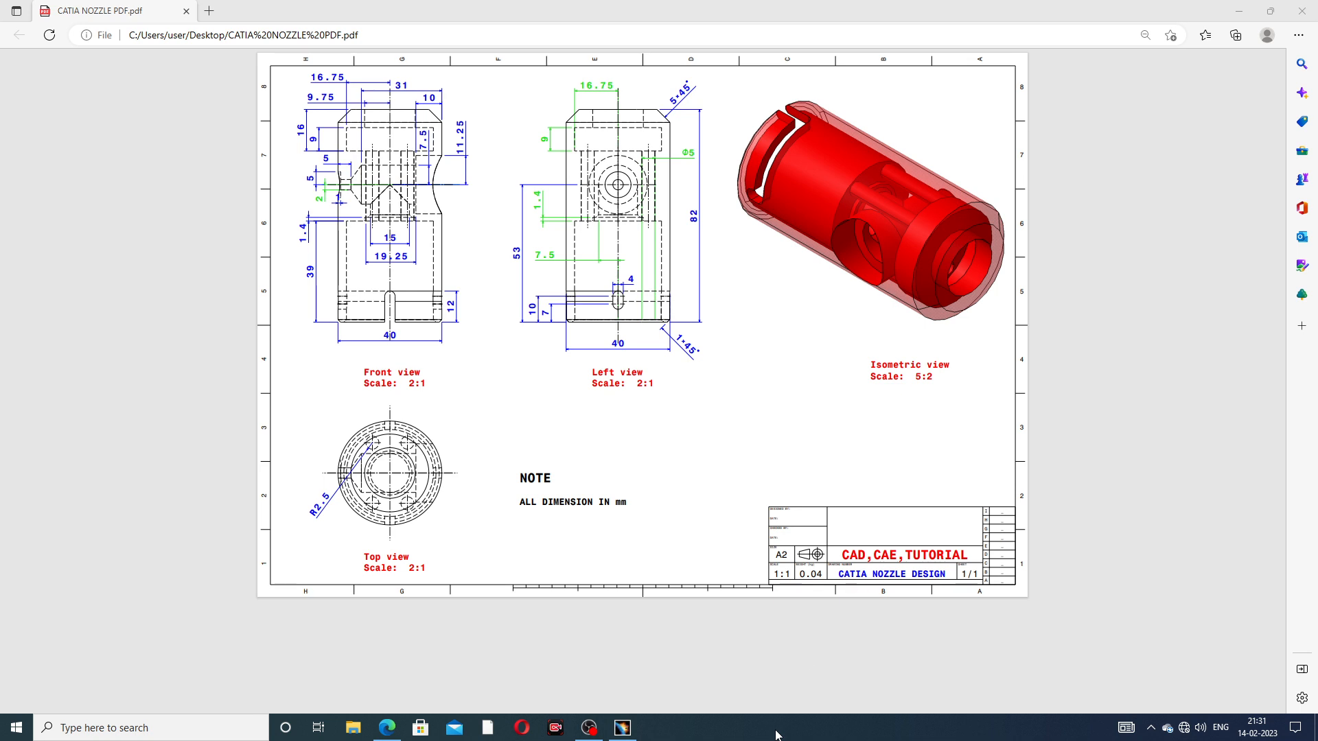
Compare the nozzle reference drawing PDF with the 3D part in CATIA, examining the part from several angles
mouse_move(392, 733)
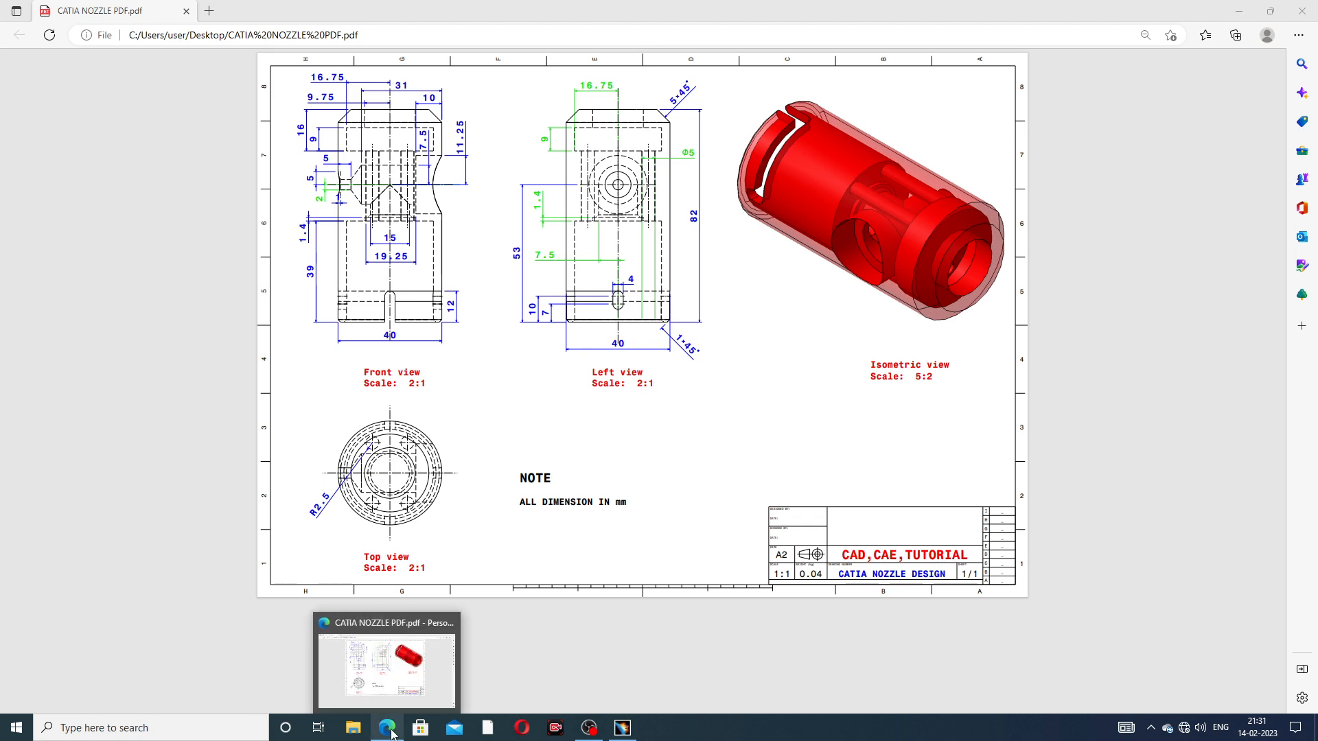
left_click(623, 728)
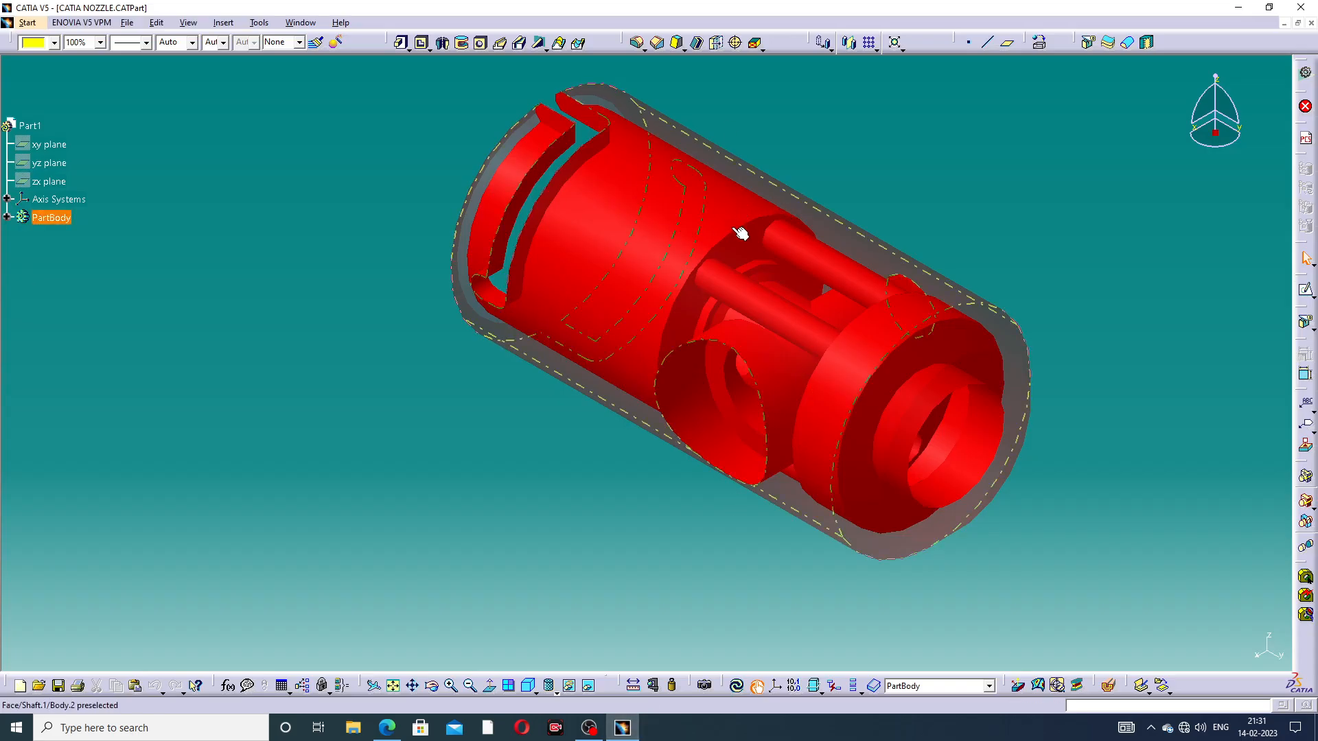
left_click(390, 729)
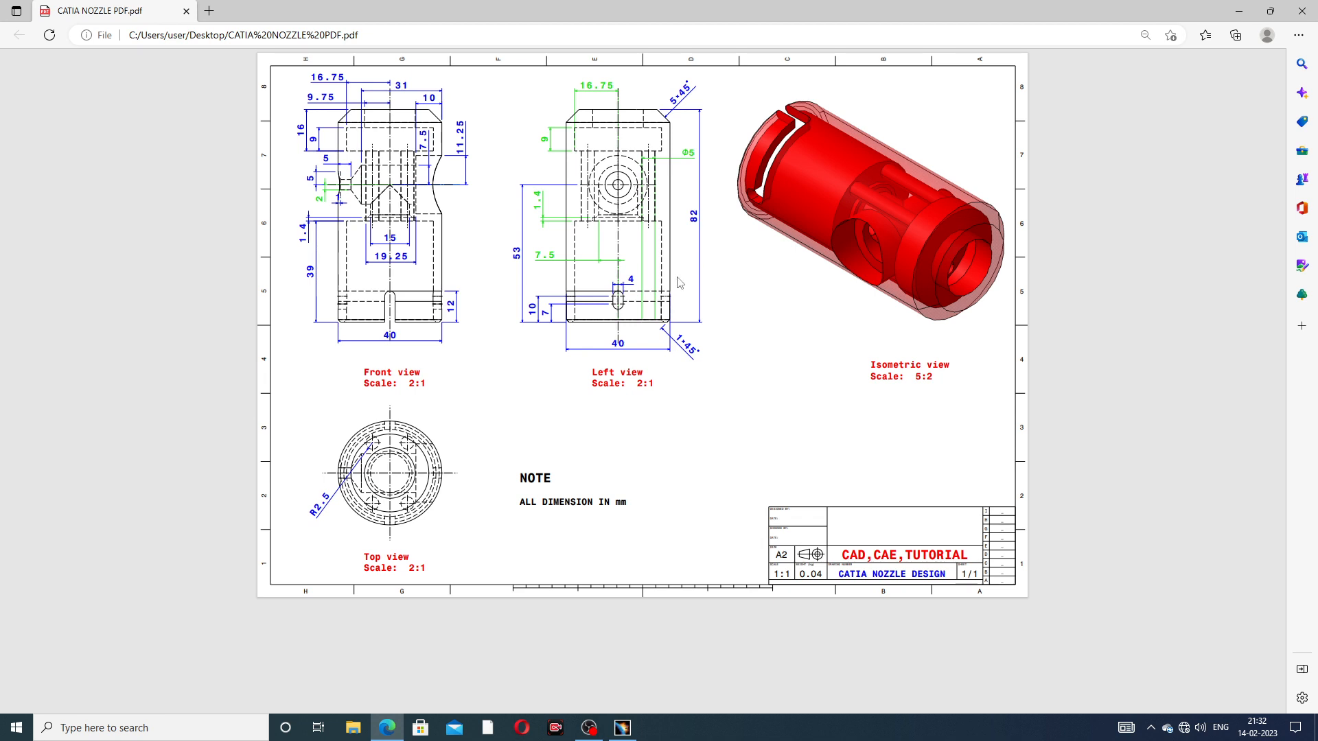
left_click(625, 730)
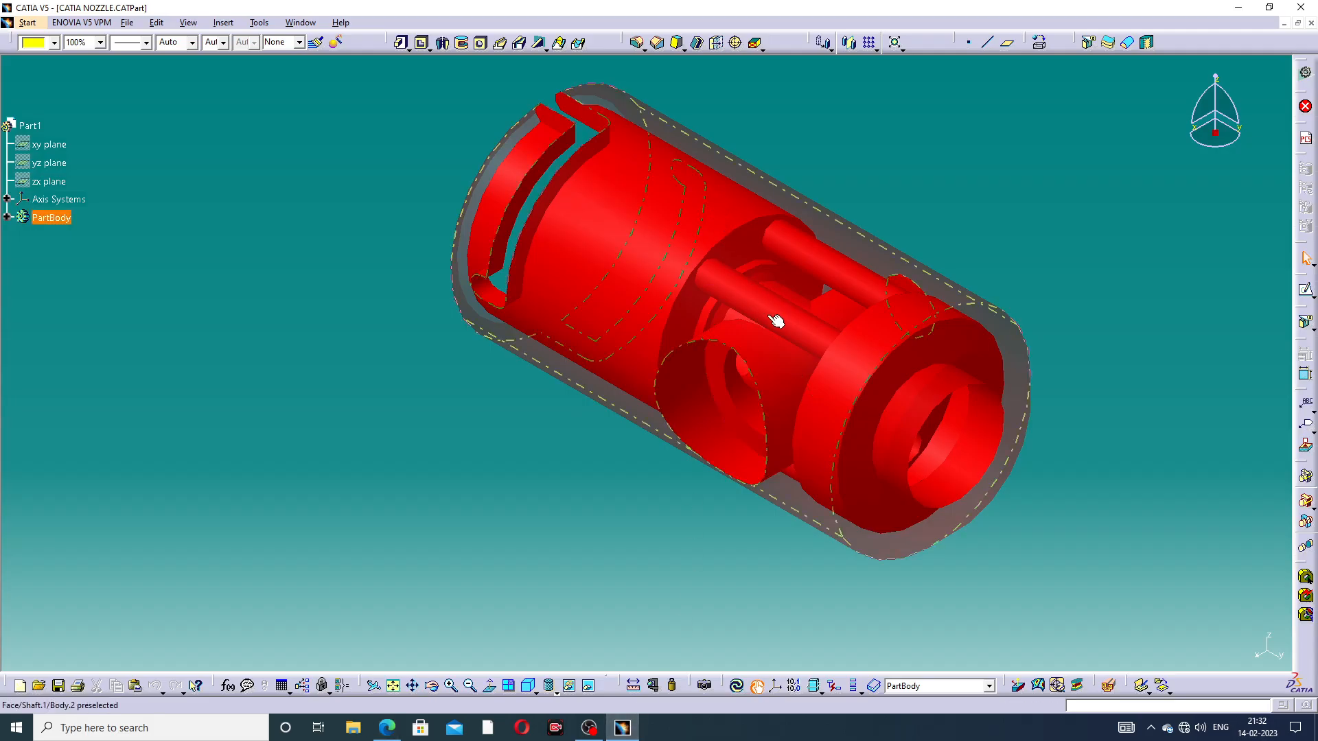
middle_click_drag(776, 321, 777, 197)
middle_click_drag(698, 306, 357, 340)
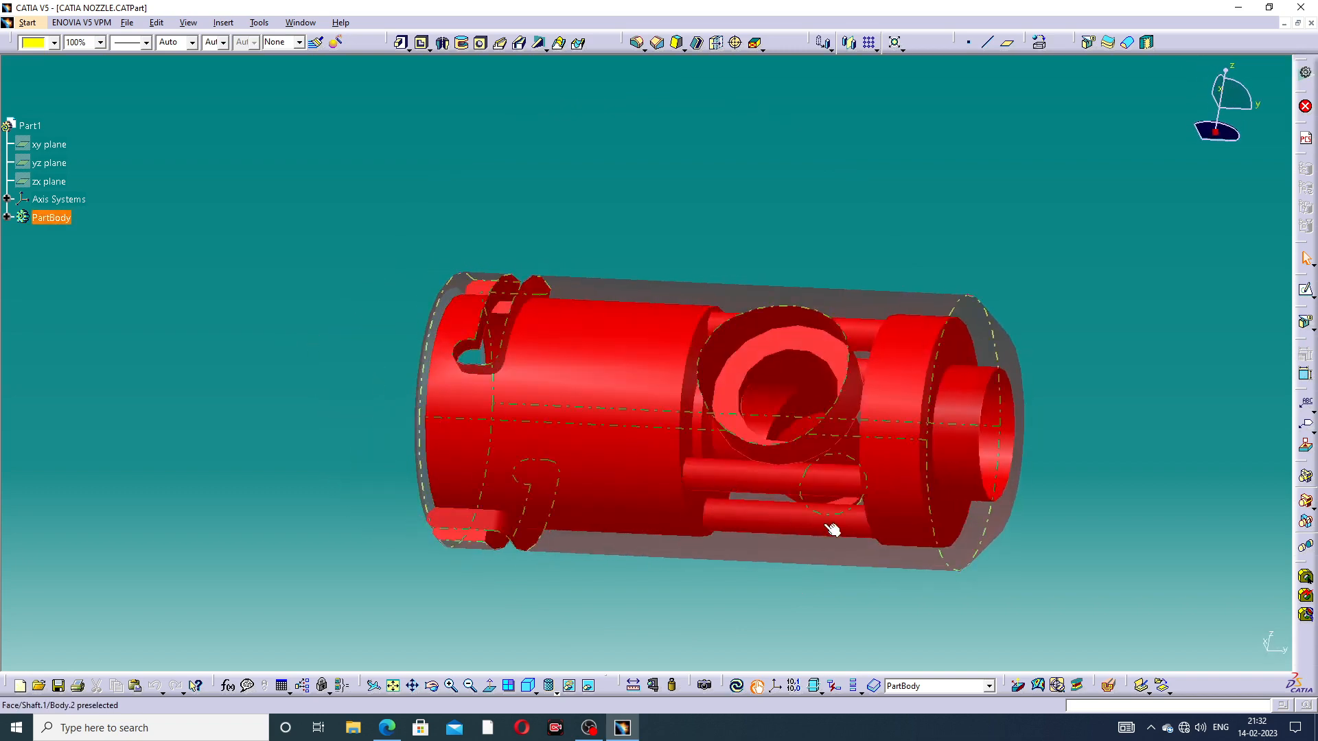
middle_click_drag(771, 456, 767, 294)
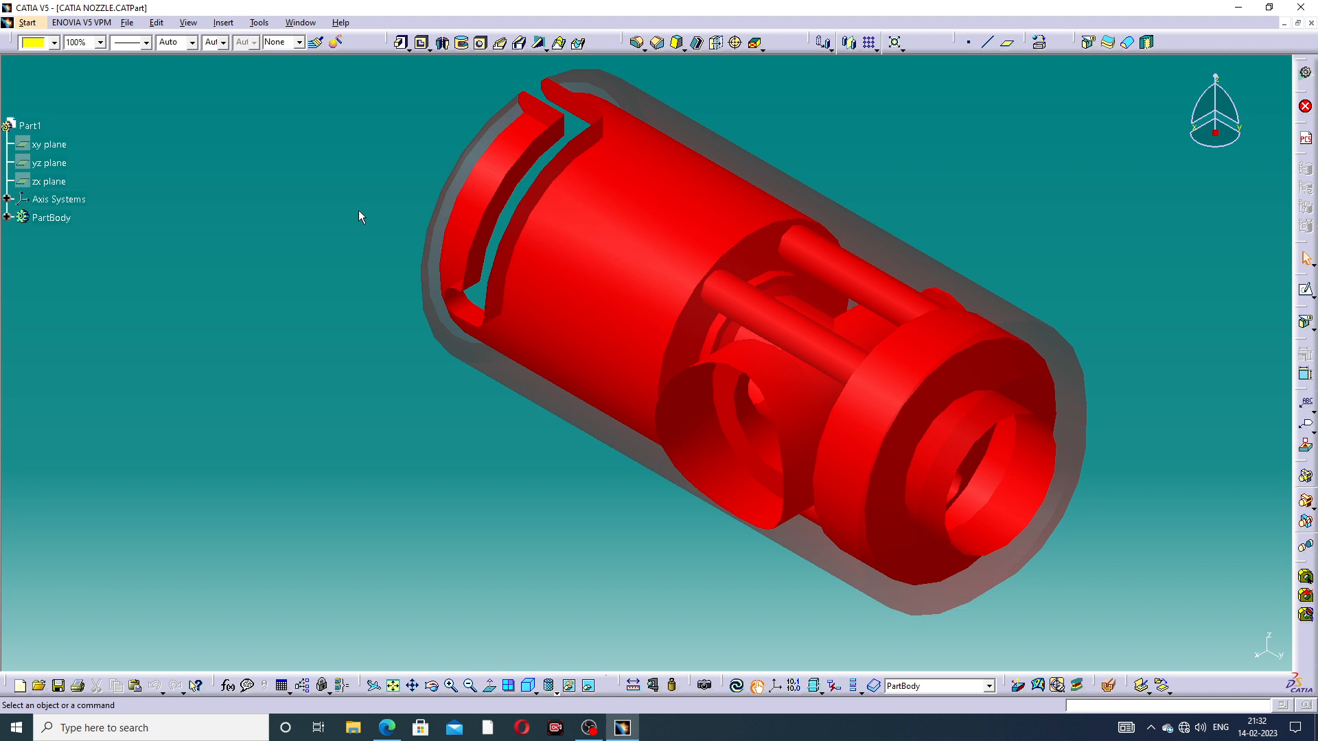
Create a new drawing of the nozzle part with the automatic Front, Top and Left view layout
left_click(28, 22)
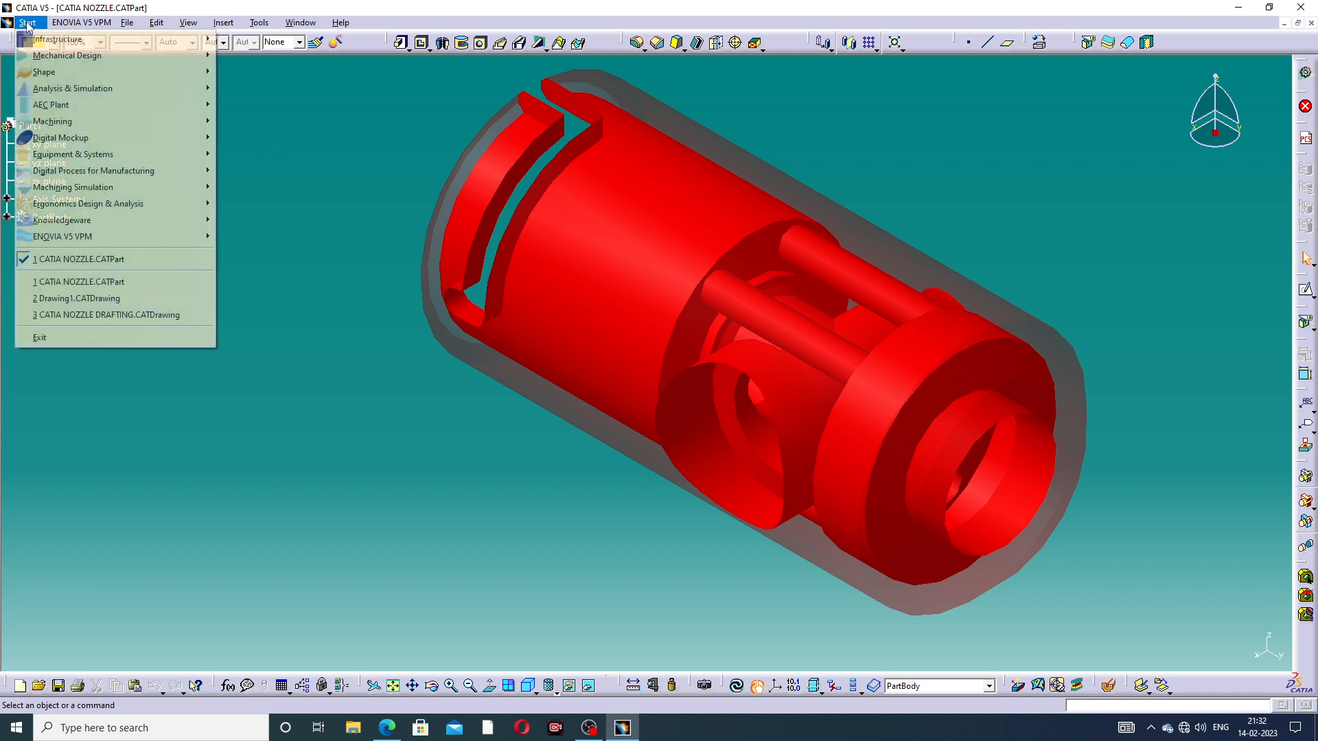
mouse_move(53, 59)
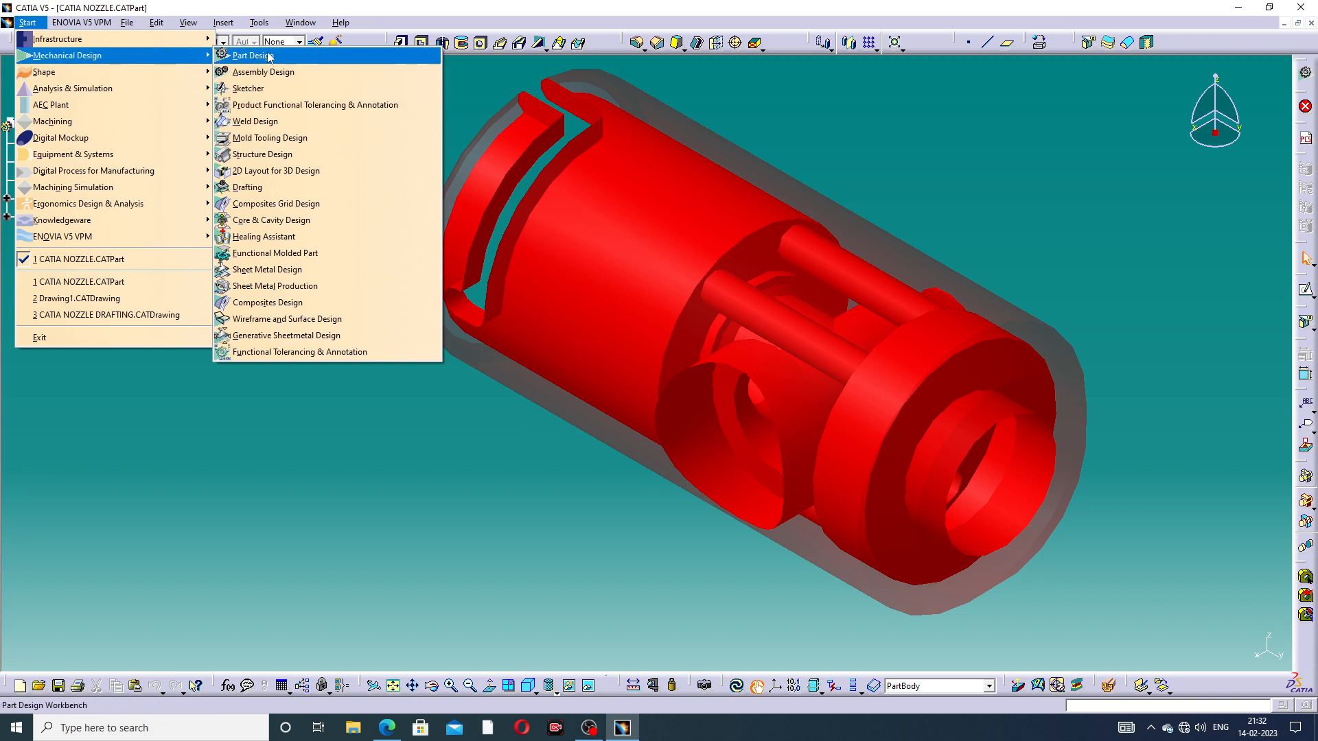
left_click(248, 188)
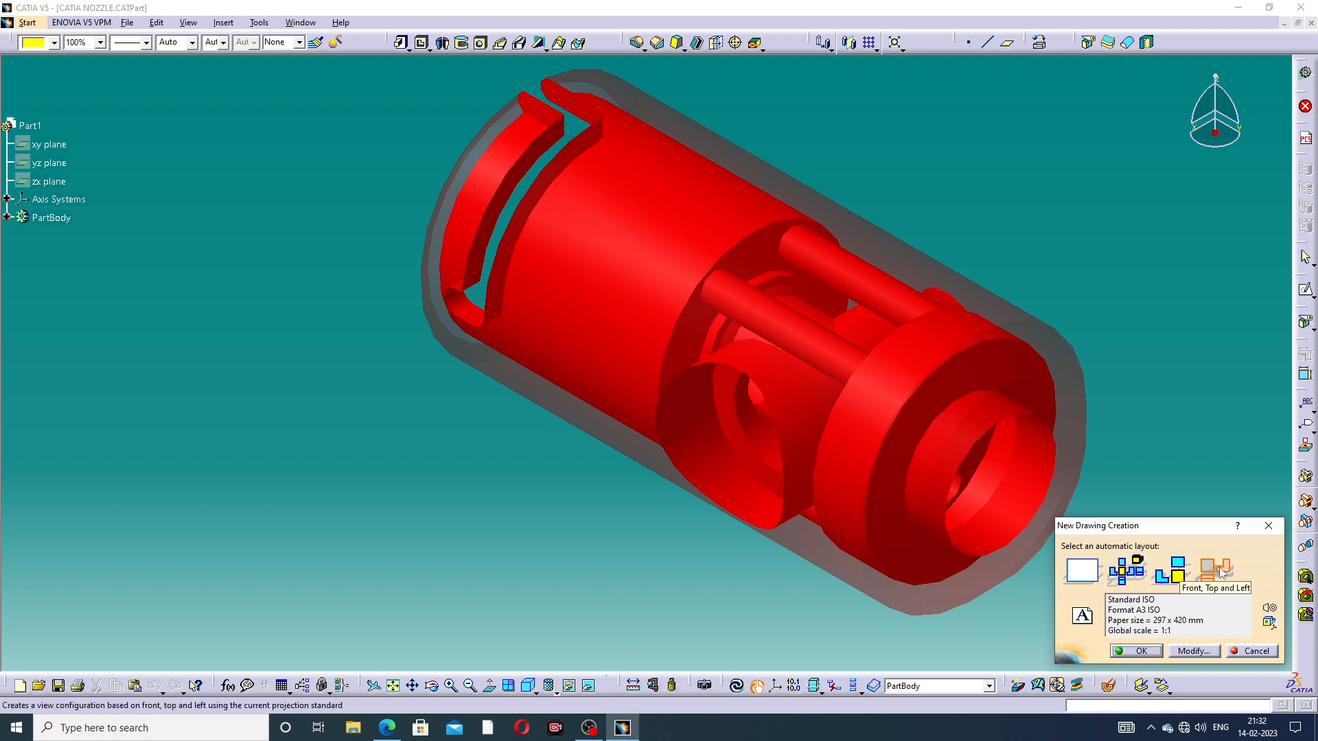
left_click(1145, 651)
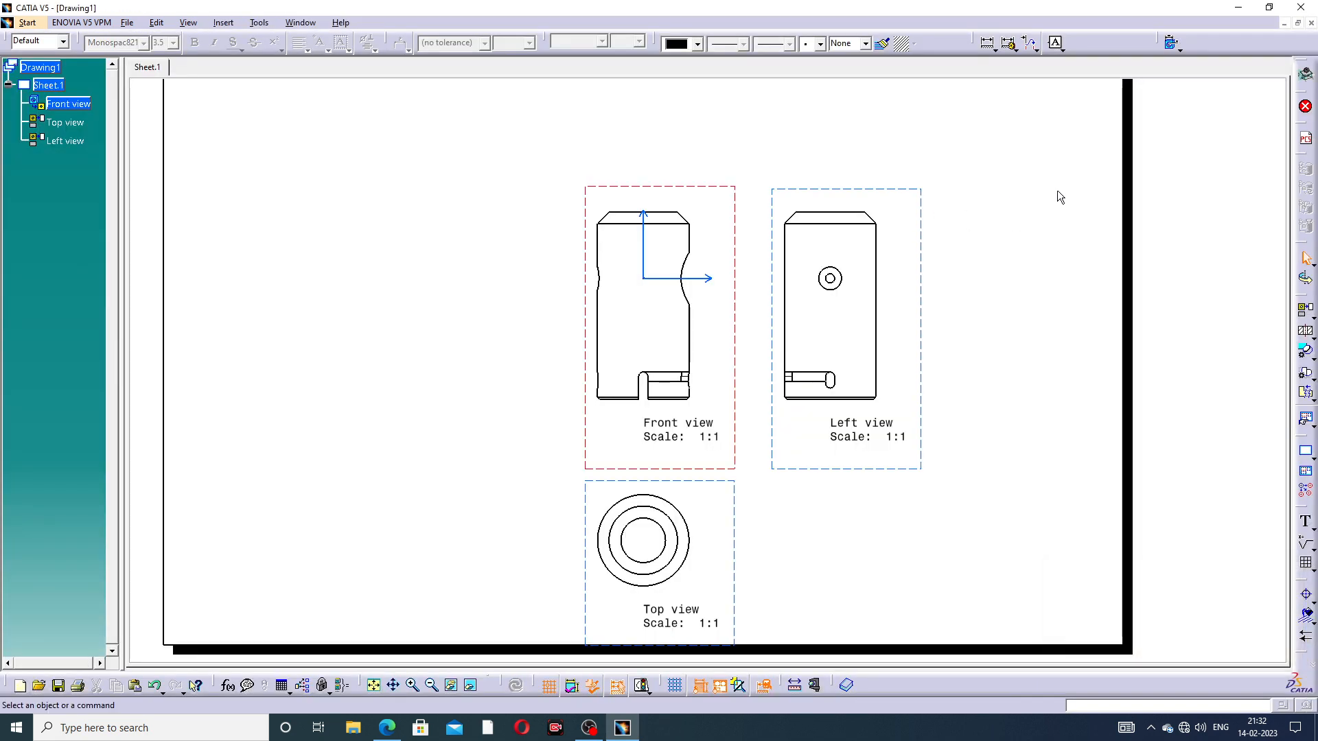
Move the front view, together with its linked views, to the upper-left area of the sheet
mouse_move(891, 197)
middle_mouse_down()
mouse_move(884, 165)
mouse_move(907, 241)
mouse_move(968, 242)
middle_mouse_up()
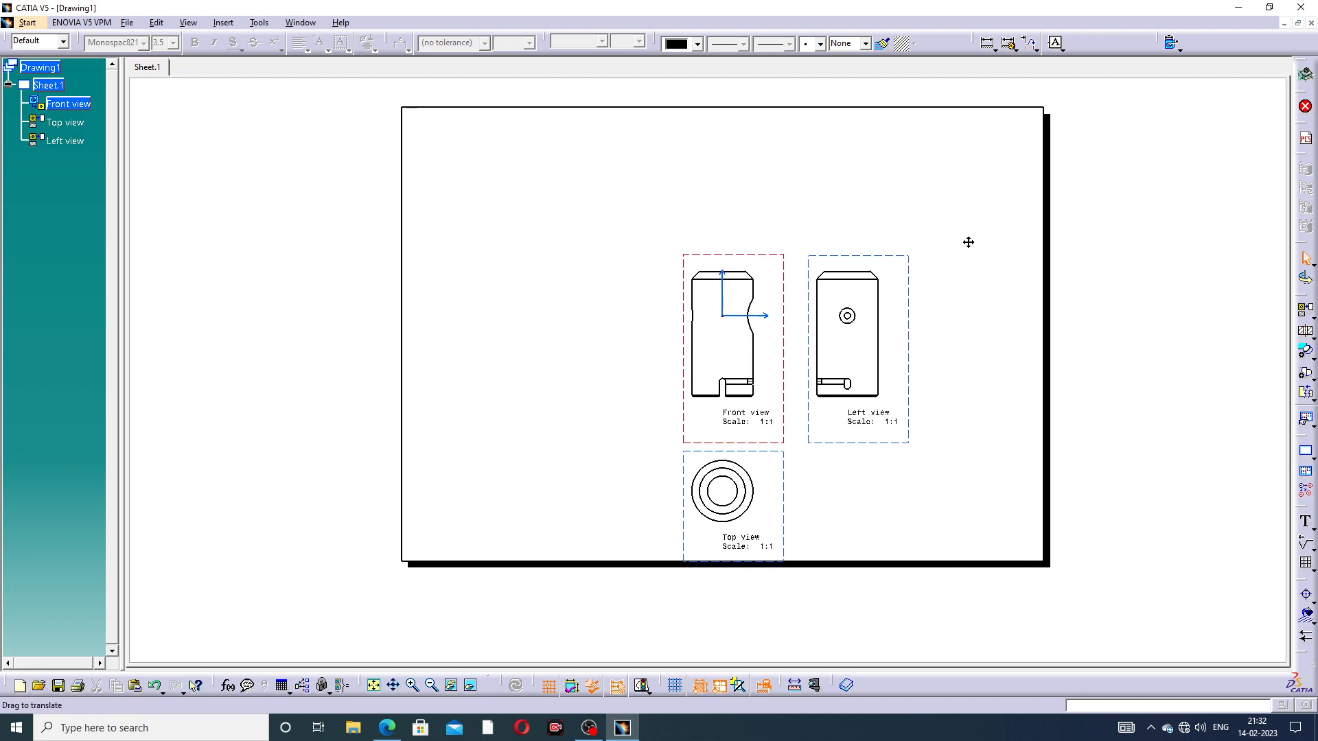
left_click_drag(747, 256, 515, 145)
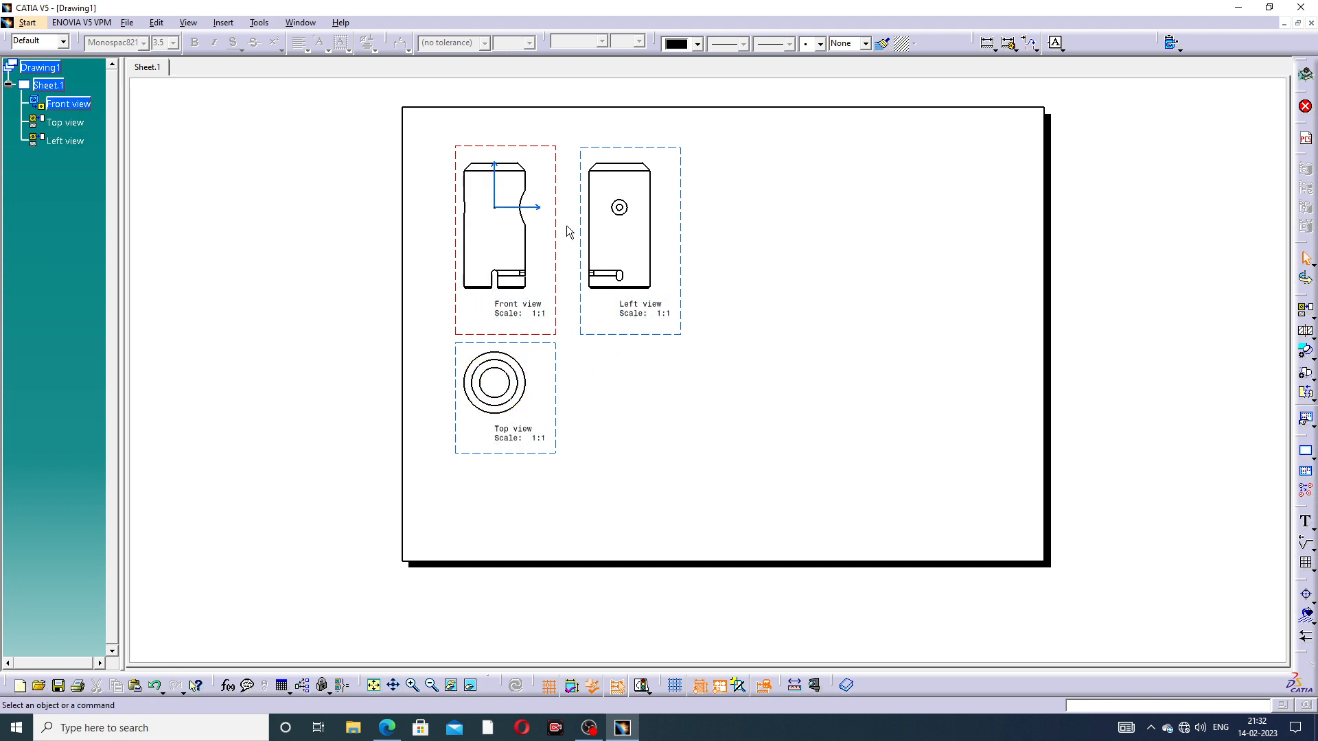
mouse_move(563, 201)
left_mouse_down()
mouse_move(555, 193)
mouse_move(564, 208)
left_mouse_up()
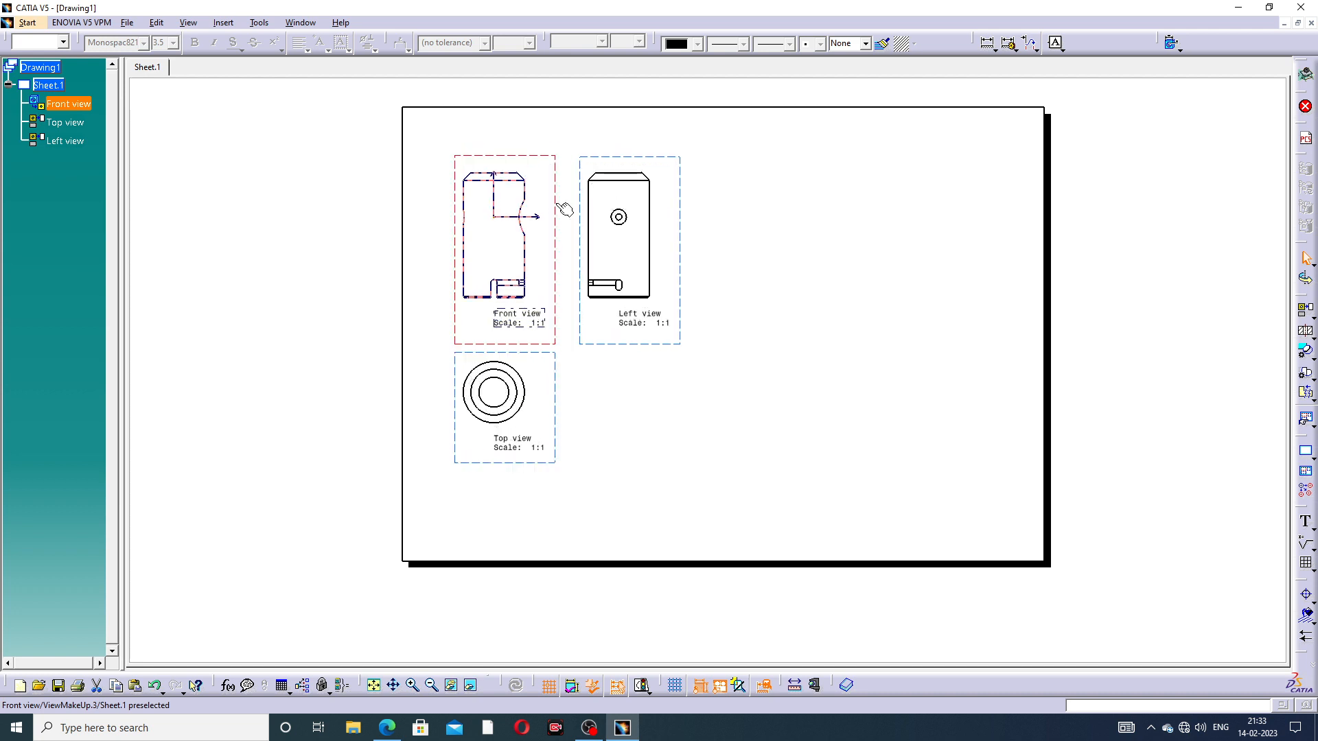
left_click(564, 209)
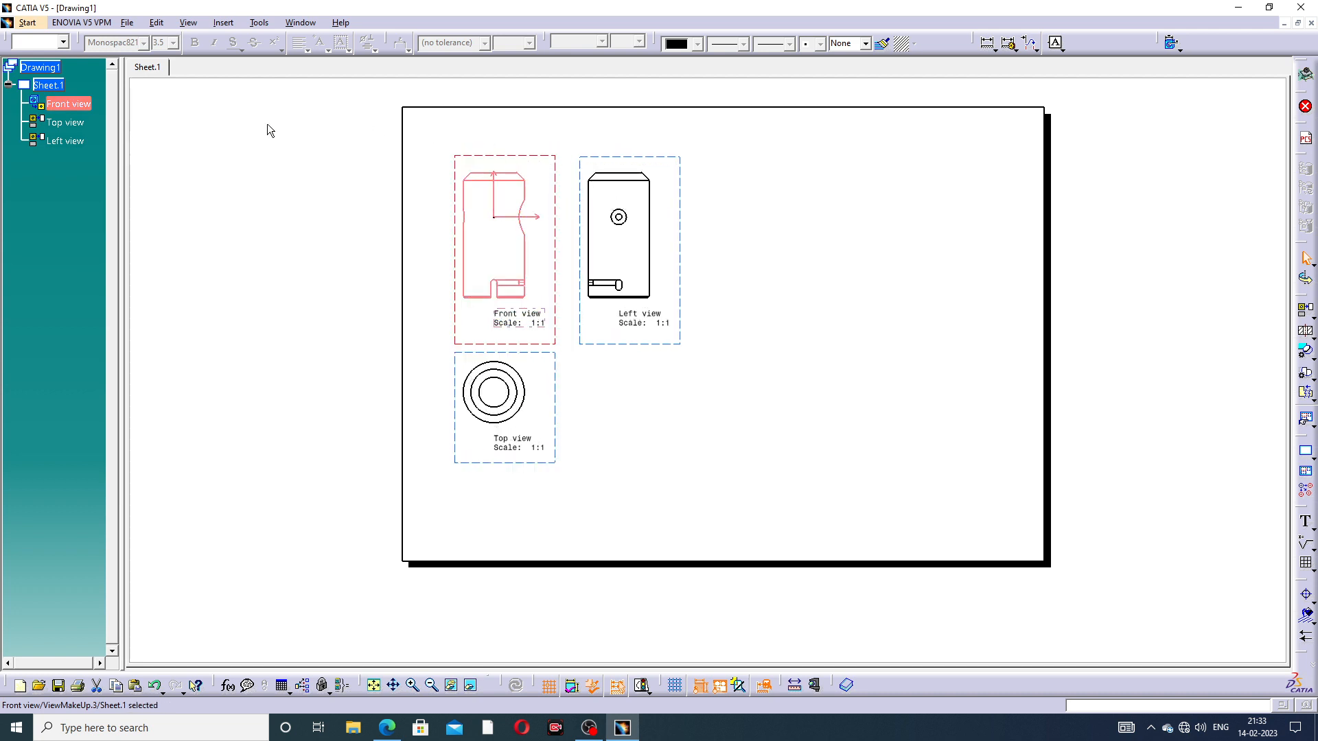
Change the format of Sheet.1 to A2 ISO
right_click(51, 85)
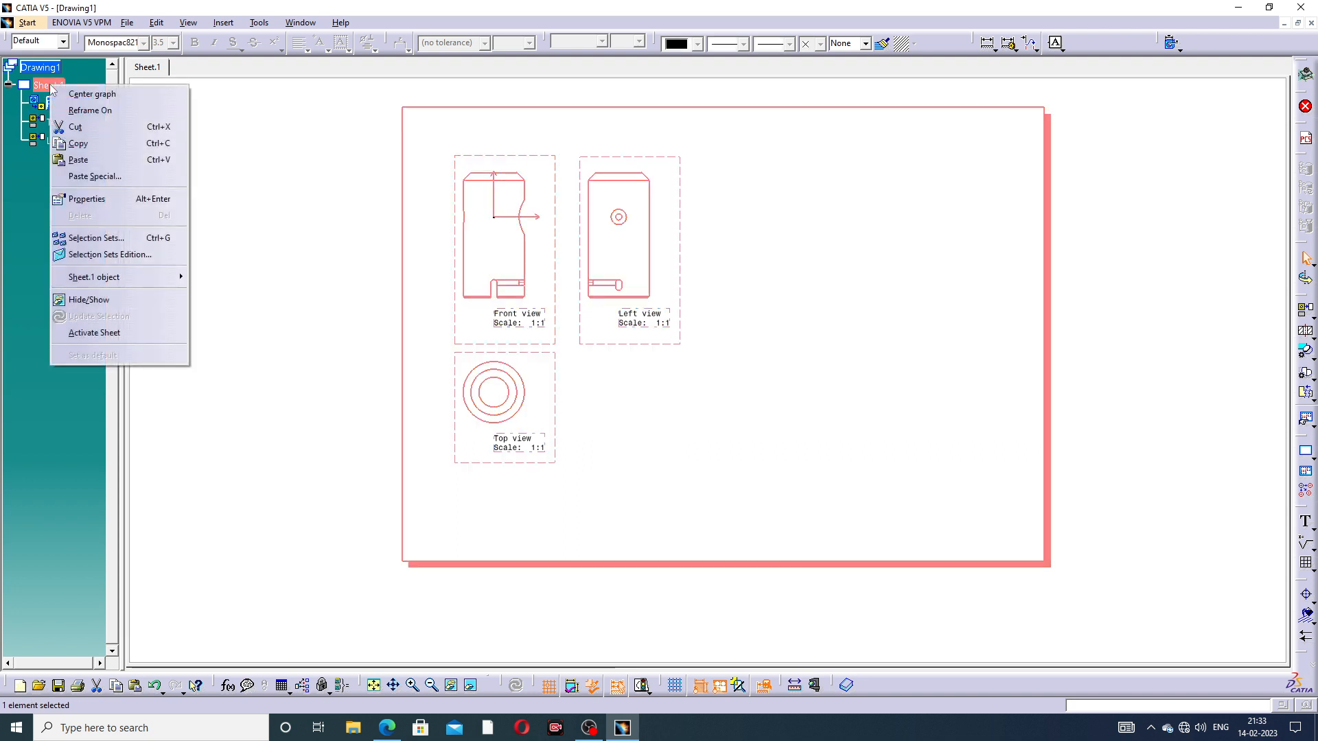
left_click(100, 200)
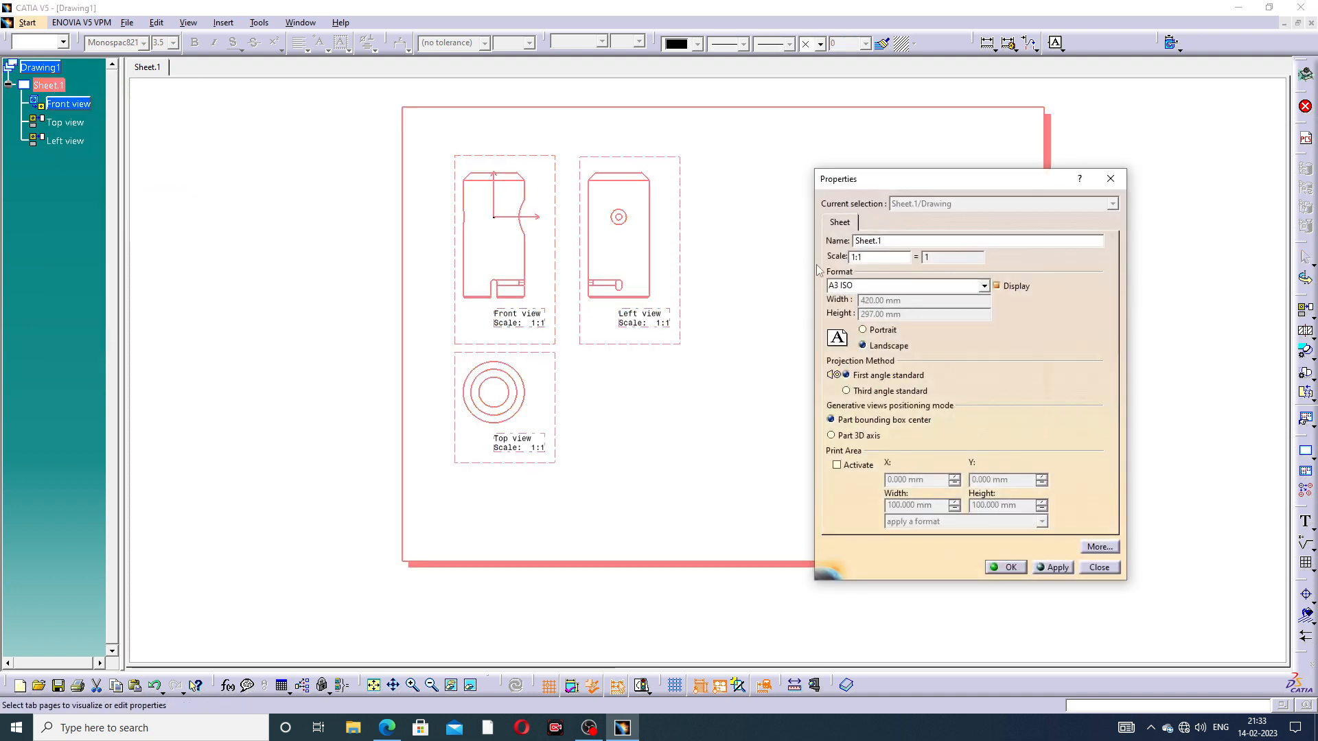
left_click(983, 286)
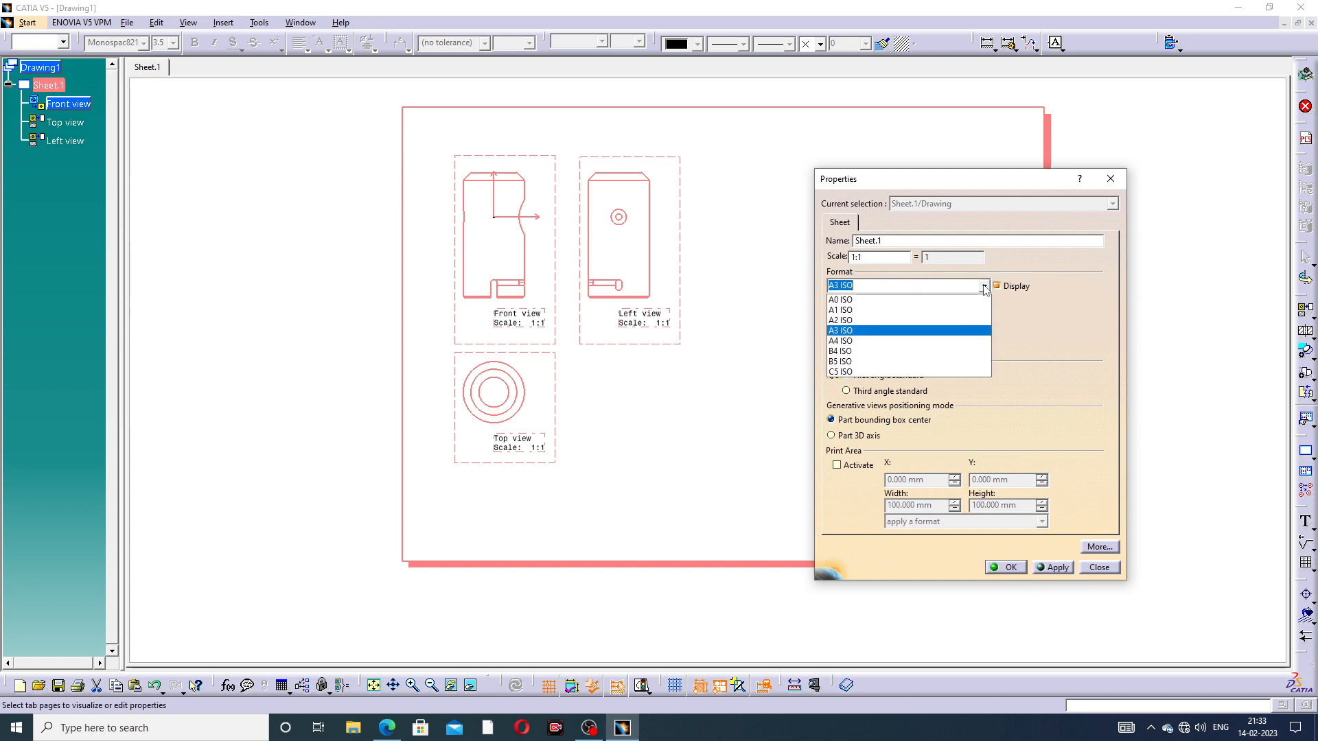
left_click(862, 320)
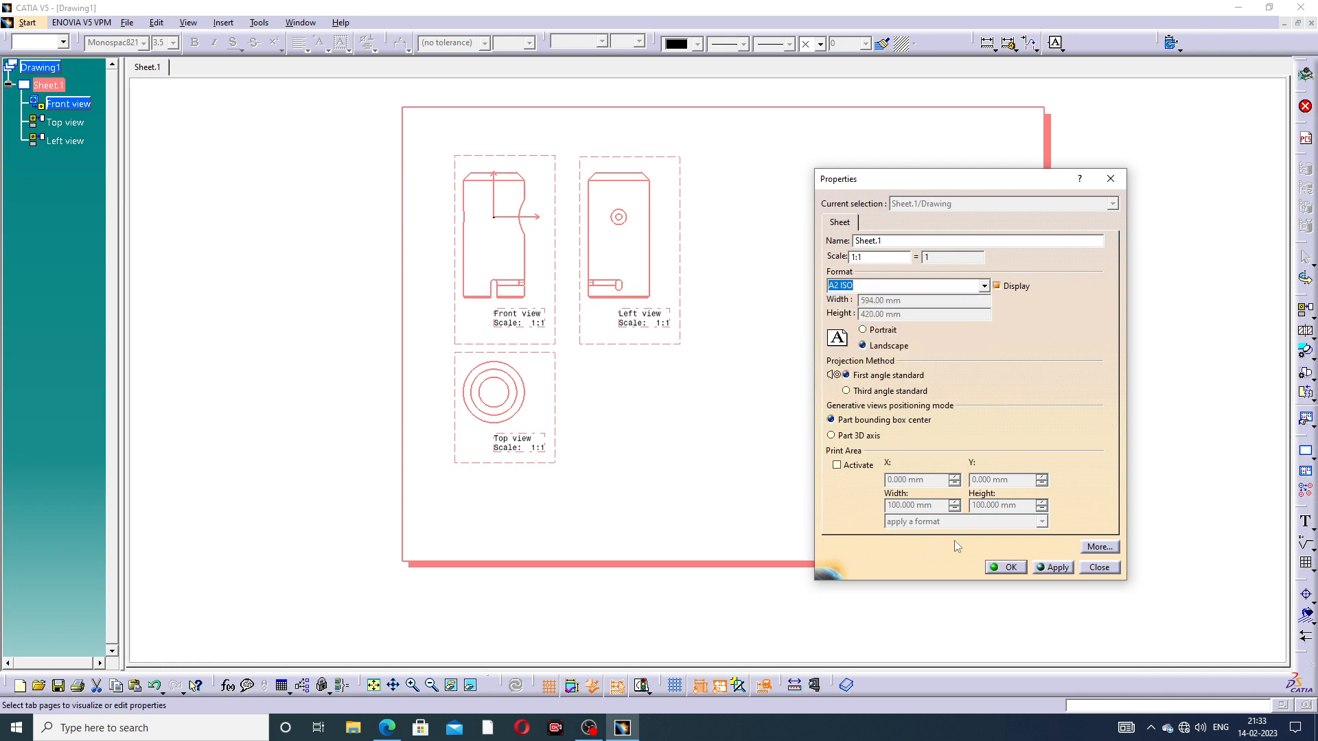
left_click(1037, 569)
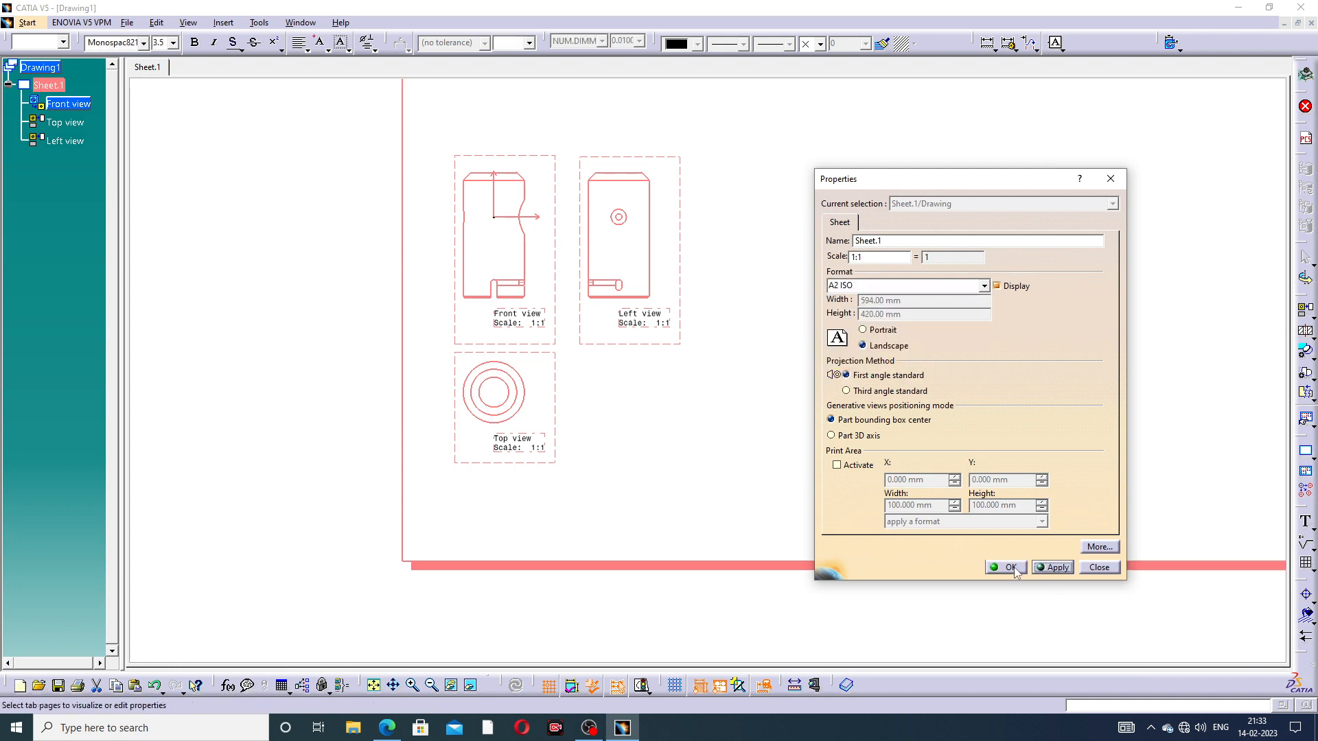
left_click(1009, 567)
Shift the three linked views up toward the upper-left corner of the enlarged sheet
mouse_move(909, 148)
middle_mouse_down()
mouse_move(821, 241)
mouse_move(772, 251)
mouse_move(804, 254)
mouse_move(821, 286)
mouse_move(821, 274)
middle_mouse_up()
left_click(1132, 218)
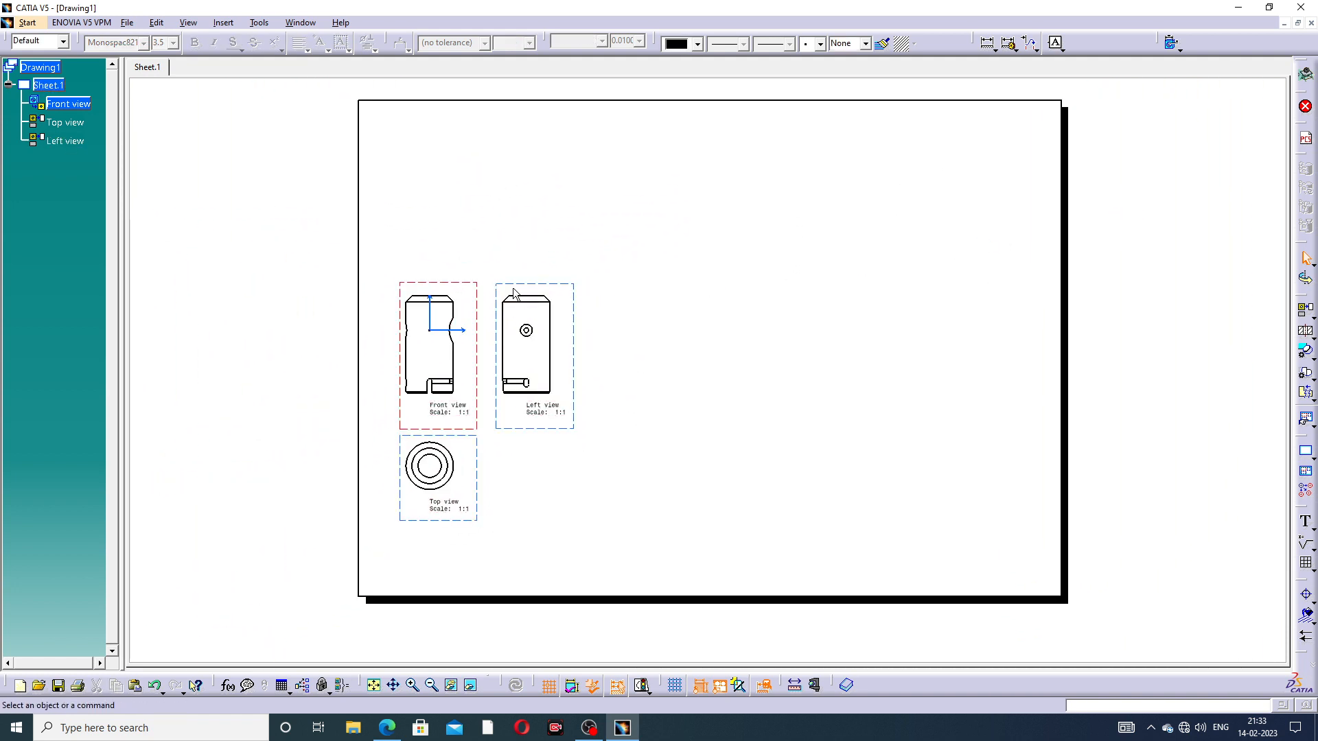
left_click_drag(465, 280, 484, 211)
left_click(628, 208)
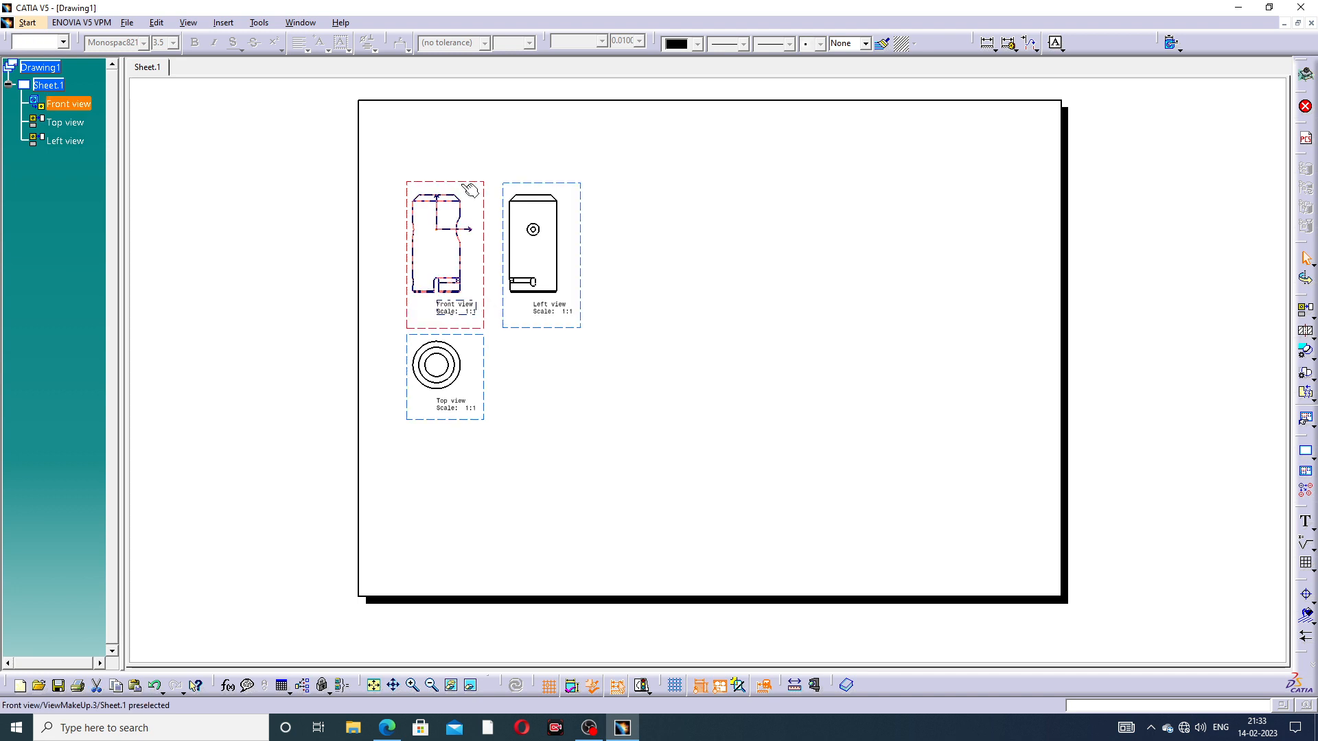
Set the scale of the front, top and left views to 2:1
left_click(471, 187)
left_click(486, 347, "ctrl")
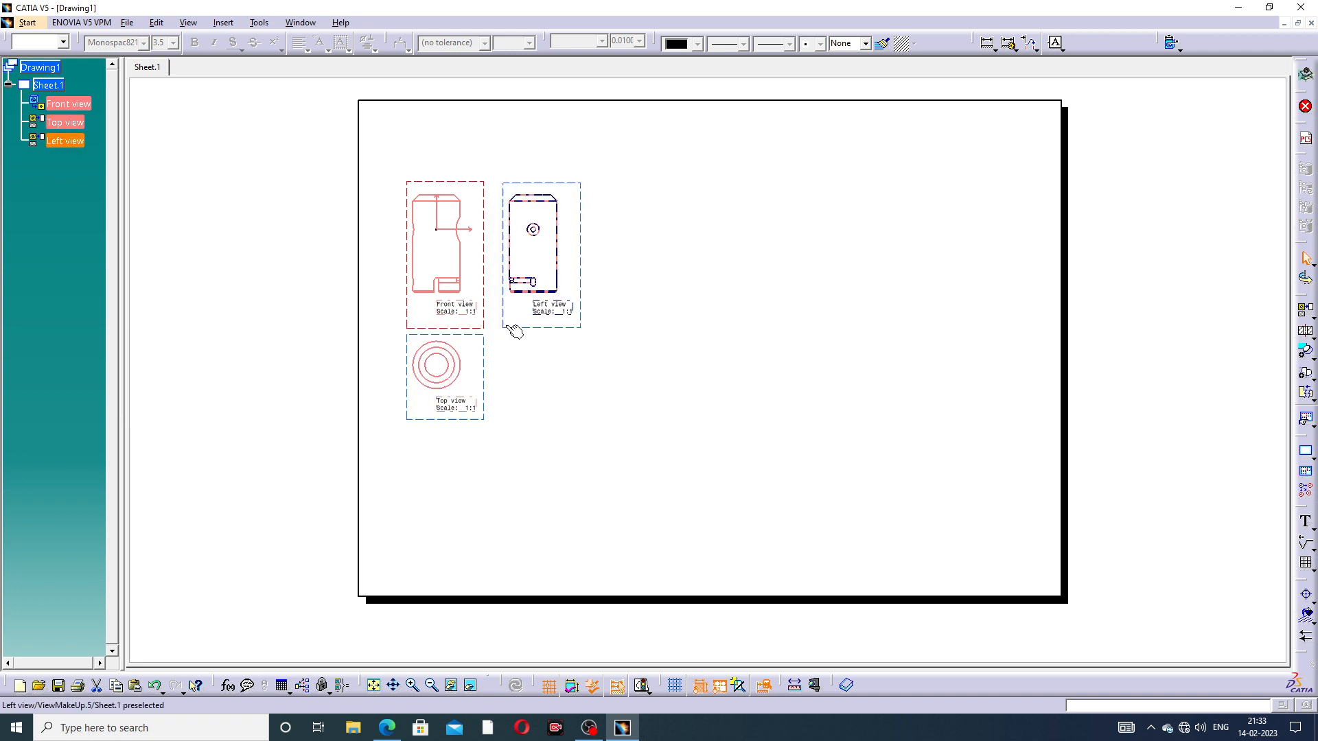
left_click(506, 324, "ctrl")
right_click(506, 324)
left_click(541, 409)
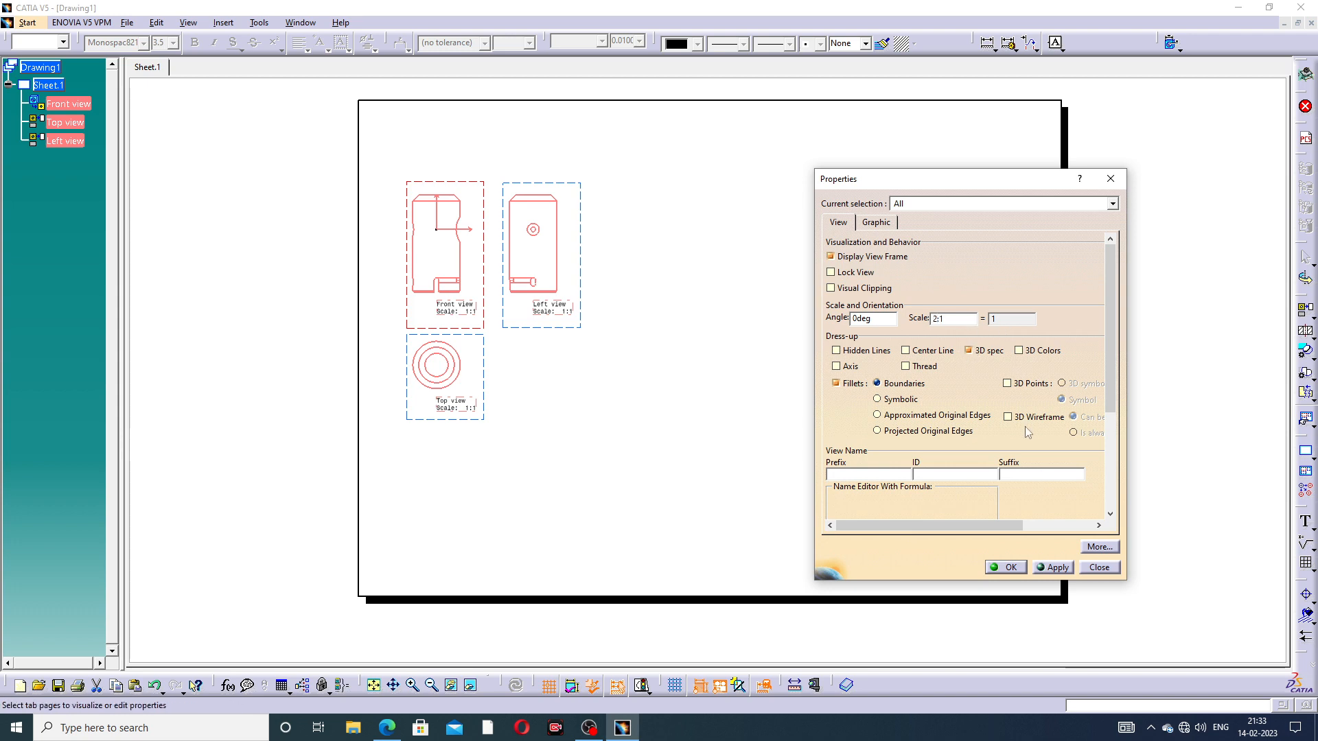
left_click(1052, 567)
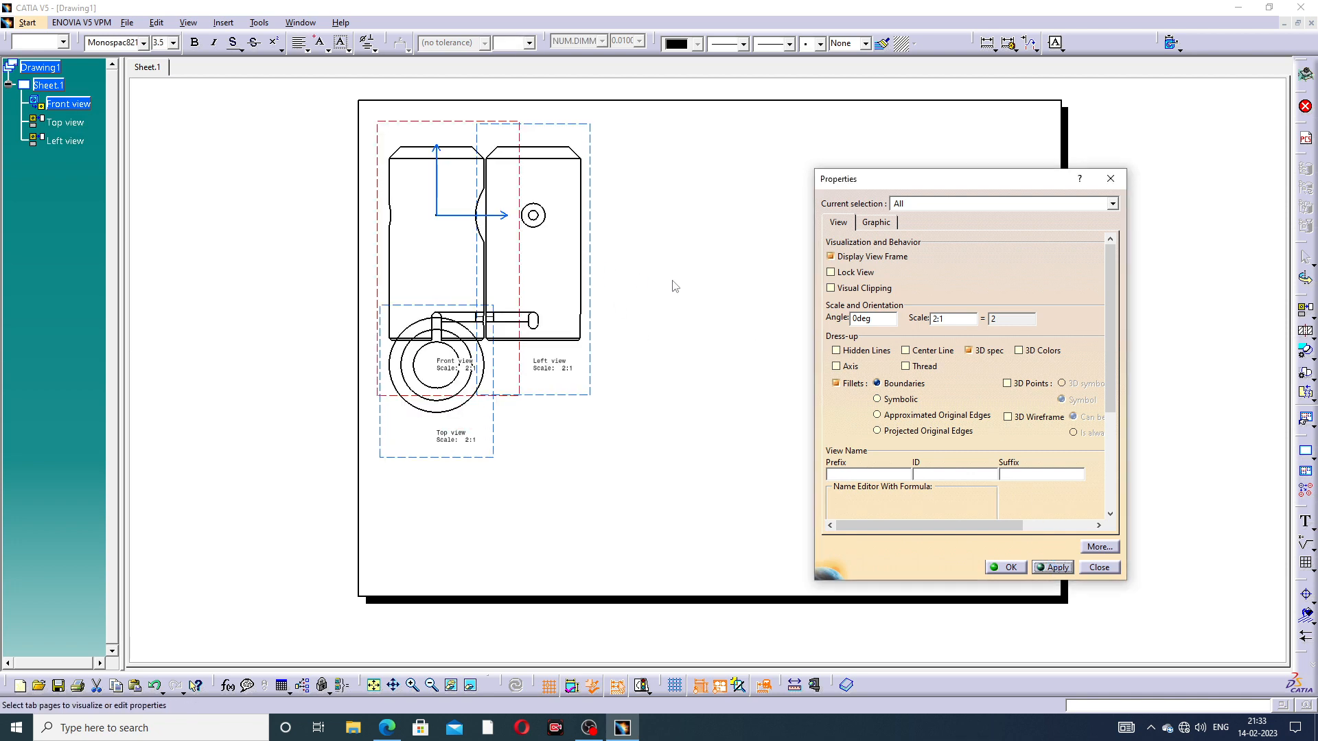
Enable hidden lines, axis, center line and thread display for the front, top and left views
left_click(866, 353)
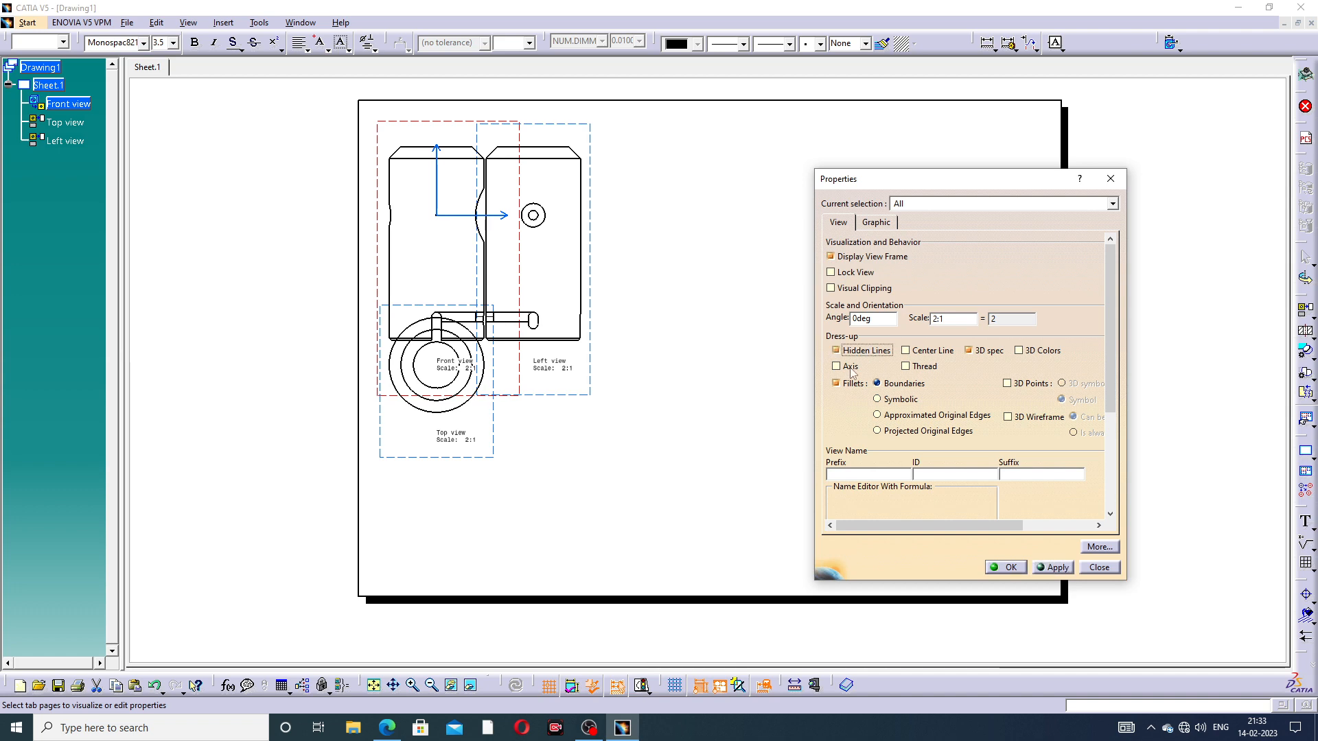
left_click(850, 366)
left_click(927, 352)
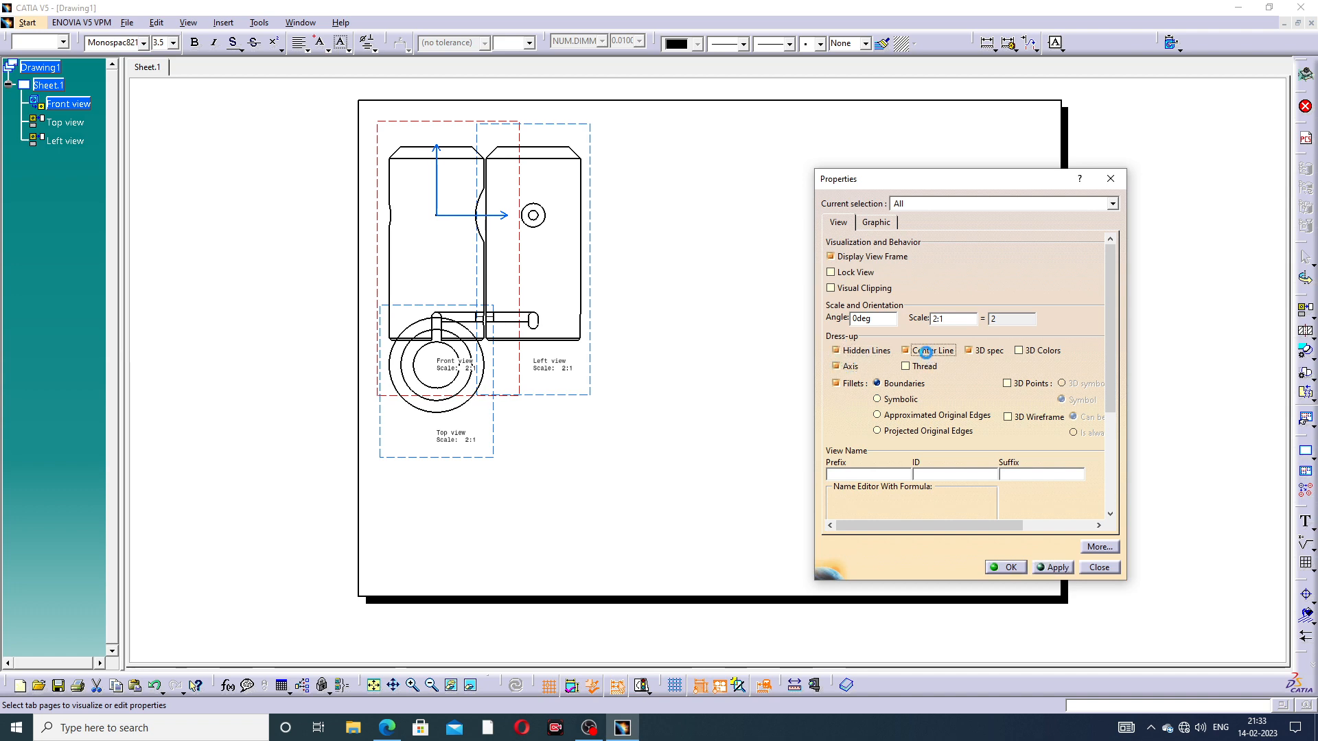
left_click(927, 369)
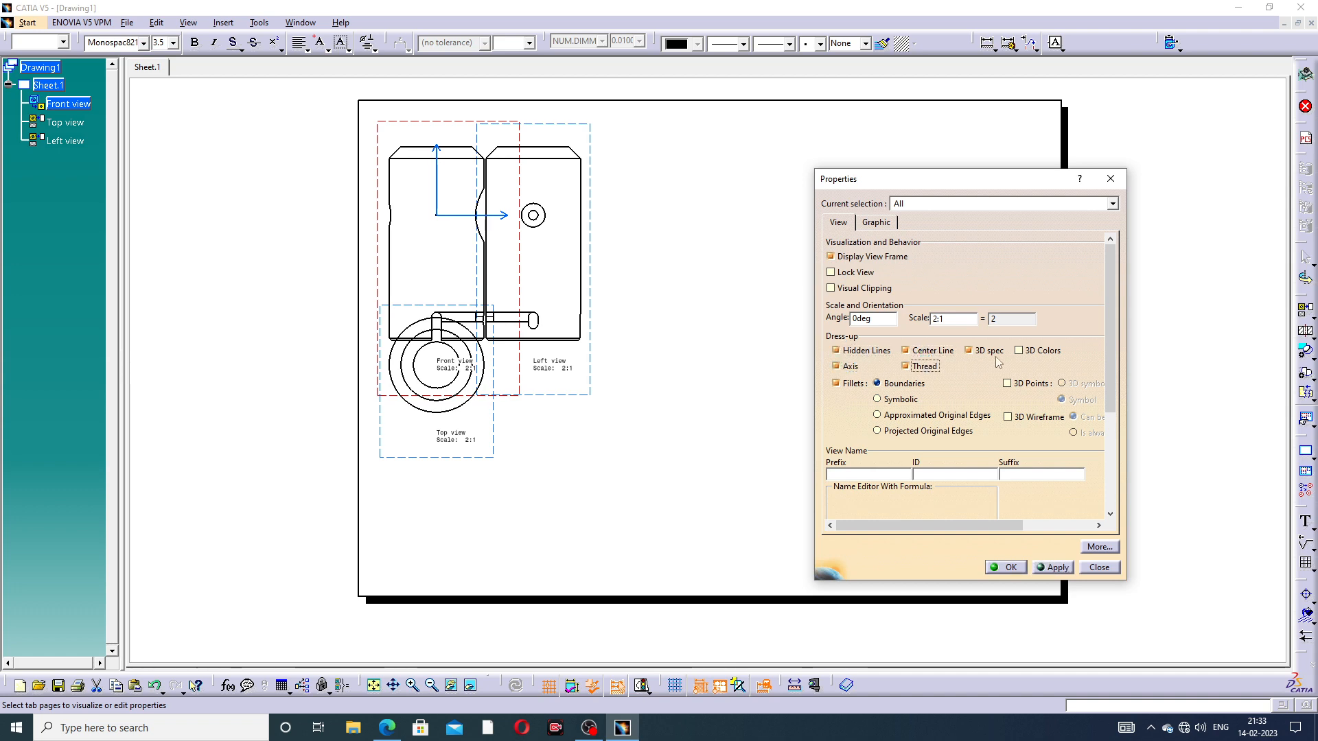
left_click(1028, 419)
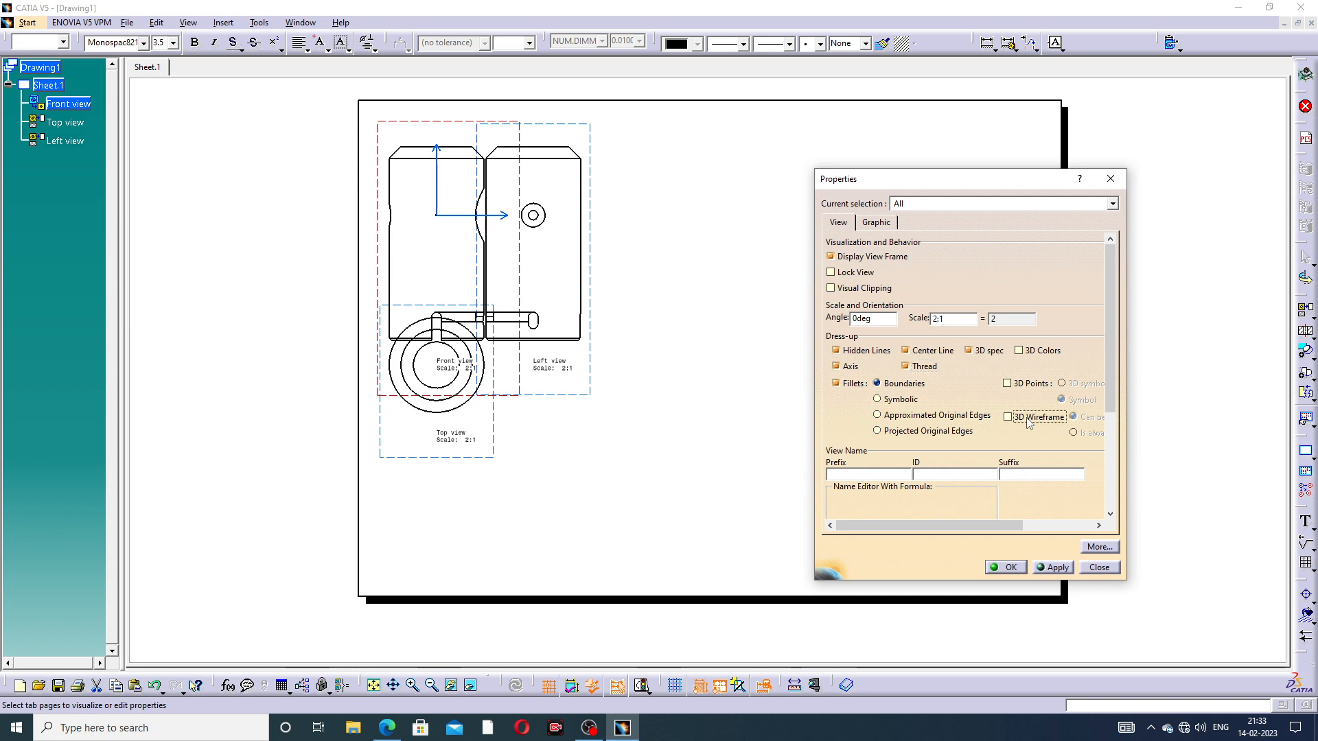
left_click(1055, 569)
left_click(1014, 568)
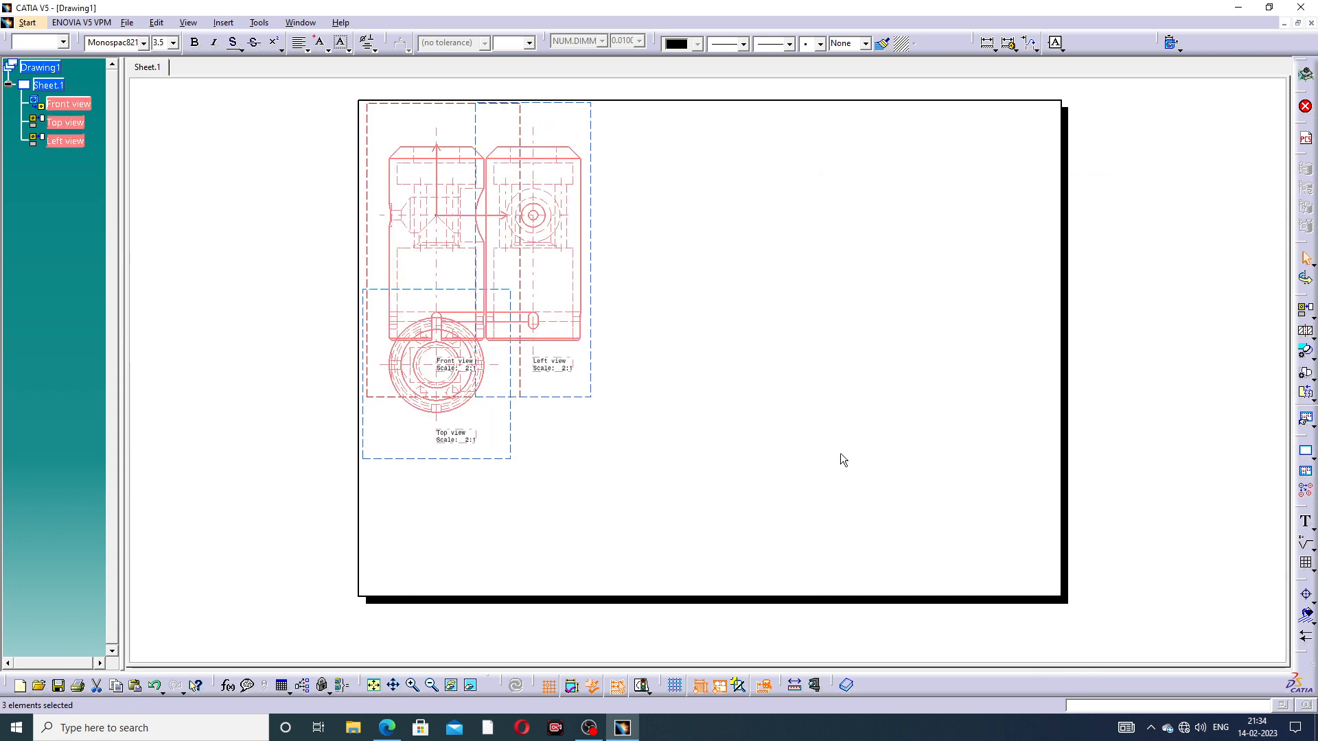
left_click(843, 458)
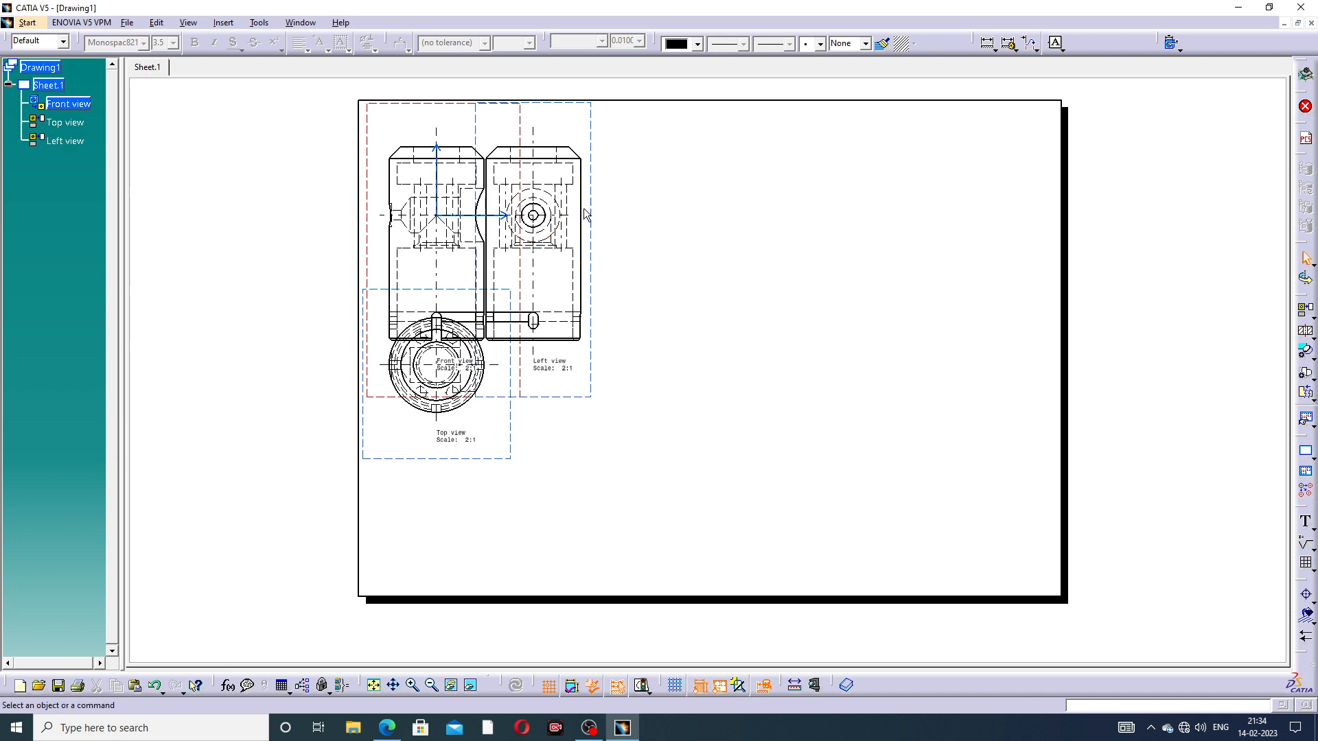
Space the left and top views apart from the front view and arrange all three across the left half of the sheet
left_click_drag(585, 215, 732, 274)
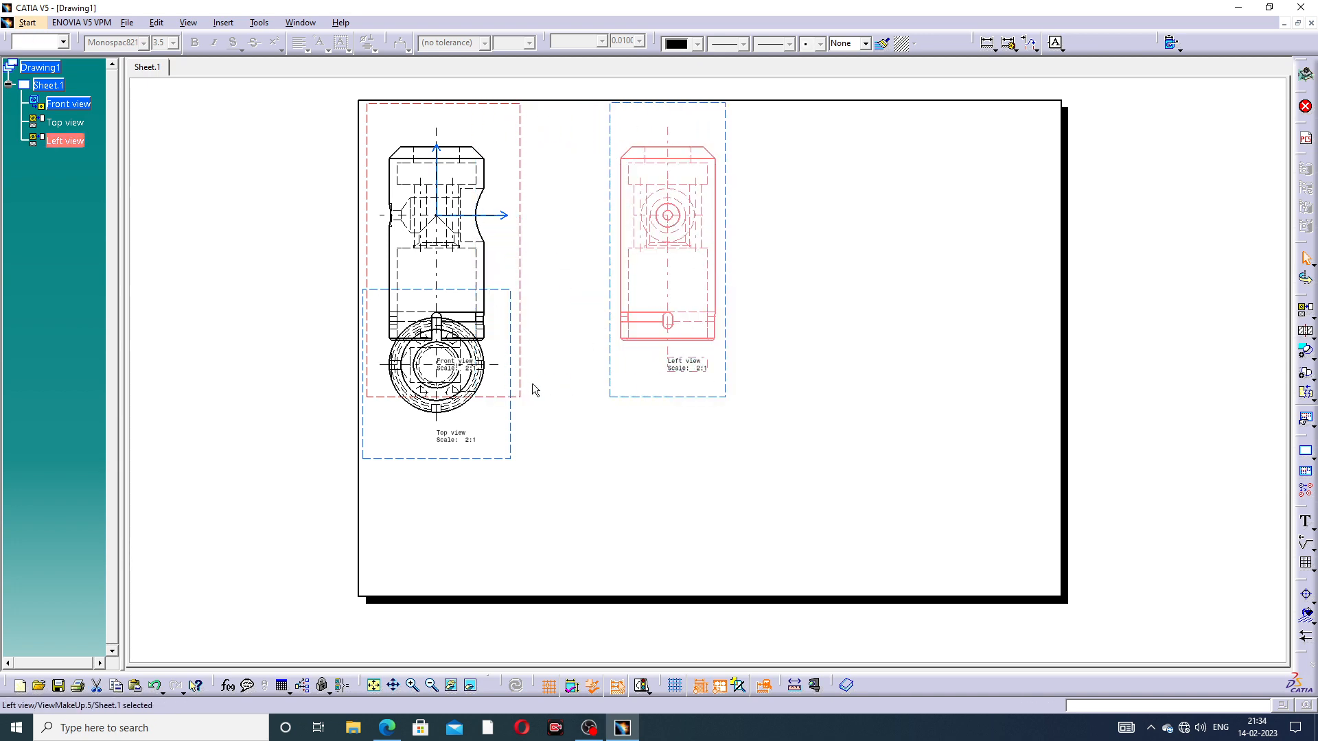
left_click_drag(515, 433, 544, 544)
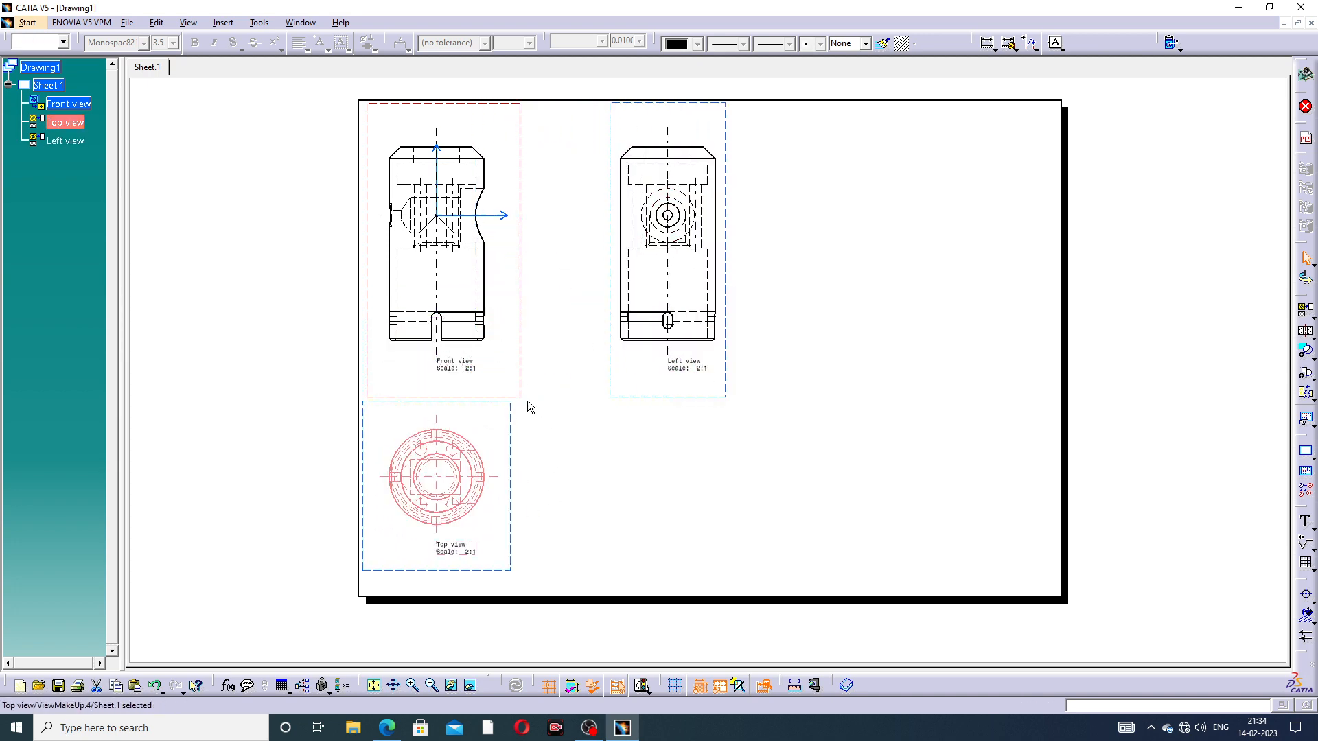
left_click_drag(525, 384, 589, 385)
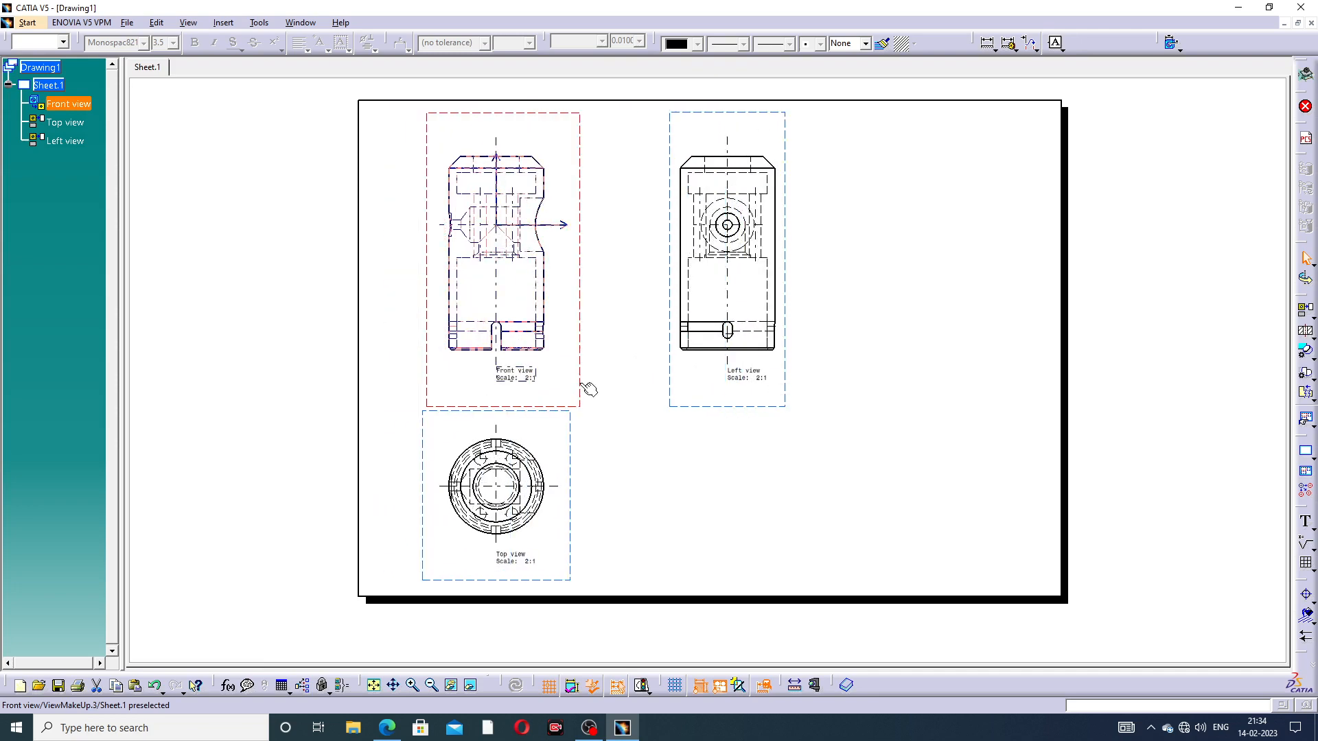
left_click(833, 336)
left_click_drag(672, 264, 629, 264)
left_click(828, 235)
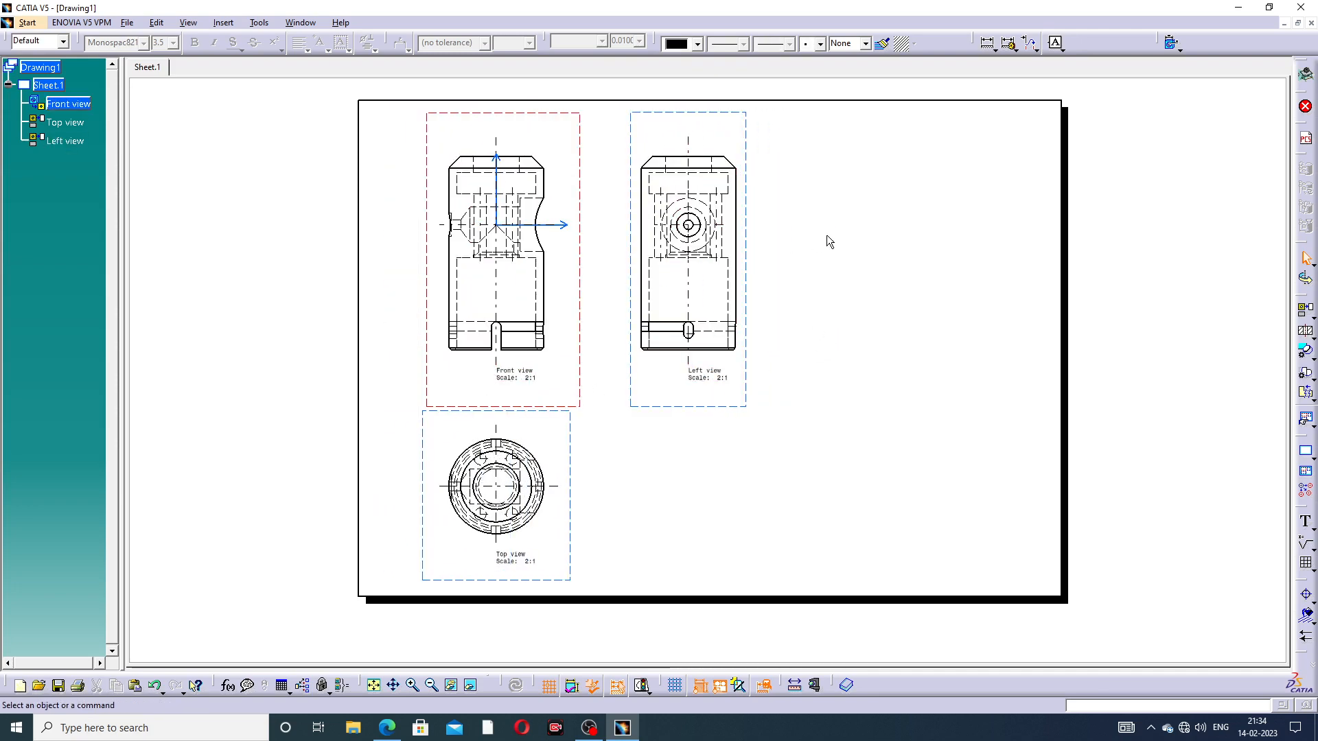
left_click_drag(428, 217, 395, 218)
left_click(799, 240)
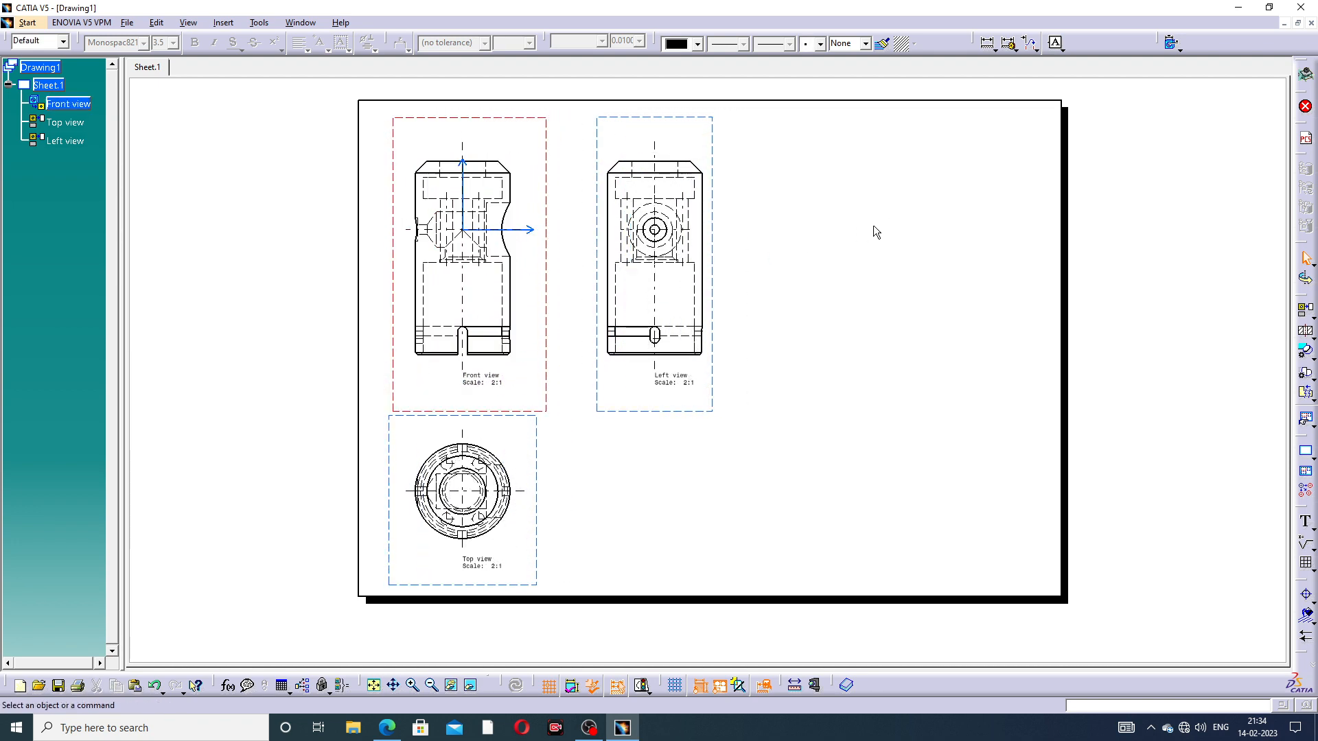
Move the left view slightly closer to the front view
left_click_drag(620, 225, 608, 225)
left_click(789, 229)
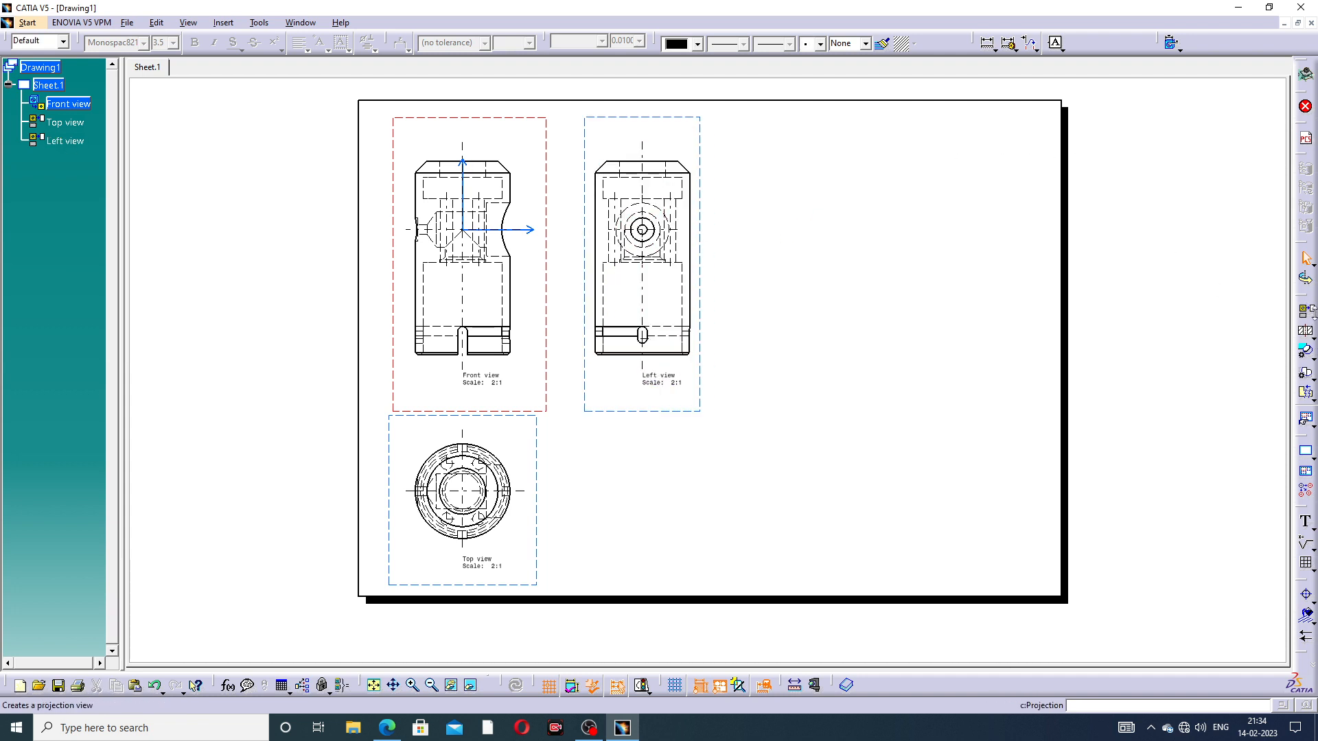
Start an isometric view from CATIA NOZZLE.CATPart and move its preview well clear of the left view
left_click(1313, 315)
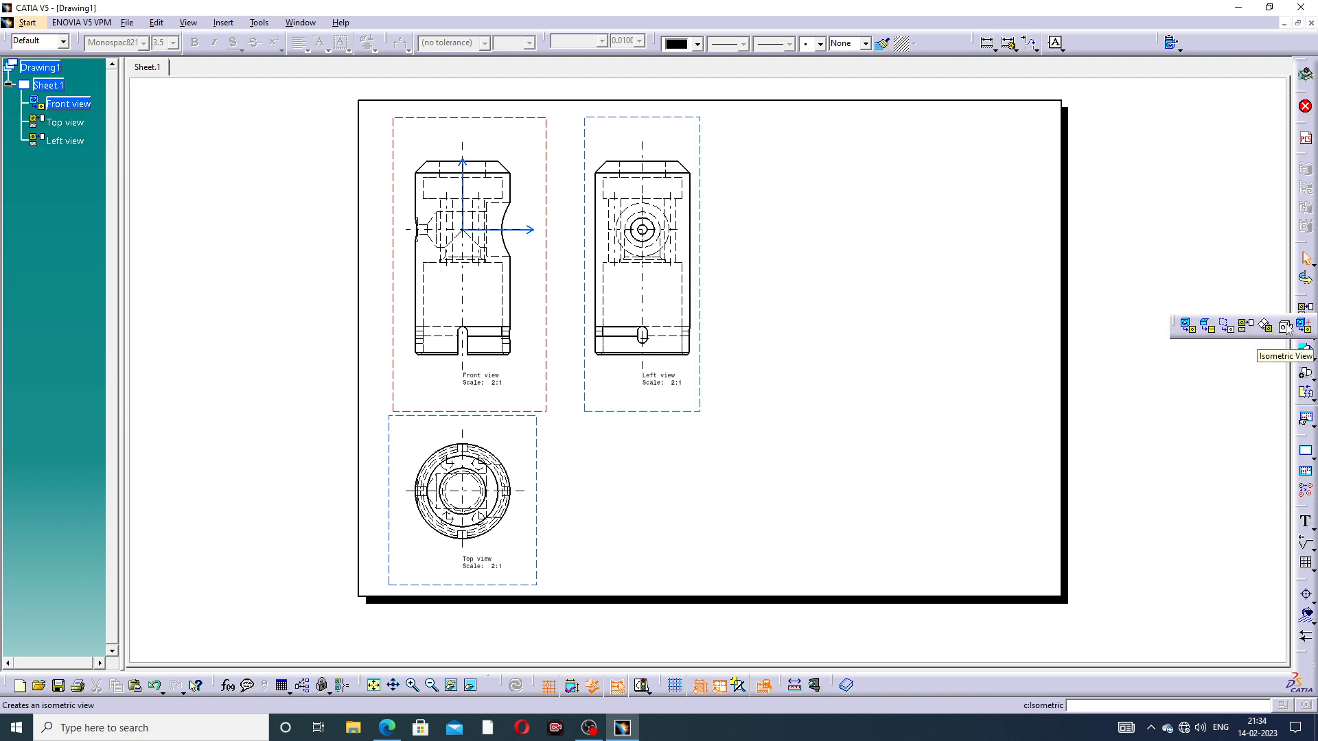
left_click(1286, 325)
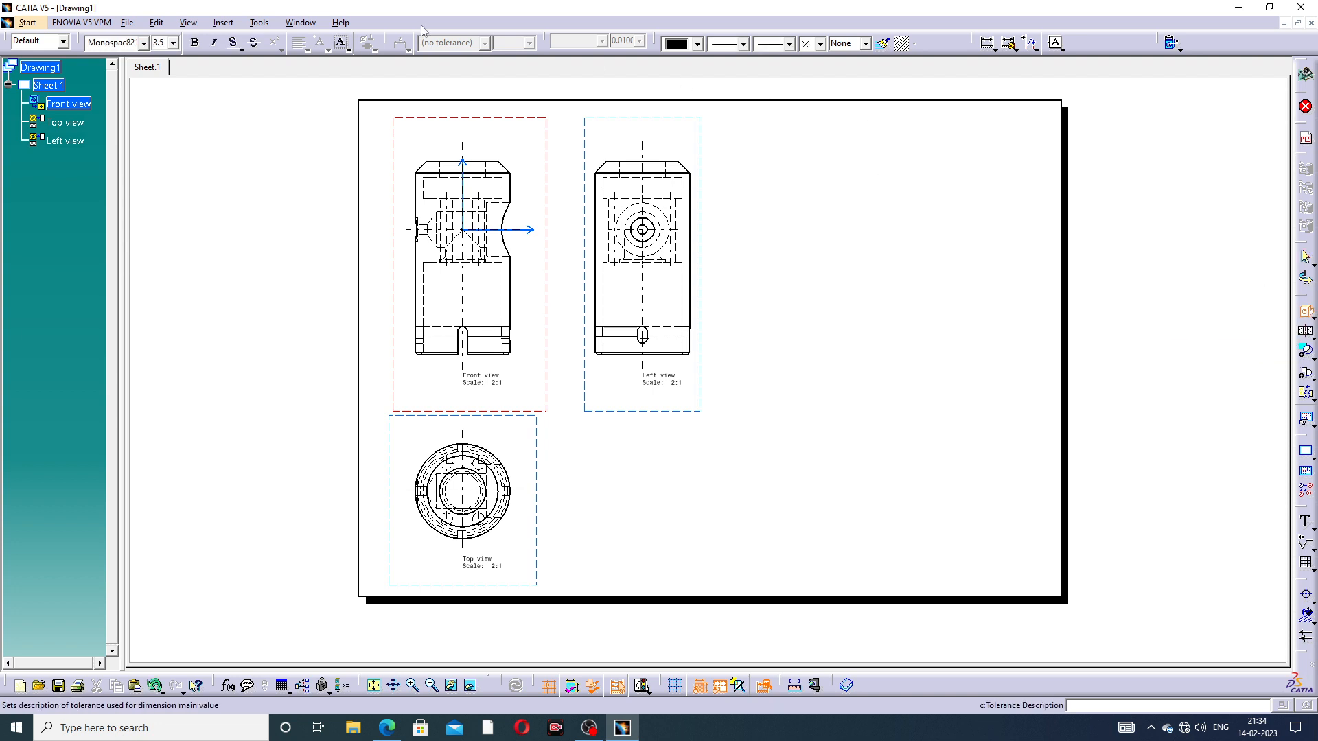
left_click(301, 23)
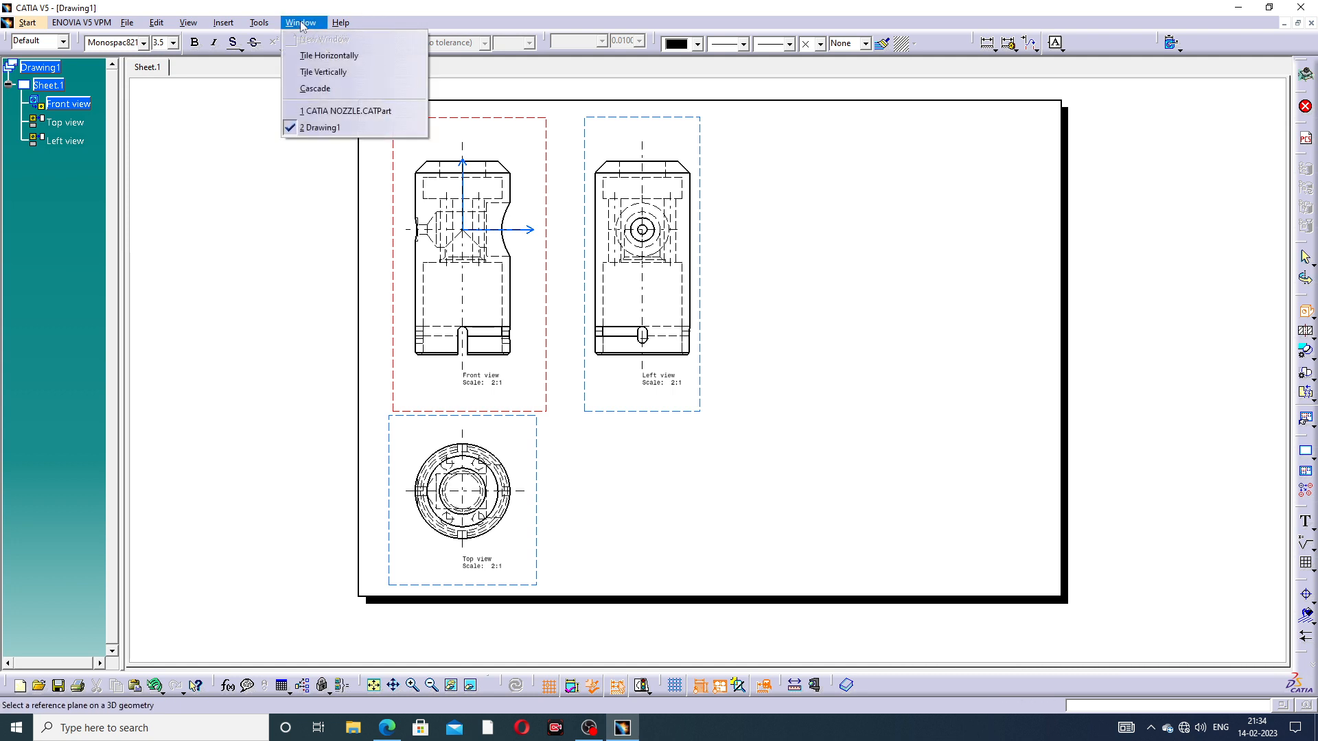
left_click(362, 112)
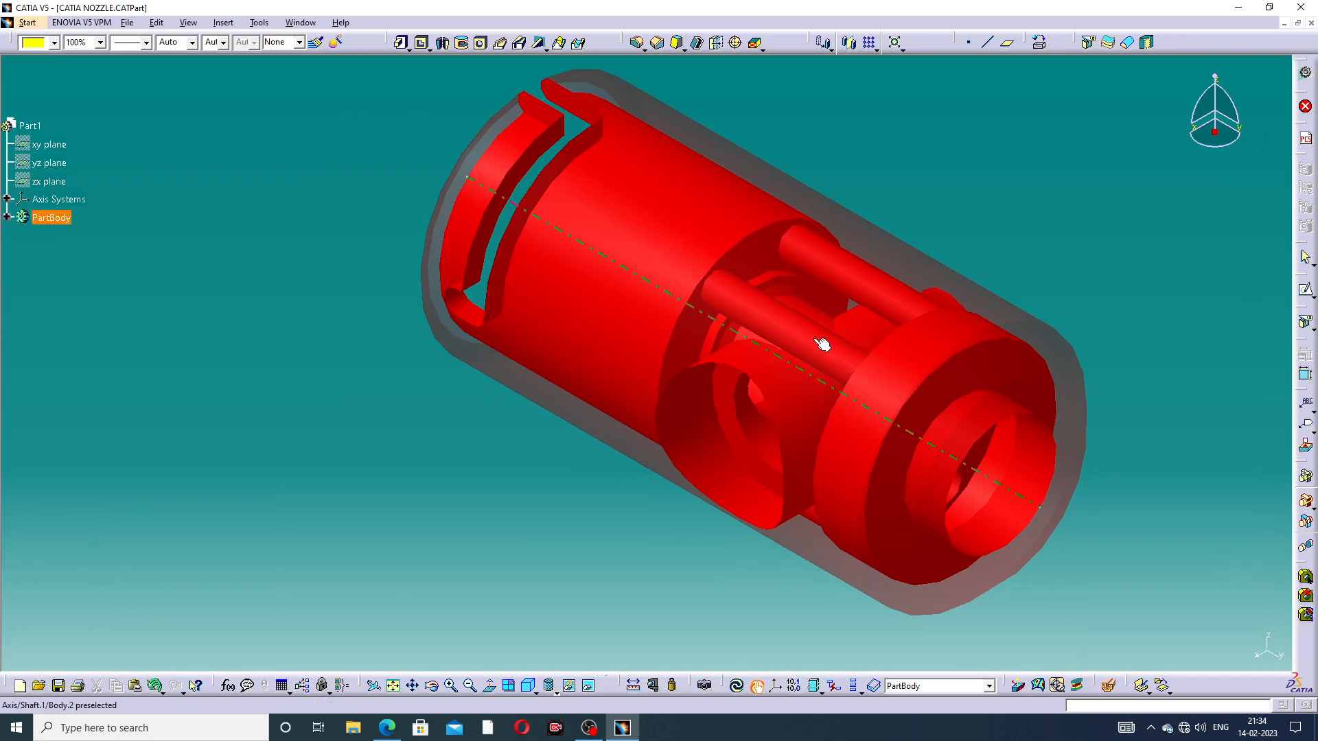
left_click(789, 330)
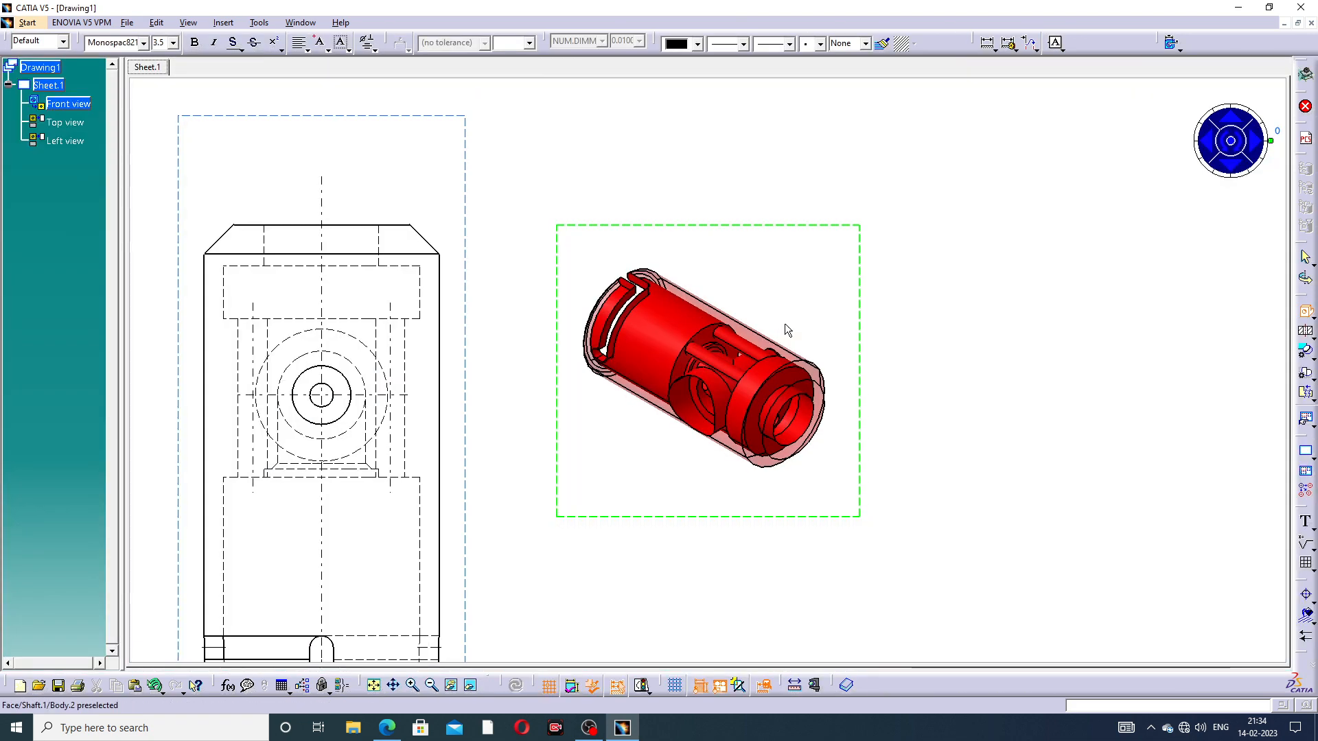
left_click_drag(859, 286, 1119, 244)
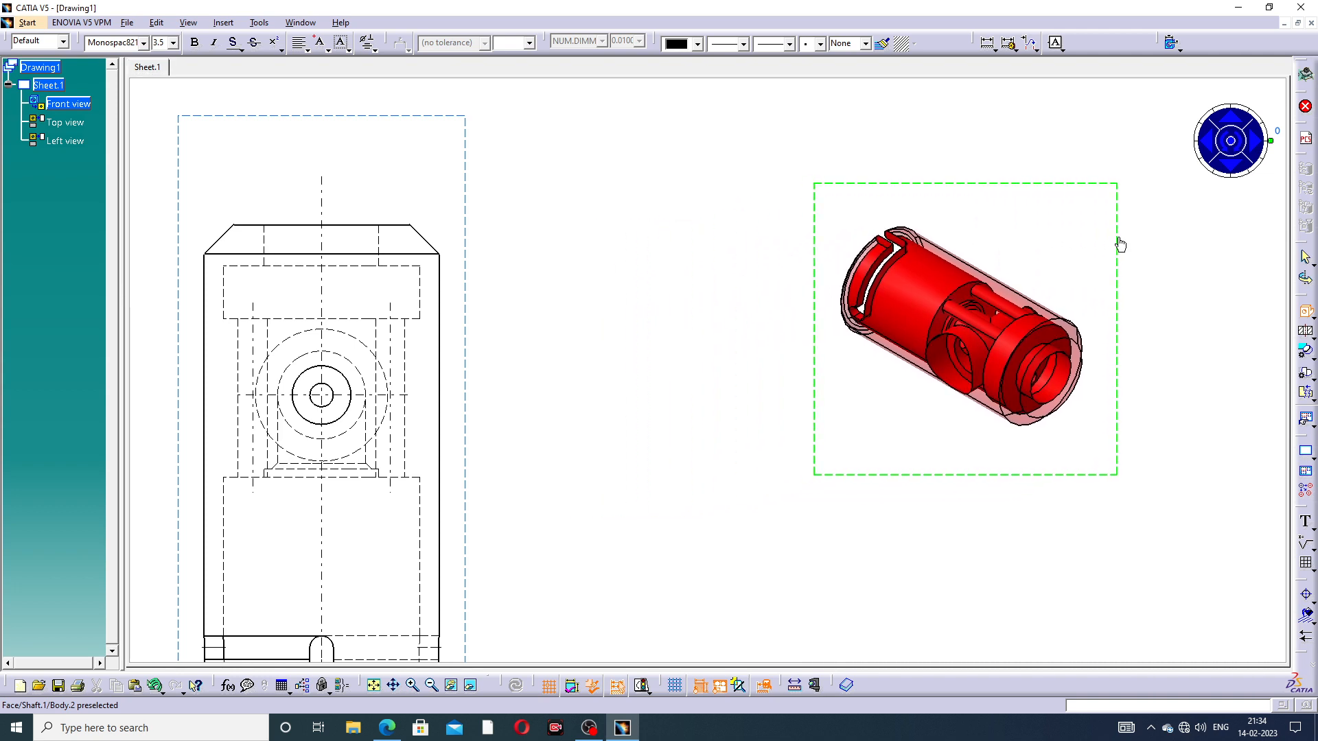
Try rotating the isometric preview so the slotted end points upward, and generate the view
left_click(1236, 167)
left_click(1235, 167)
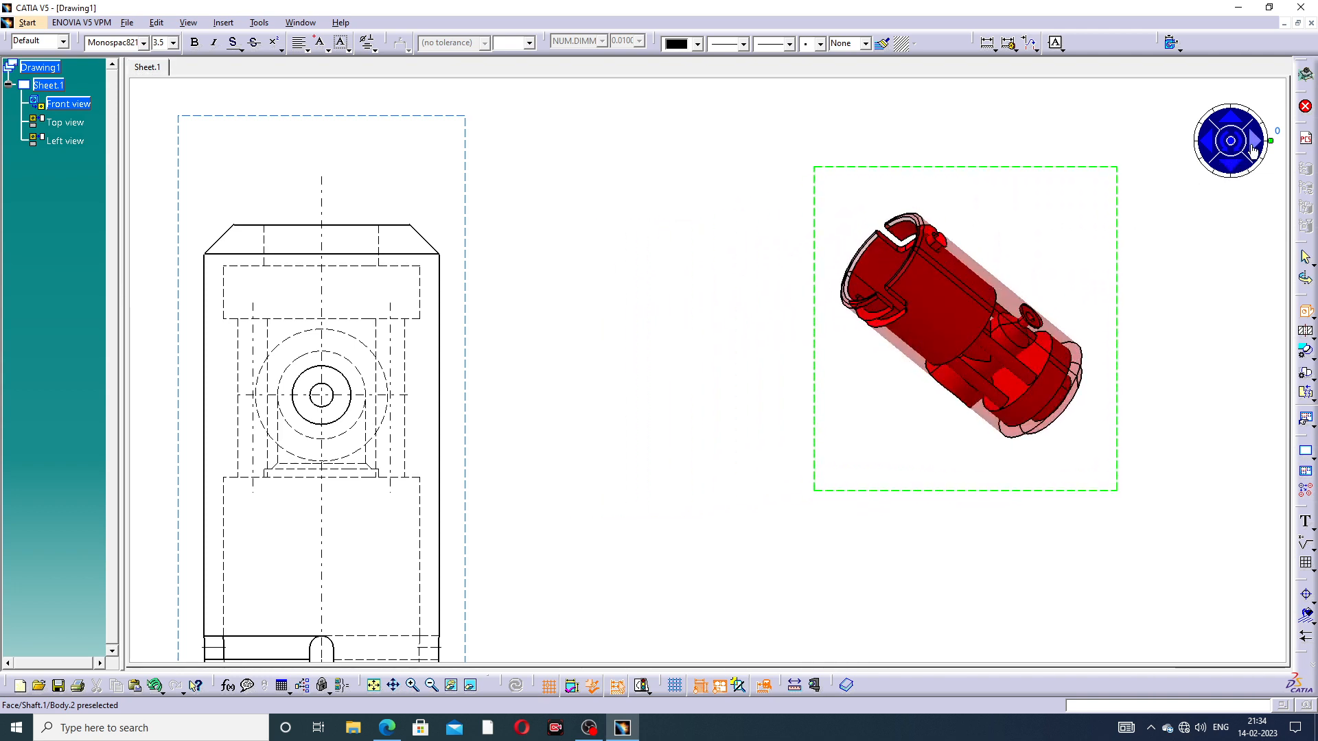
left_click(1249, 140)
left_click(1227, 115)
left_click(1206, 135)
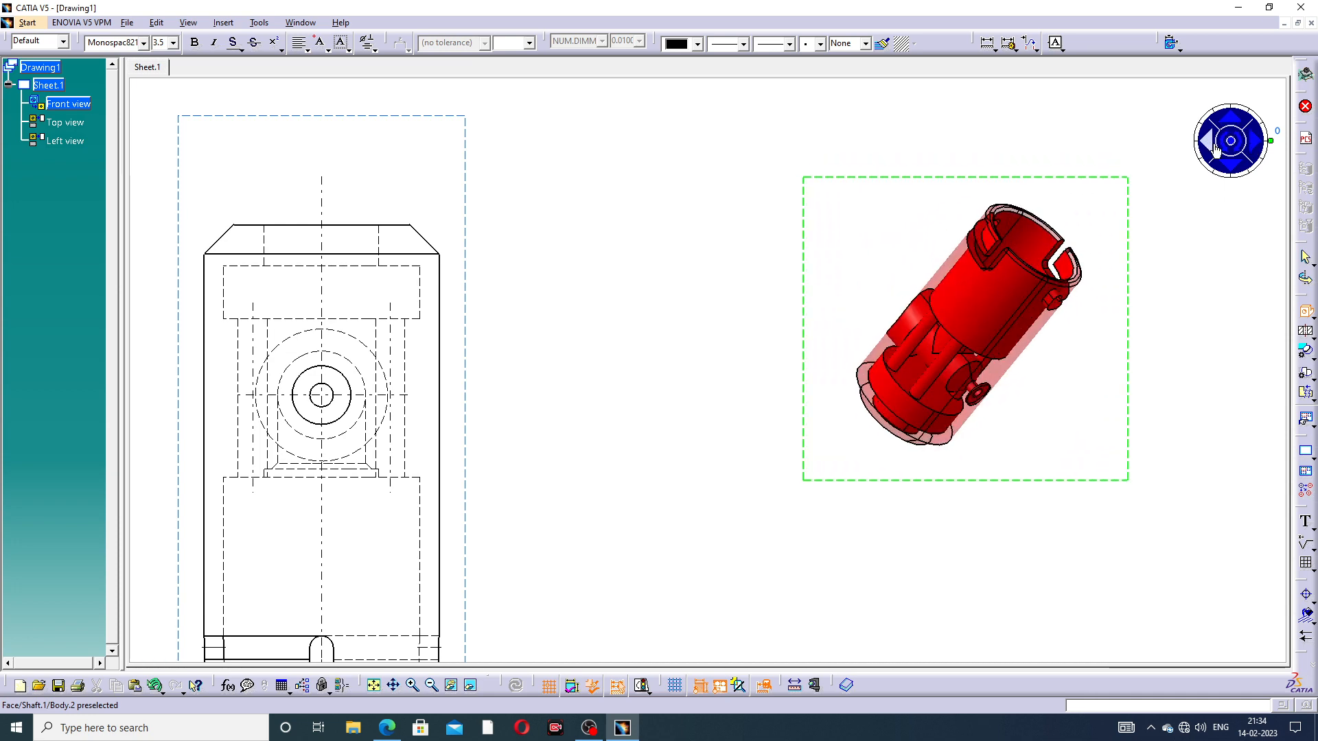
left_click(1233, 164)
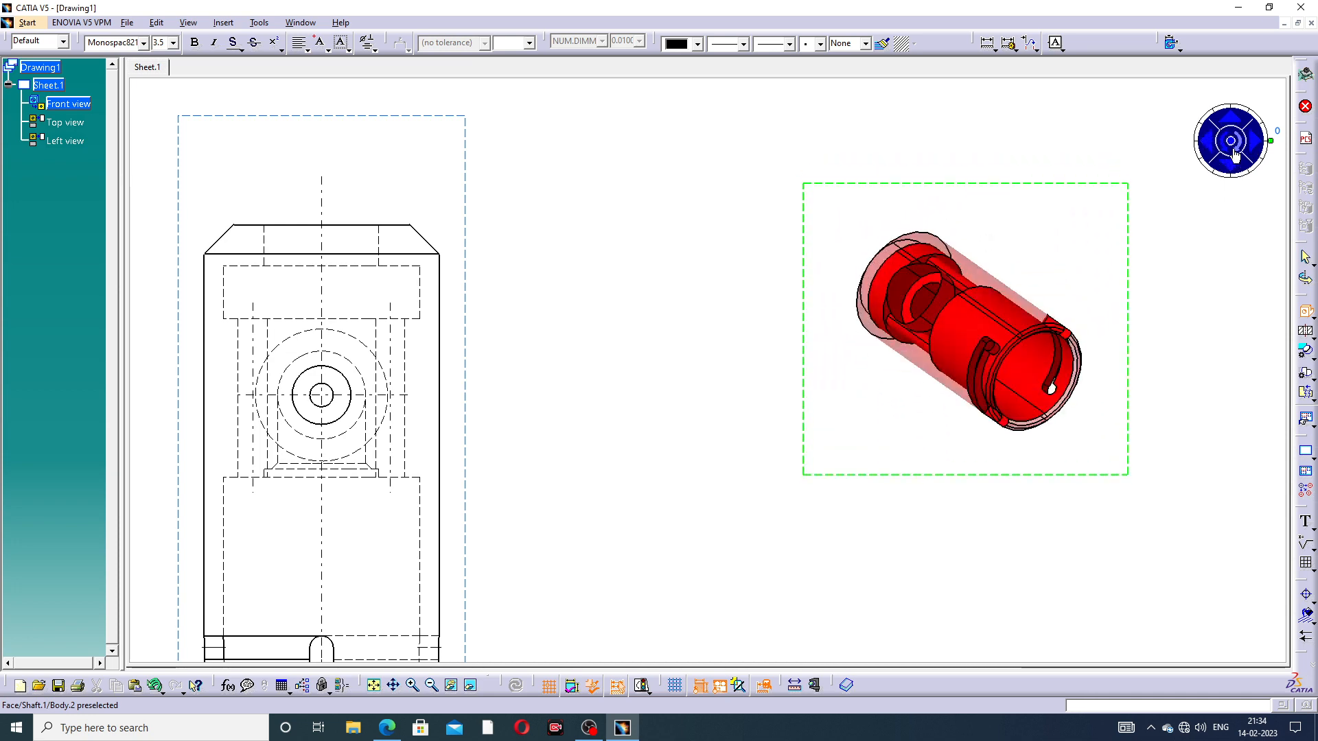
left_click(1234, 146)
left_click(1247, 138)
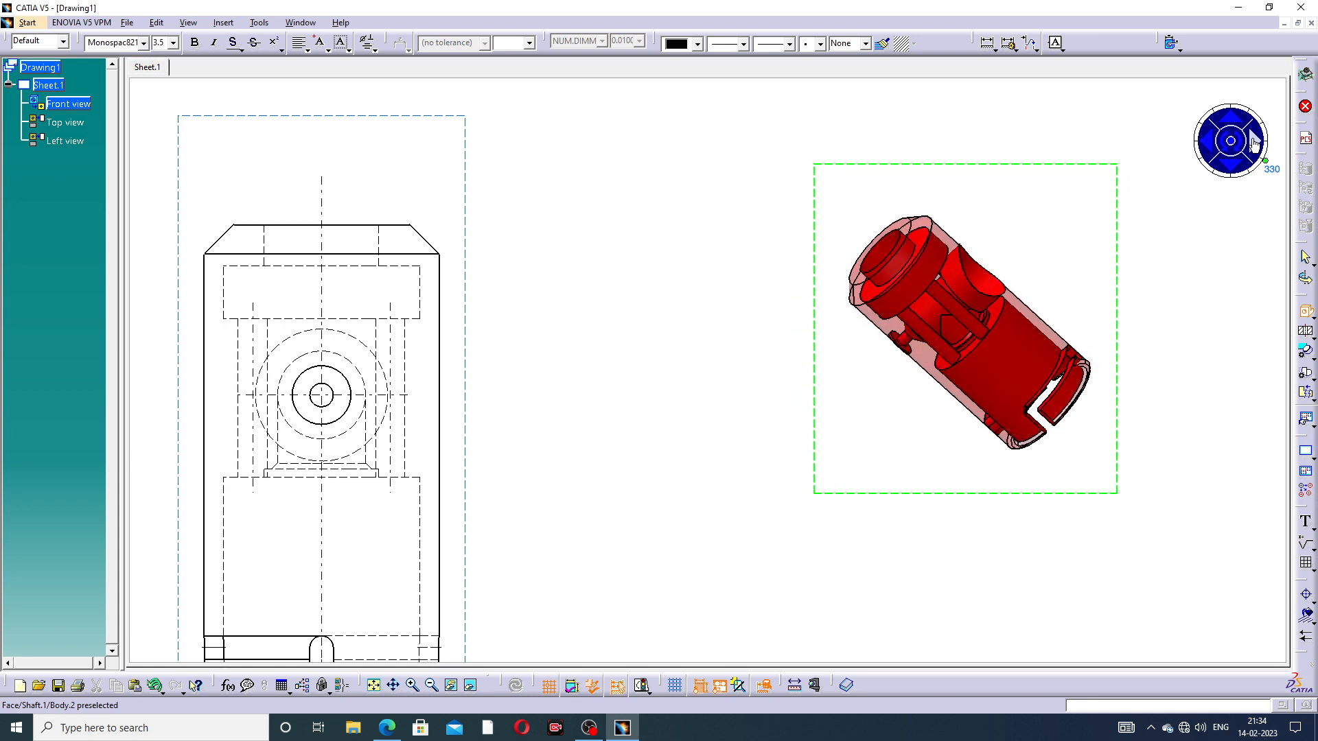
left_click(1207, 142)
left_click(1232, 119)
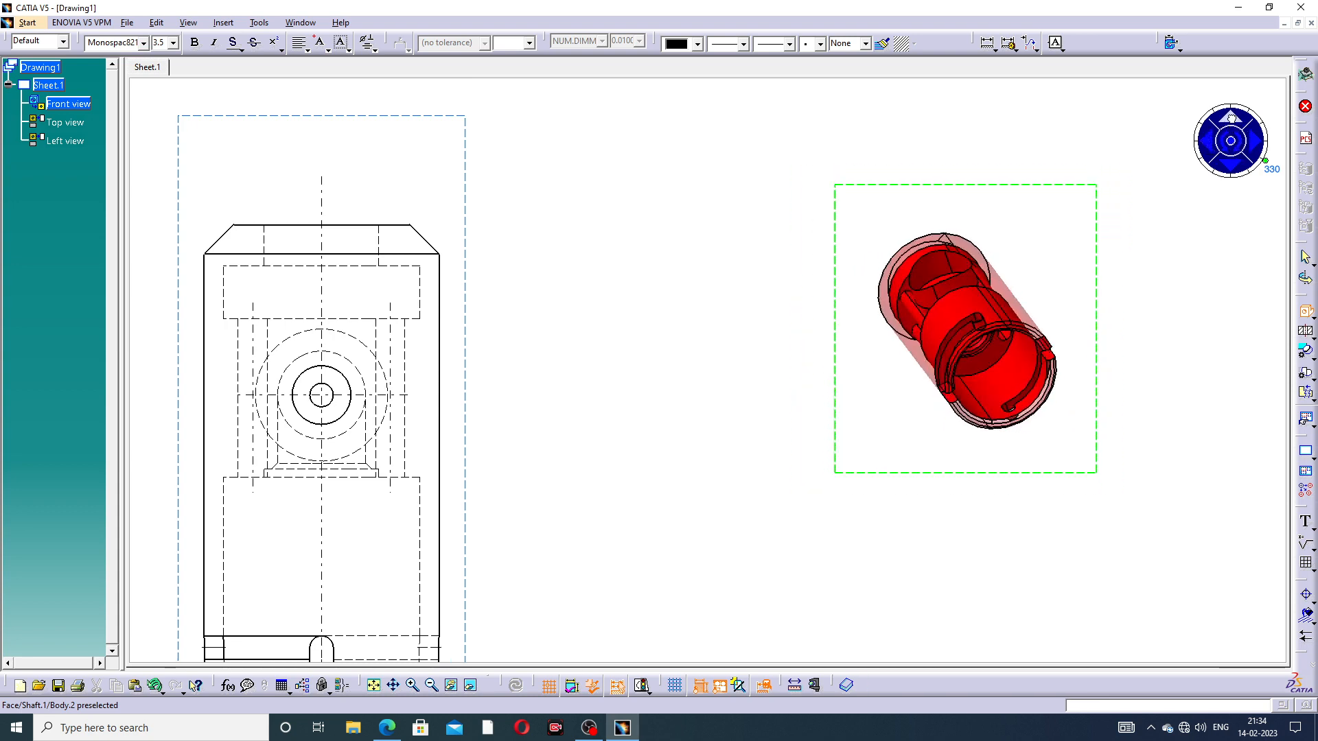
left_click(1014, 271)
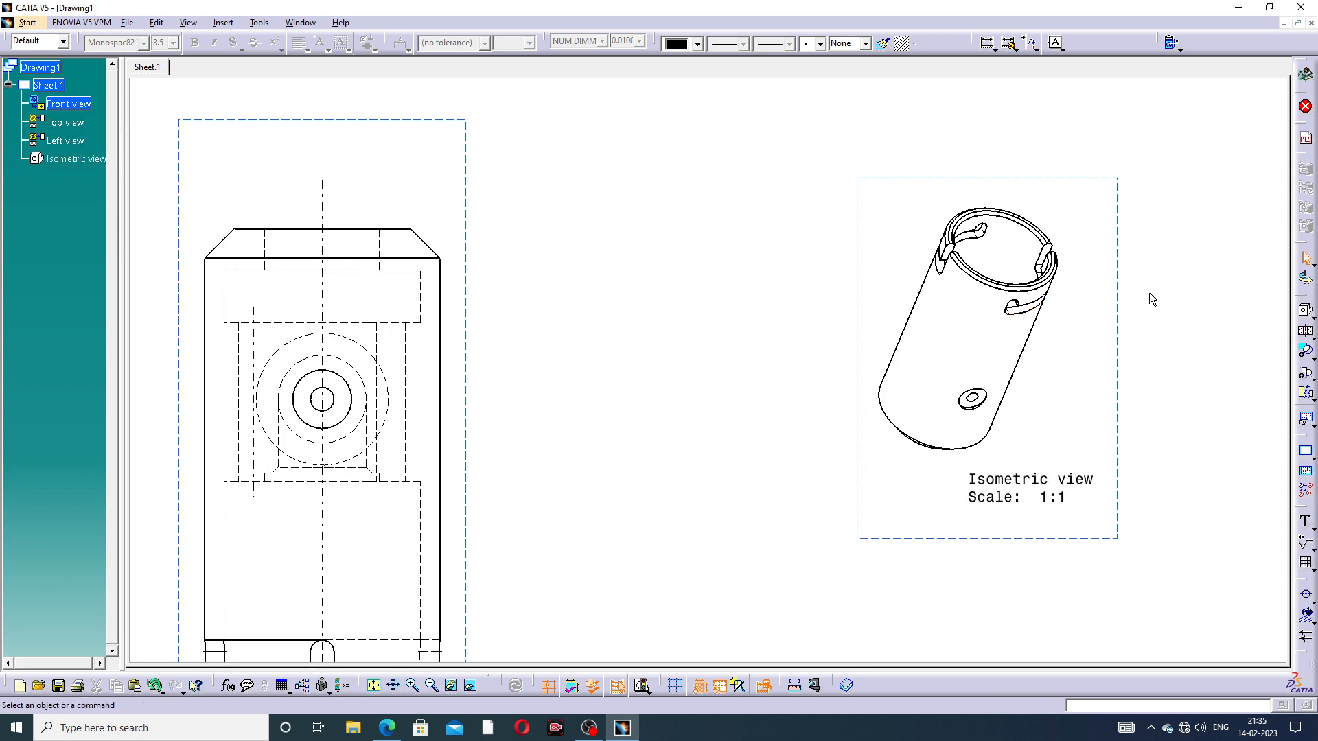
Delete the reoriented isometric view
left_click(1115, 310)
key("Delete")
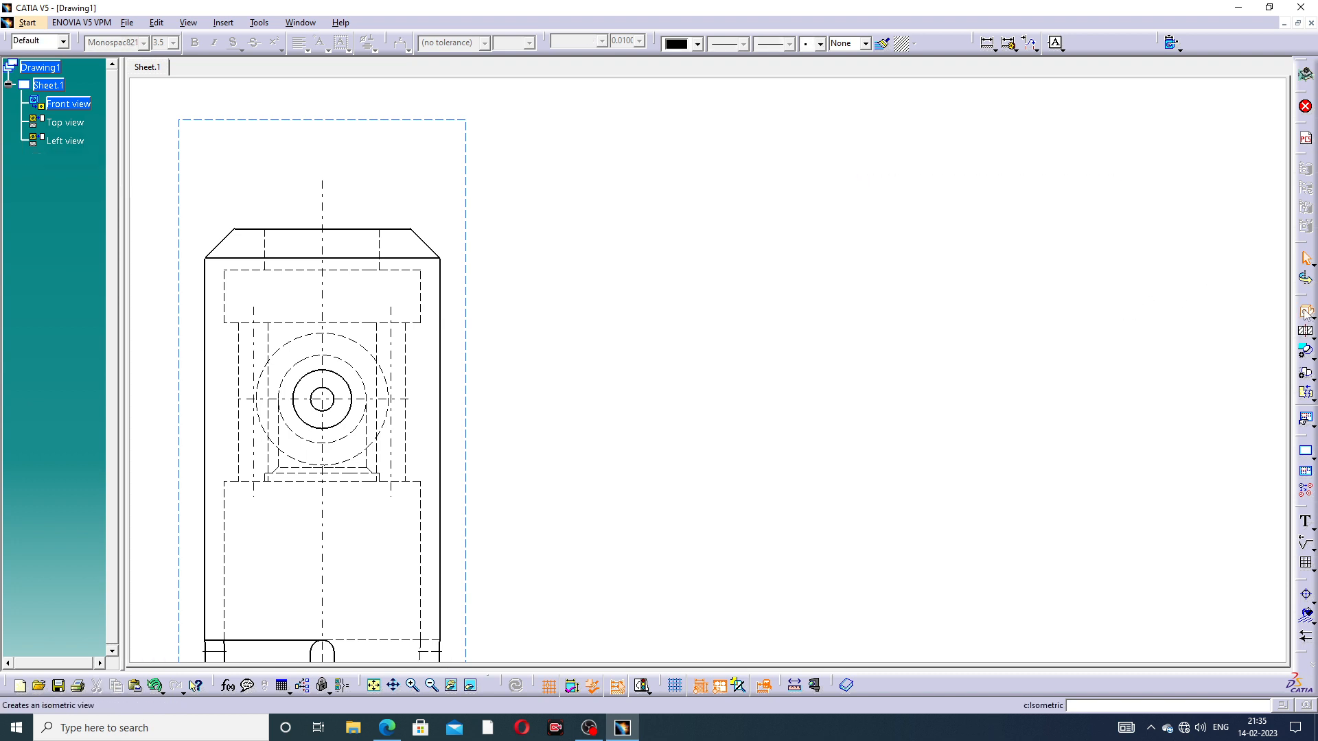
Create an isometric view from CATIA NOZZLE.CATPart in its default preview orientation
left_click(302, 23)
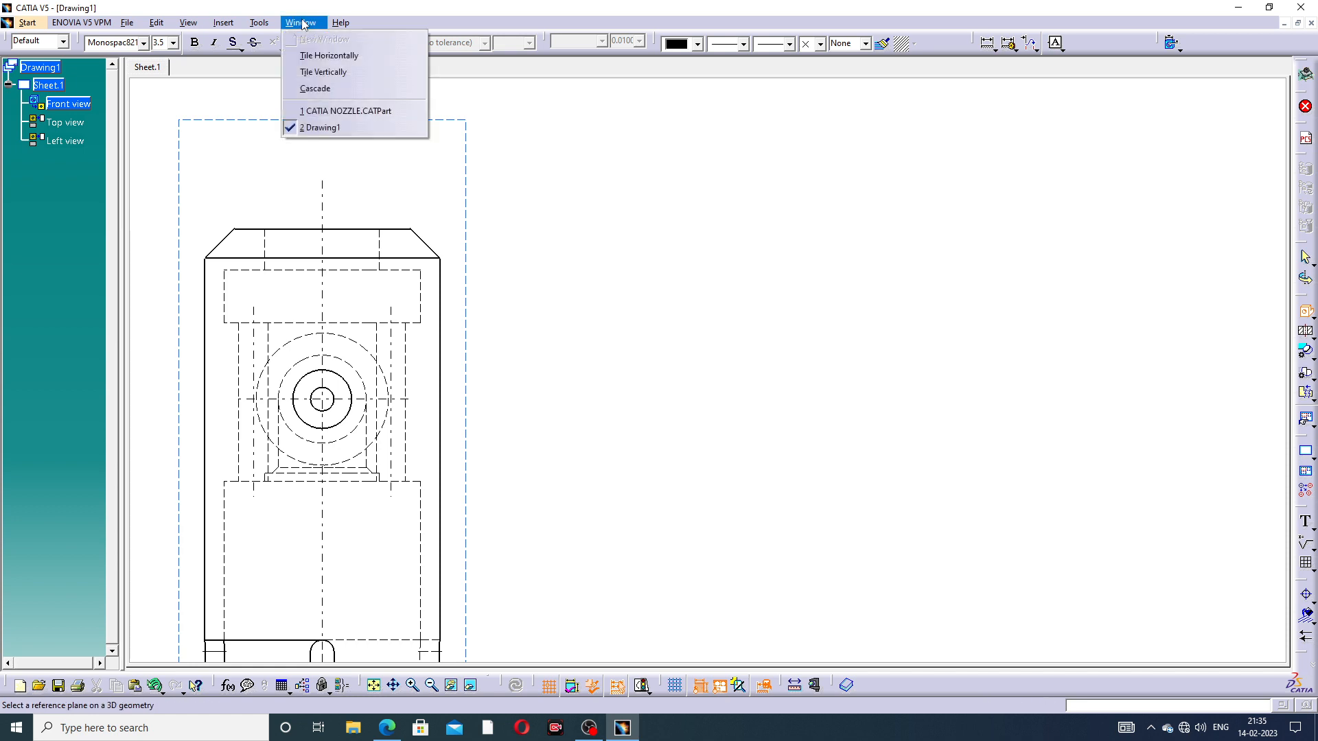
left_click(345, 110)
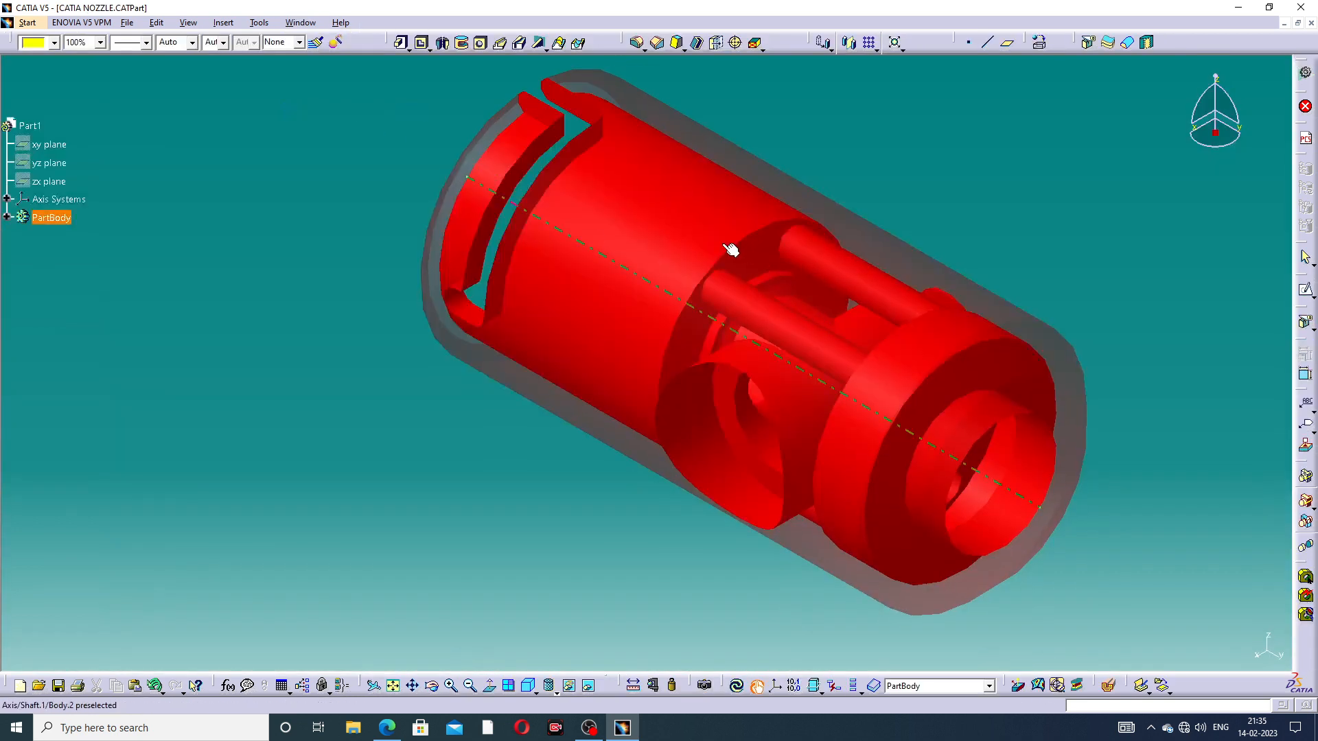
left_click(723, 244)
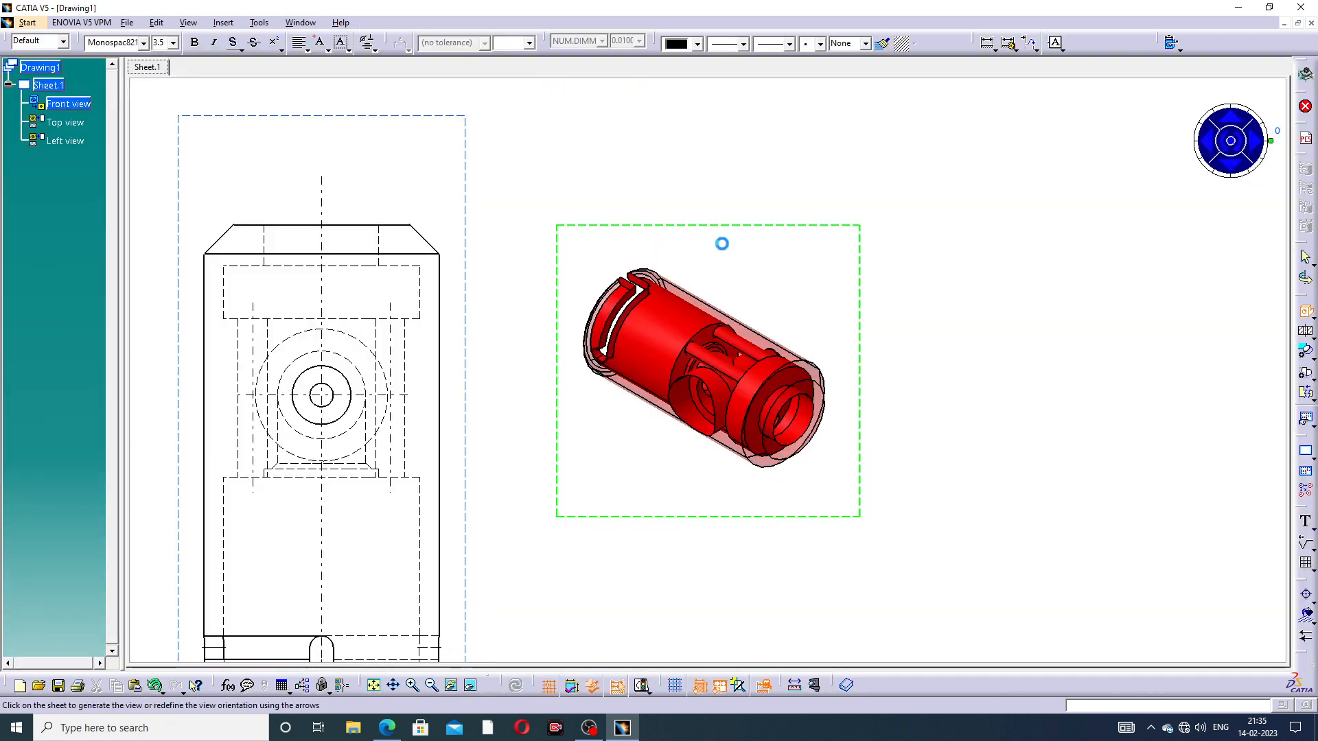
left_click(855, 343)
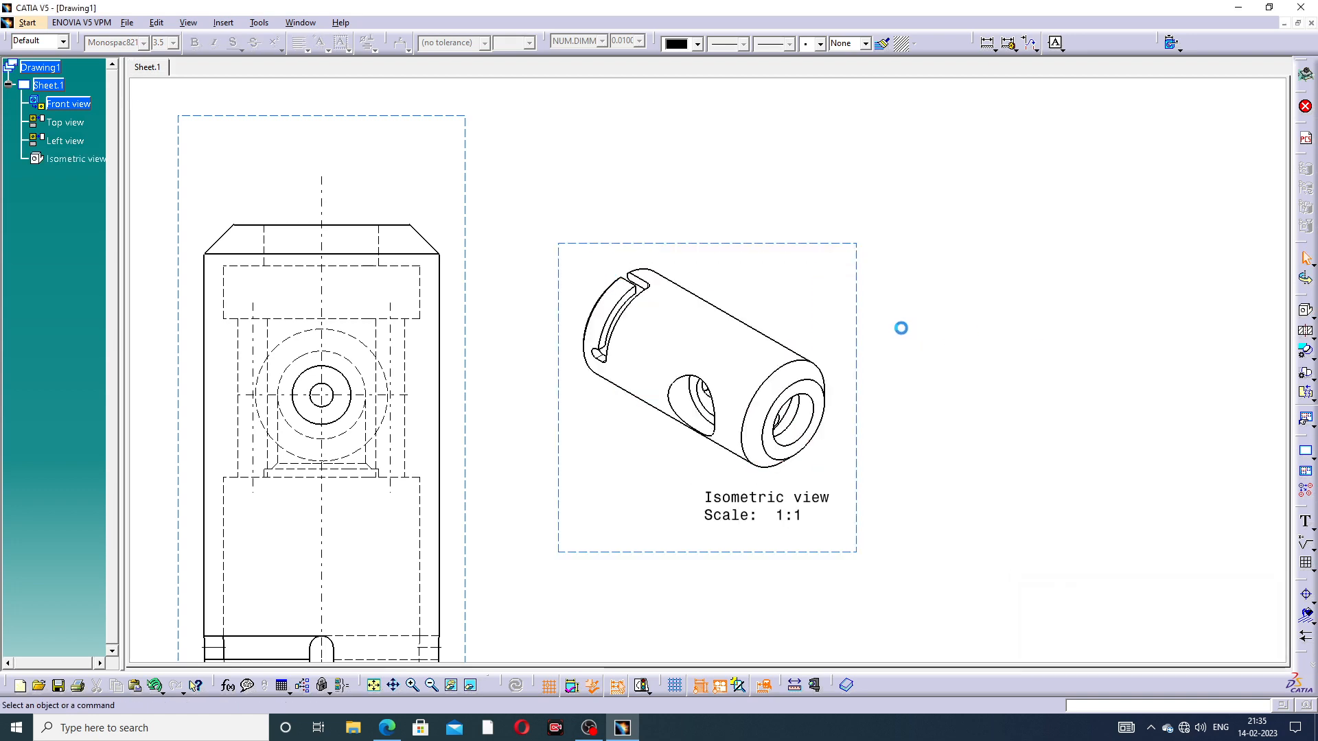
Move the isometric view to the open area in the upper right half of the sheet
left_click_drag(865, 329, 1143, 276)
mouse_move(721, 262)
middle_mouse_down()
mouse_move(713, 221)
mouse_move(805, 346)
mouse_move(795, 271)
mouse_move(830, 232)
middle_mouse_up()
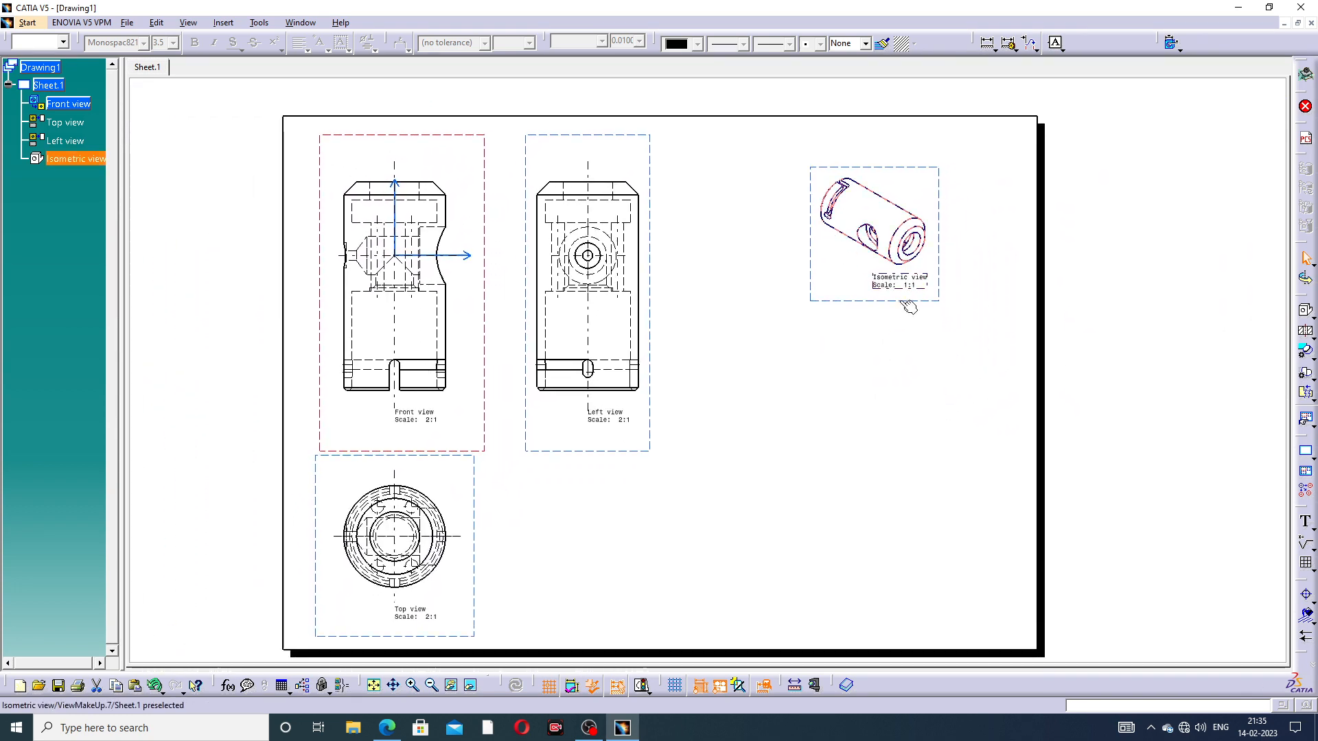
left_click_drag(906, 306, 918, 359)
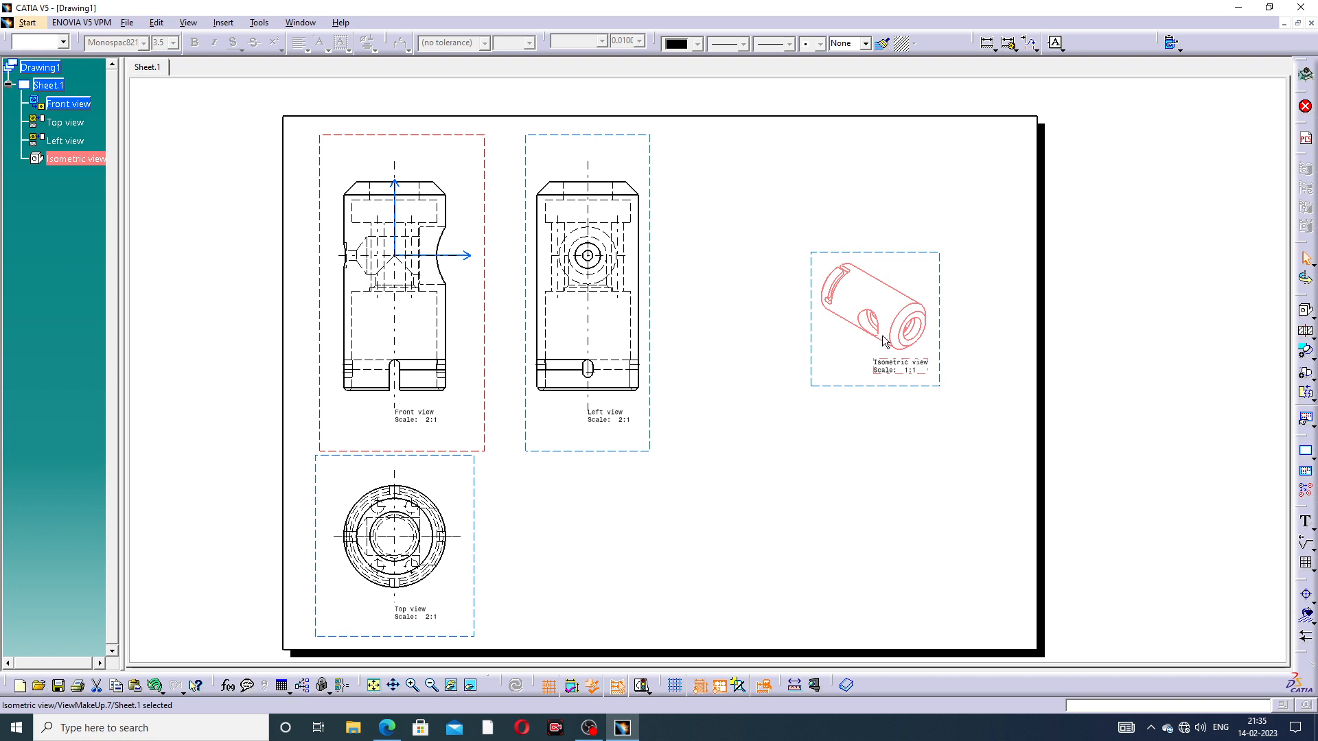
Set the isometric view's scale to 5:2 and shift the view slightly toward the left view
right_click(938, 325)
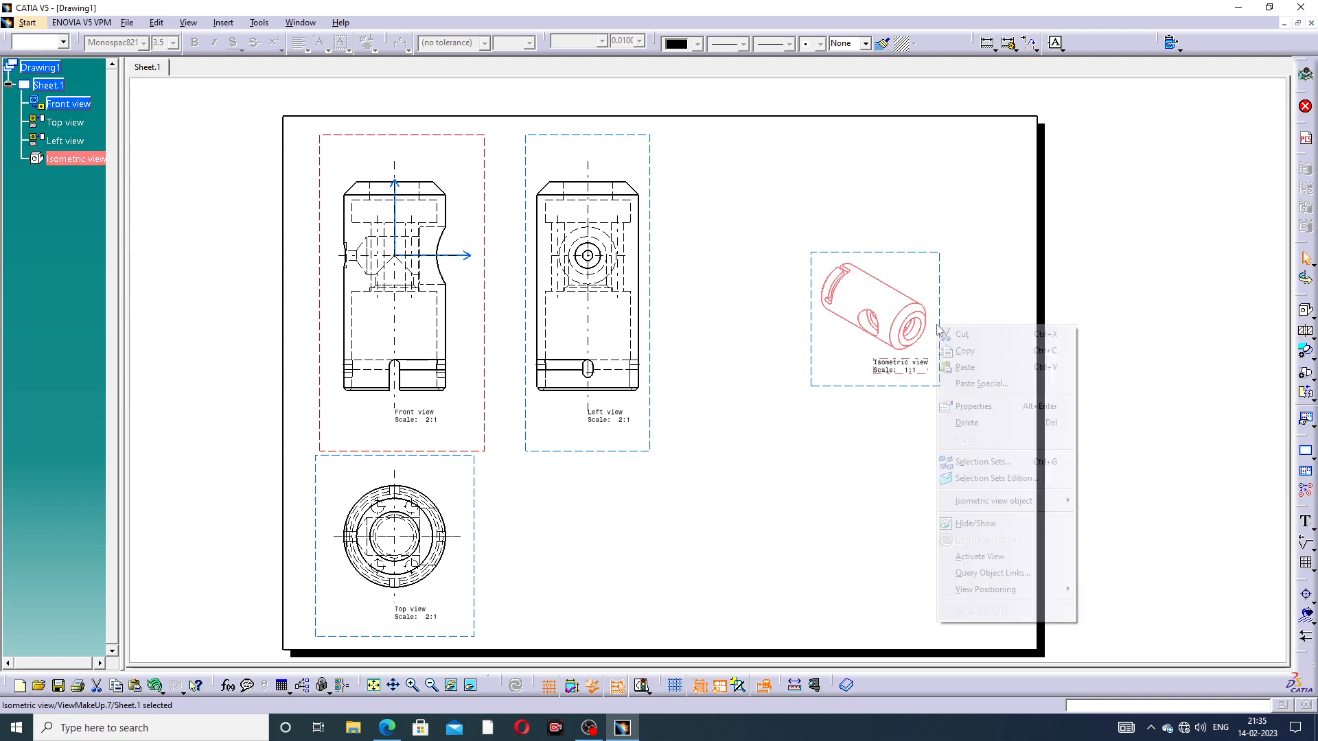
left_click(973, 407)
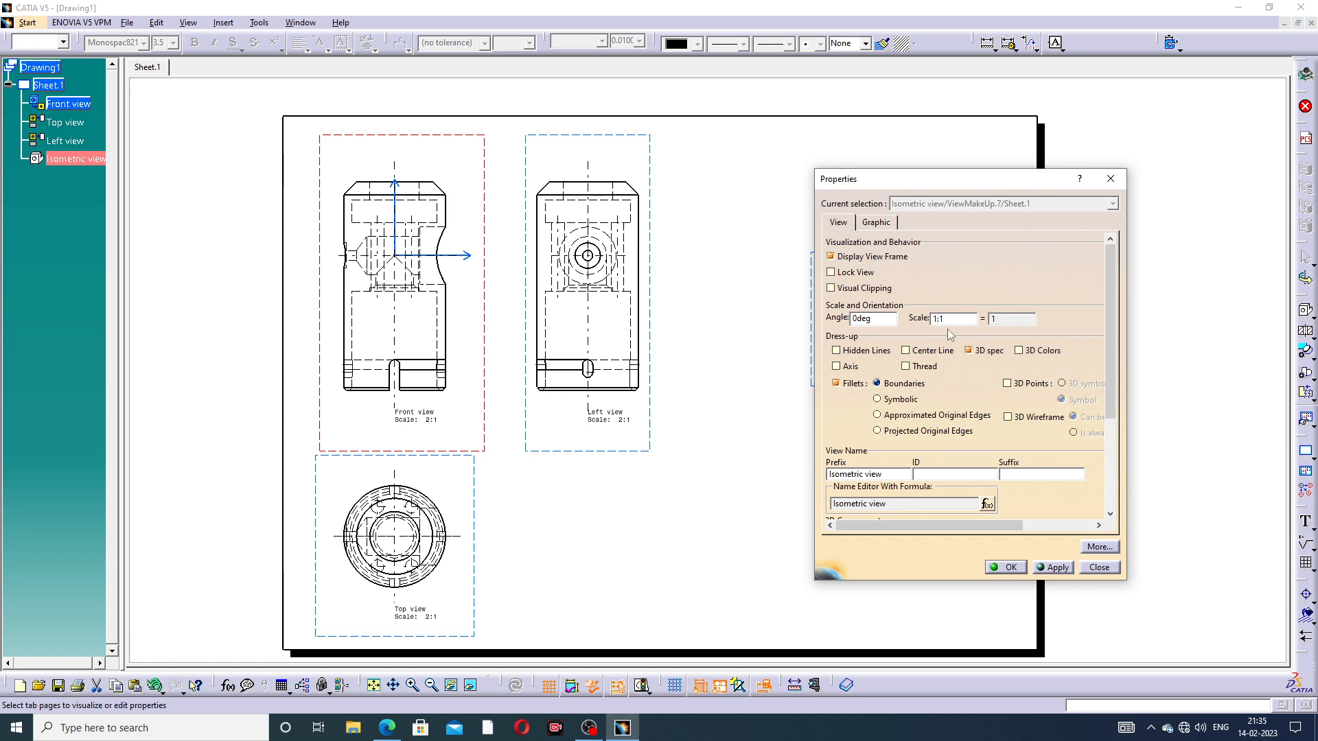
type("5:")
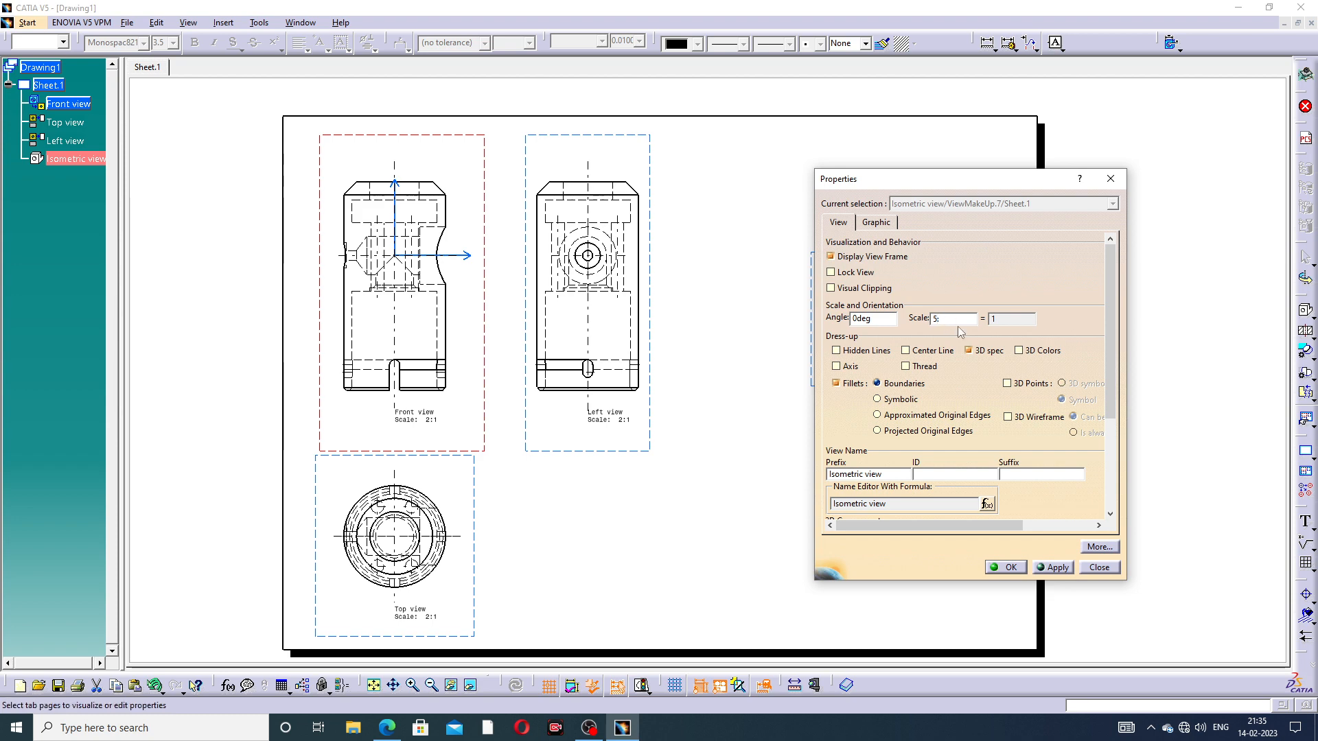
type("2")
key("Return")
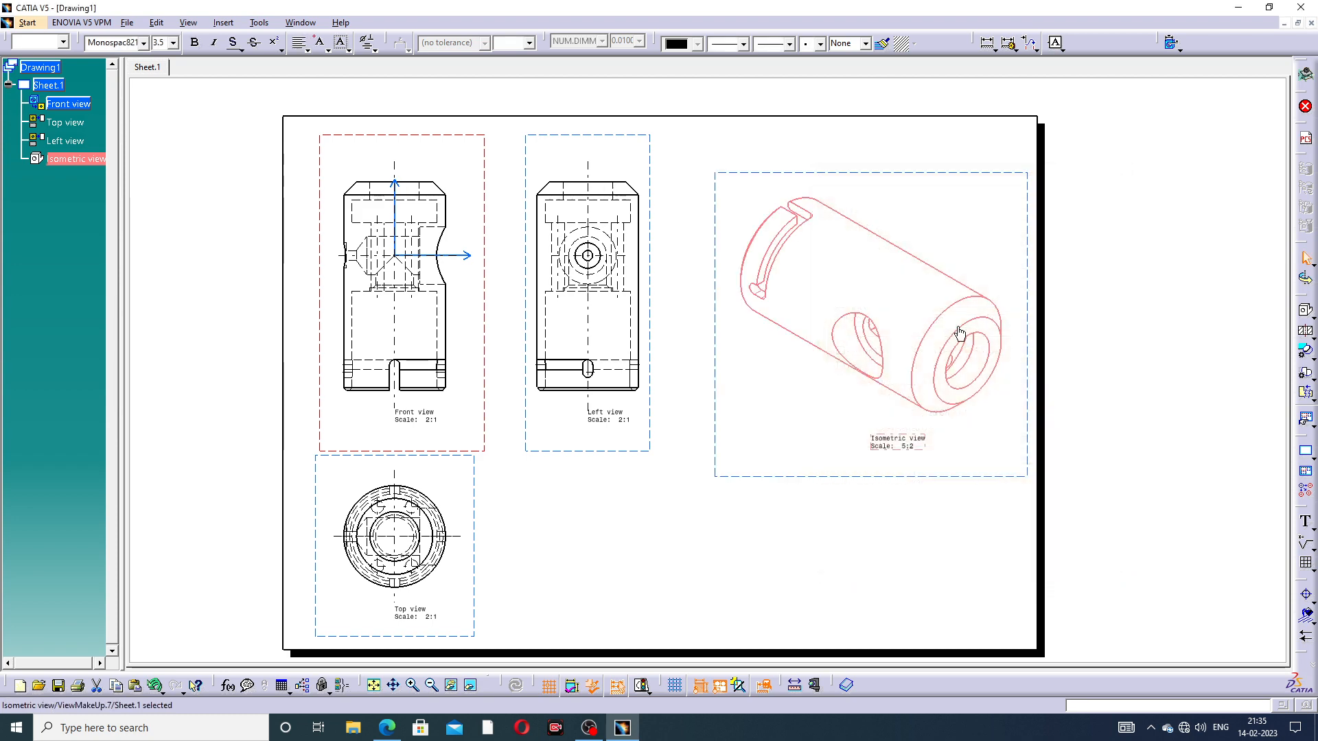
left_click(1025, 276)
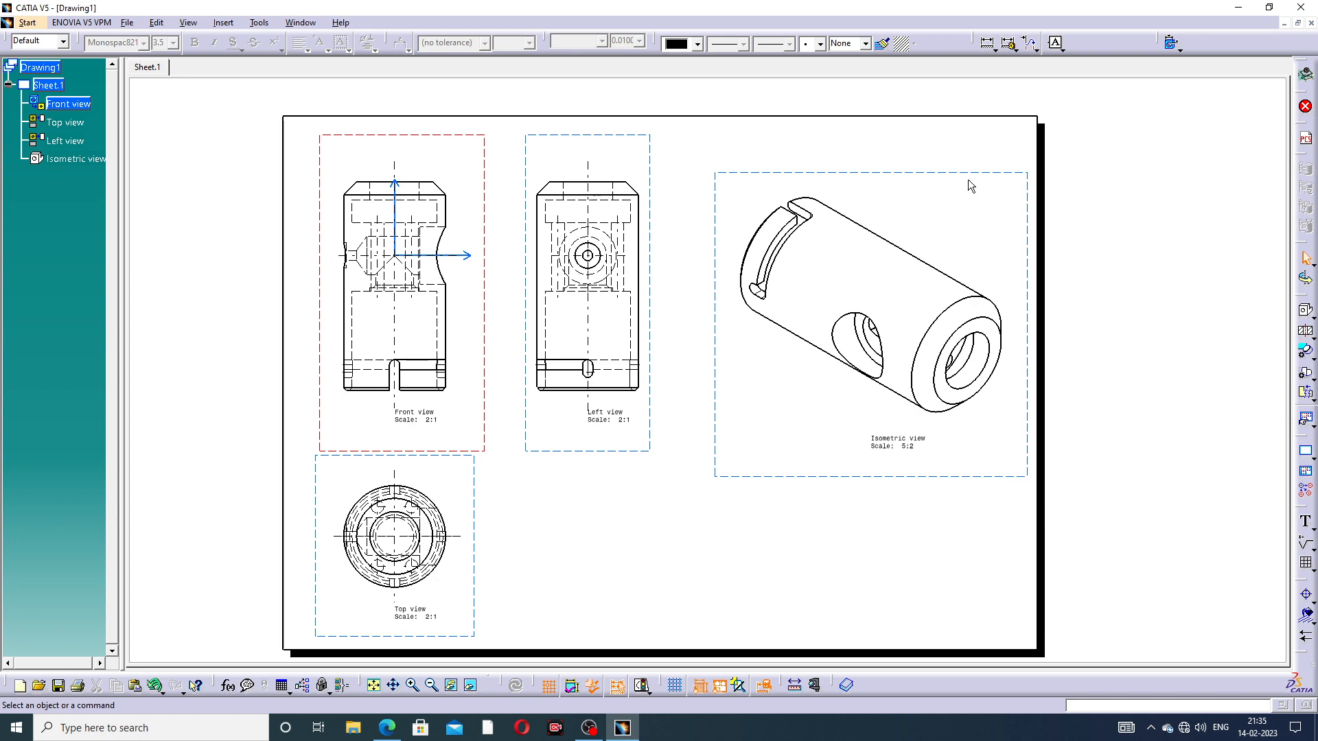
left_click_drag(968, 179, 949, 177)
left_click(1132, 235)
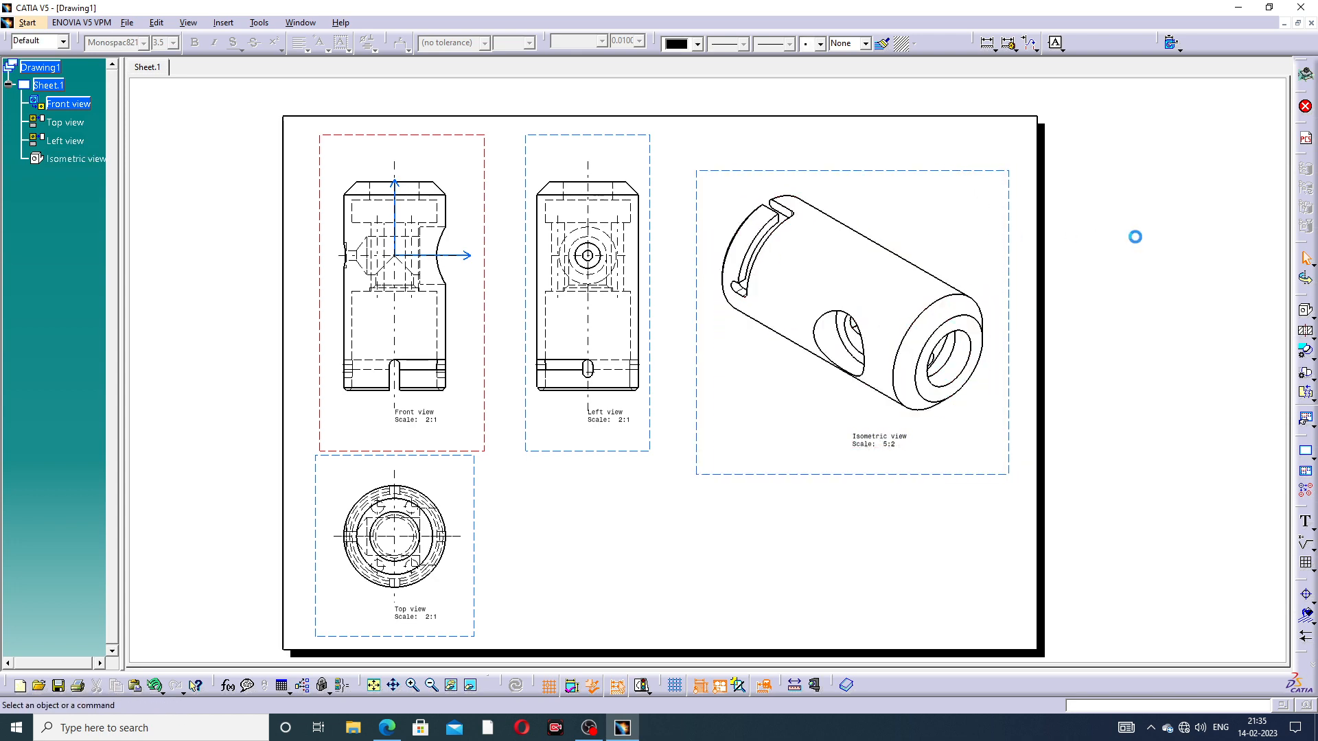
Enable 3D colors for the isometric view and set its generation mode to Raster with Shading with edges
right_click(1015, 239)
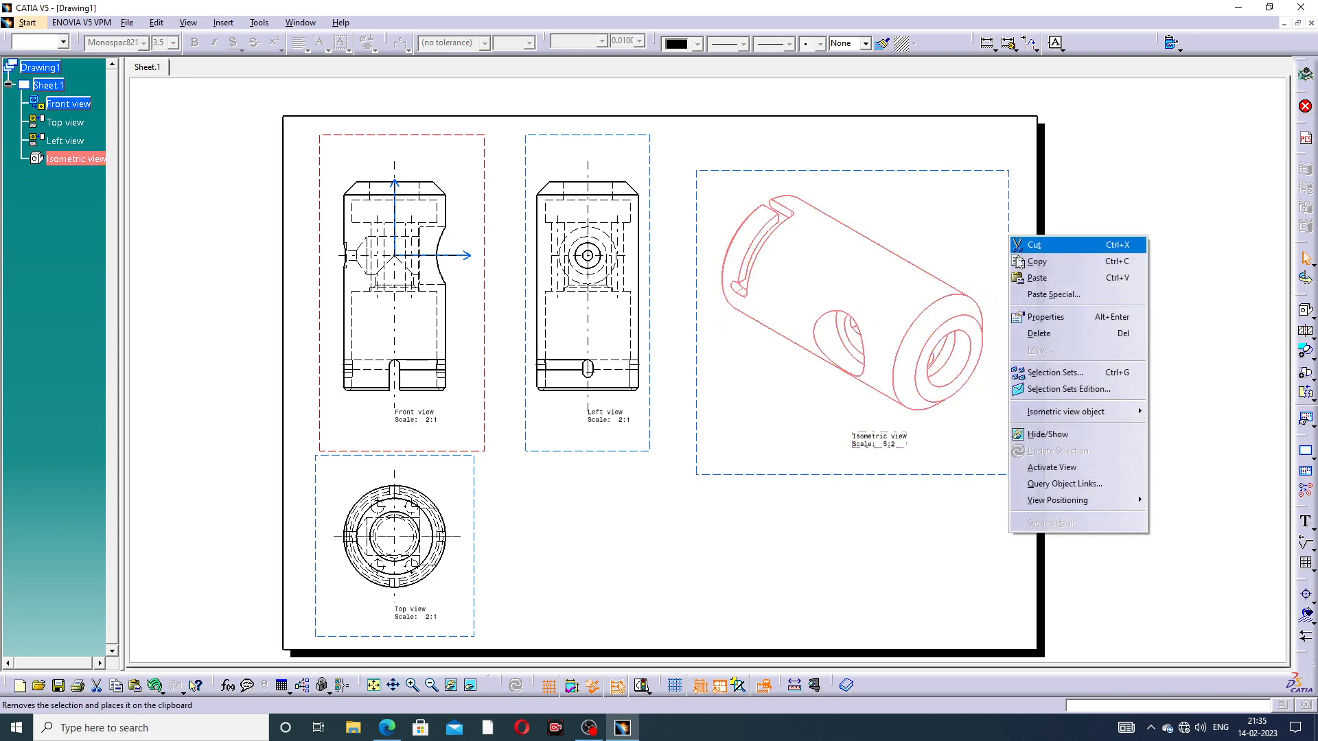
left_click(1052, 318)
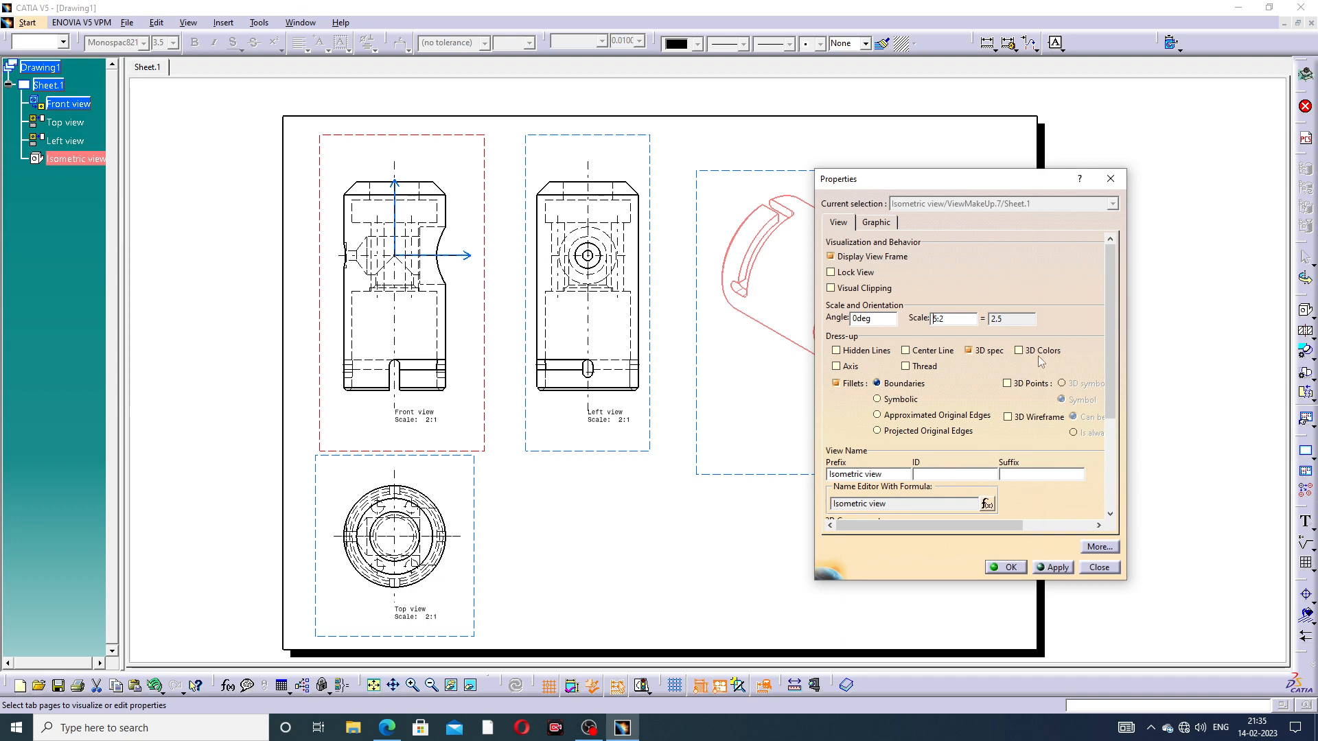
left_click(1040, 351)
scroll(1107, 410, "down", 5)
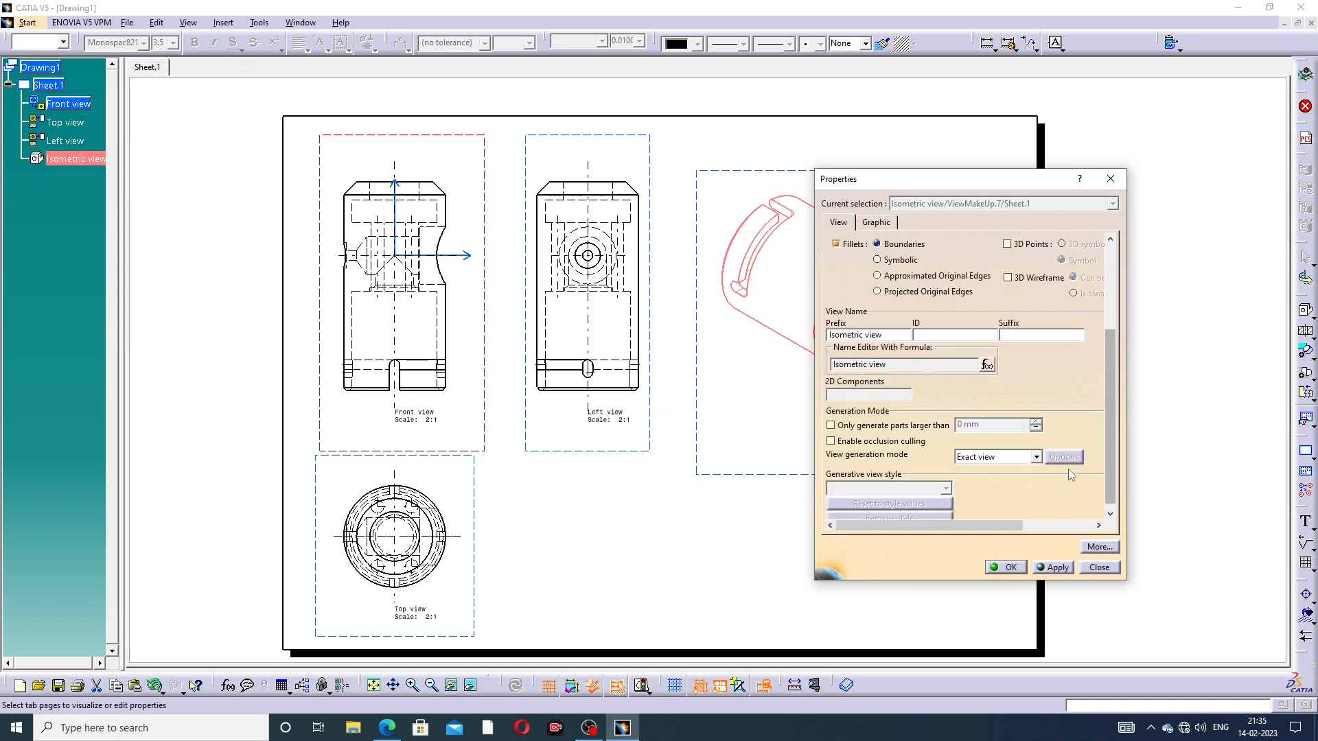
left_click(1036, 457)
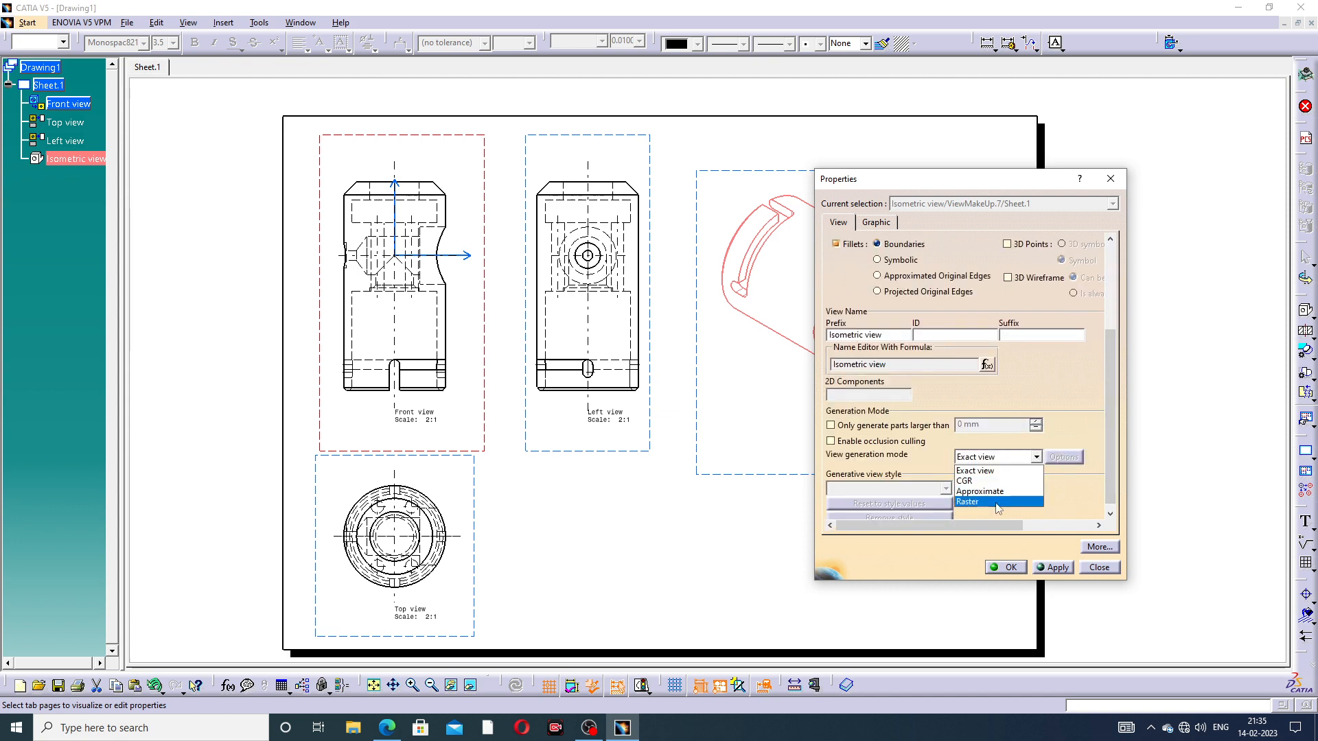
left_click(997, 503)
left_click(1064, 458)
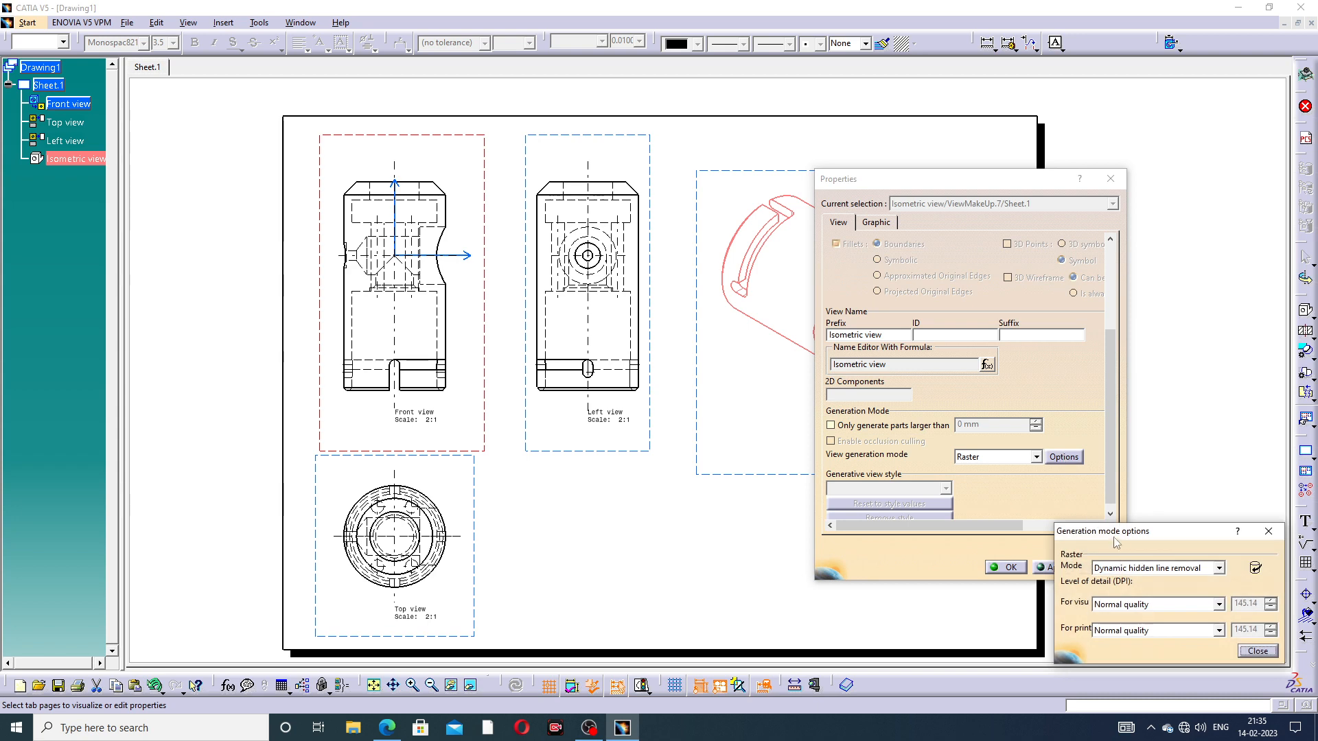
left_click(1137, 569)
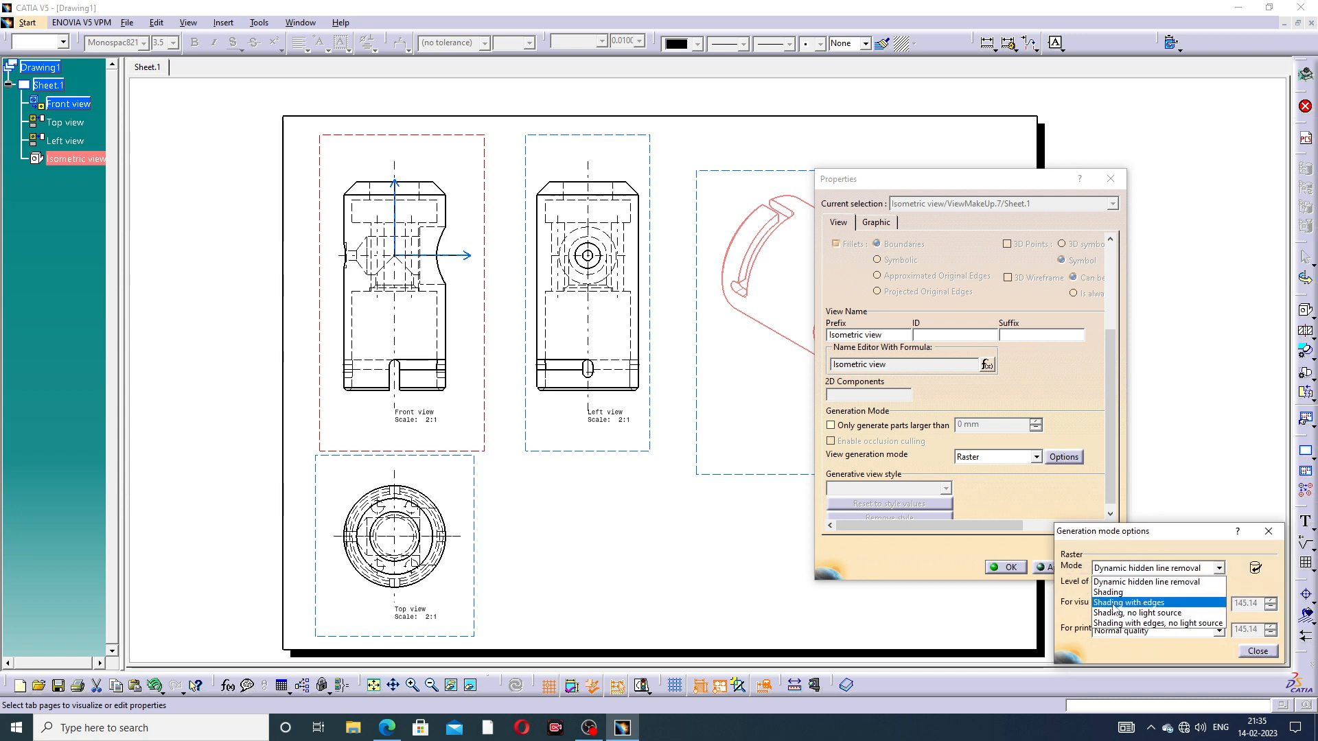
left_click(1145, 603)
left_click(1259, 652)
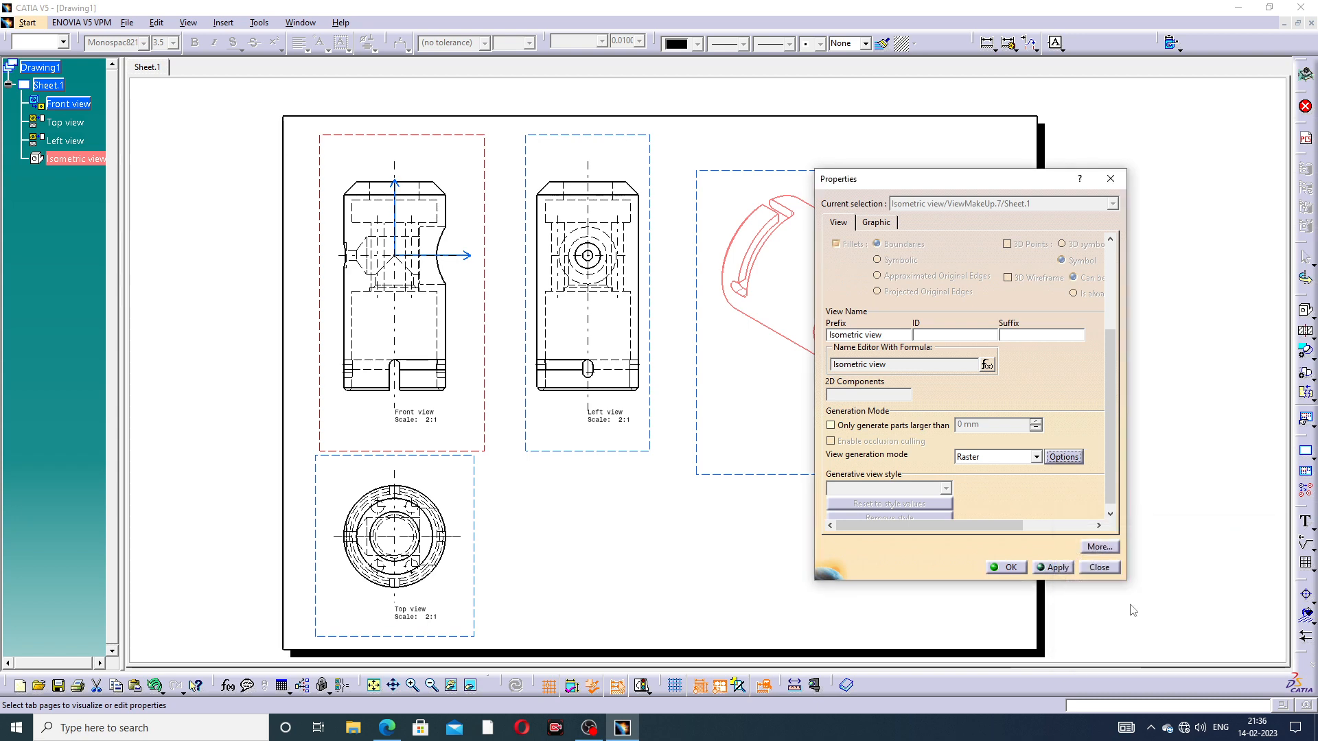
left_click(1011, 568)
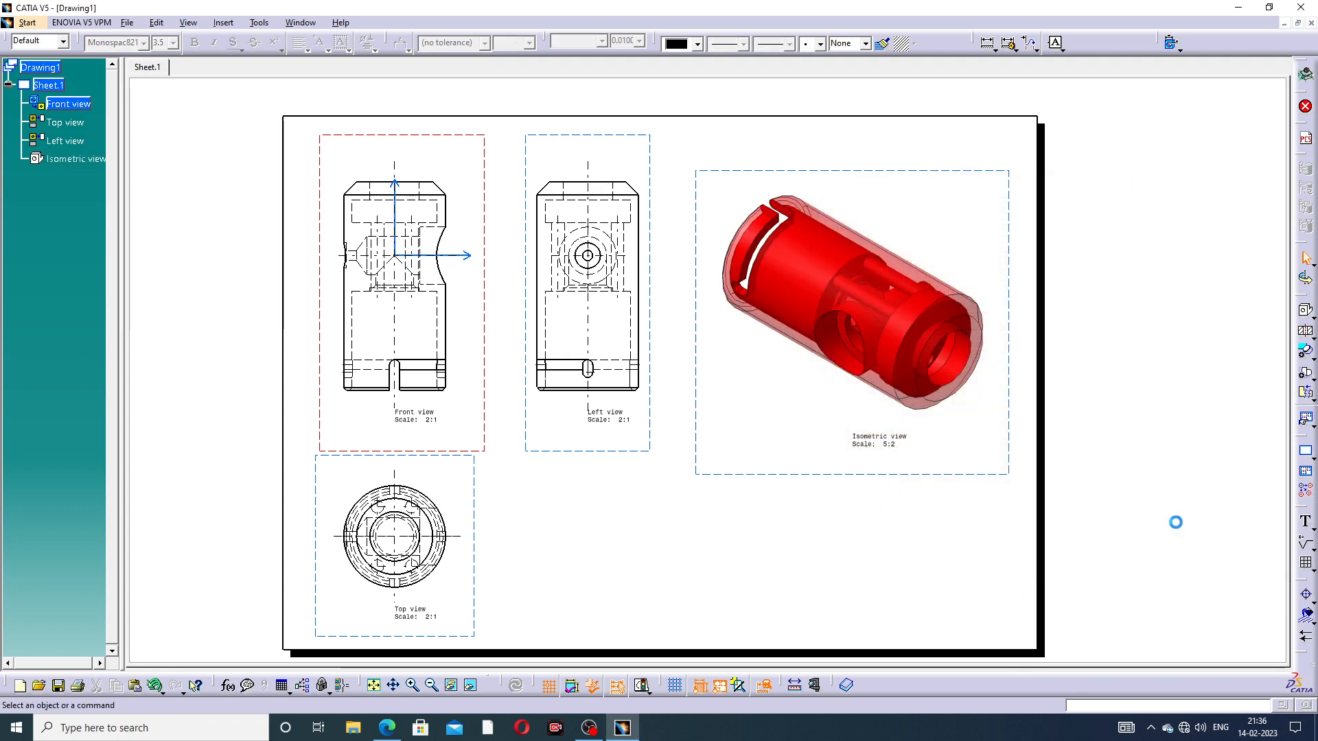
Move the isometric view to the sheet's right edge and slightly upward, keeping its frame within the sheet
left_click_drag(1007, 353, 1033, 353)
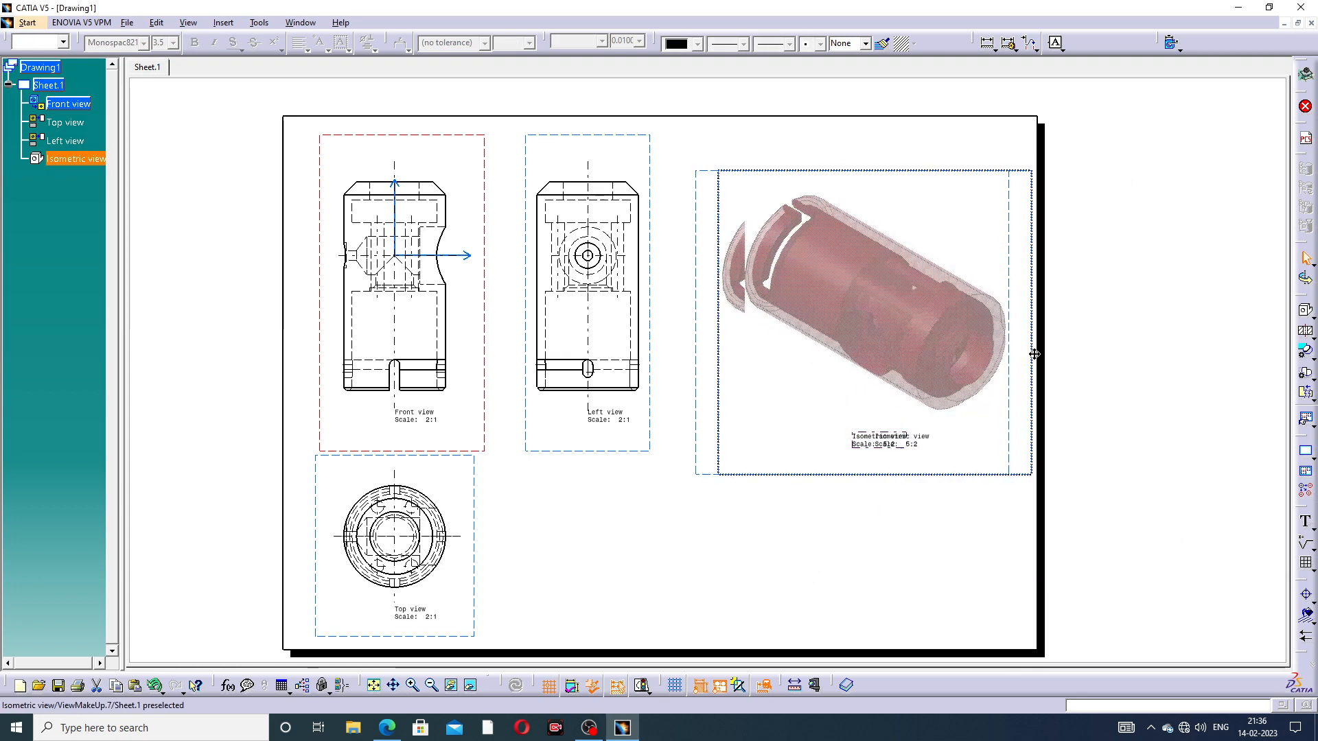
left_click(1126, 339)
left_click(1015, 173)
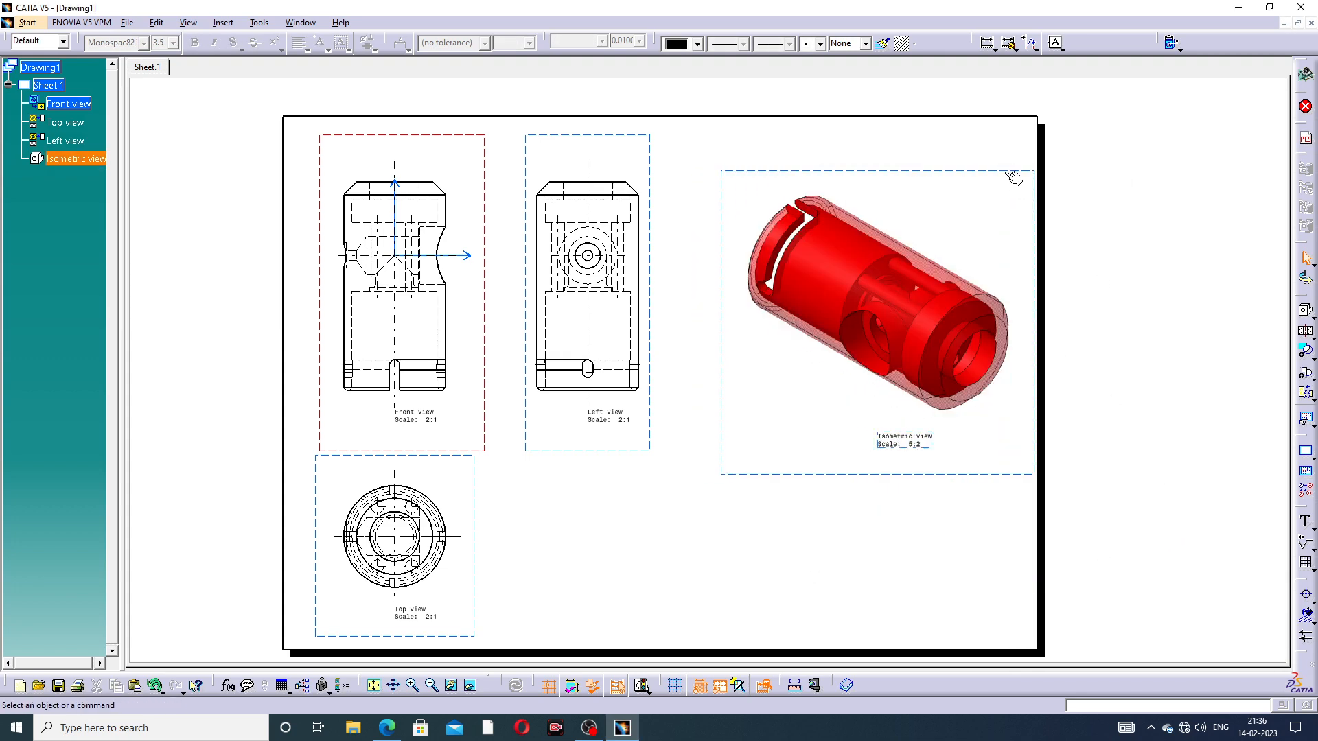
left_click_drag(974, 176, 966, 159)
left_click(1130, 199)
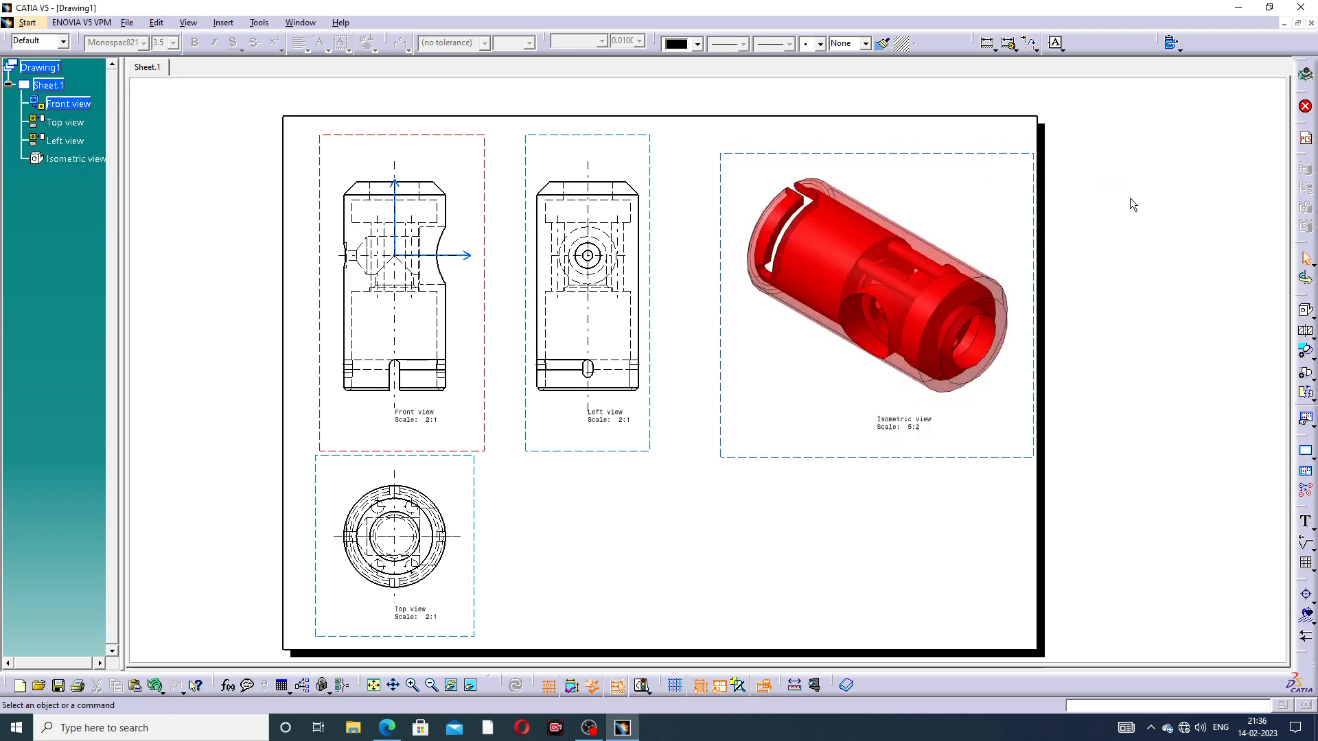
Switch to the sheet background and create a frame and title block in the Drawing Titleblock Sample 1 style
mouse_move(1157, 262)
middle_mouse_down("ctrl")
mouse_move(1154, 238)
mouse_move(1258, 295)
middle_mouse_up("ctrl")
mouse_move(1082, 286)
middle_mouse_down("ctrl")
mouse_move(1089, 306)
mouse_move(1108, 255)
middle_mouse_up("ctrl")
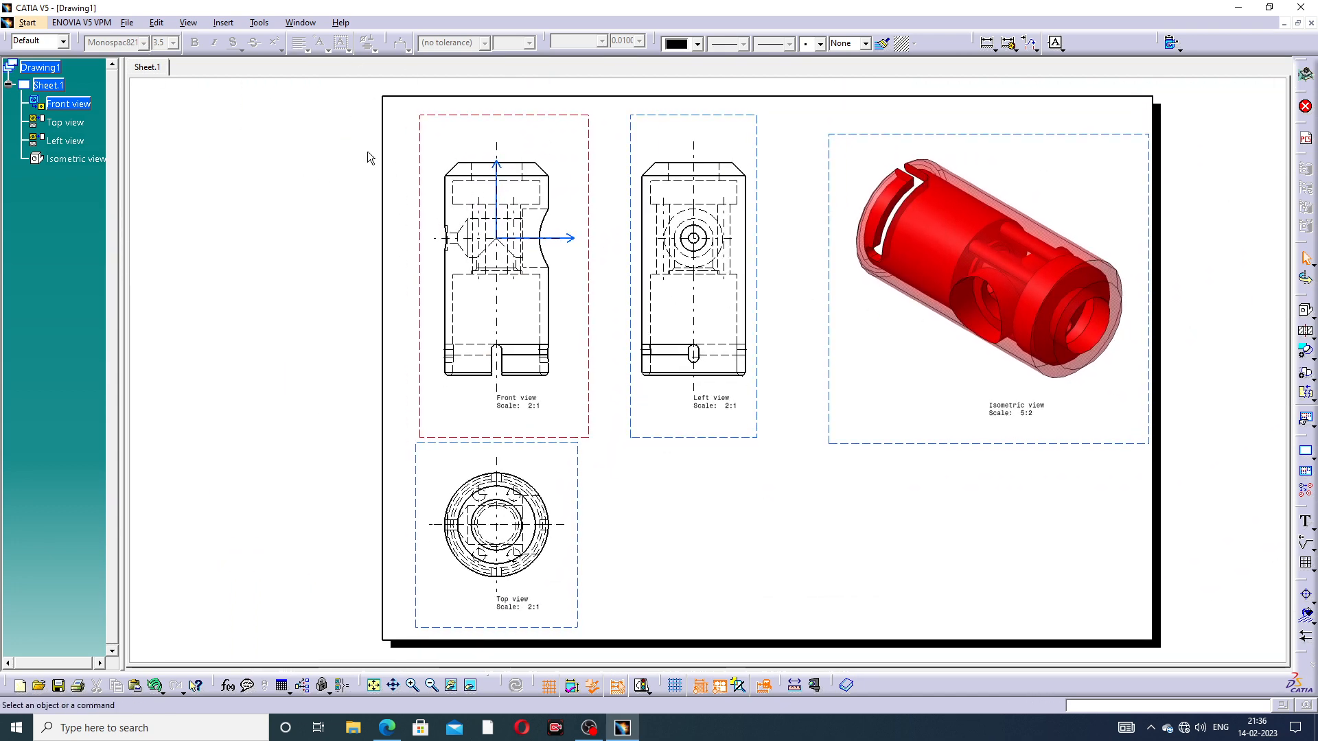
left_click(157, 24)
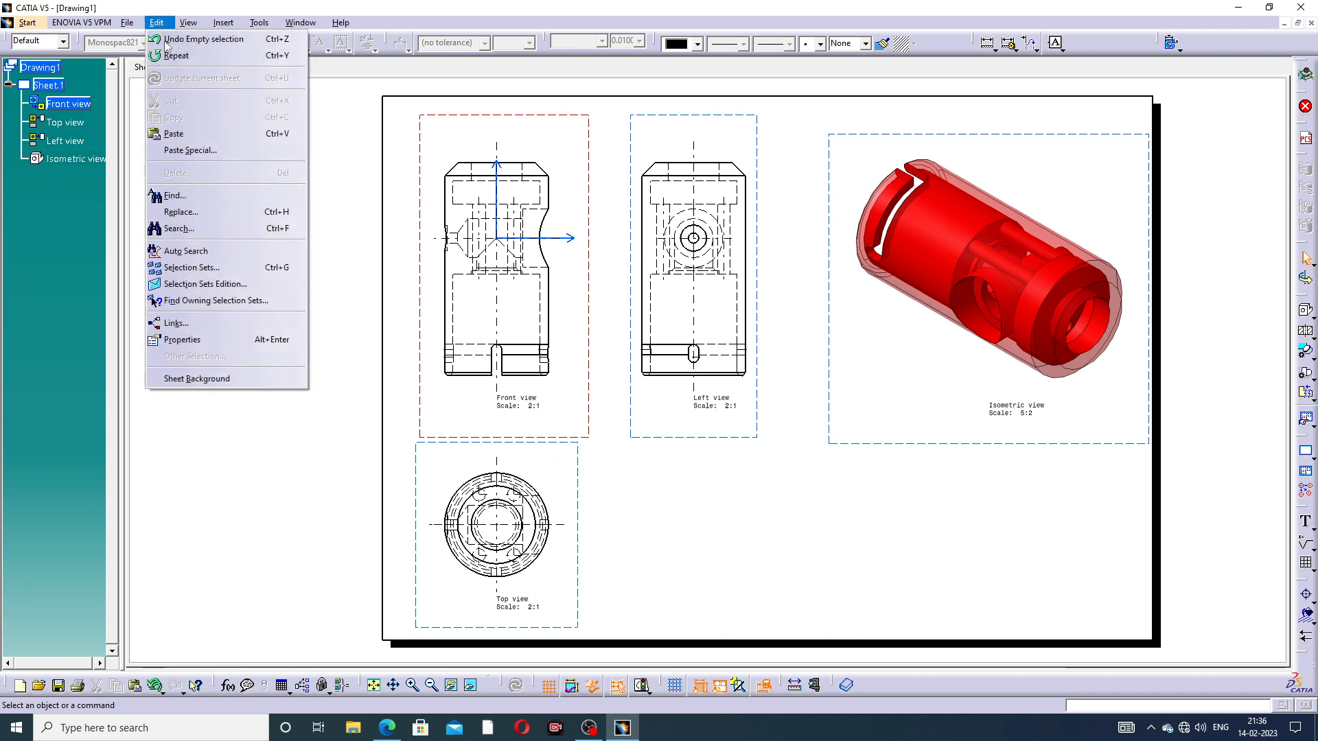
left_click(209, 379)
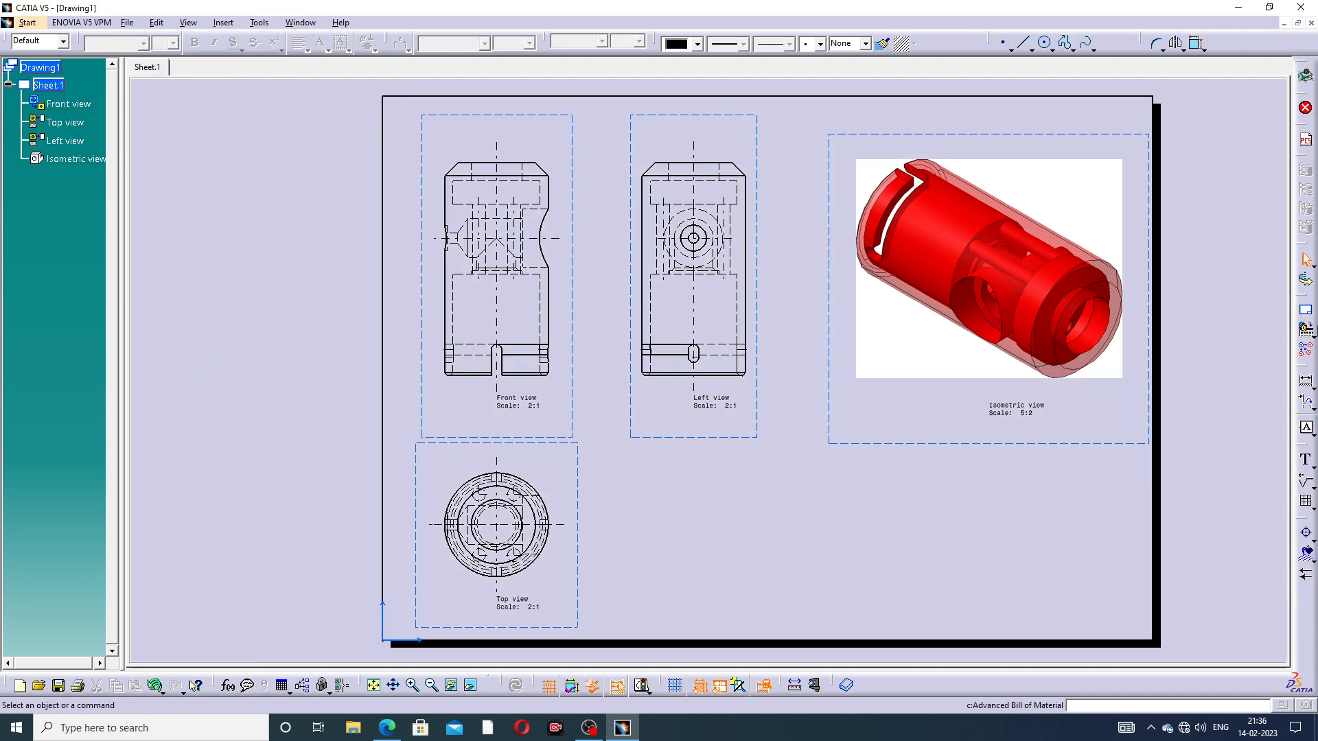
left_click(1307, 314)
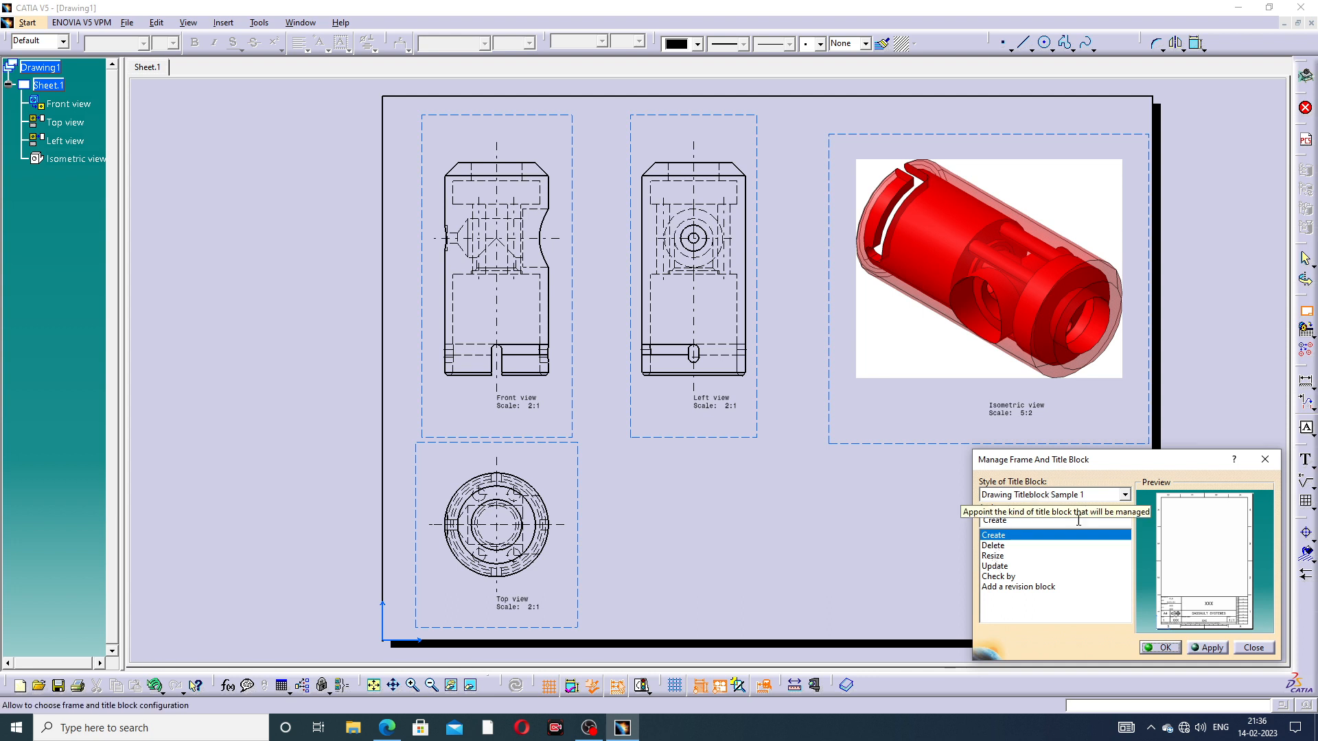
left_click(1211, 648)
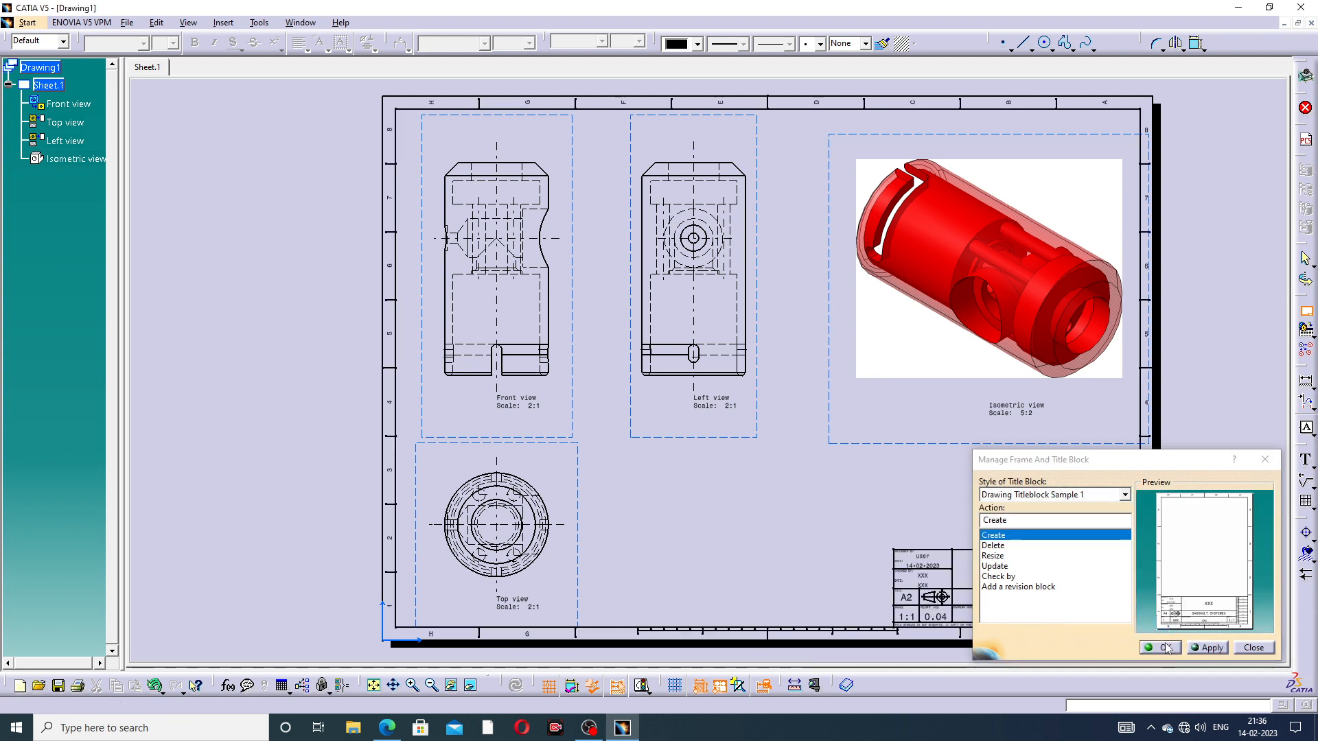
left_click(1166, 649)
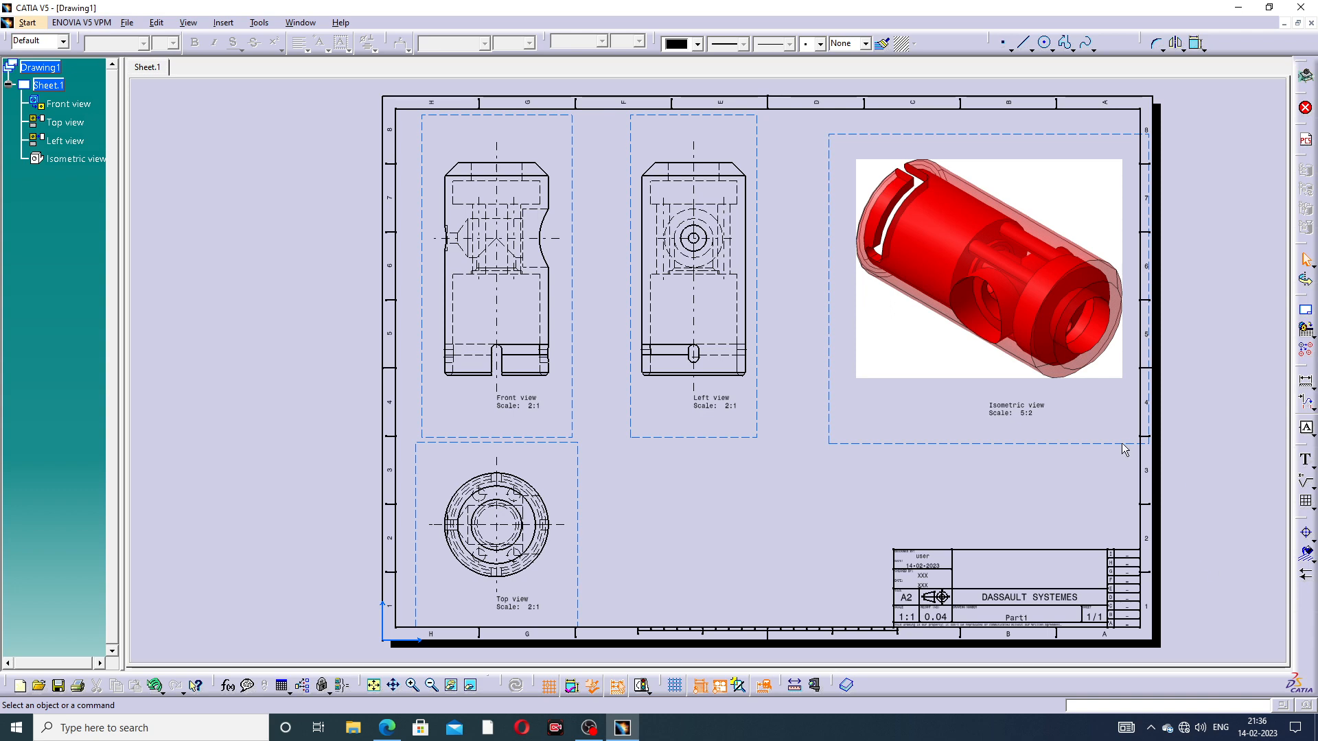
Delete the designer, checker and both date entries from the title block, along with the property notice beneath it
mouse_move(1057, 533)
middle_mouse_down()
mouse_move(992, 406)
mouse_move(924, 350)
mouse_move(911, 364)
mouse_move(892, 264)
middle_mouse_up()
mouse_move(1099, 394)
middle_mouse_down()
mouse_move(827, 291)
mouse_move(683, 287)
middle_mouse_up()
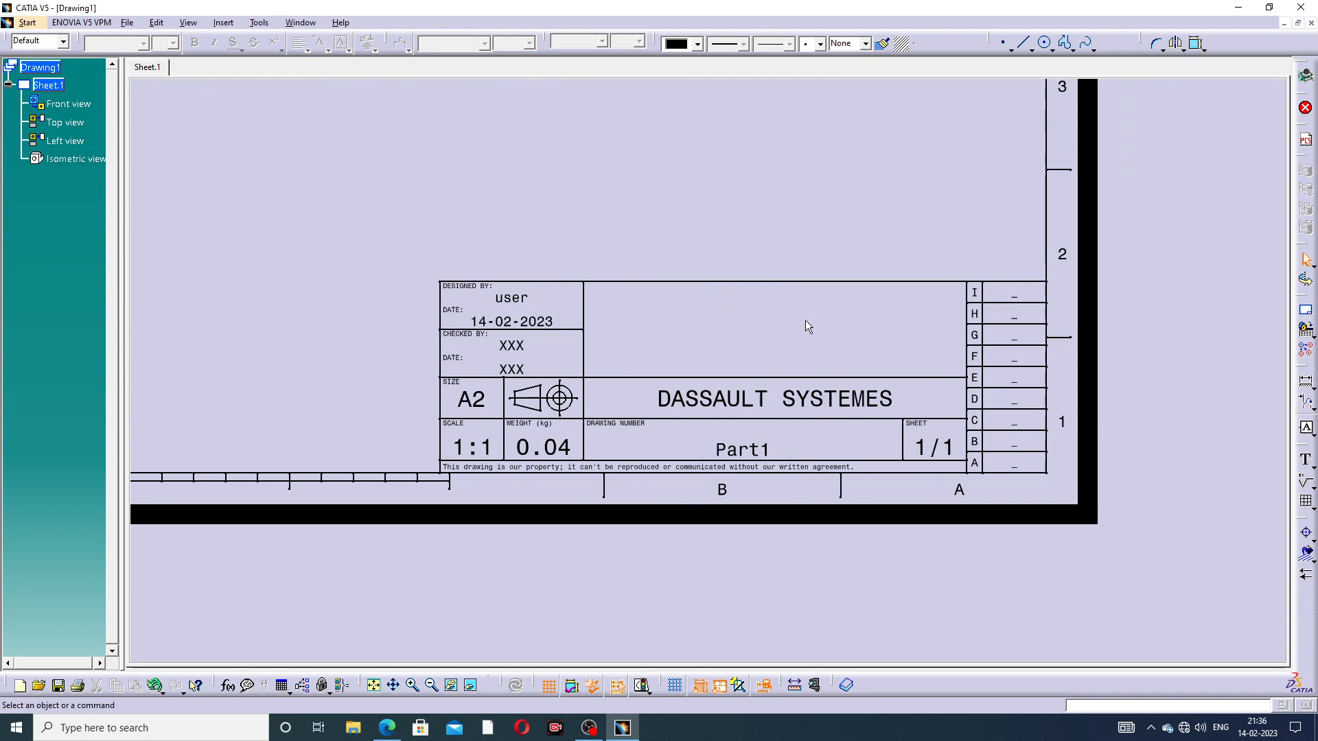
left_click(519, 299)
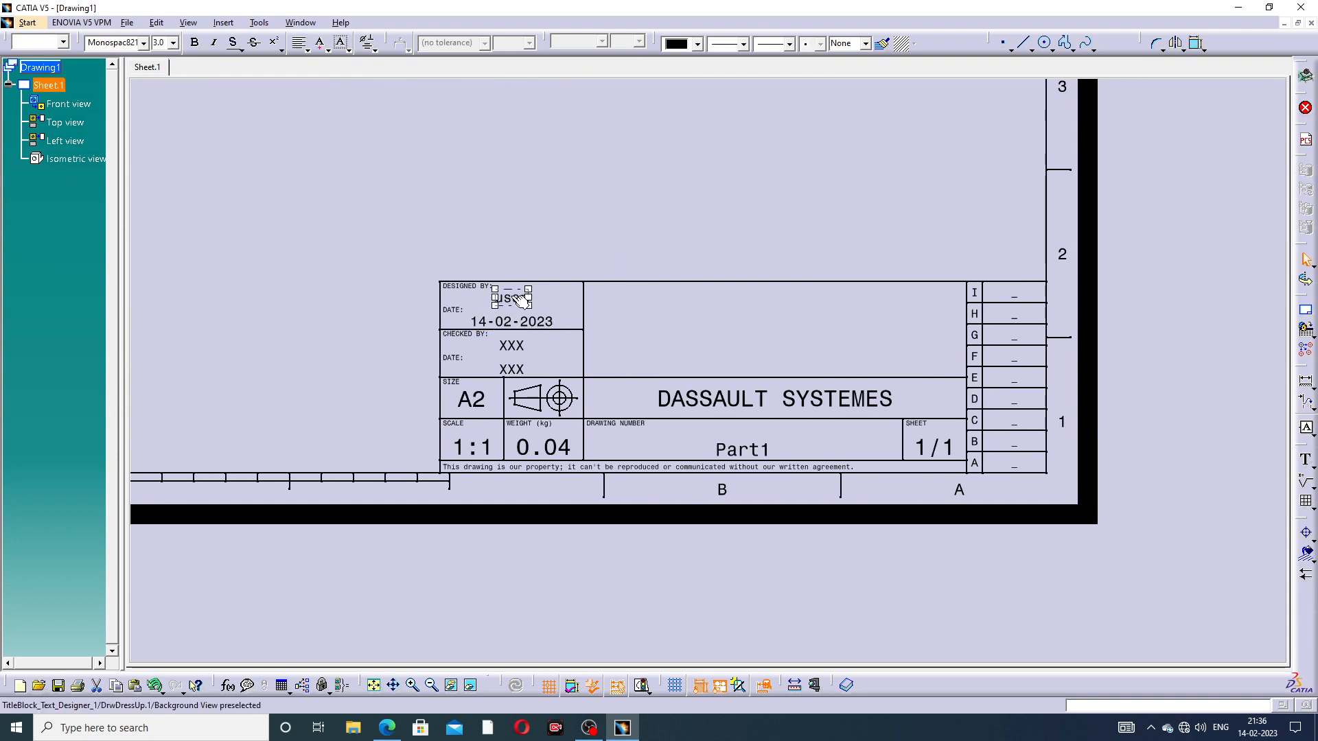
key("Delete")
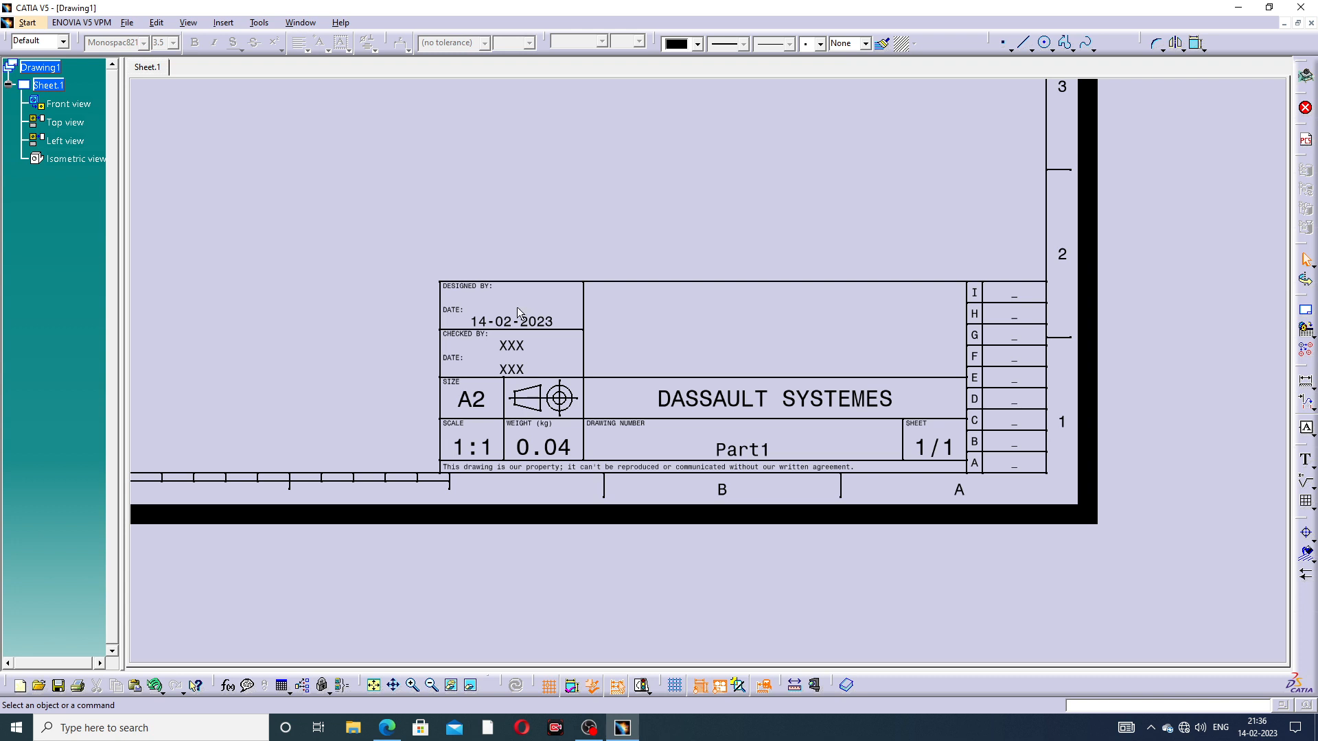
left_click(532, 322)
key("Delete")
left_click(515, 346)
key("Delete")
left_click(513, 369)
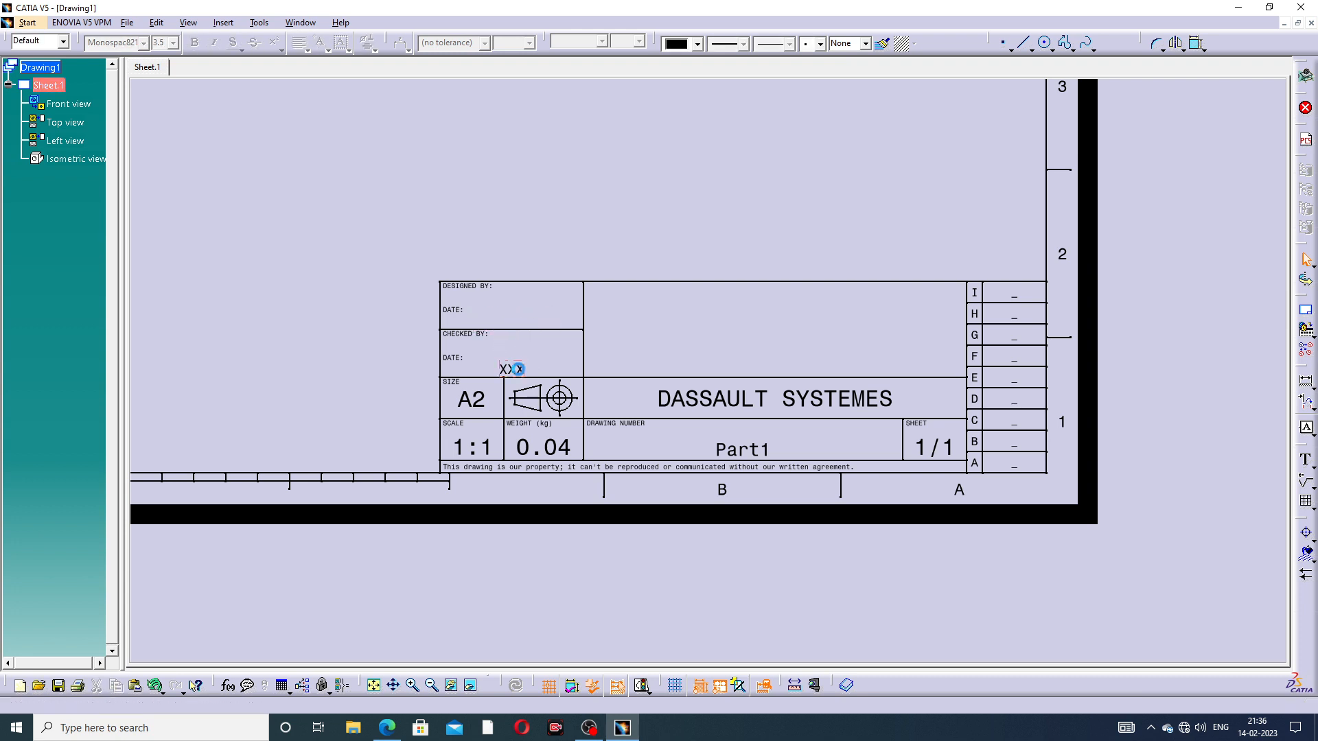
key("Delete")
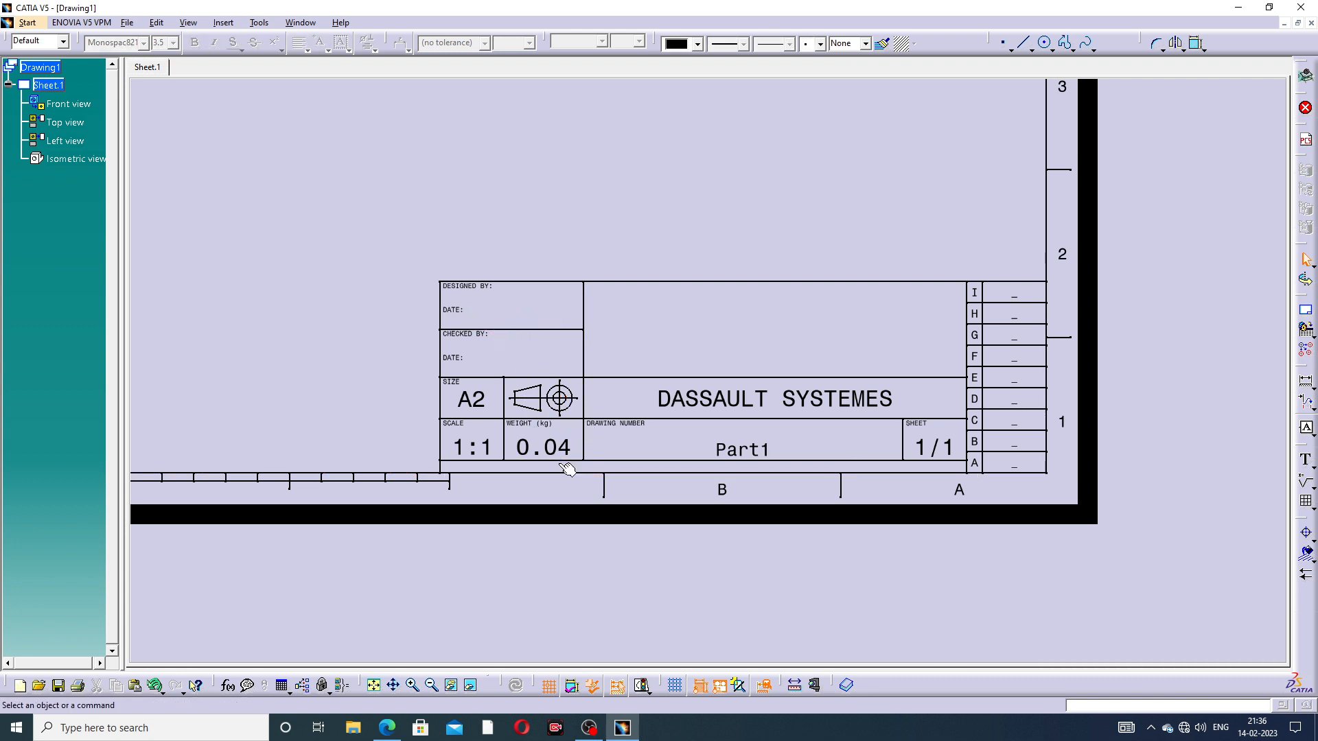
Replace the DASSAULT SYSTEMES company text in the title block with CAD,CAE,TUTORIAL
double_click(781, 400)
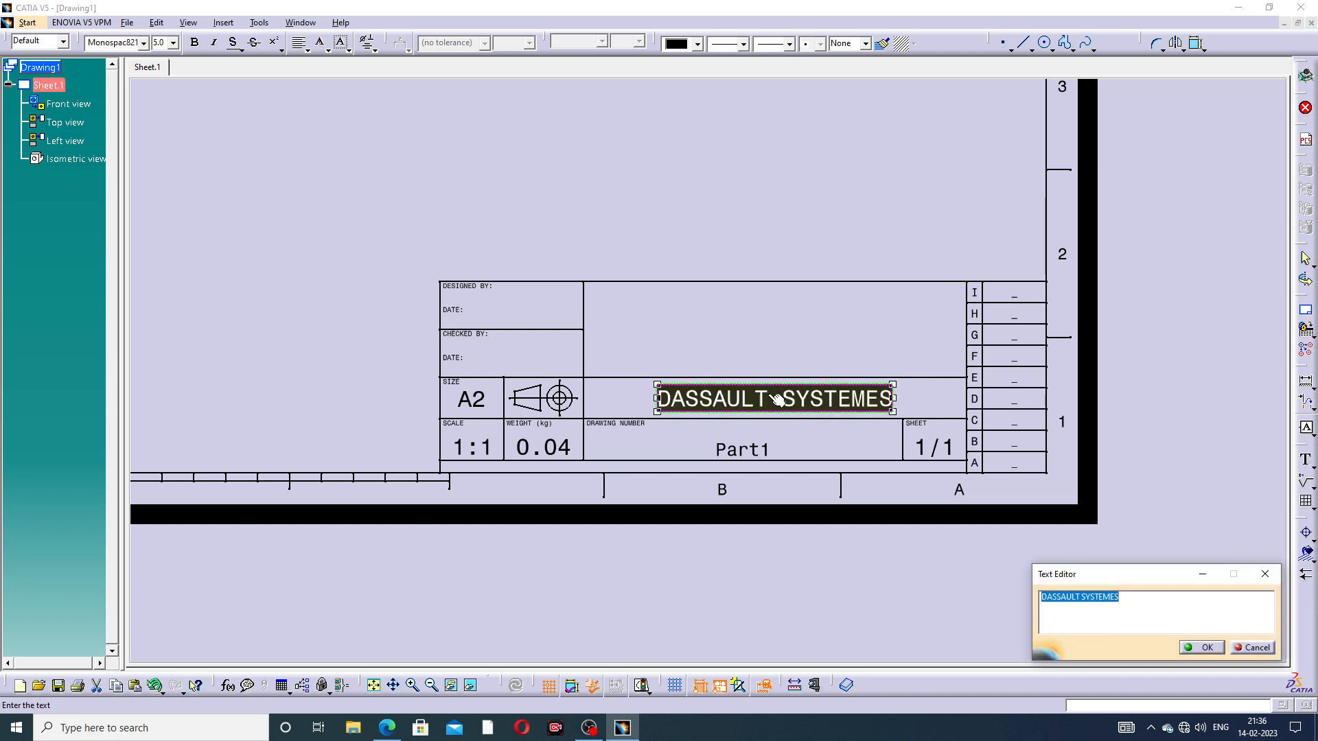
key("Delete")
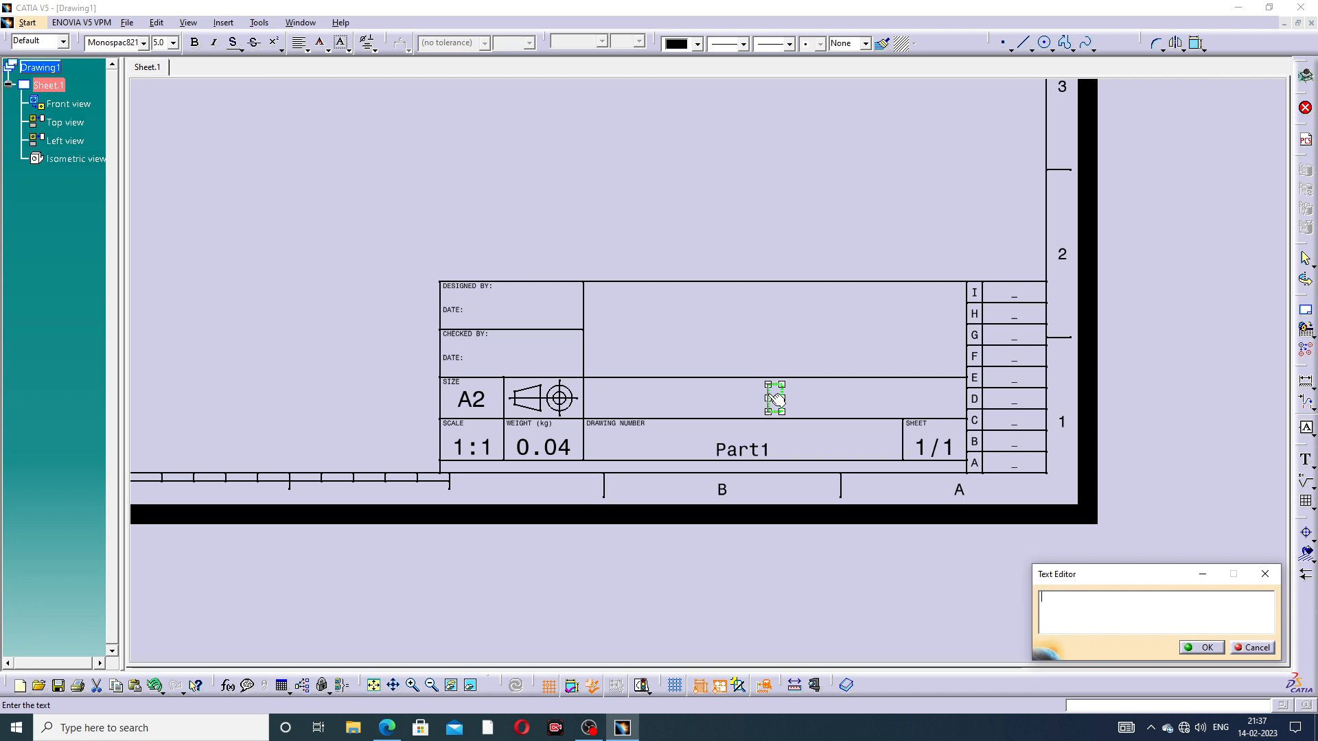
type("CA")
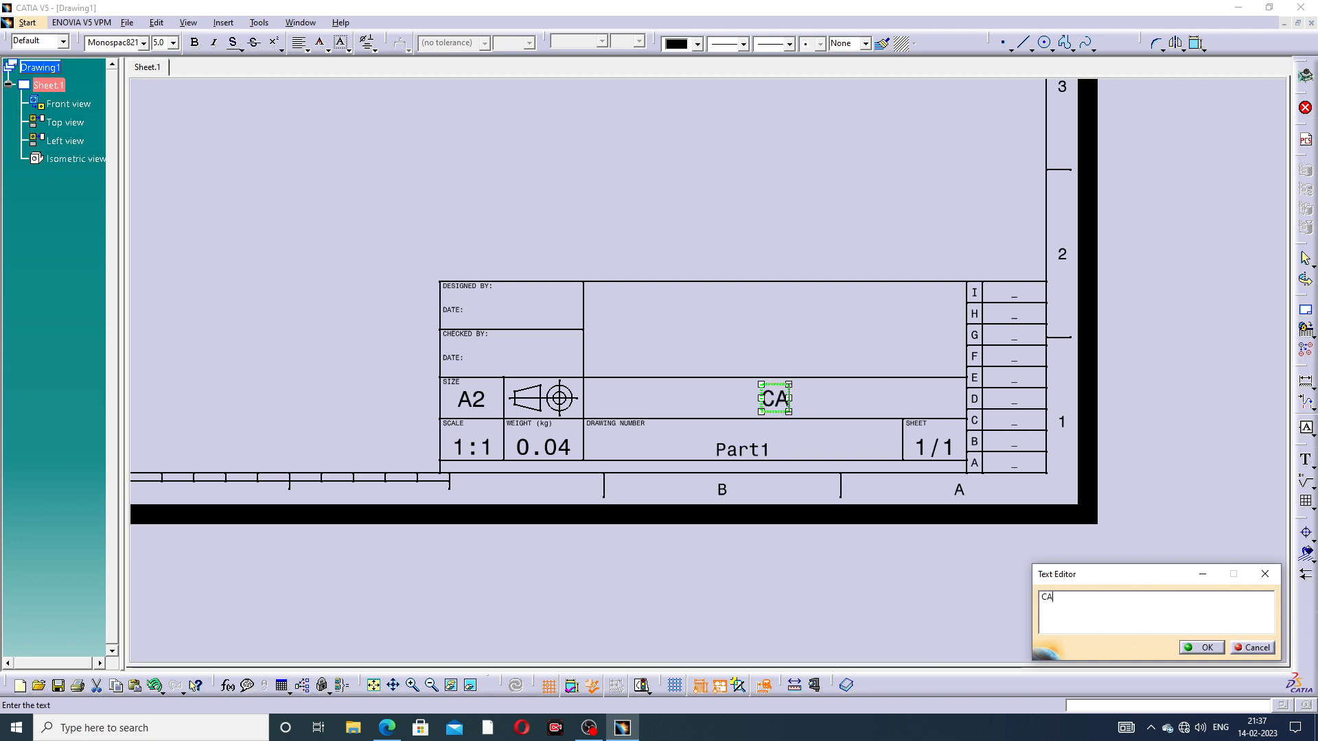
type("D,CAE")
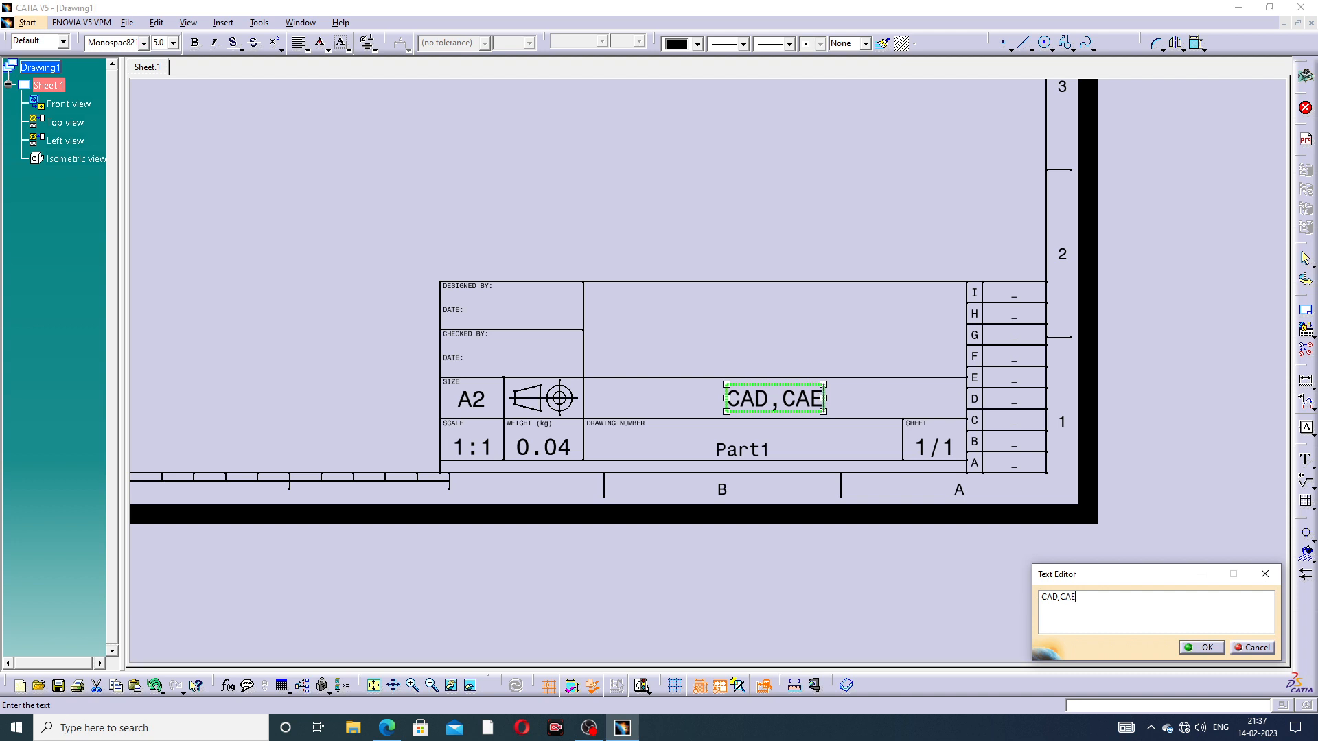
type(",")
key("BackSpace")
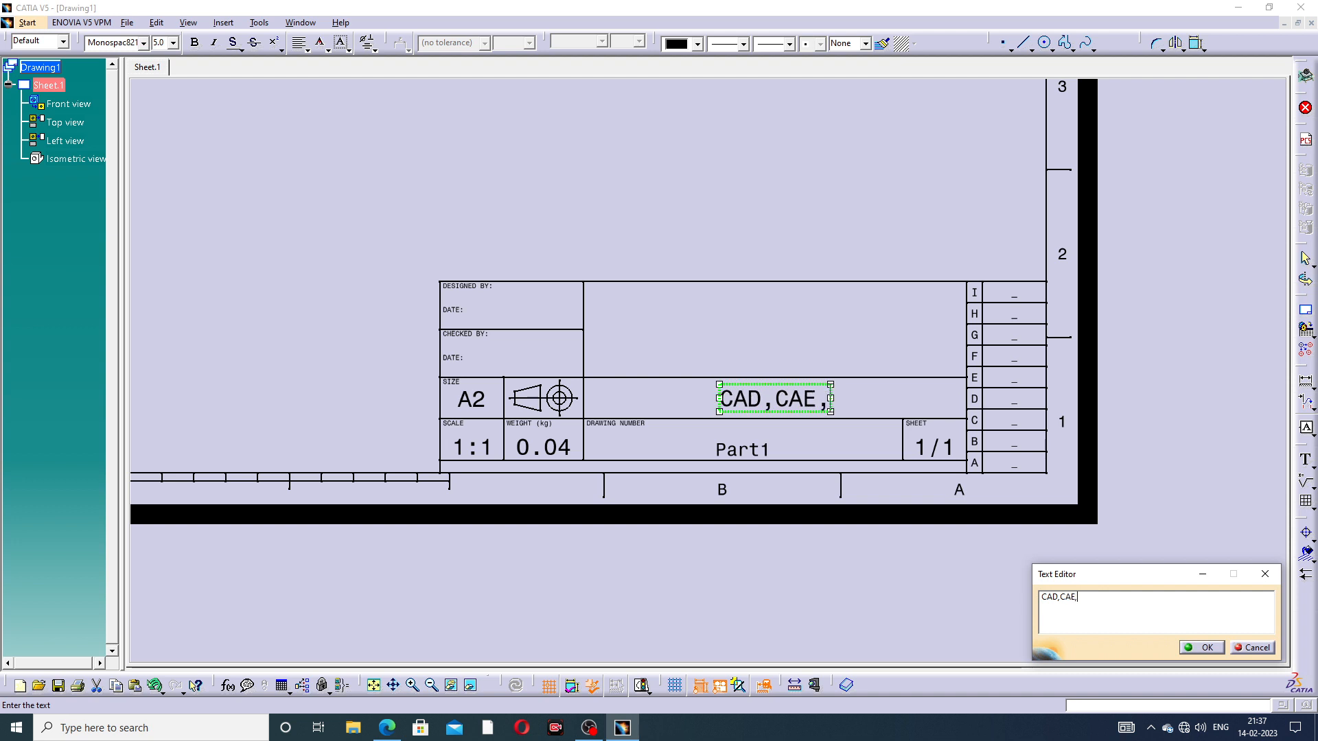
type("TUTOR")
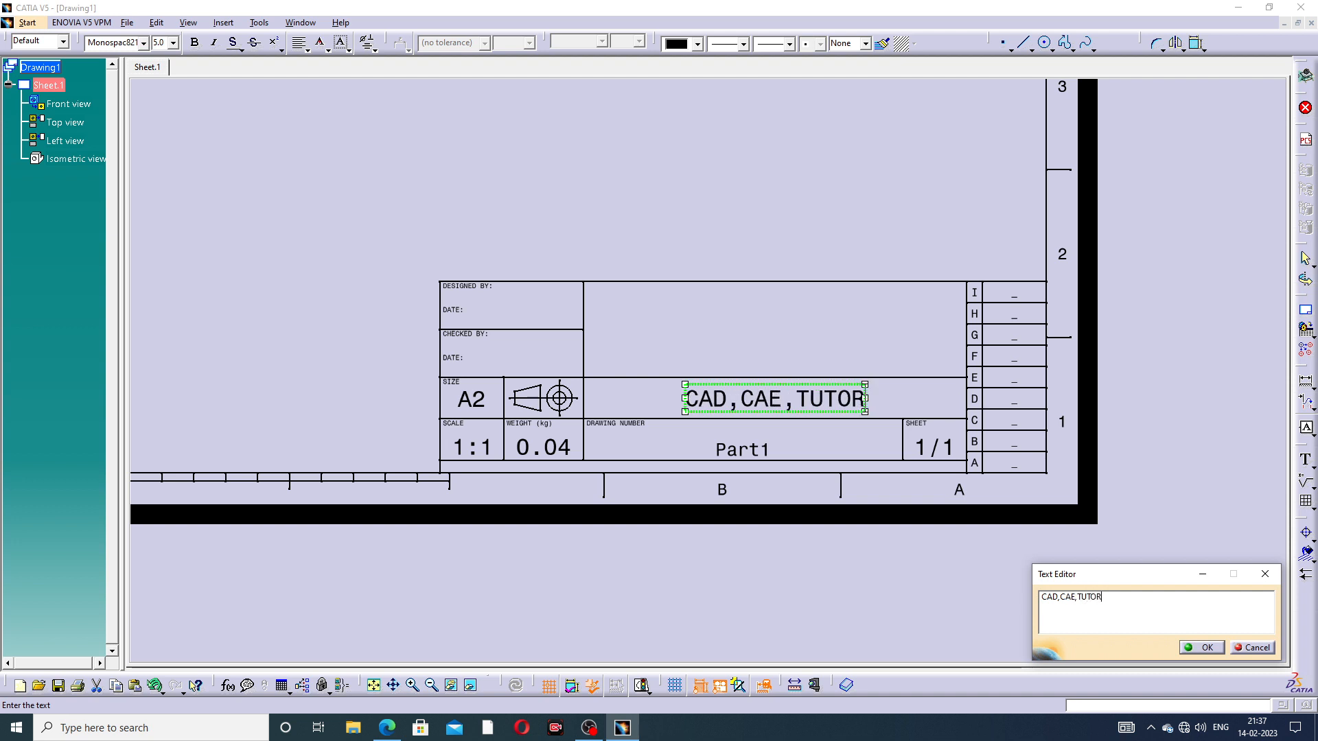
type("IAL")
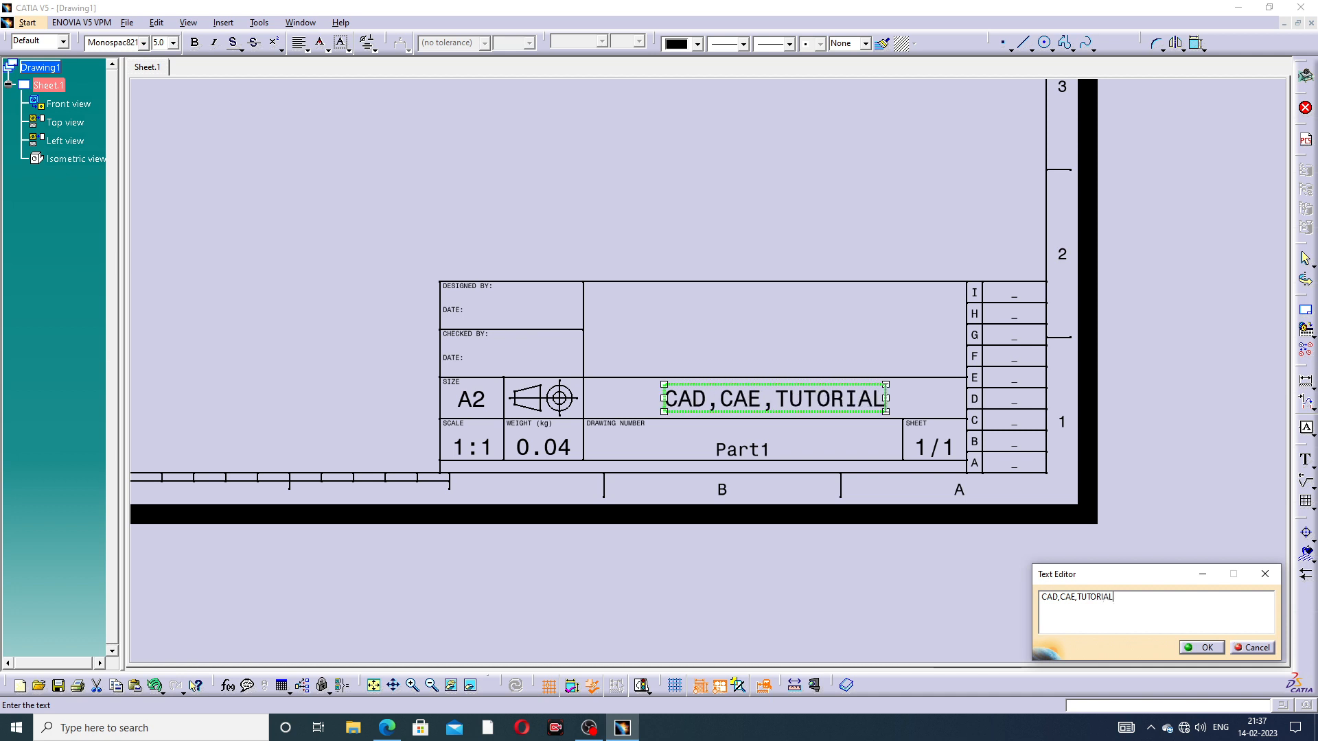
Format the CAD,CAE,TUTORIAL text as bold, 7.0 mm high and red
left_click_drag(1116, 599, 1018, 599)
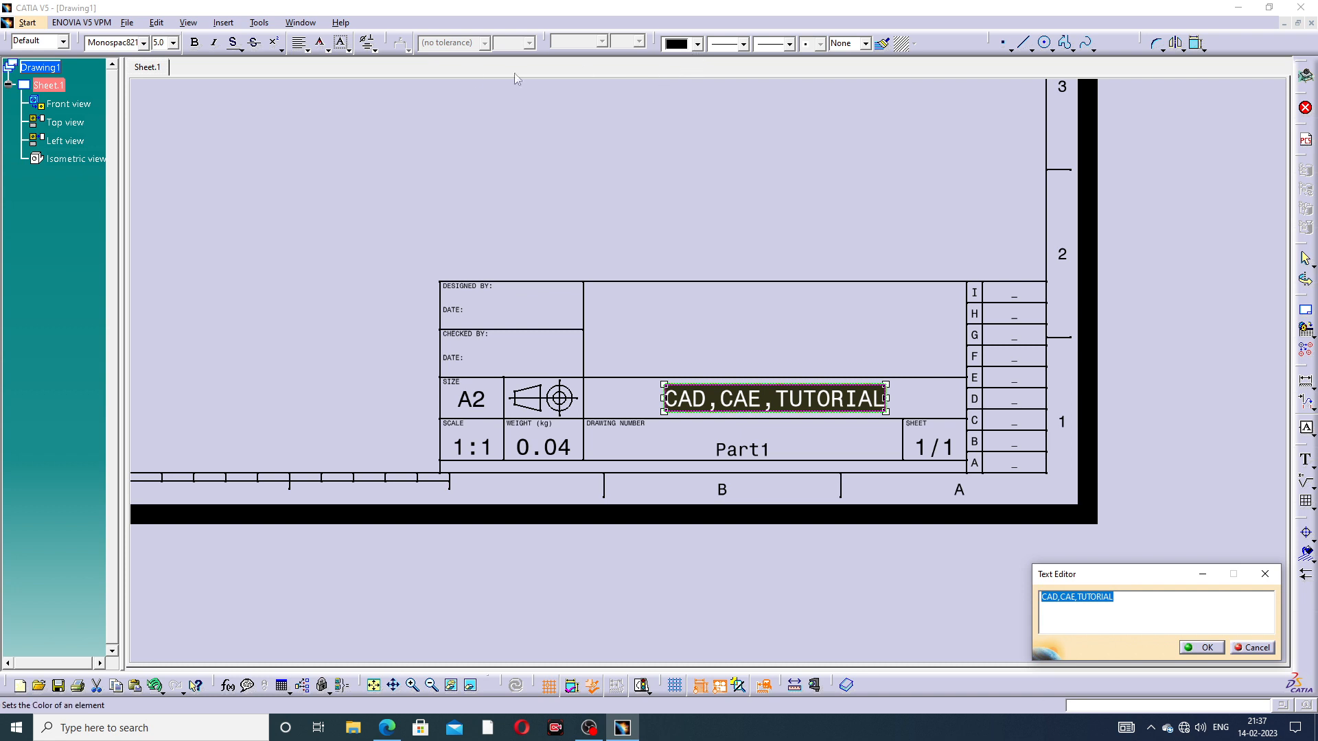
left_click(196, 44)
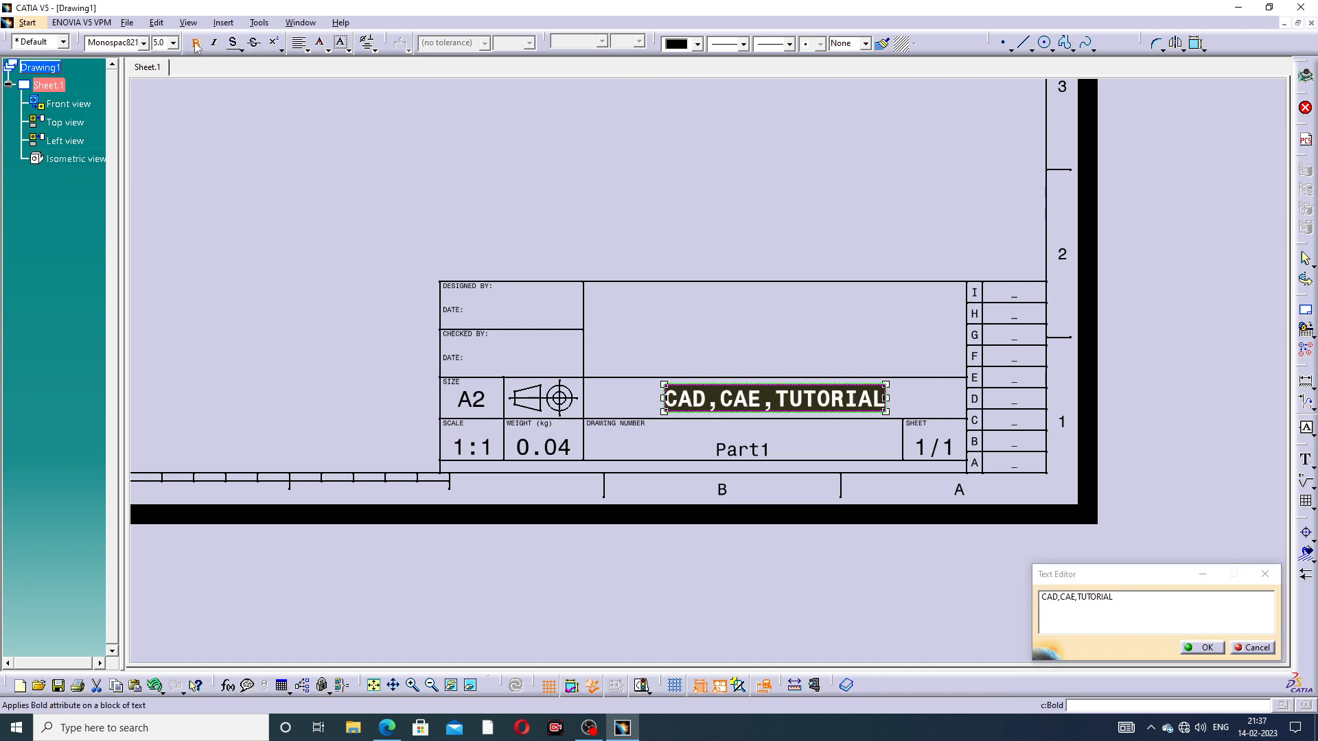
left_click(173, 43)
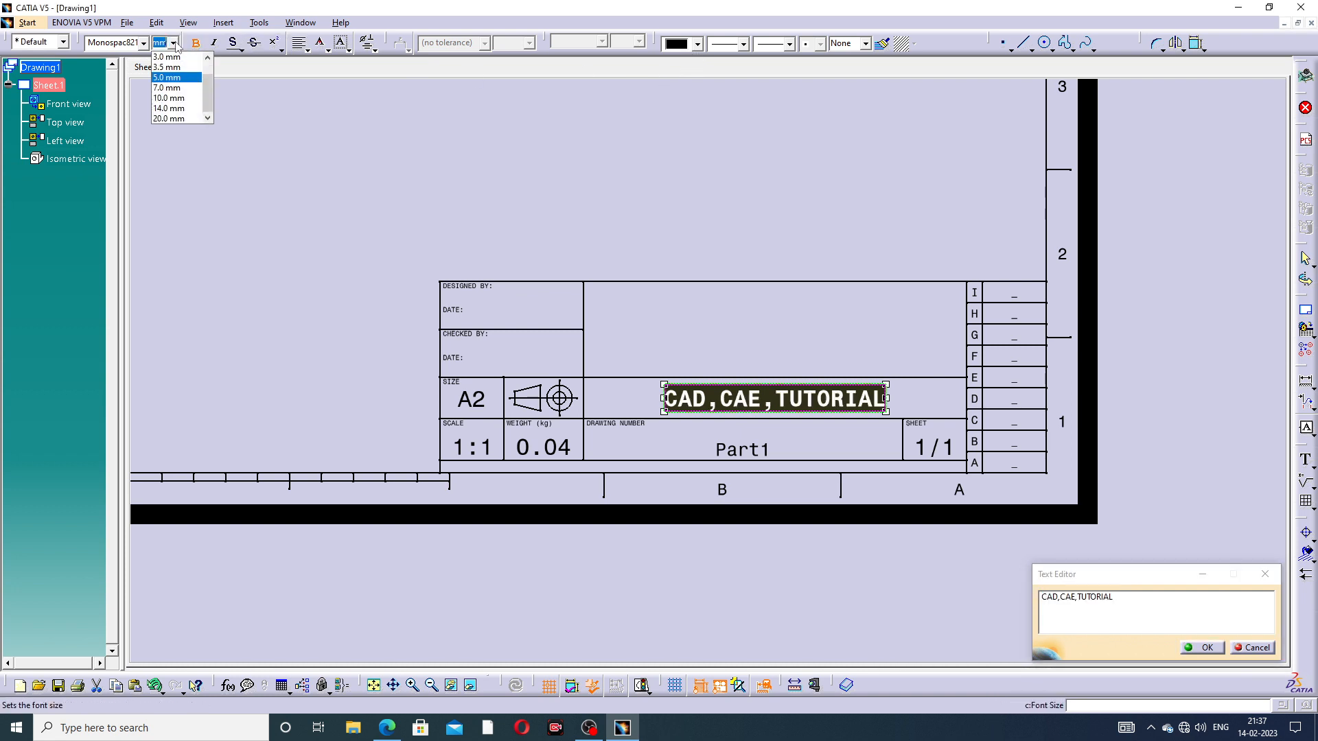
left_click(175, 88)
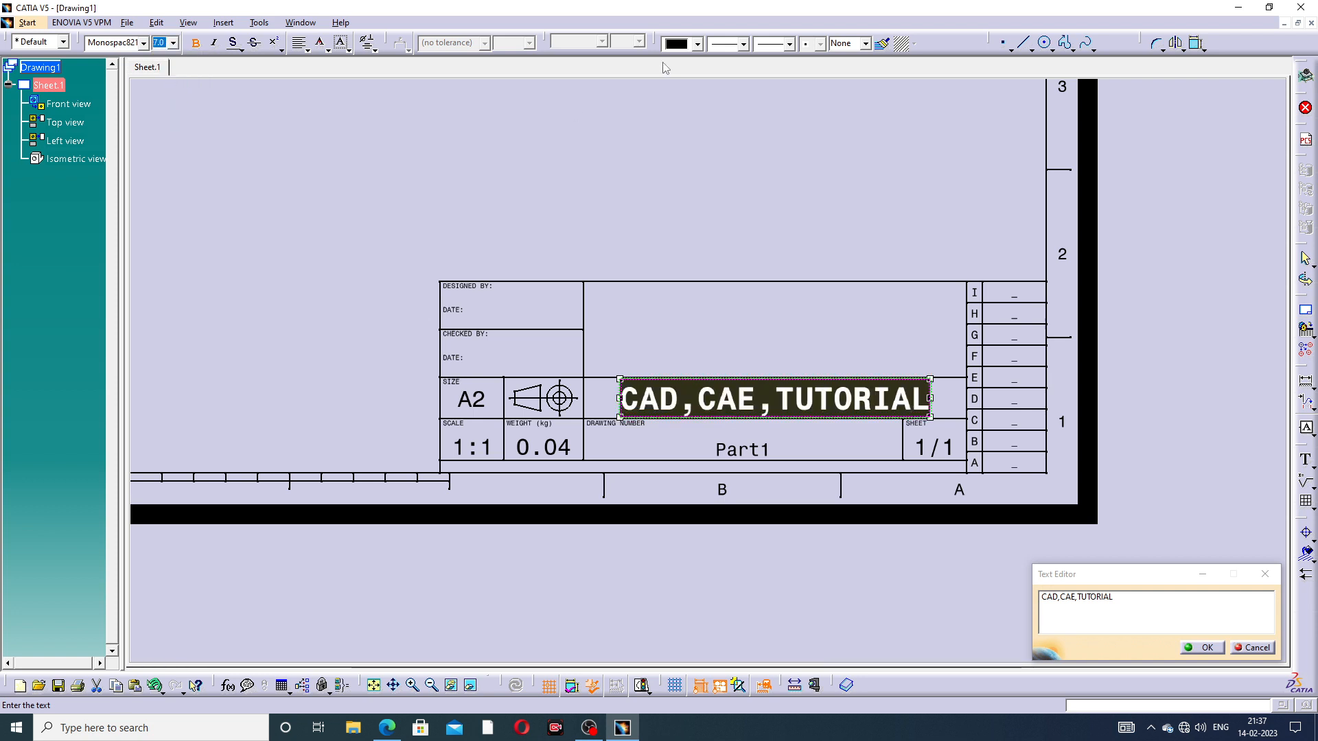
left_click(696, 44)
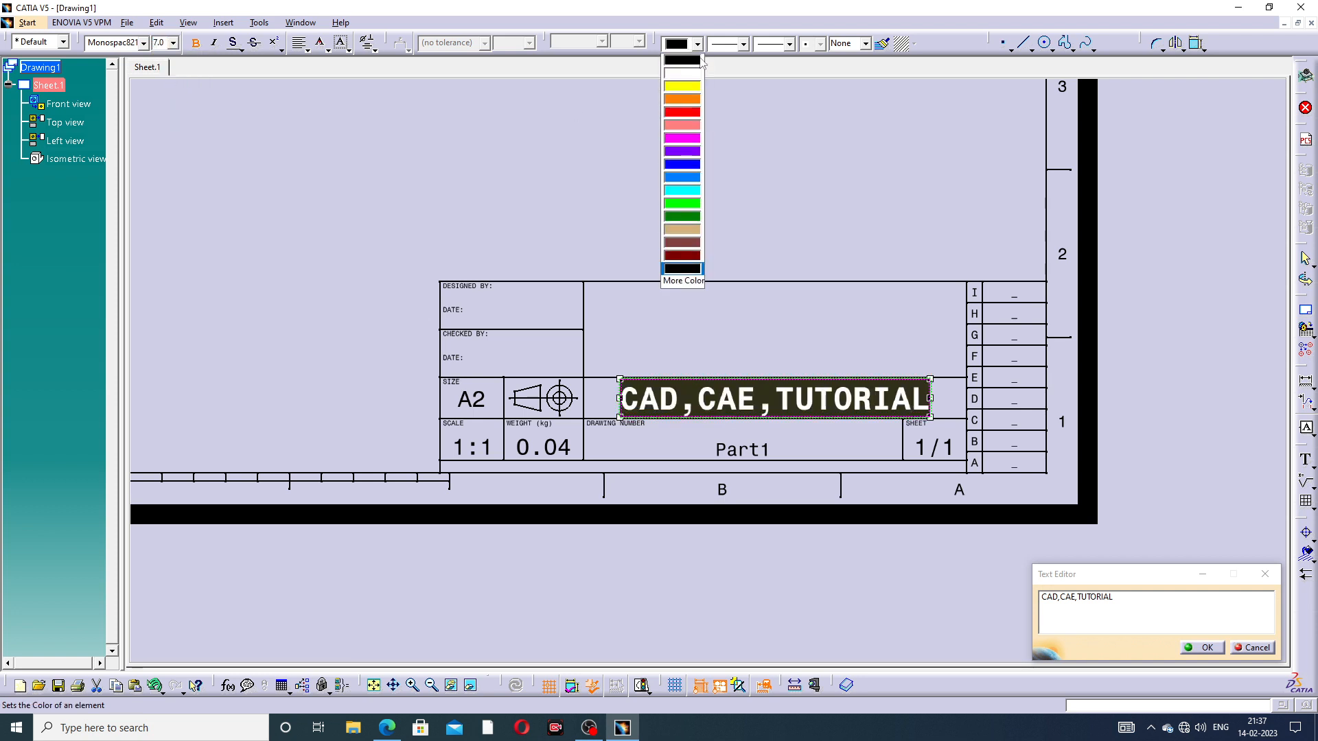
left_click(688, 113)
left_click(1215, 432)
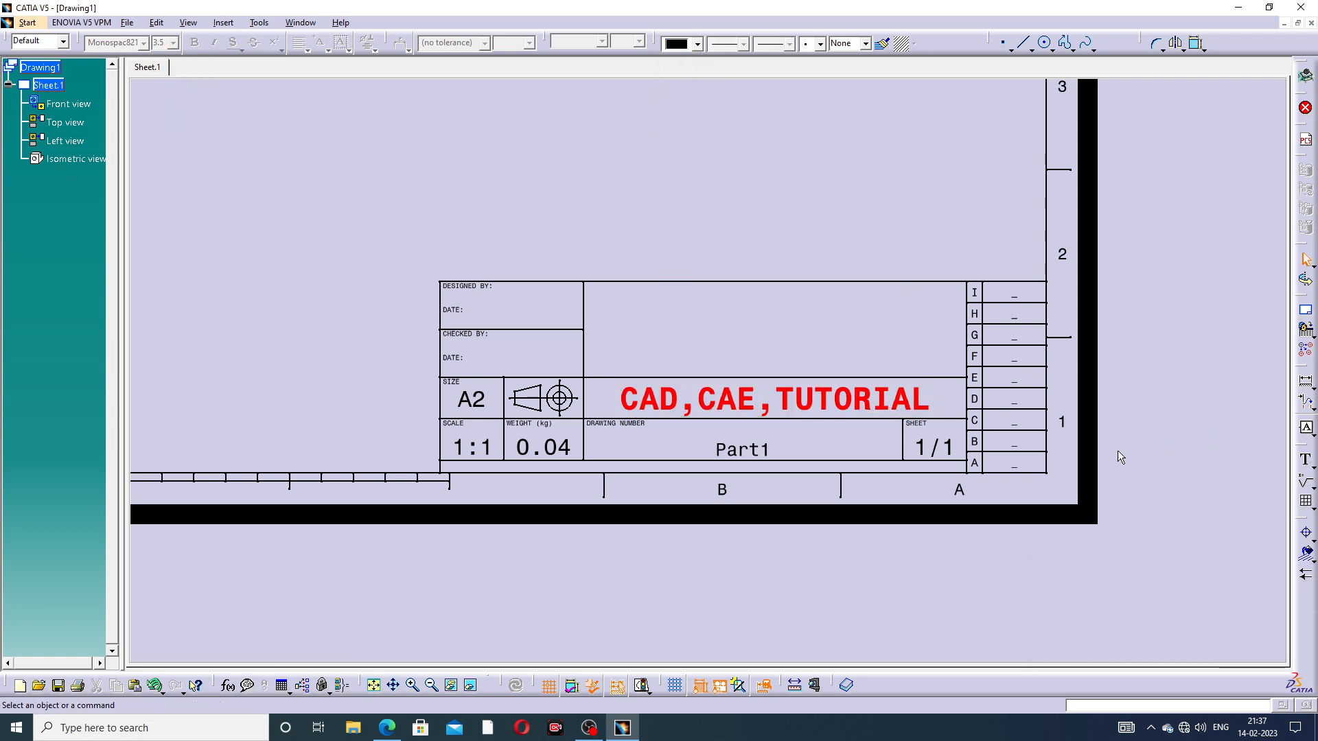
Replace the drawing number text in the title block with CATIA NOZZLE DESIGN
double_click(756, 446)
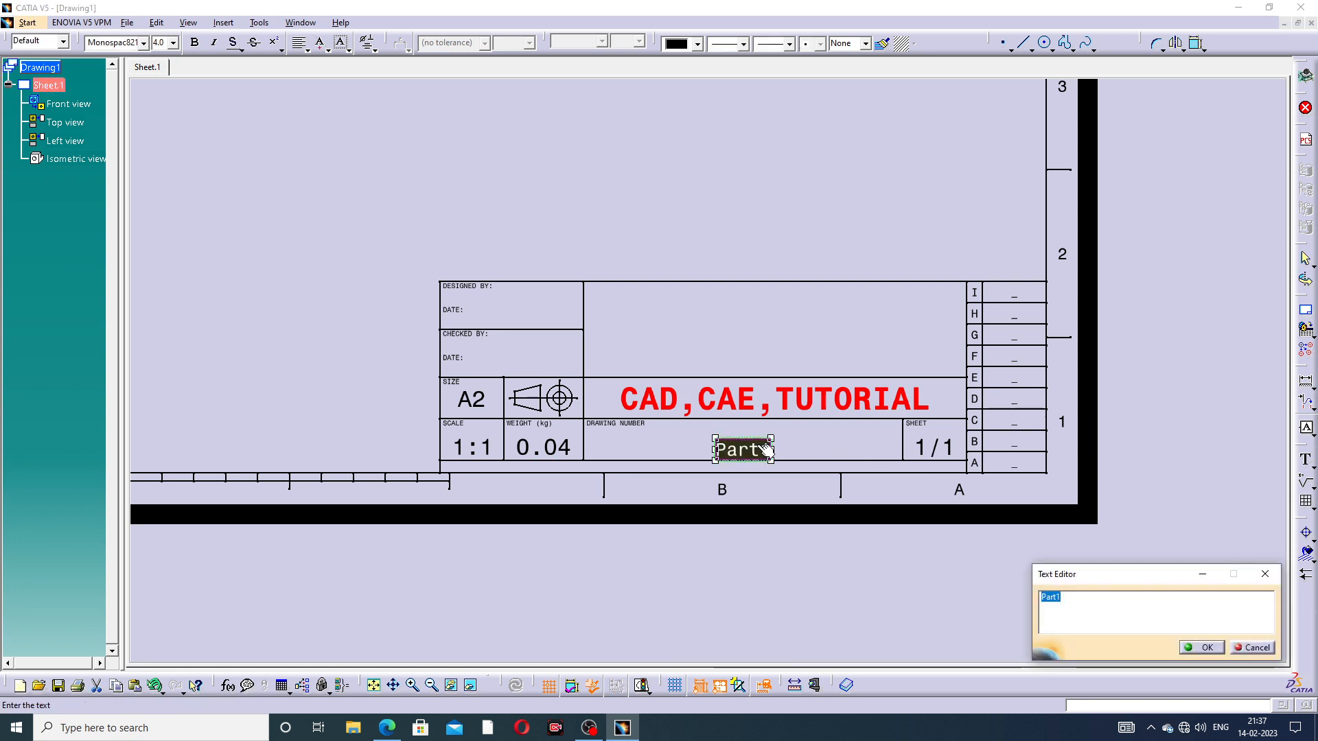
key("BackSpace")
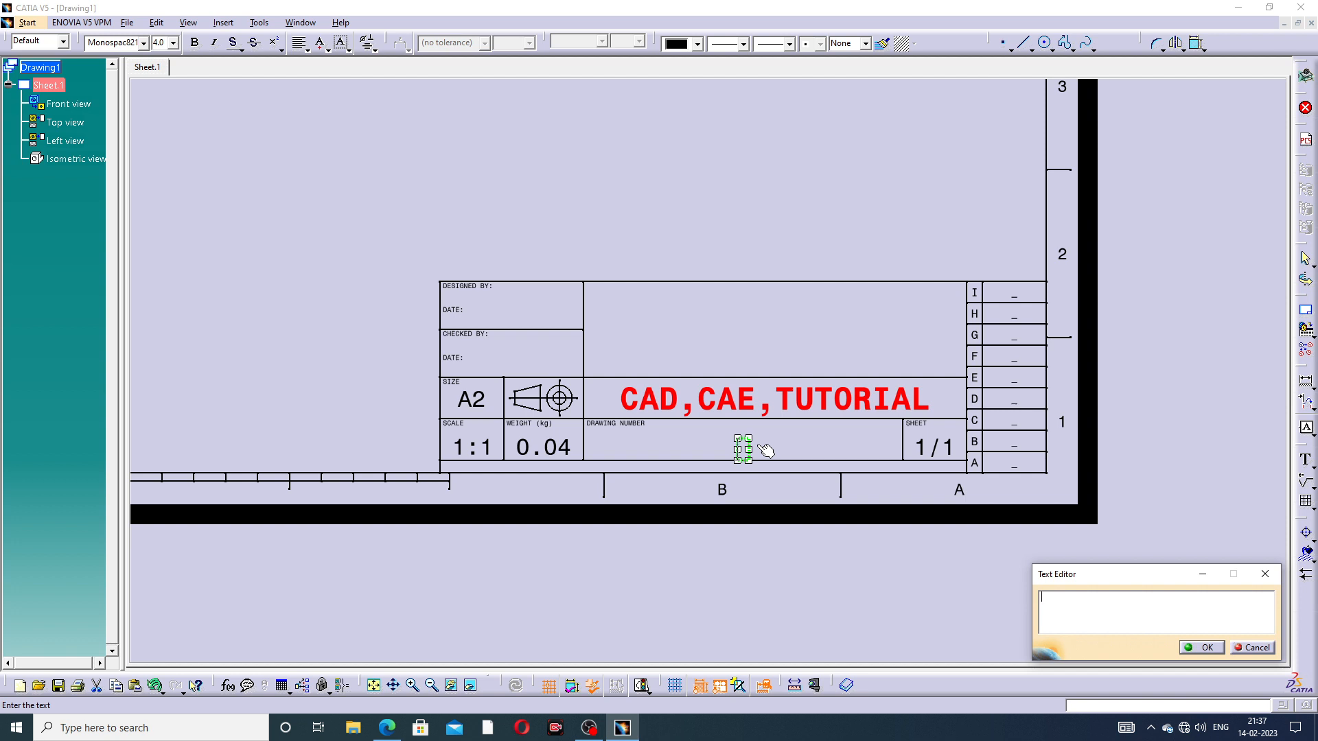
type("CATIA")
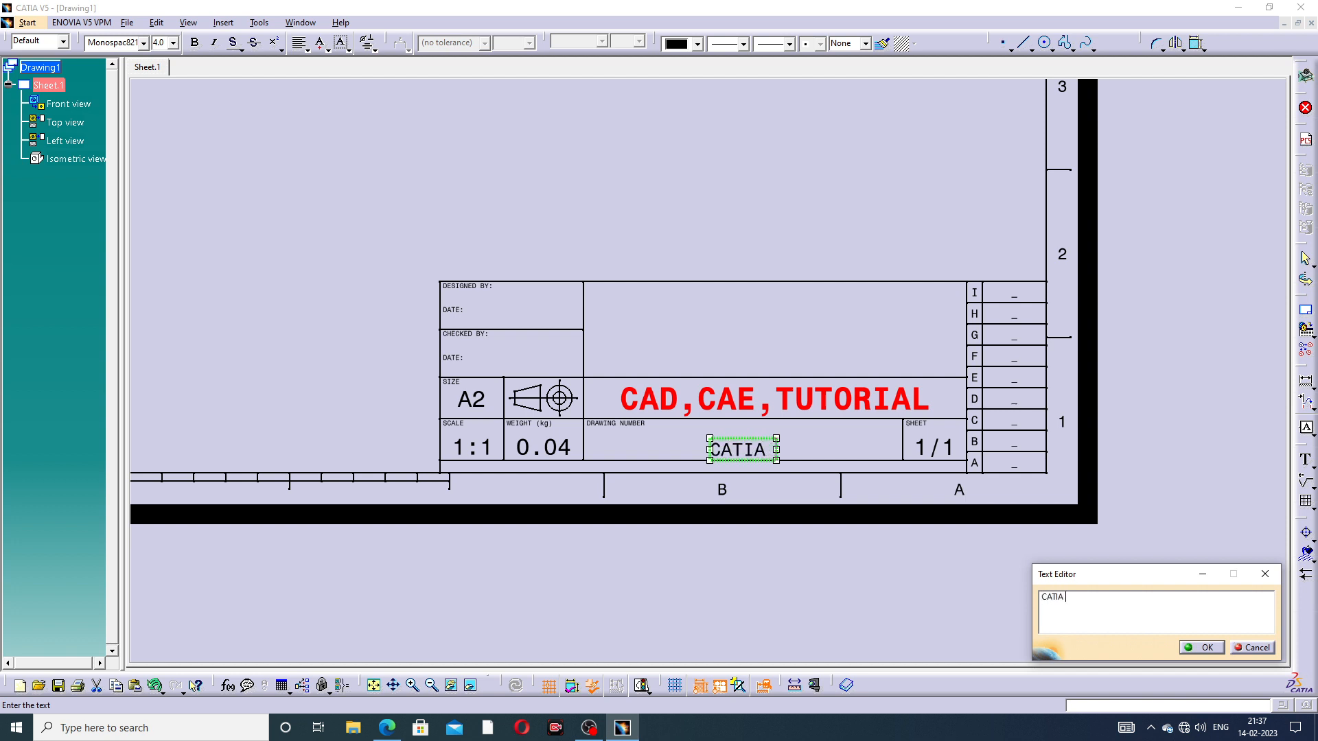
type(" NO")
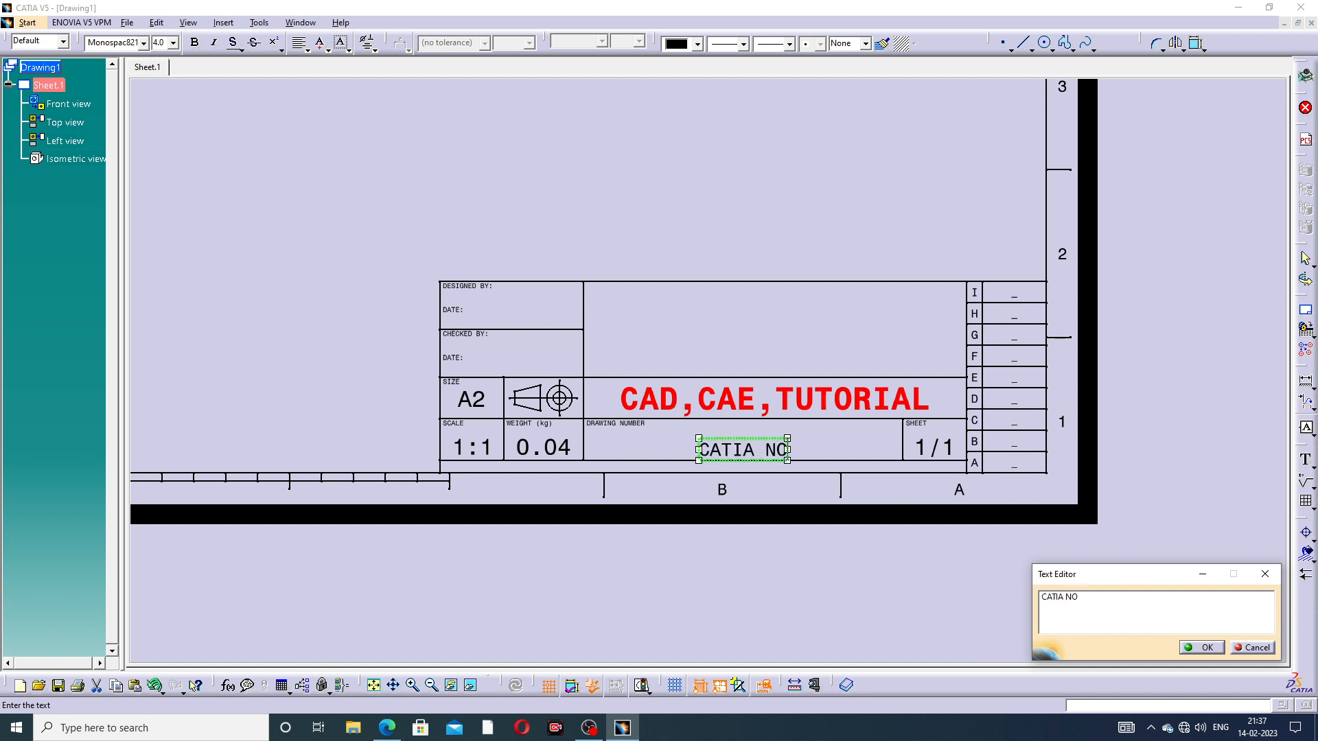
type("ZZLE")
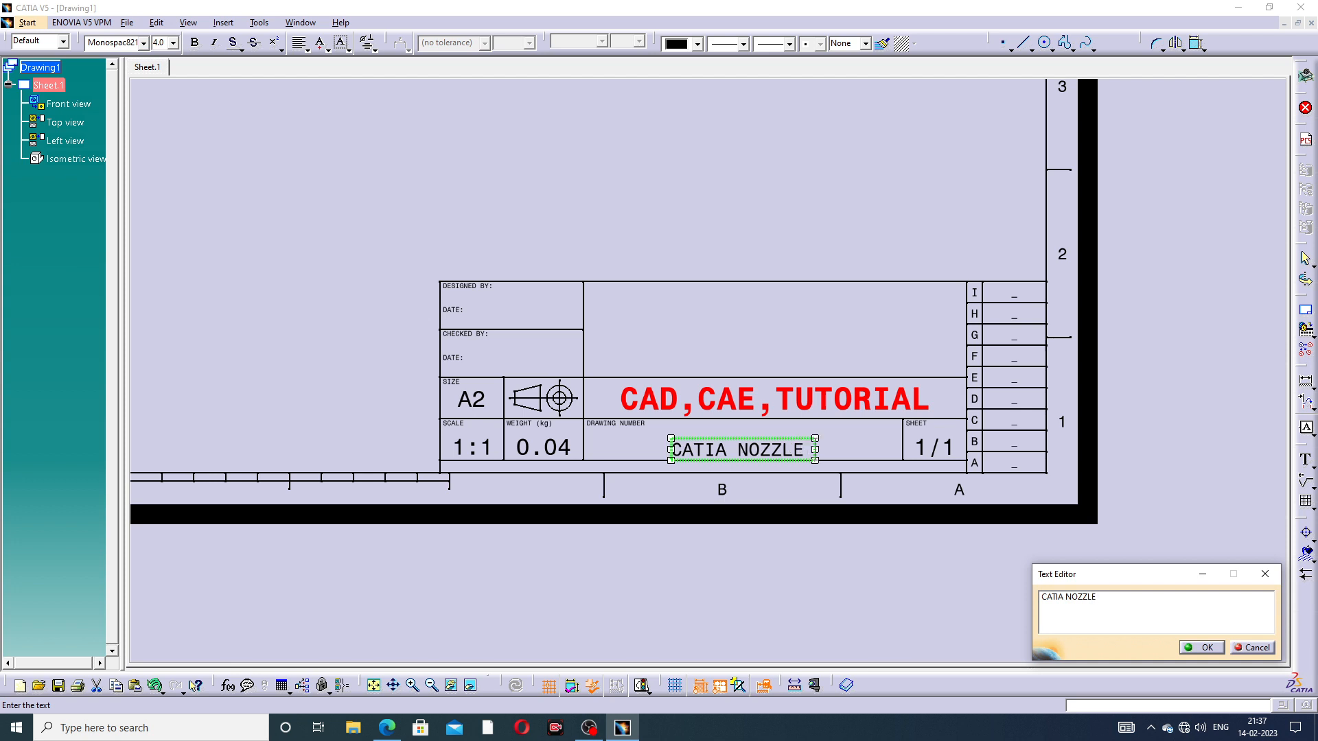
type(" DESIGN")
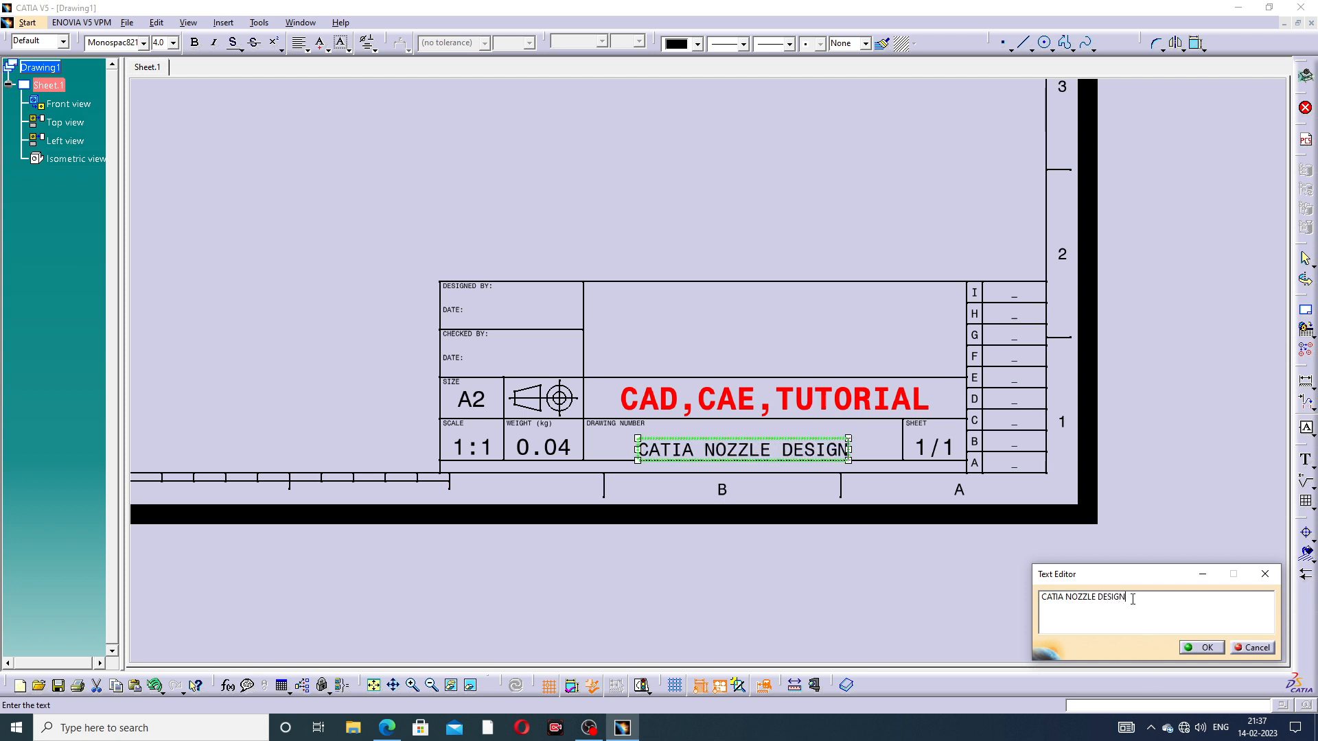
Format the CATIA NOZZLE DESIGN text in the title block as bold, 5.0 mm high and blue
left_click_drag(1133, 599, 957, 587)
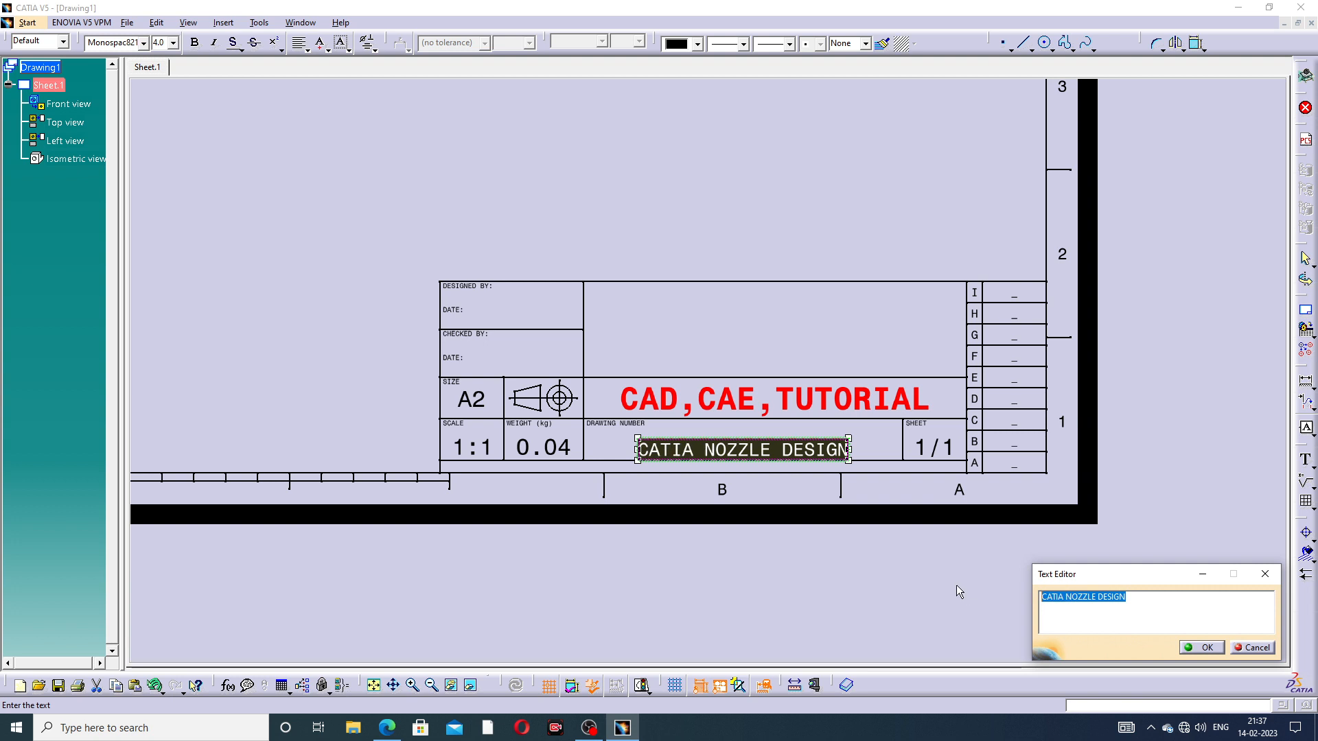
left_click(195, 43)
left_click(173, 43)
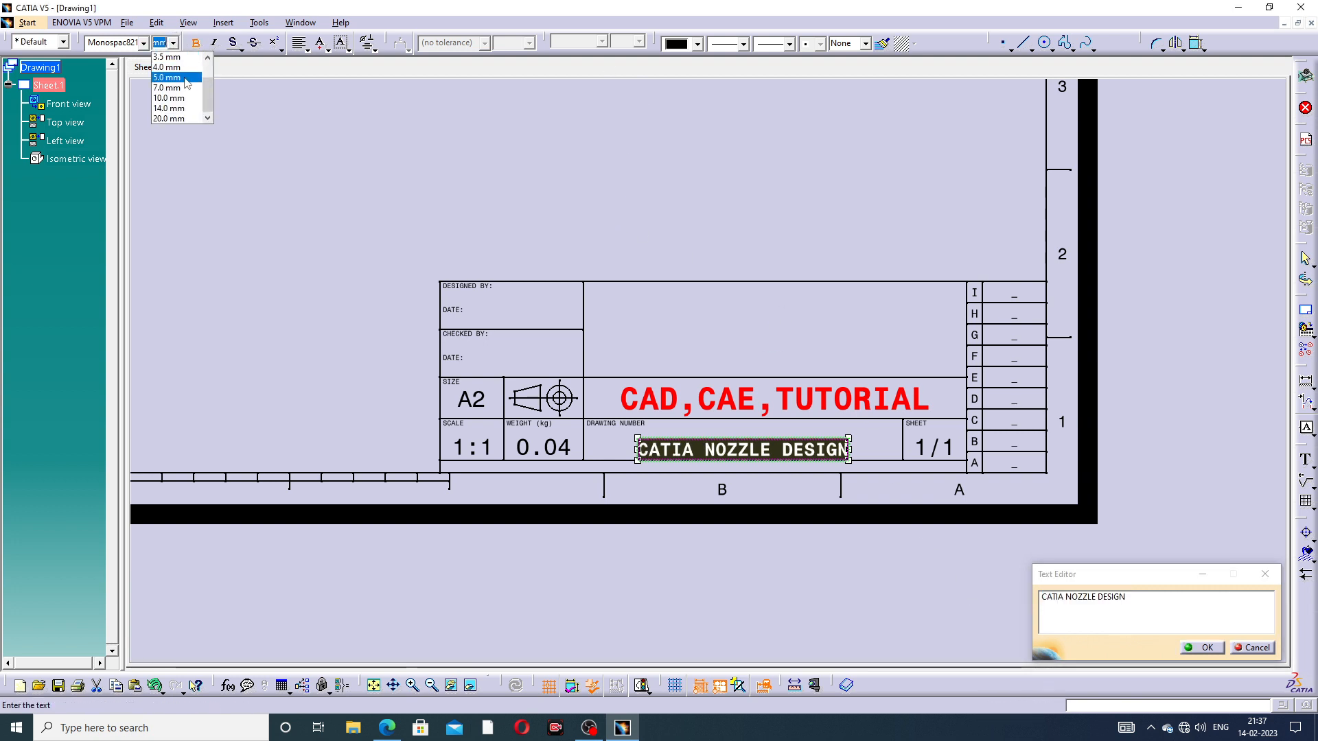
left_click(176, 78)
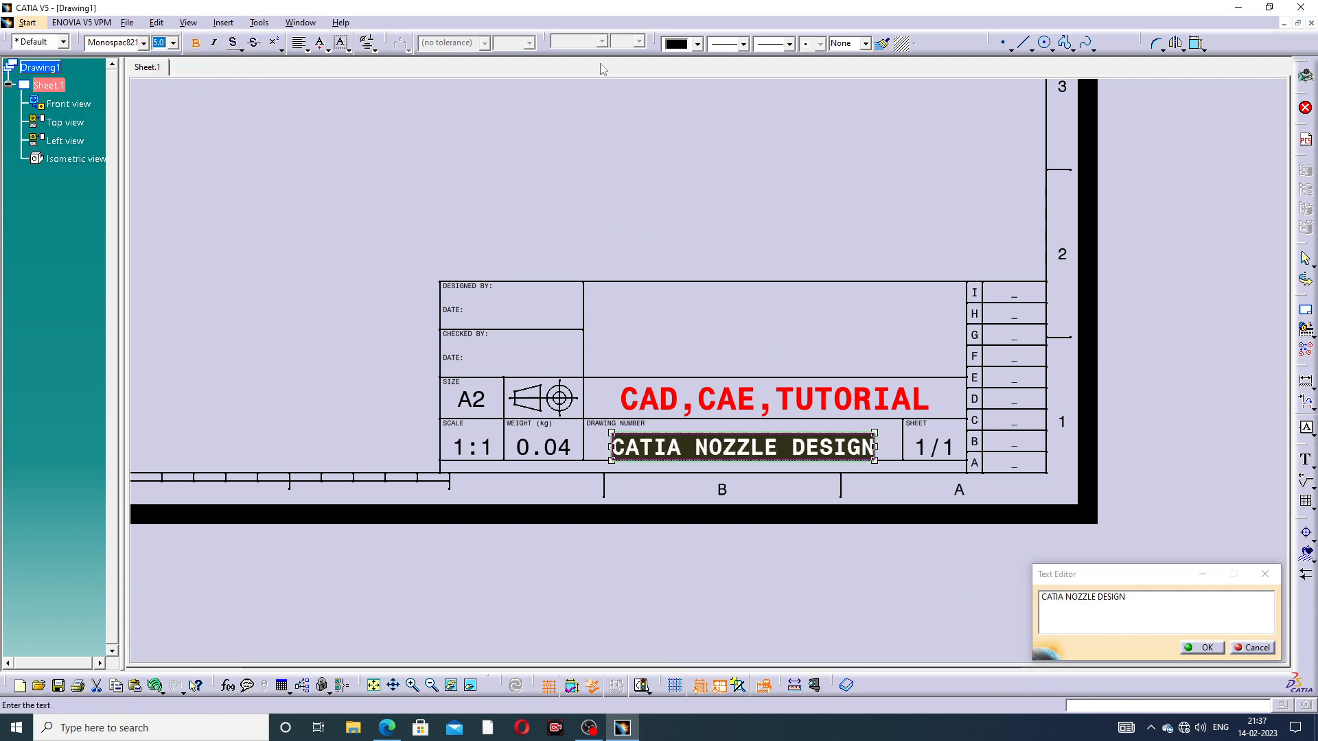
left_click(694, 45)
left_click(693, 165)
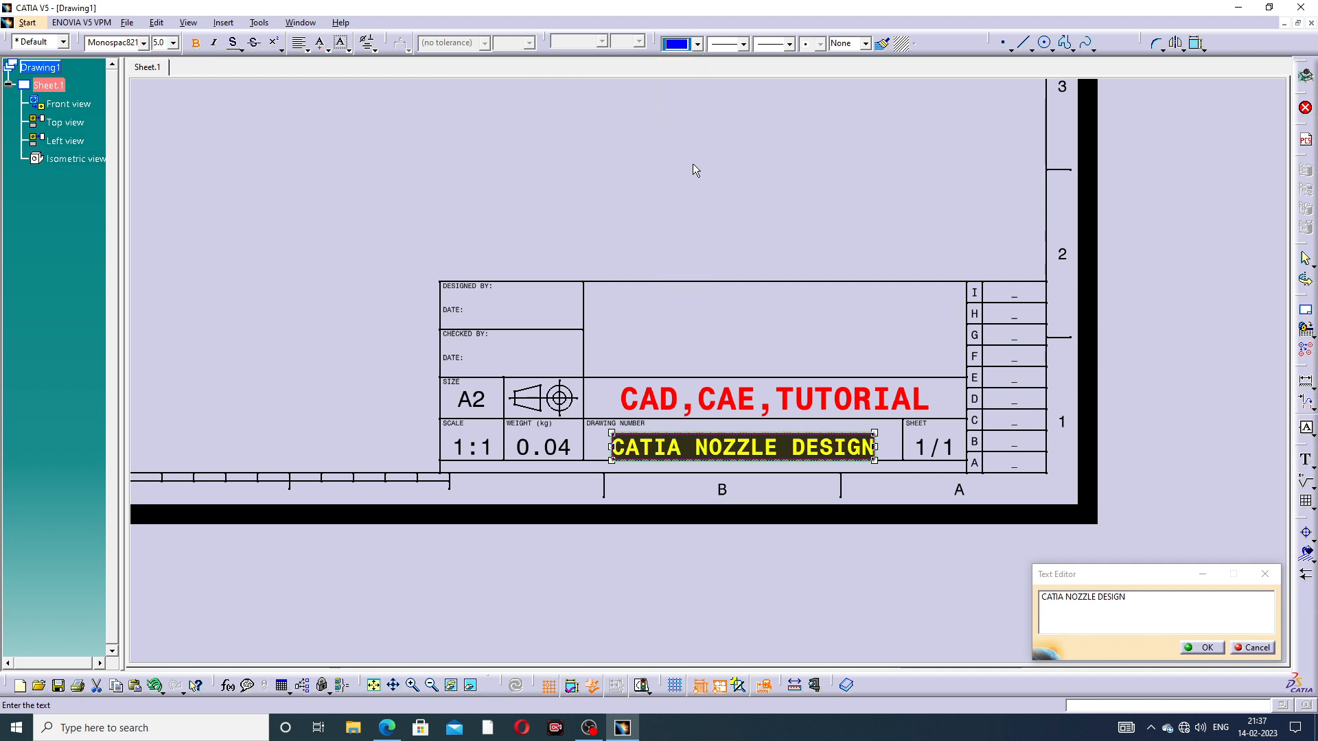
left_click(1203, 647)
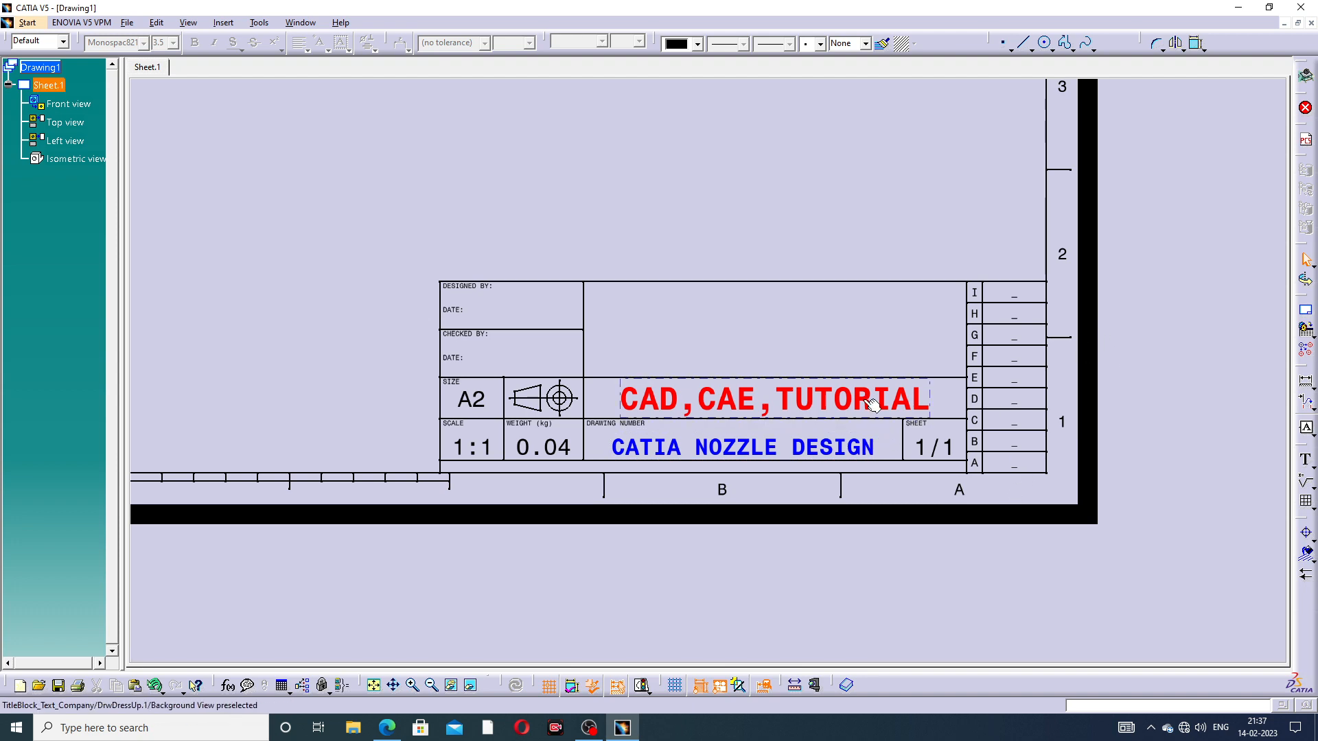
Leave the sheet background and return to the working views of the whole drawing sheet
middle_click_drag(771, 305, 880, 416)
mouse_move(794, 368)
middle_mouse_down("ctrl")
mouse_move(786, 315)
mouse_move(862, 518)
middle_mouse_up("ctrl")
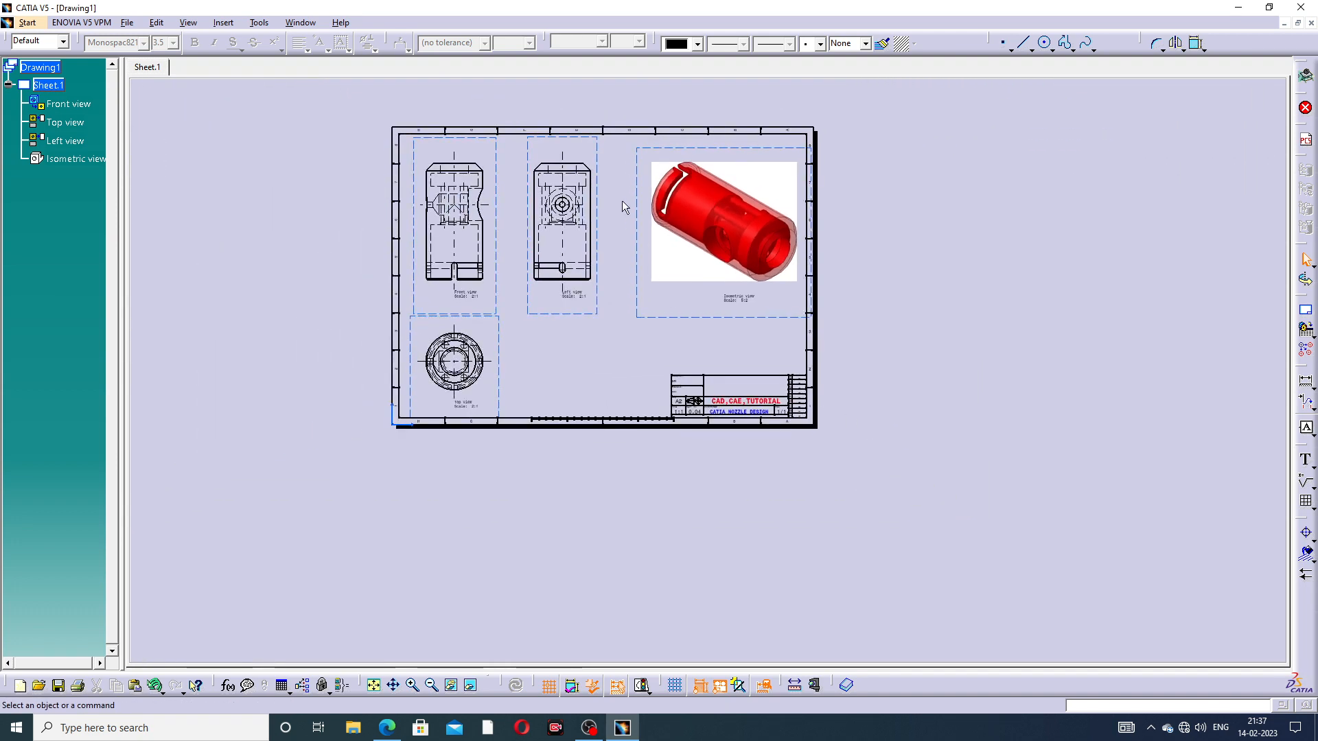
mouse_move(621, 200)
middle_mouse_down("ctrl")
mouse_move(618, 168)
mouse_move(735, 347)
mouse_move(858, 463)
middle_mouse_up("ctrl")
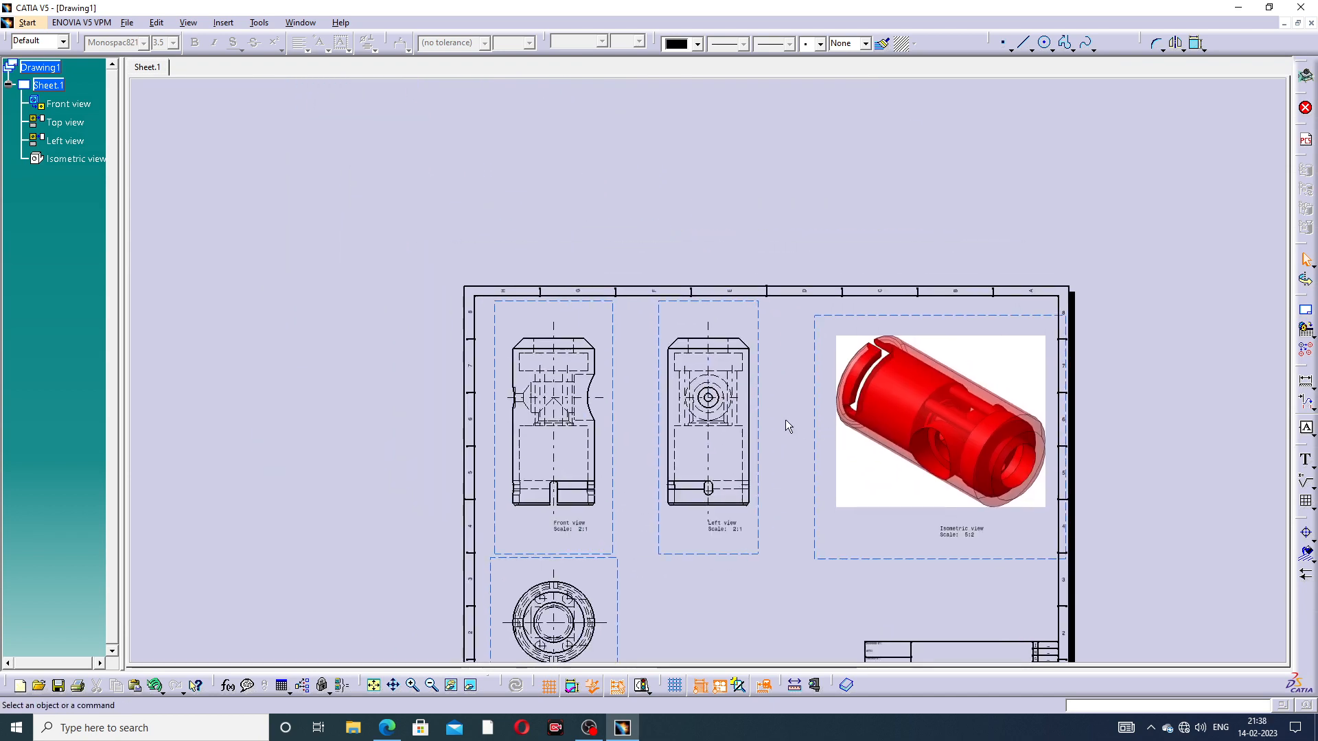
mouse_move(788, 427)
middle_mouse_down()
mouse_move(753, 292)
mouse_move(451, 151)
middle_mouse_up()
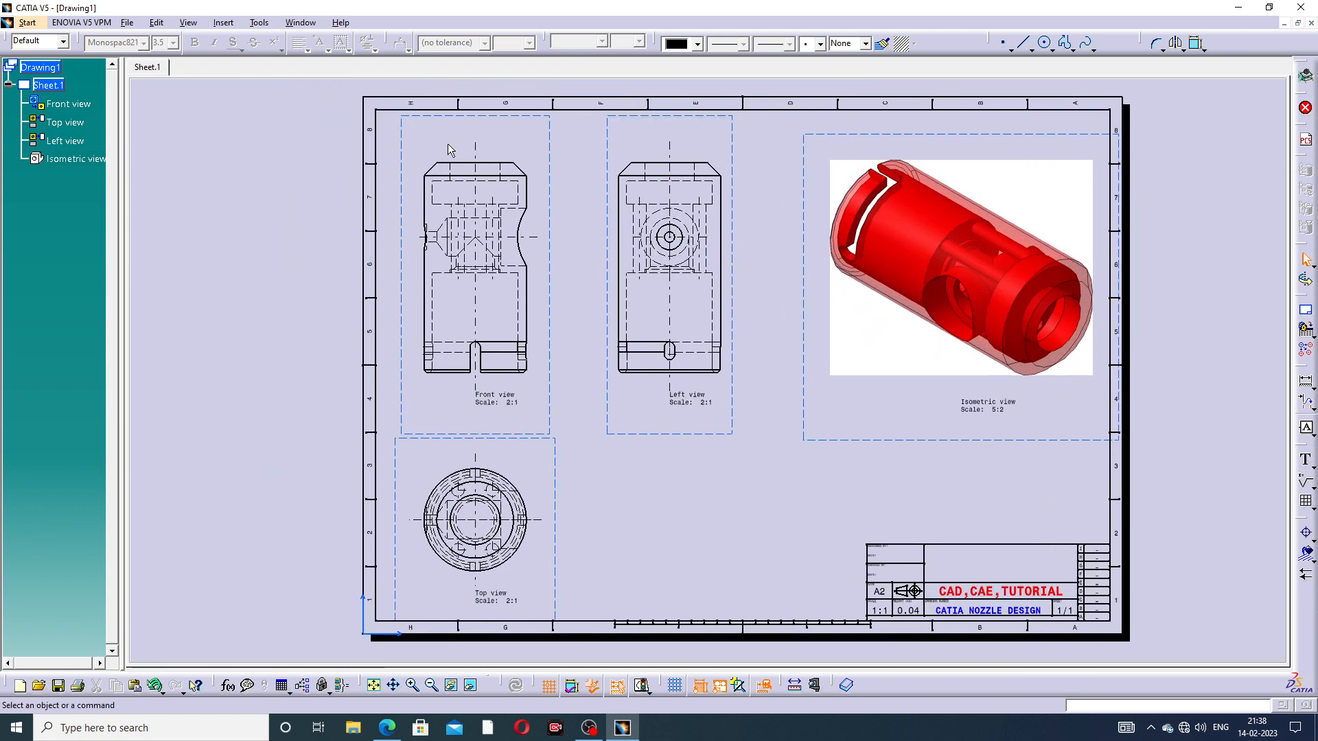
left_click(156, 22)
left_click(179, 379)
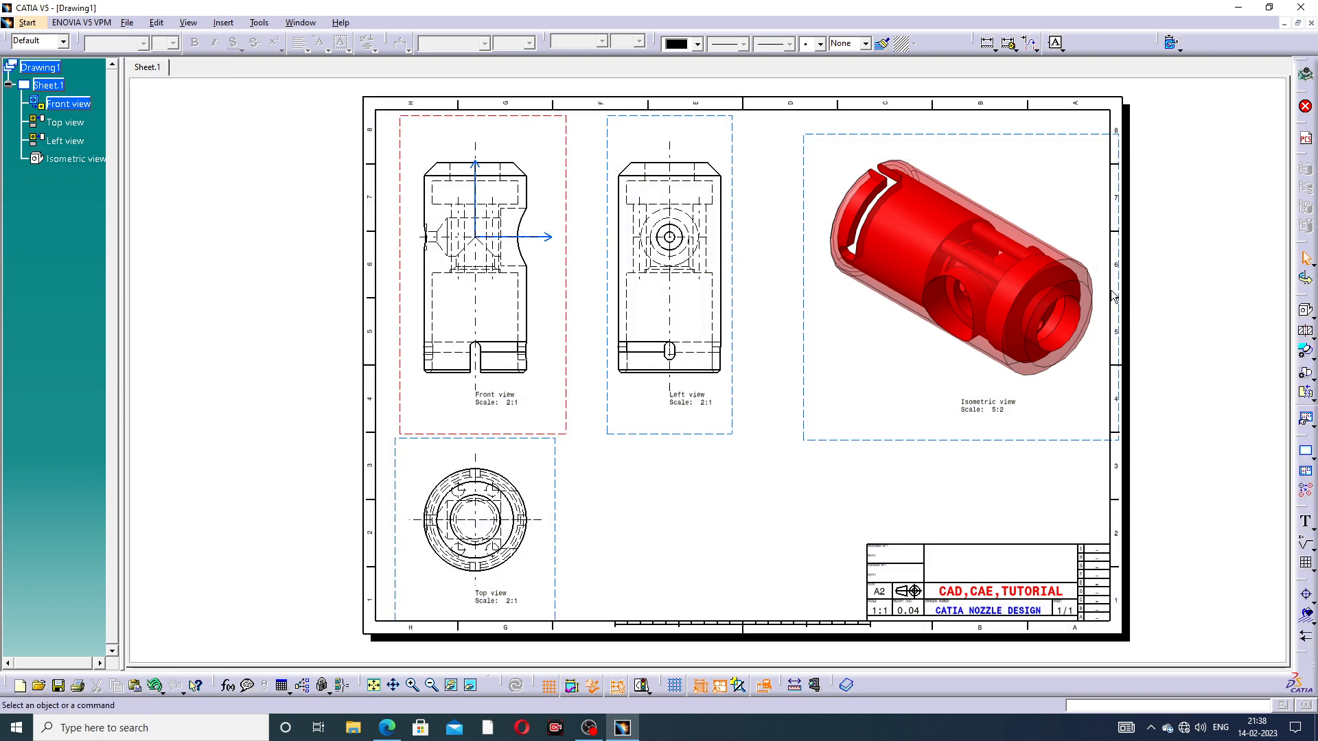
Generate the drawing dimensions automatically from the part's 3D constraints and accept the analysis with its options unchecked
middle_click_drag(1069, 296, 1079, 295)
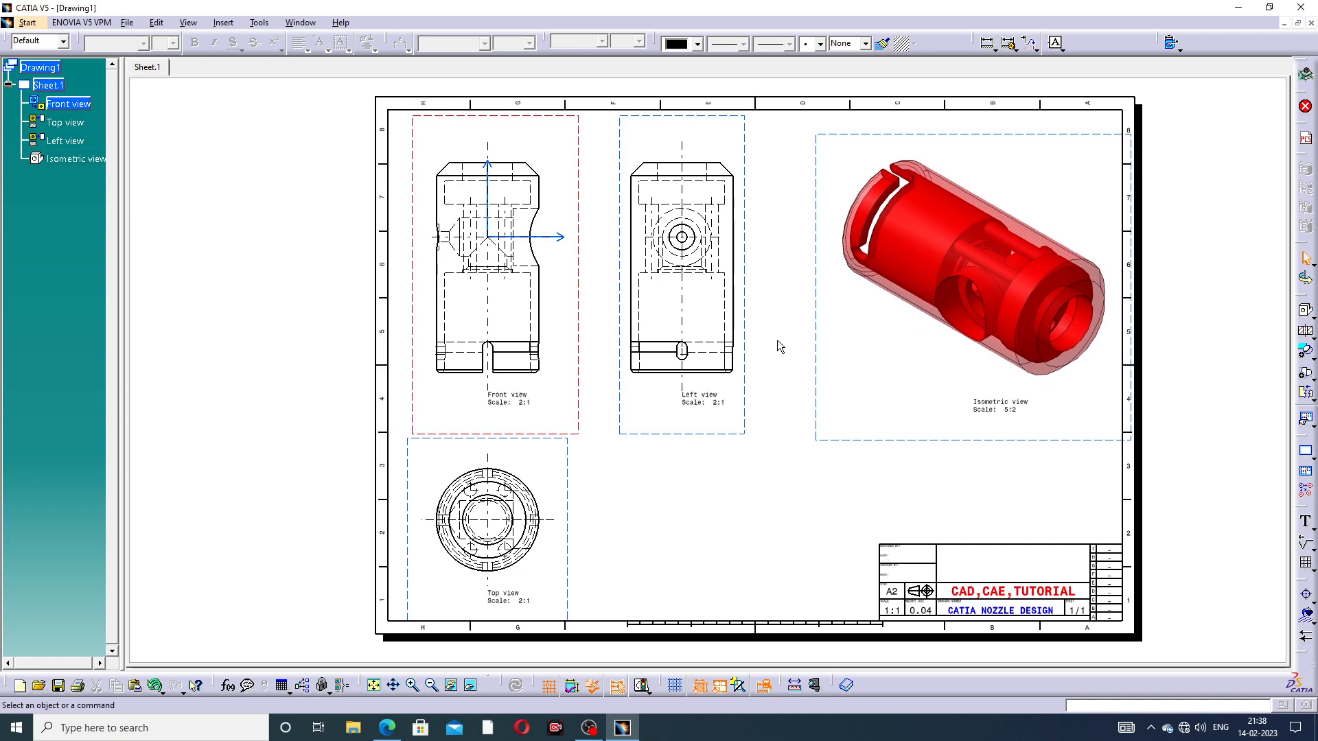
left_click(1172, 46)
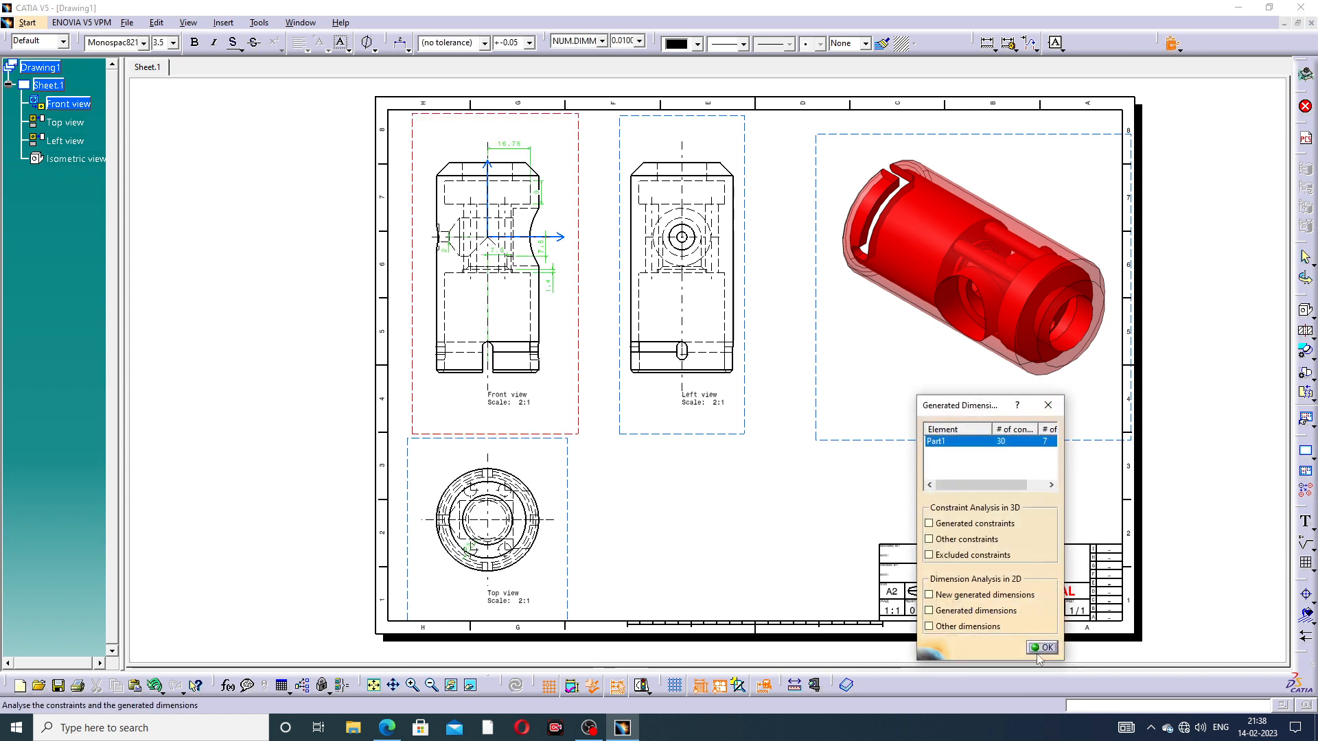
left_click(1043, 649)
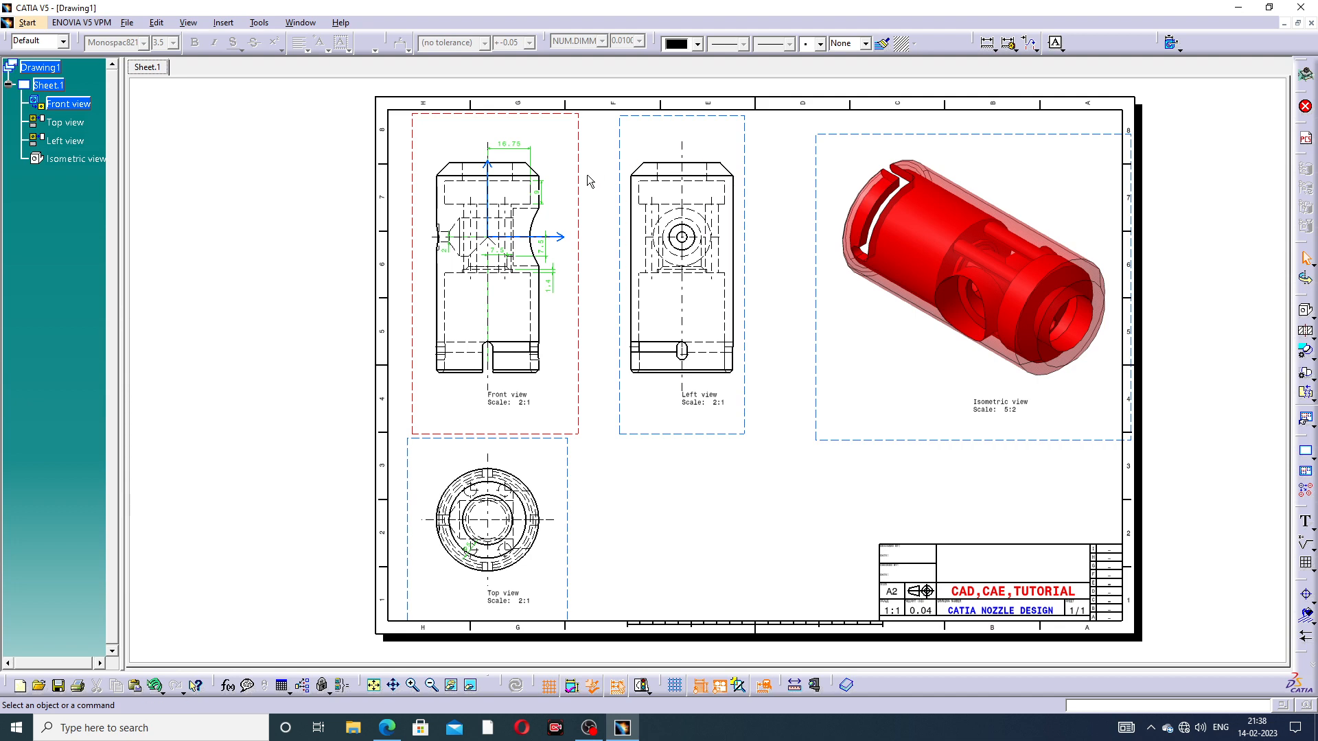
Format all generated dimensions in the front and top views as bold text 5.0 mm high
mouse_move(587, 175)
middle_mouse_down("ctrl")
mouse_move(581, 132)
mouse_move(859, 353)
mouse_move(814, 289)
mouse_move(818, 239)
mouse_move(850, 324)
mouse_move(834, 272)
middle_mouse_up("ctrl")
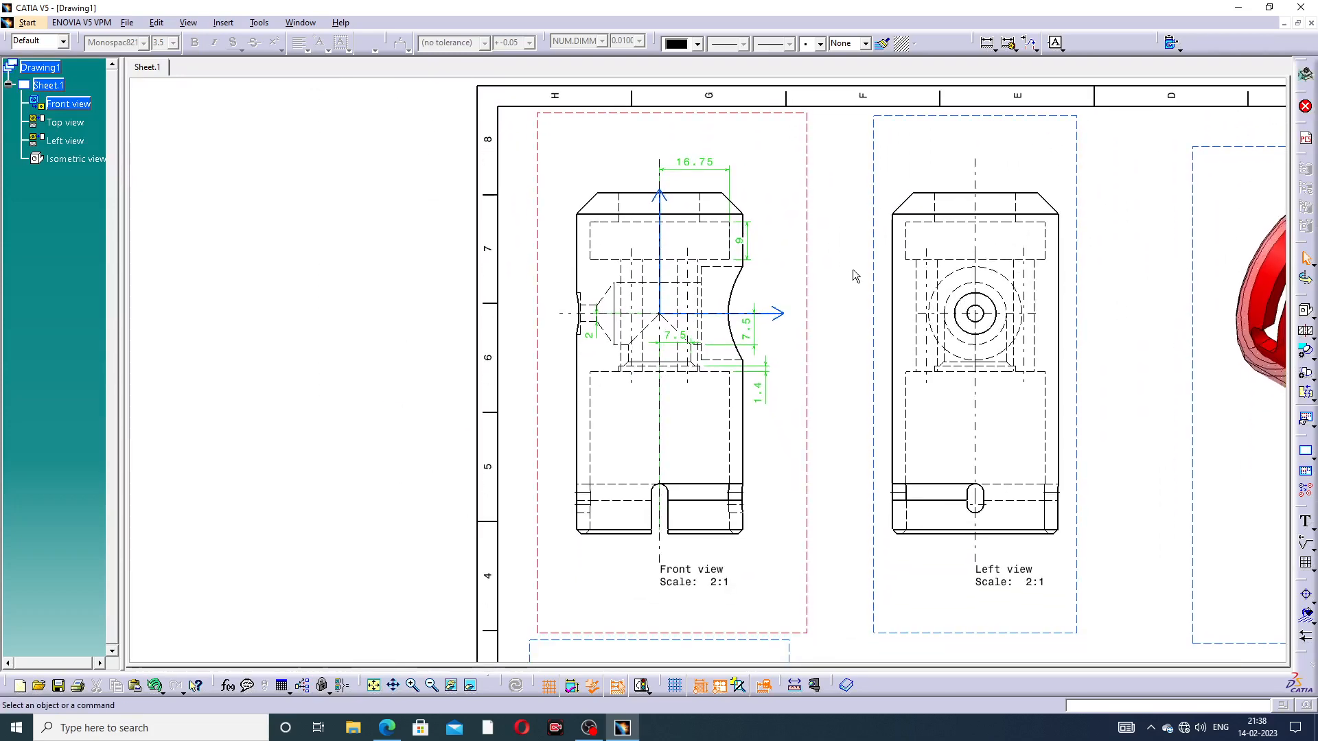
left_click(707, 169)
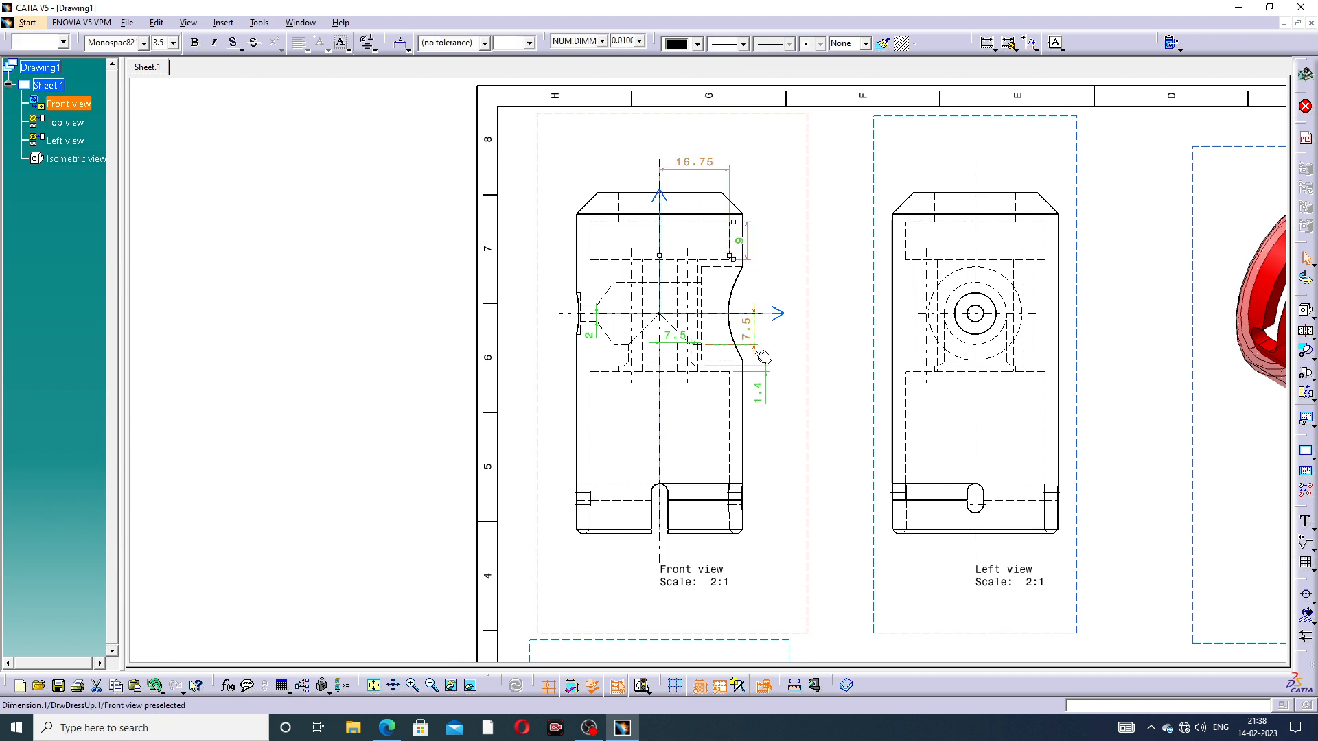
left_click(747, 331, "ctrl")
left_click(761, 381, "ctrl")
left_click(682, 341, "ctrl")
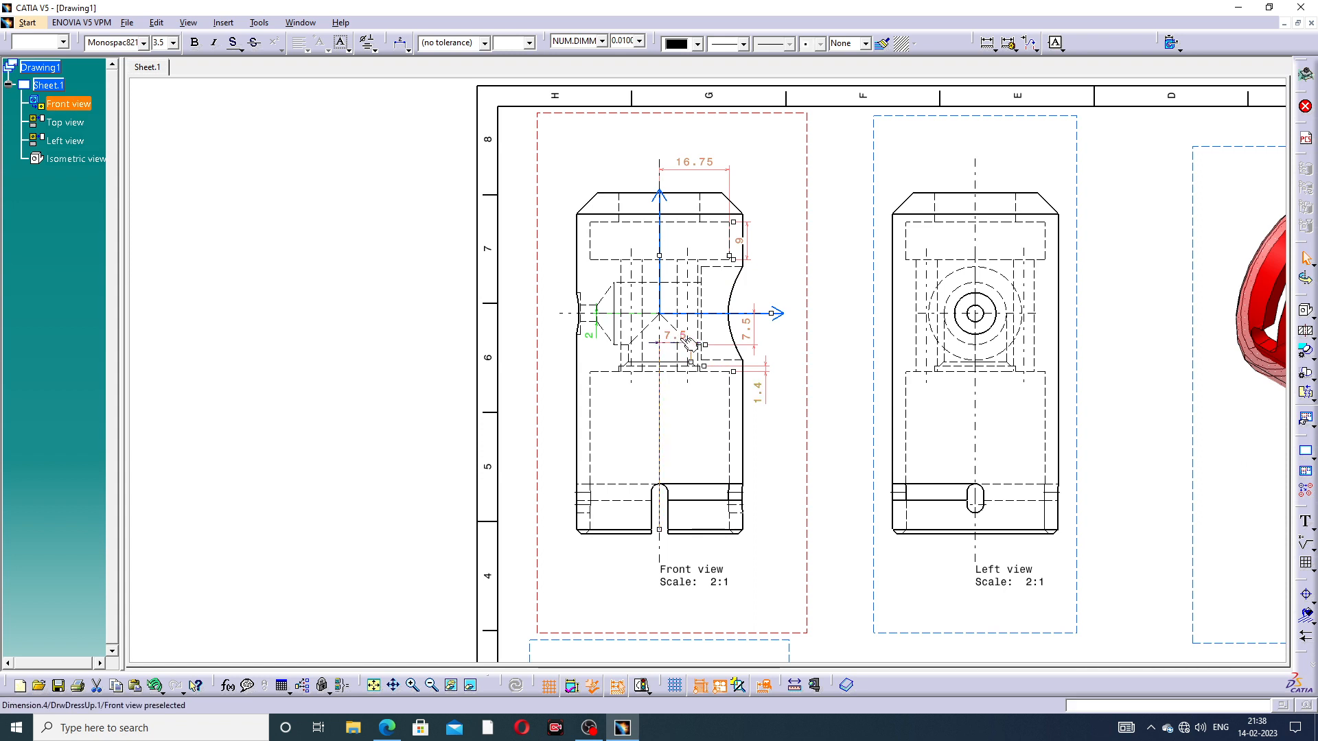
left_click(597, 326, "ctrl")
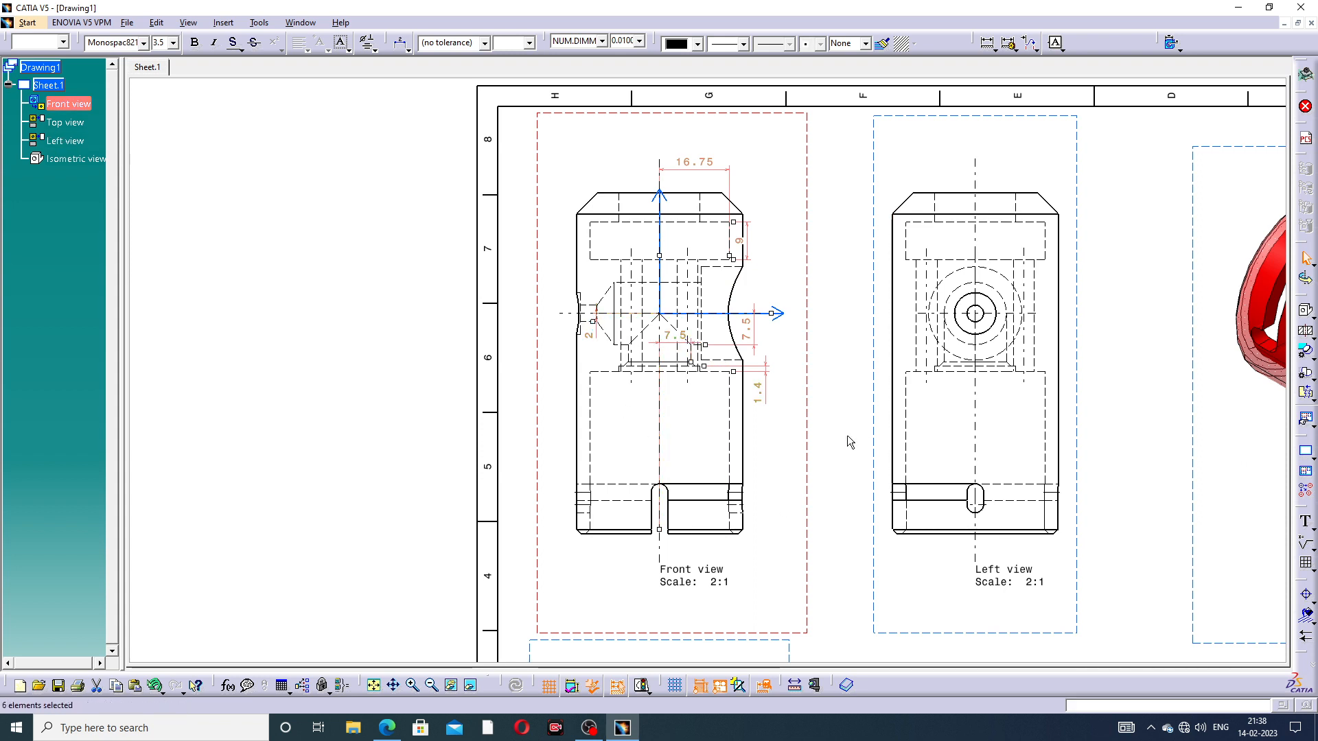
middle_click_drag(850, 442, 950, 153)
left_click(729, 539, "ctrl")
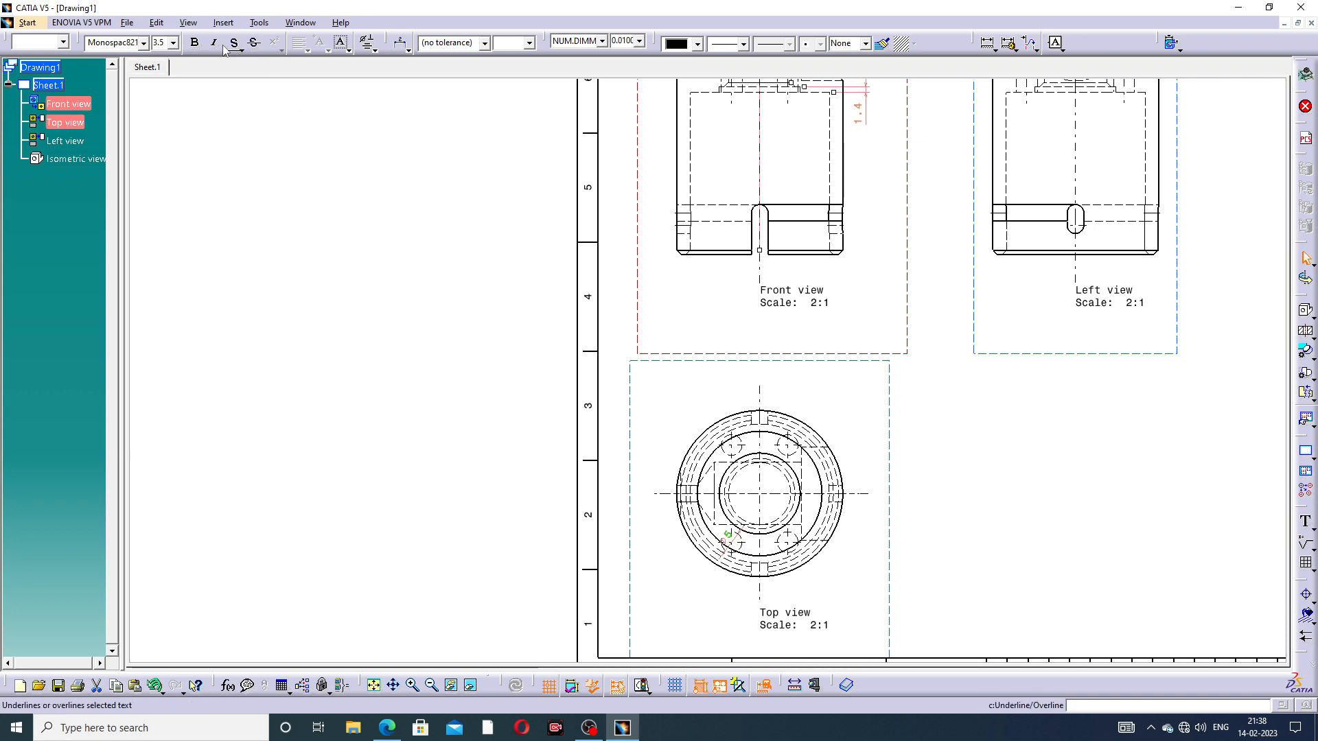
left_click(173, 43)
left_click(175, 80)
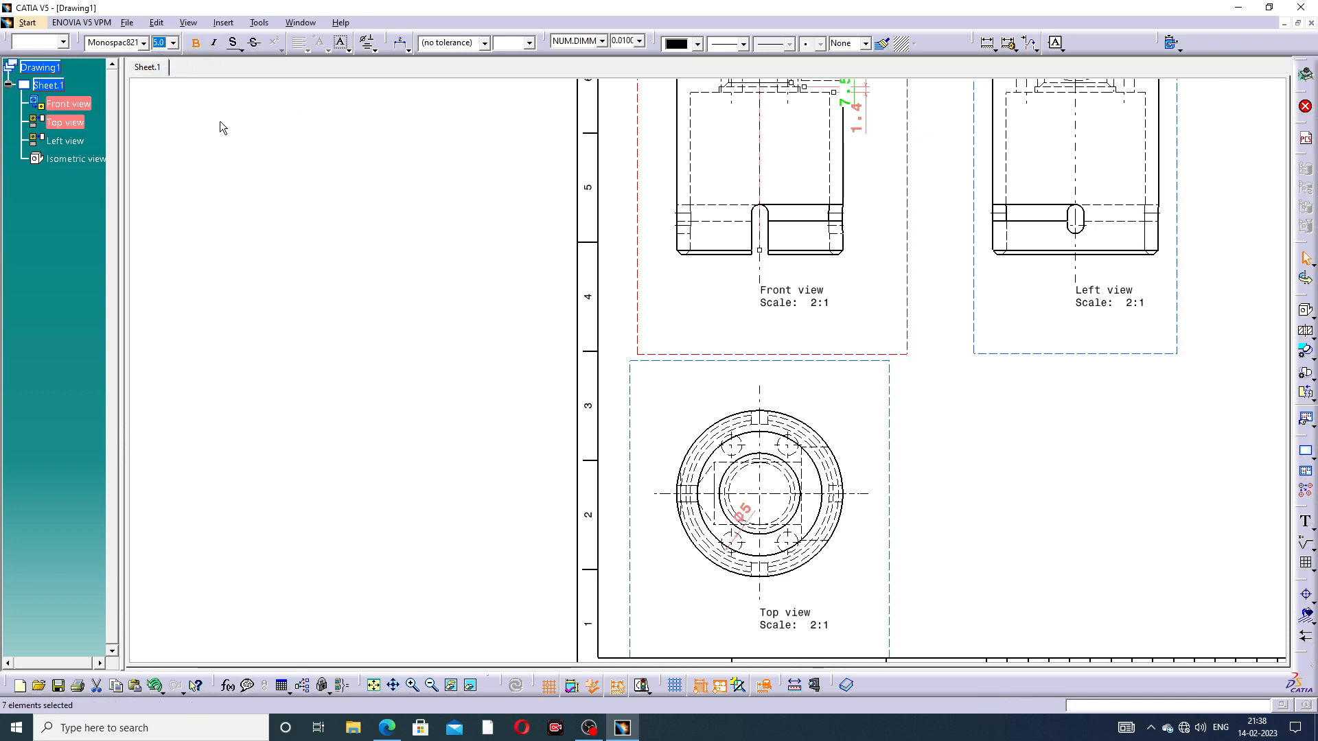
left_click(334, 224)
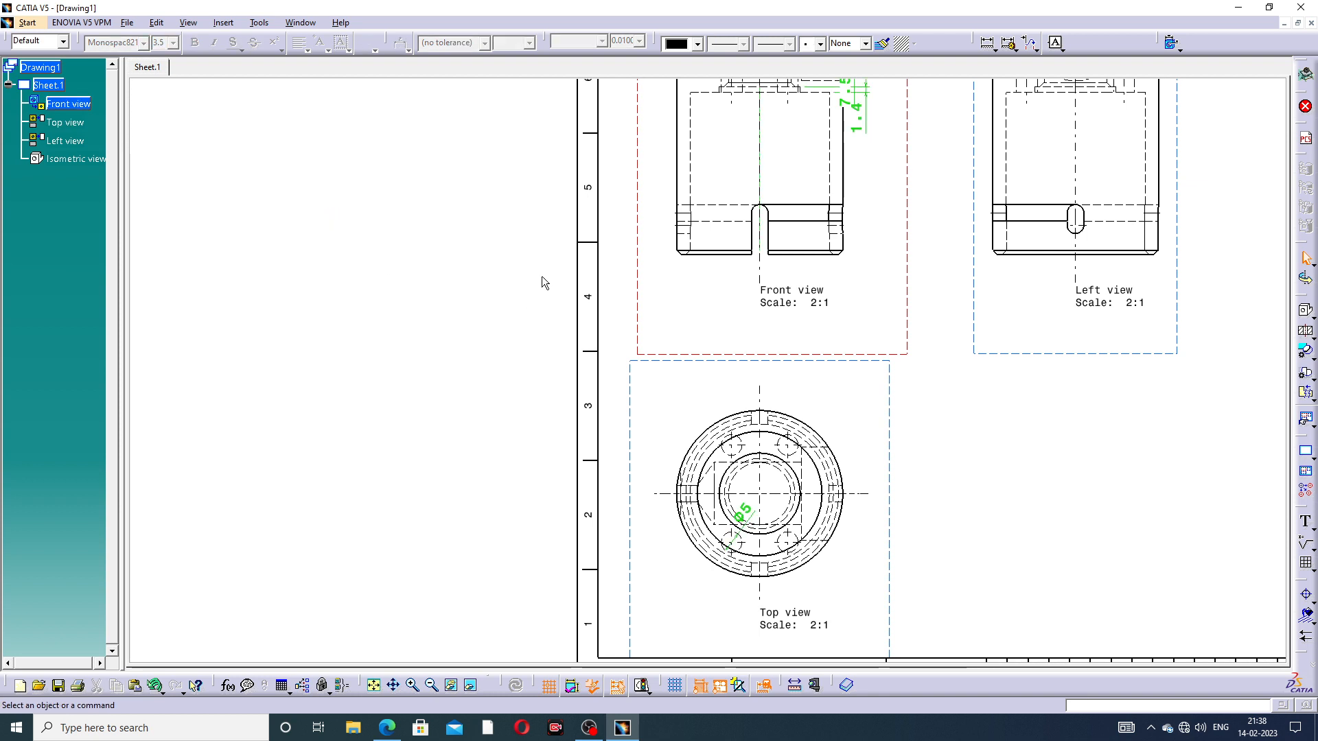
Spread the generated dimensions of the front view outward around the part so that their texts do not overlap
mouse_move(890, 218)
middle_mouse_down()
mouse_move(875, 298)
mouse_move(810, 359)
middle_mouse_up()
mouse_move(843, 243)
middle_mouse_down("ctrl")
mouse_move(835, 230)
mouse_move(833, 332)
mouse_move(827, 277)
mouse_move(797, 258)
mouse_move(821, 422)
middle_mouse_up("ctrl")
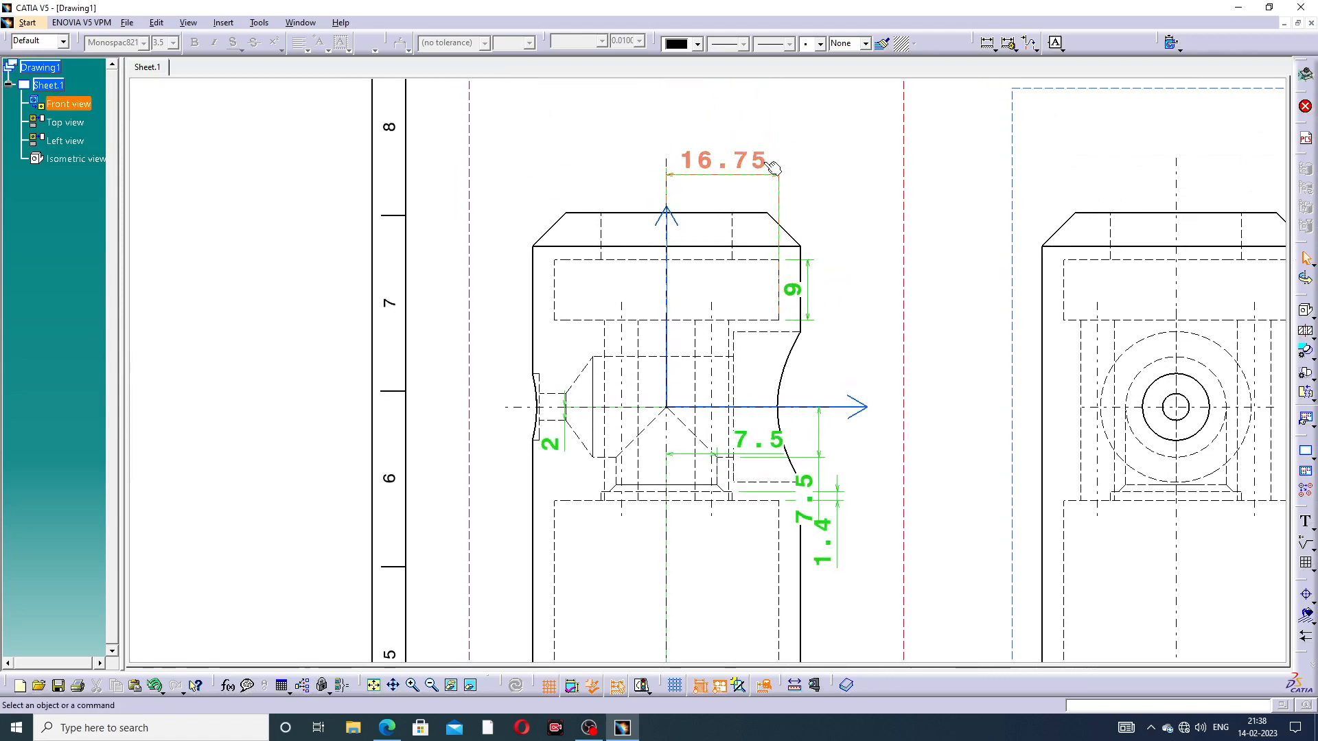
left_click_drag(737, 159, 737, 117)
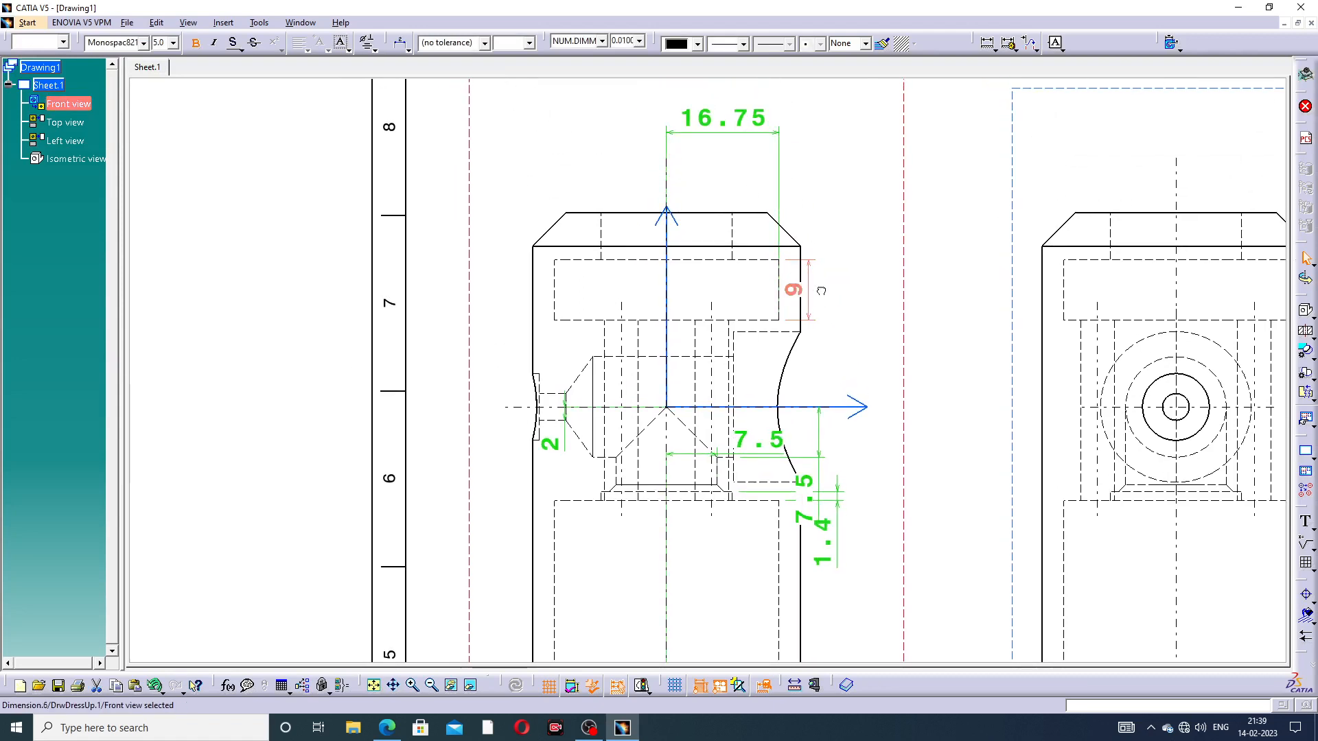
left_click_drag(808, 292, 850, 295)
left_click_drag(763, 455, 842, 378)
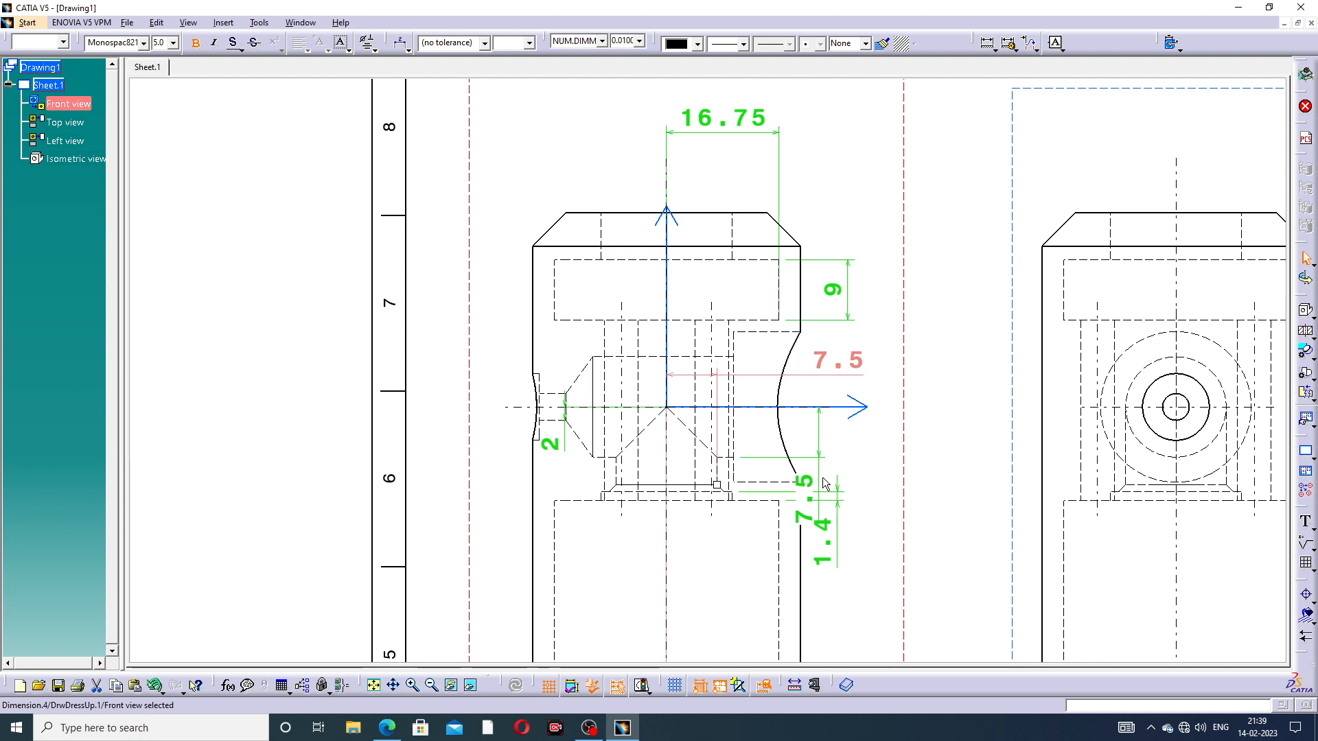
left_click_drag(813, 494, 509, 492)
left_click_drag(551, 443, 490, 434)
left_click(913, 225)
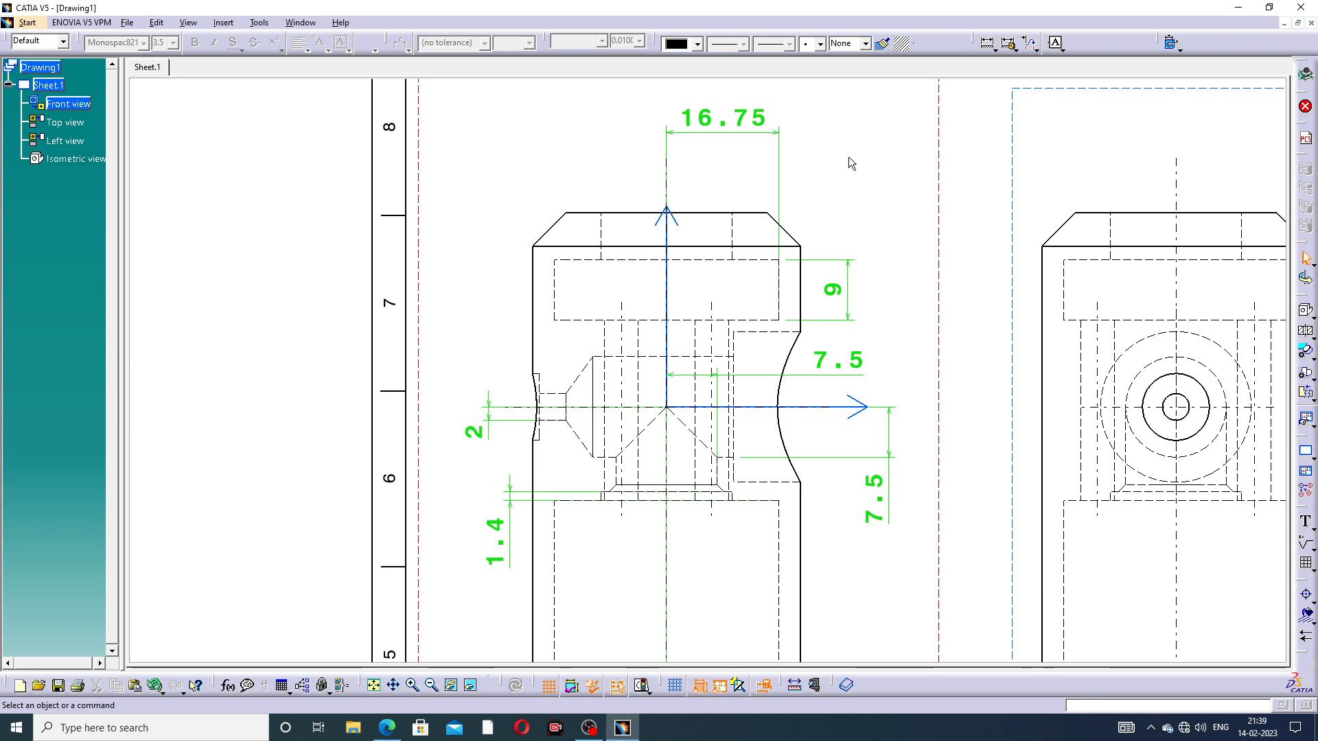
Move the 16.75 dimension closer to the upper edge of the front view
mouse_move(844, 193)
middle_mouse_down()
mouse_move(844, 203)
mouse_move(847, 189)
middle_mouse_up()
left_click_drag(744, 131, 743, 160)
left_click(884, 150)
mouse_move(836, 219)
middle_mouse_down()
mouse_move(833, 162)
mouse_move(835, 209)
mouse_move(856, 220)
mouse_move(825, 203)
mouse_move(818, 176)
mouse_move(844, 200)
middle_mouse_up()
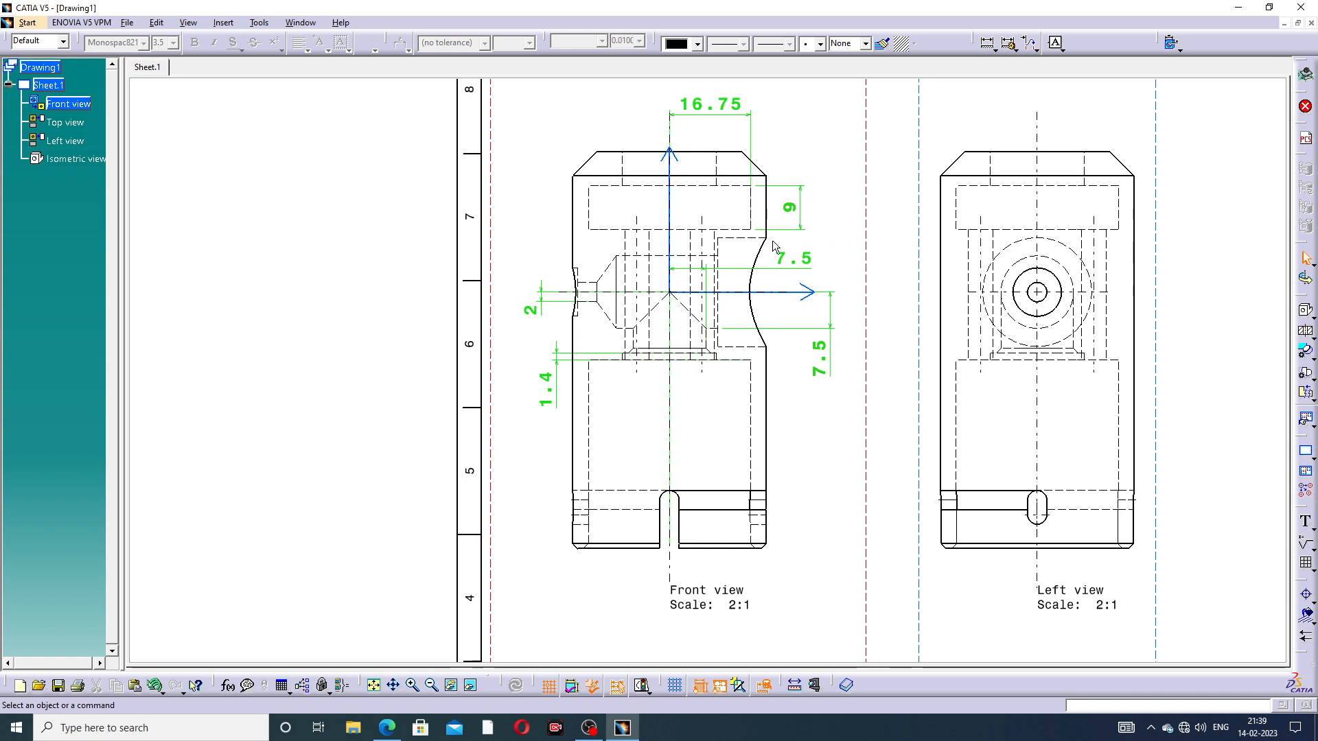
middle_click_drag(760, 141, 759, 168)
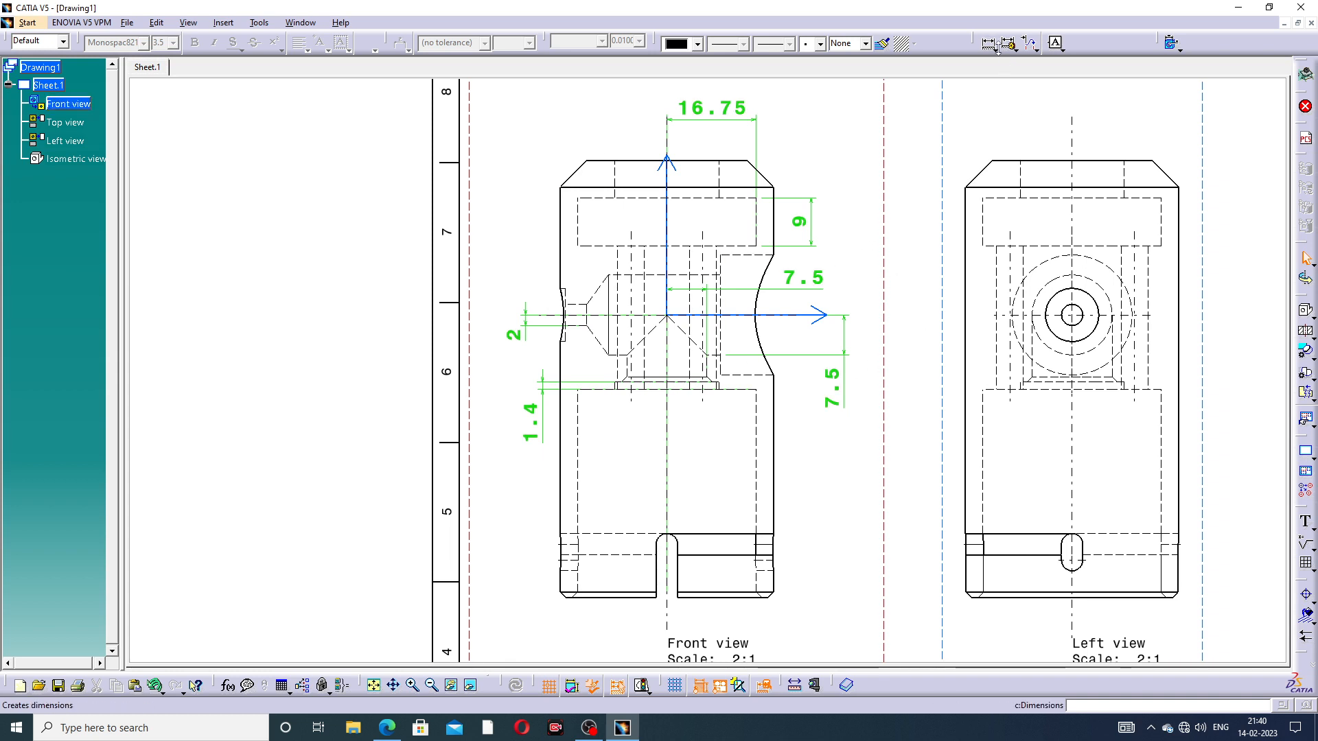
left_click(990, 45)
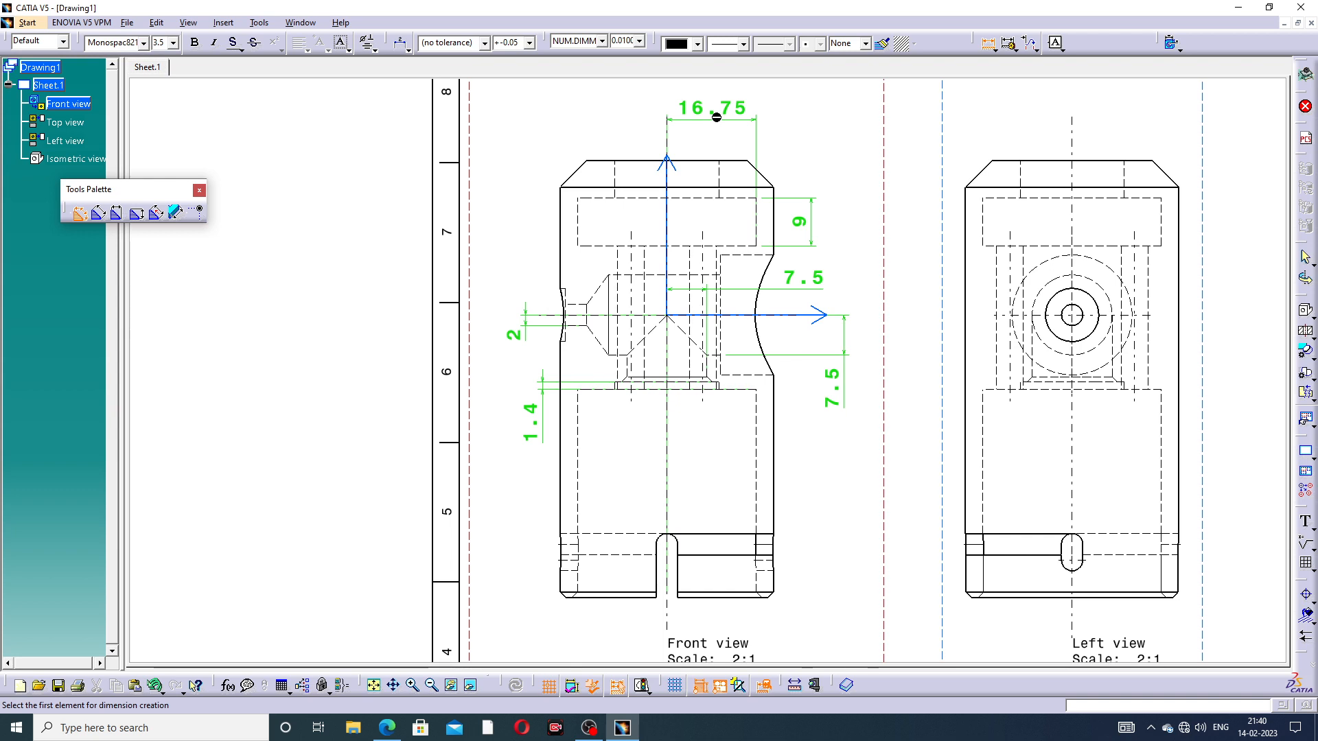
left_click(726, 182)
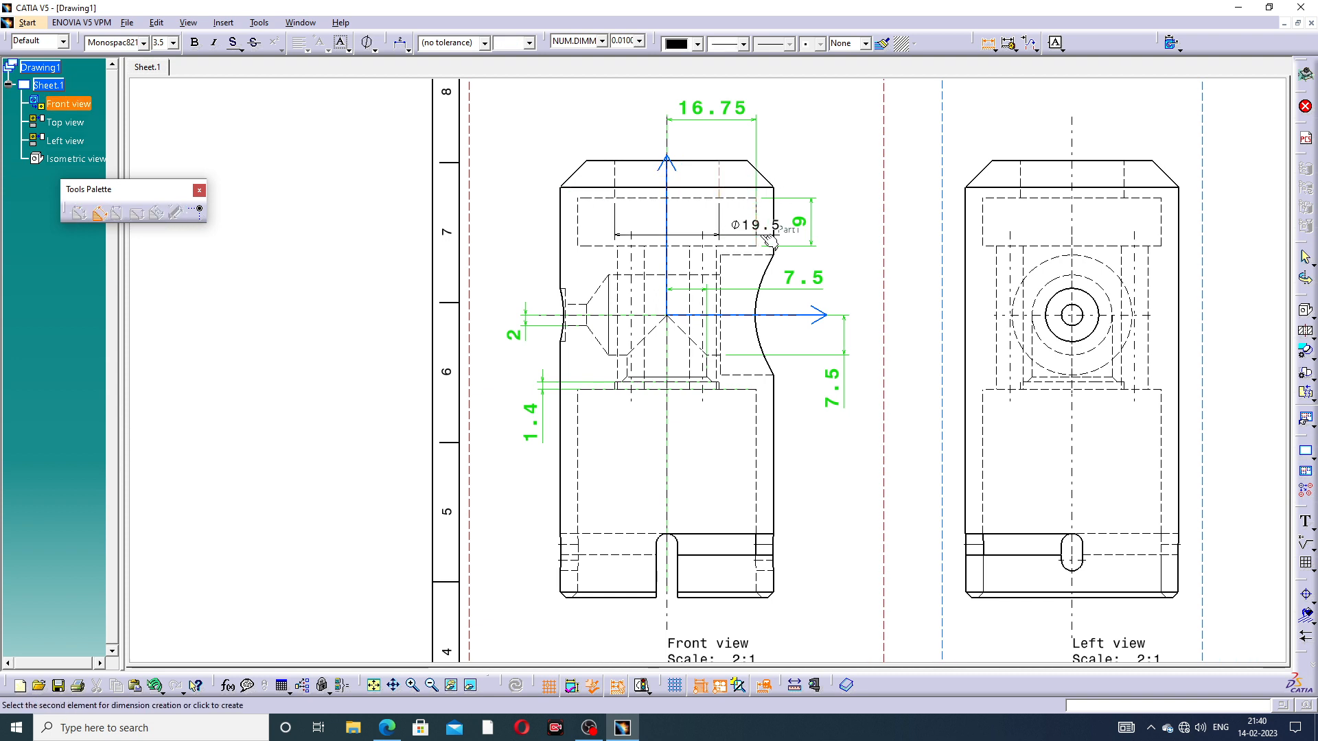
left_click(773, 173)
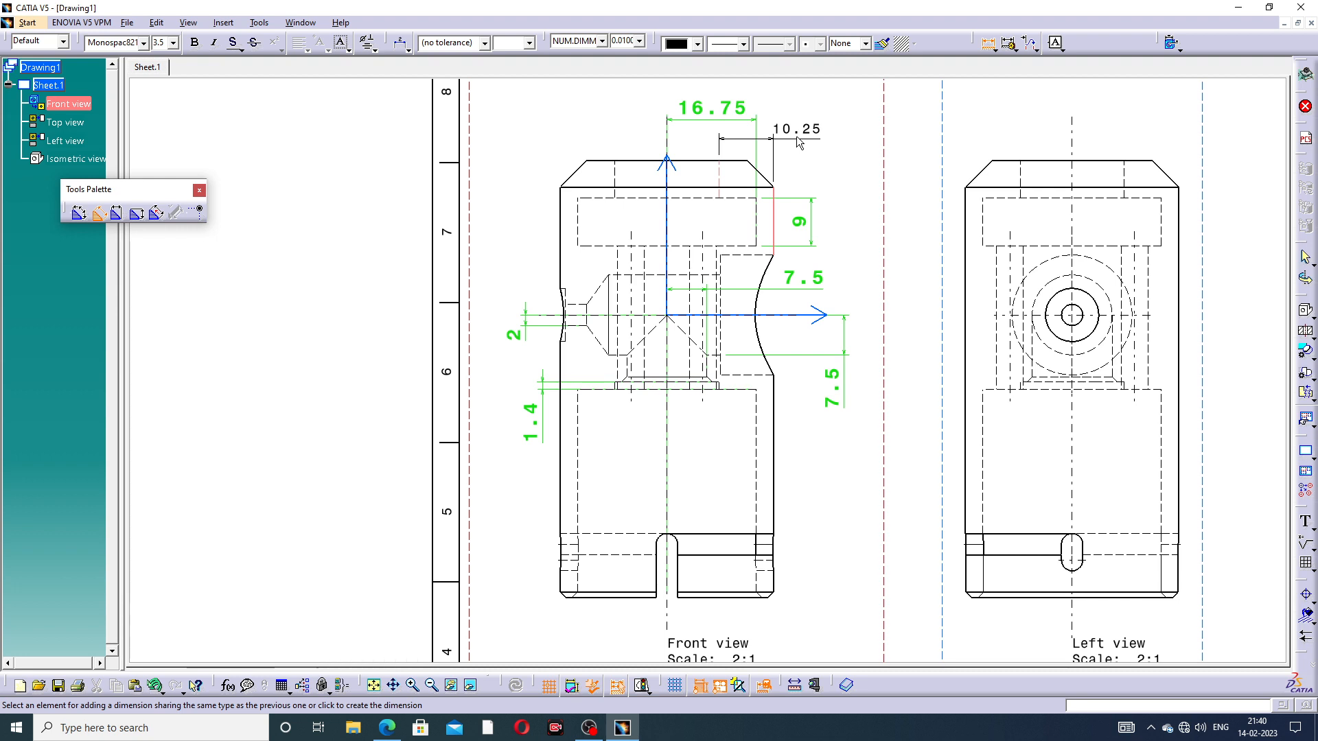
key("Escape")
Dimension the front view horizontally from the inner cross bore's left end to the body's right edge, and raise the 16.75 dimension above it
left_click(997, 51)
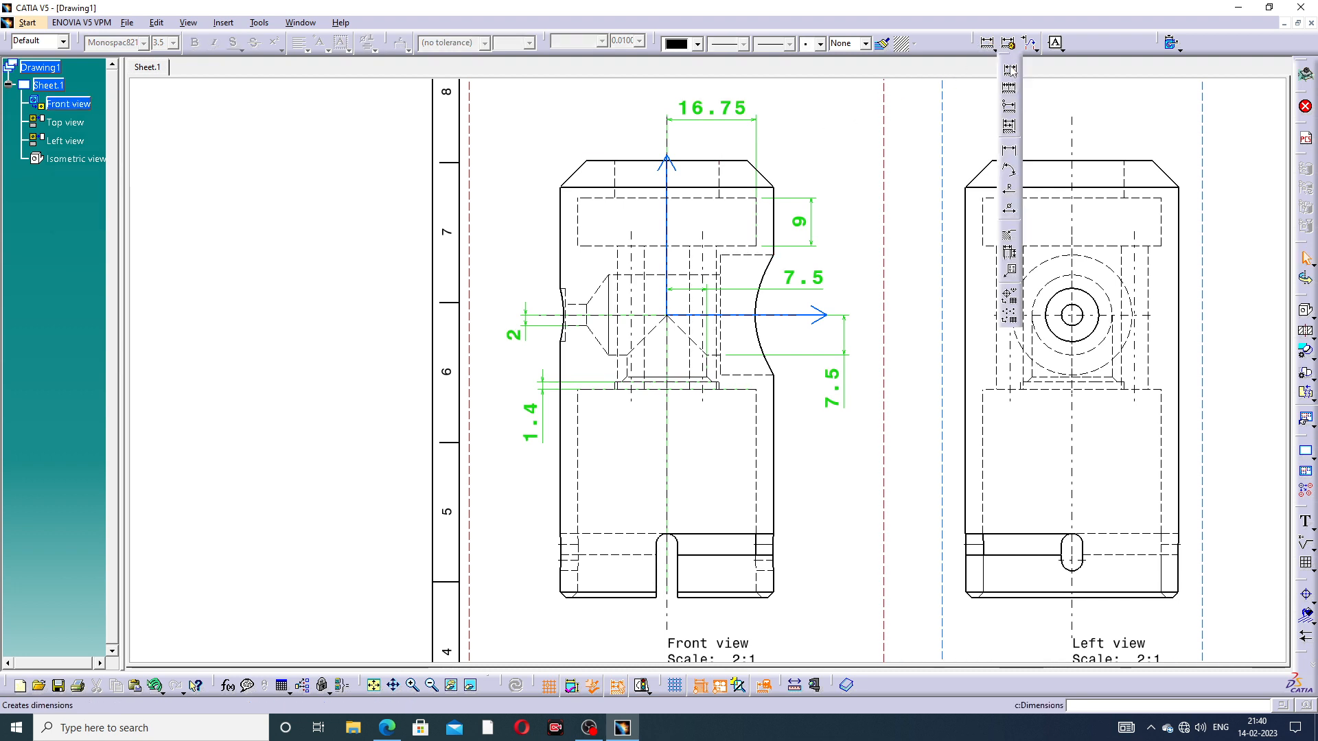
left_click(1009, 70)
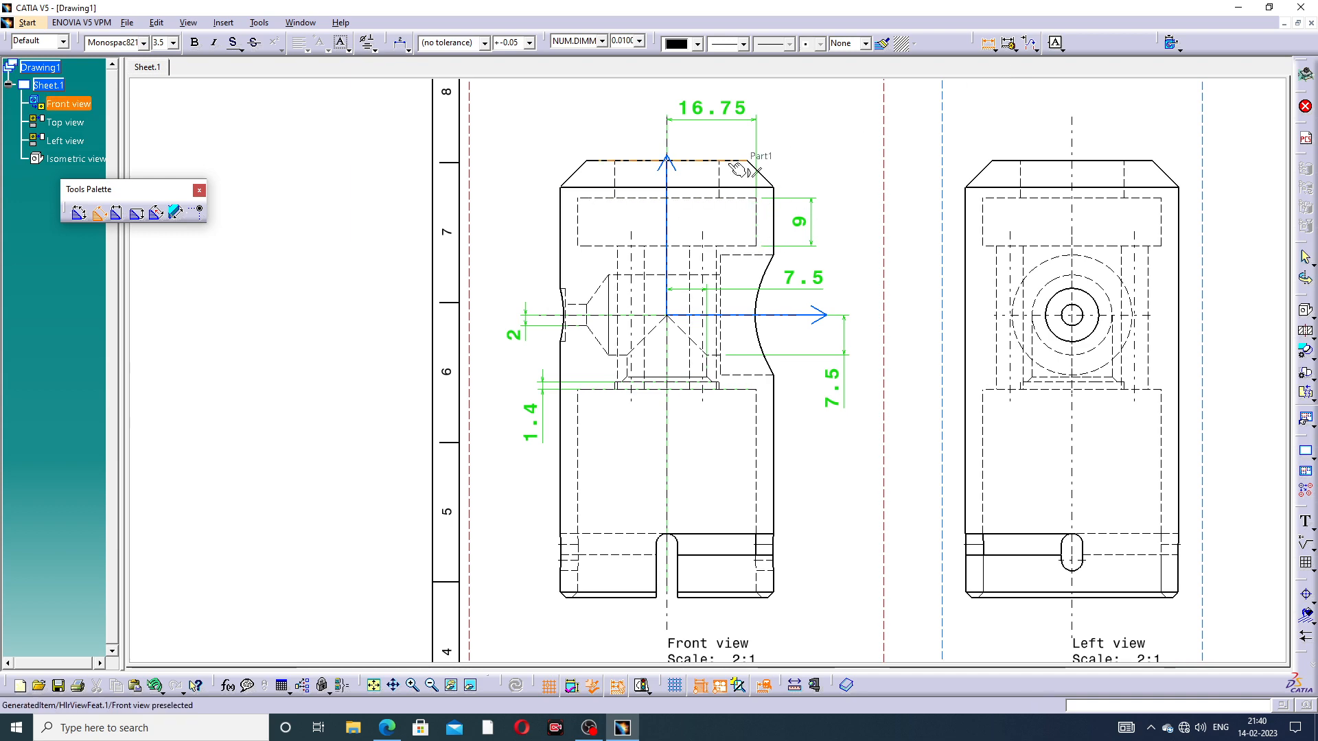
mouse_move(730, 165)
middle_mouse_down("ctrl")
mouse_move(723, 150)
mouse_move(708, 250)
middle_mouse_up("ctrl")
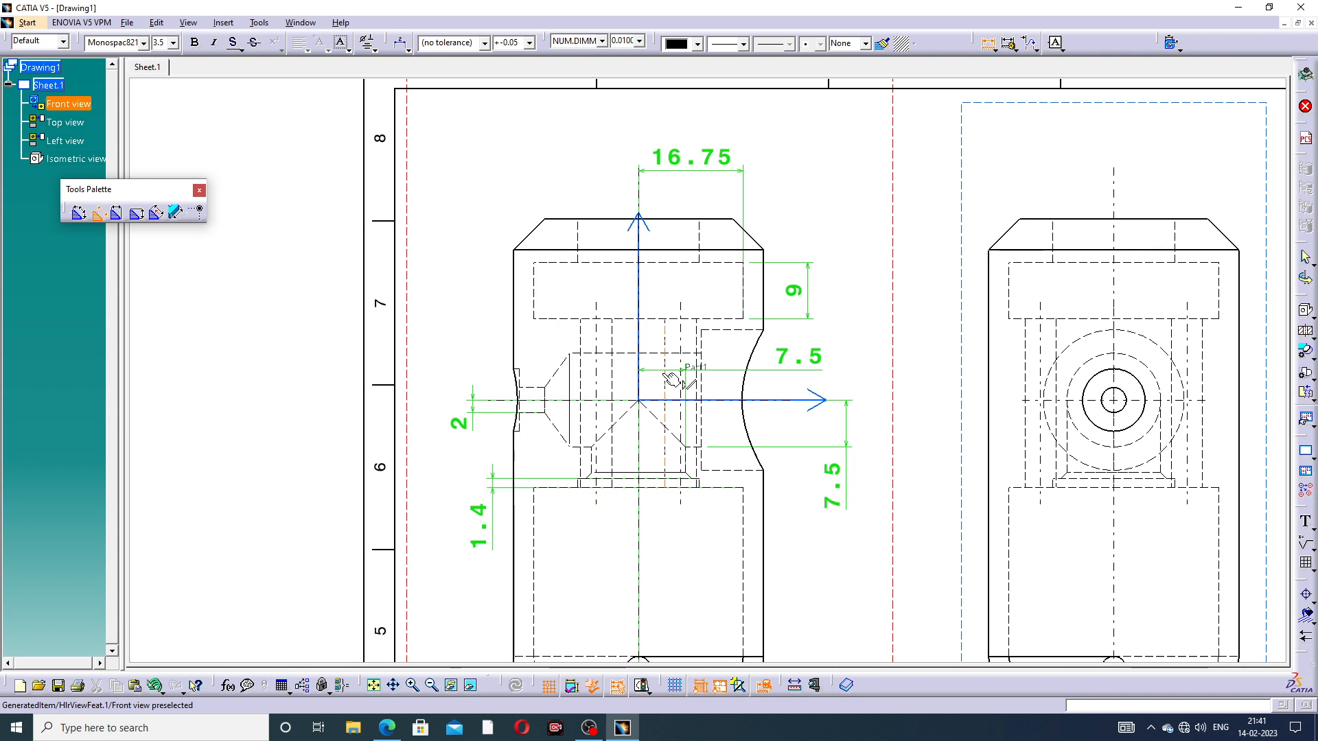
left_click(580, 386)
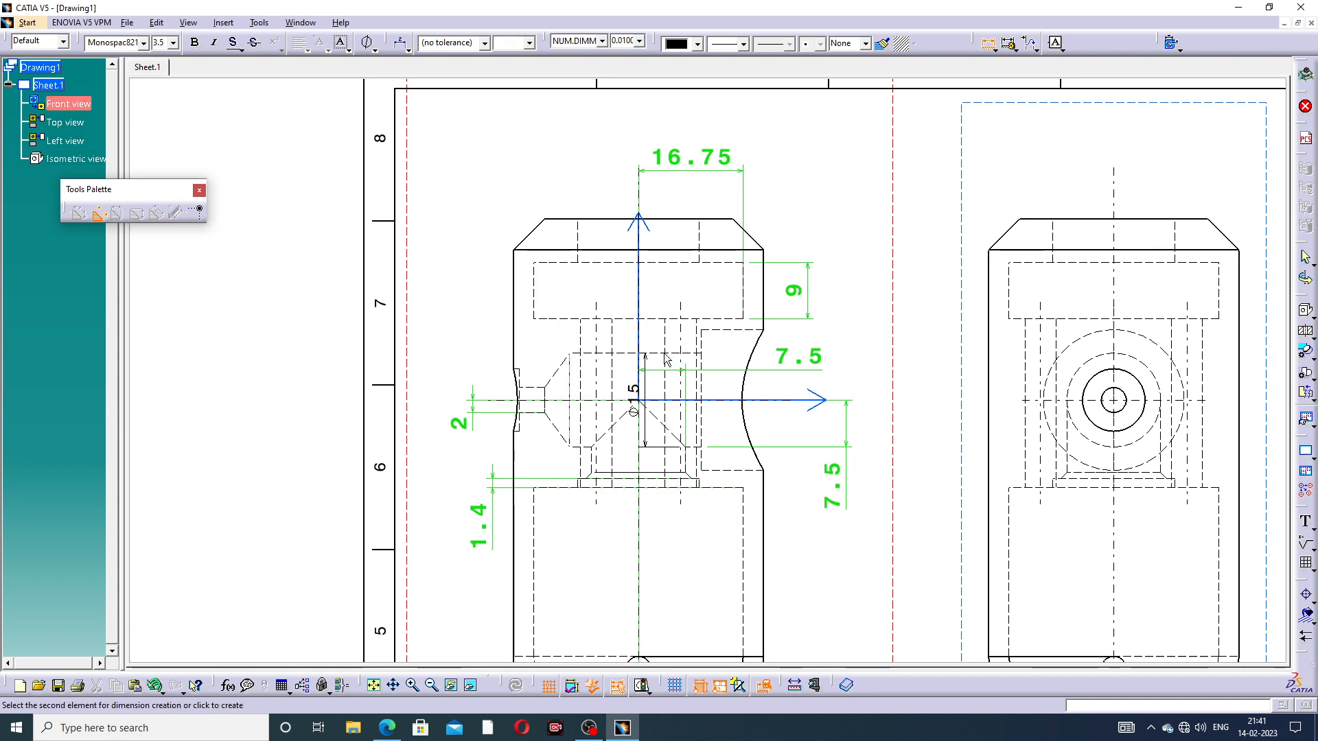
left_click(764, 304)
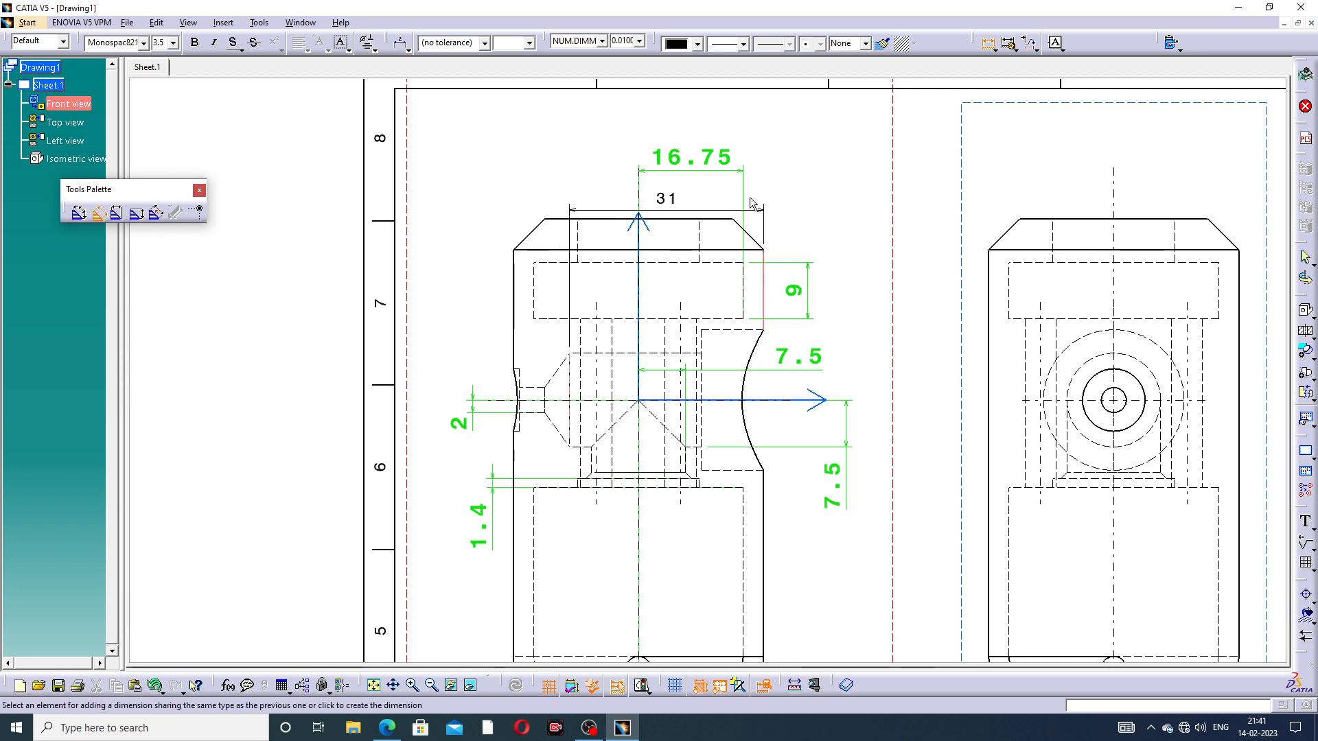
left_click(713, 203)
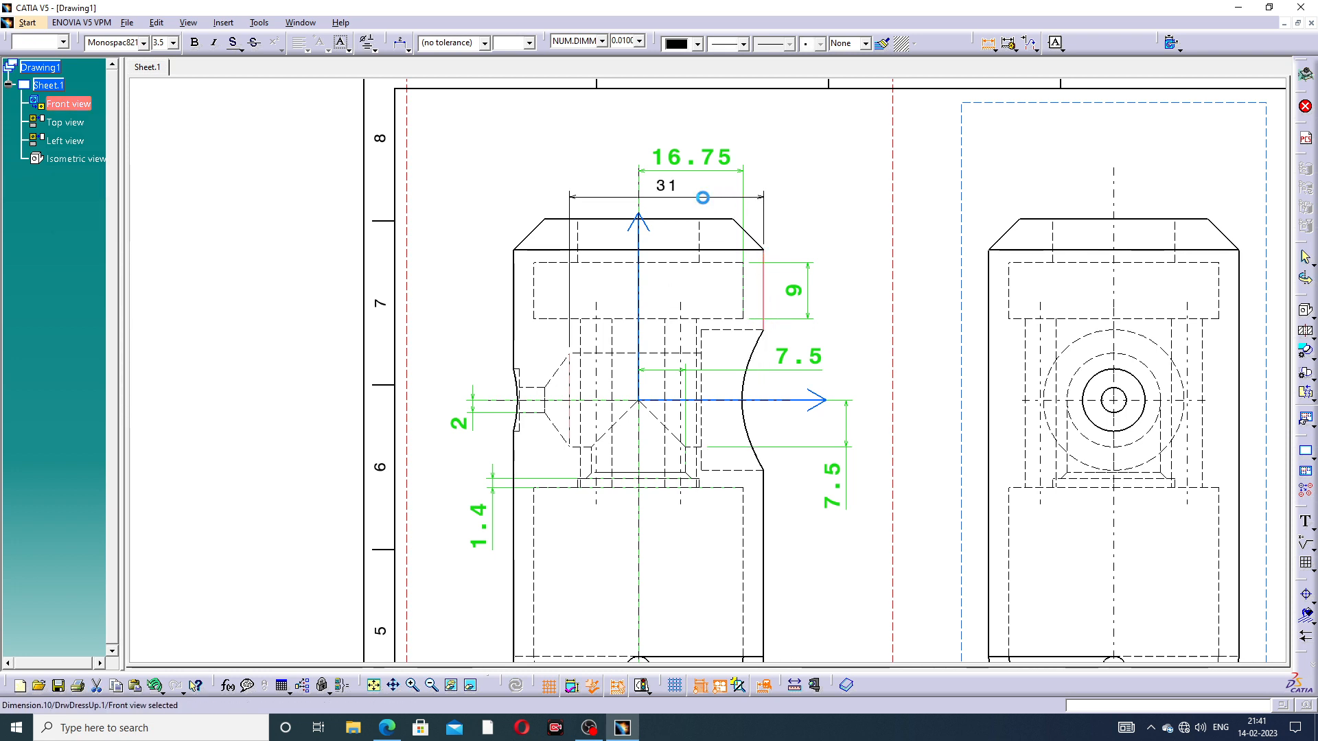
left_click_drag(719, 160, 720, 120)
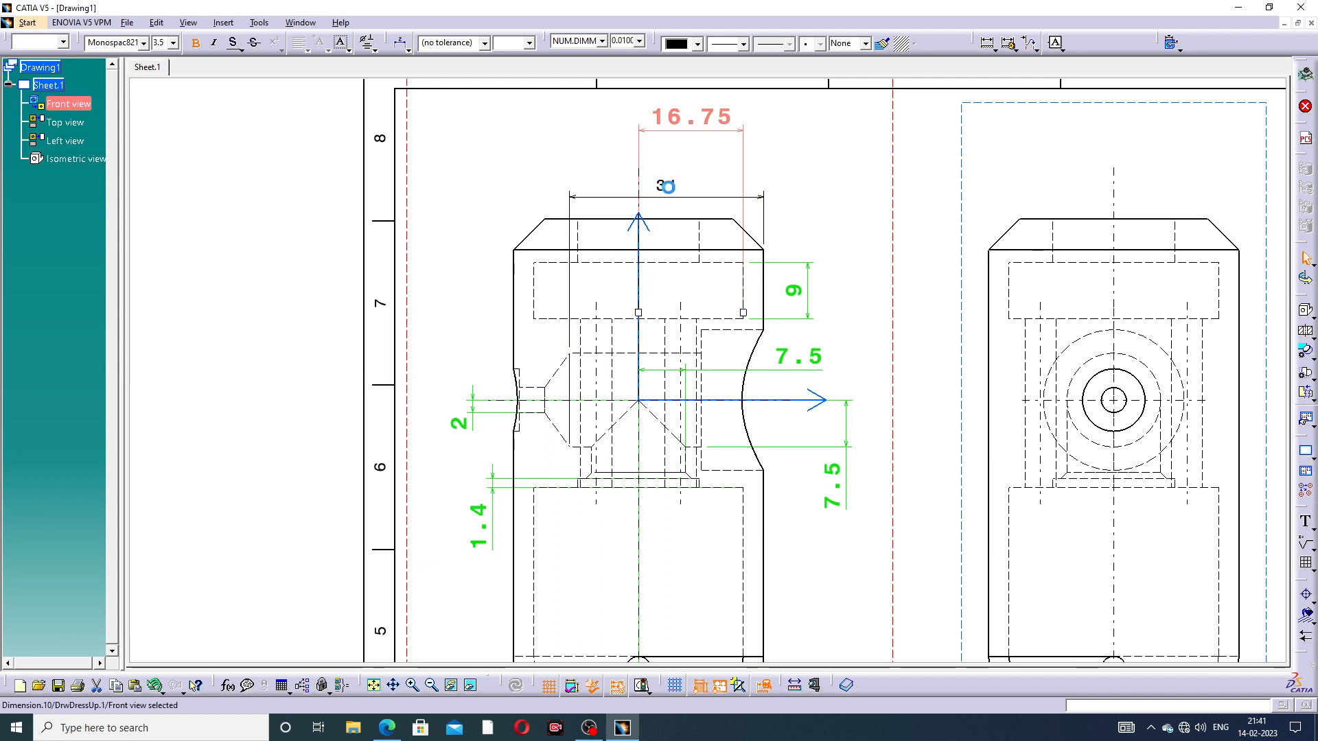
Raise the 31 dimension, and dimension the front view horizontally from the top bore's right edge to the body's right edge below it
left_click_drag(671, 193, 683, 171)
left_click(789, 176)
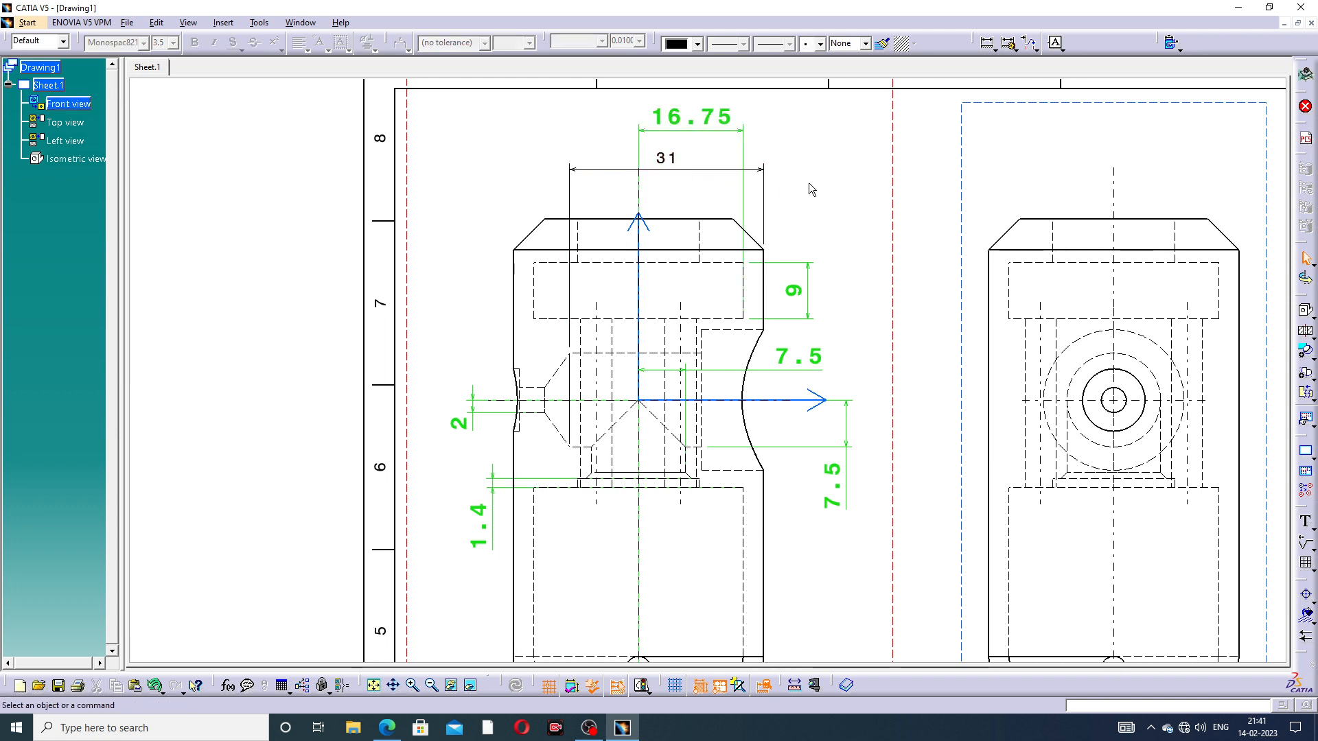
left_click(987, 43)
double_click(988, 43)
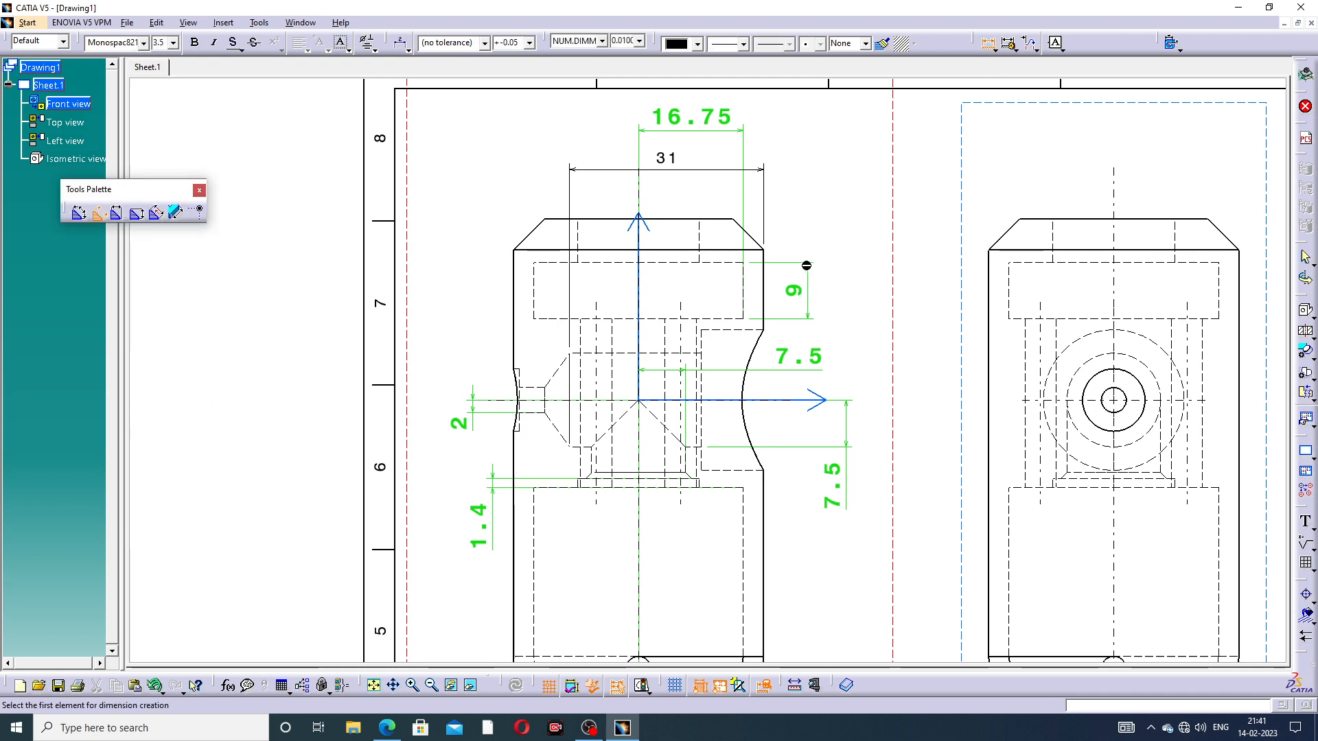
left_click(704, 241)
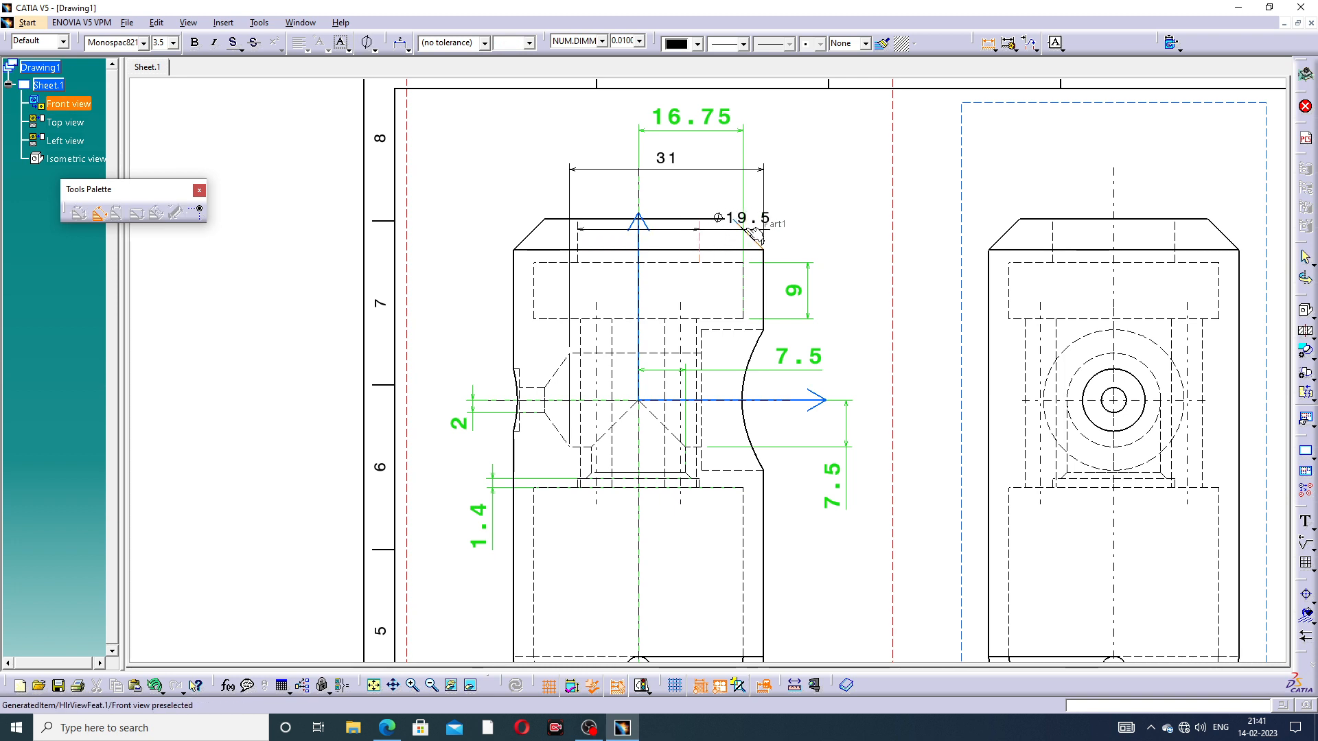
left_click(764, 276)
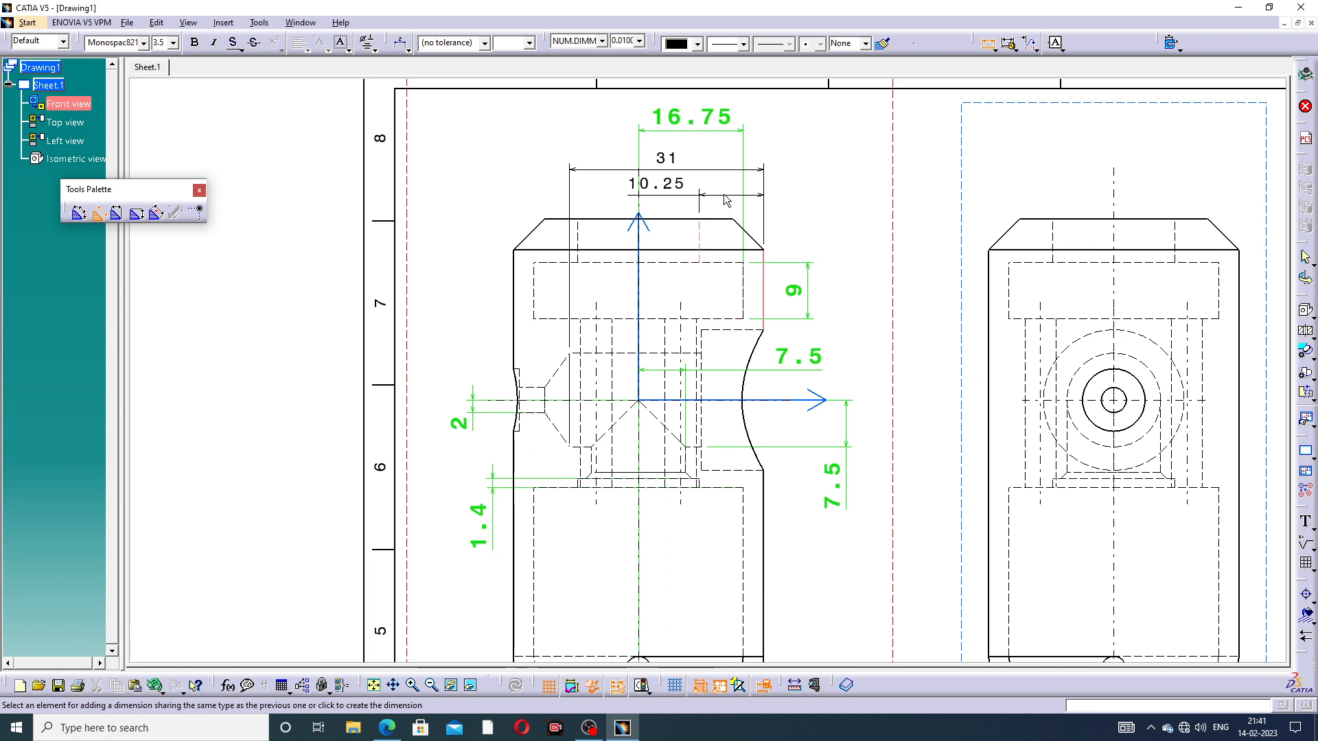
left_click(802, 201)
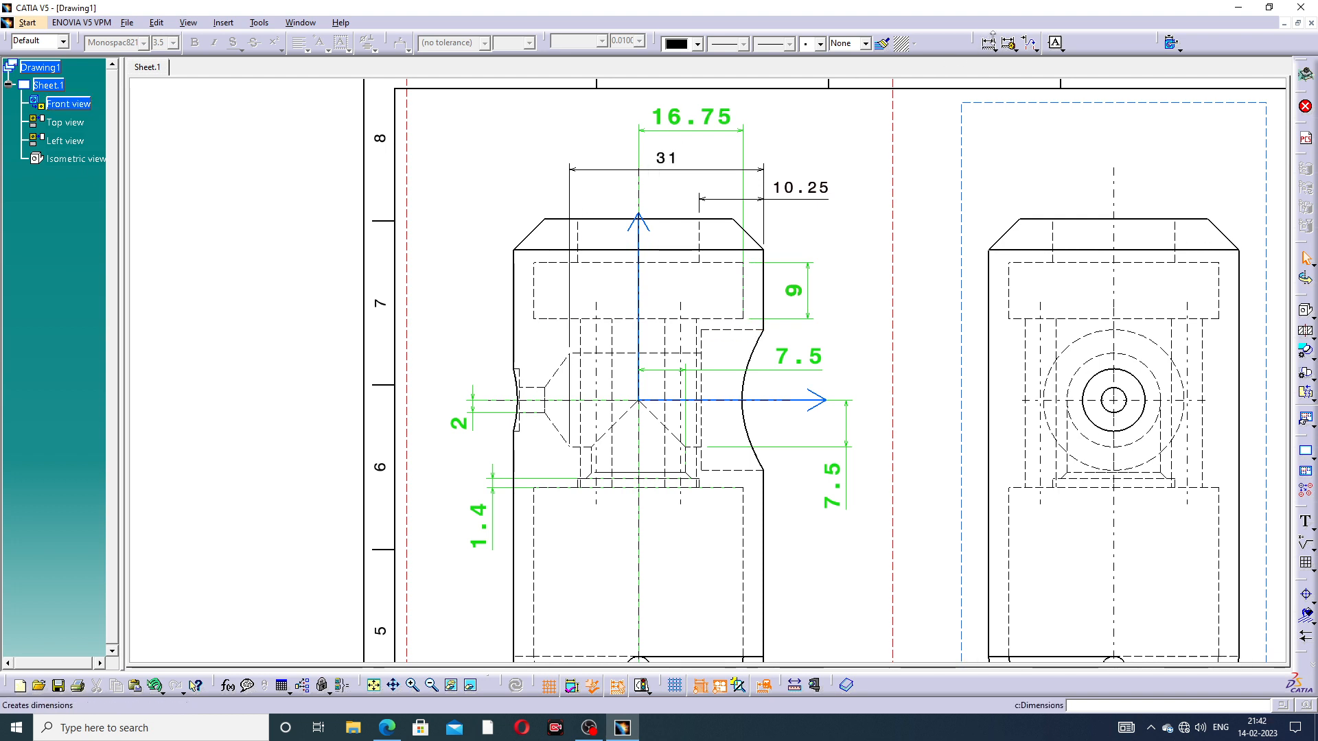
Dimension the front view vertically from the right side bore's upper edge to the horizontal axis, placed right of the body
left_click(989, 44)
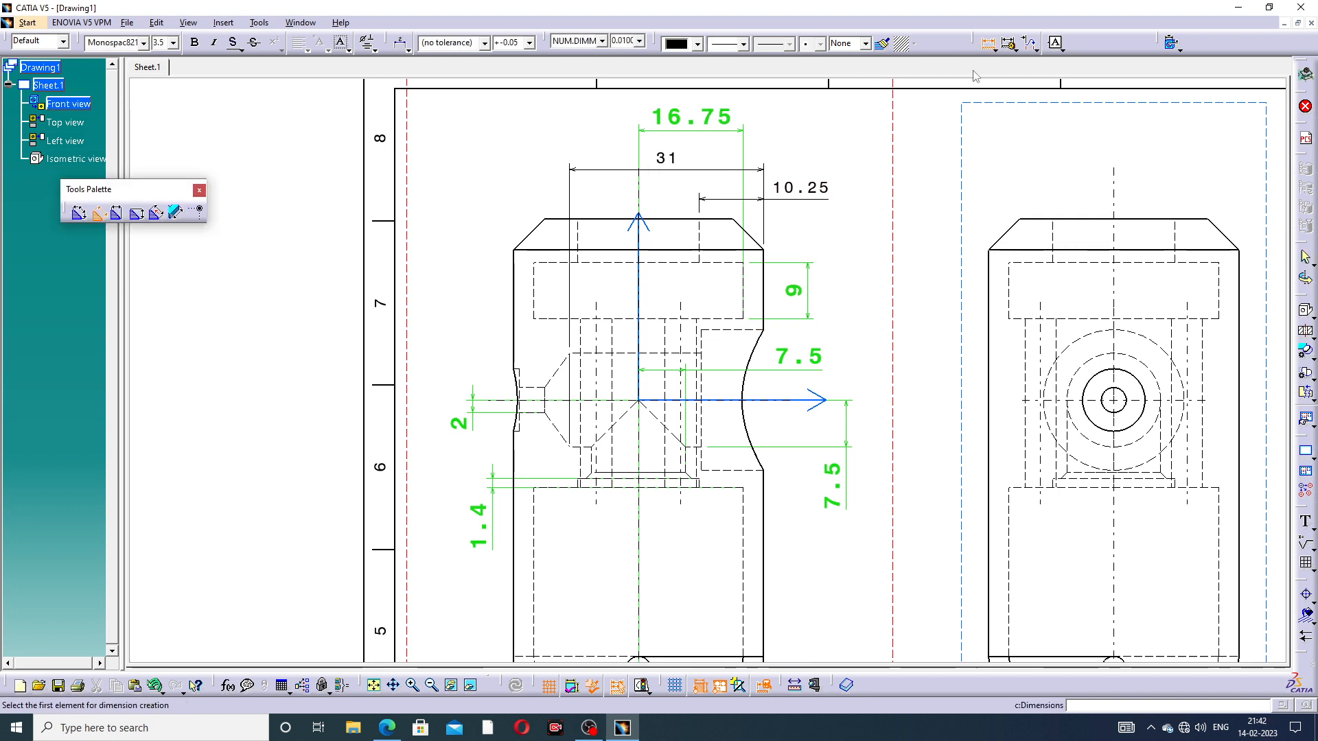
left_click(745, 334)
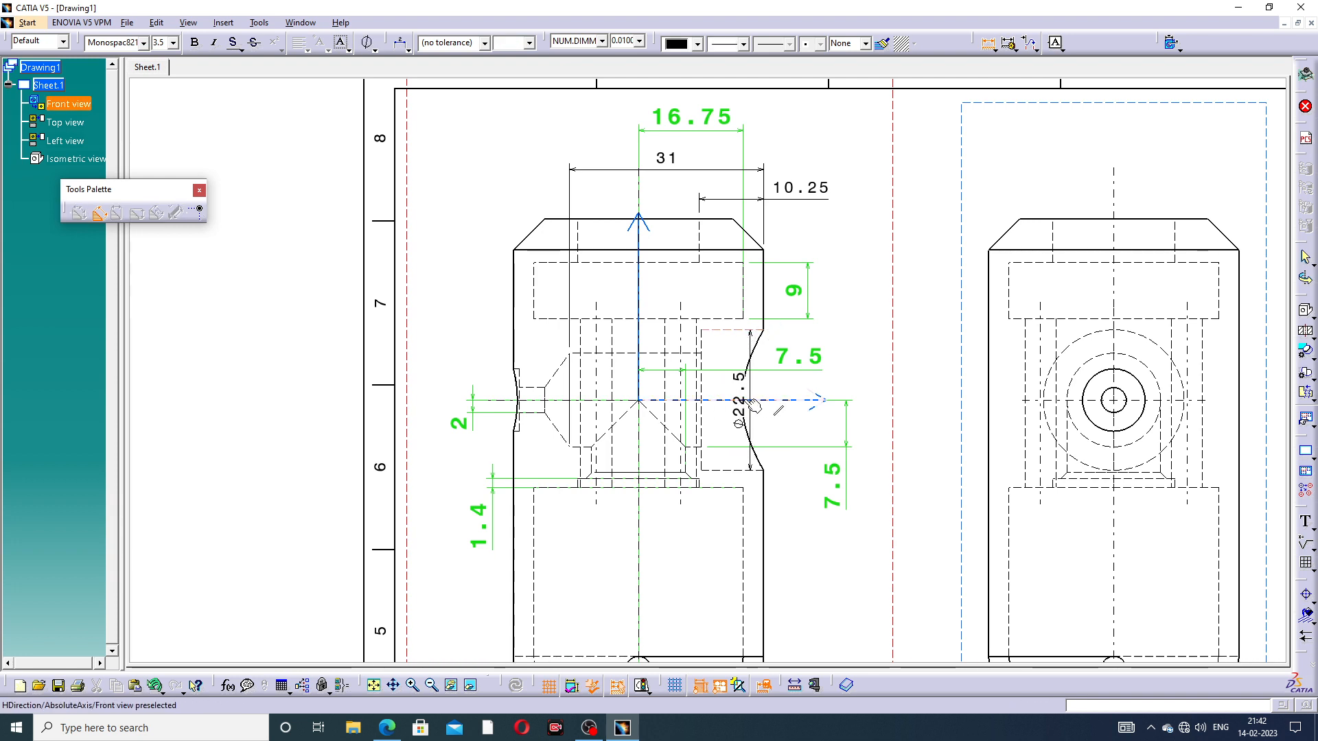
left_click(741, 401)
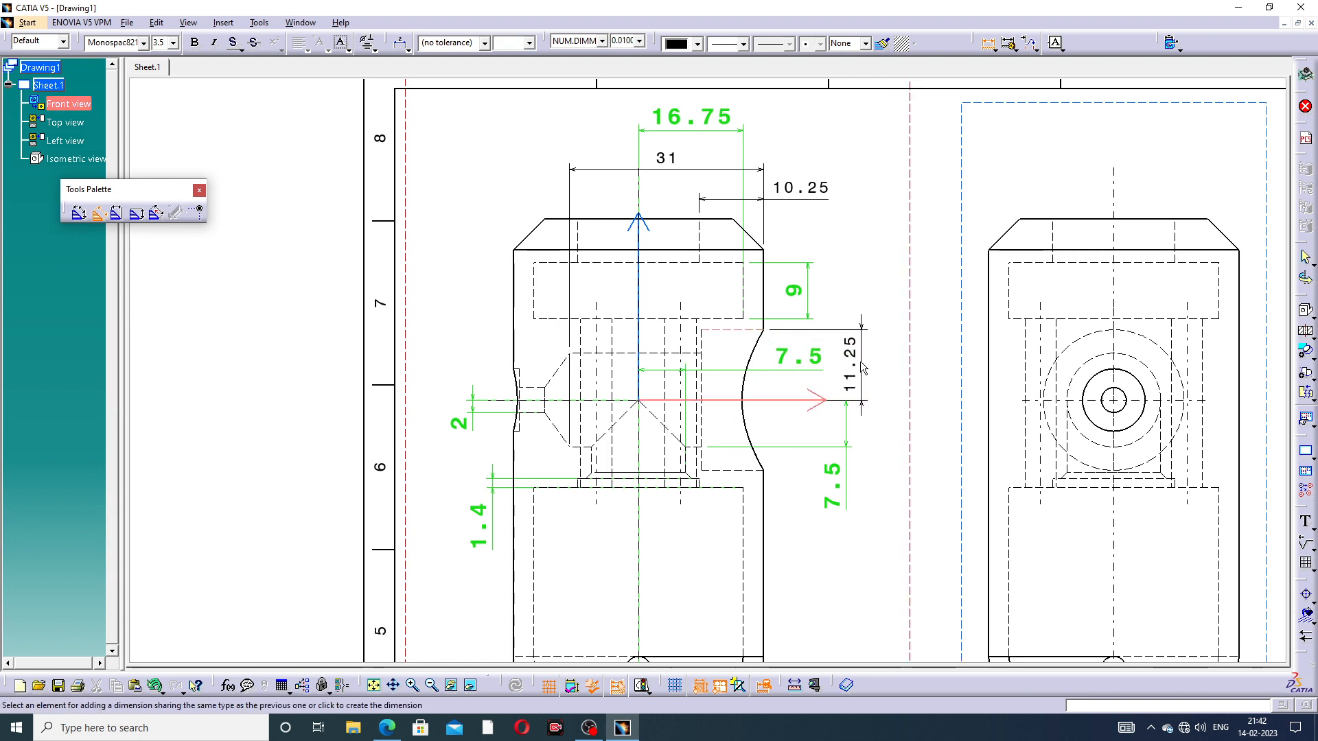
left_click(855, 355)
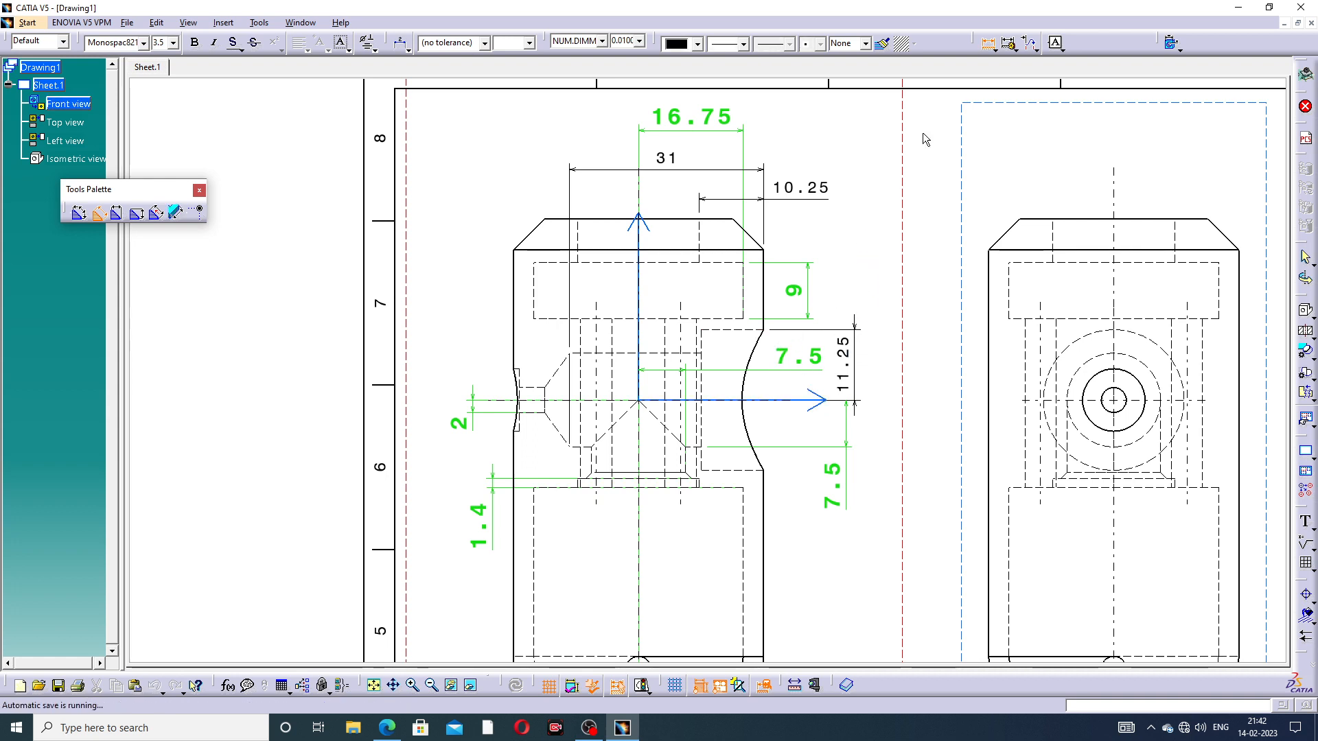
key("Escape")
Try different positions for the horizontal and vertical 7.5 dimensions of the front view
left_click_drag(800, 371, 603, 556)
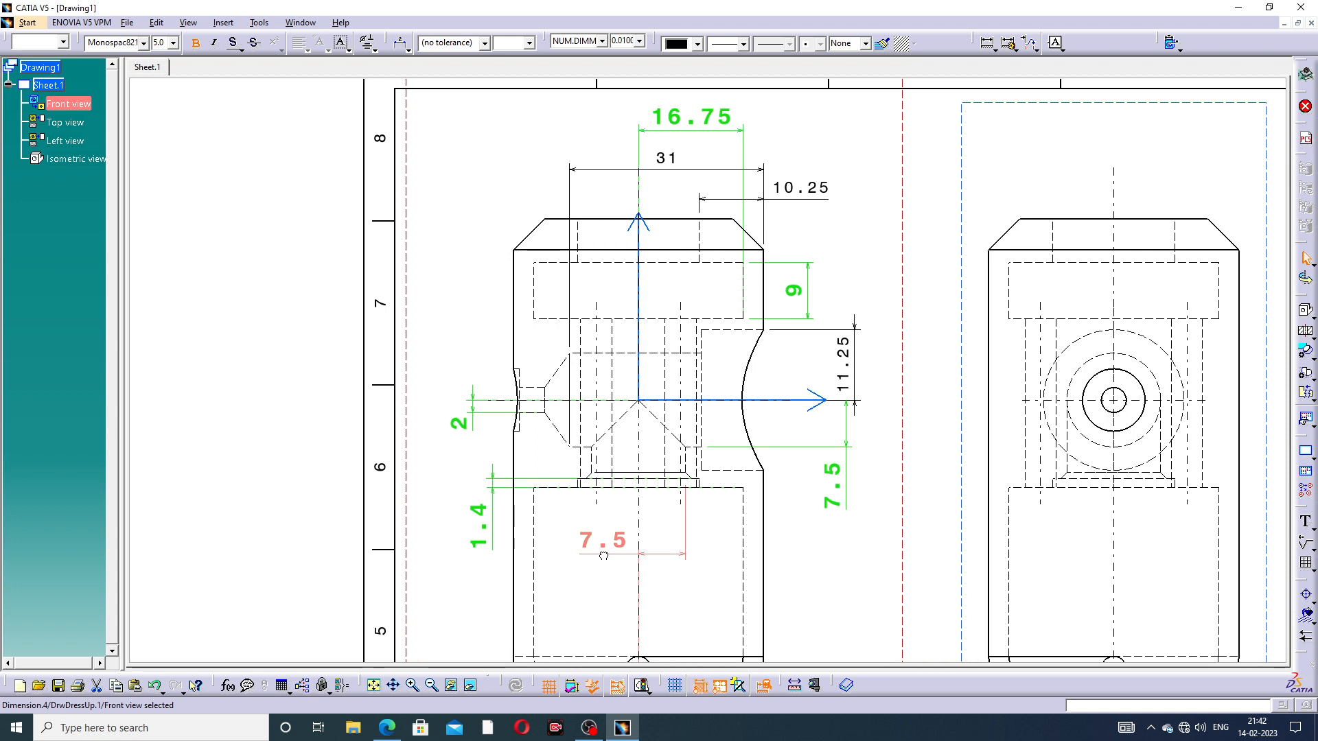
left_click(823, 536)
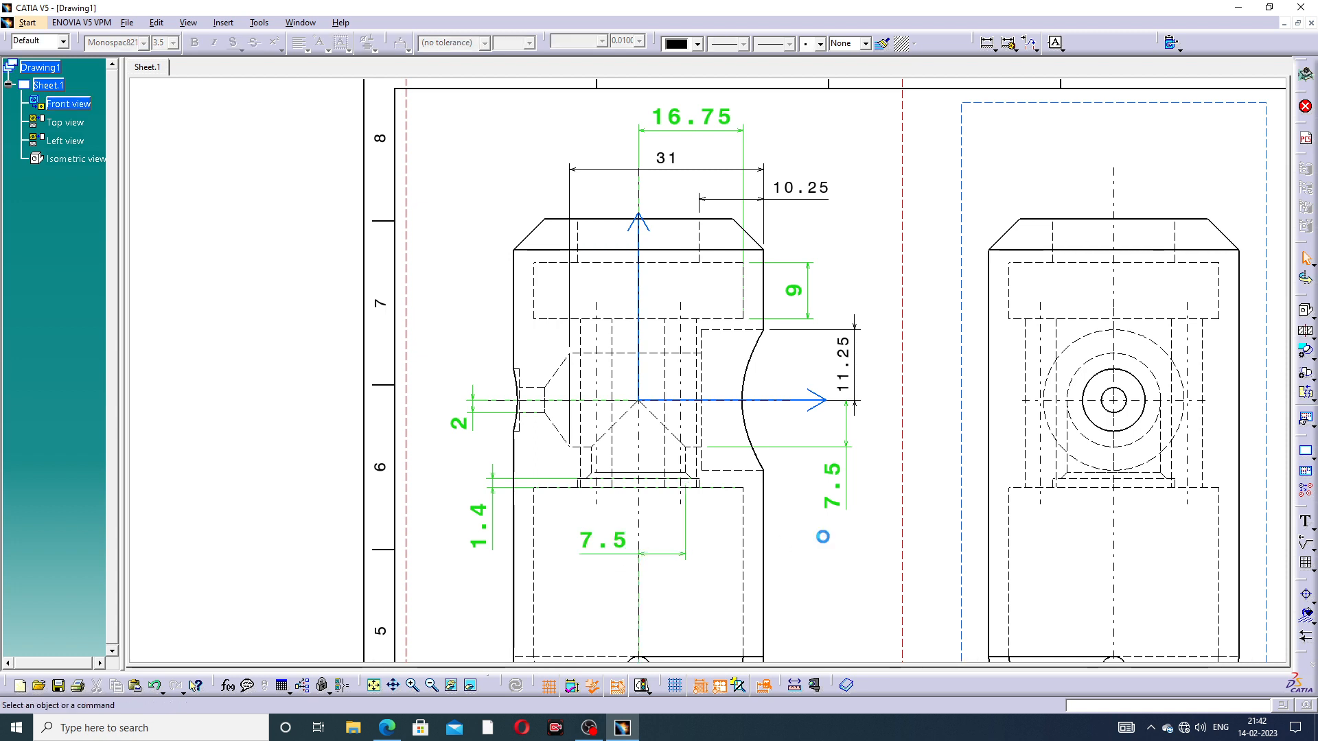
left_click_drag(679, 547, 800, 373)
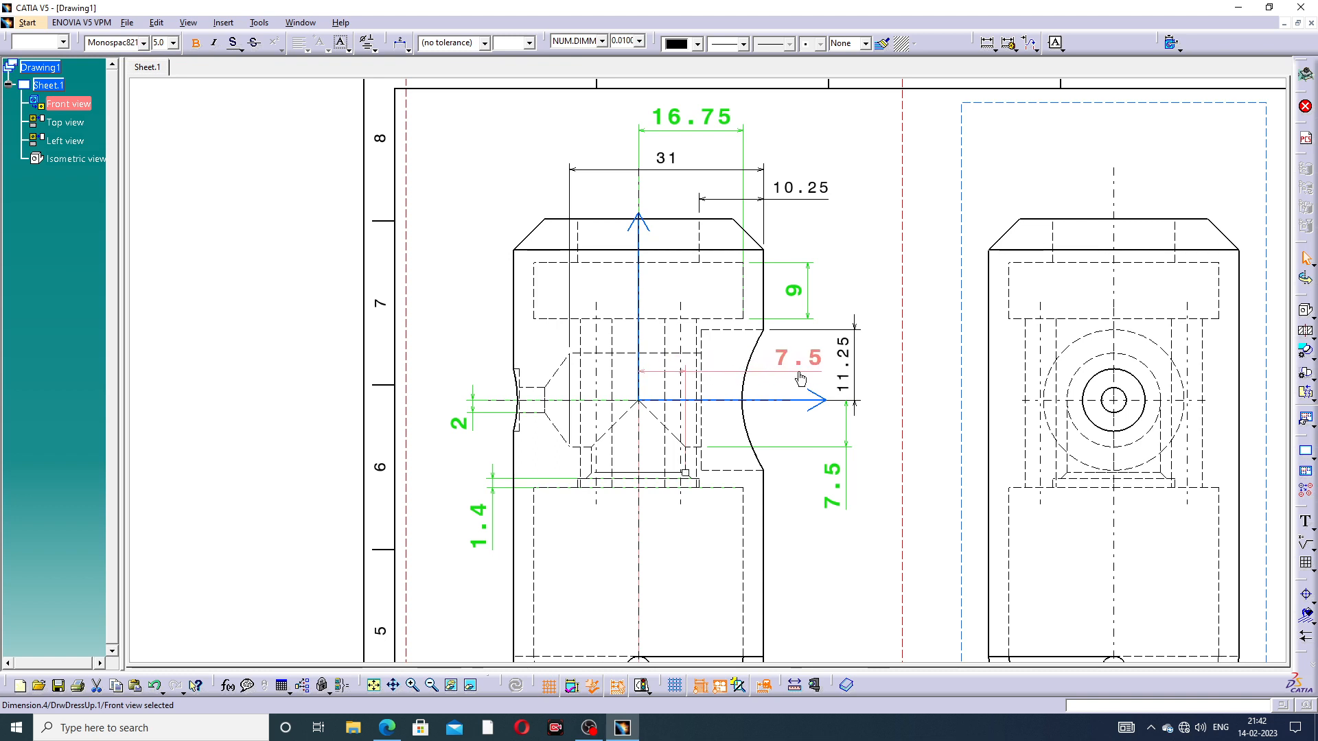
mouse_move(834, 489)
left_mouse_down()
mouse_move(723, 469)
mouse_move(808, 465)
mouse_move(829, 497)
left_mouse_up()
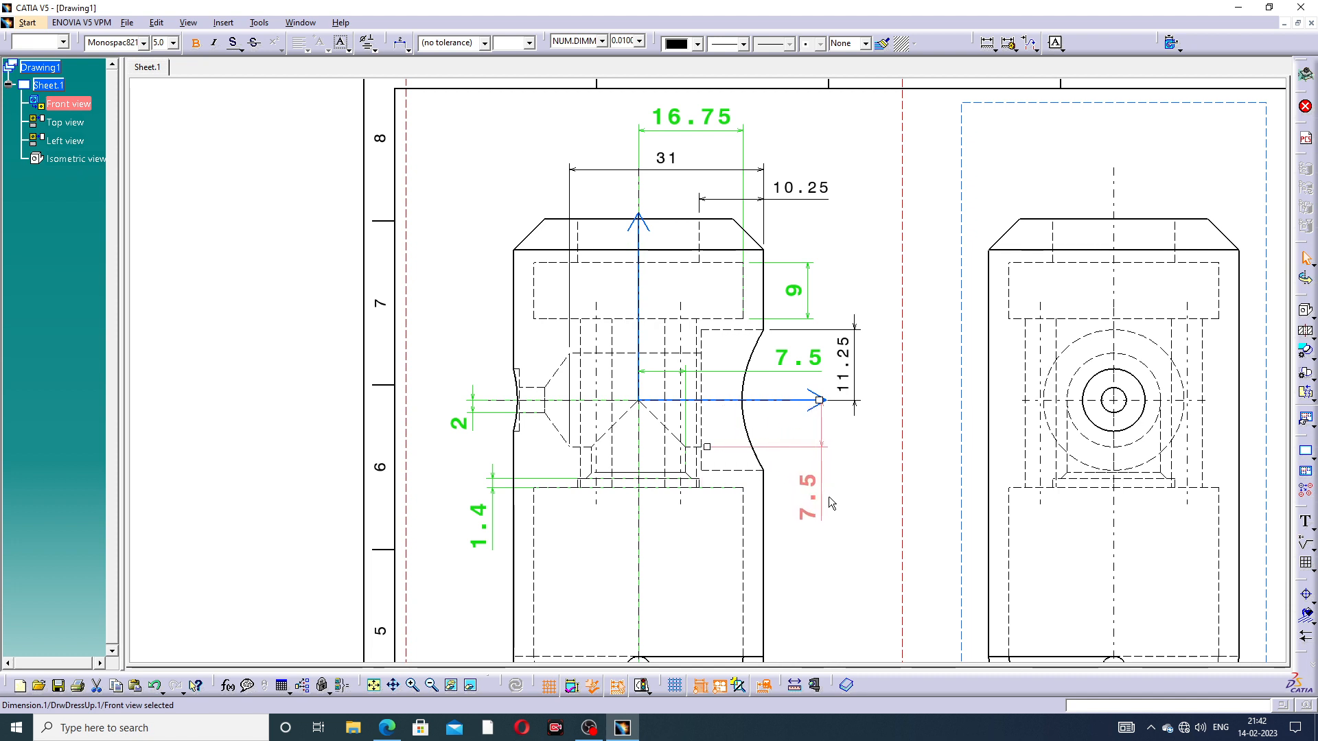
left_click(862, 472)
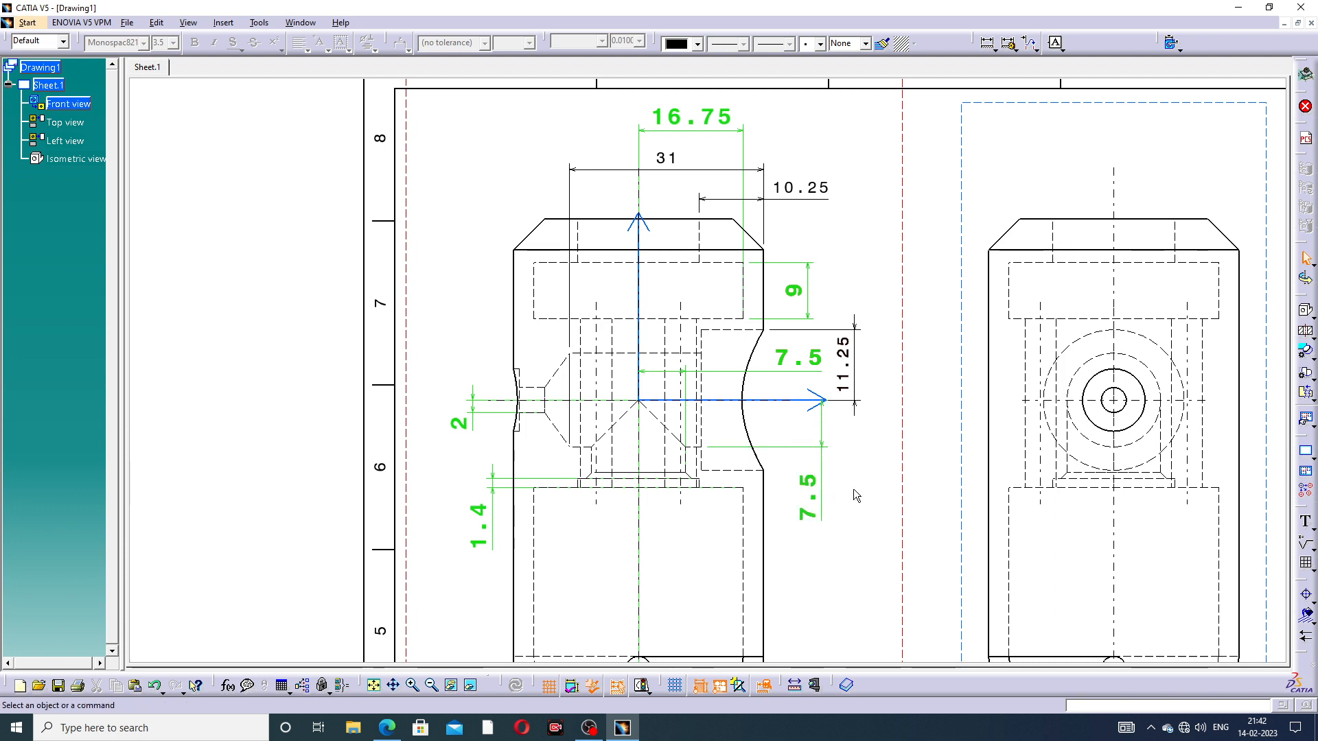
Delete the vertical 7.5 dimension and try moving the horizontal 7.5 dimension into the freed space beside the body
left_click(807, 485)
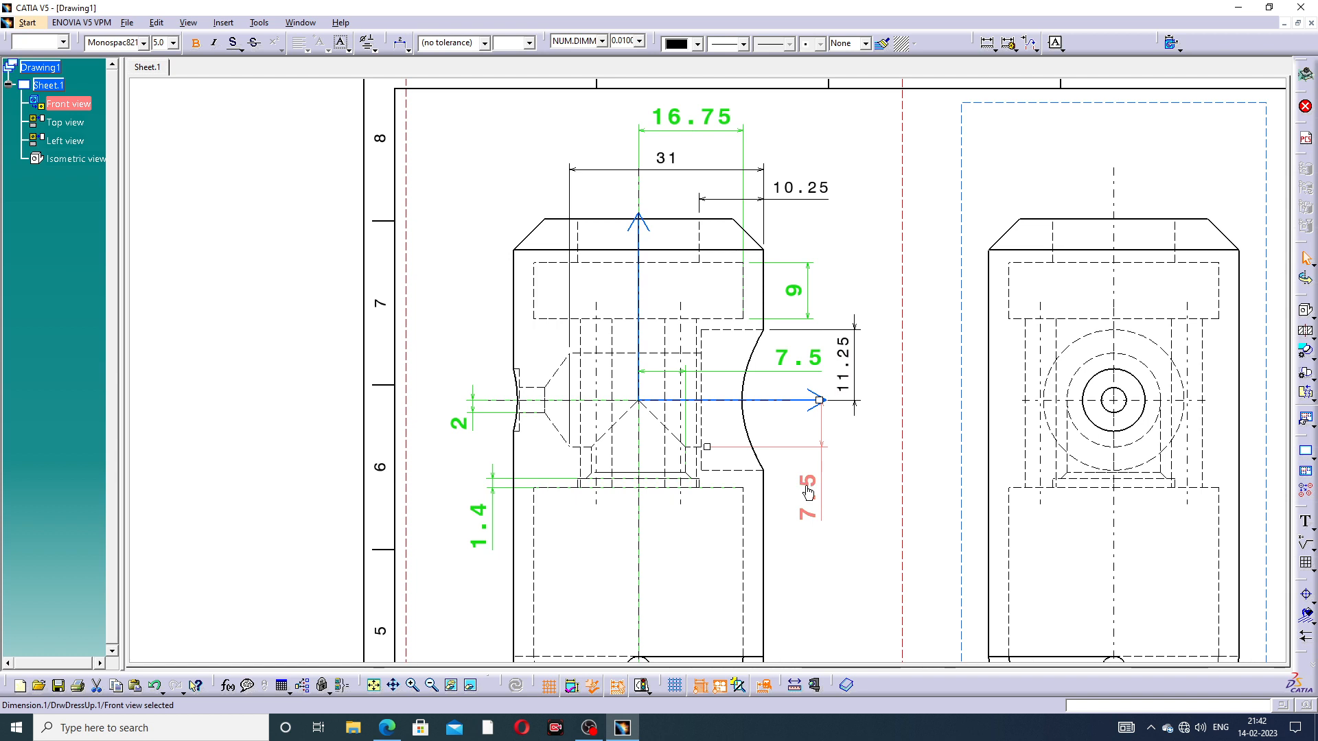
key("Delete")
left_click_drag(798, 359, 821, 462)
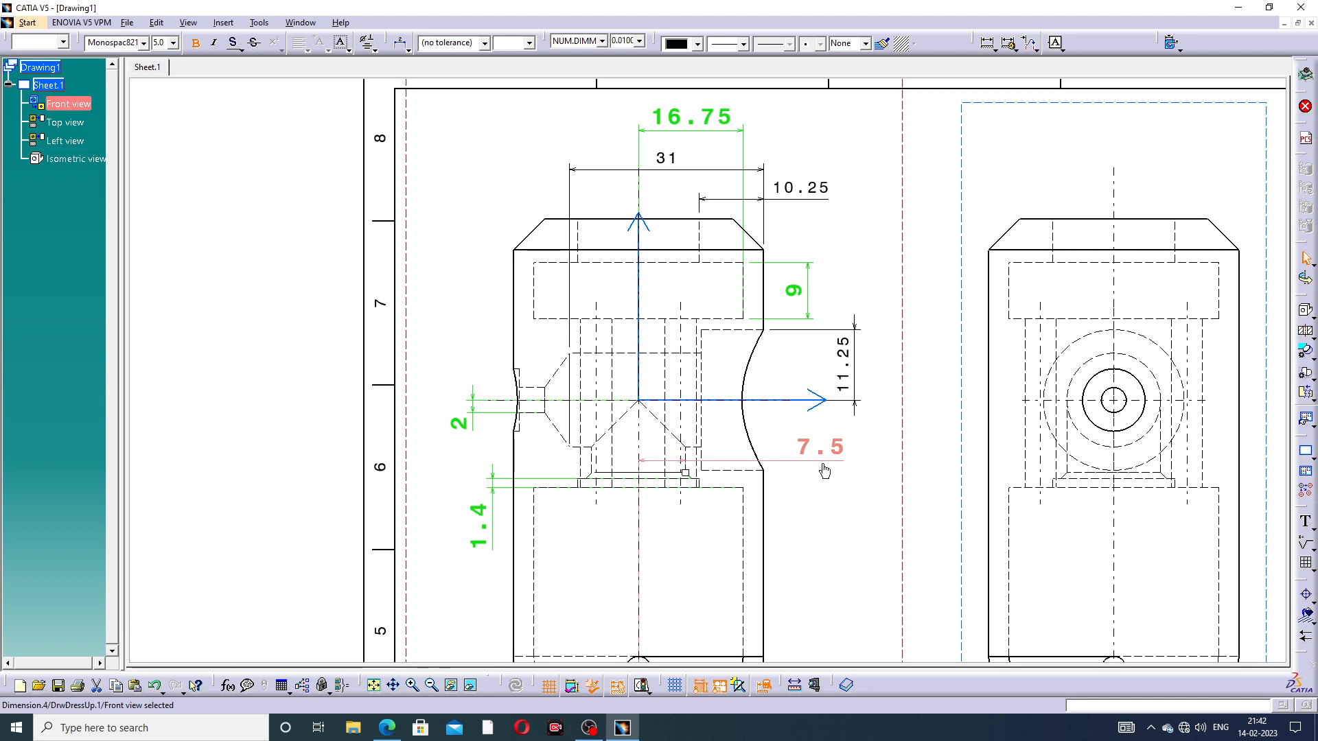
left_click(822, 501)
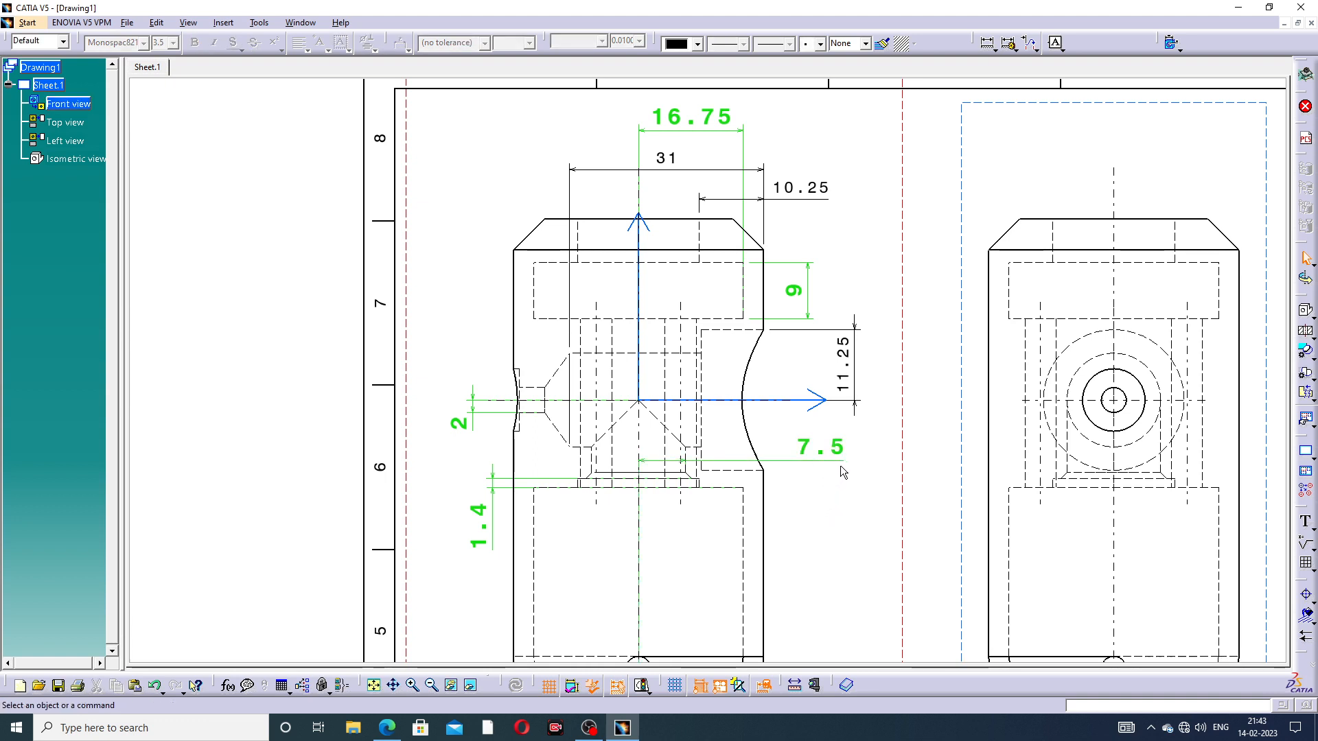
left_click_drag(832, 450, 790, 378)
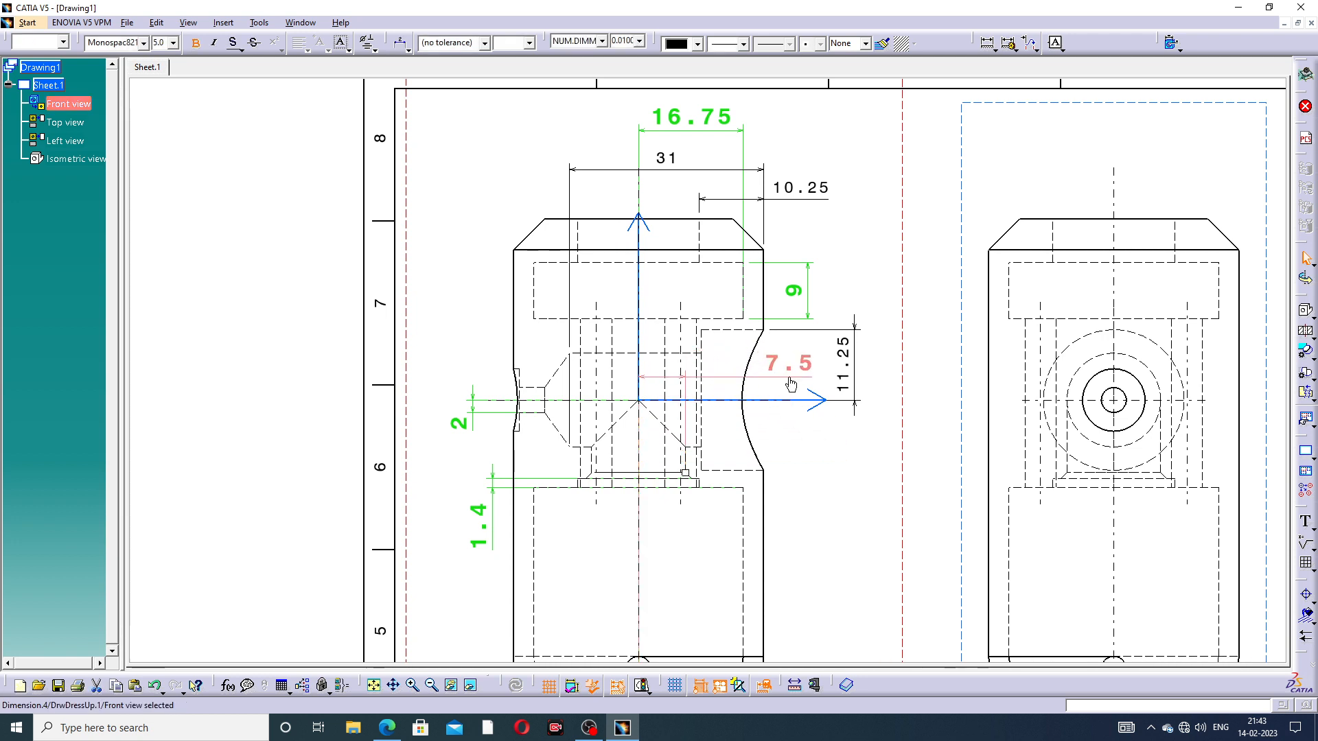
key("Escape")
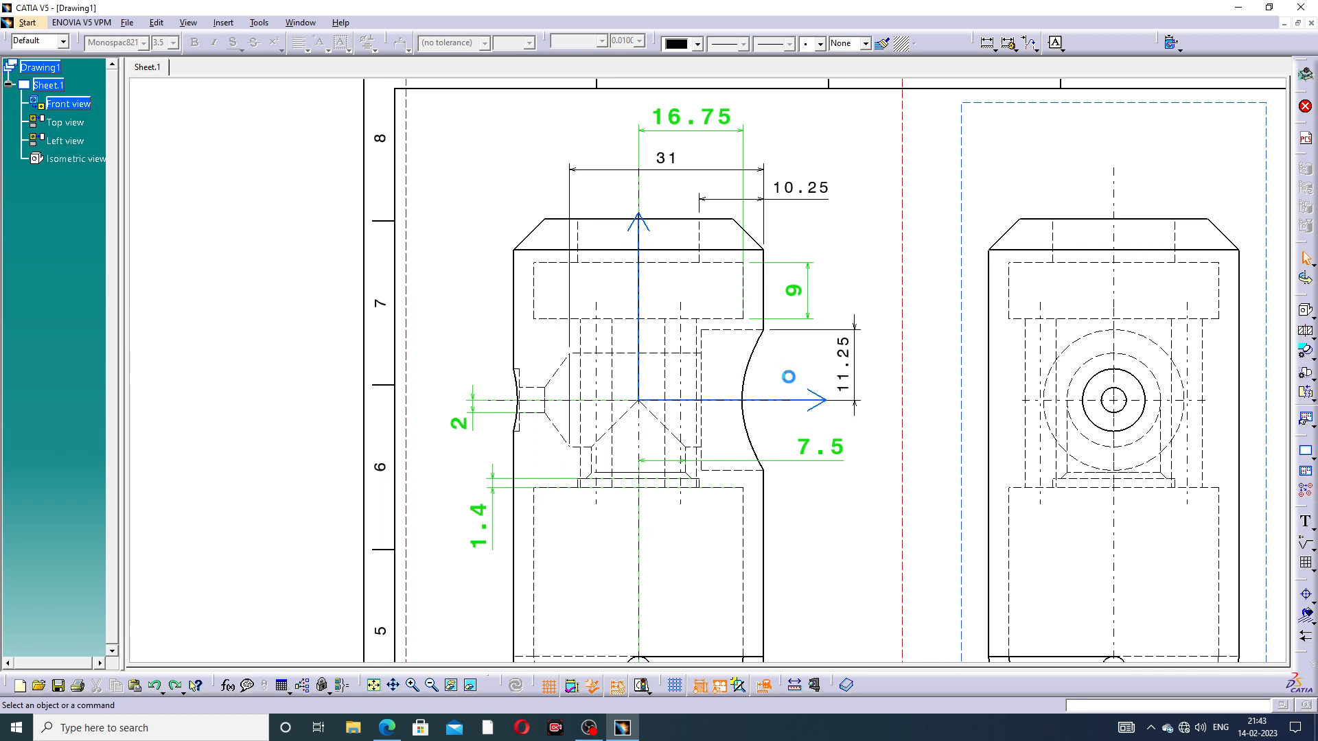
Undo the deletion of the vertical 7.5 dimension and the preceding moves of both 7.5 dimensions
key("ctrl+z")
key("ctrl+z")
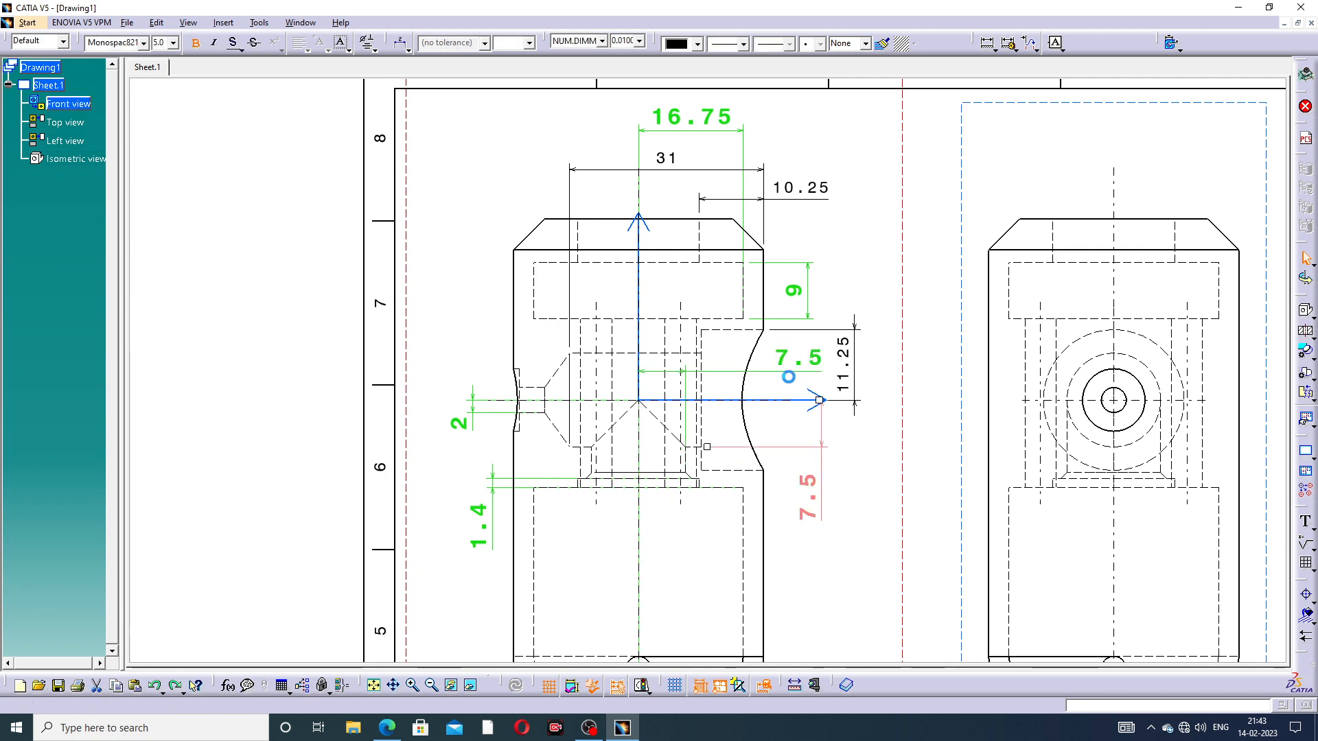
key("ctrl+z")
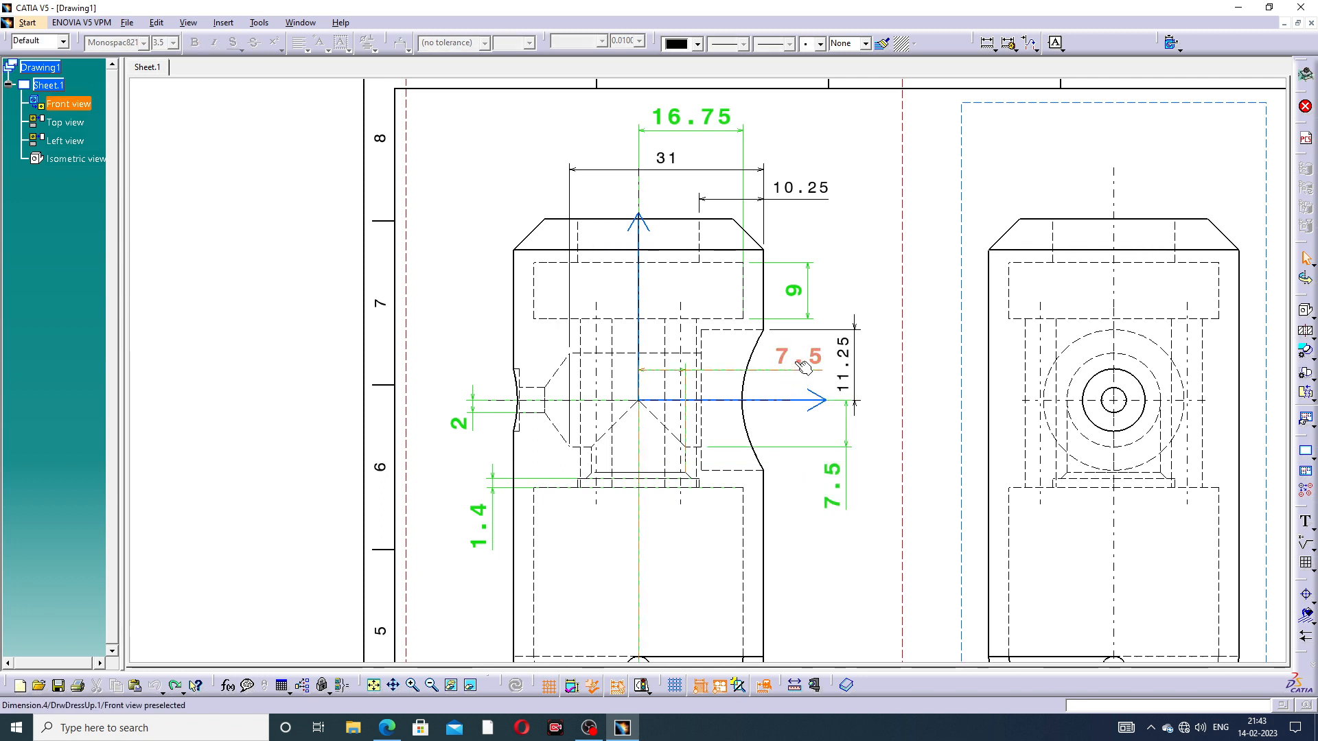
Delete the horizontal 7.5 dimension and arrange the vertical 7.5 and 11.25 dimensions side by side, with 7.5 nearer the body
left_click_drag(803, 366, 816, 534)
key("Delete")
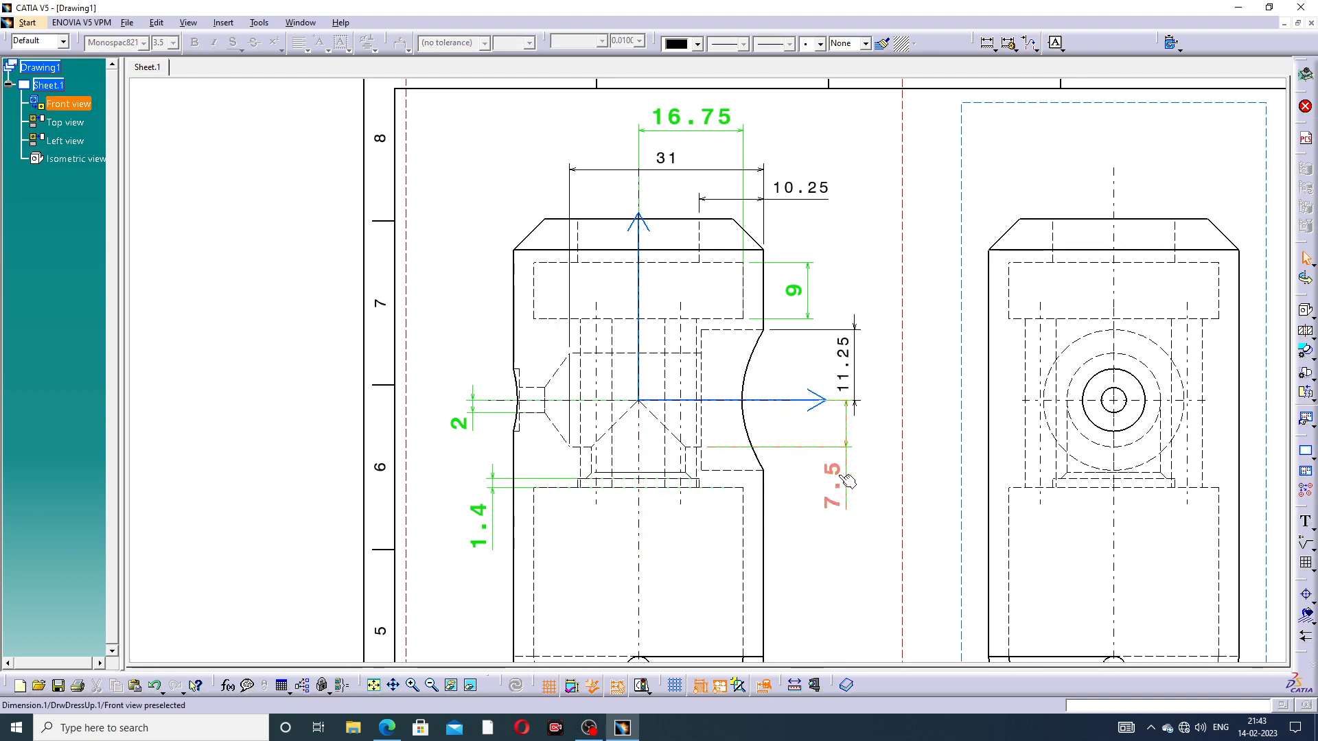
left_click_drag(847, 427, 796, 372)
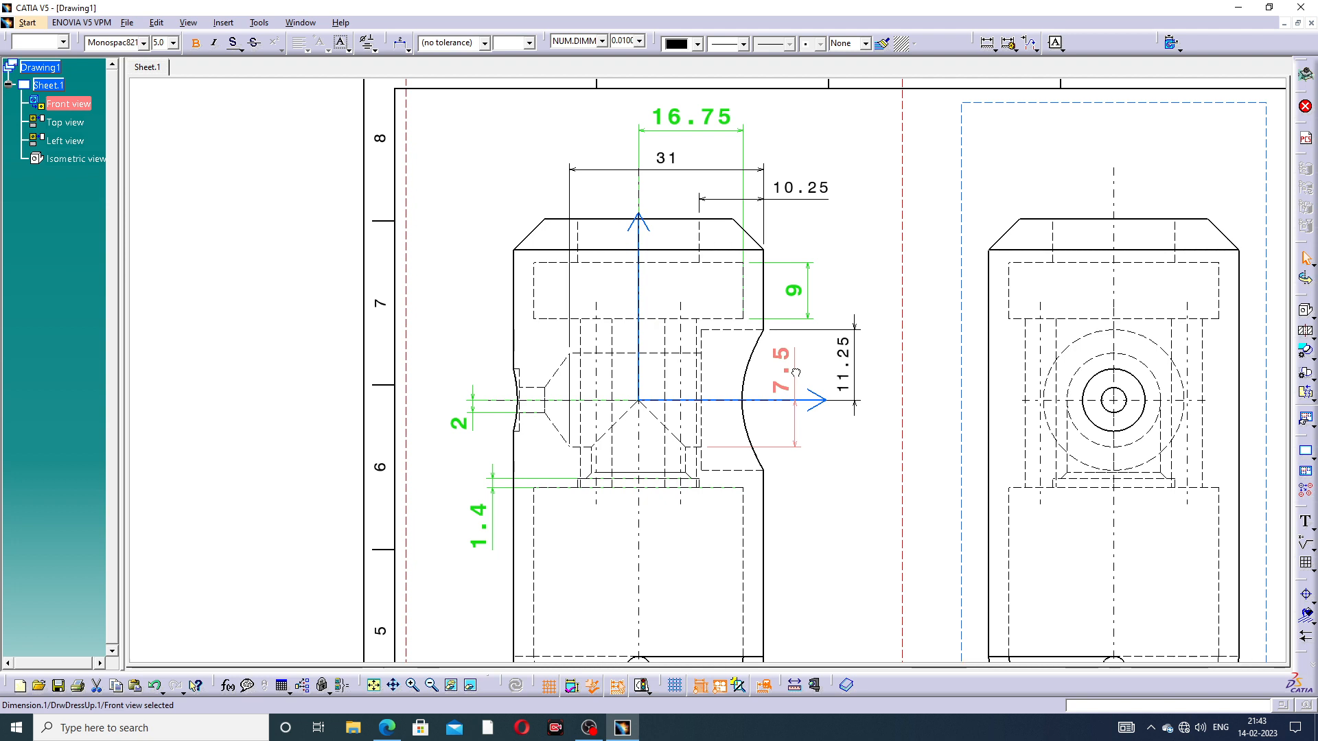
left_click(830, 501)
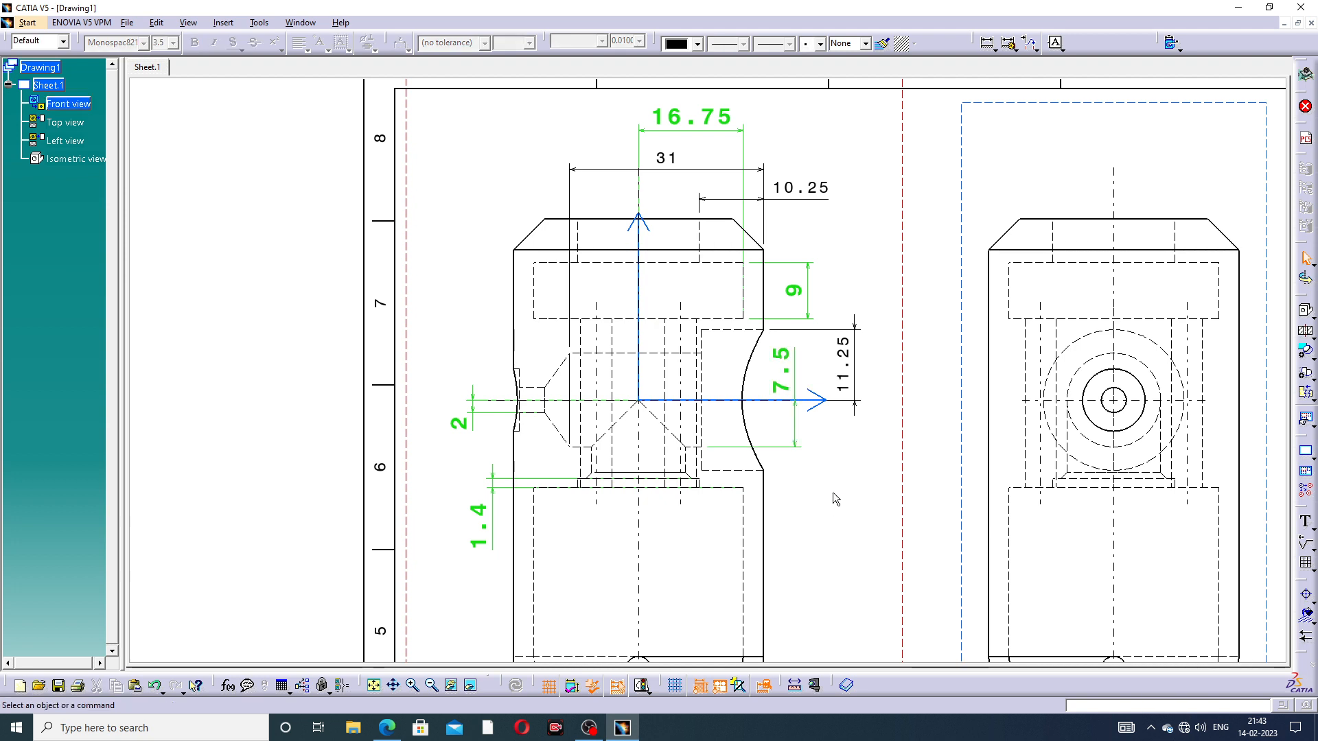
left_click_drag(858, 368, 861, 367)
left_click(862, 479)
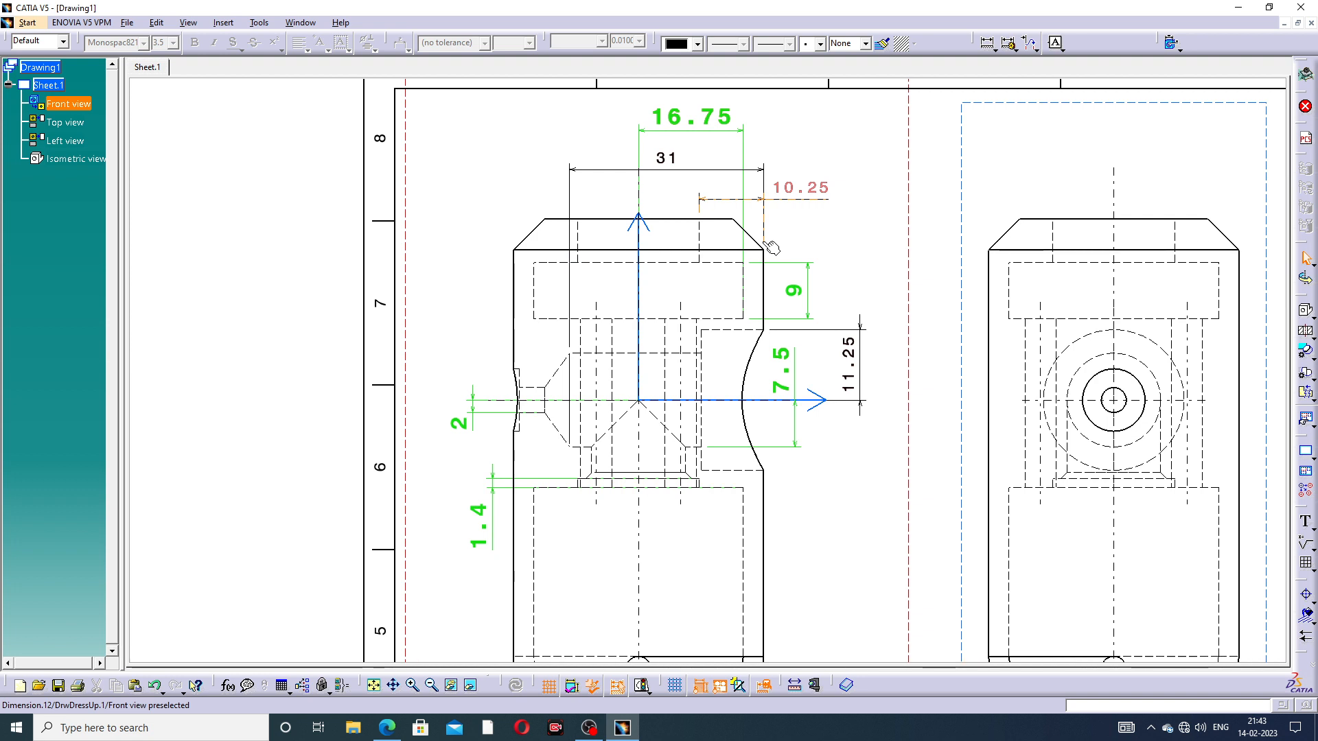
Dimension the front view horizontally from the top bore's left edge to the vertical centre axis, with the text above the upper left corner
double_click(762, 196)
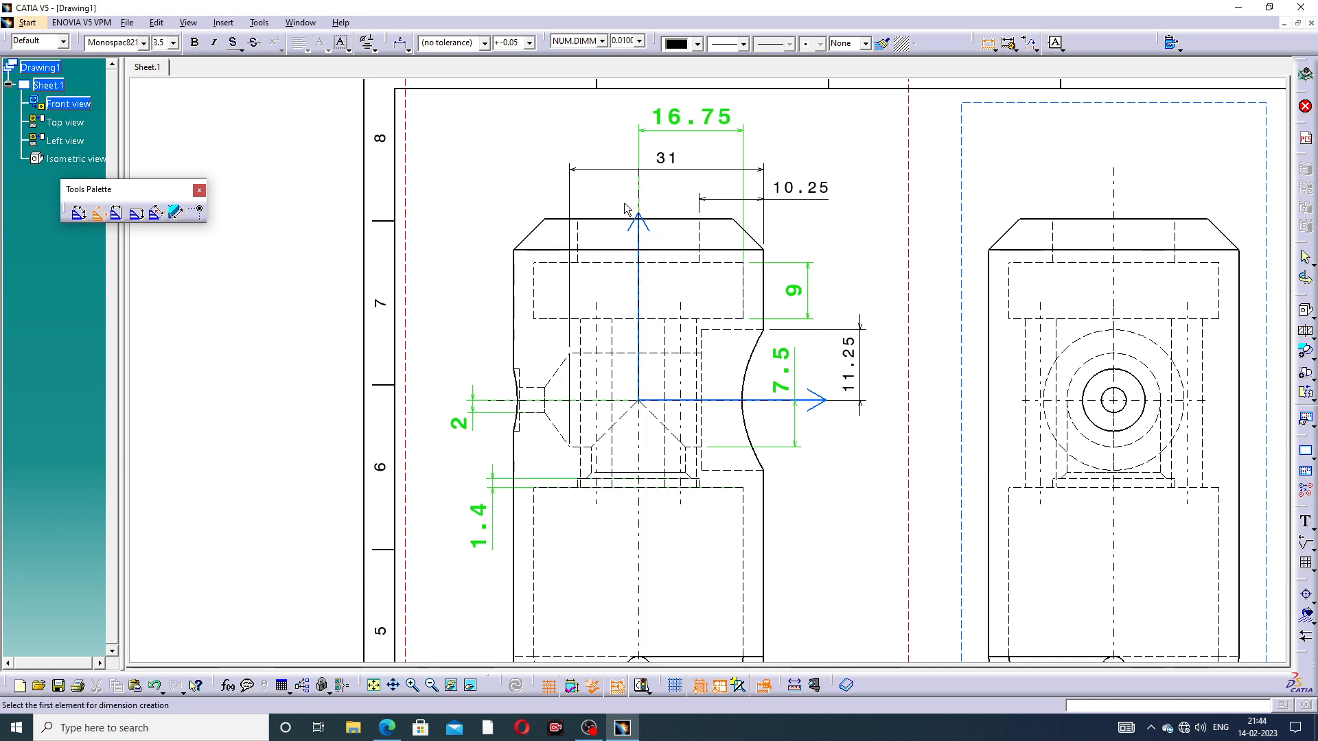
left_click(583, 241)
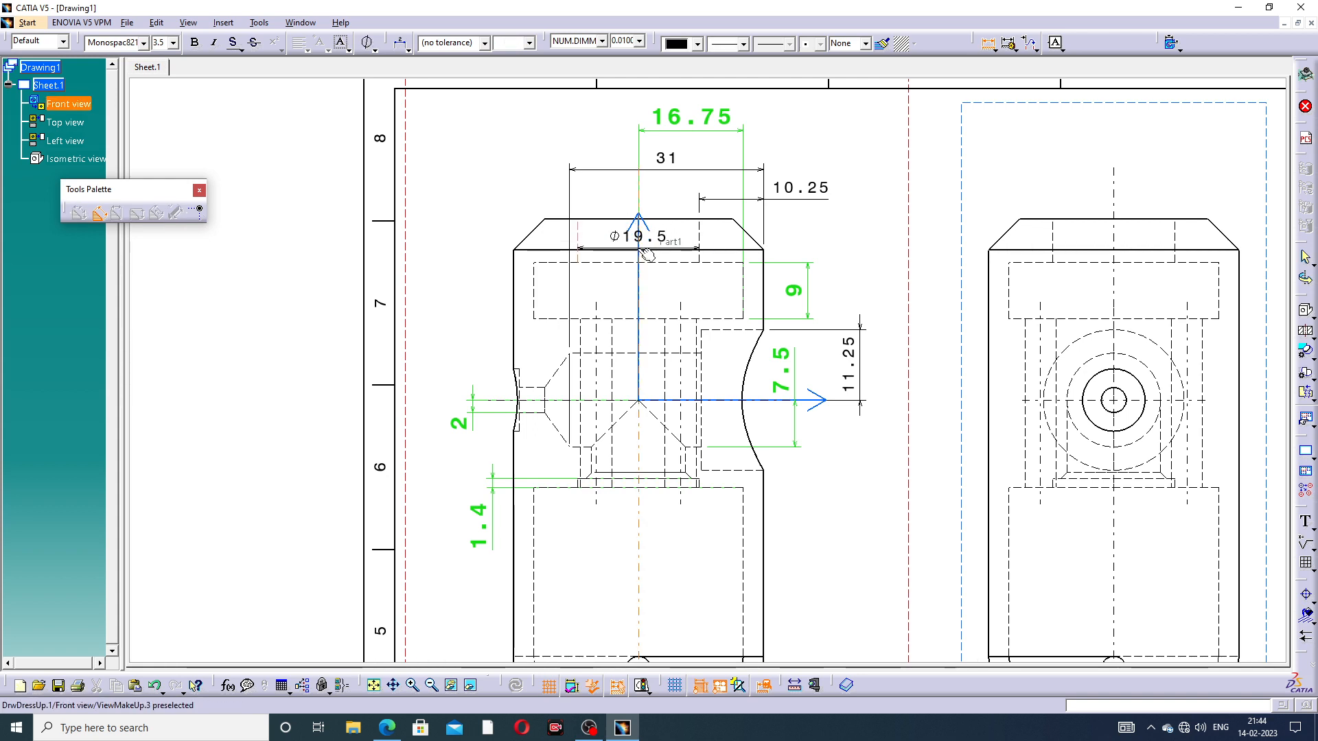
left_click(640, 242)
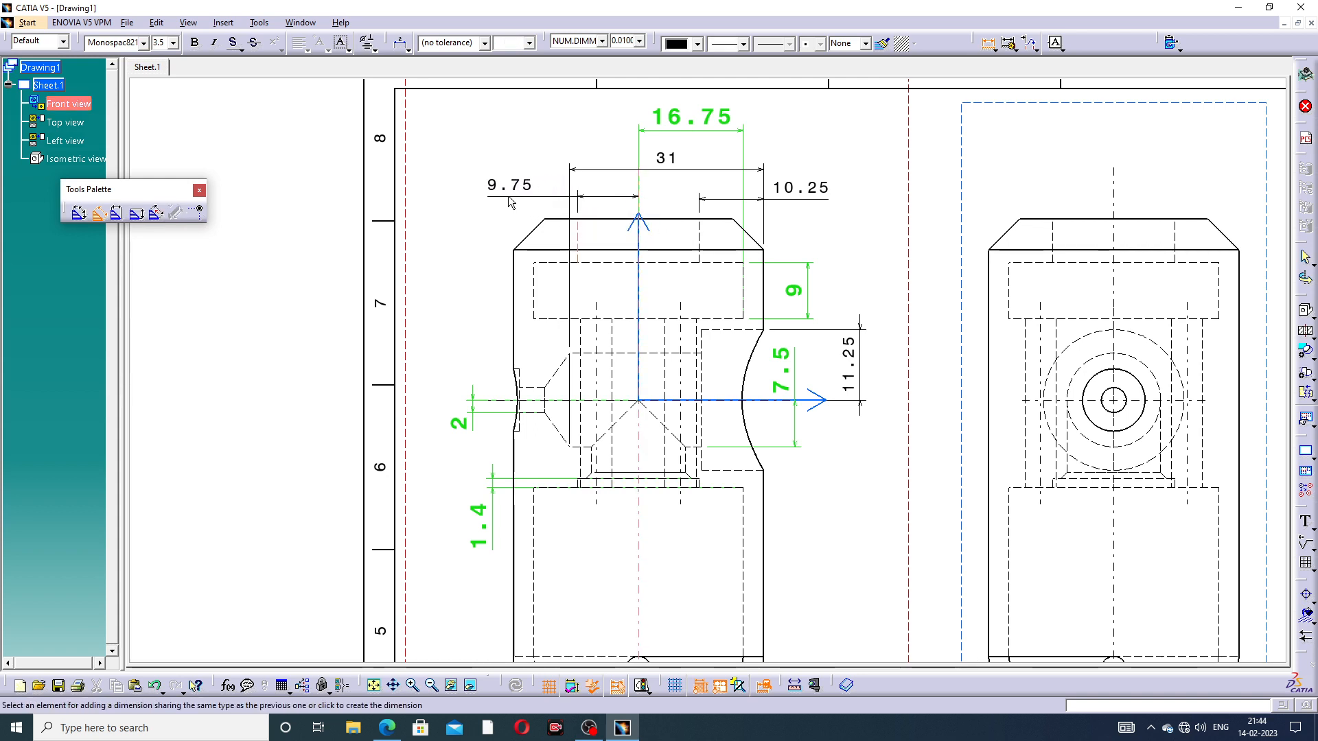
left_click(510, 201)
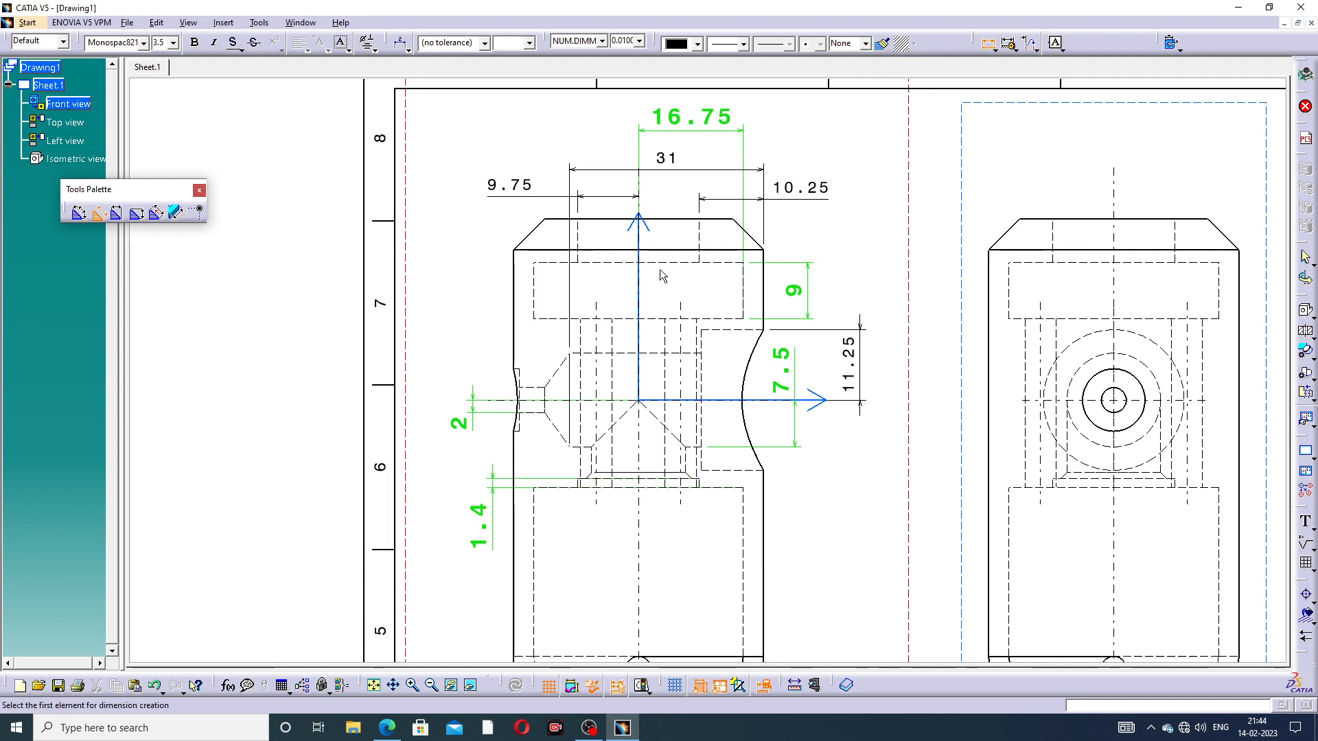
Dimension the front view vertically from the body's top edge to the upper inner recess's lower edge, placed left of the body
left_click(557, 319)
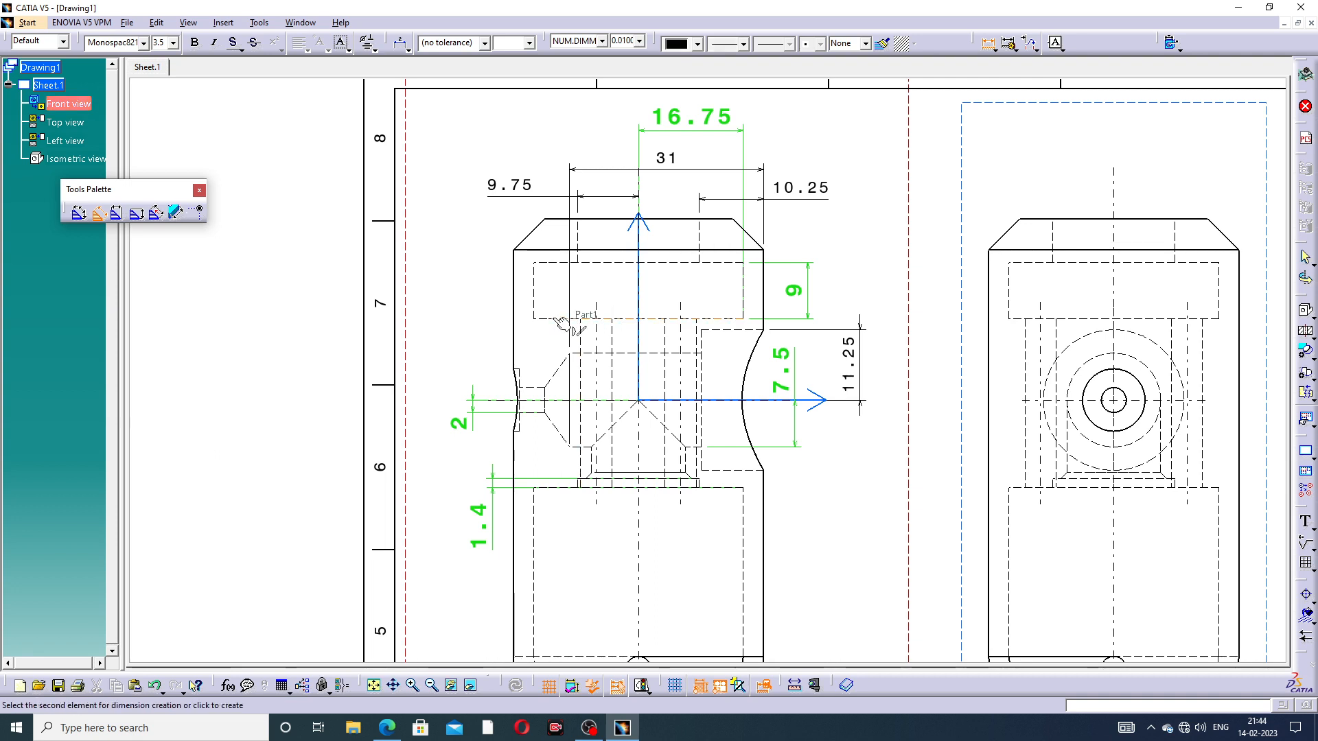
left_click(626, 219)
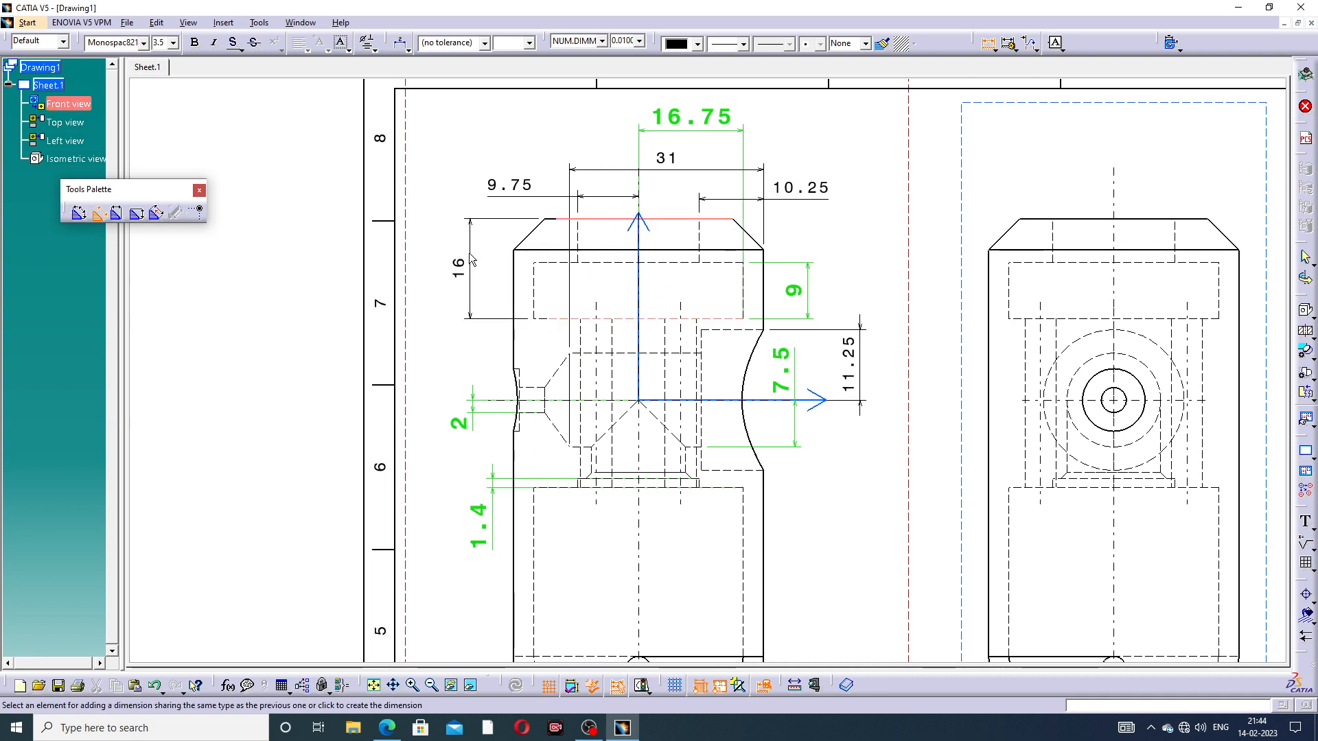
left_click(460, 262)
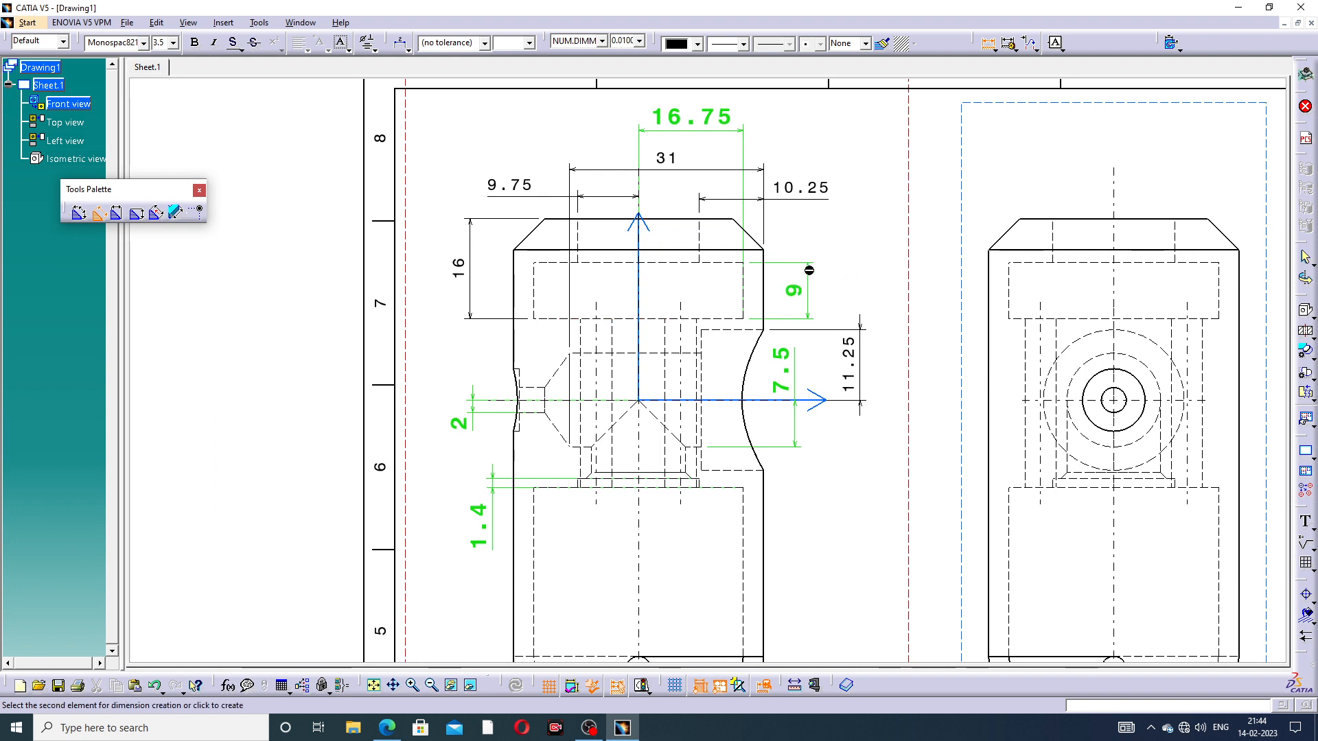
key("Escape")
Move the 9 dimension to the left of the front view and shift the 16 dimension farther outward beside it
left_click_drag(814, 293, 439, 266)
left_click(798, 240)
left_click(500, 288)
left_click(841, 281)
left_click(454, 267)
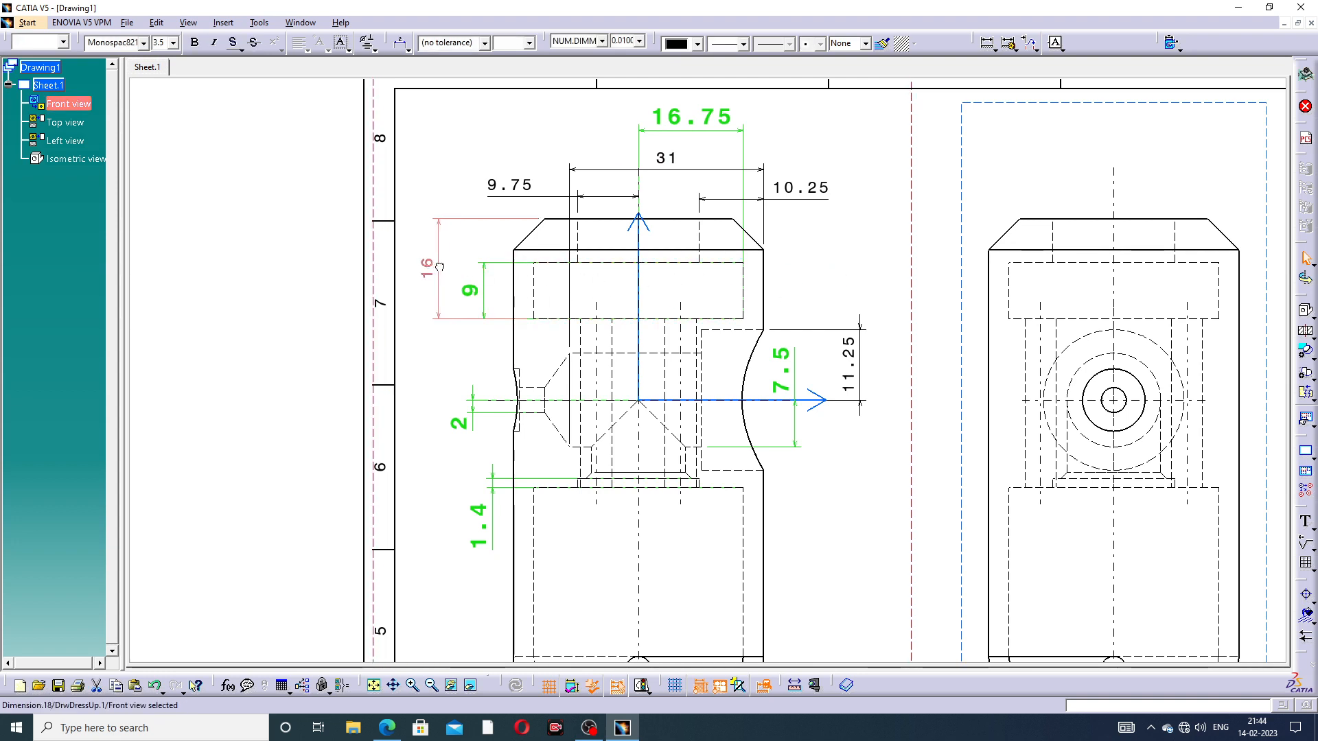
left_click(792, 230)
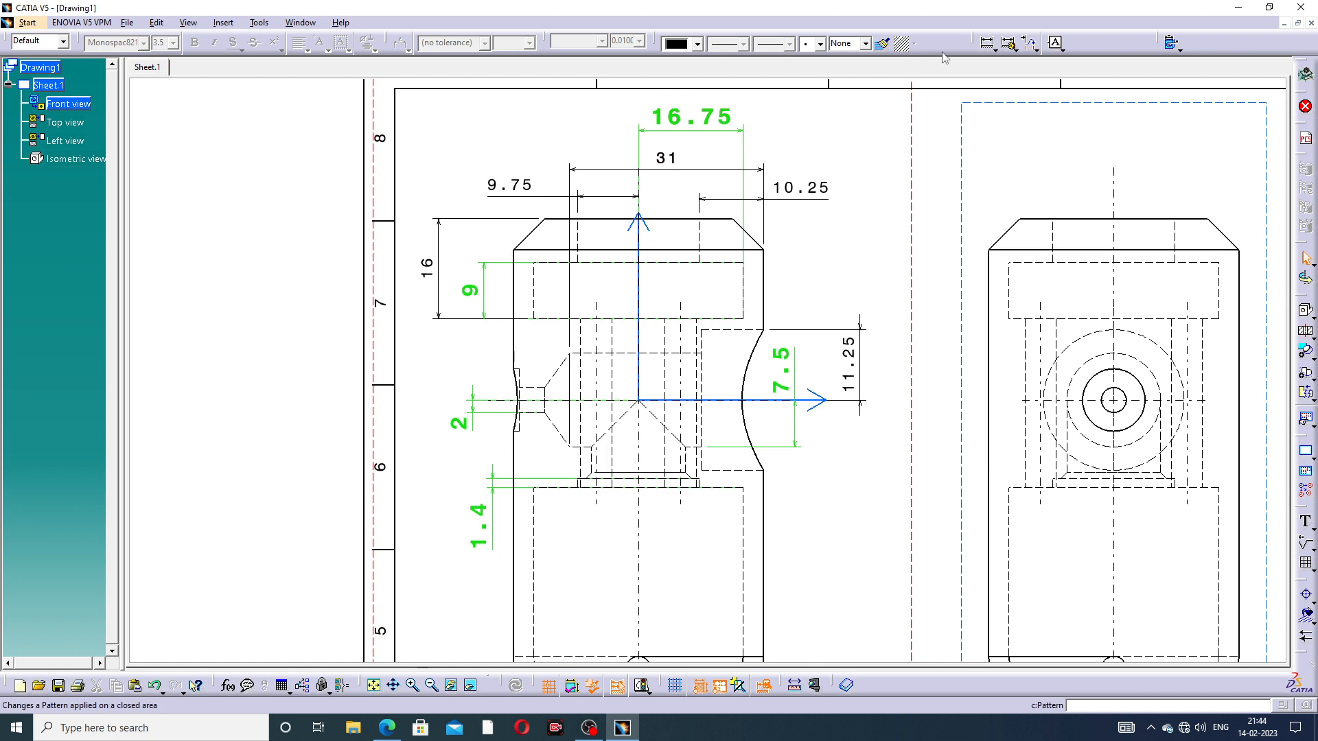
Dimension the front view horizontally from the body's left edge to the small left bore's inner end, with the text outside the body
left_click(990, 44)
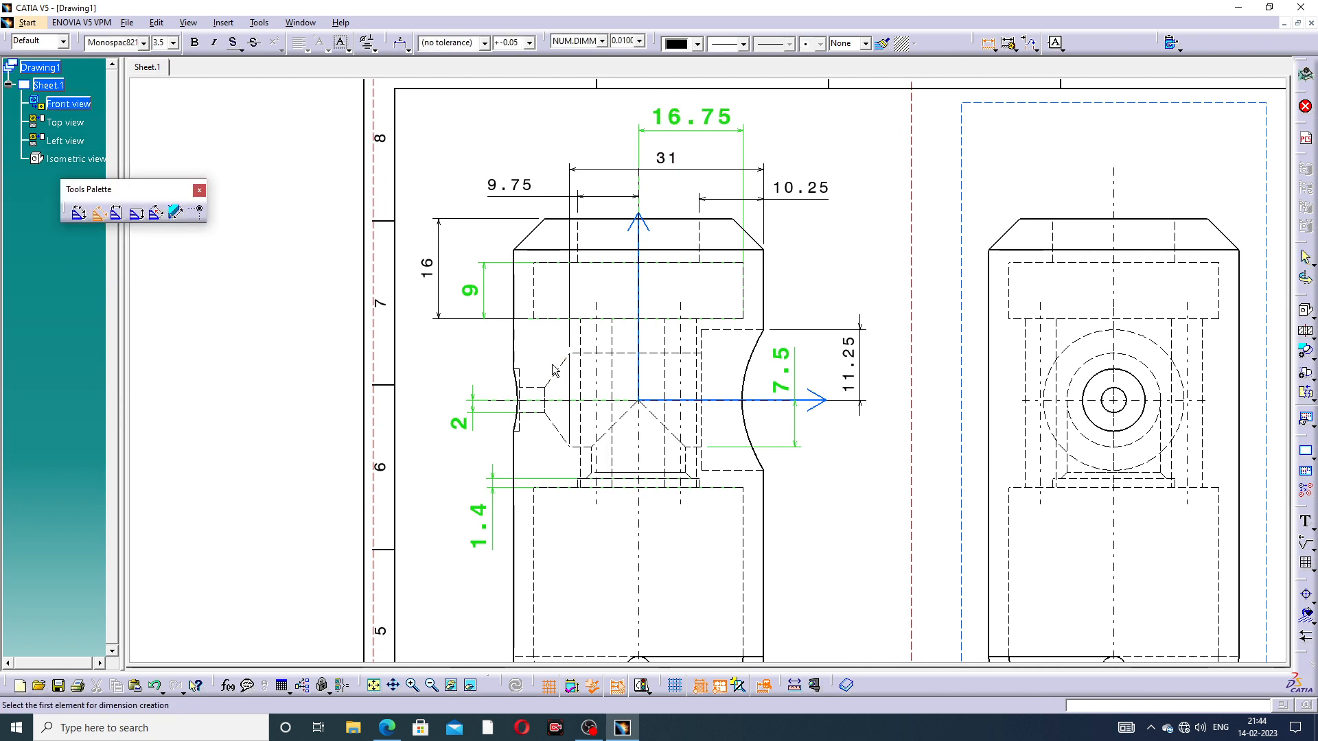
middle_click_drag(535, 372, 515, 300, "ctrl")
mouse_move(491, 353)
middle_mouse_down()
mouse_move(604, 309)
mouse_move(617, 320)
middle_mouse_up()
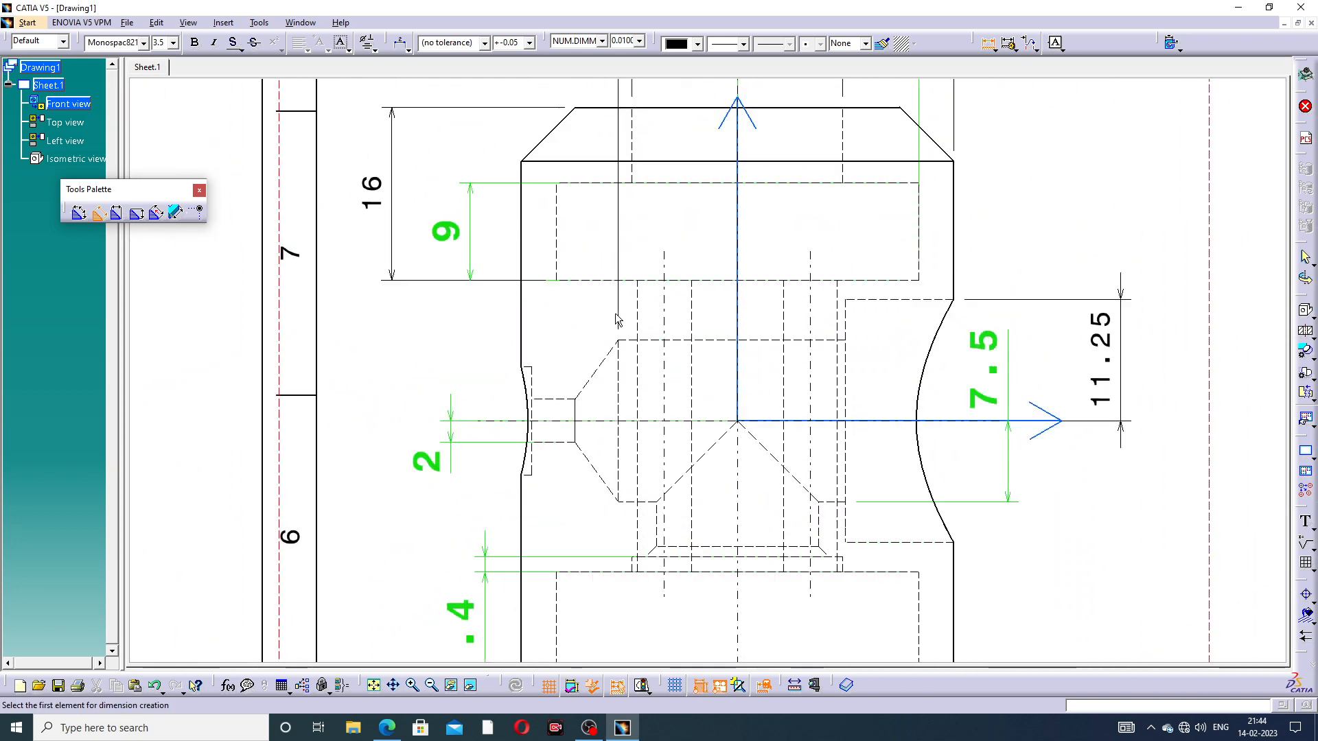
left_click(524, 335)
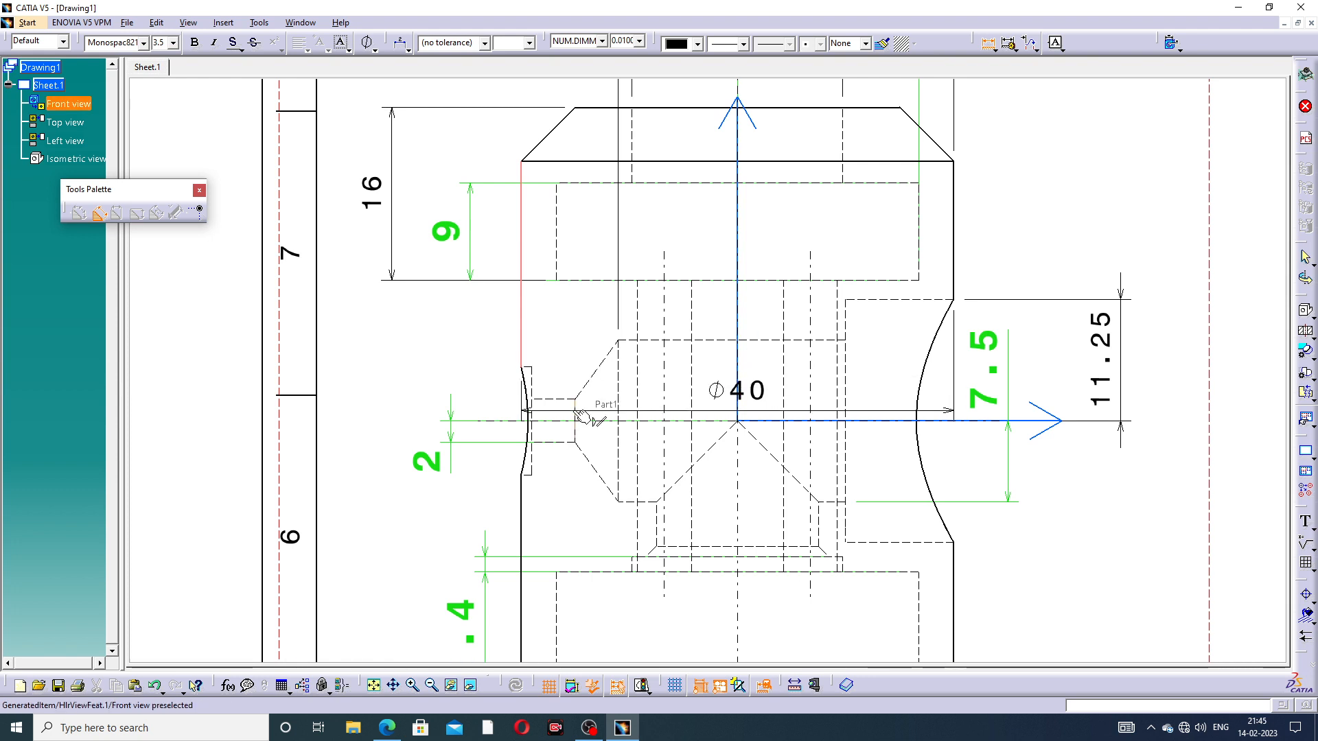
left_click(579, 416)
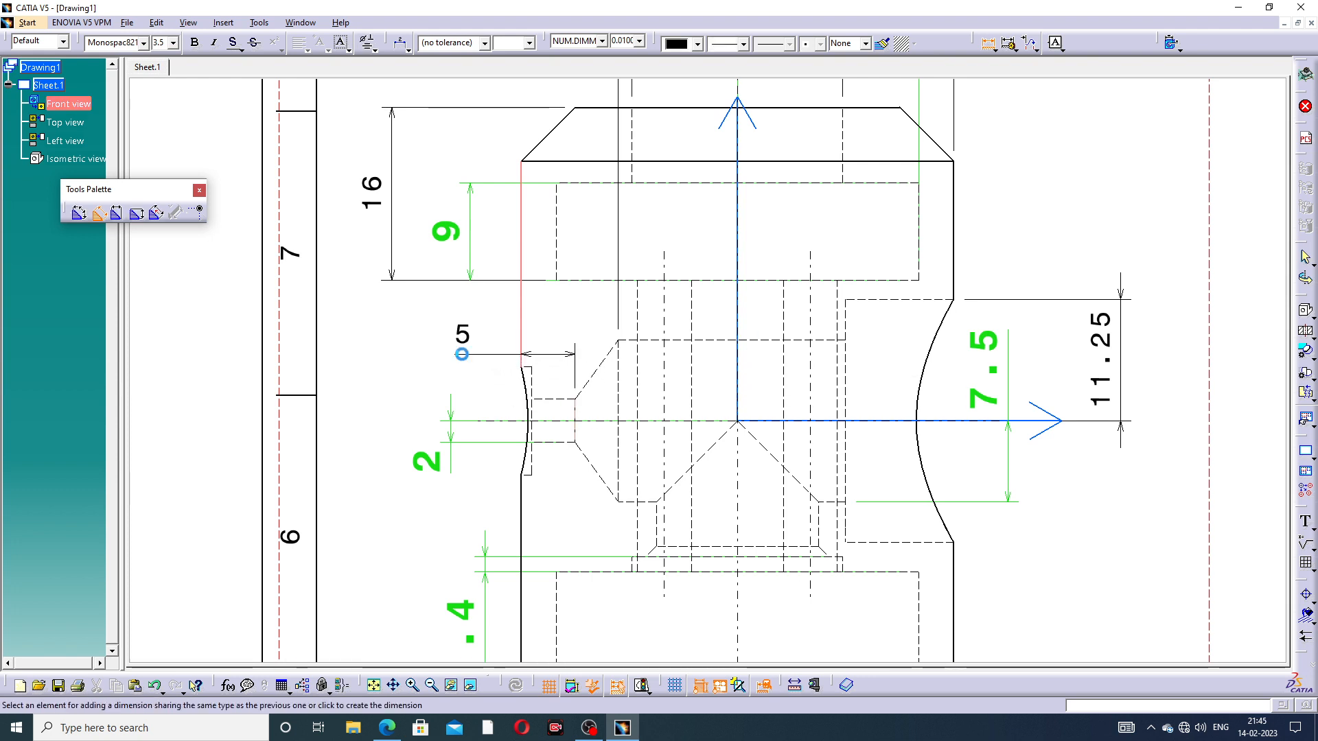
left_click(462, 354)
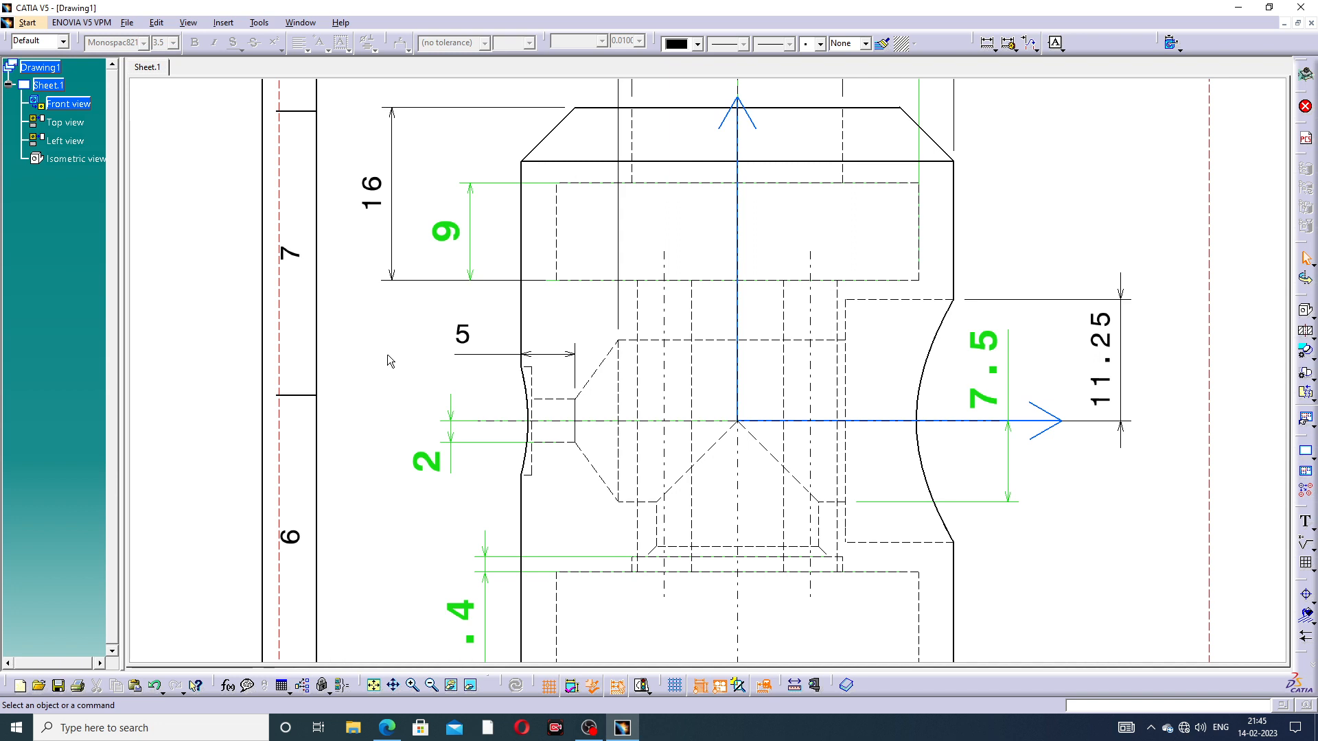
scroll(539, 376, "down", 3)
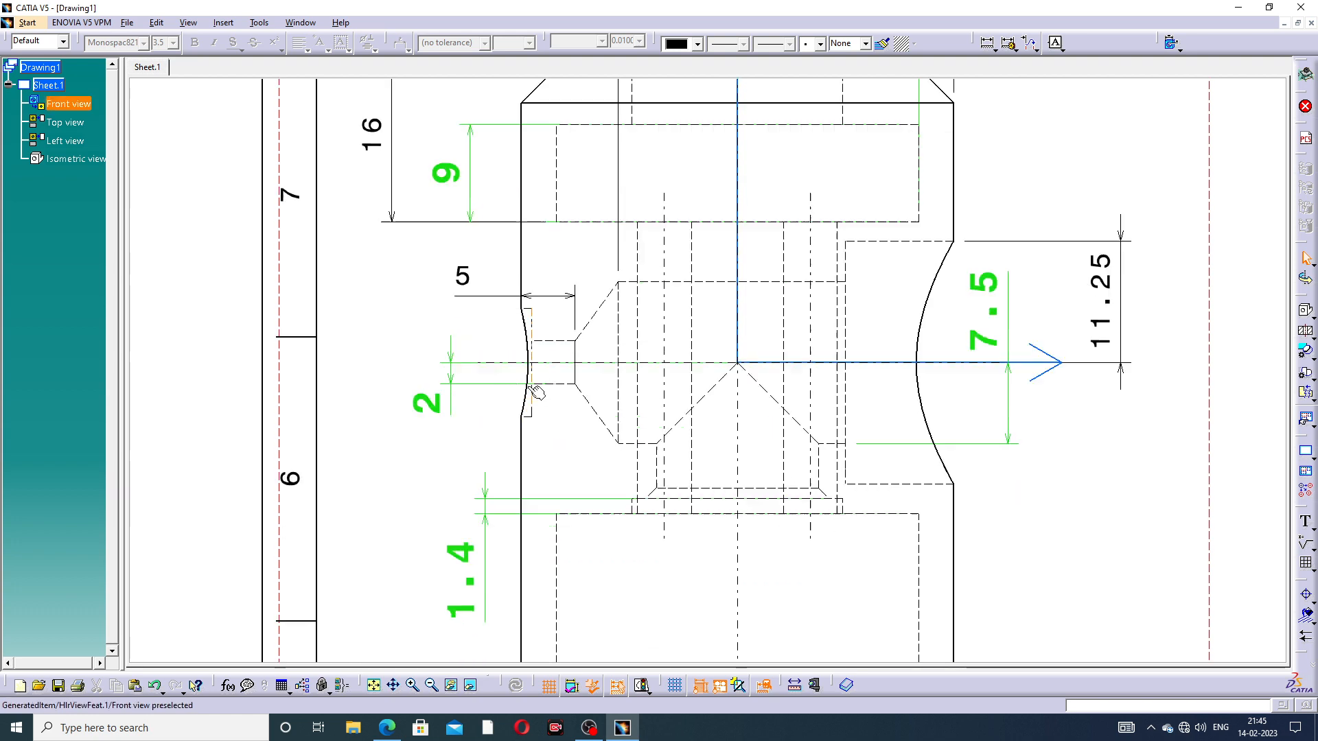
middle_click_drag(540, 328, 531, 287)
left_click(540, 326)
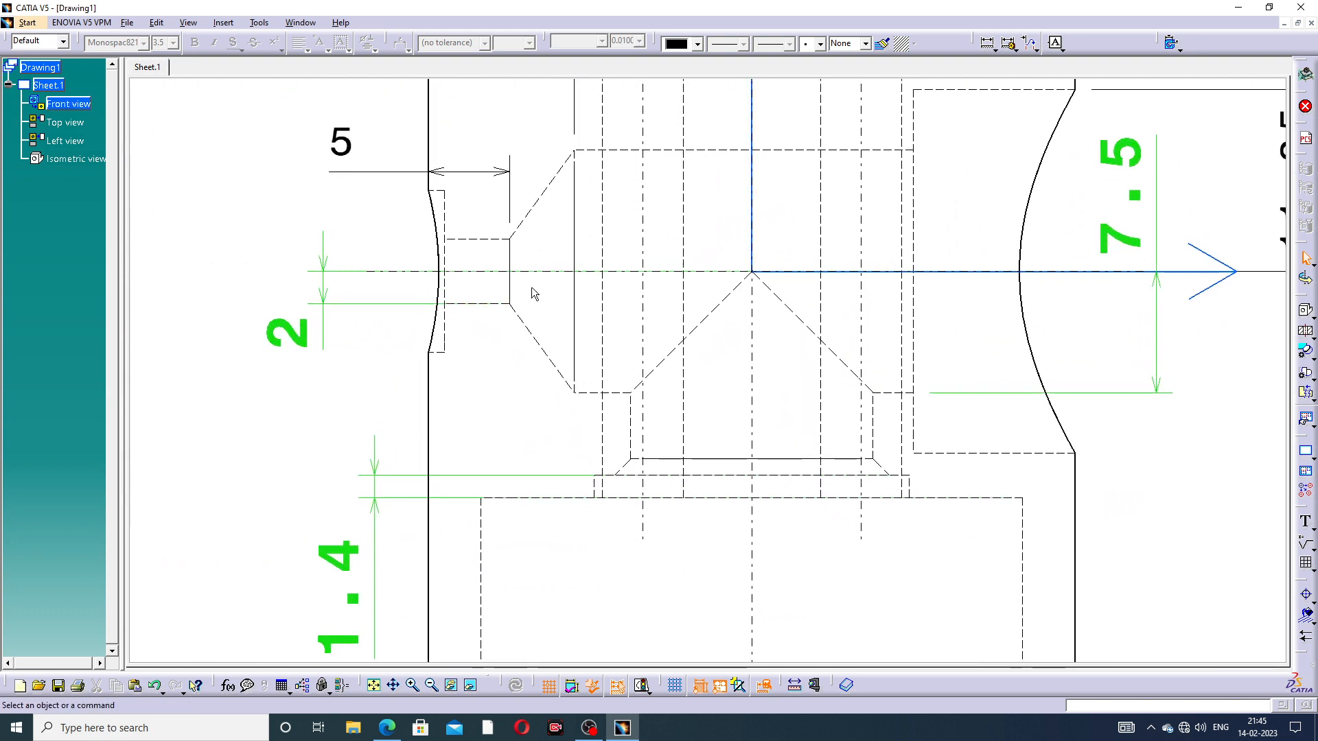
middle_click_drag(495, 227, 597, 335)
left_click(560, 306)
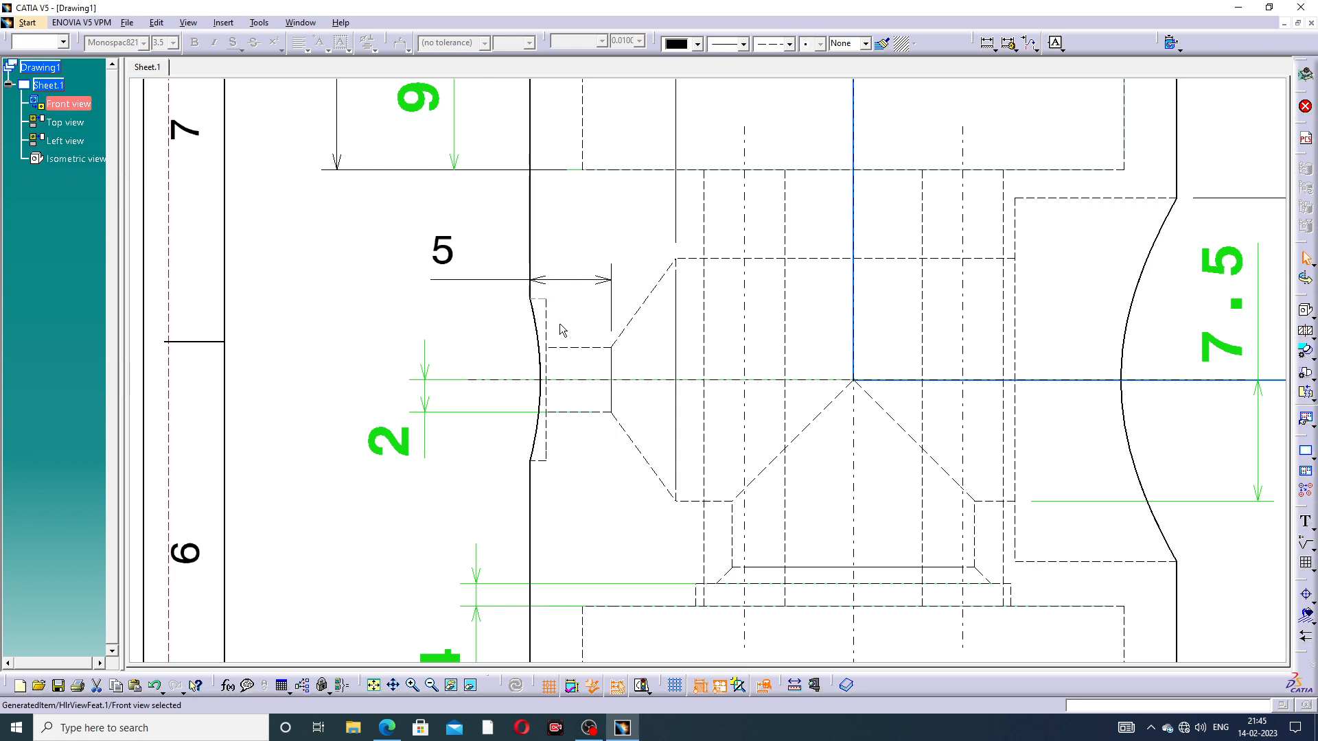
left_click(994, 46)
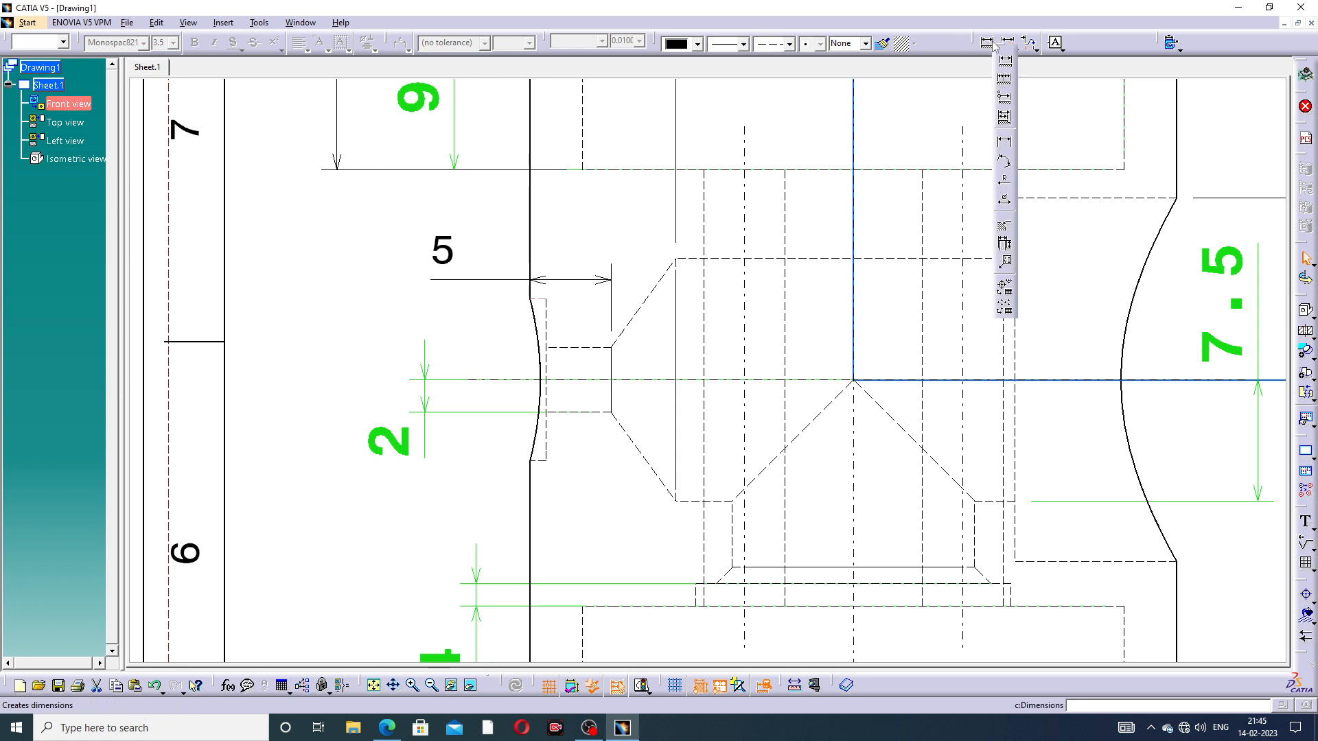
left_click(988, 46)
left_click(574, 348)
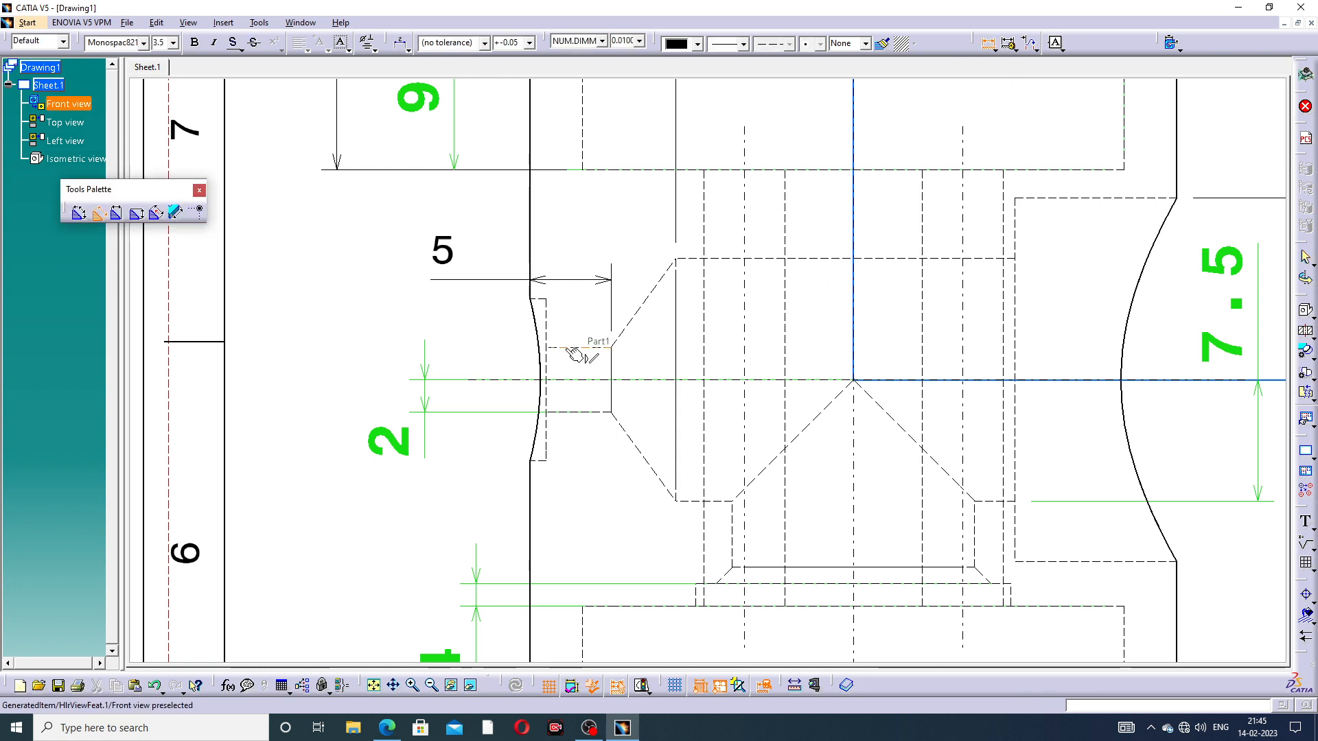
left_click(539, 299)
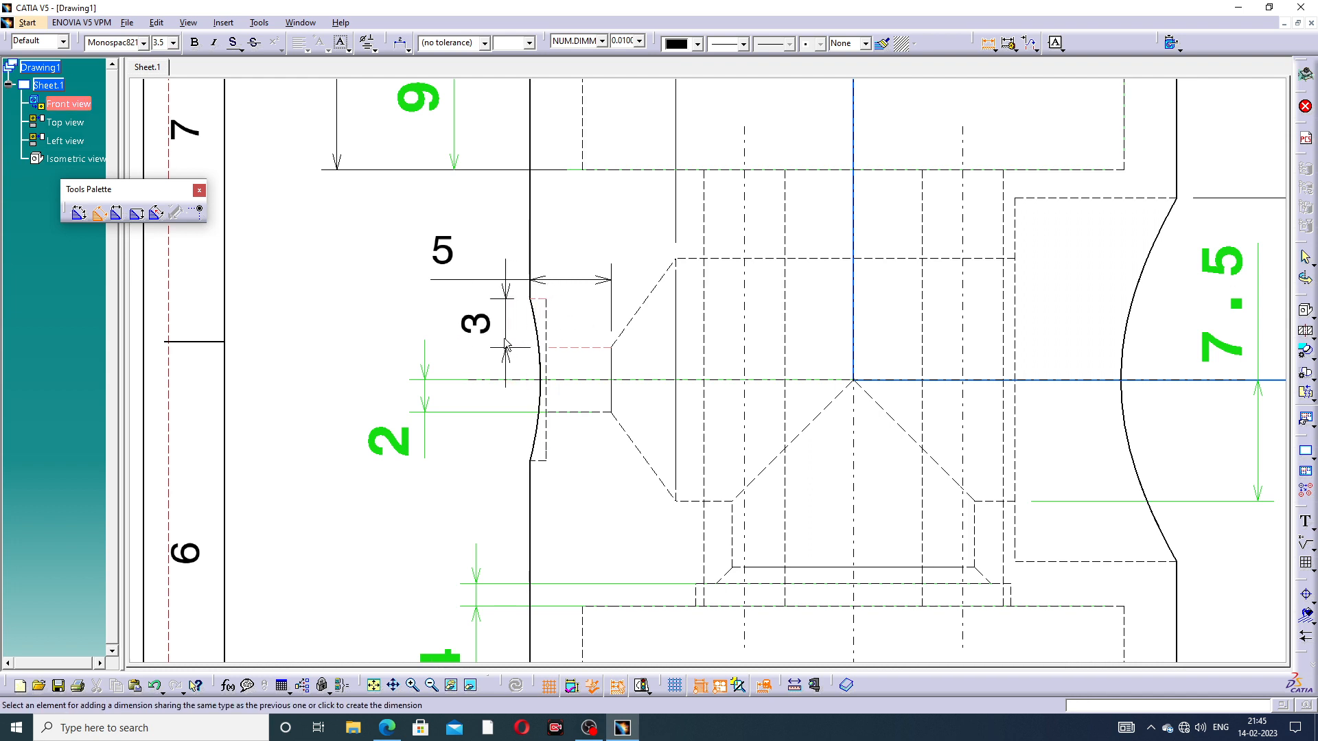
key("Escape")
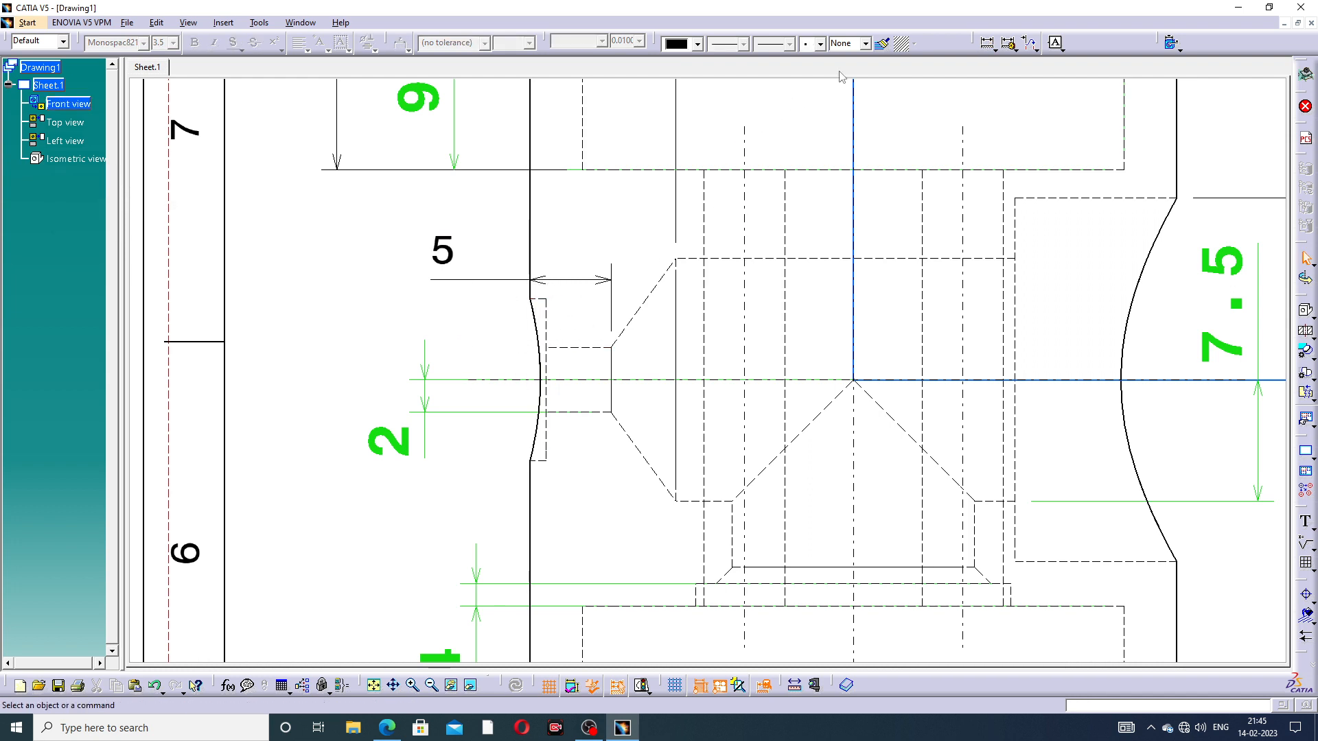
Dimension the front view vertically from the left side recess's upper edge to the horizontal centre axis, placed left of the body
left_click(987, 43)
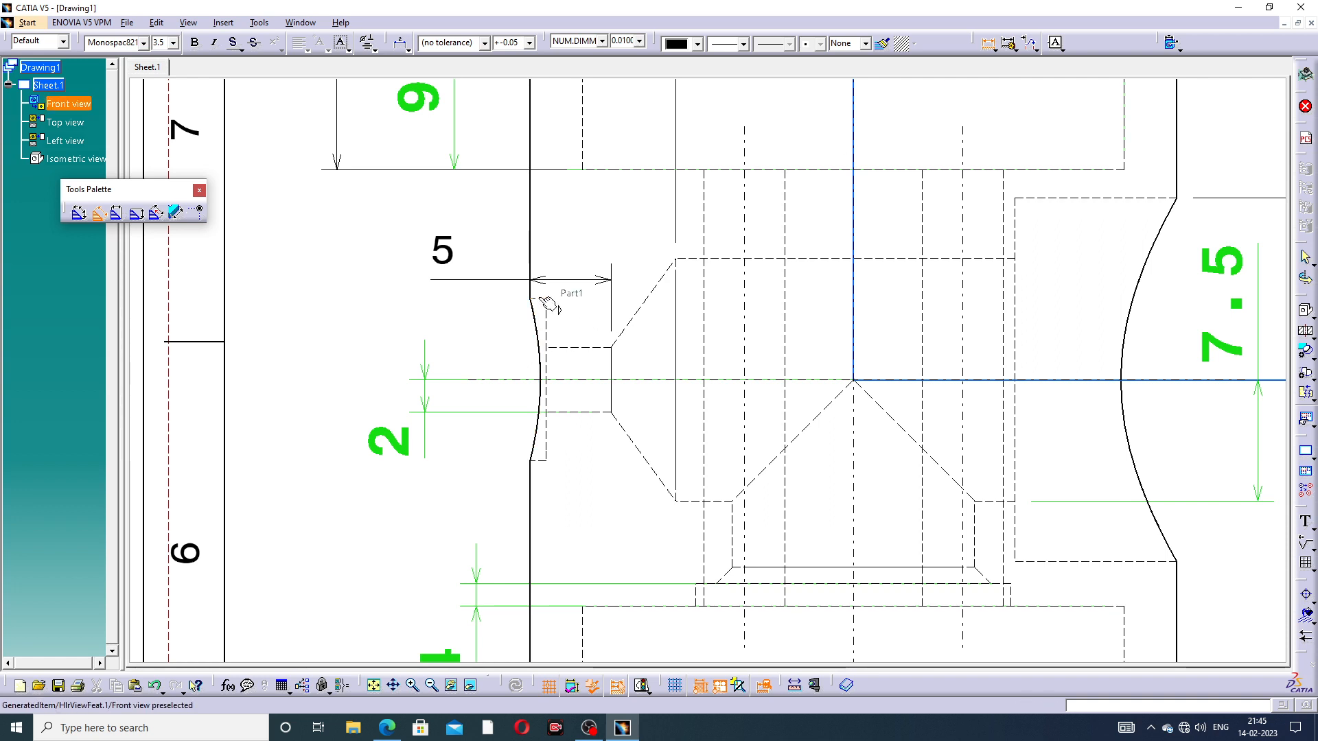
left_click(547, 334)
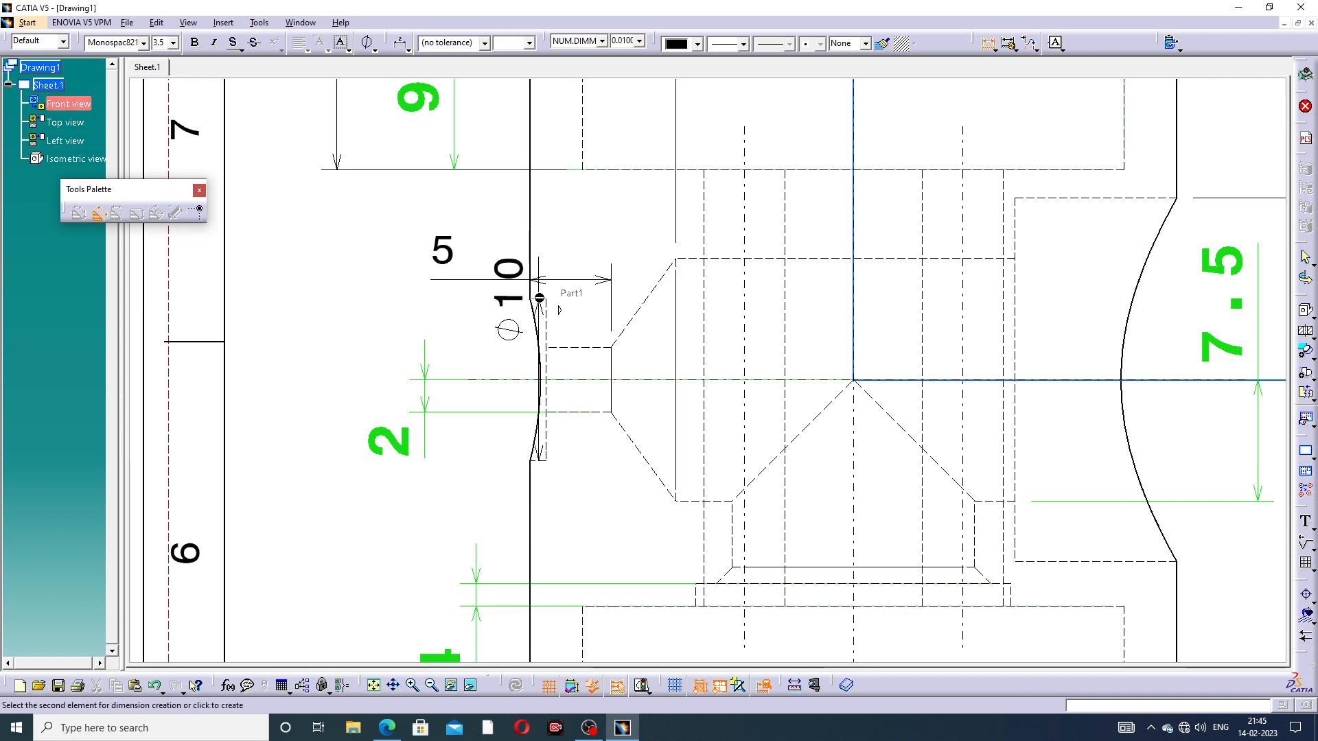
left_click(572, 380)
left_click(480, 339)
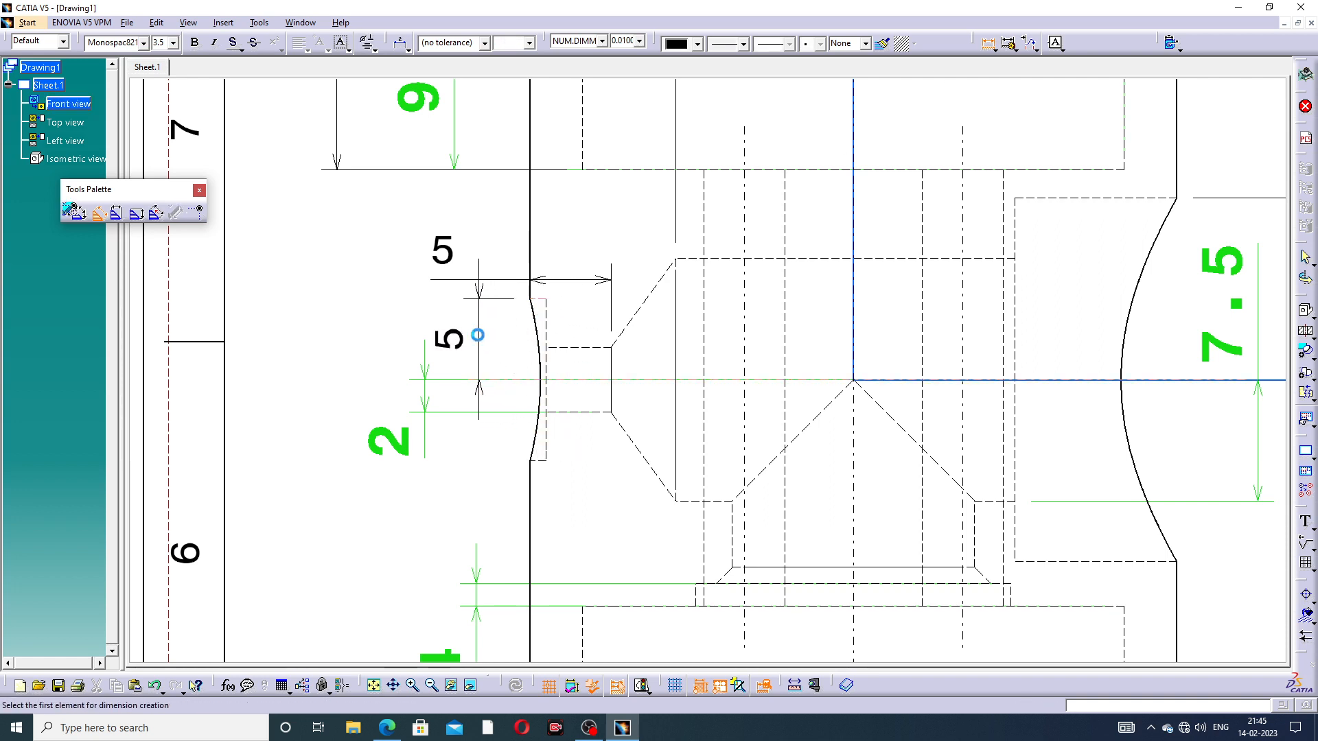
left_click(353, 318)
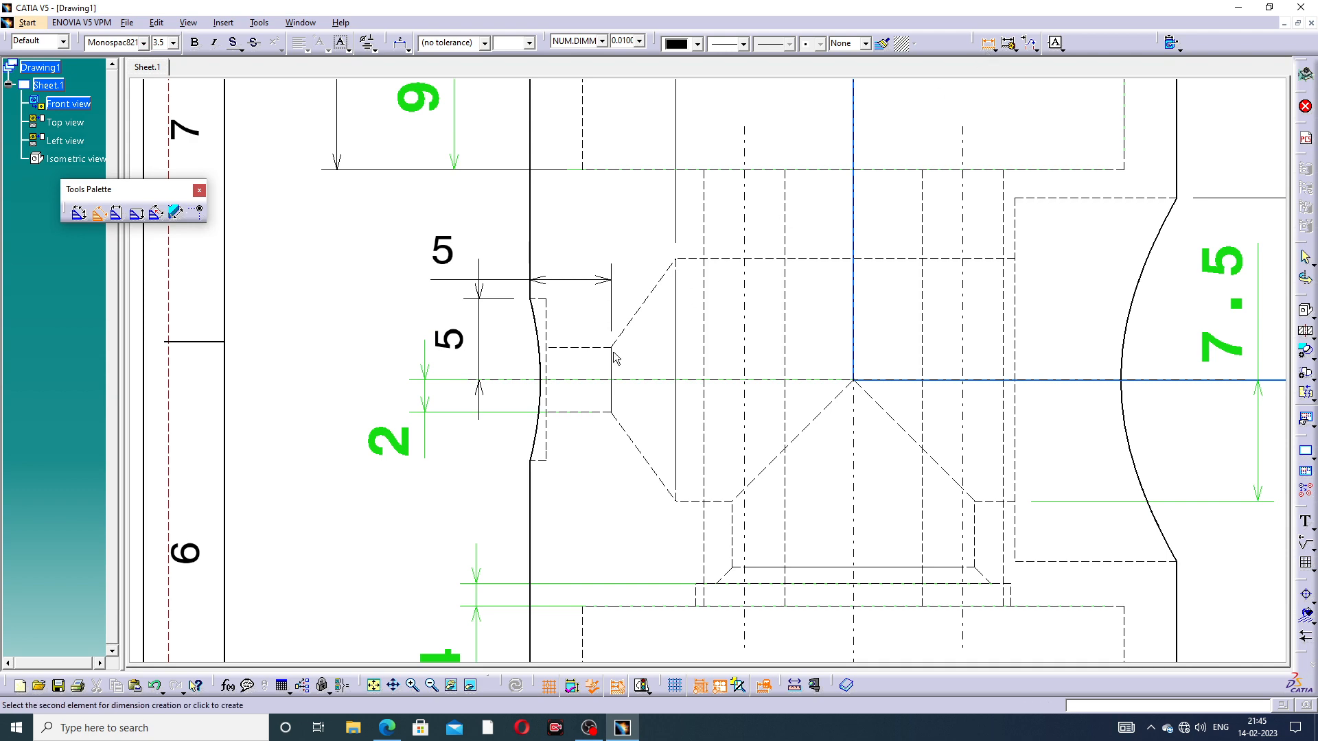
Dimension the front view vertically from the large lower recess's upper edge to the body's bottom edge, placed left of the body
mouse_move(594, 460)
middle_mouse_down()
mouse_move(630, 89)
mouse_move(663, 175)
mouse_move(682, 163)
mouse_move(715, 272)
mouse_move(703, 212)
middle_mouse_up()
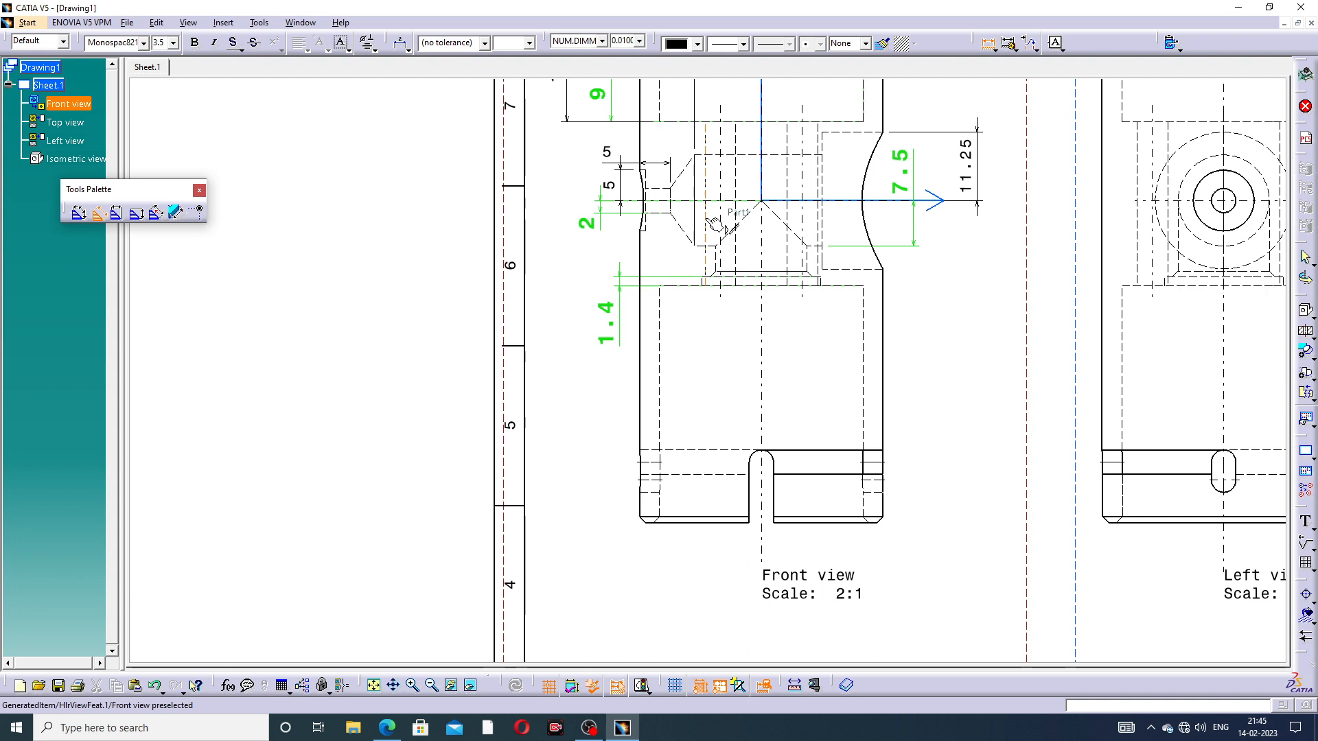
left_click(714, 223)
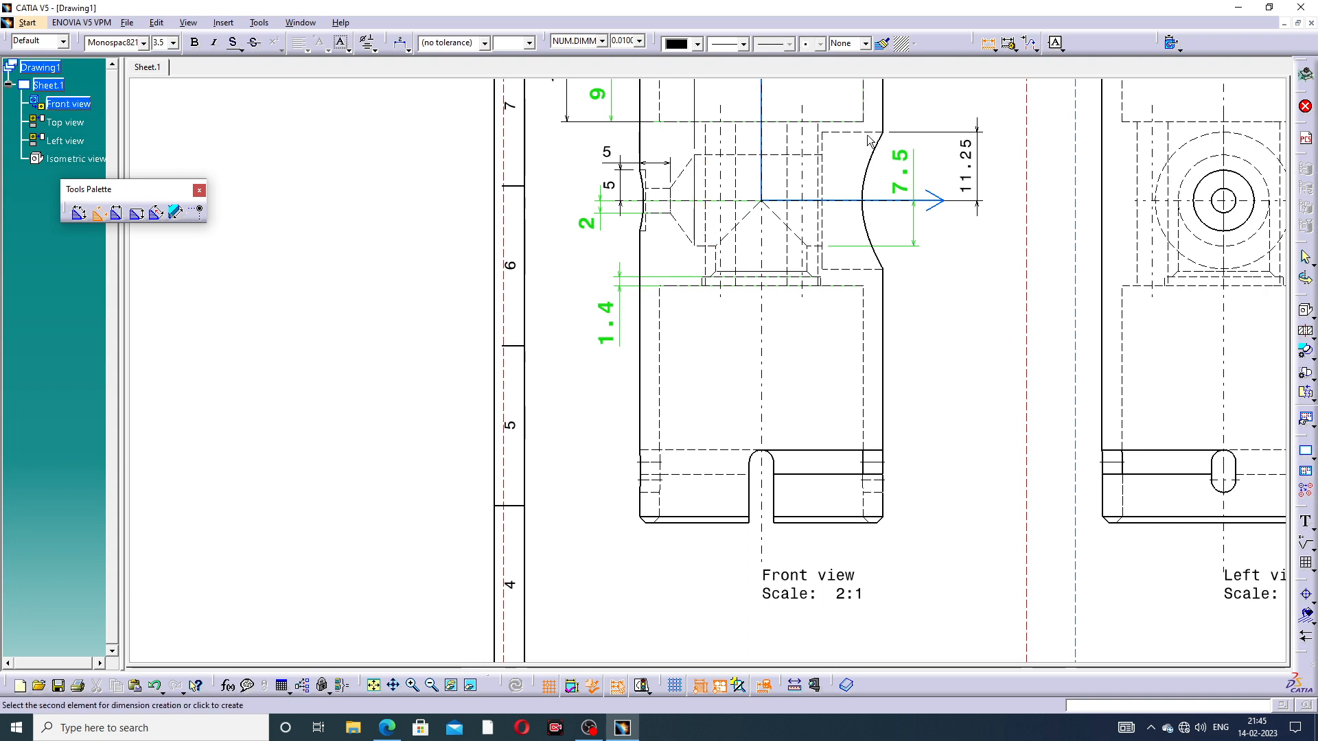
left_click(699, 286)
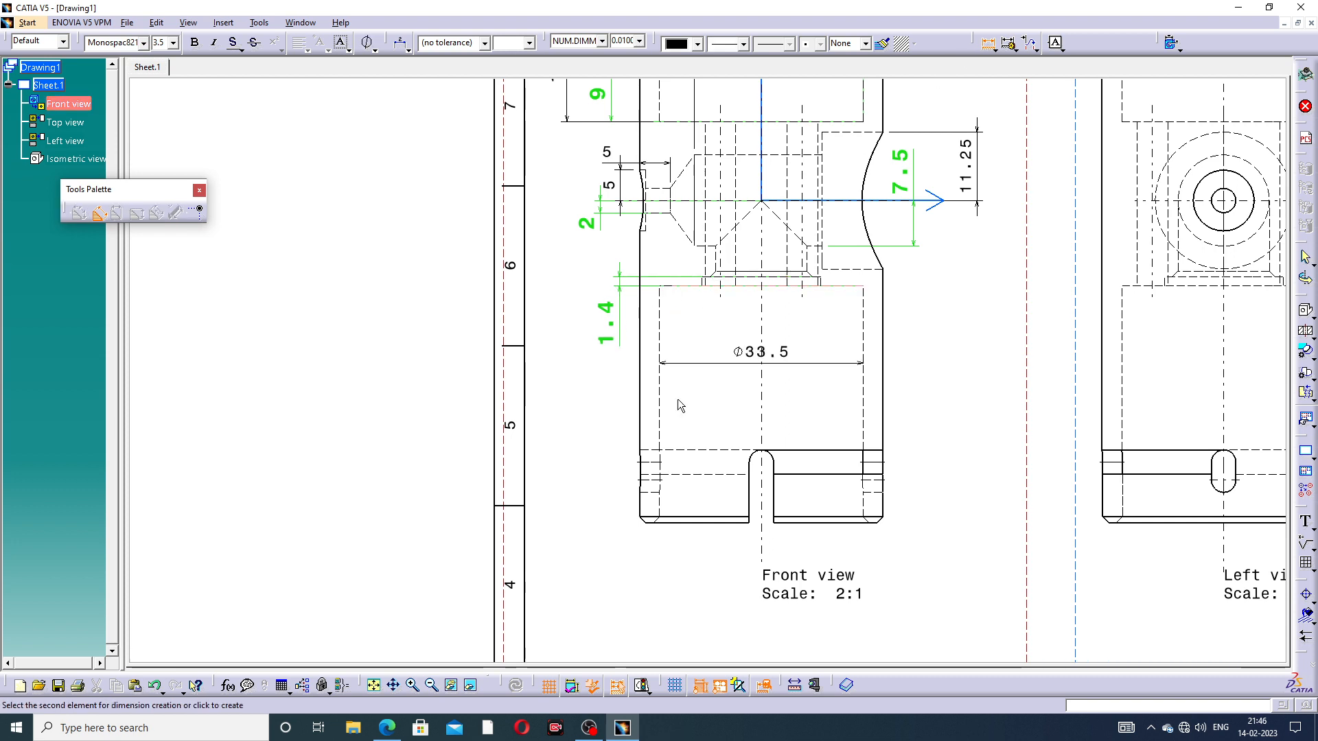
left_click(690, 522)
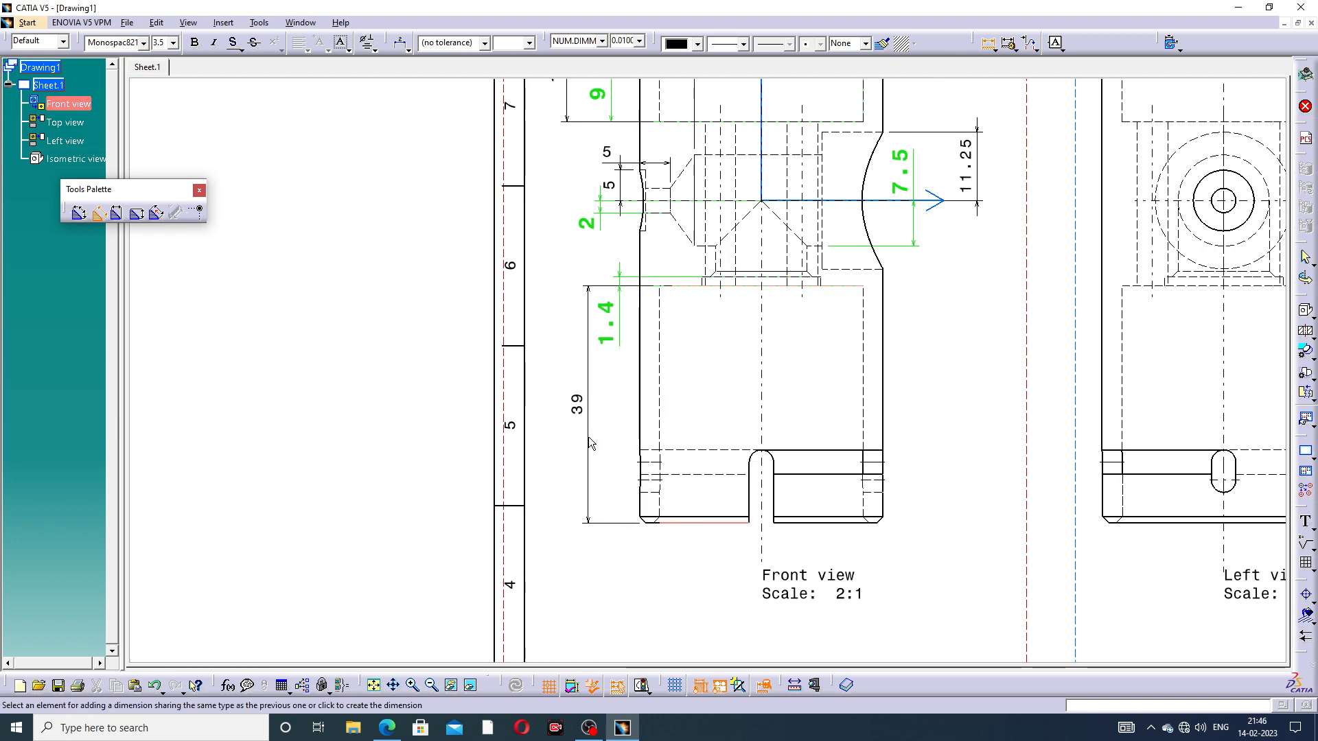
left_click(584, 438)
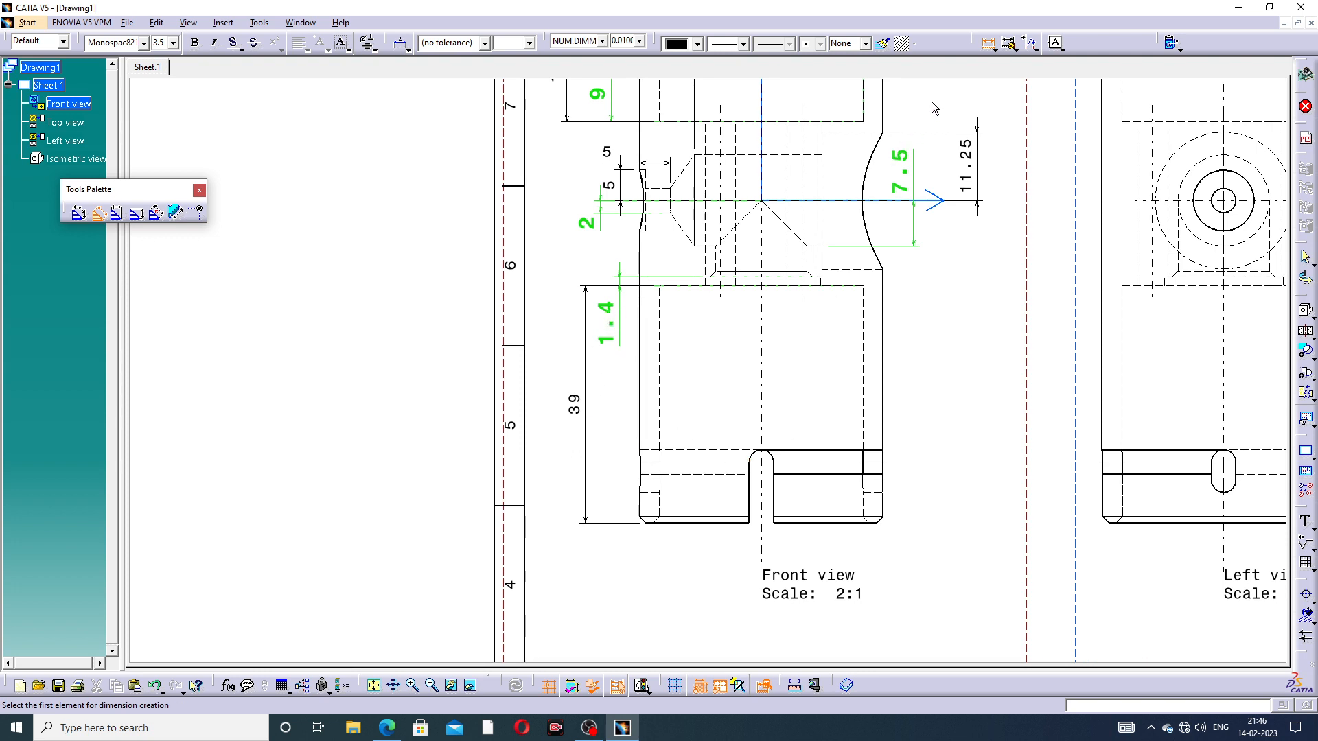
Dimension the body's overall width below the front view and the height from the bottom edge to the slot's top level on the right
left_click(640, 432)
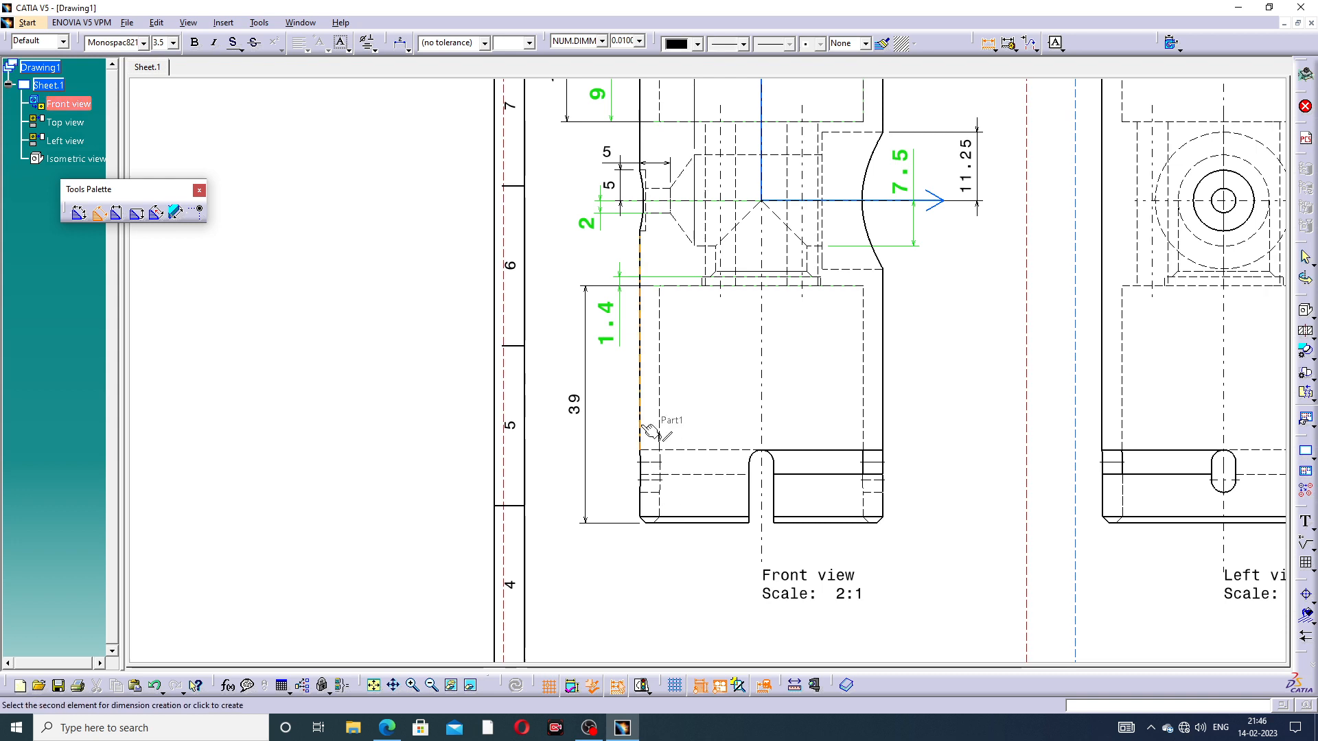
left_click(884, 412)
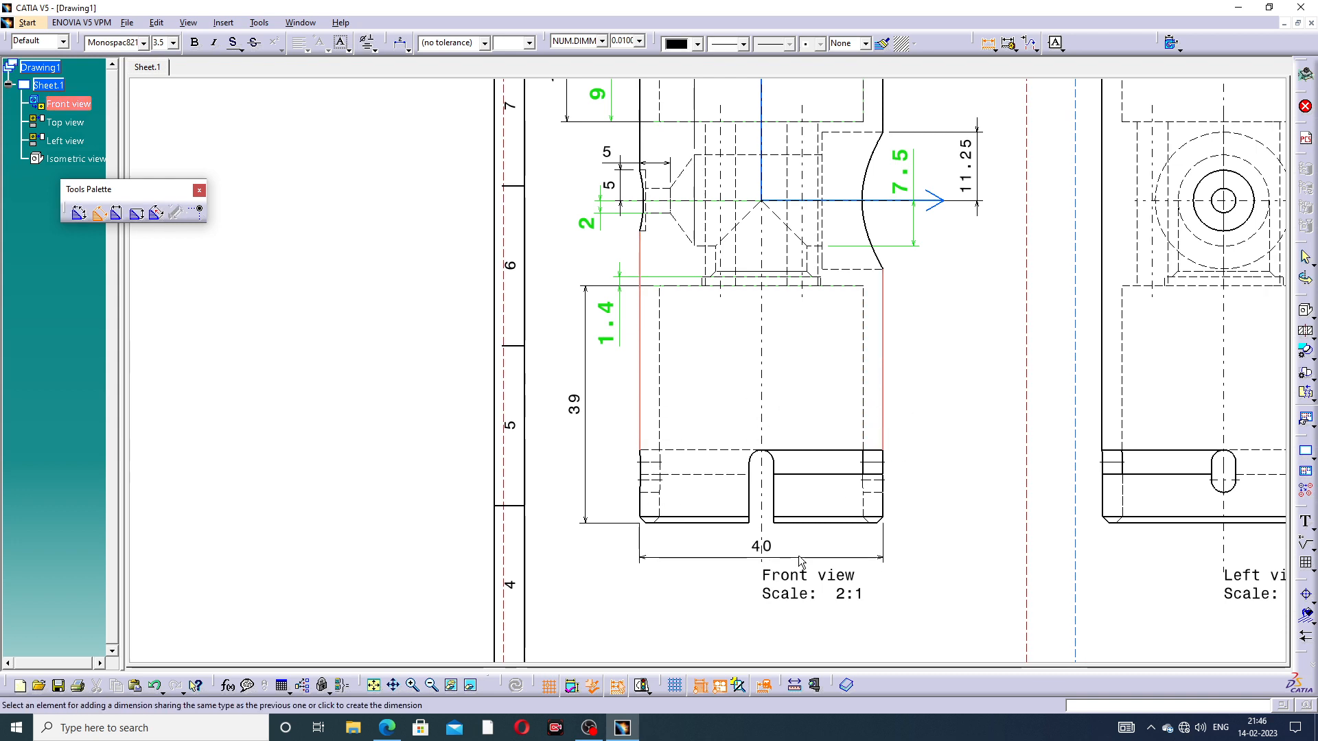
left_click(789, 557)
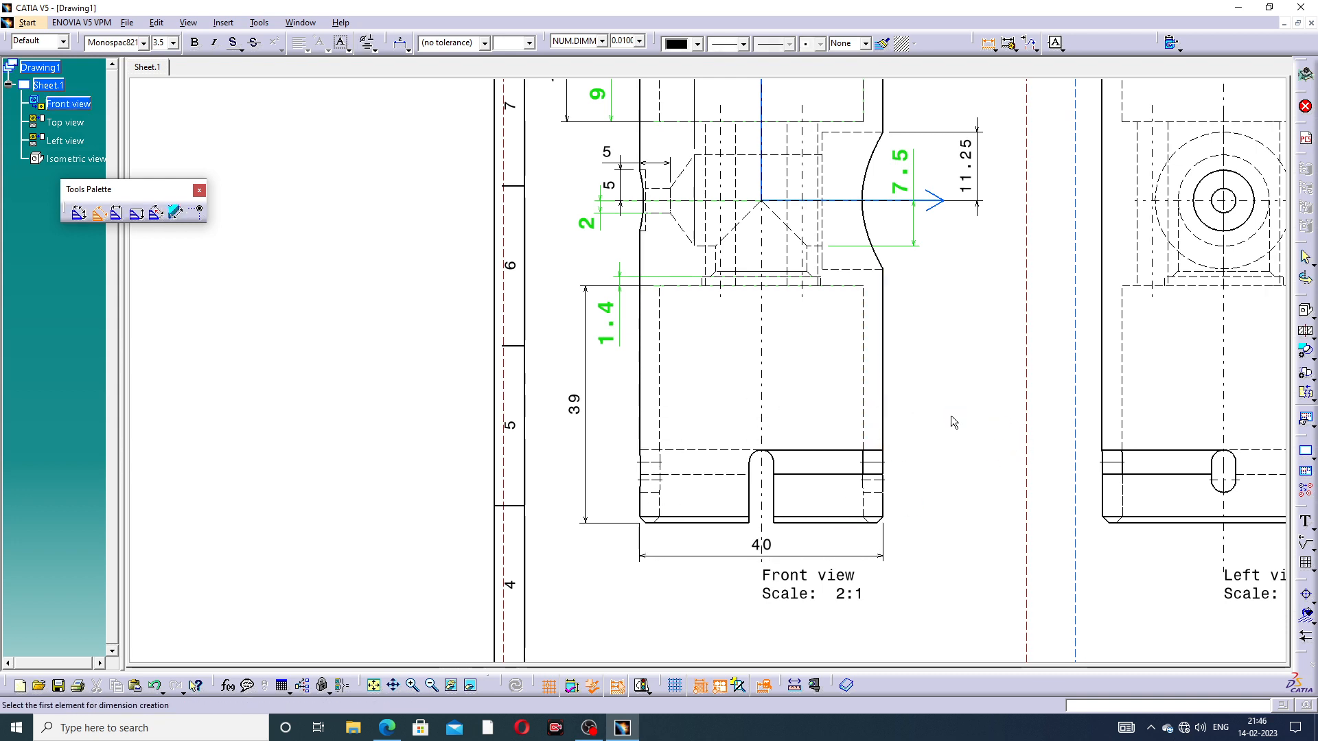
left_click(834, 451)
left_click(834, 522)
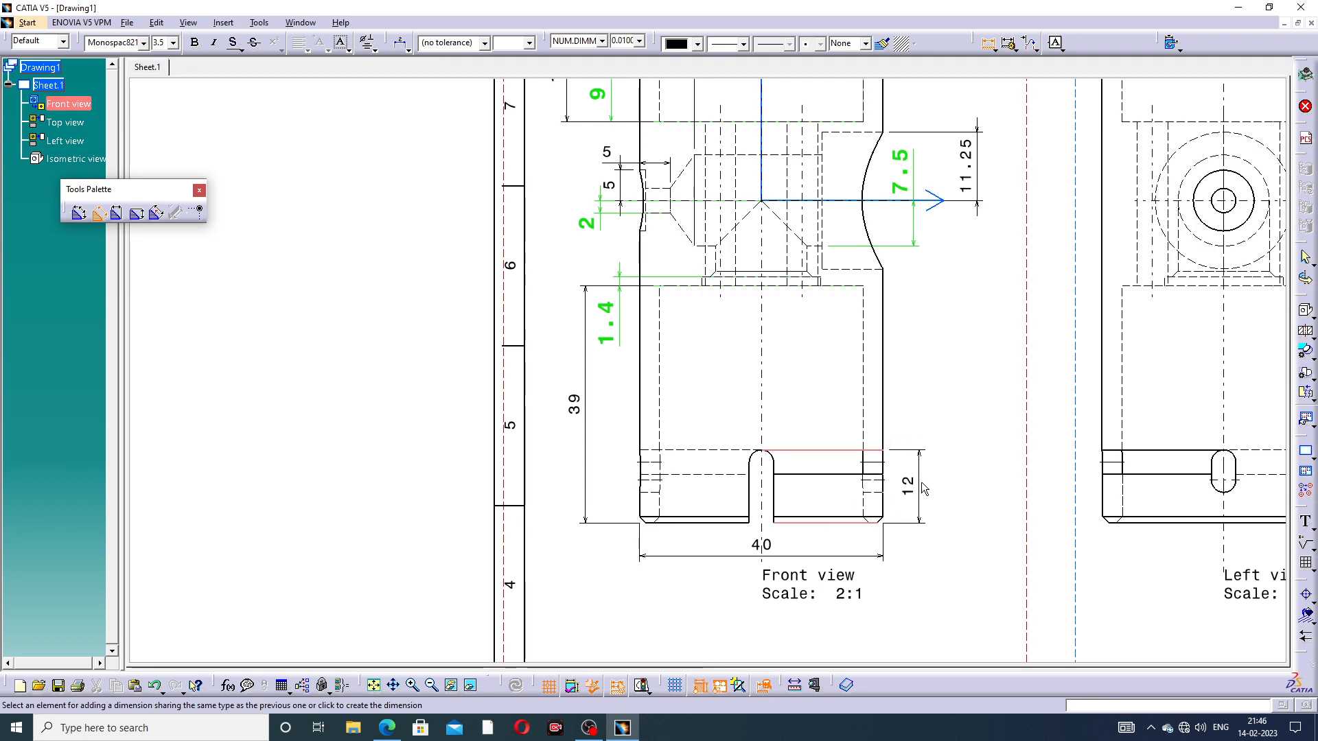
left_click(917, 484)
mouse_move(948, 330)
middle_mouse_down()
mouse_move(933, 409)
mouse_move(916, 408)
mouse_move(924, 427)
middle_mouse_up()
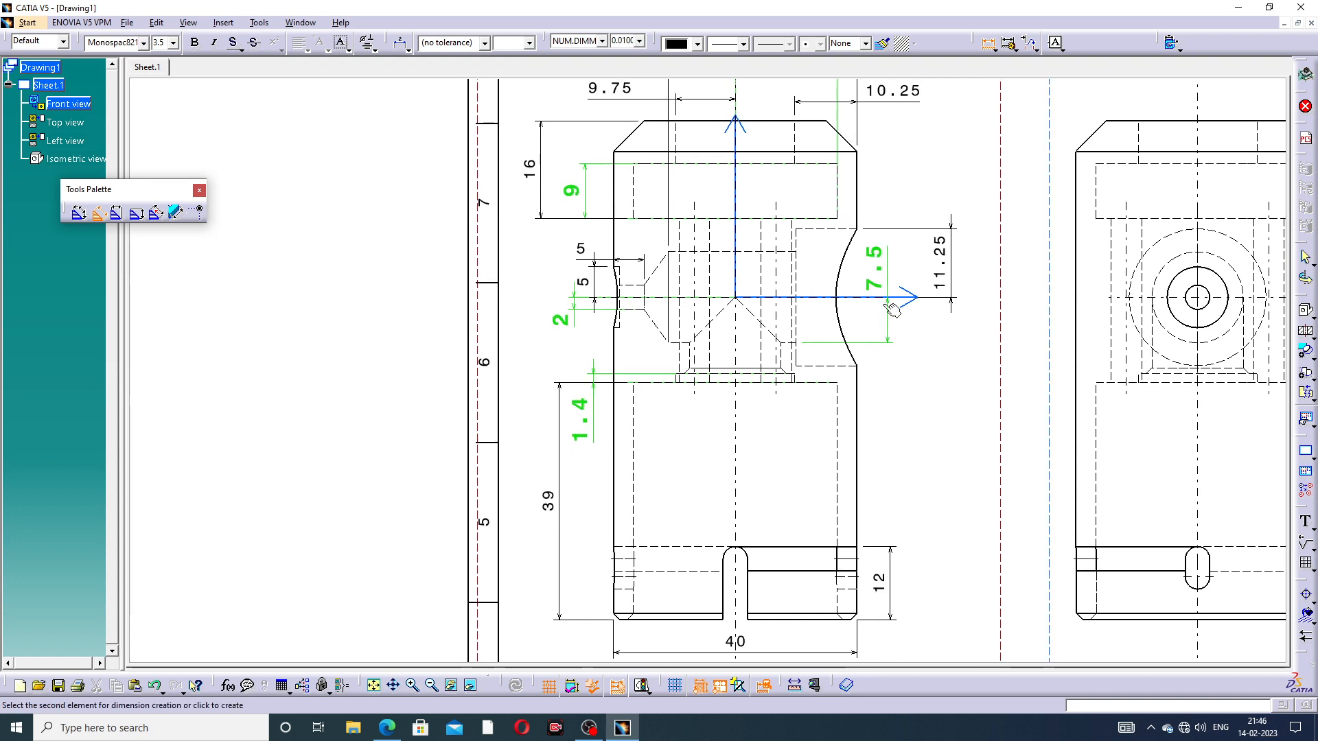
middle_click_drag(921, 260, 938, 344)
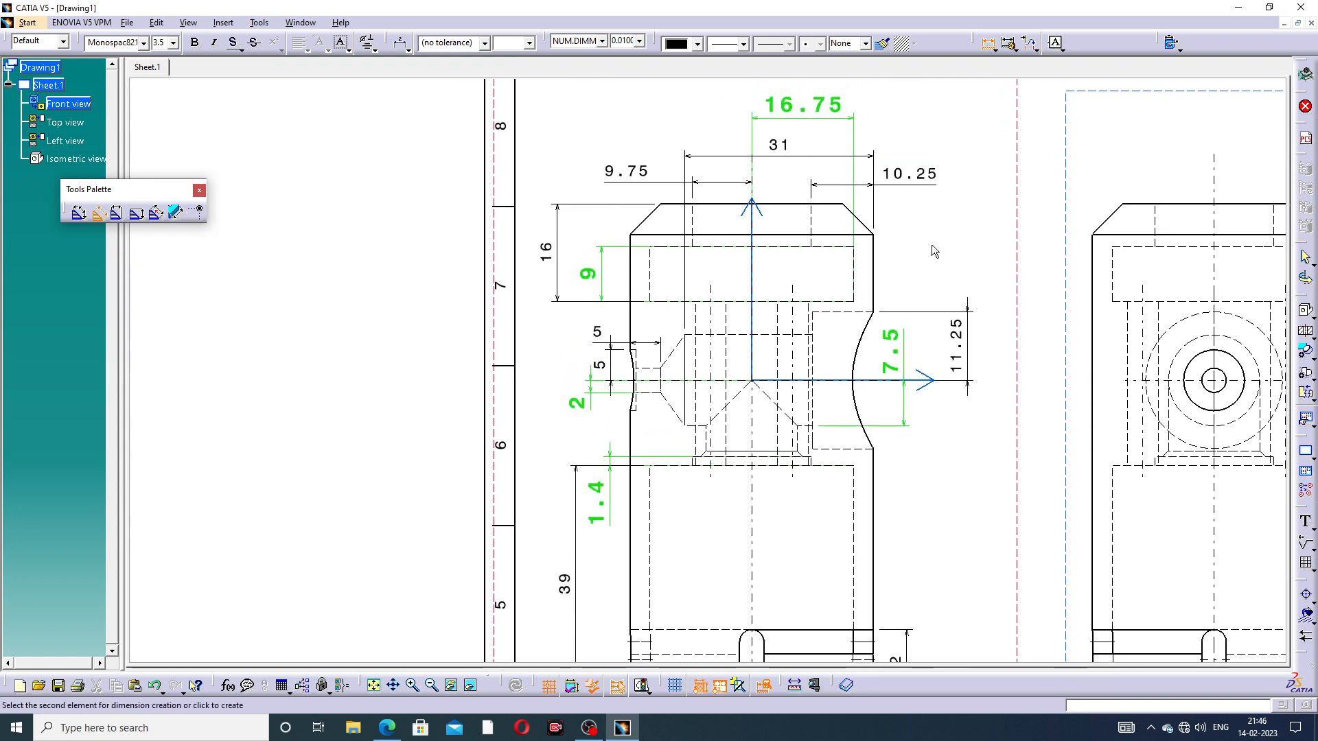
left_click(854, 250)
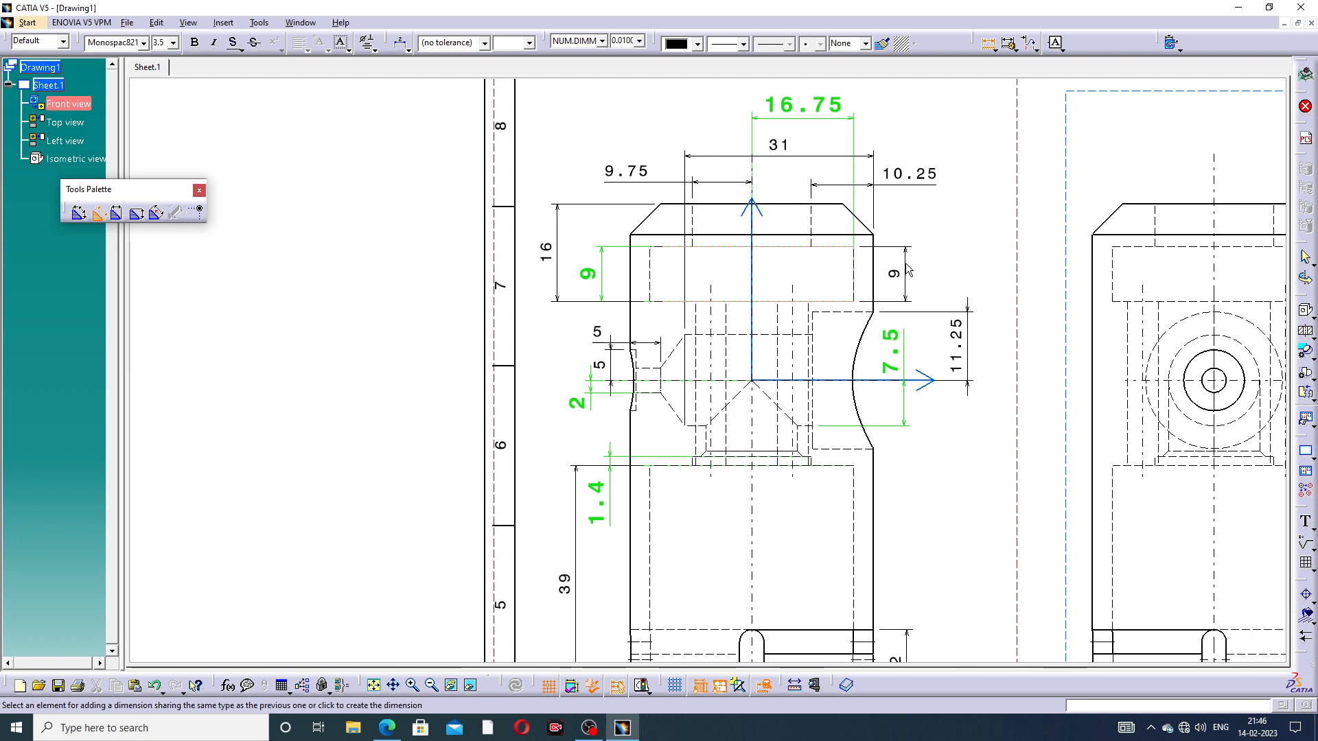
key("Escape")
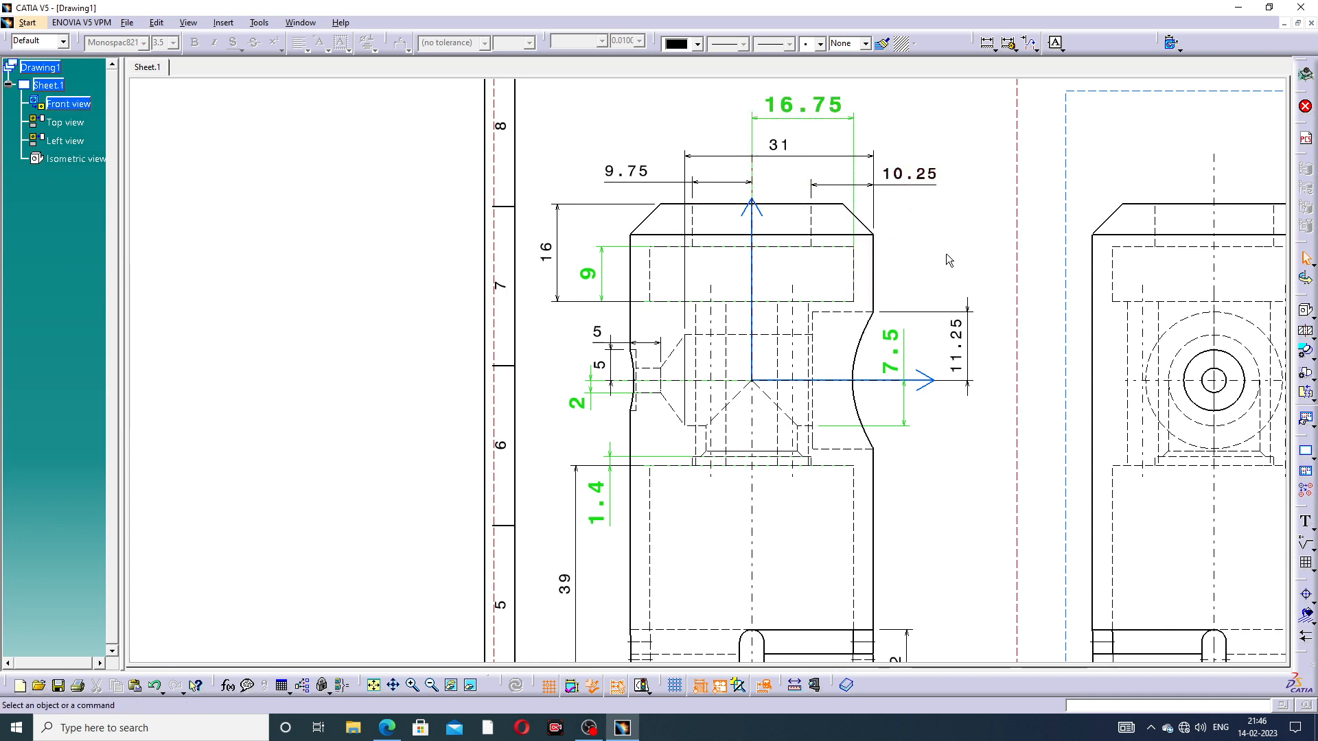
Format all the black, regular-weight dimensions of the front view together with bold style and a 5 mm font size
left_click(924, 179)
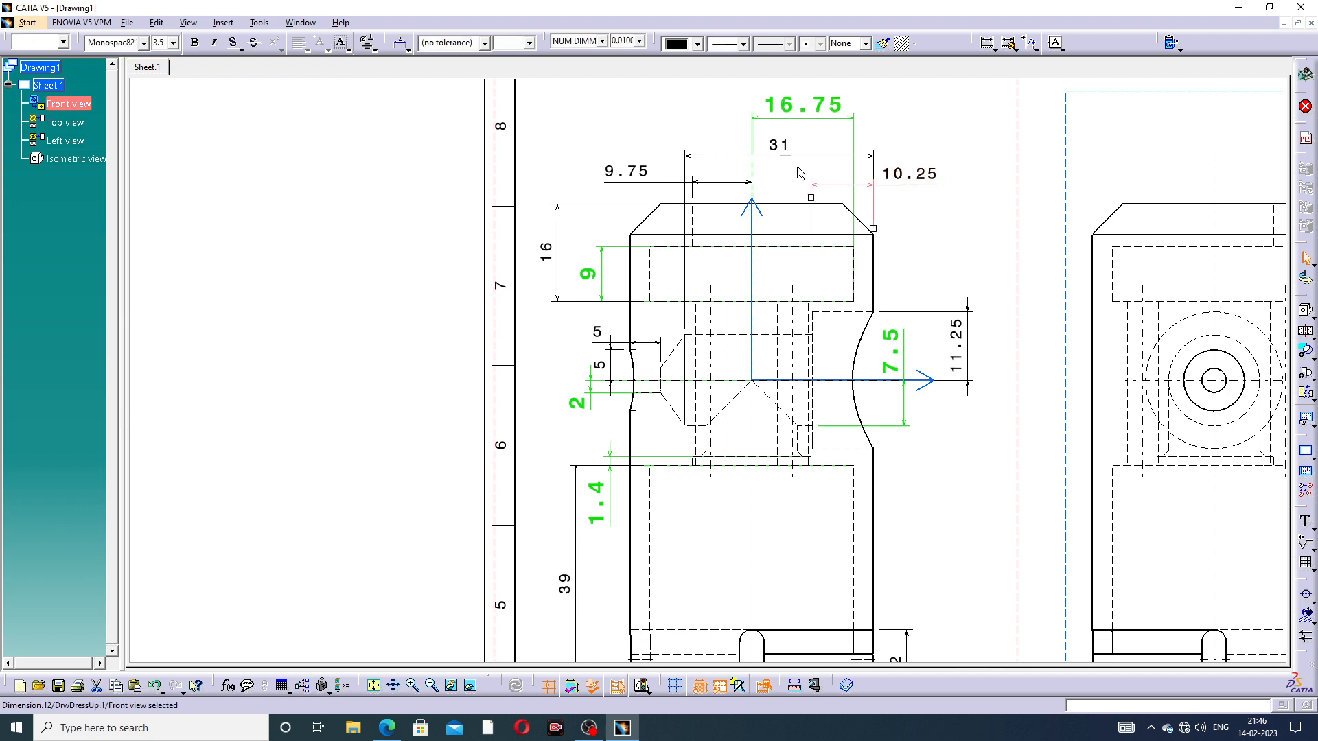
left_click(779, 145, "ctrl")
left_click(626, 171, "ctrl")
left_click(546, 254, "ctrl")
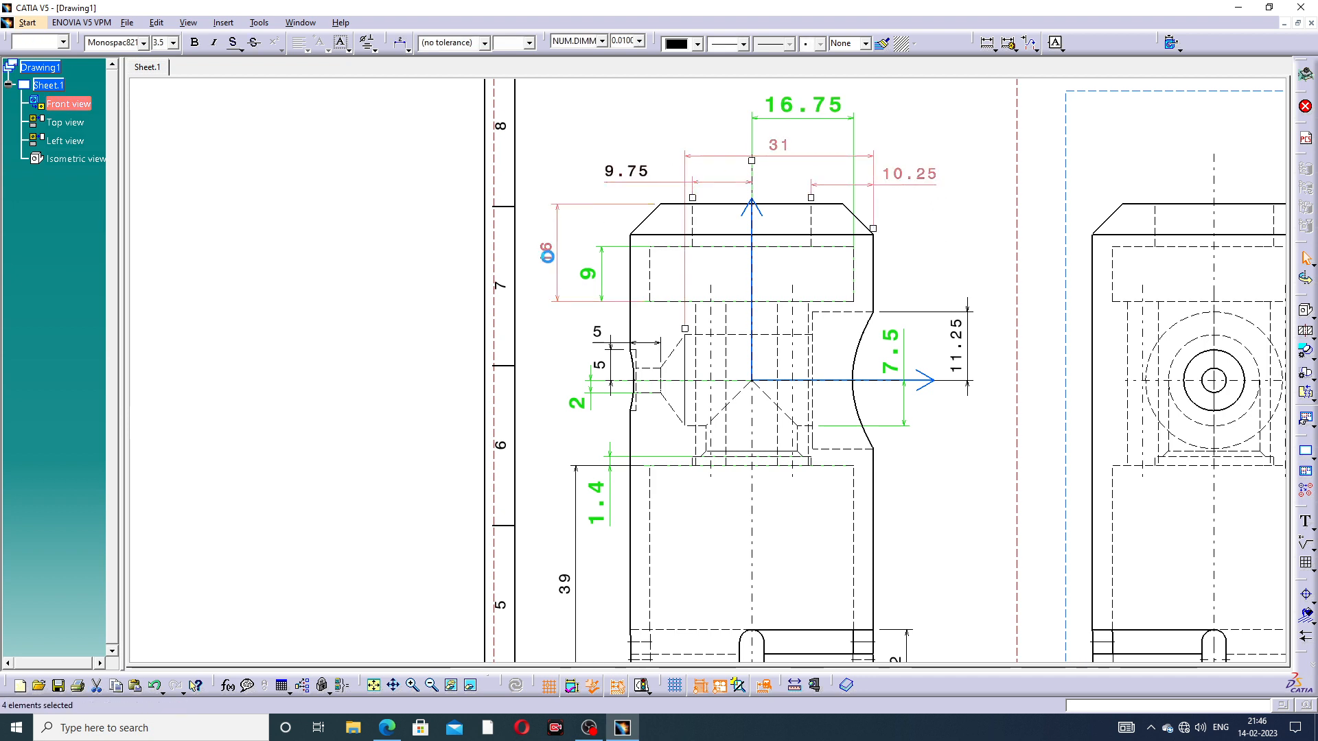
left_click(955, 345, "ctrl")
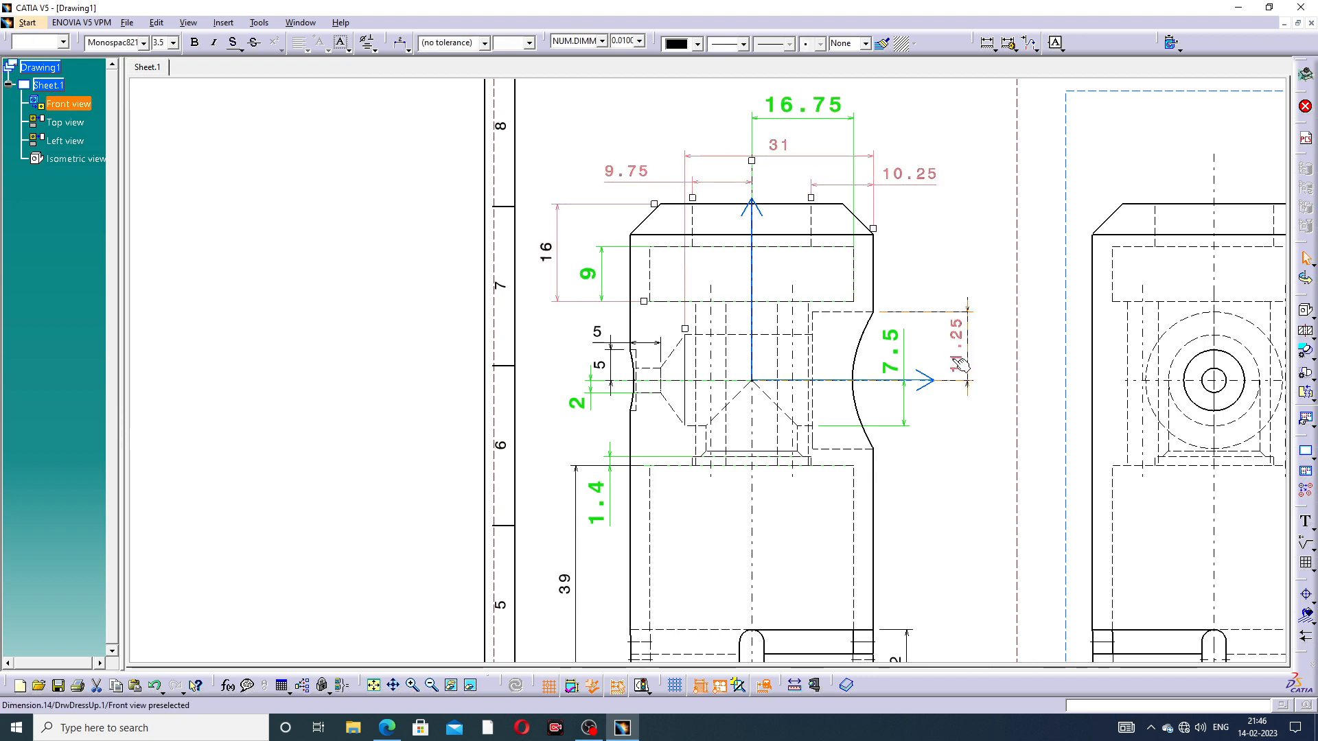
left_click(597, 331, "ctrl")
left_click(600, 364, "ctrl")
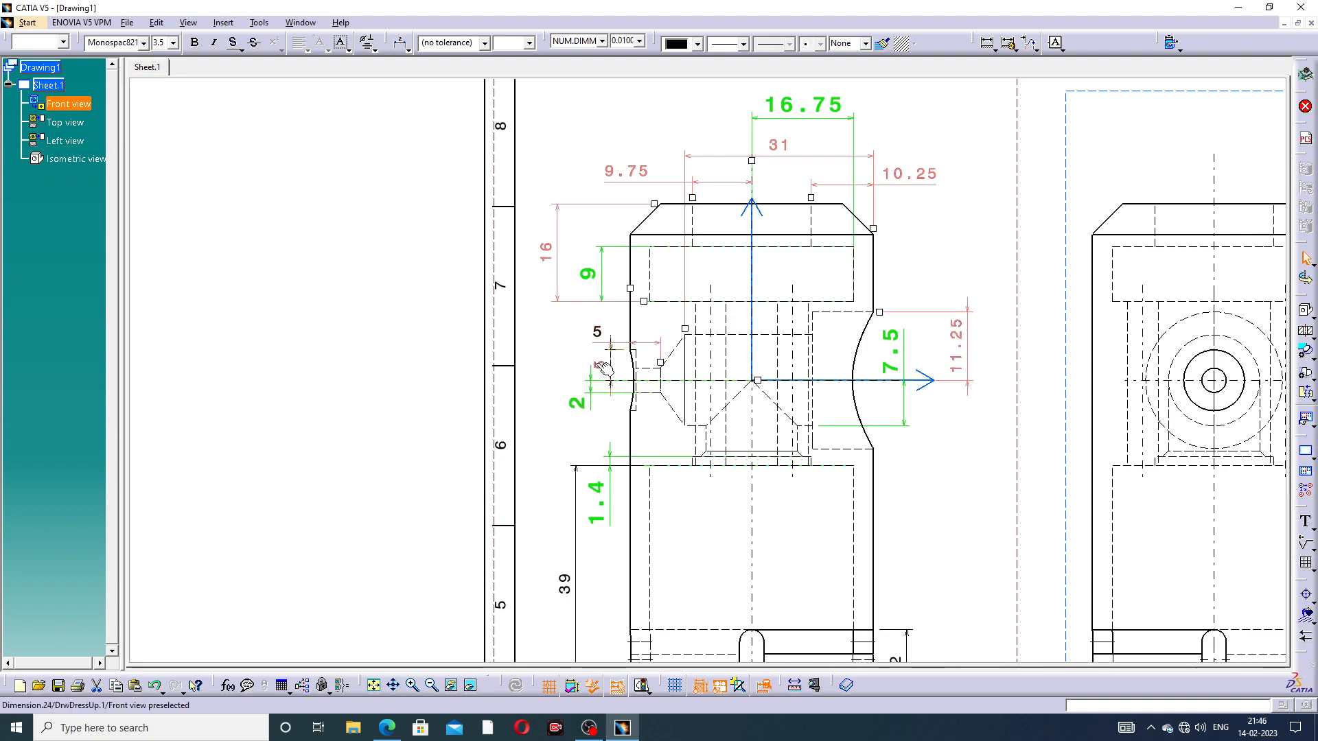
left_click(563, 578, "ctrl")
mouse_move(712, 524)
middle_mouse_down()
mouse_move(724, 356)
mouse_move(782, 542)
mouse_move(800, 515)
mouse_move(790, 316)
middle_mouse_up()
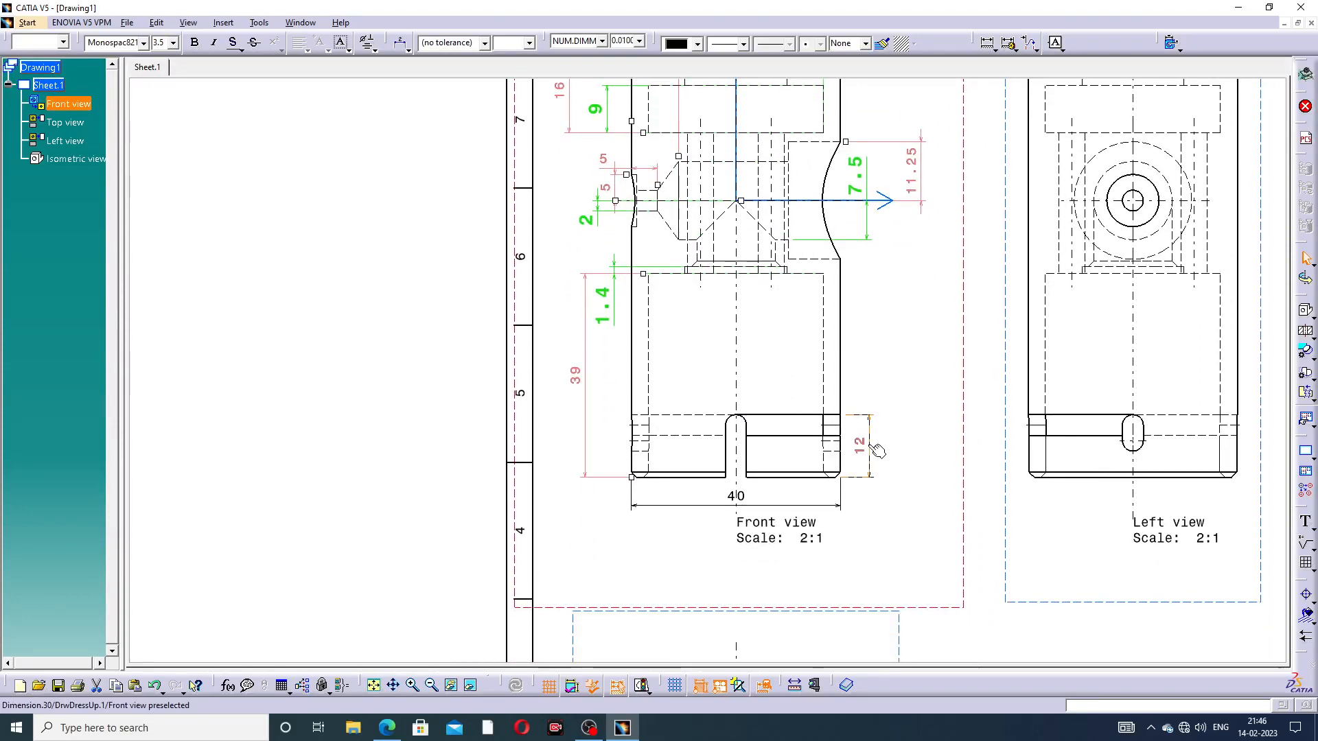
right_click(740, 505)
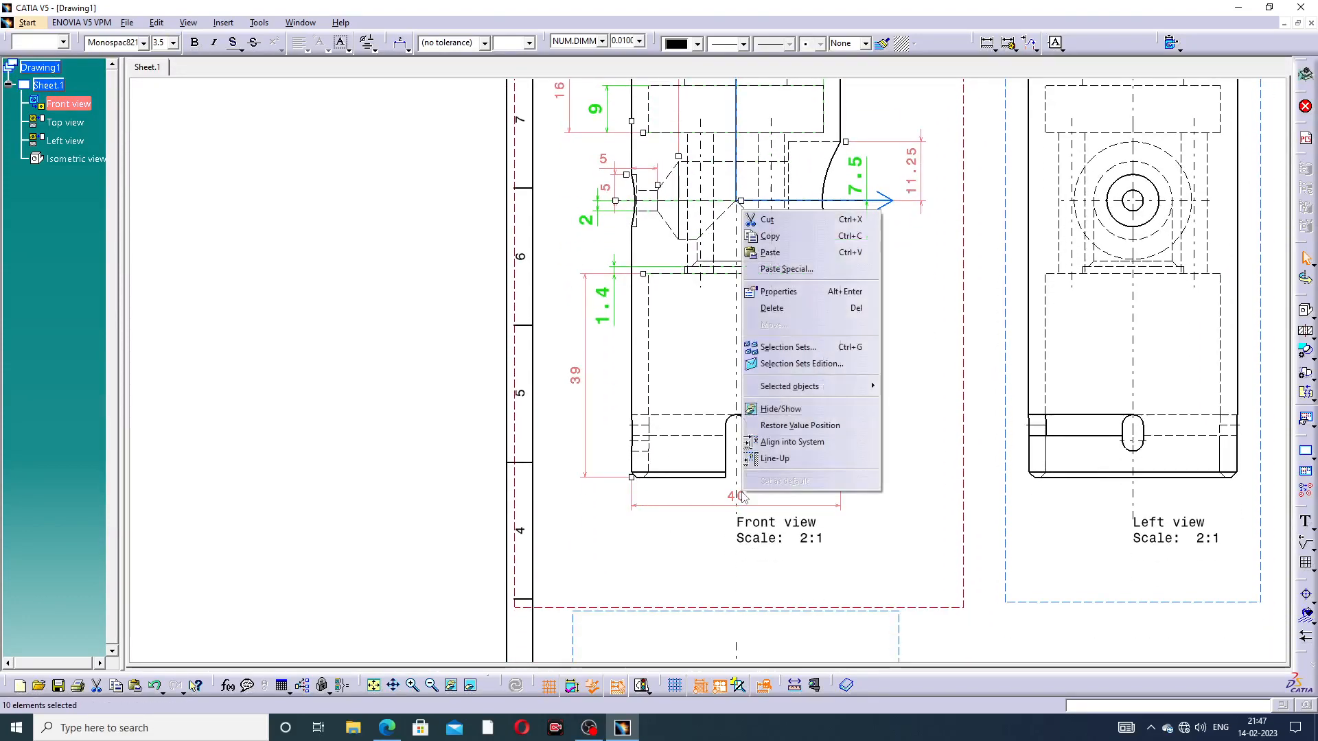
left_click(799, 304)
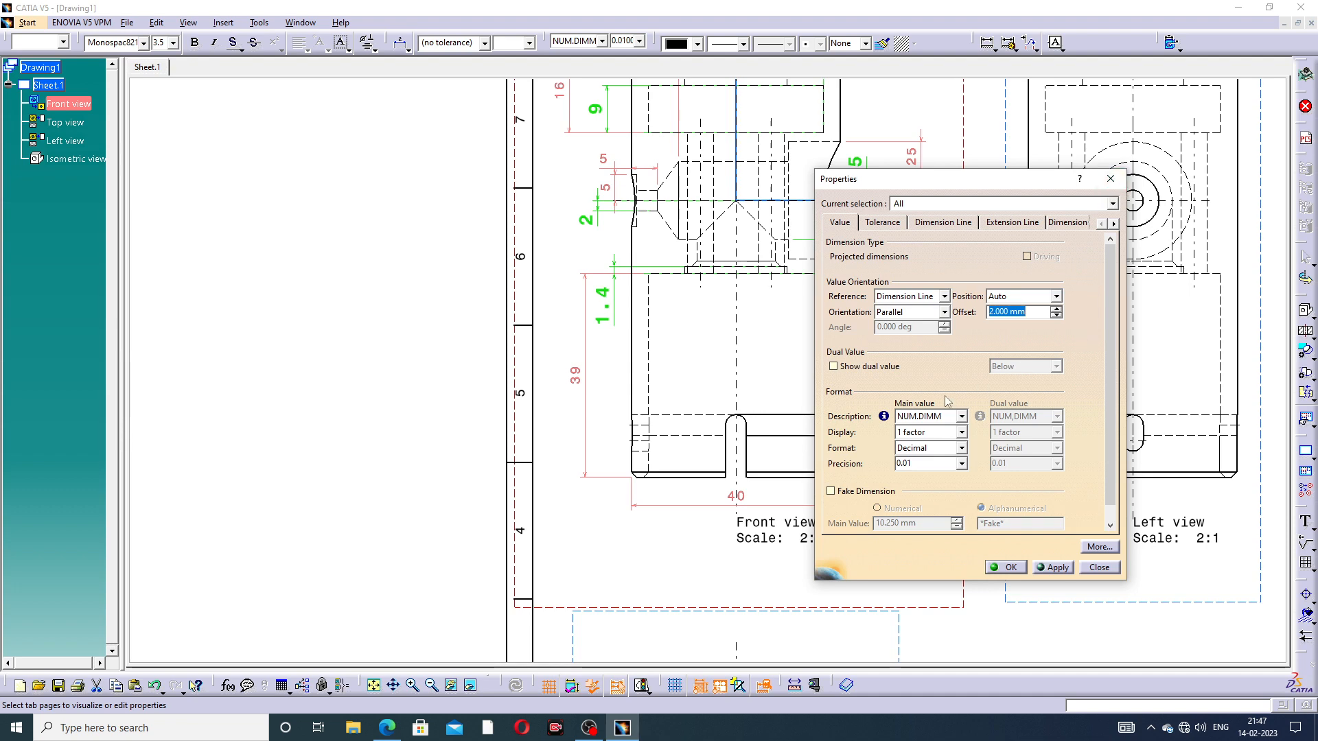
left_click(884, 222)
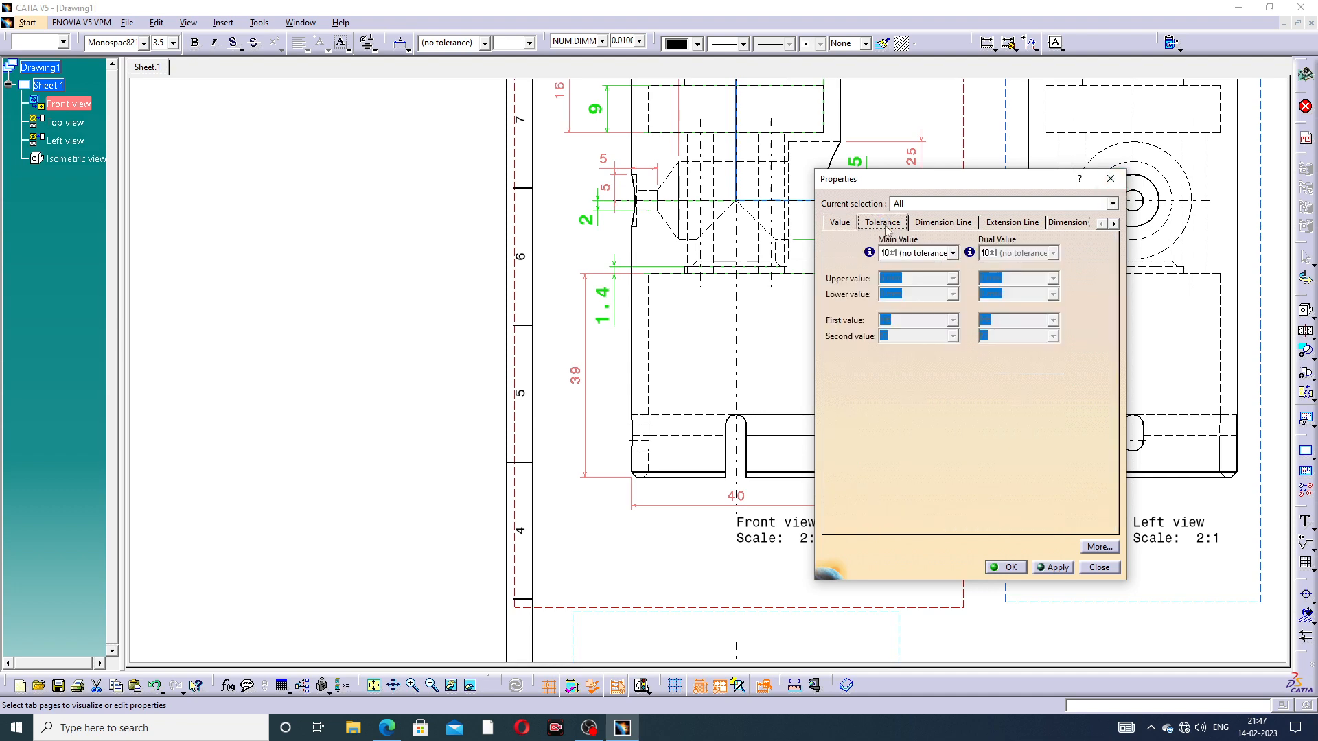
left_click(937, 223)
left_click(1022, 226)
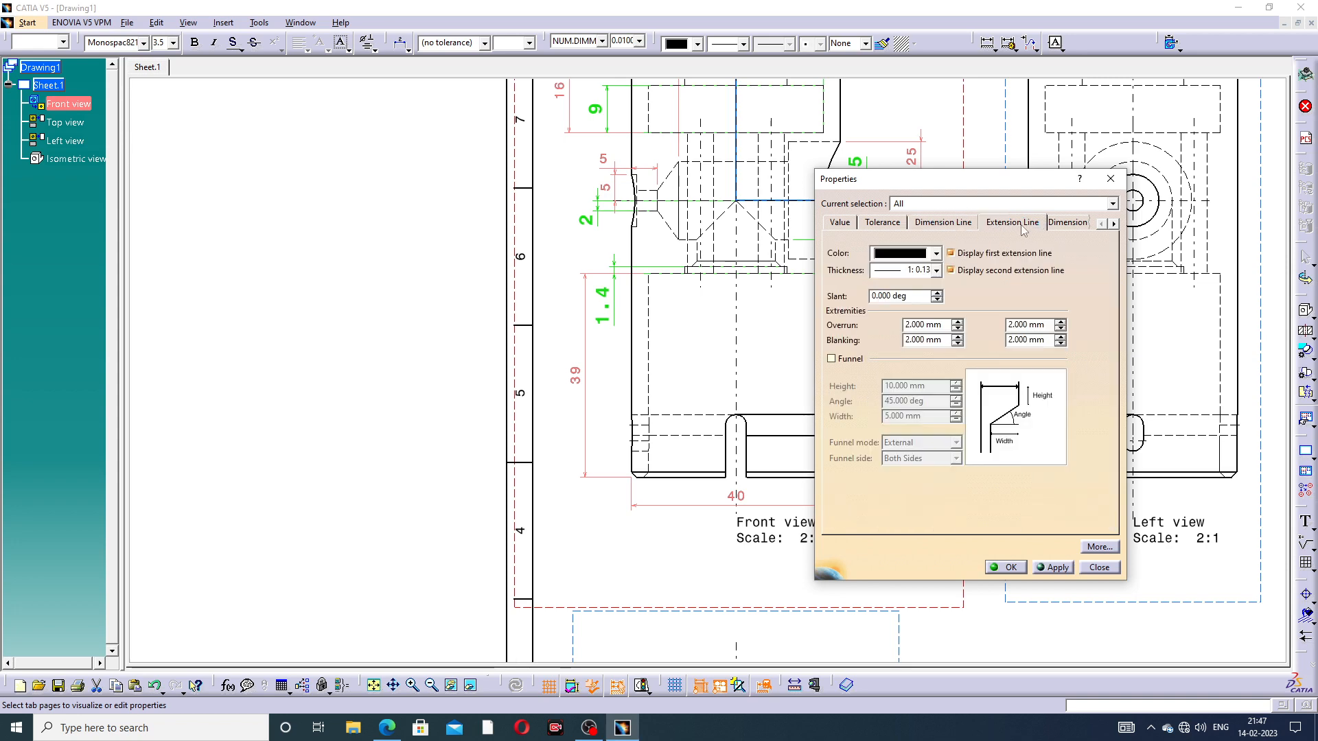
left_click(1067, 223)
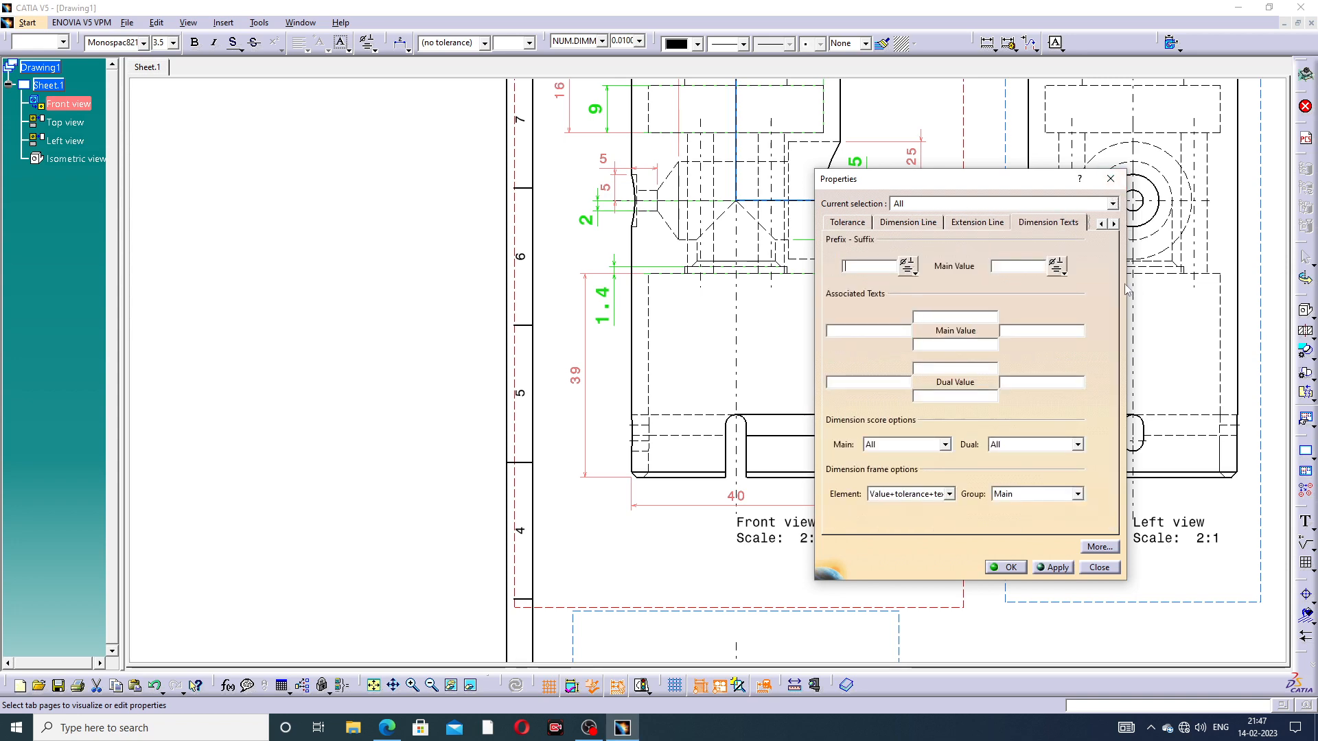
left_click_drag(1126, 290, 1258, 291)
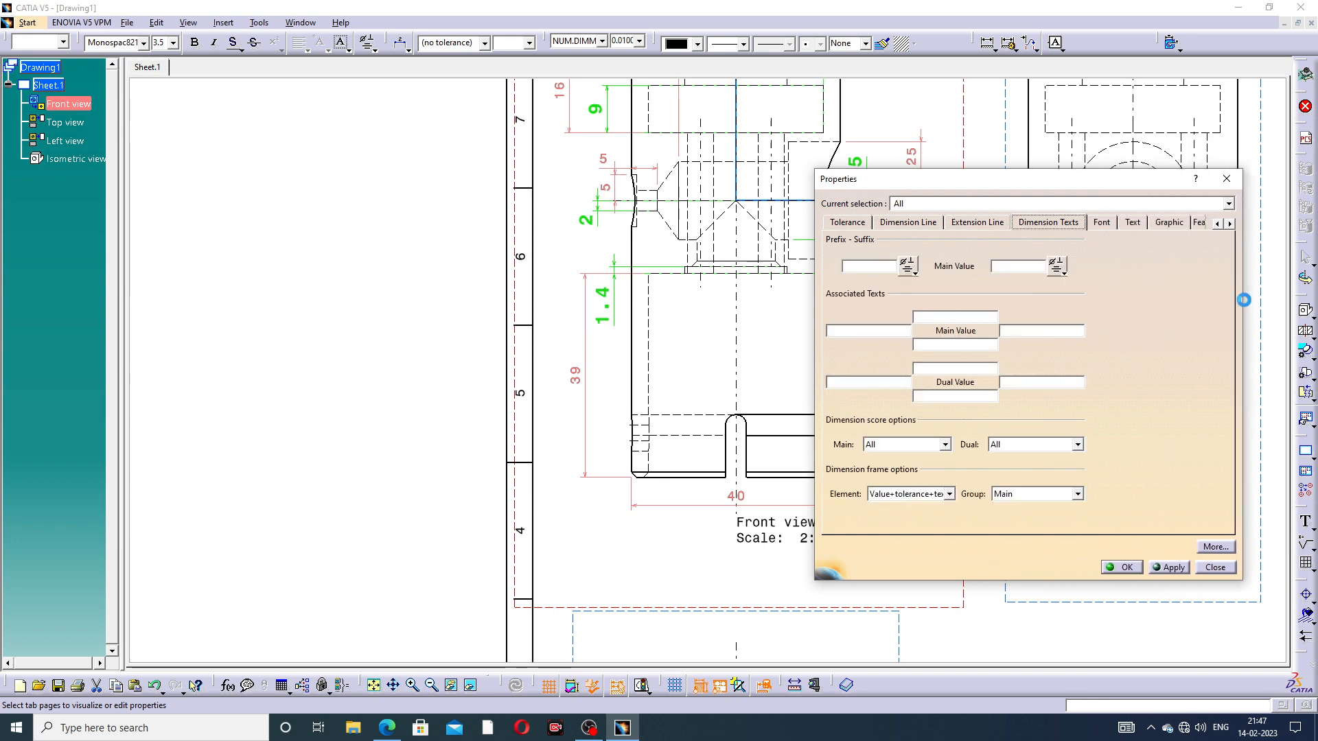
left_click(1132, 224)
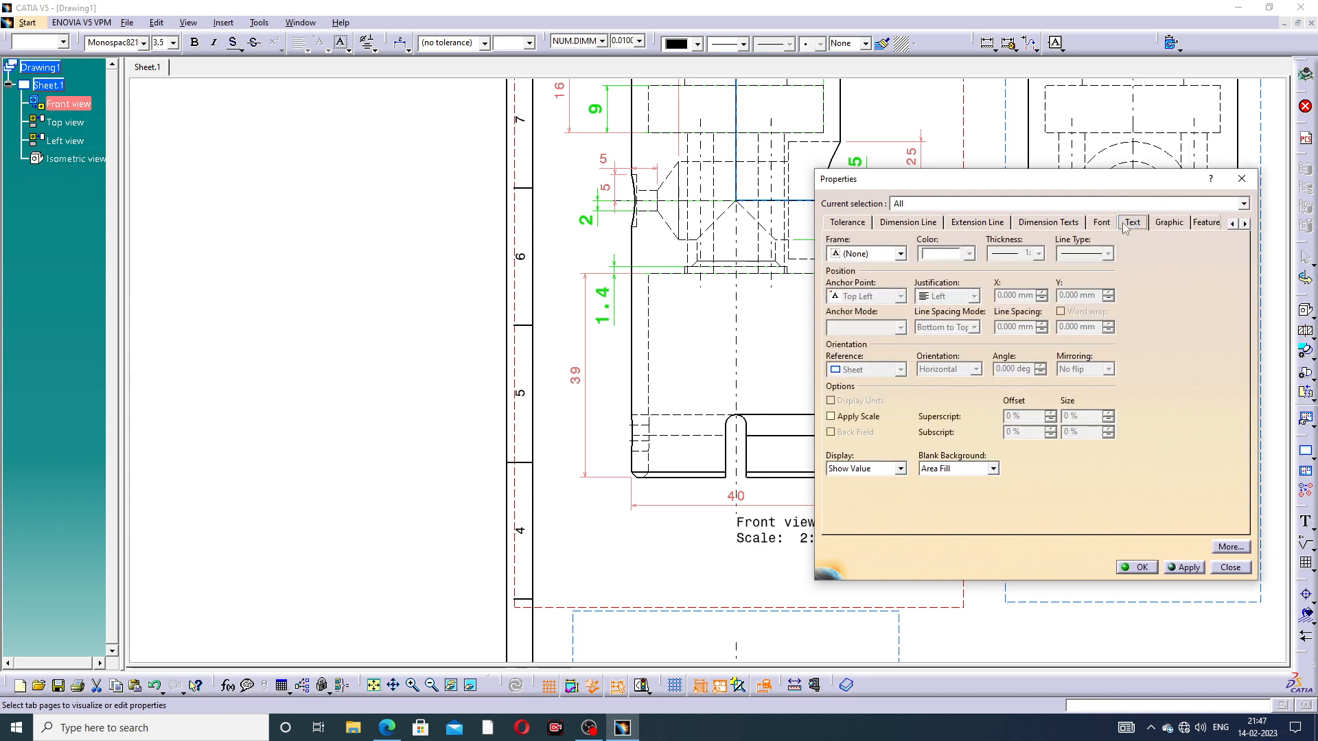
left_click(1178, 225)
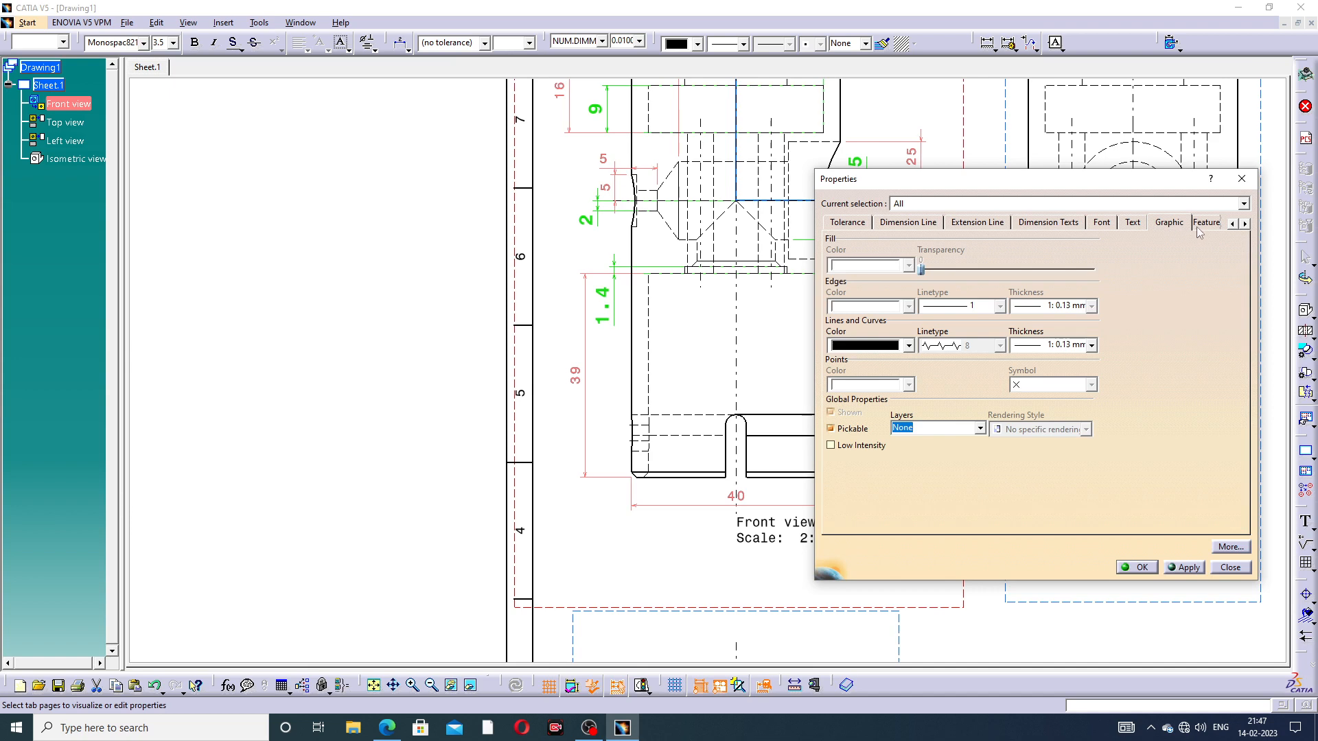
left_click(1200, 227)
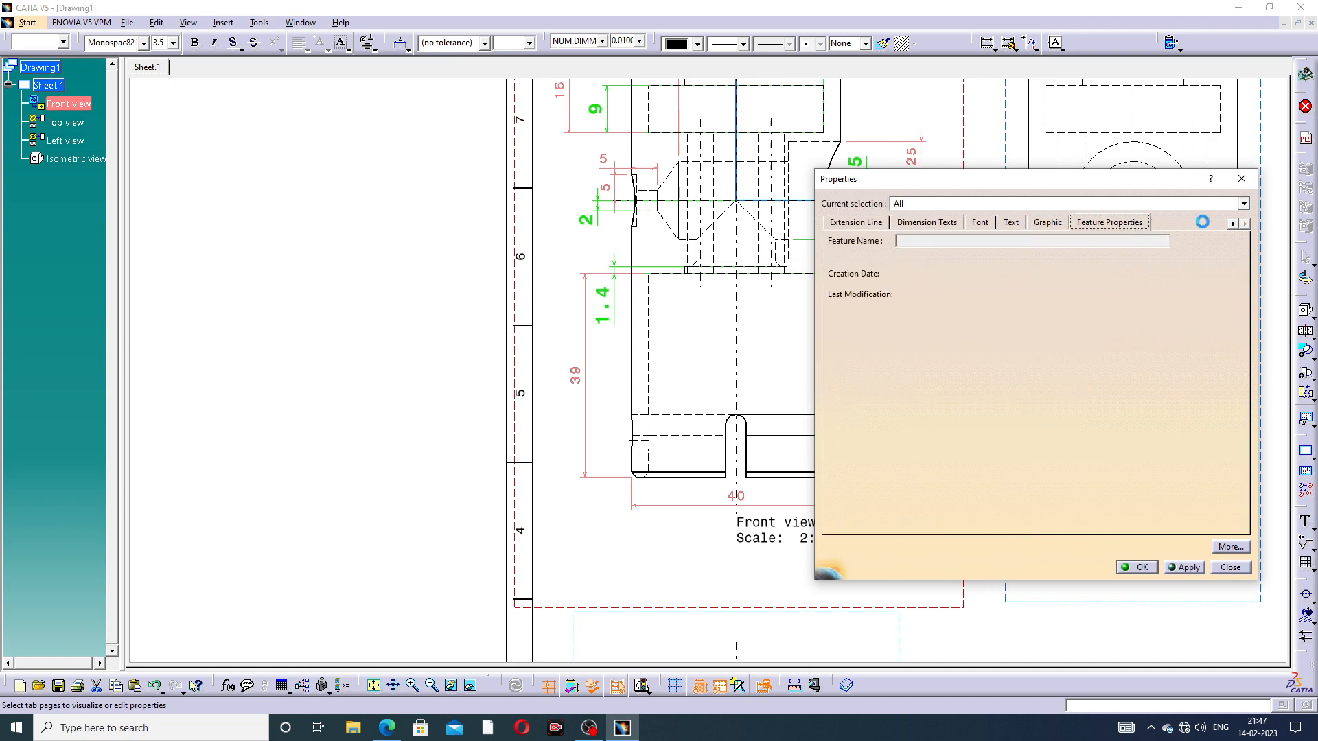
left_click(1011, 223)
left_click(982, 223)
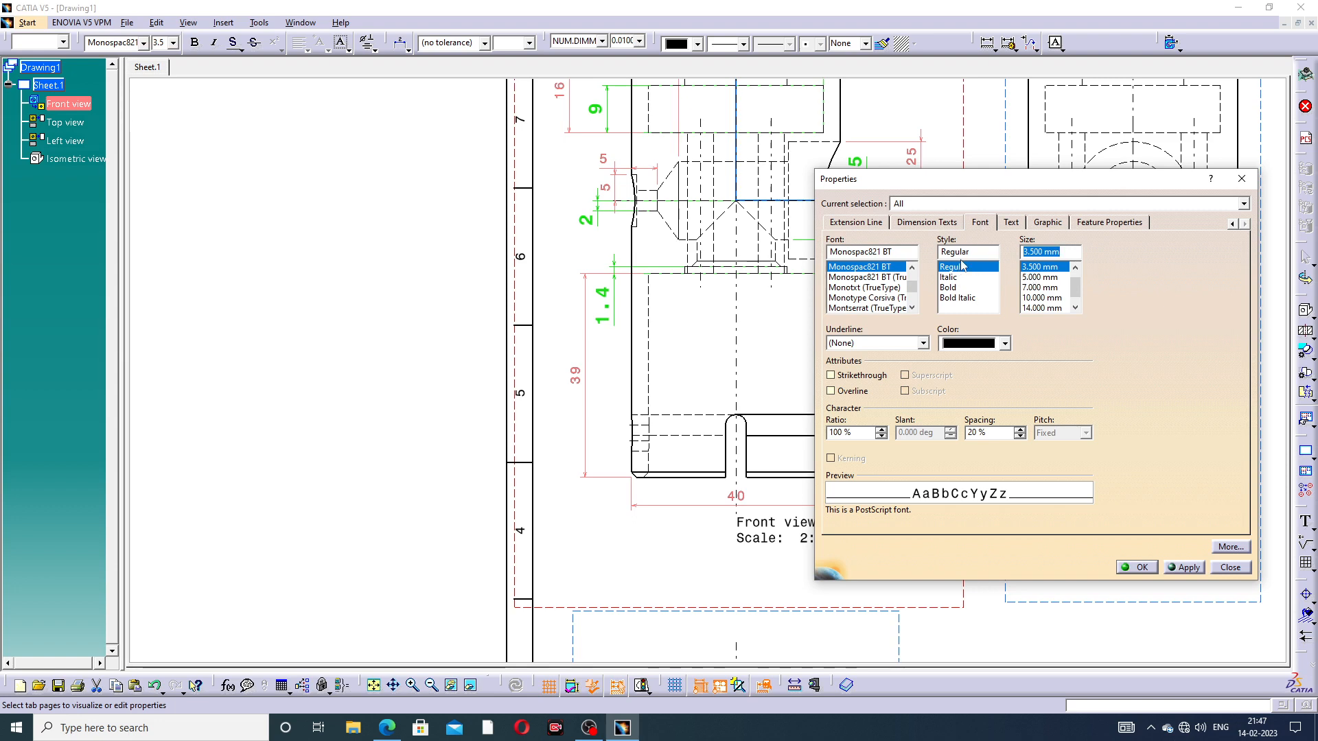
left_click(956, 287)
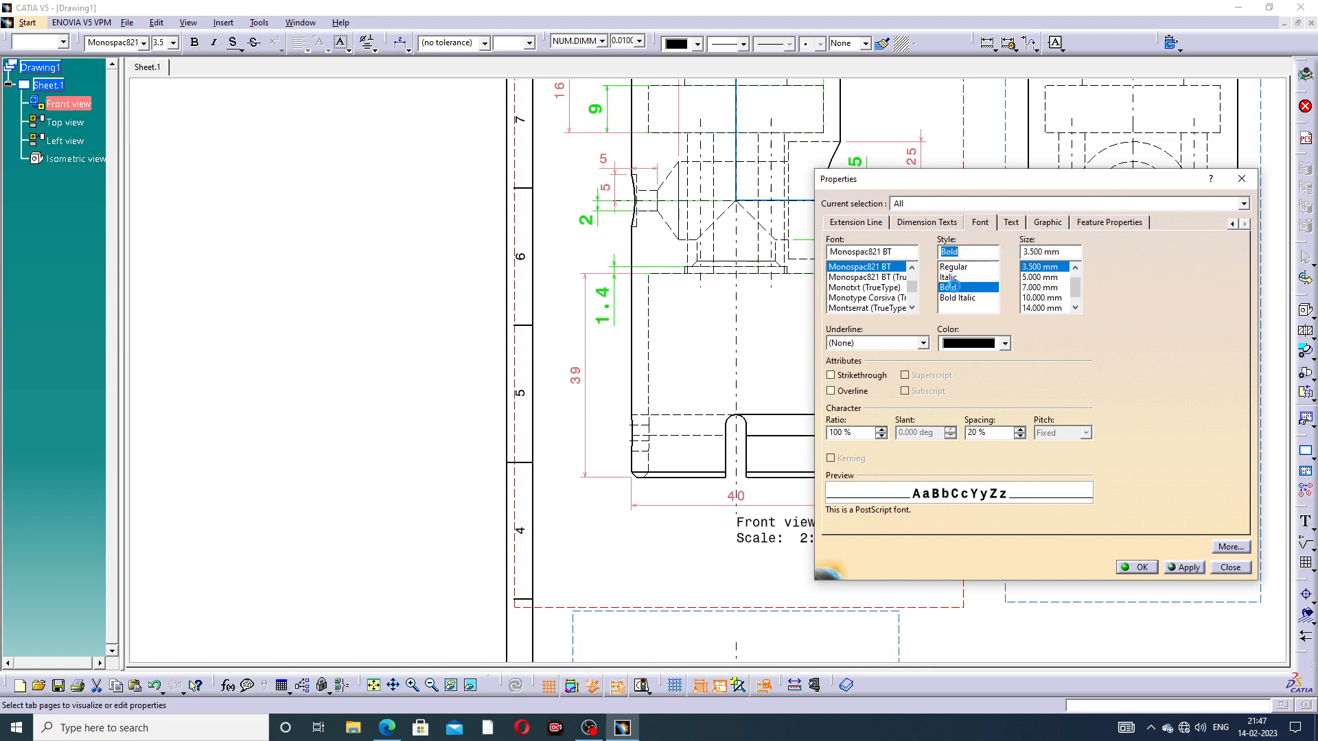
left_click(1061, 251)
type("5")
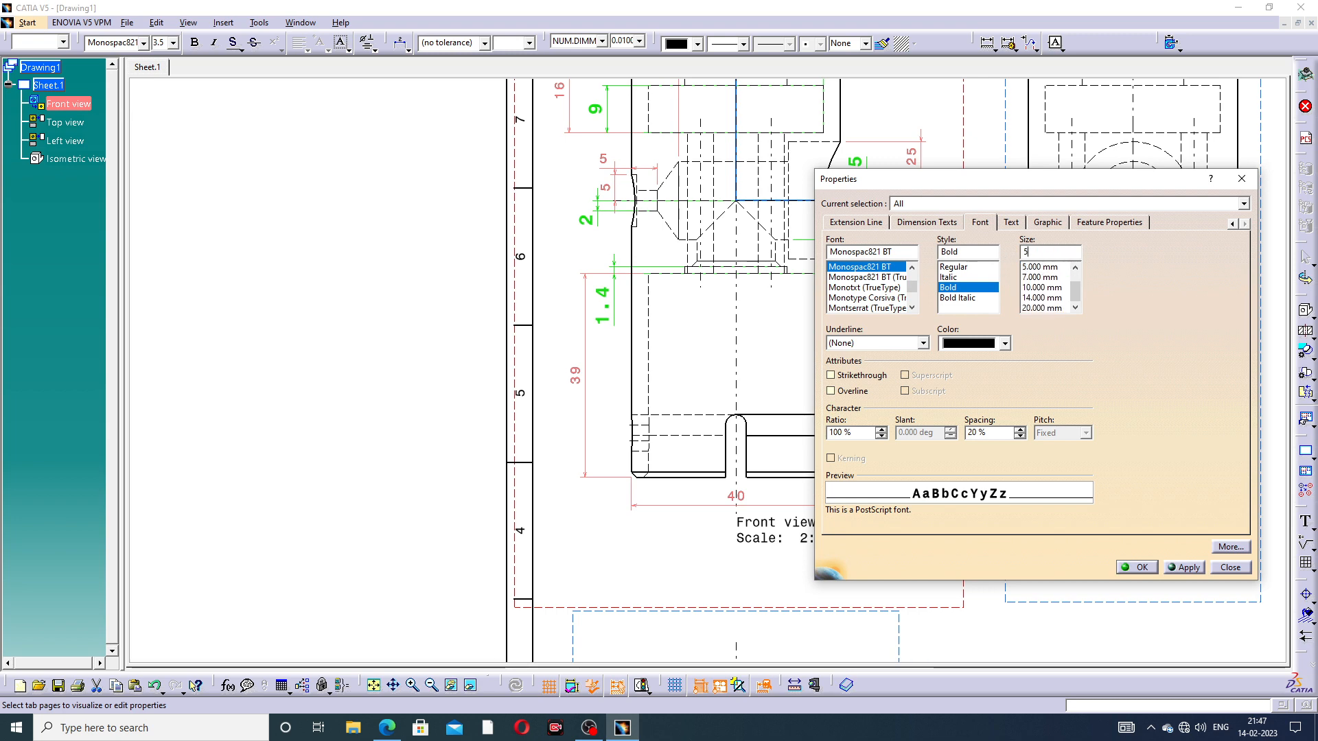
key("Return")
middle_click_drag(910, 249, 894, 482)
left_click(377, 278)
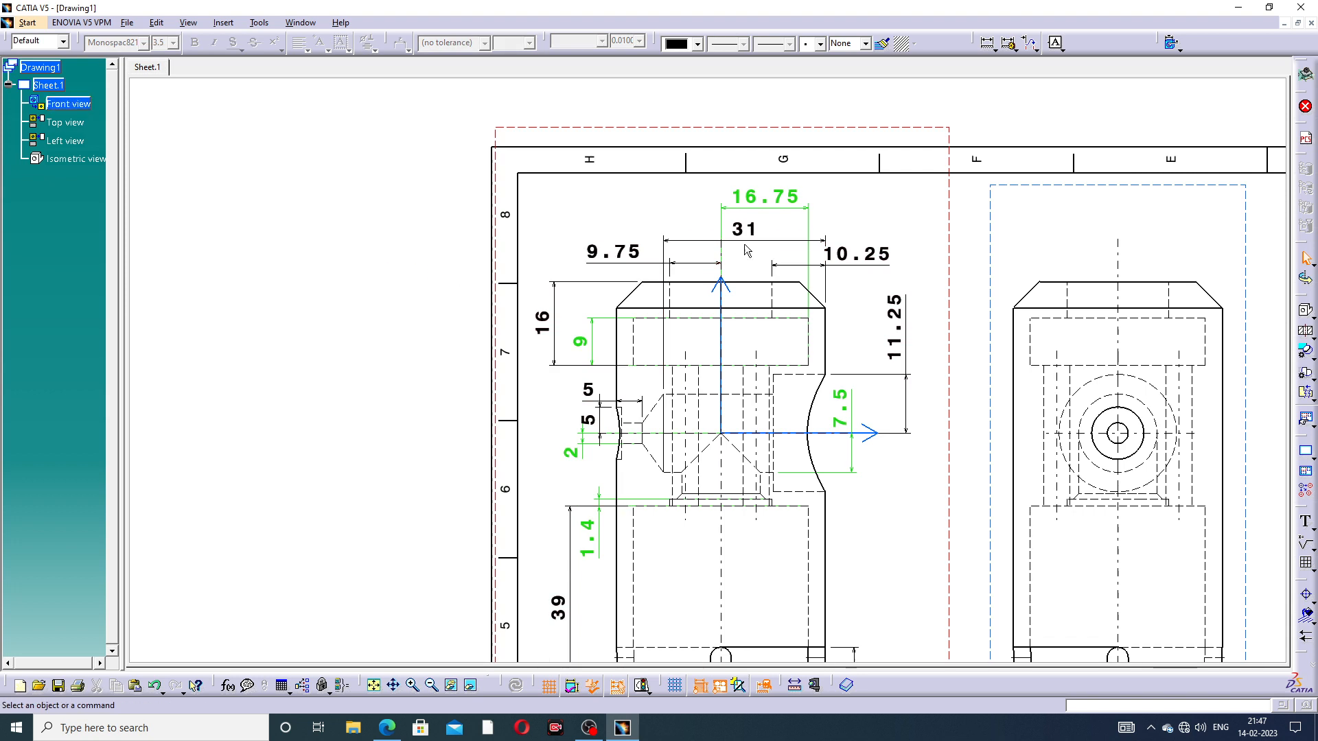
Select the 10.25 dimension above the front view
mouse_move(869, 255)
middle_mouse_down()
mouse_move(865, 158)
mouse_move(845, 175)
middle_mouse_up()
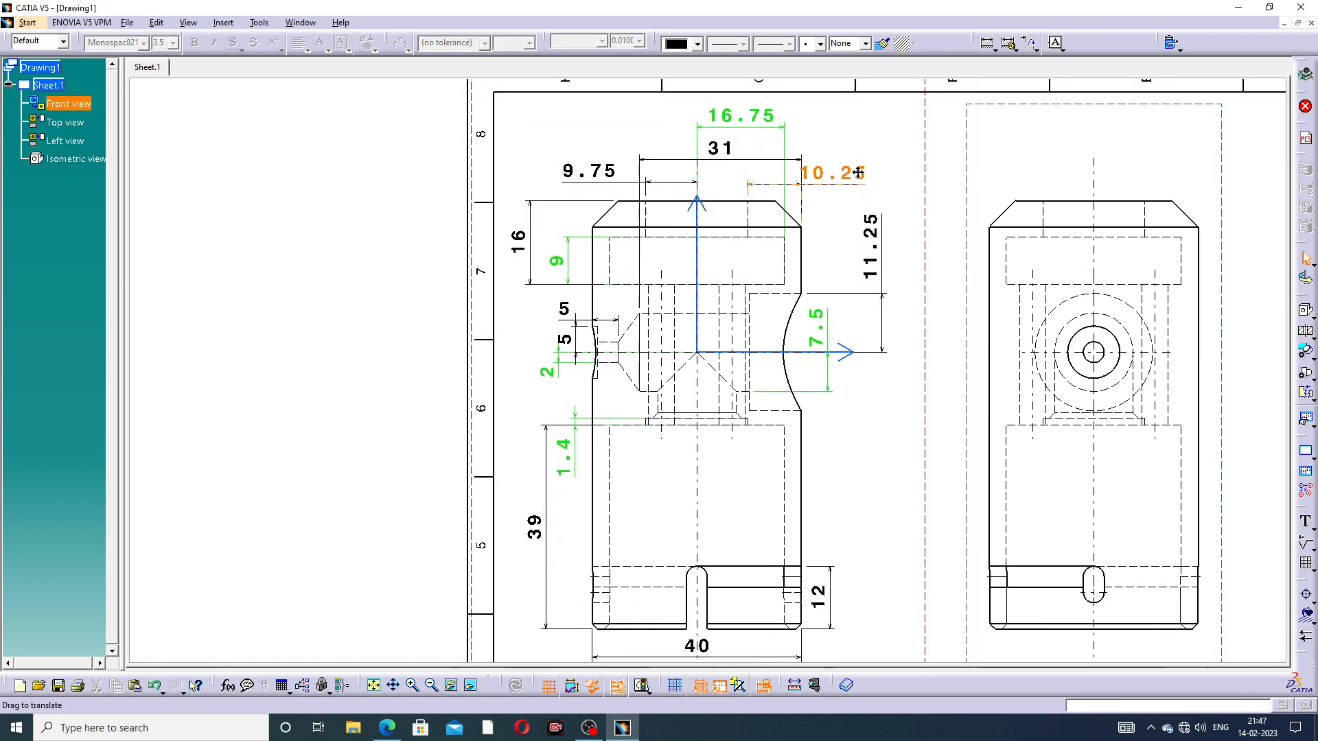
left_click(851, 176)
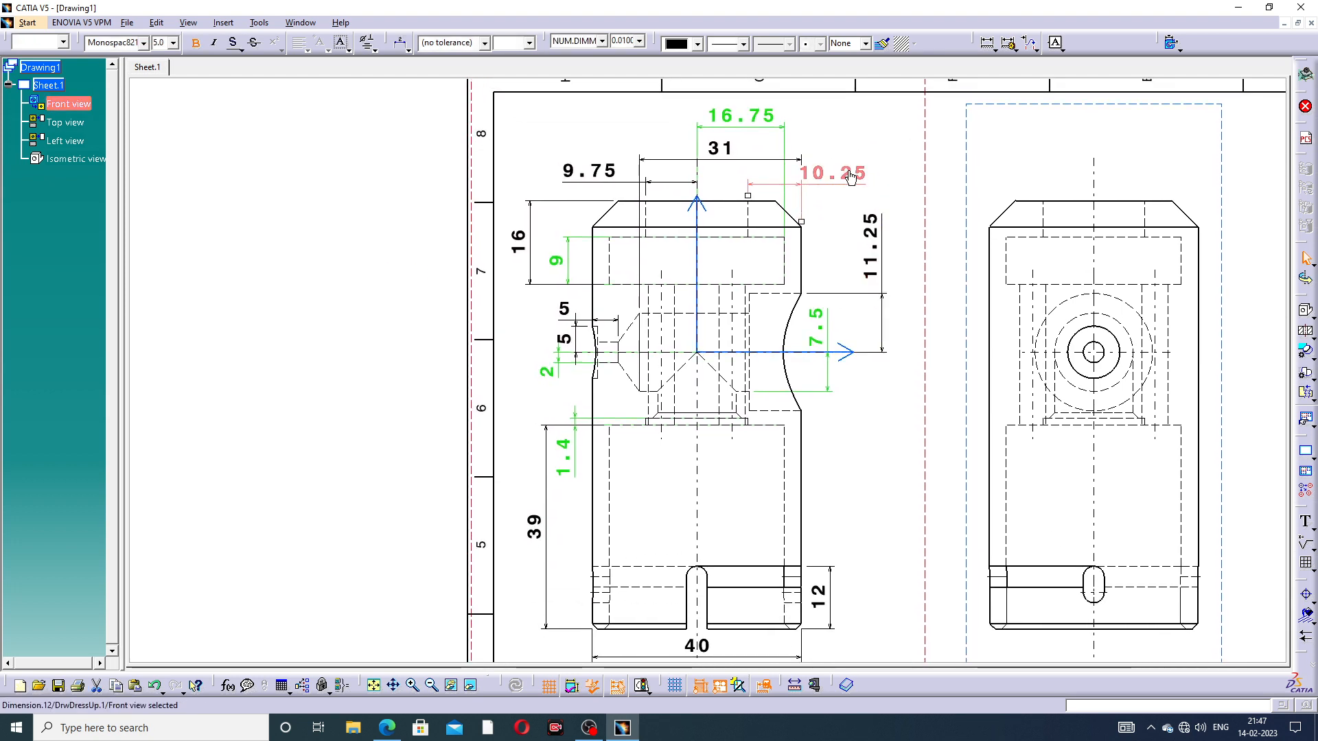
Change the font color of all the black dimensions in the front view to blue
left_click(732, 151, "ctrl")
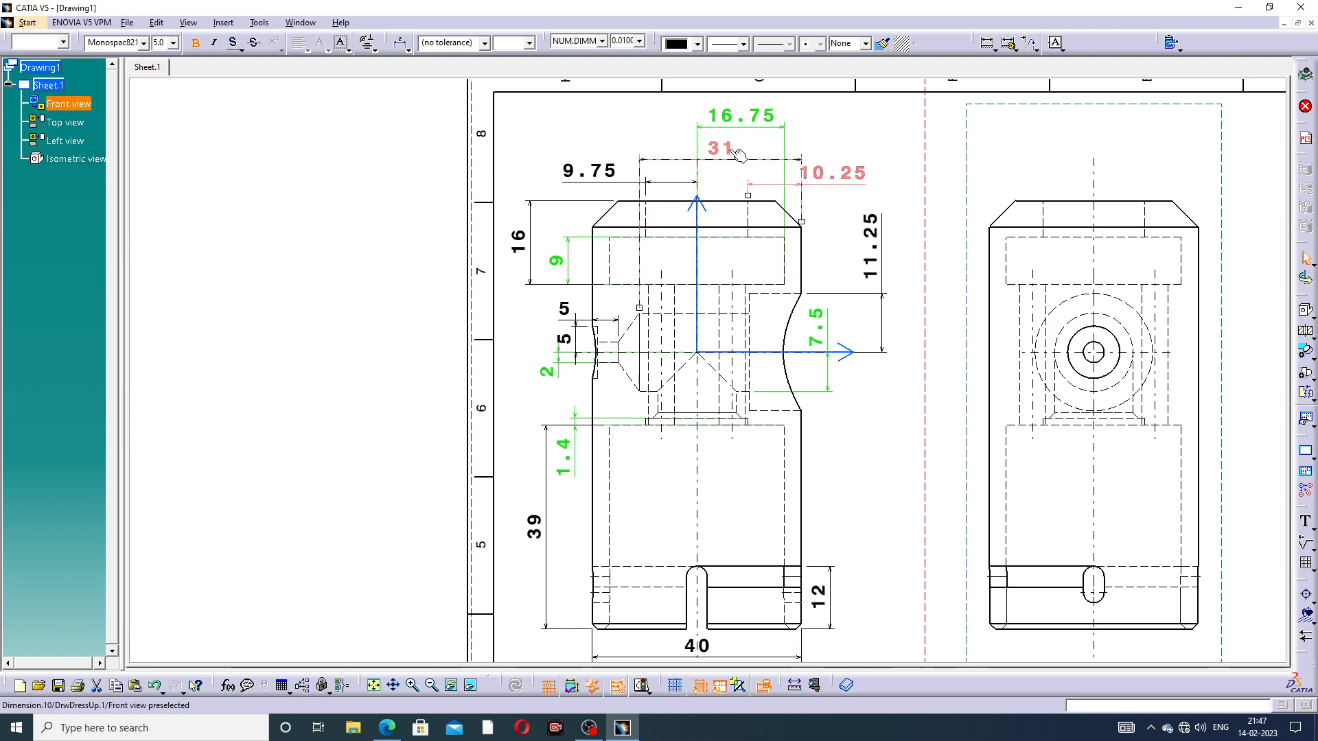
left_click(616, 172, "ctrl")
left_click(529, 244, "ctrl")
left_click(561, 336, "ctrl")
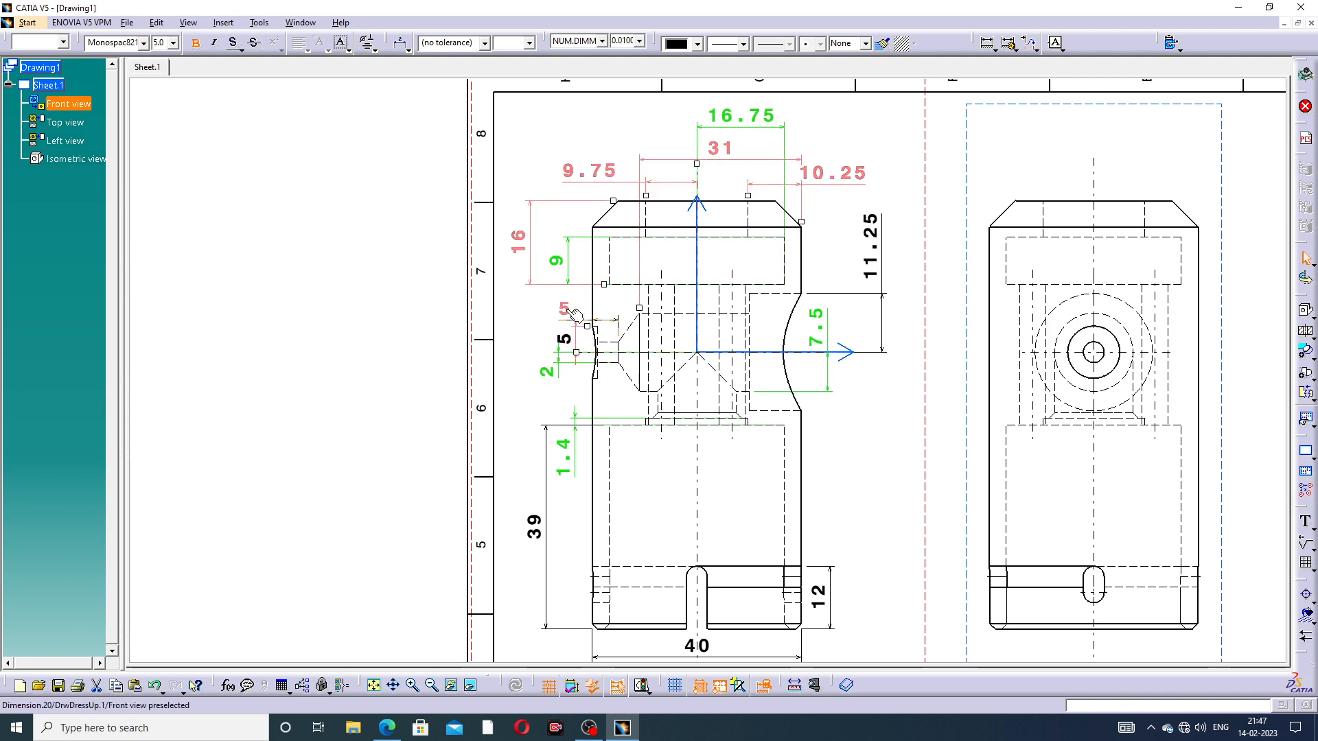
left_click(567, 309, "ctrl")
left_click(869, 234, "ctrl")
left_click(536, 520, "ctrl")
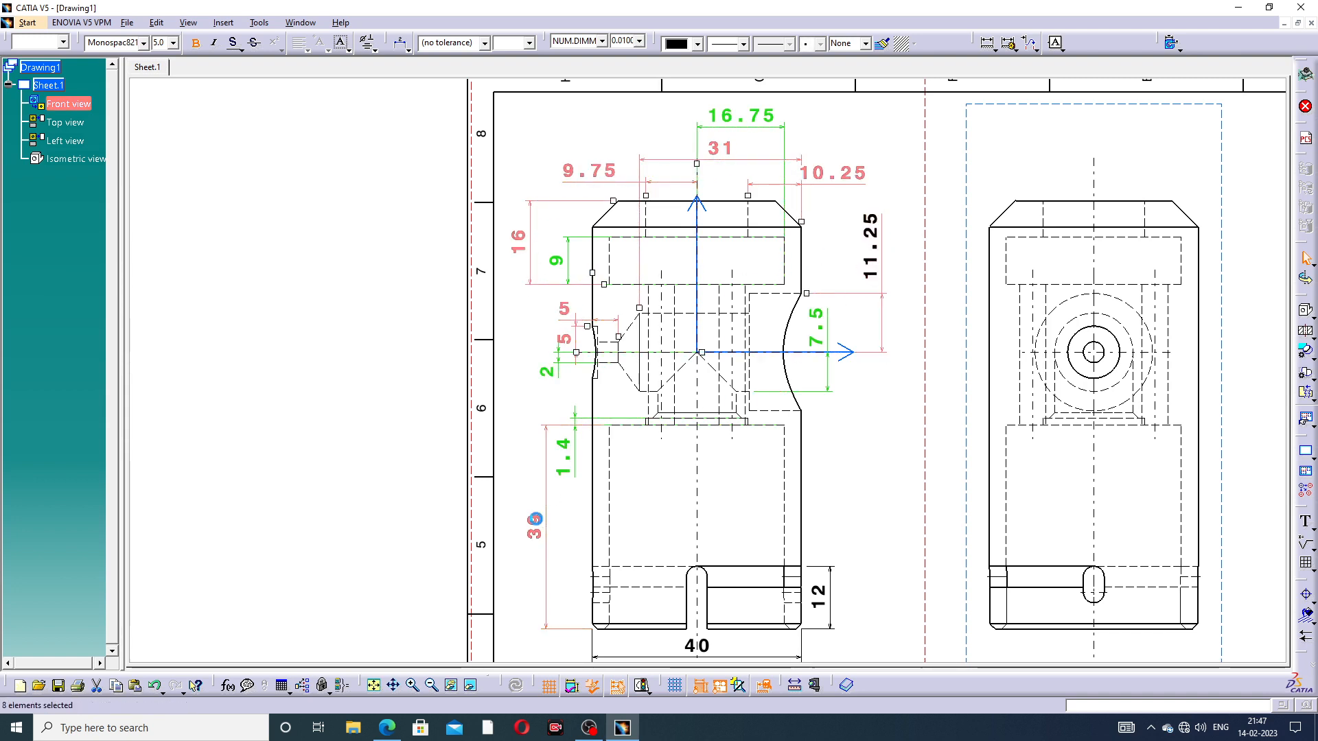
left_click(709, 643, "ctrl")
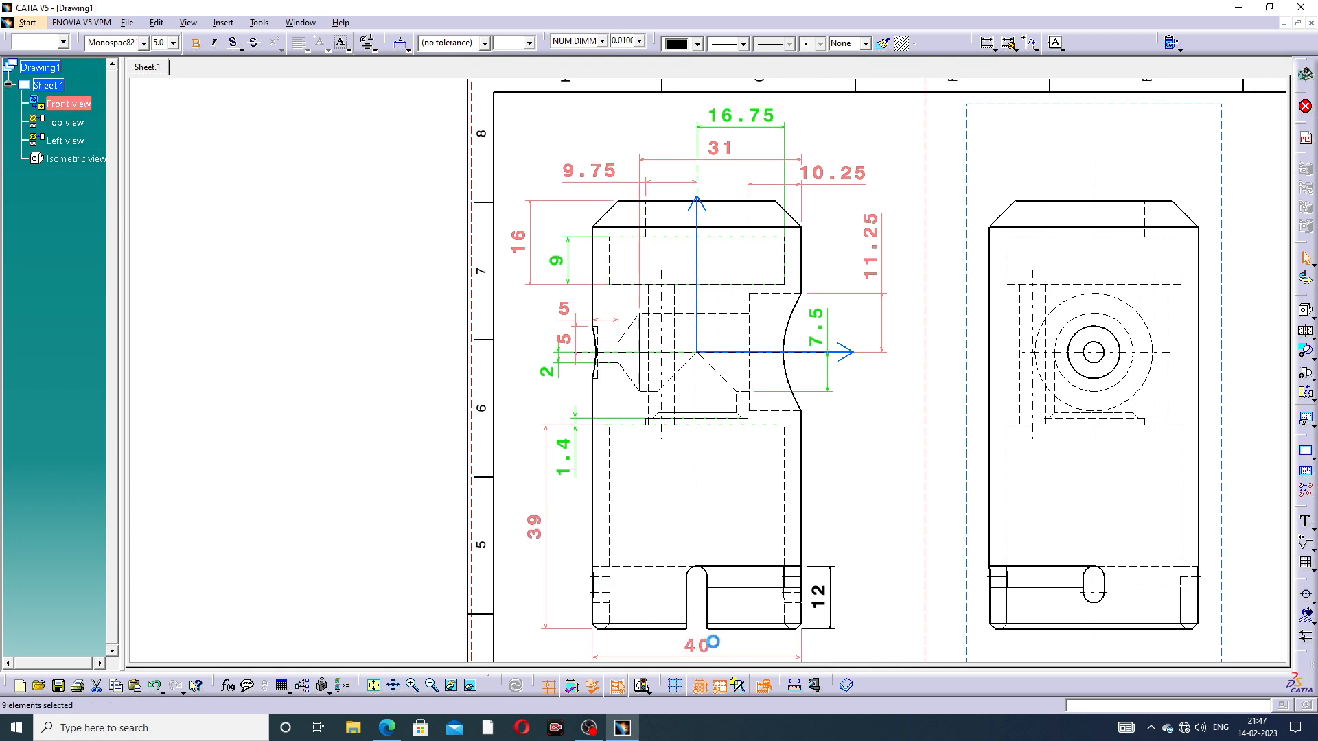
left_click(833, 596, "ctrl")
right_click(834, 599)
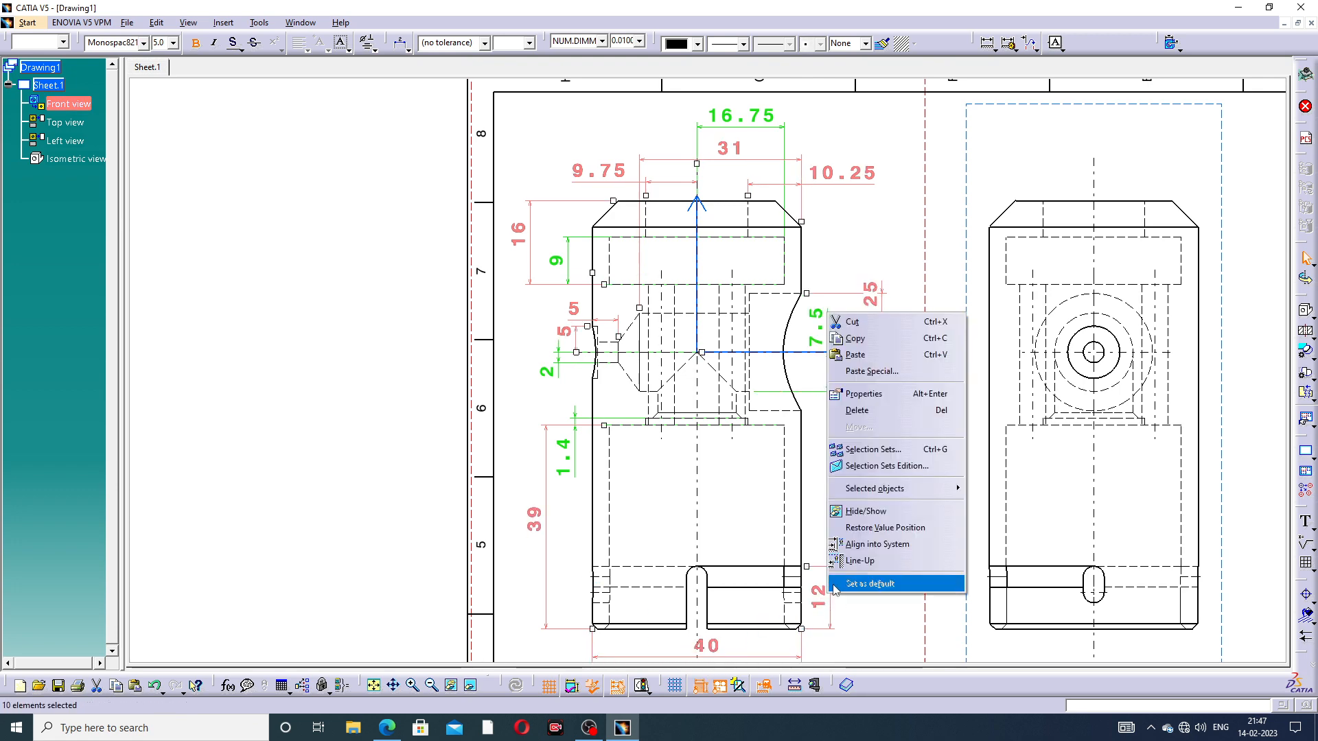
left_click(882, 391)
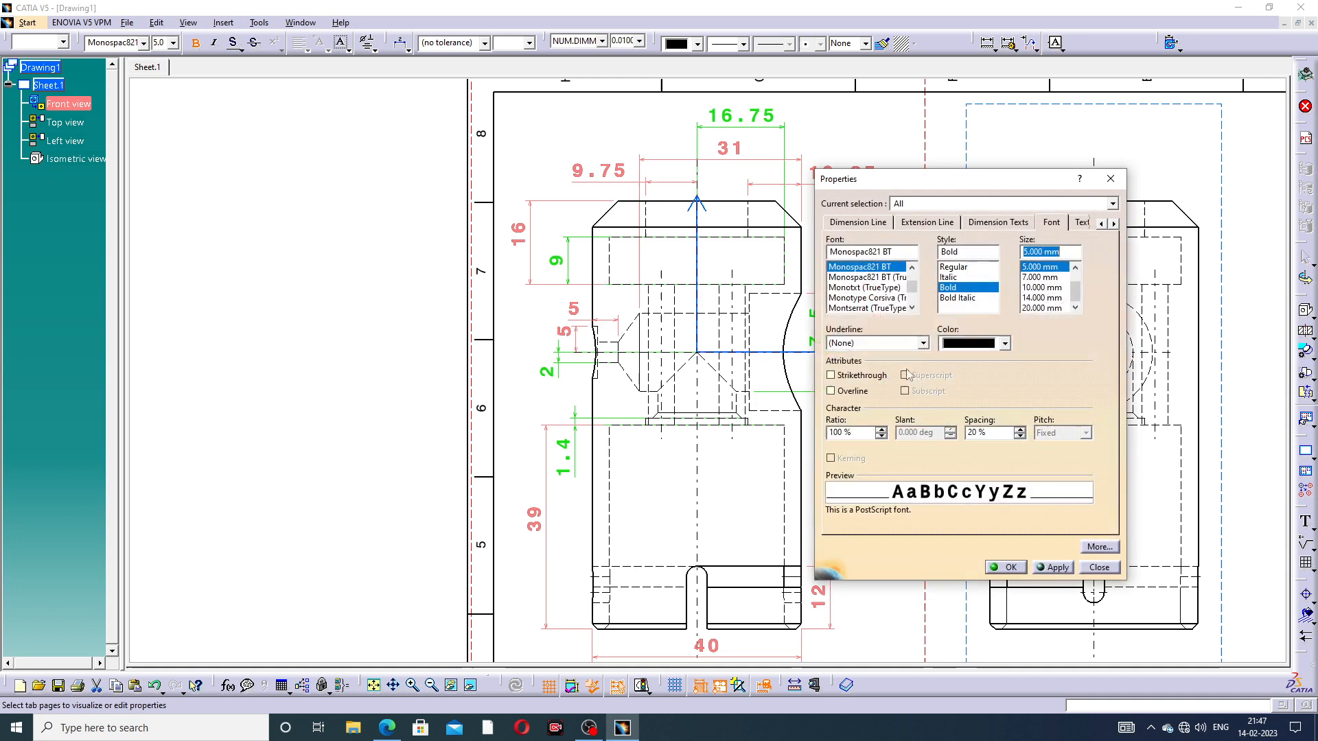
left_click(1004, 344)
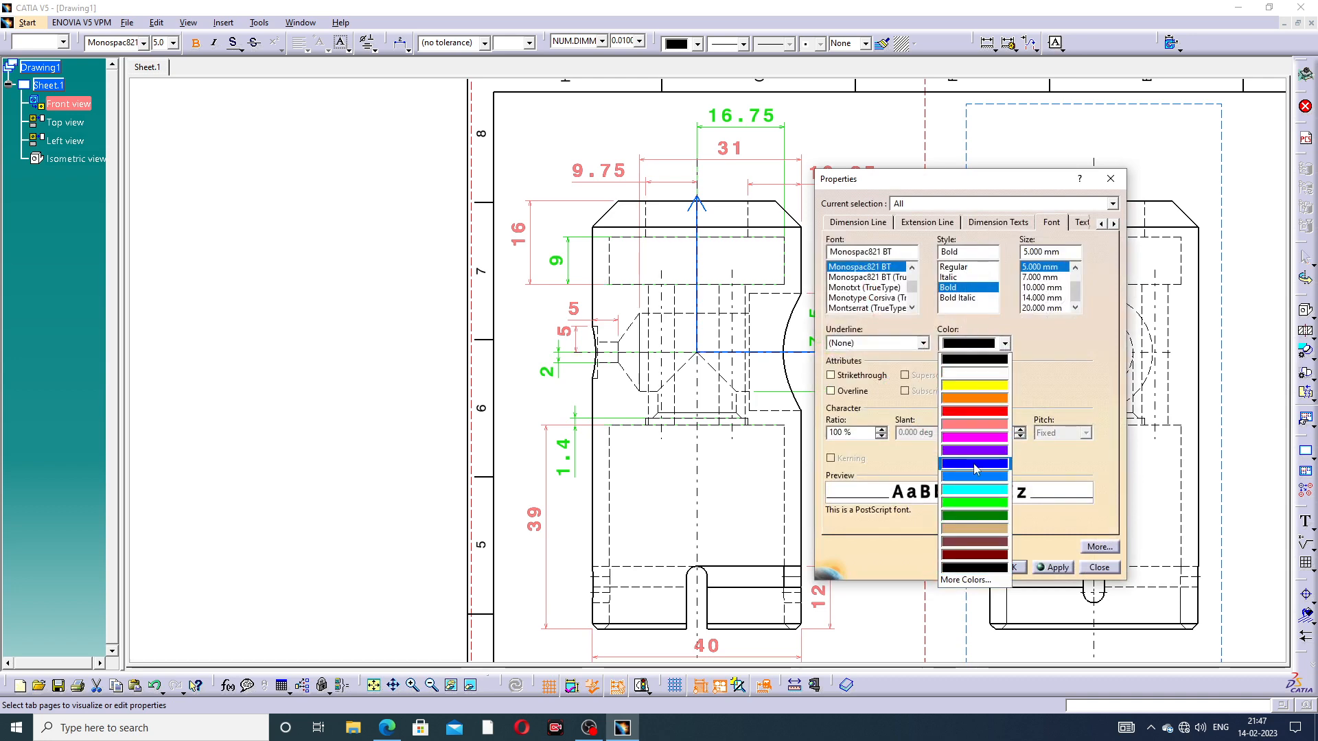
left_click(975, 463)
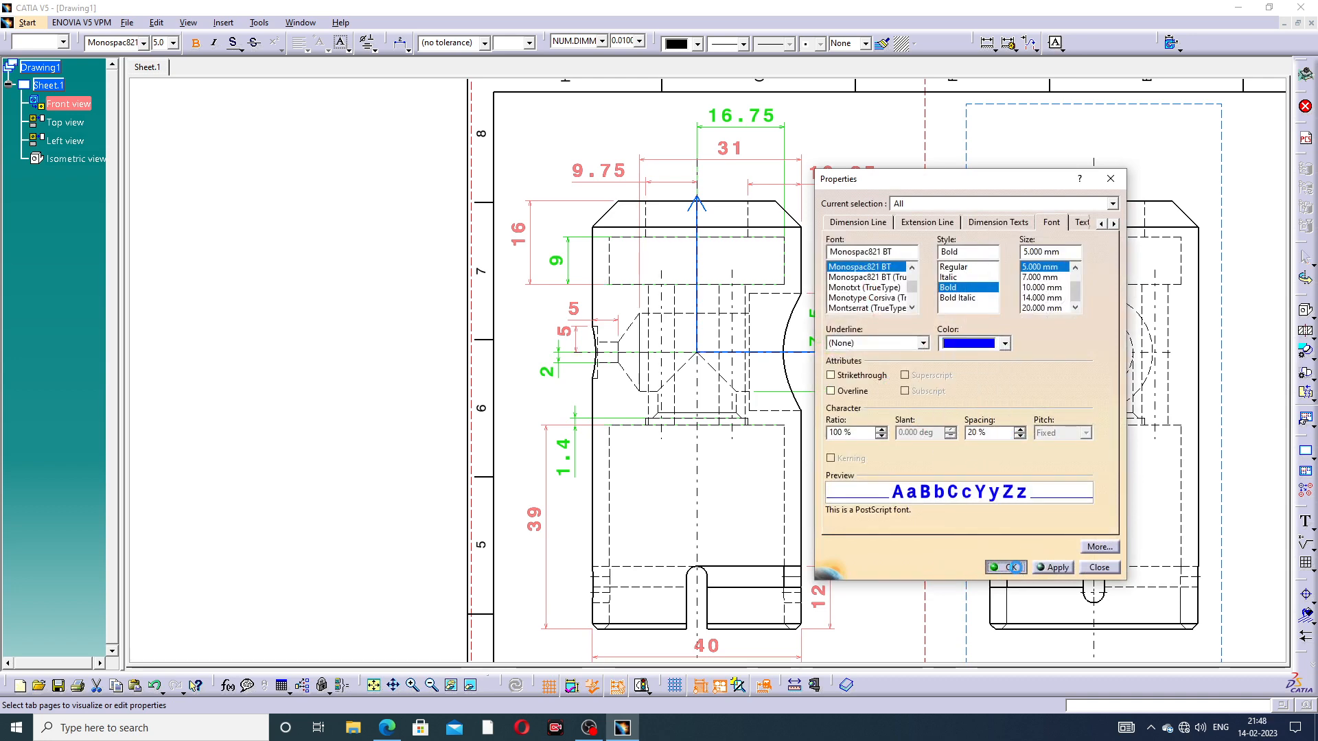
left_click(1009, 568)
left_click(287, 359)
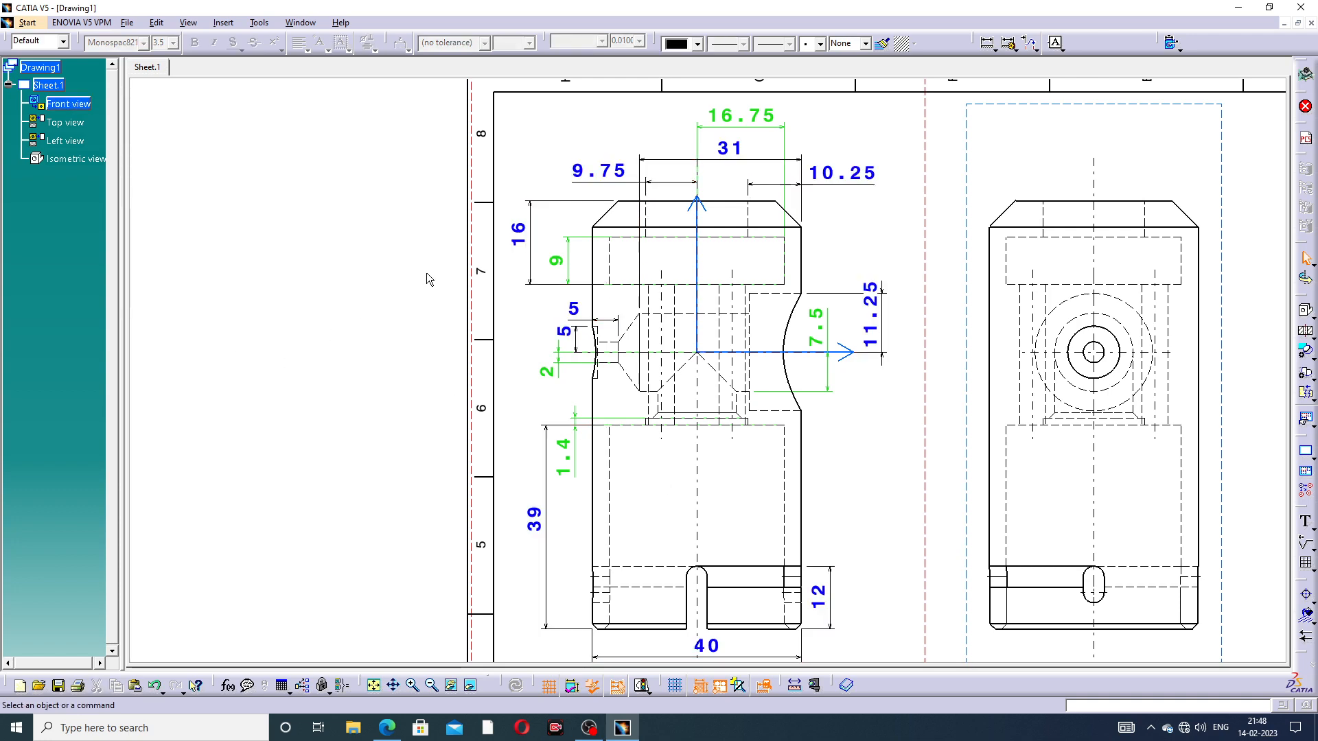
Dimension the vertical distance from the circular hole's centre to the bottom edge in the left view, placing it beside the body
left_click(830, 182)
middle_click_drag(830, 182, 807, 202)
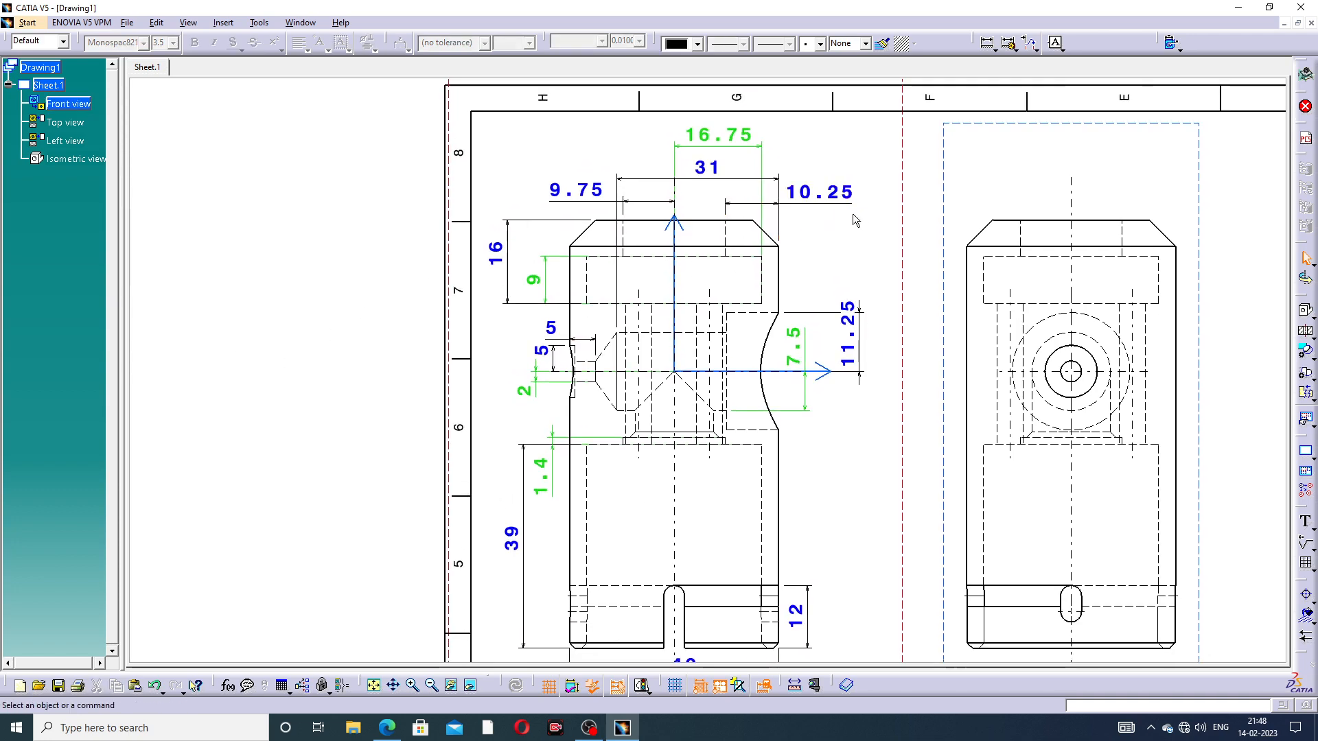
middle_click_drag(874, 244, 824, 187)
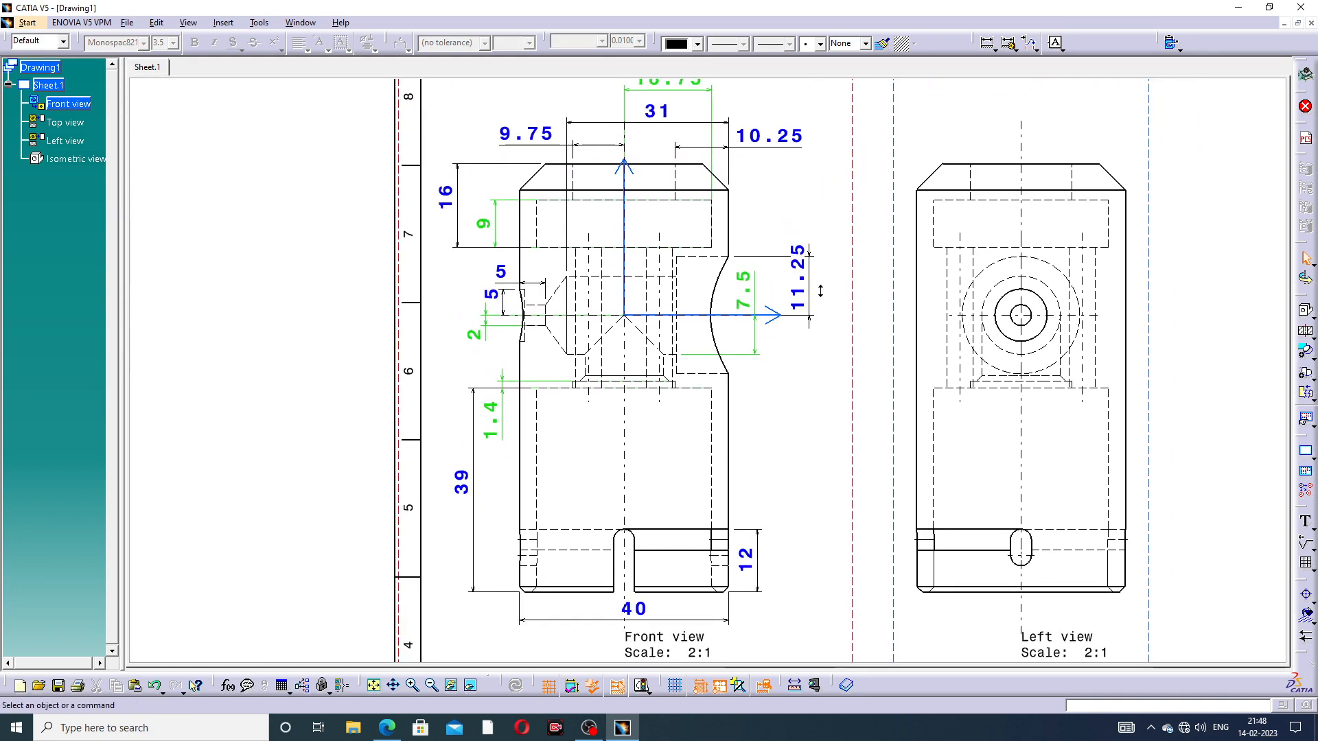
mouse_move(819, 291)
middle_mouse_down("ctrl")
mouse_move(832, 309)
mouse_move(809, 359)
mouse_move(783, 338)
mouse_move(625, 315)
middle_mouse_up("ctrl")
middle_click_drag(752, 323, 752, 300)
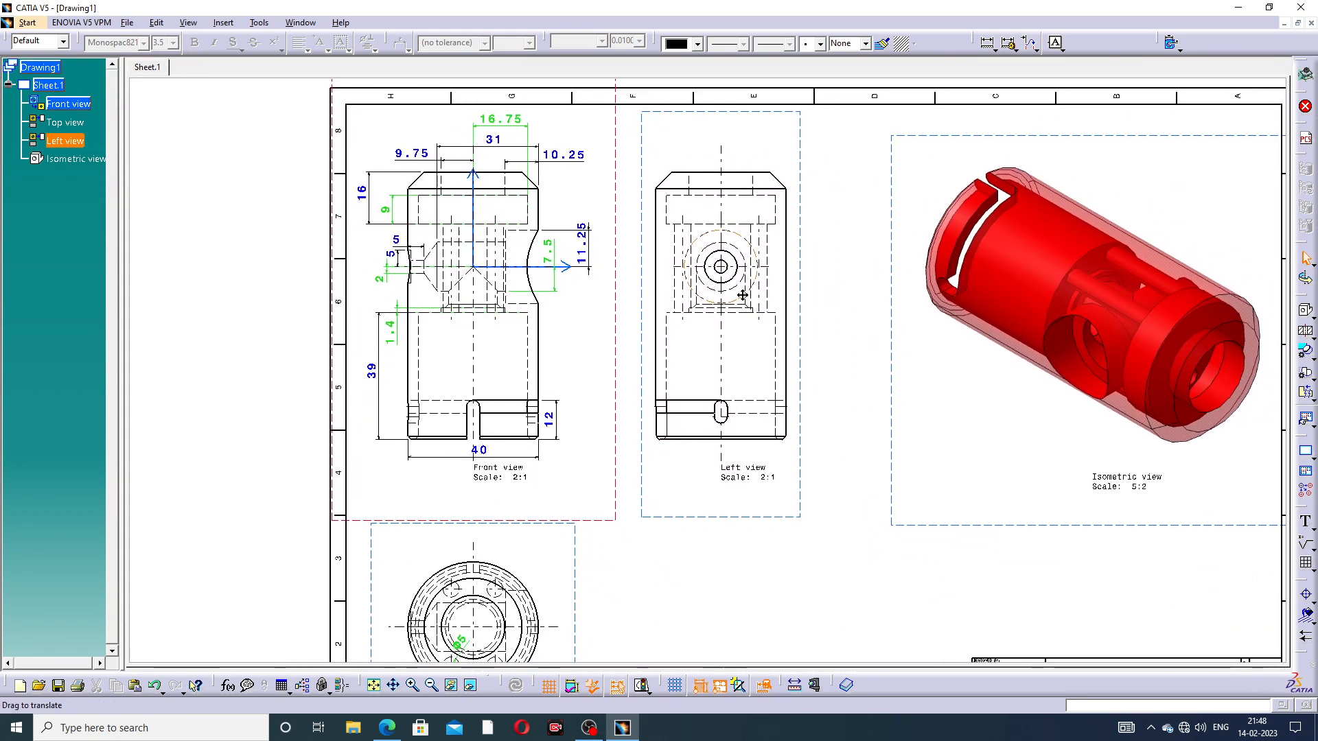
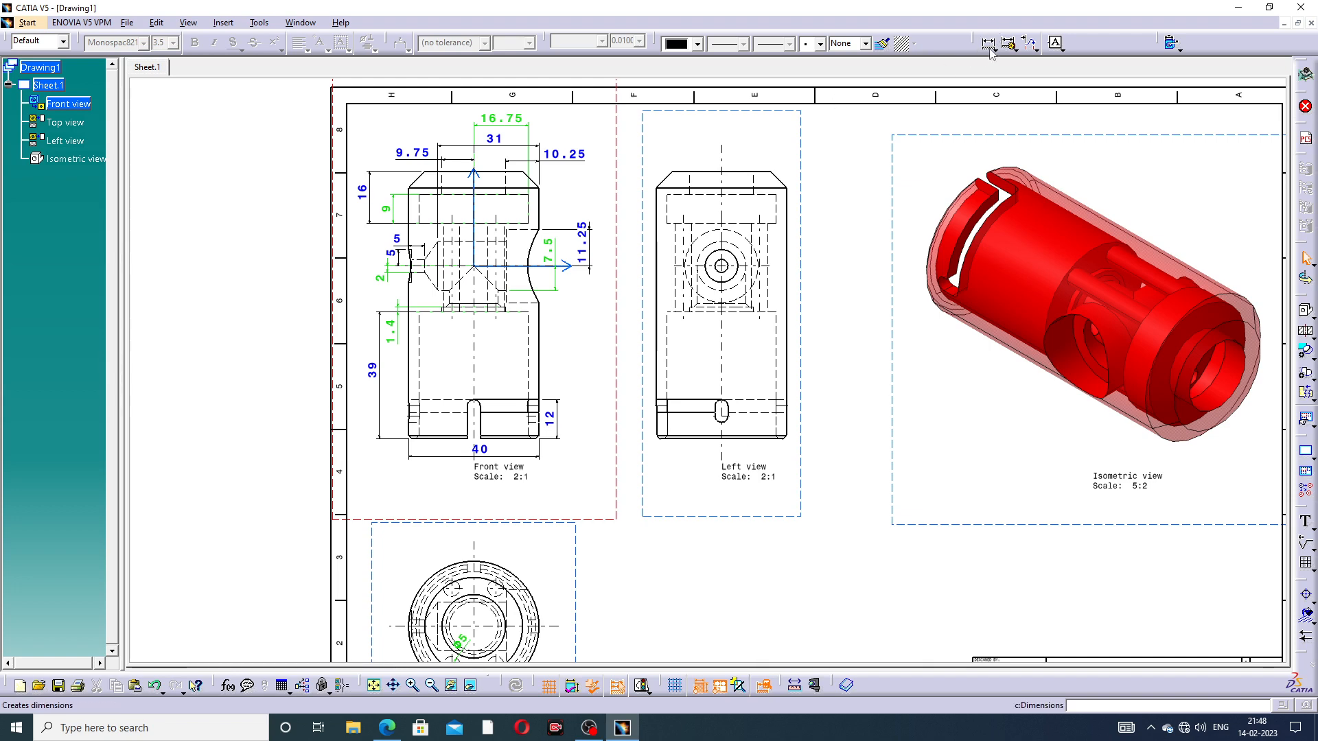
left_click(990, 48)
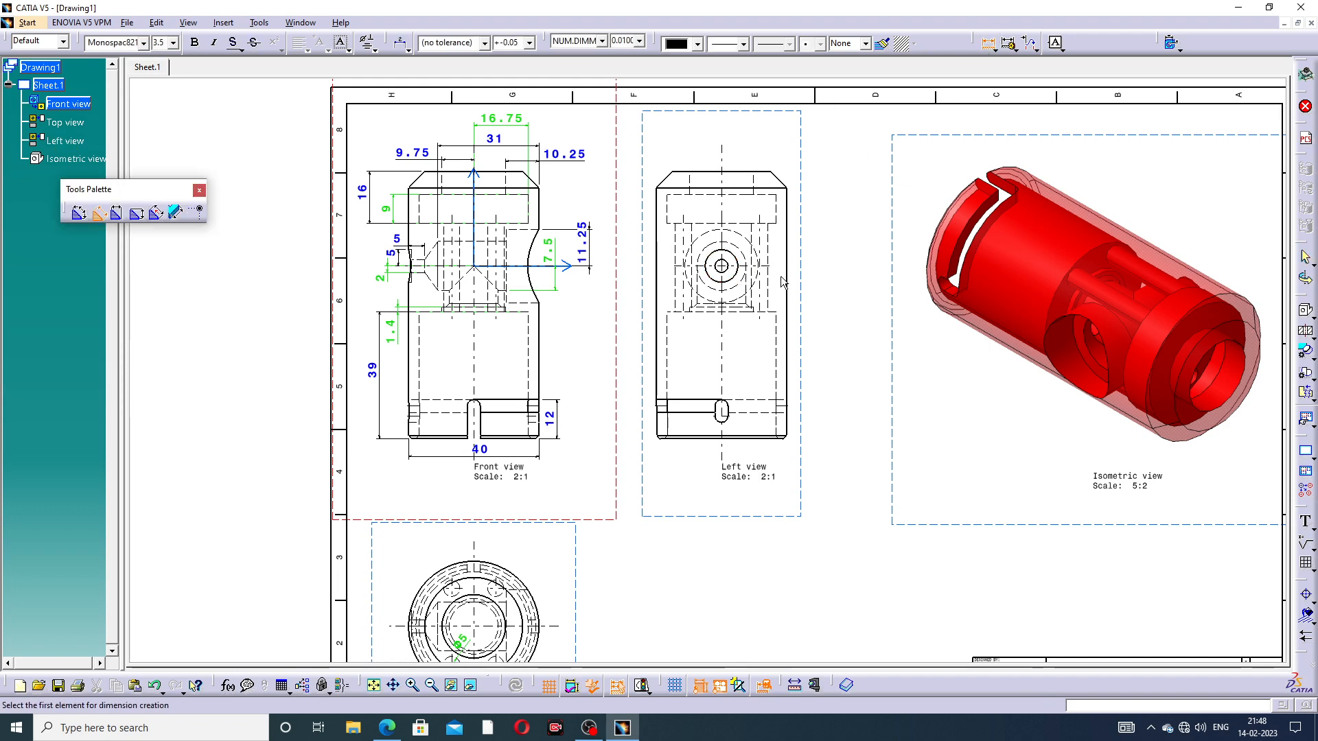
middle_click_drag(719, 314, 711, 292, "ctrl")
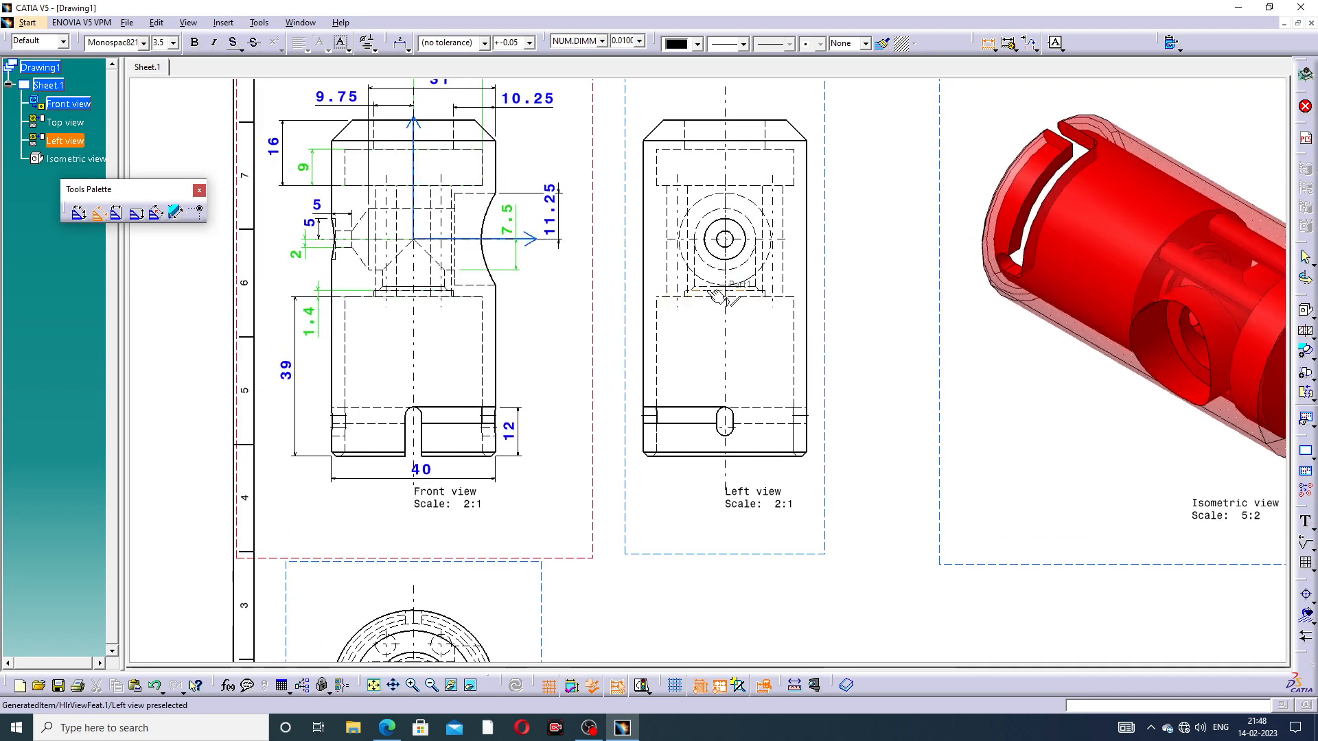
left_click(748, 253)
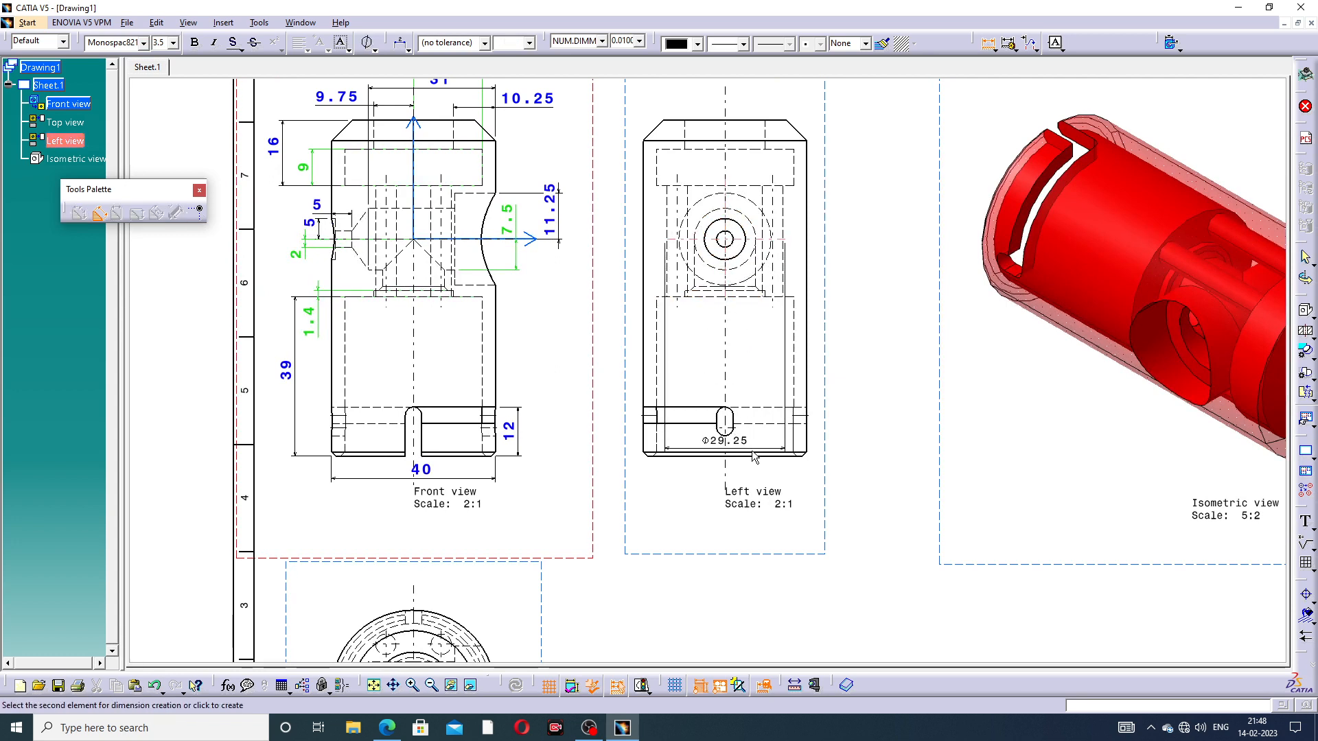
left_click(754, 455)
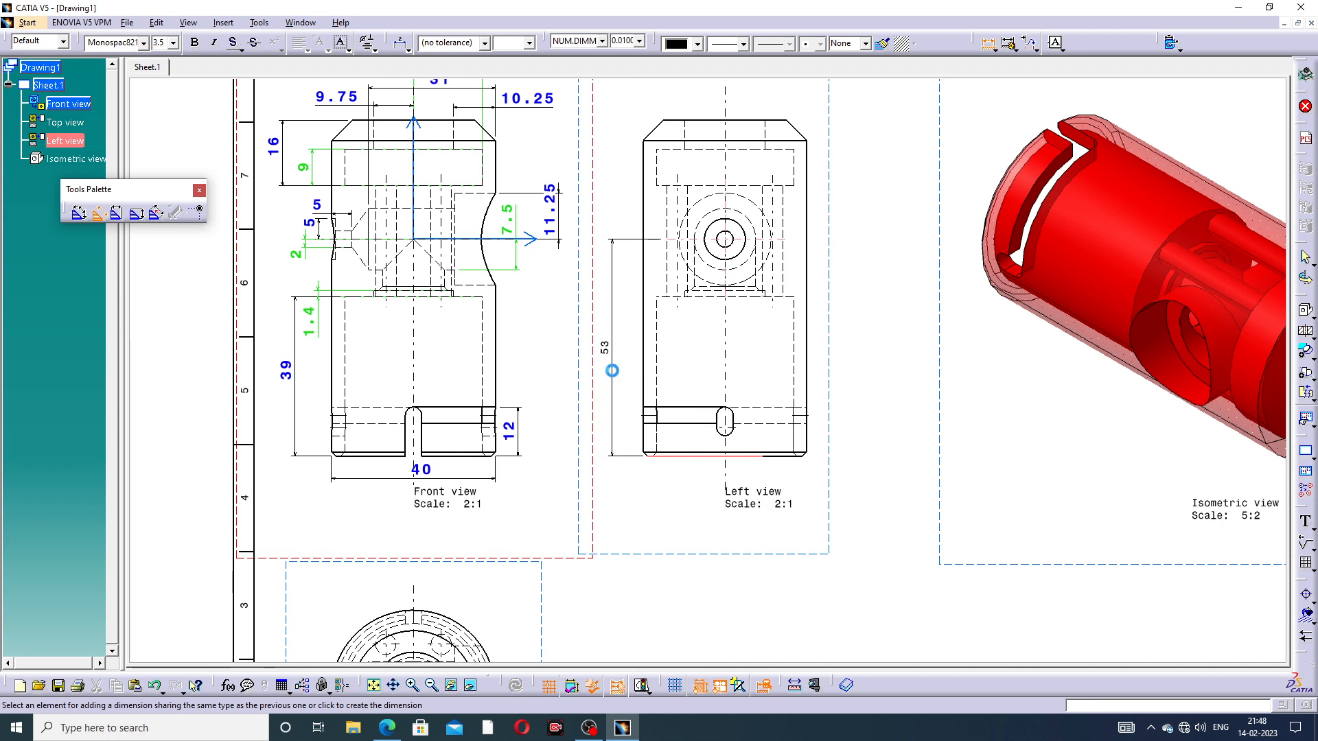
left_click(612, 370)
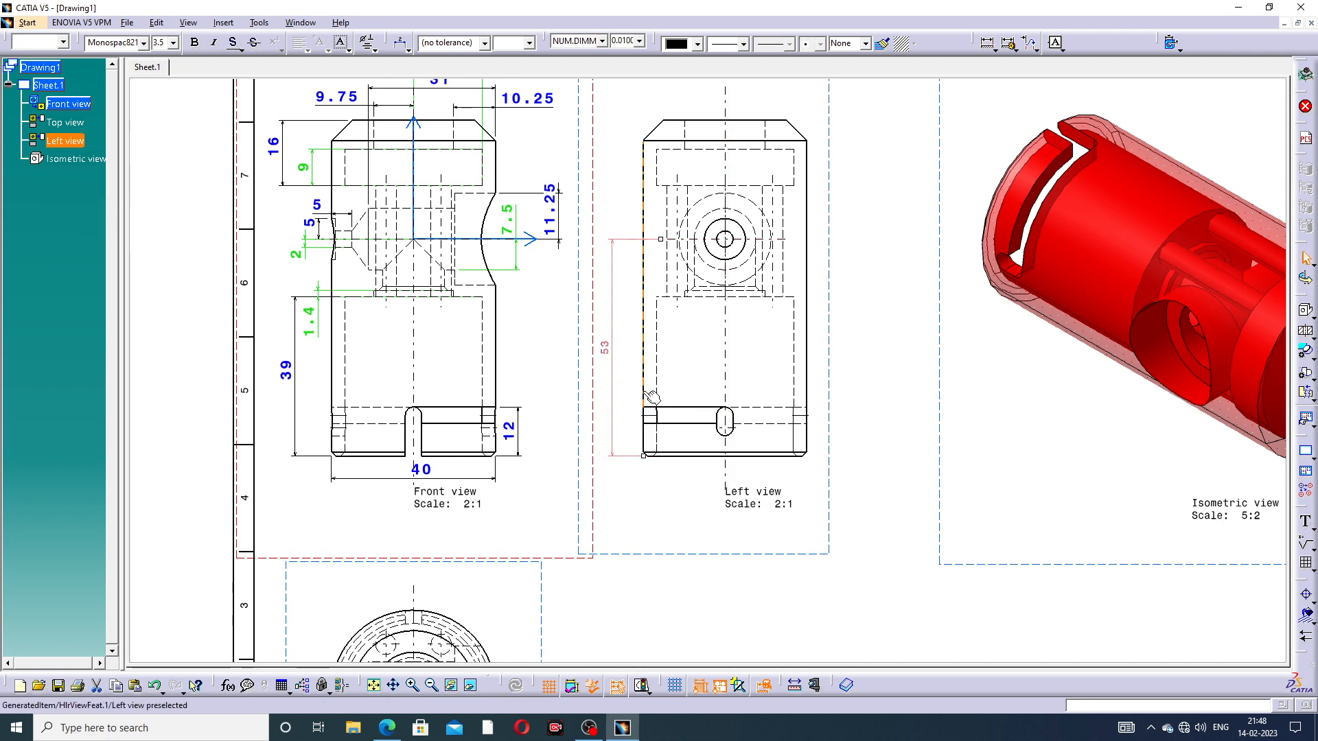
left_click(808, 407)
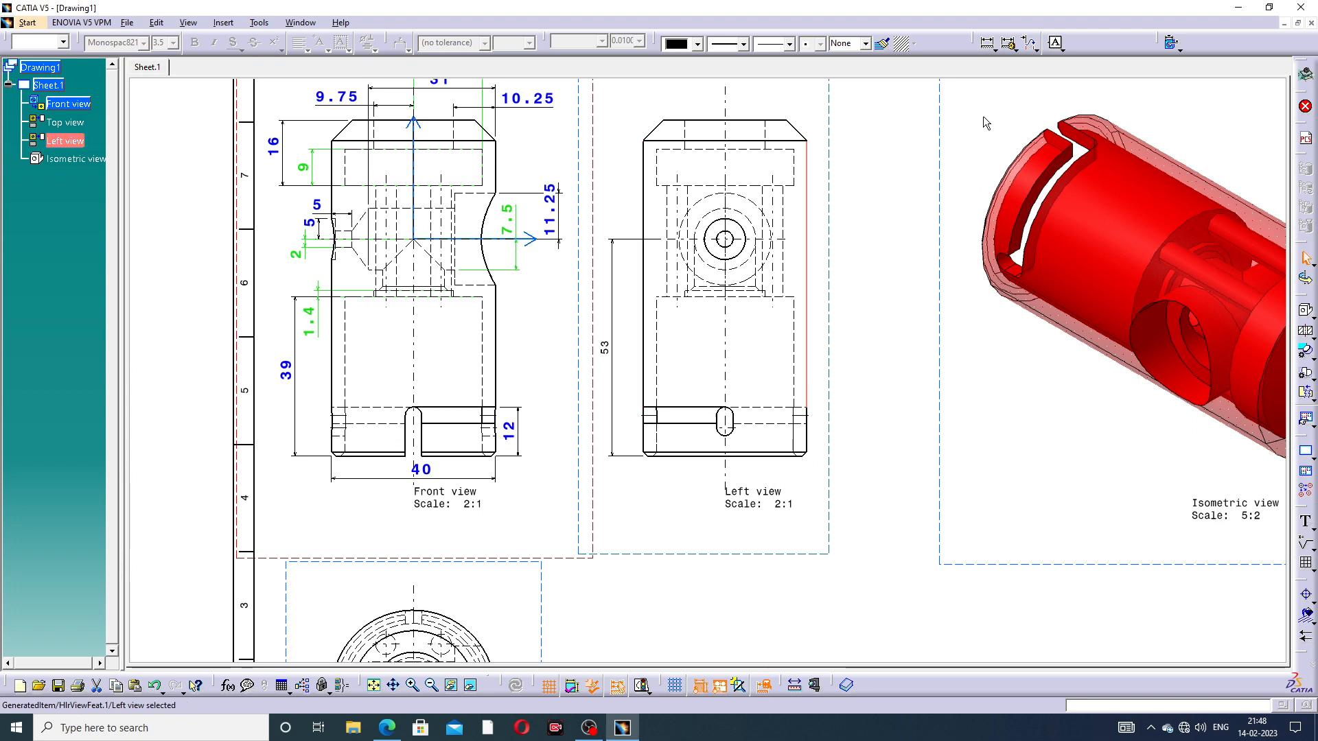
left_click(987, 43)
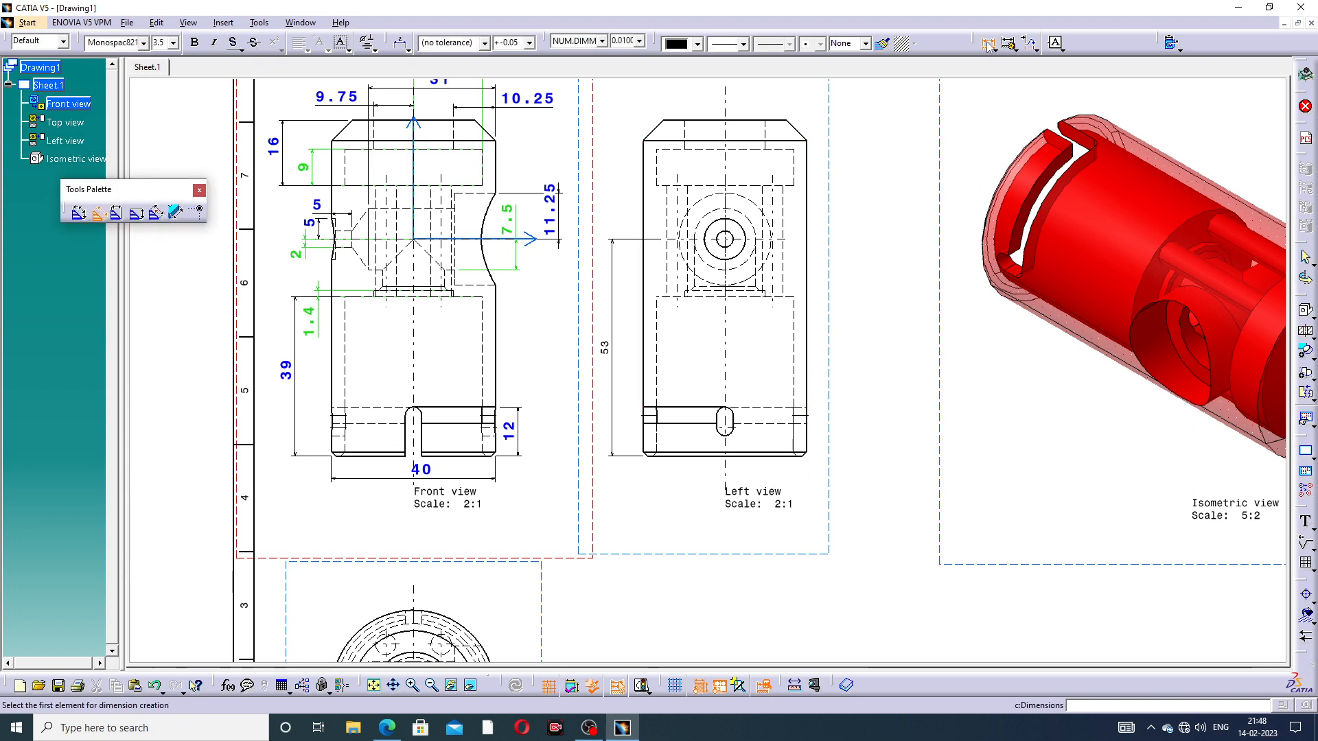
left_click(646, 364)
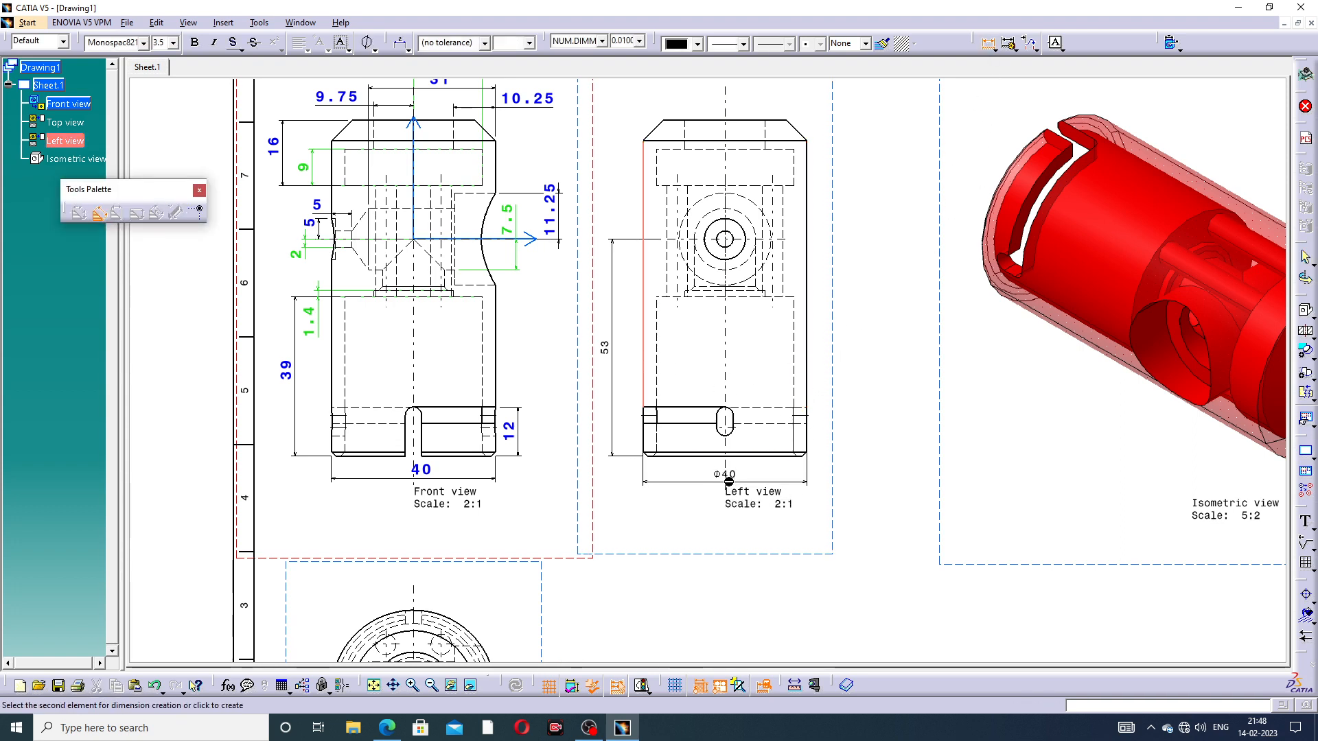
left_click(727, 473)
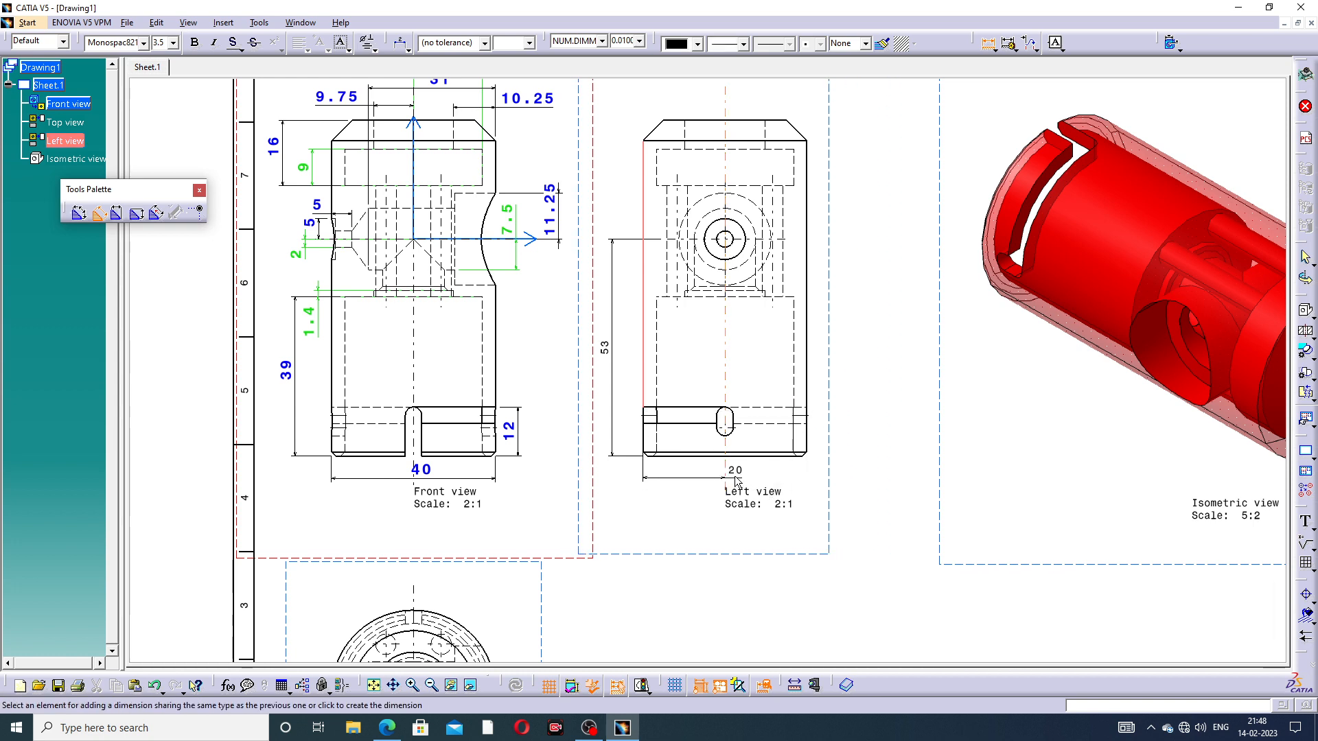
key("Escape")
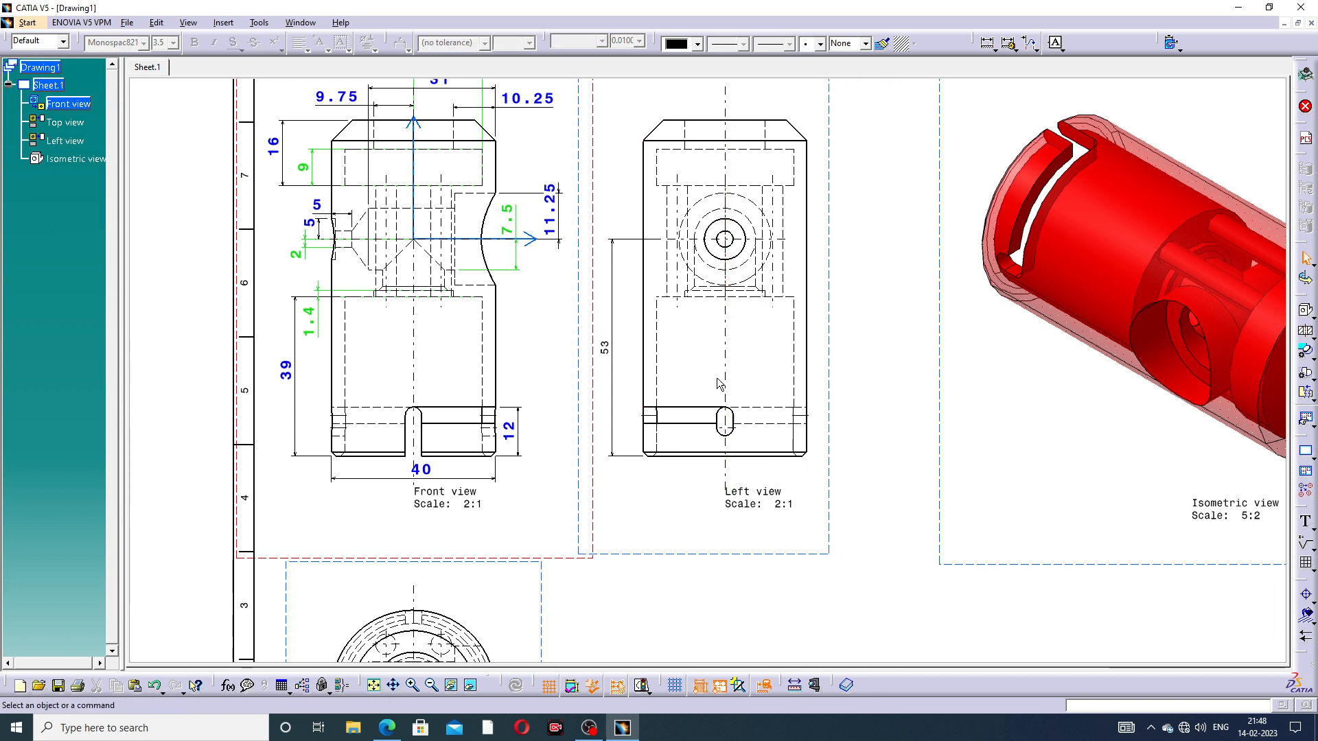
Dimension the overall width between the two outer vertical edges of the left view, placing the dimension below the body
left_click(987, 43)
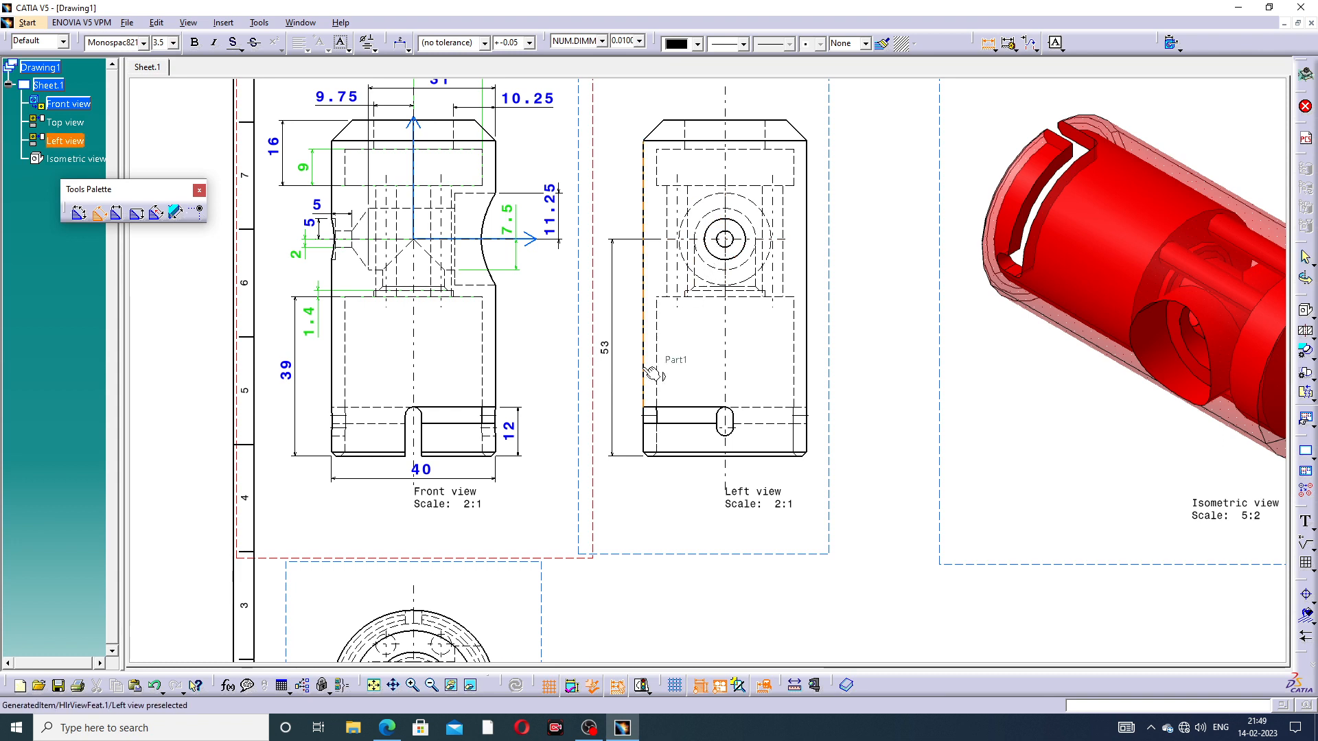
left_click(665, 376)
left_click(810, 371)
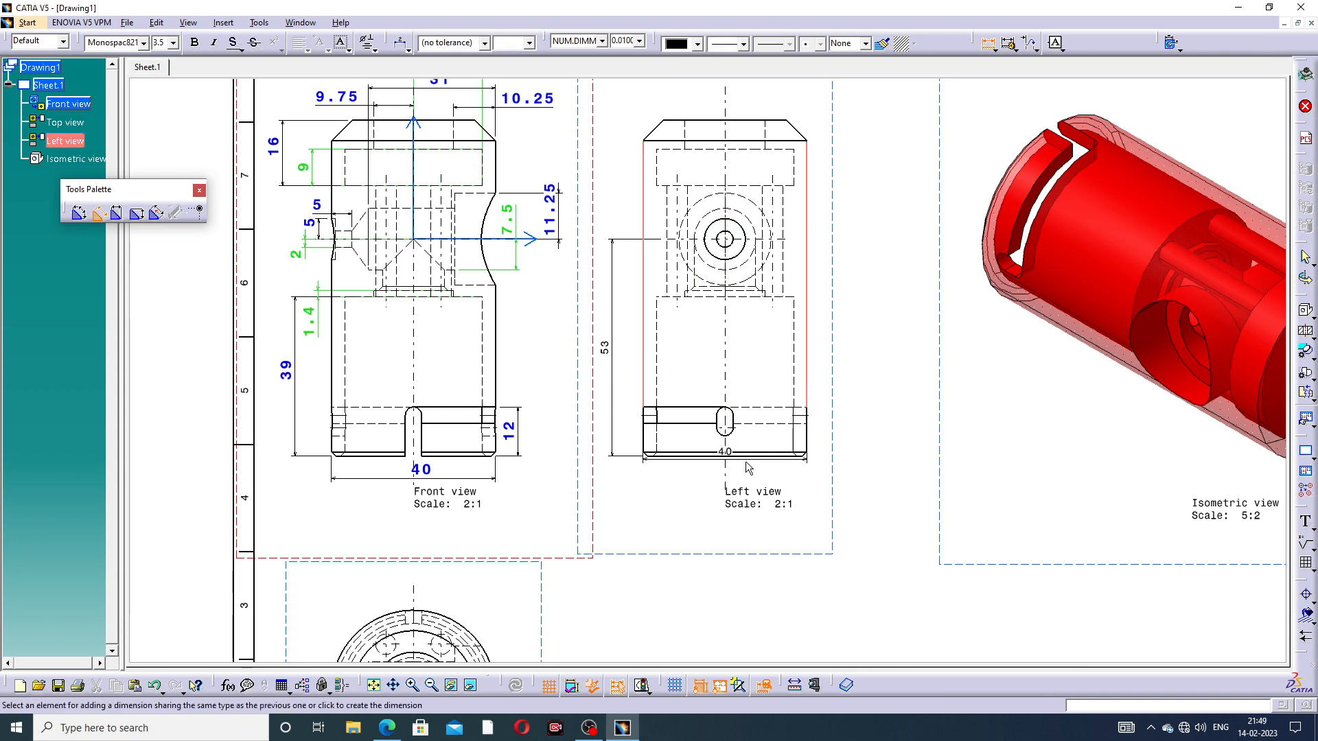
left_click(731, 484)
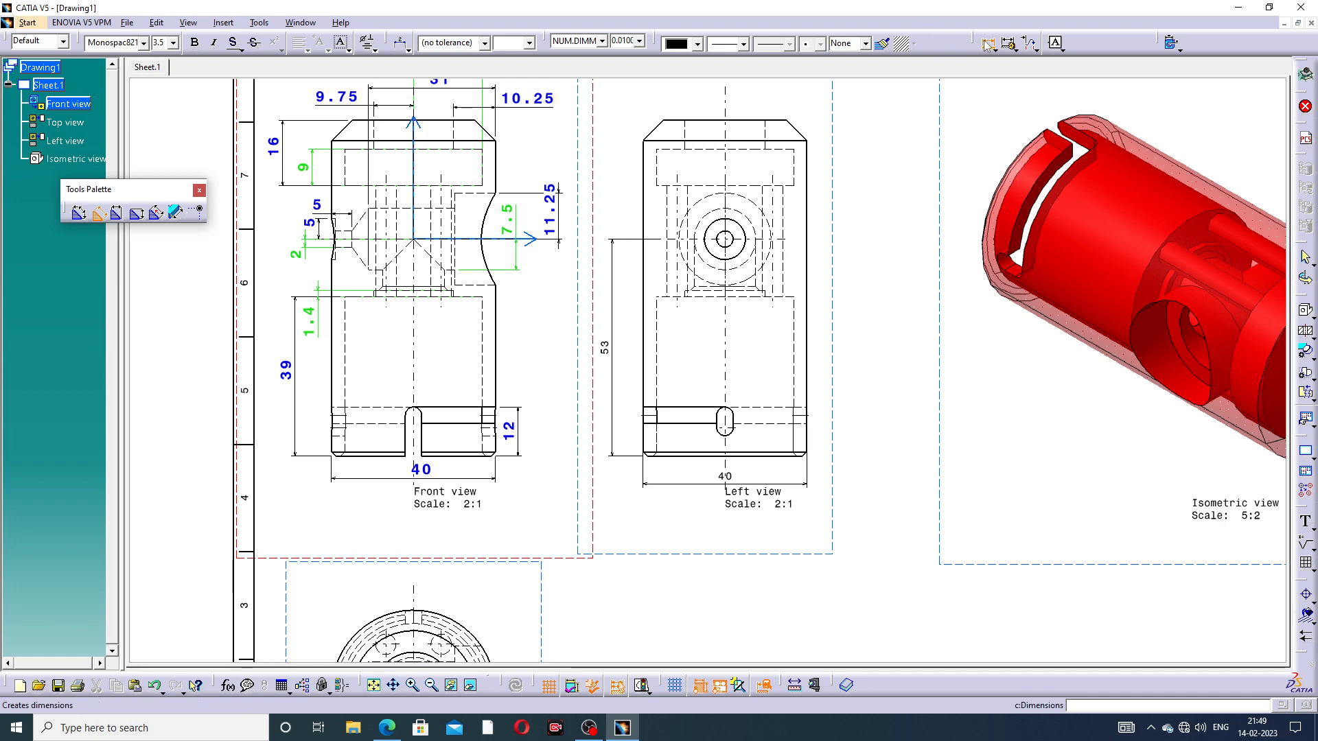
Try to add a center line to the upper arc of the small slot in the left view, and undo it
scroll(722, 397, "up", 4)
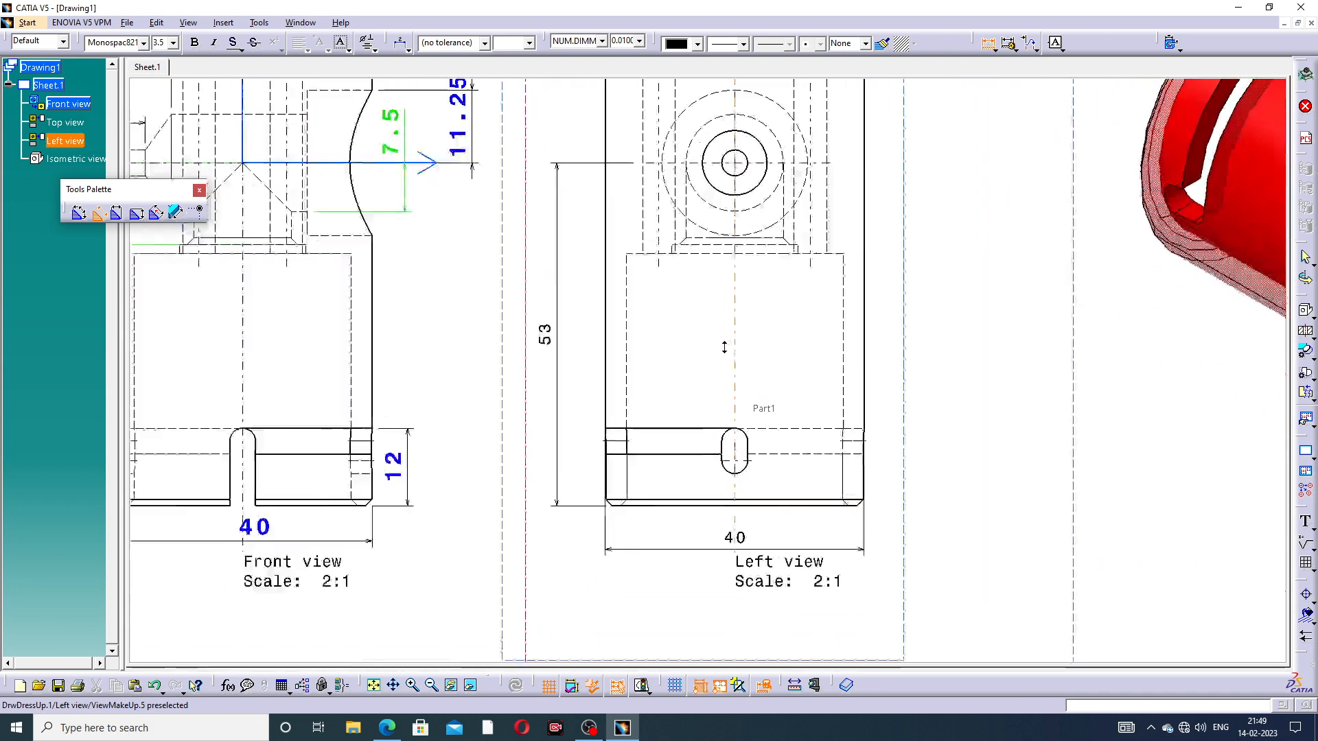
middle_click_drag(776, 399, 784, 348)
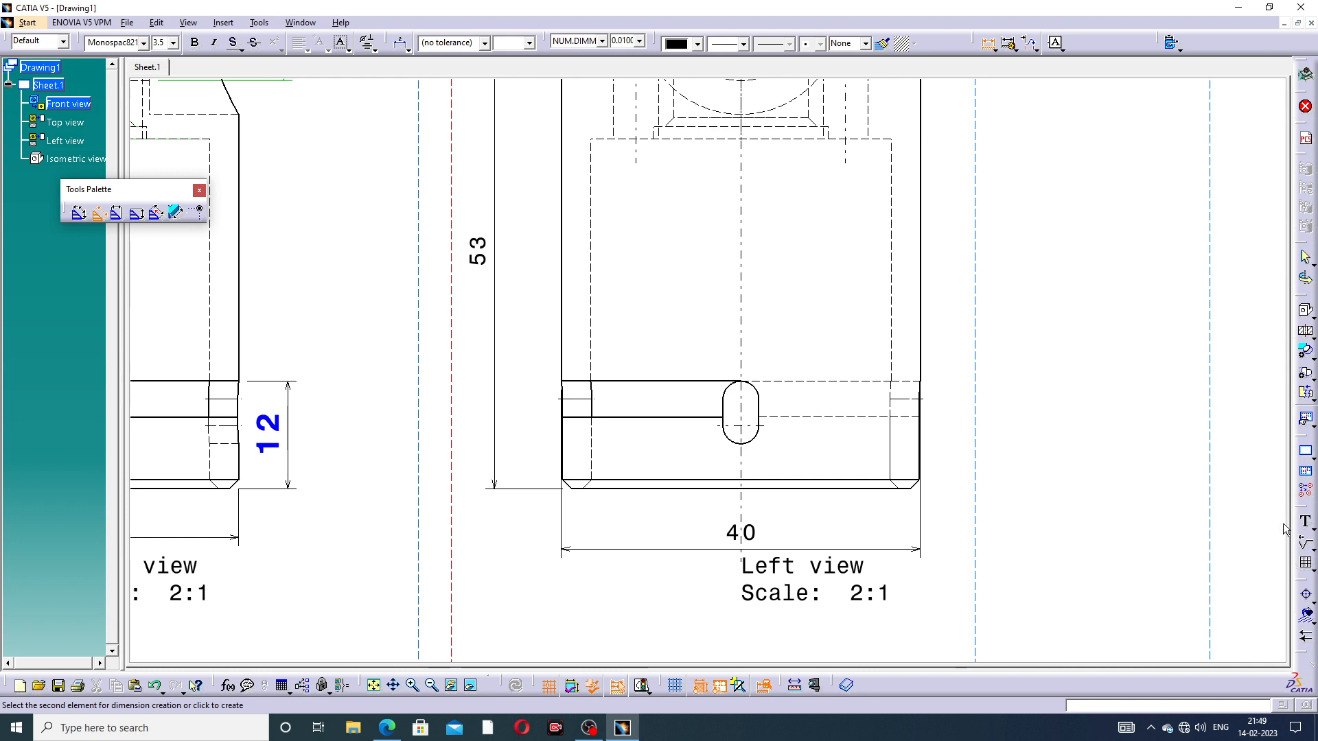
key("Escape")
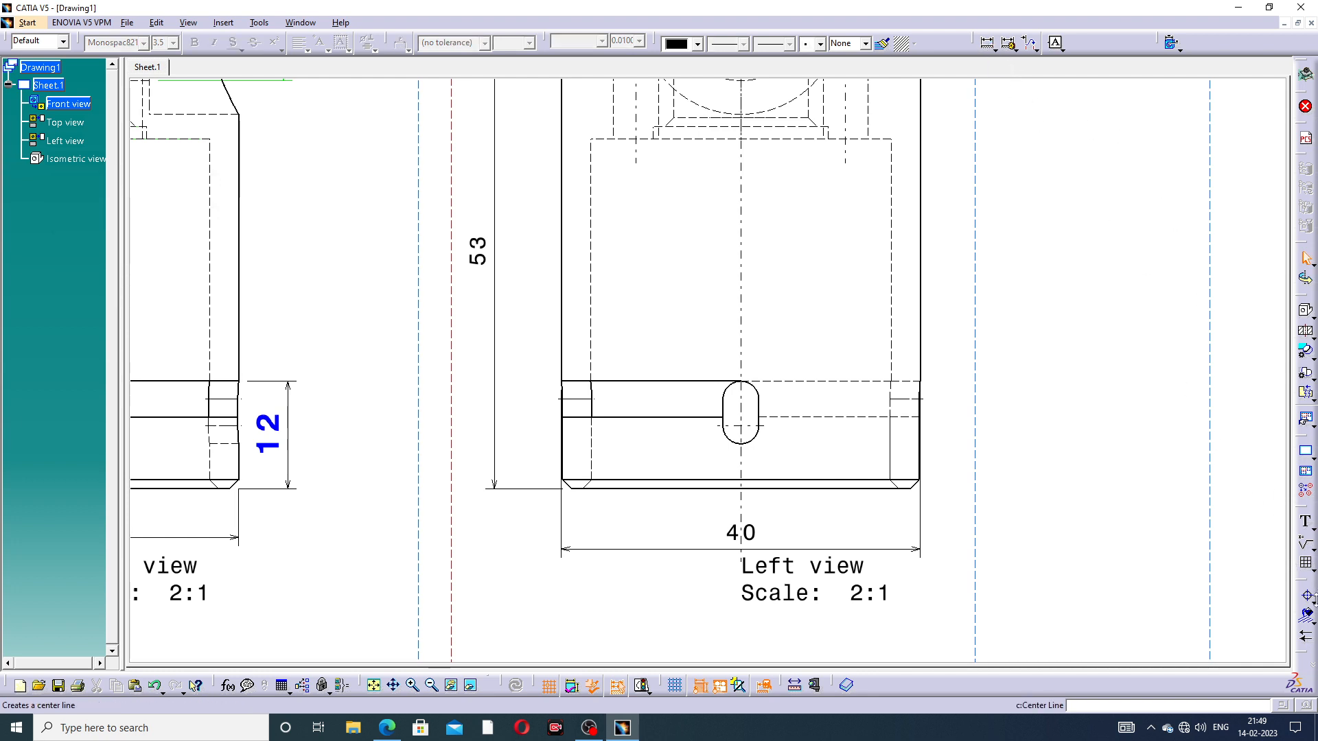
left_click(1307, 596)
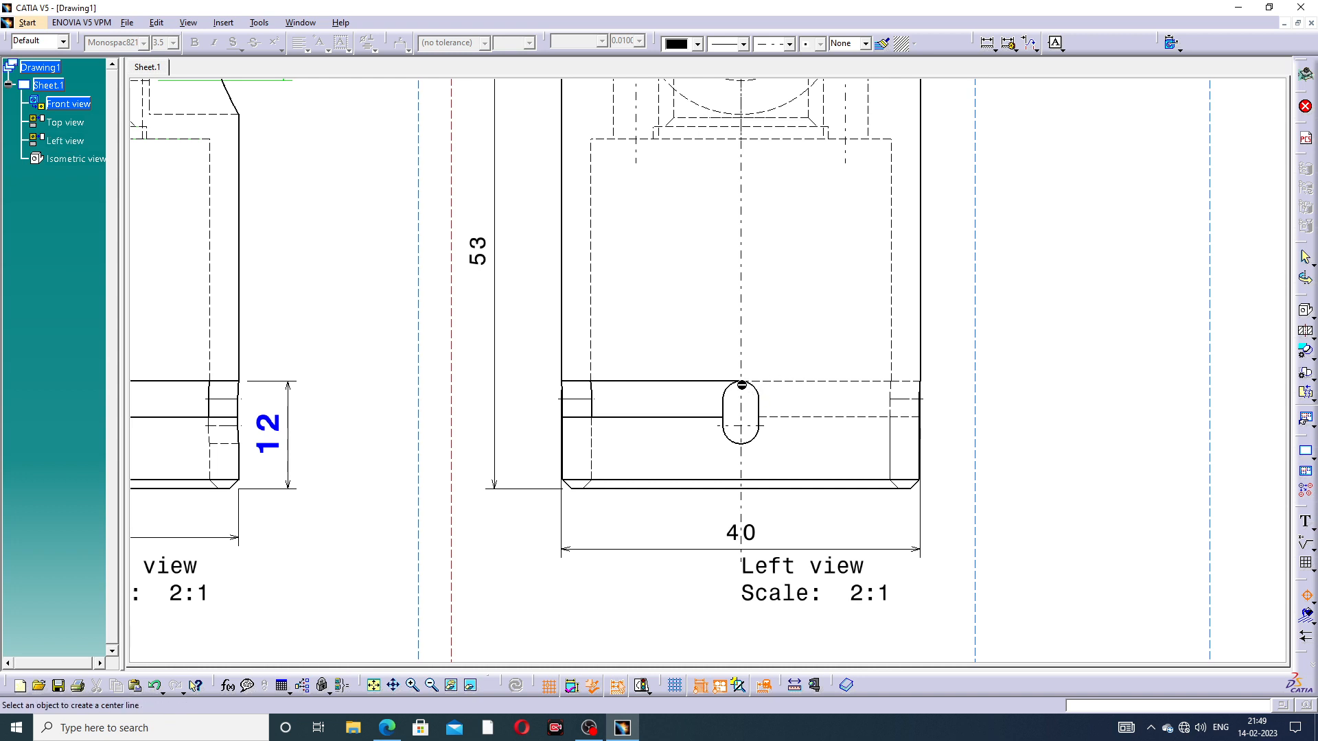
scroll(735, 395, "up", 3)
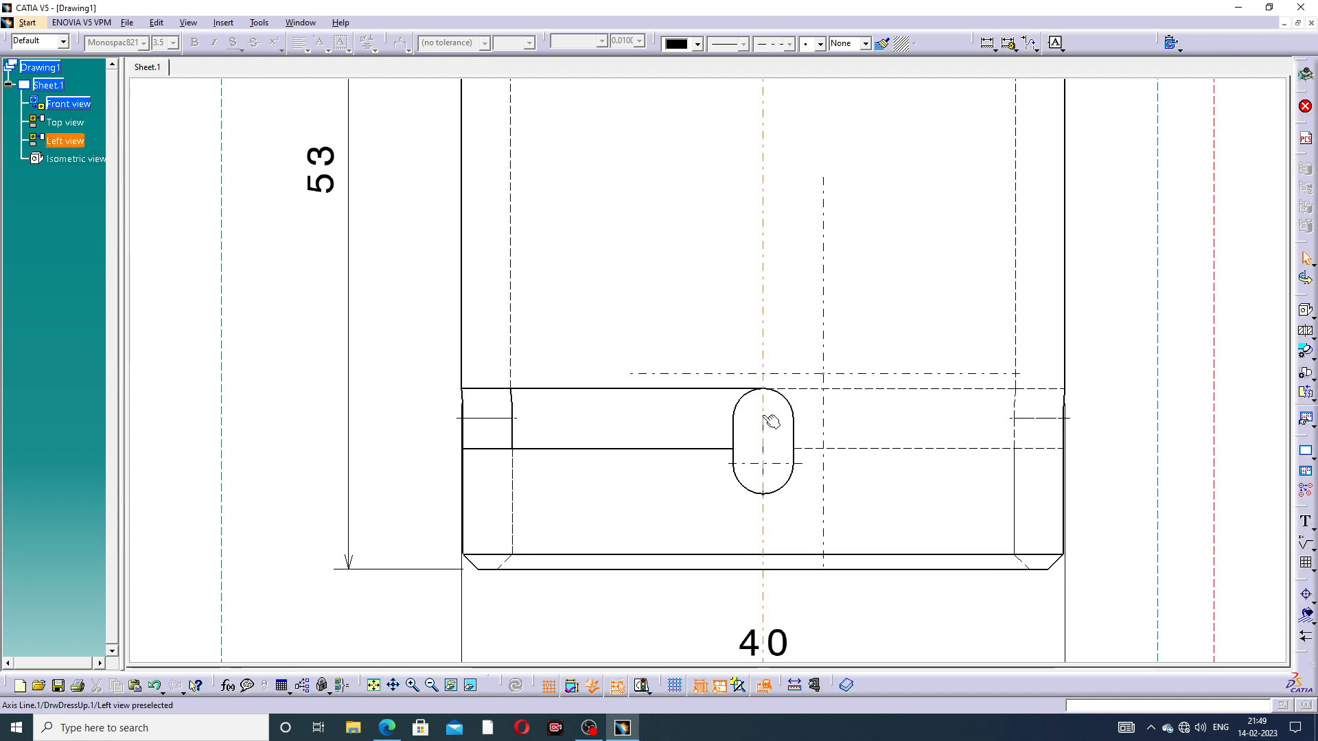
left_click(854, 373)
left_click(854, 372)
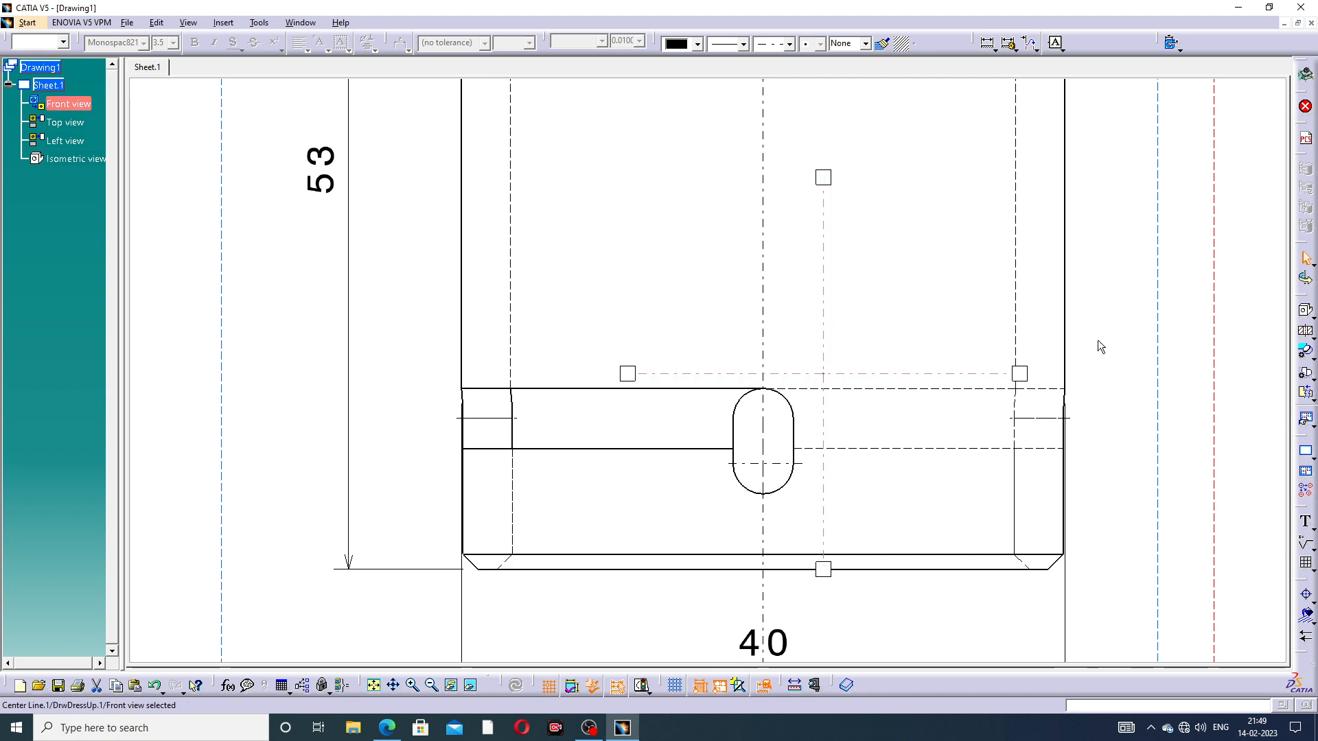
key("ctrl+z")
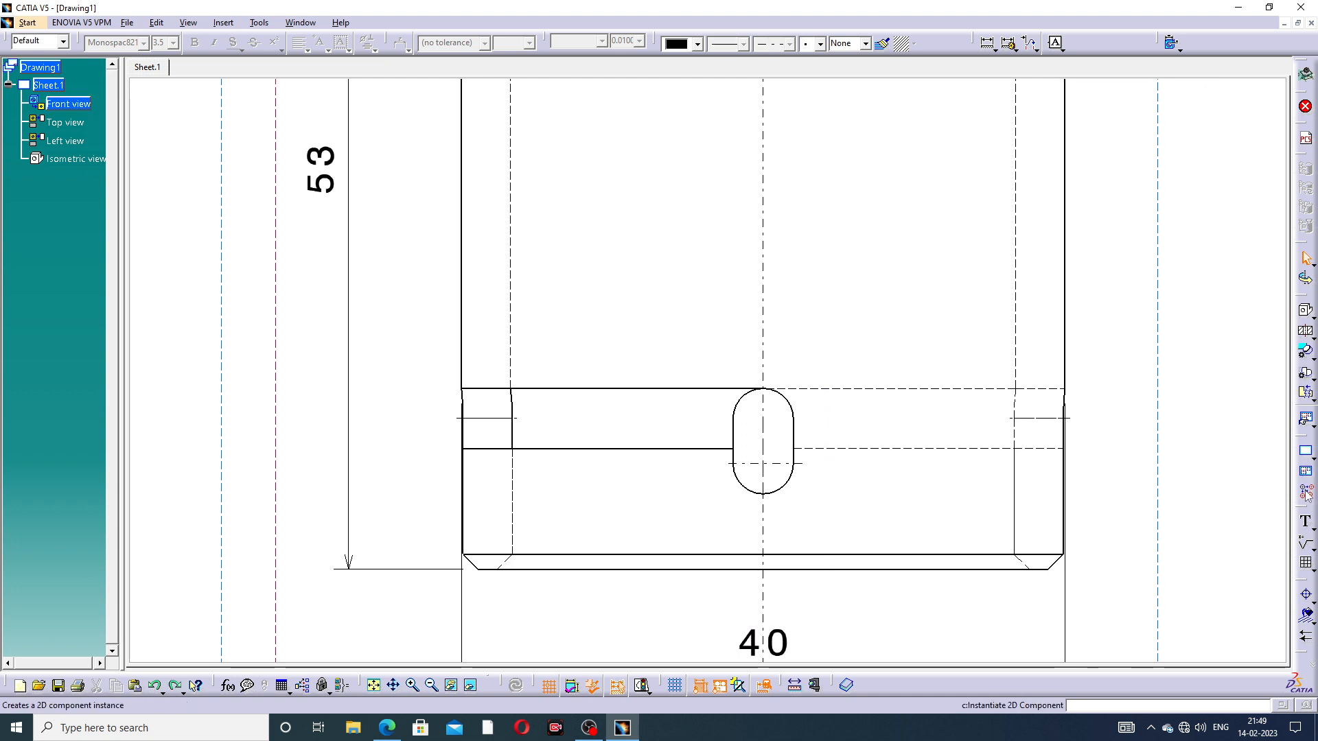
Create a center line from the right end of the small slot's upper arc in the left view
left_click(1307, 594)
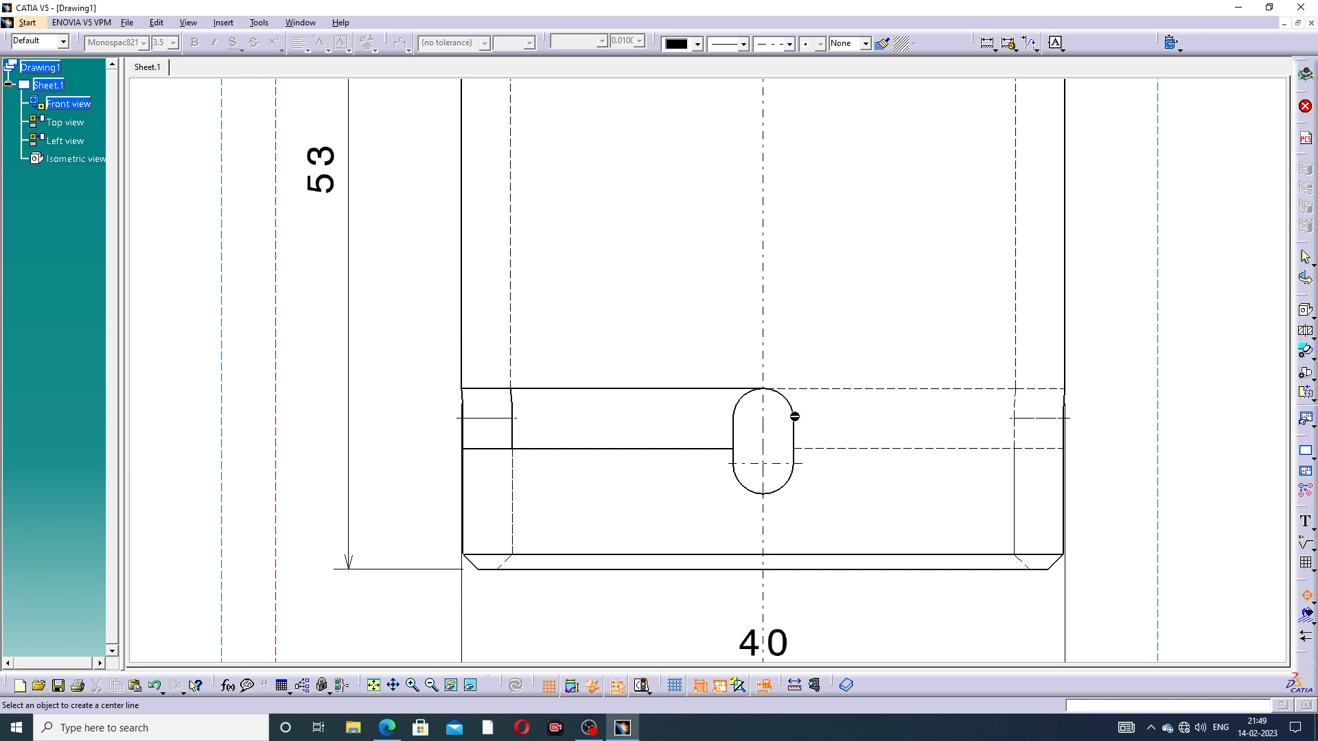
left_click(795, 417)
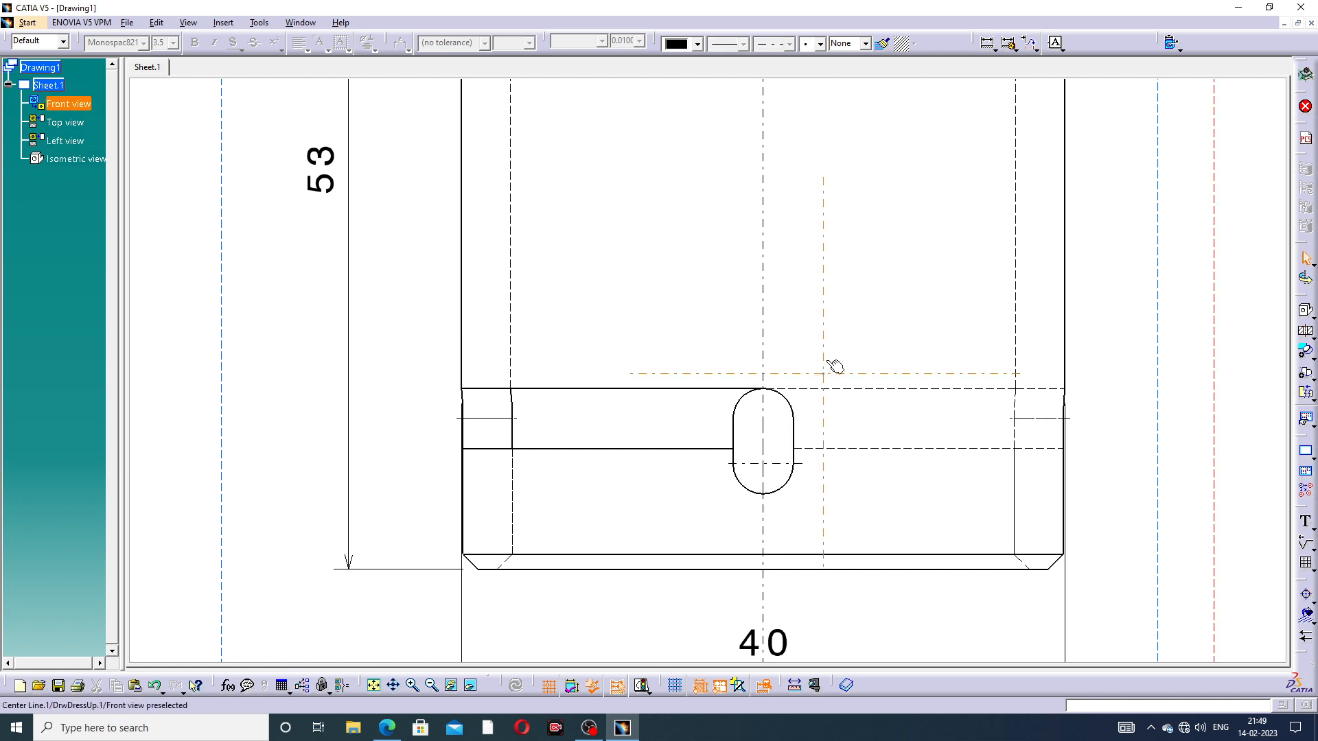
Undo the misplaced center line and try to create another one for the small slot's upper arc in the left view
key("ctrl+z")
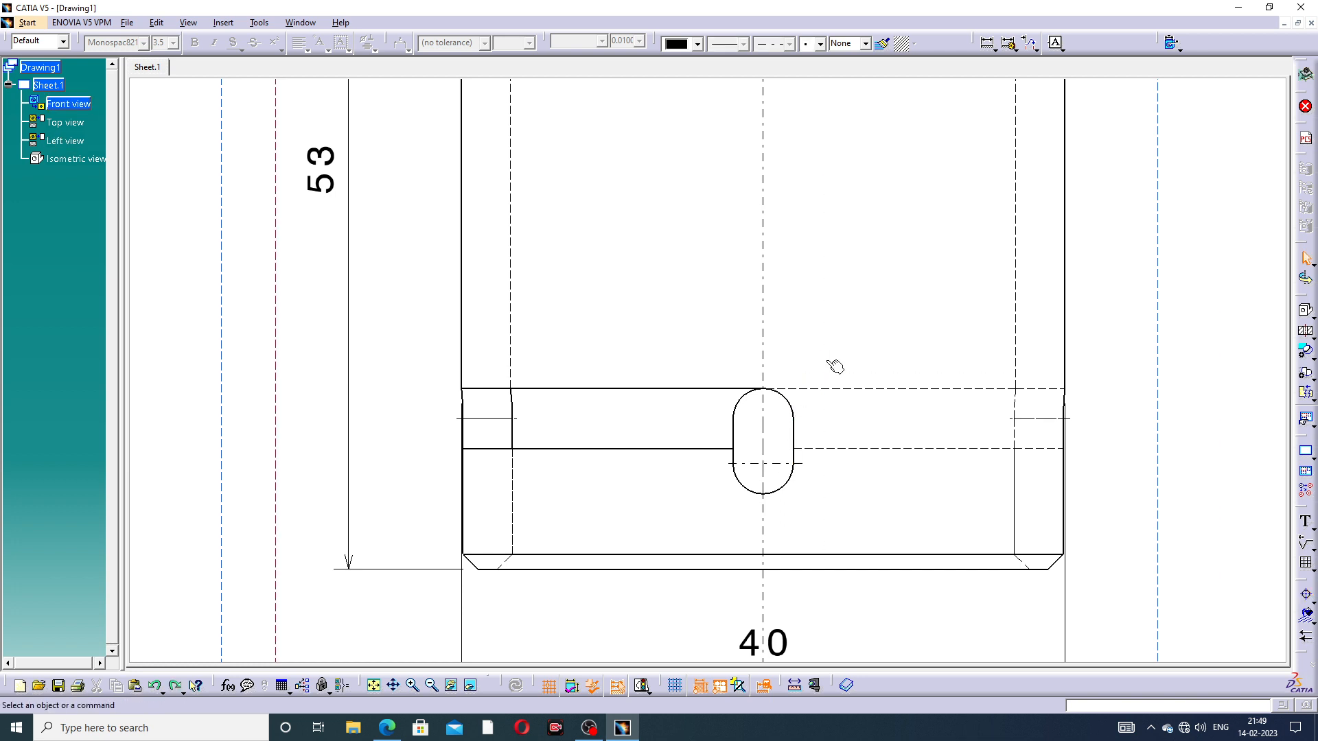
left_click(1307, 596)
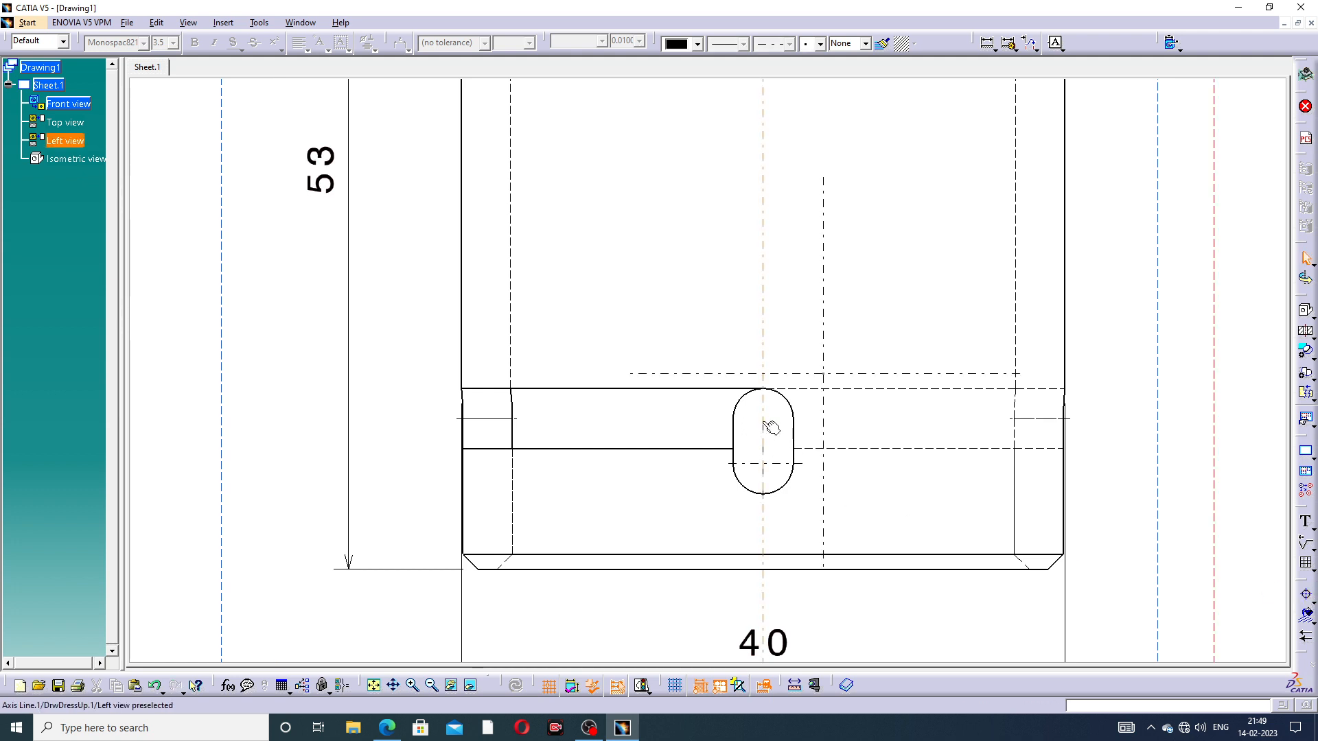
left_click(770, 427)
Try to create a center line from a point on the vertical axis inside the small slot's upper half, and undo it
left_click(1307, 597)
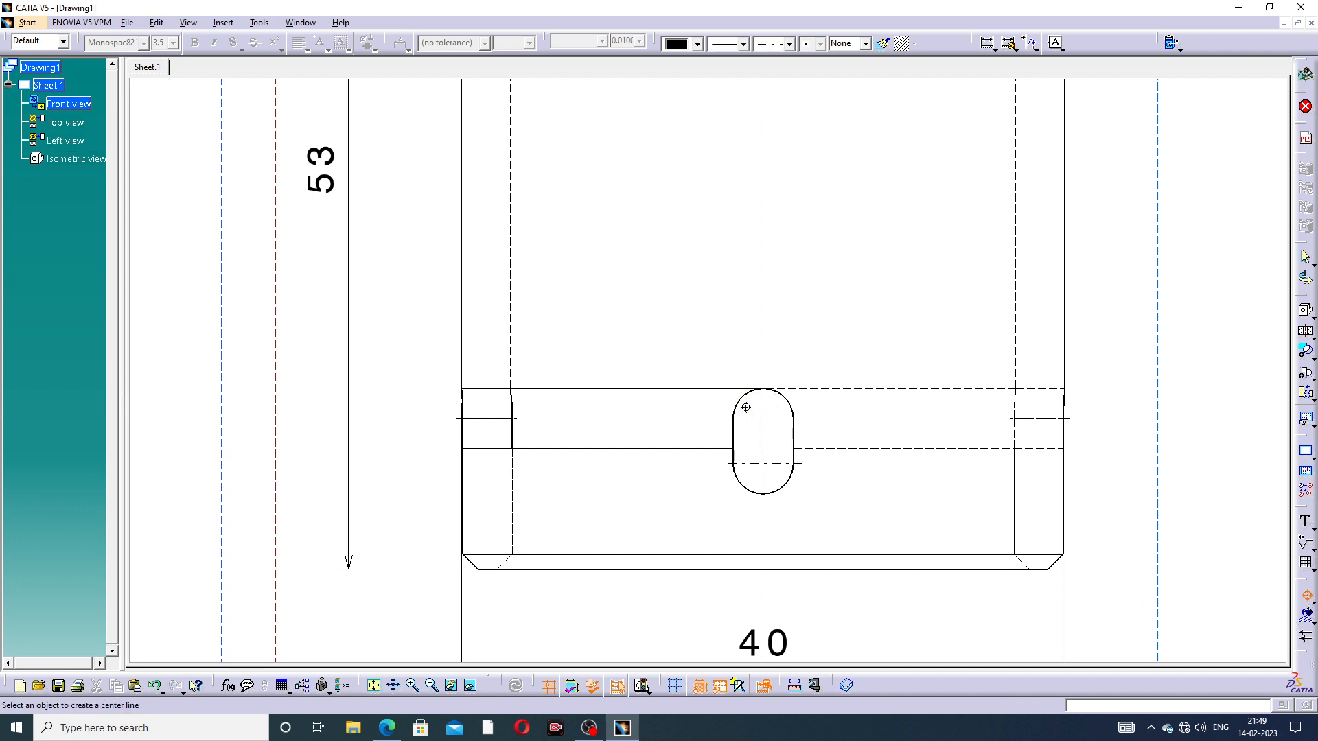
scroll(747, 408, "up", 5)
middle_click_drag(921, 501, 842, 328)
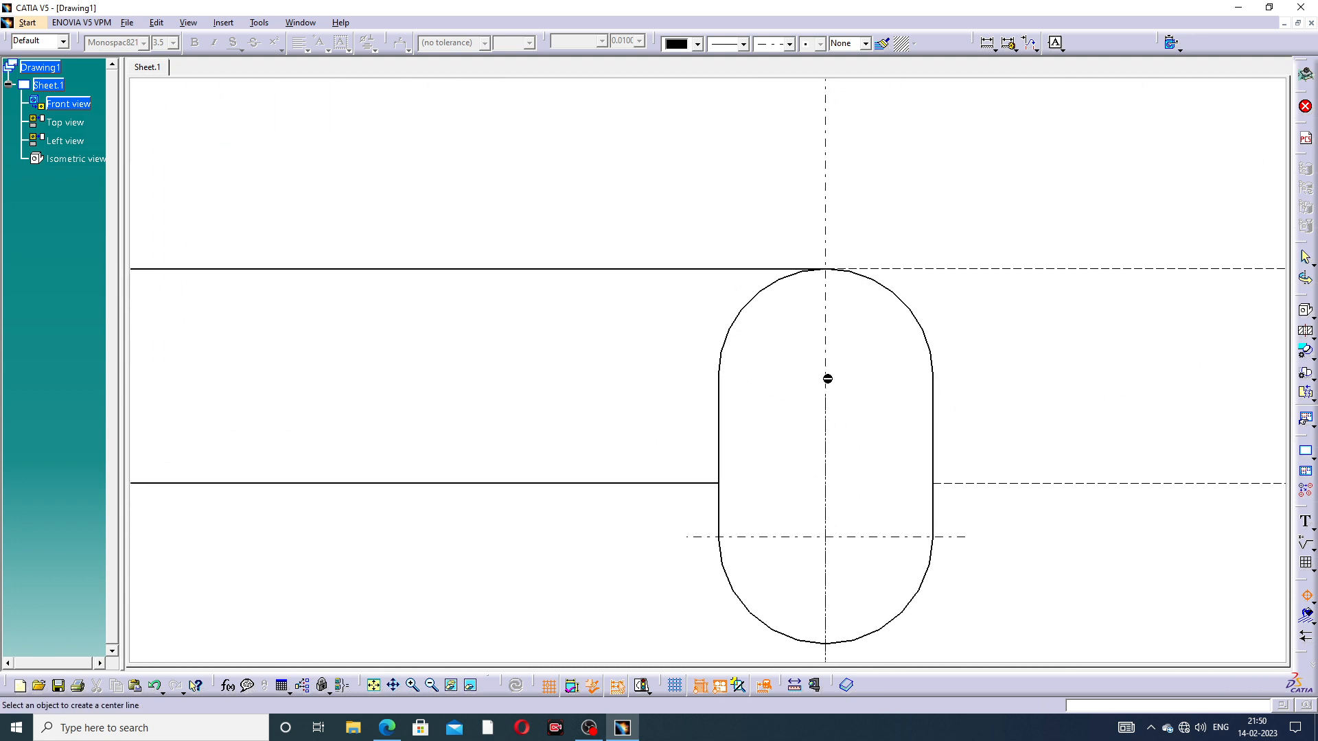
left_click(826, 366)
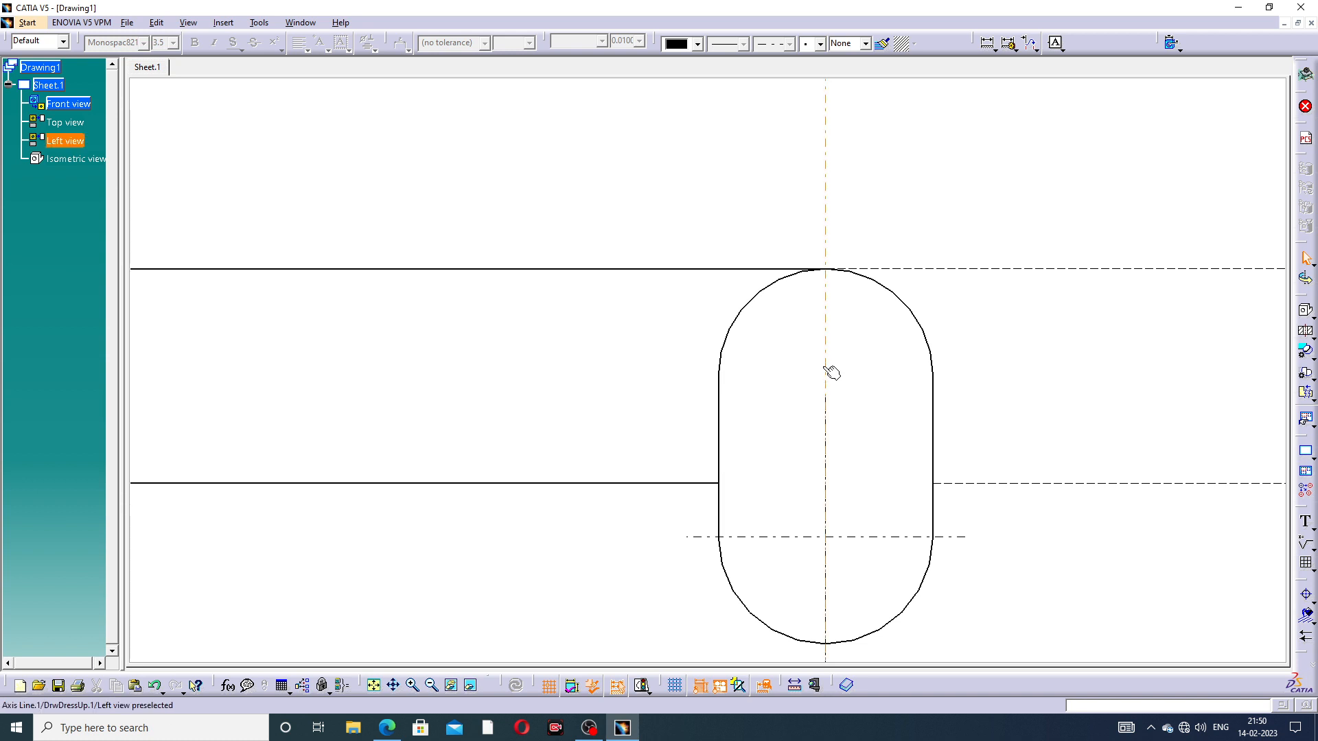
left_click(1306, 595)
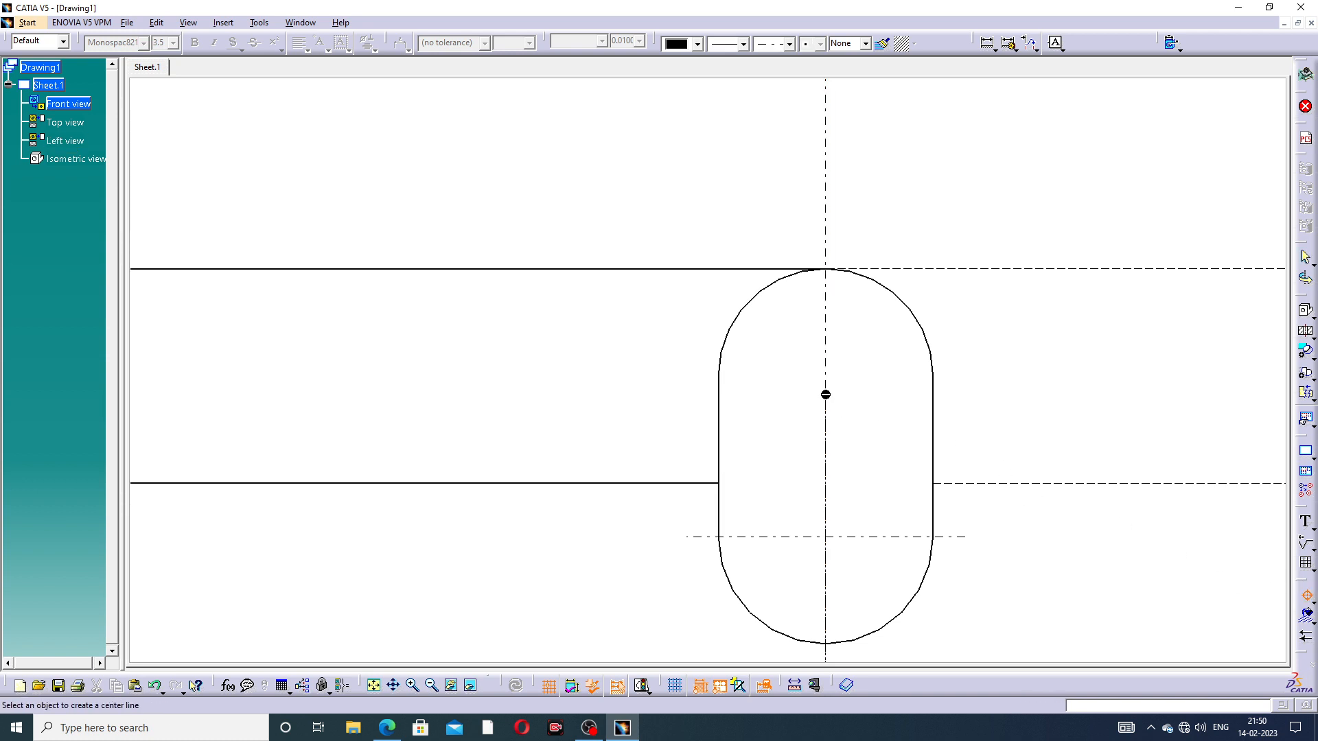
left_click(827, 396)
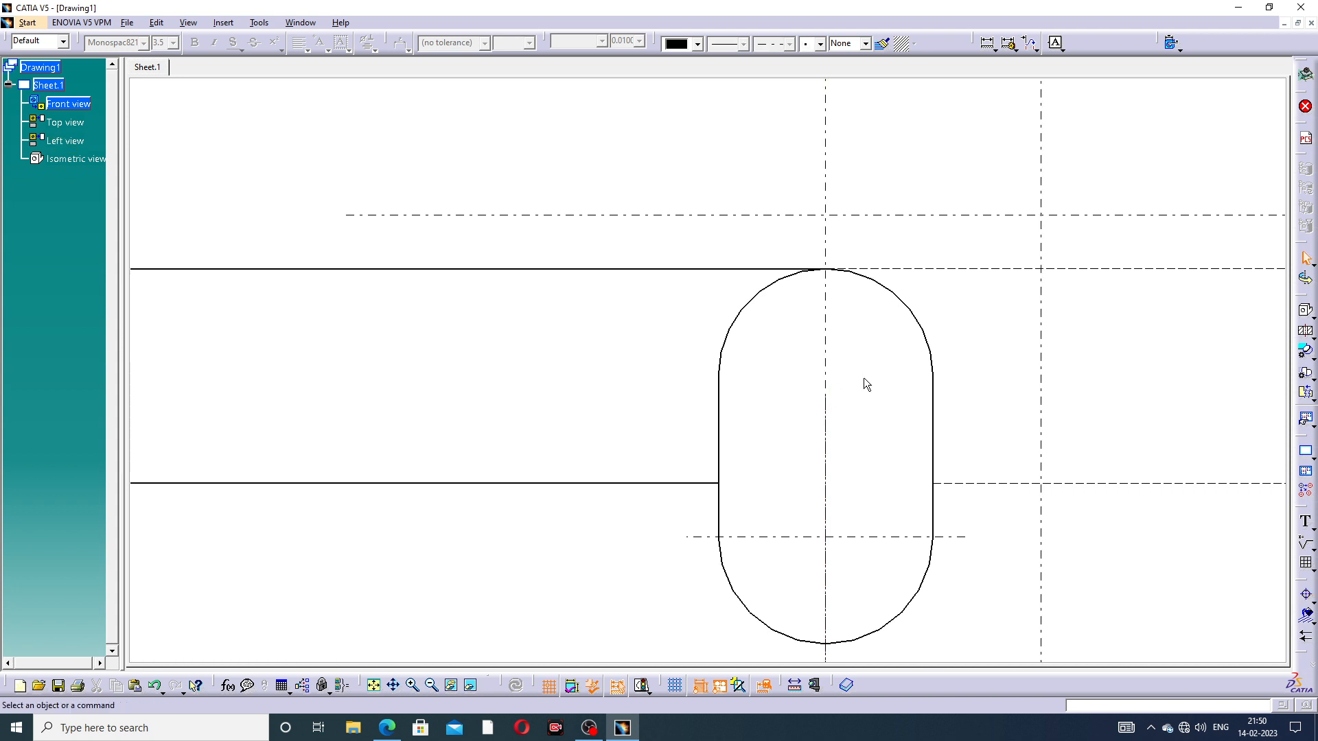
left_click(1044, 216)
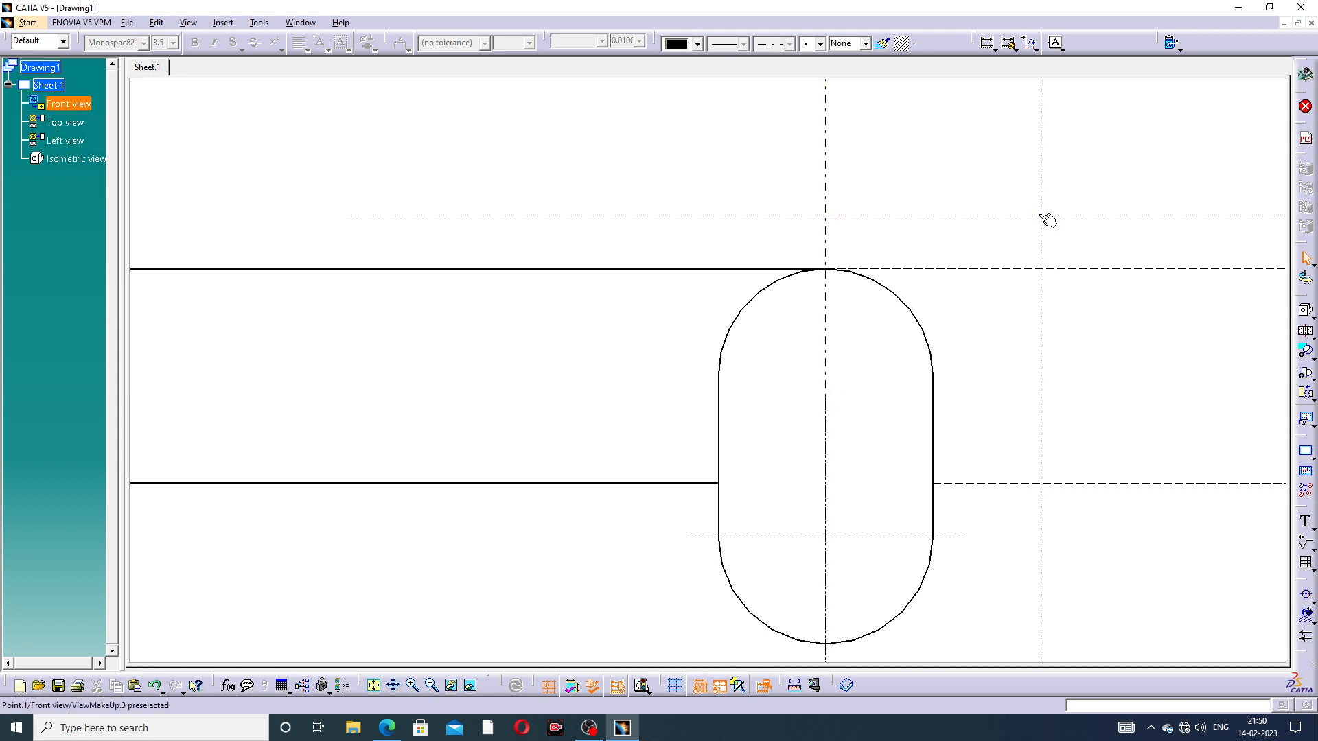
key("ctrl+z")
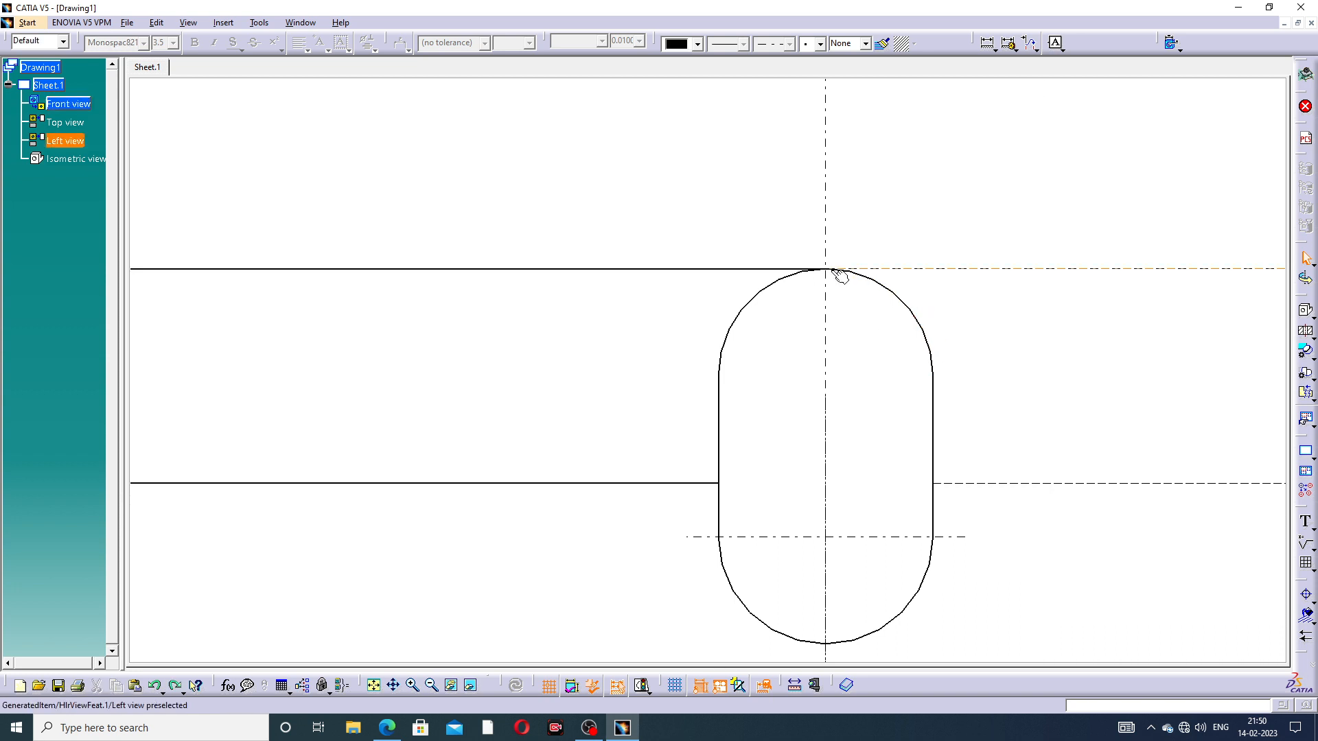
Dimension the small slot's width between its two straight vertical sides in the left view, placing the dimension above the slot
mouse_move(927, 389)
middle_mouse_down("ctrl")
mouse_move(927, 354)
mouse_move(979, 530)
mouse_move(918, 403)
middle_mouse_up("ctrl")
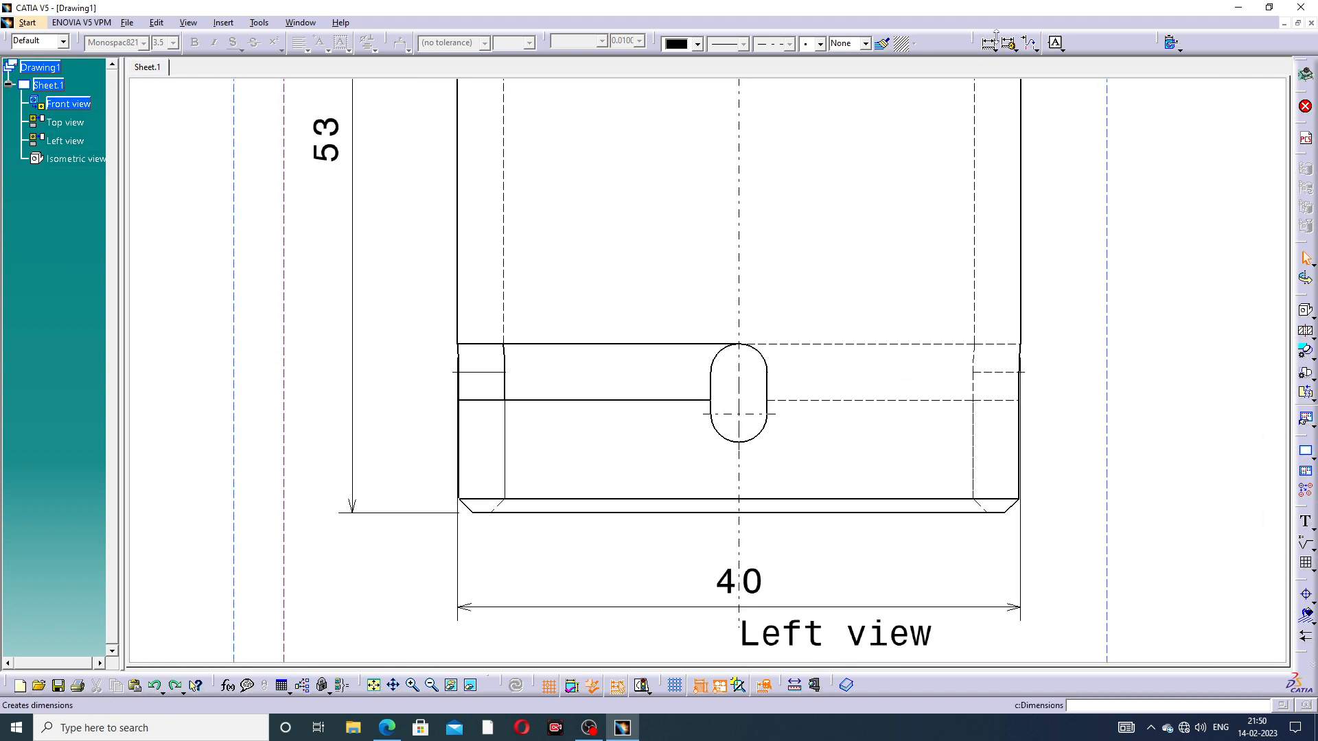
left_click(989, 45)
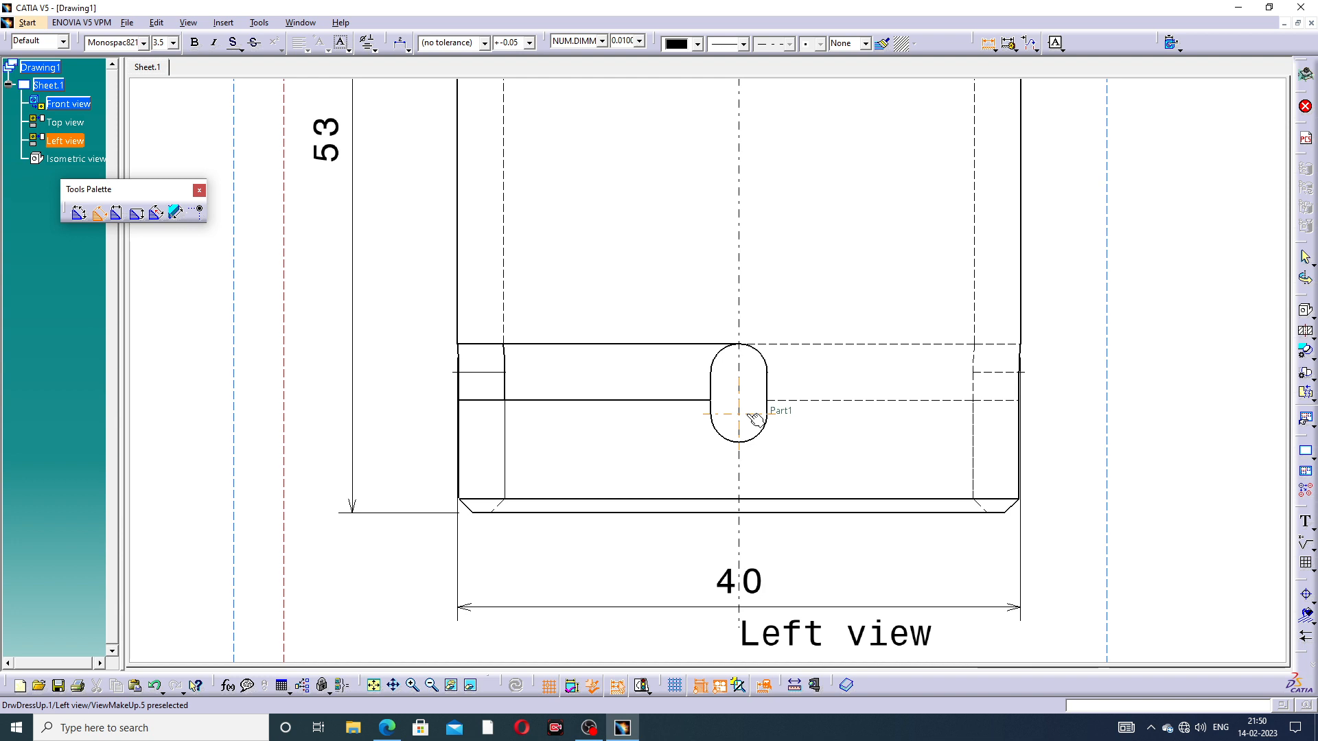
left_click(714, 390)
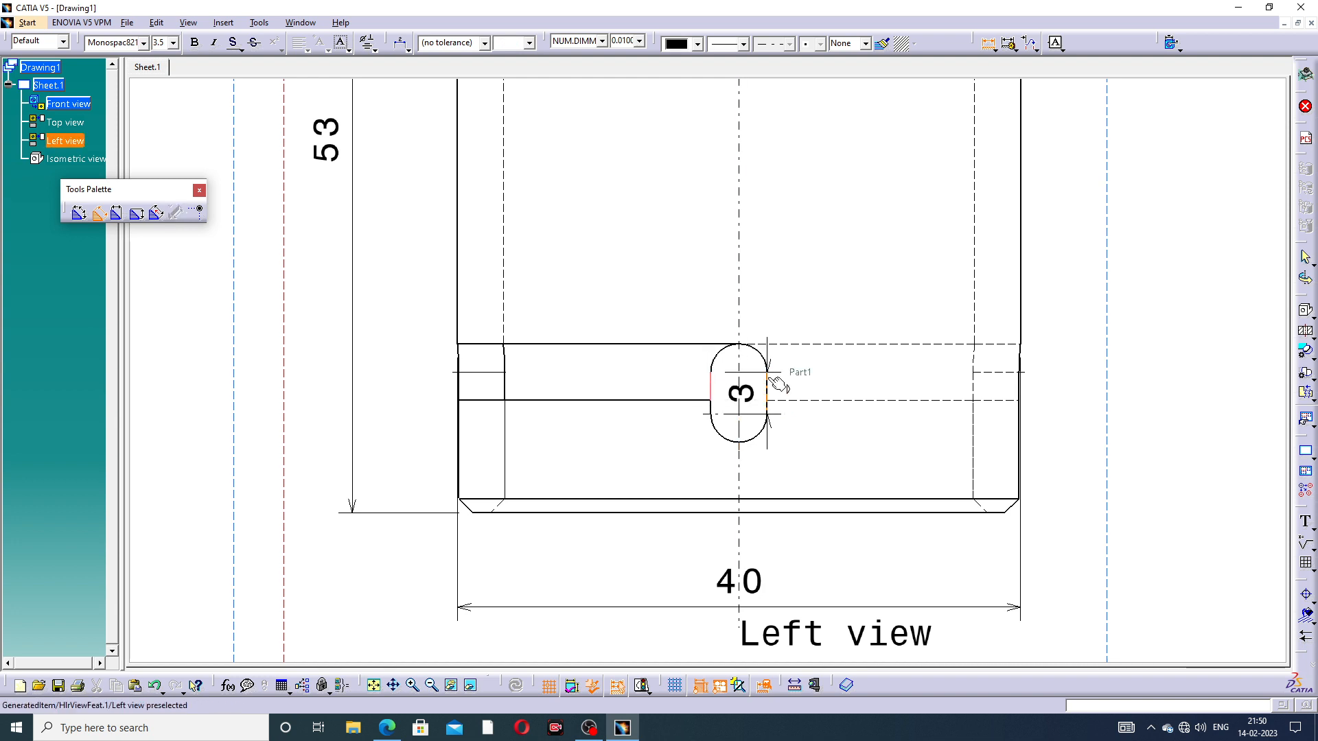
left_click(767, 388)
left_click(753, 323)
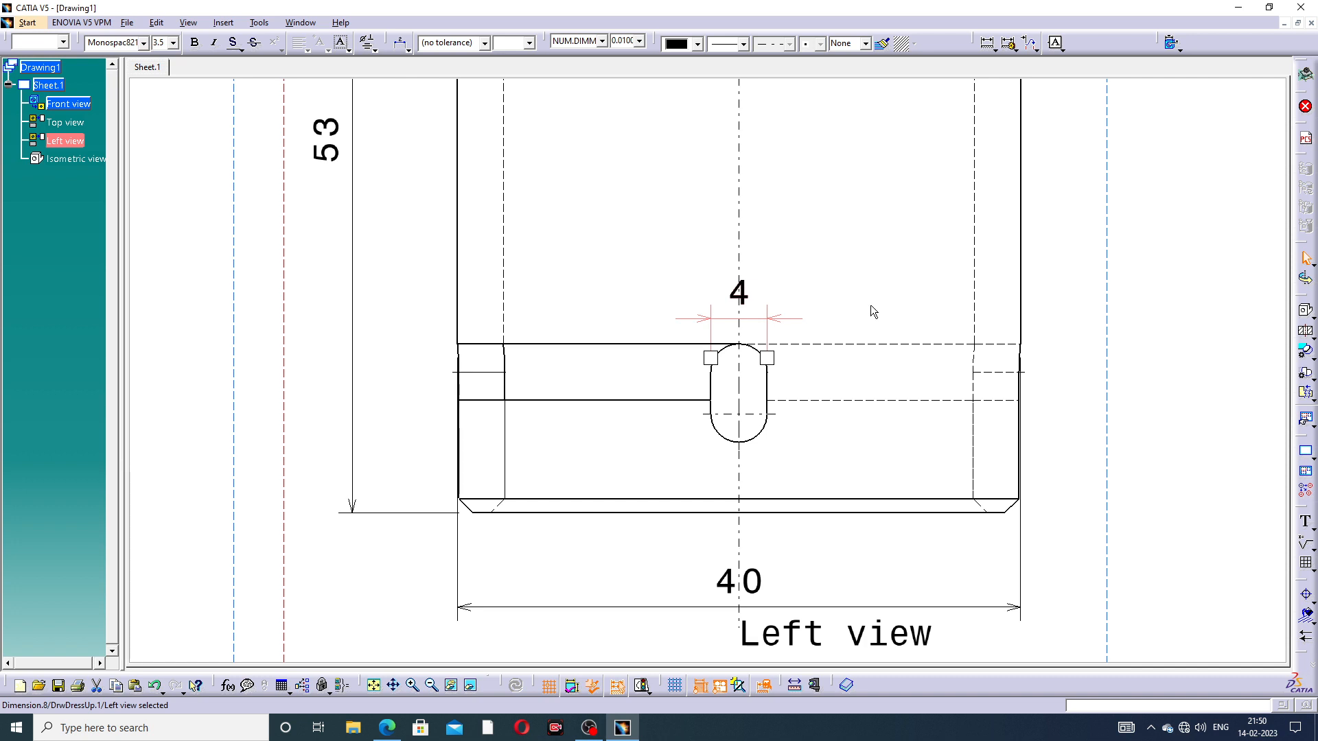
Dimension the vertical distance from the slot's lower center line to the bottom edge in the left view, placing it beside the body
left_click(740, 420)
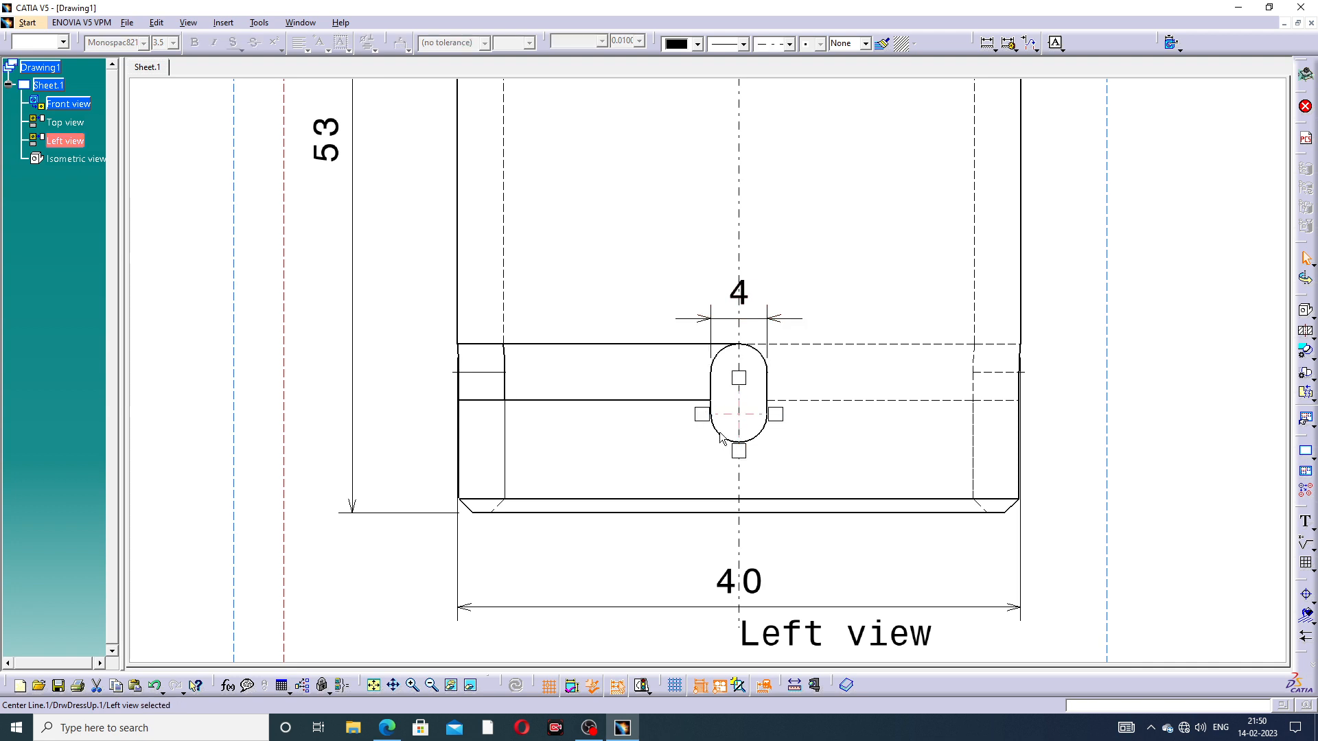
left_click(698, 514)
left_click(995, 49)
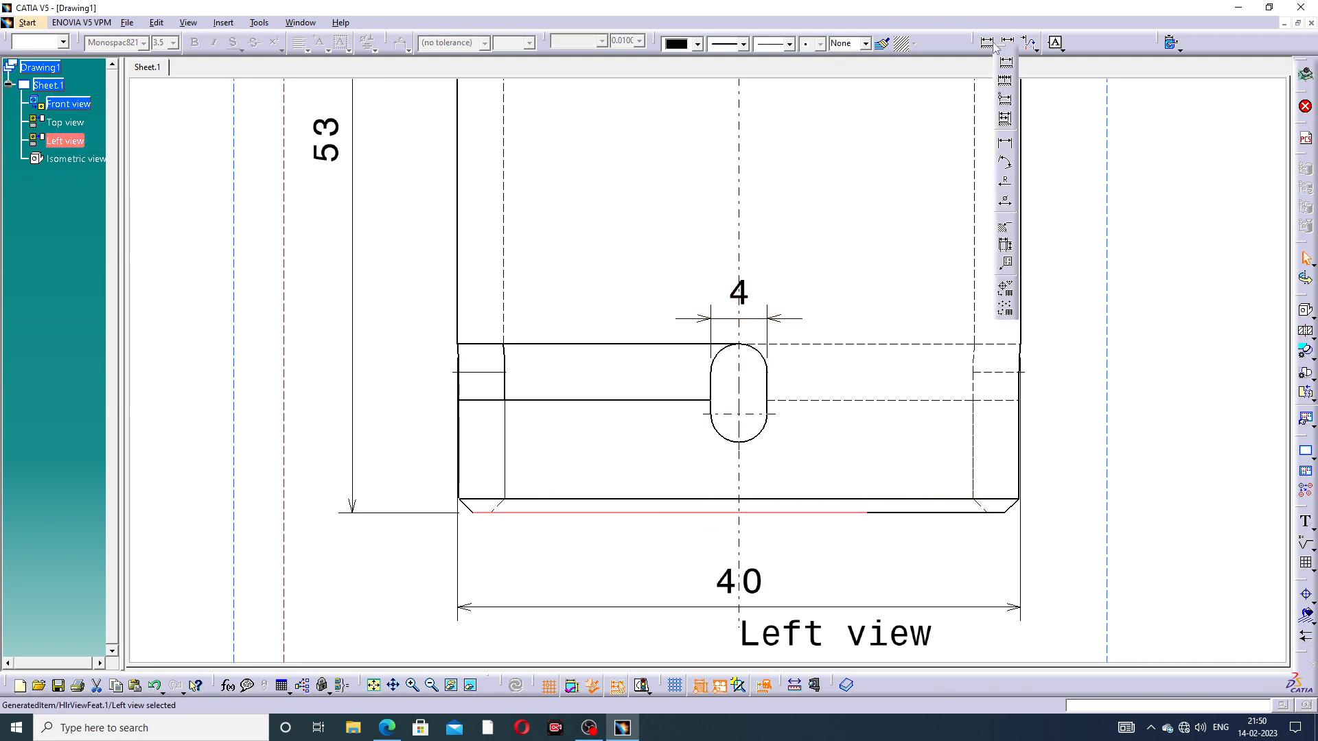
left_click(990, 43)
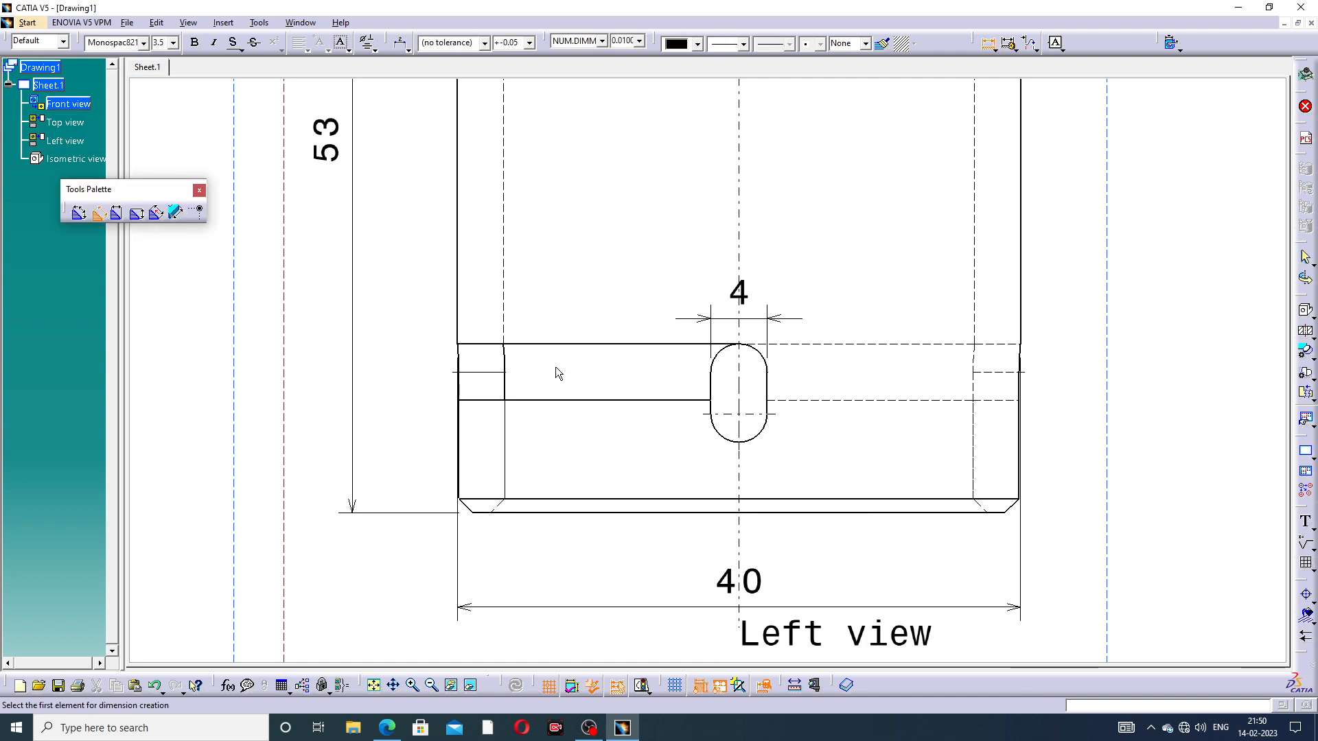
left_click(735, 416)
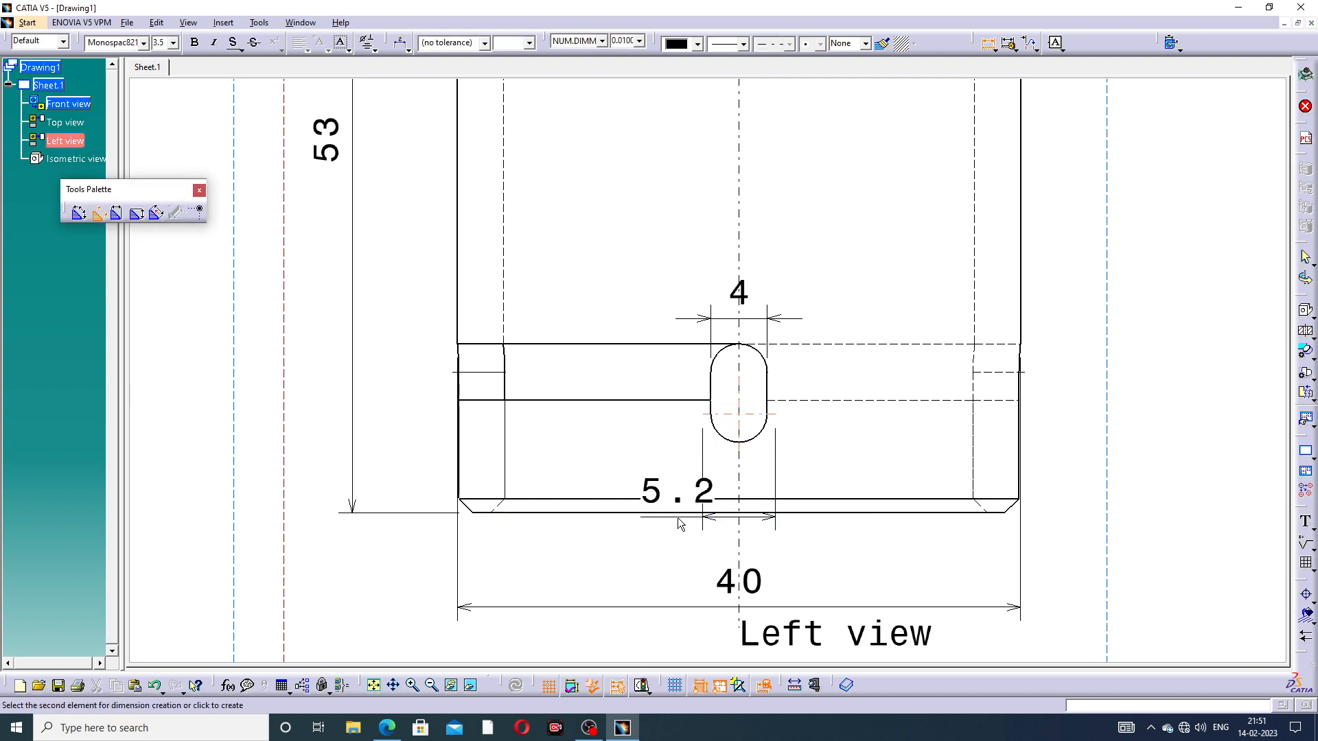
left_click(701, 515)
left_click(427, 474)
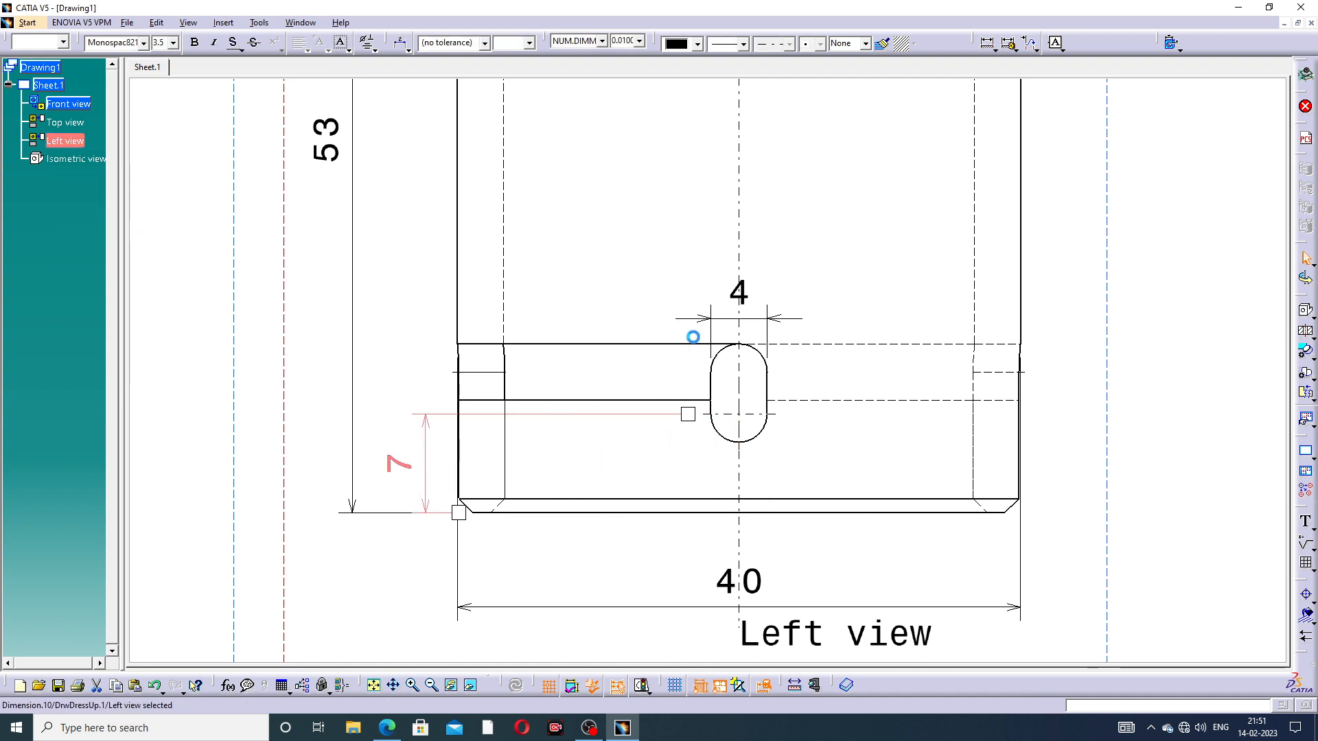
left_click(878, 155)
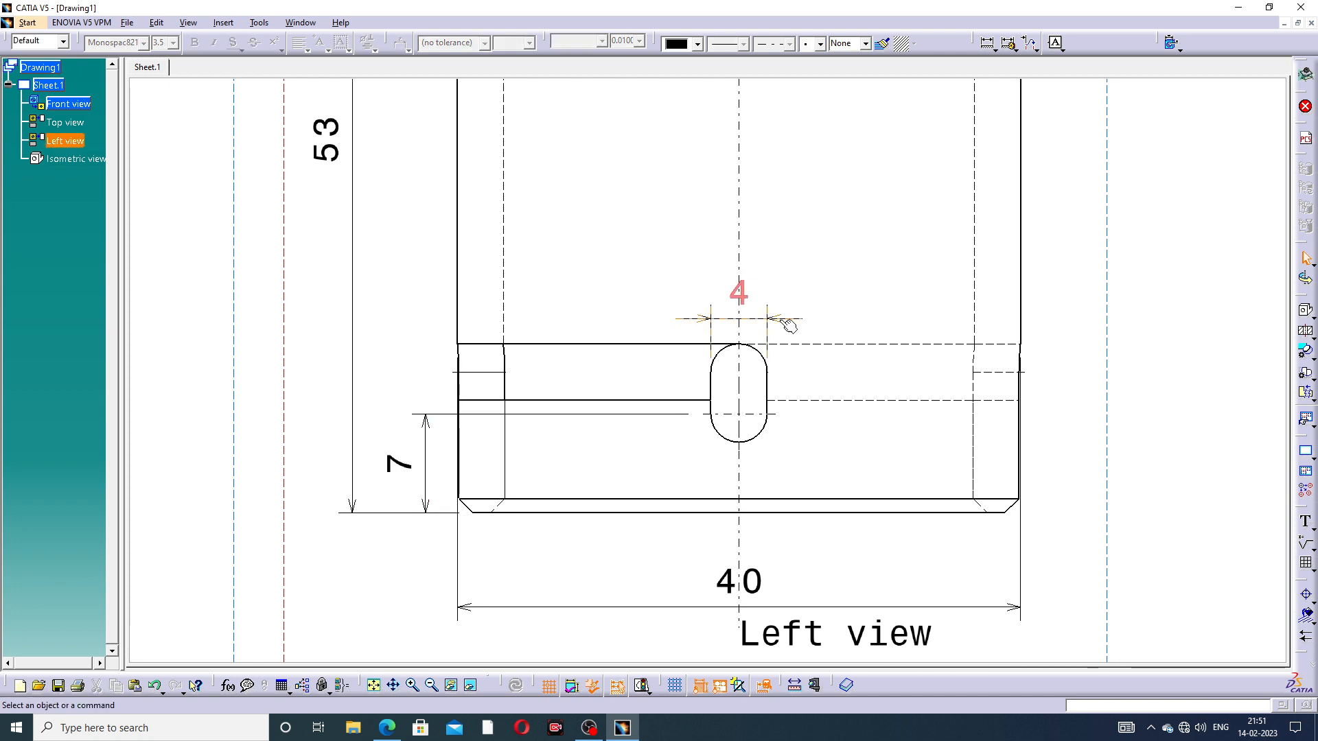
left_click(988, 43)
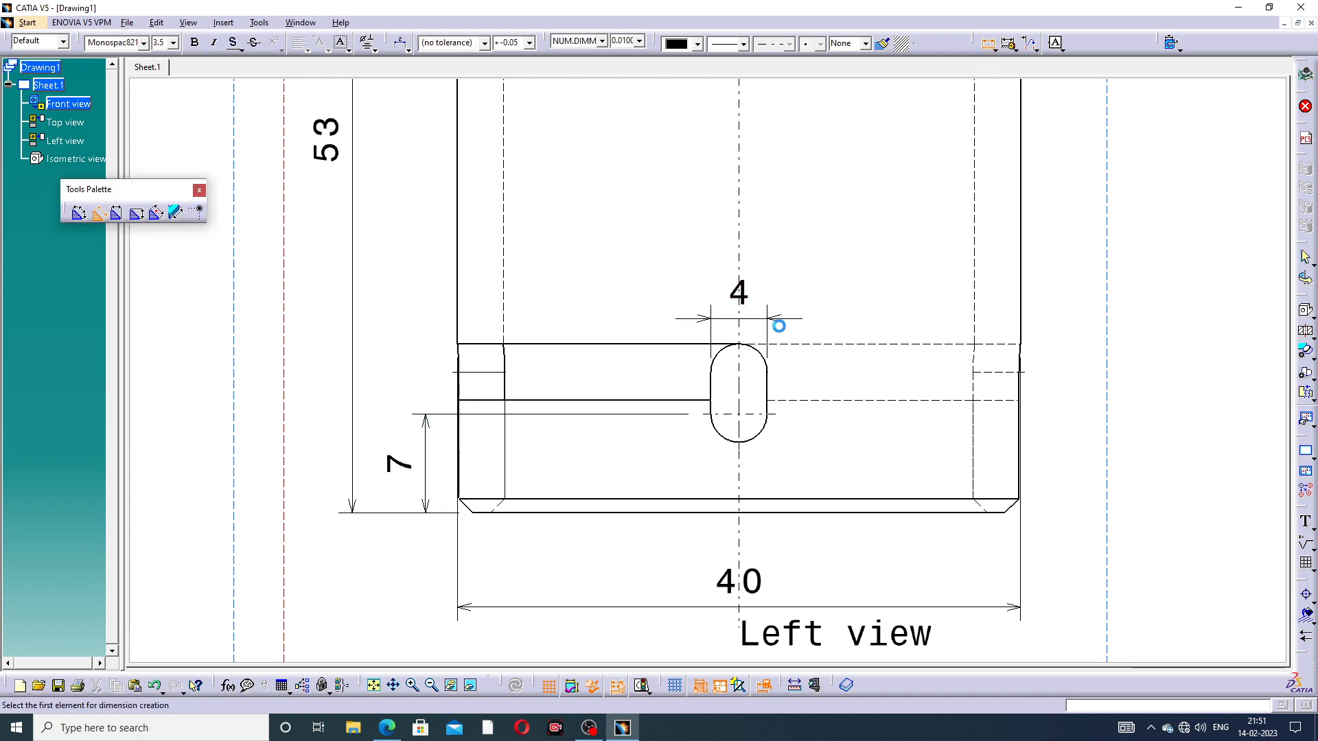
left_click(693, 345)
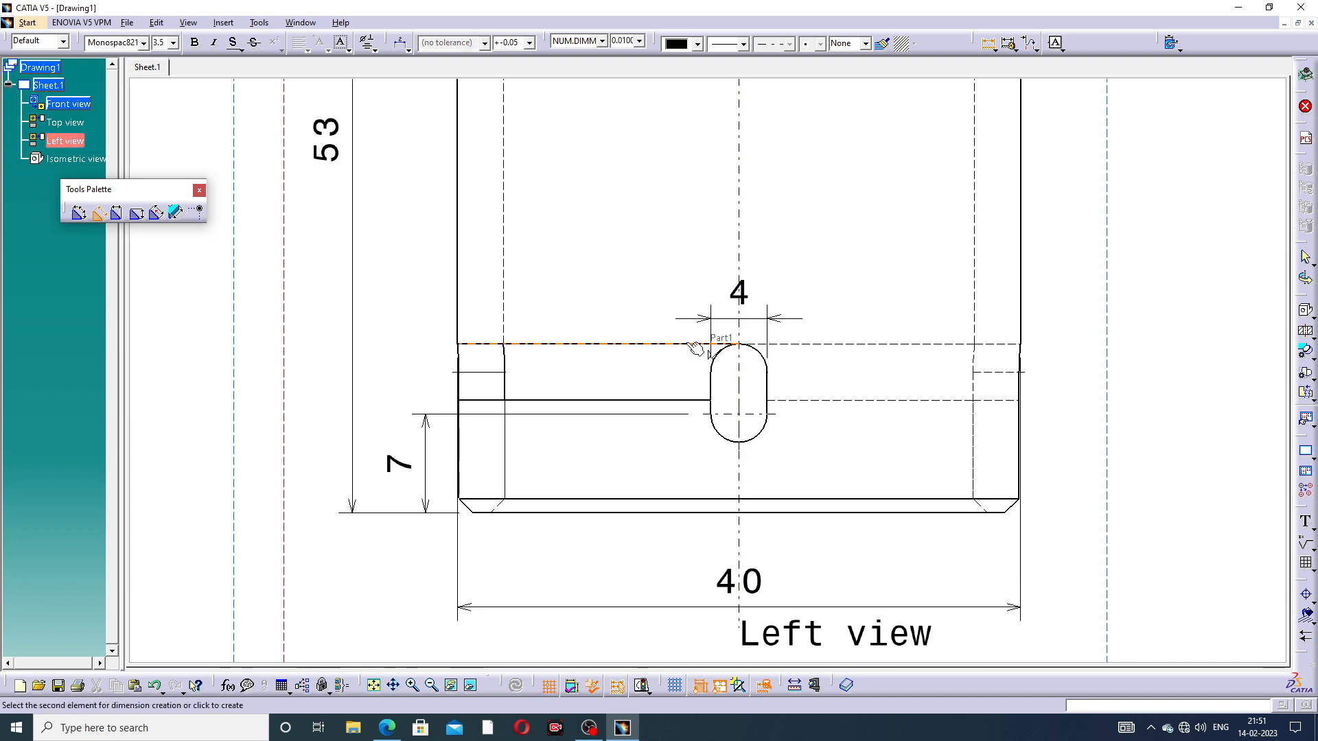
left_click(680, 500)
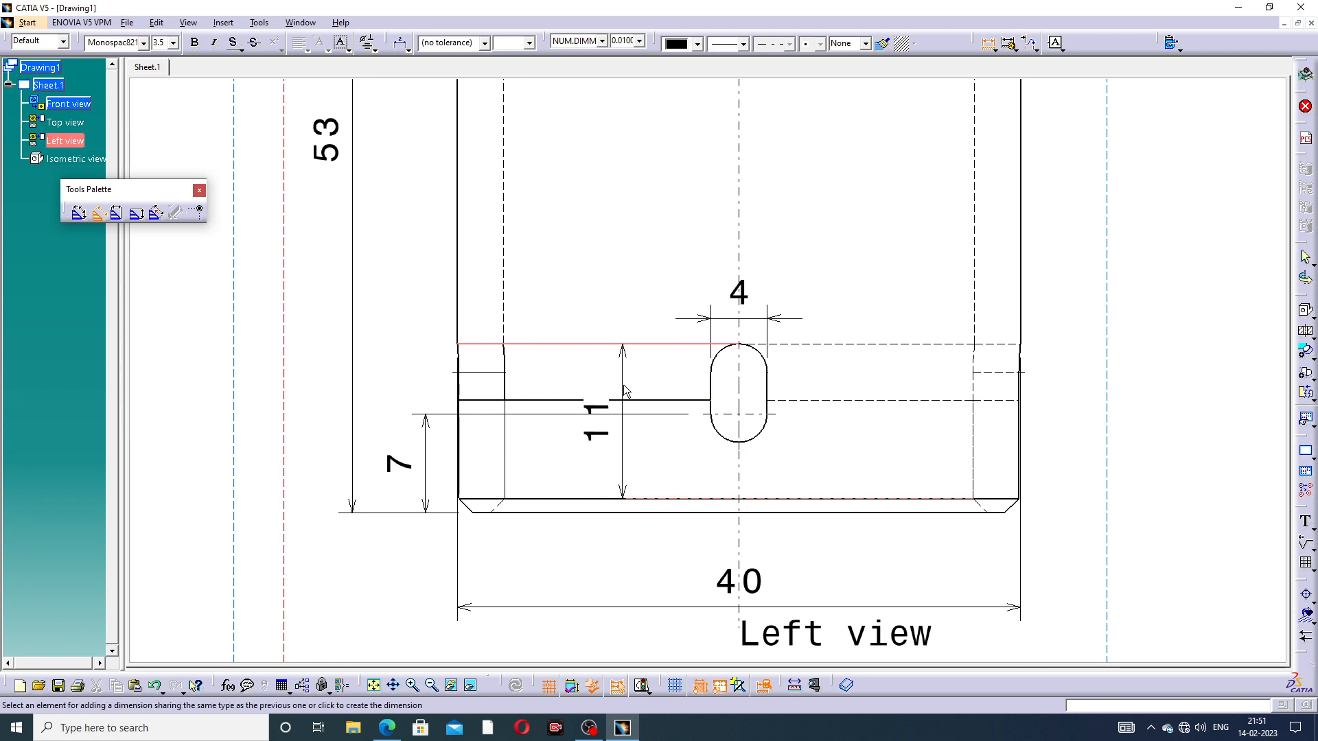
key("Escape")
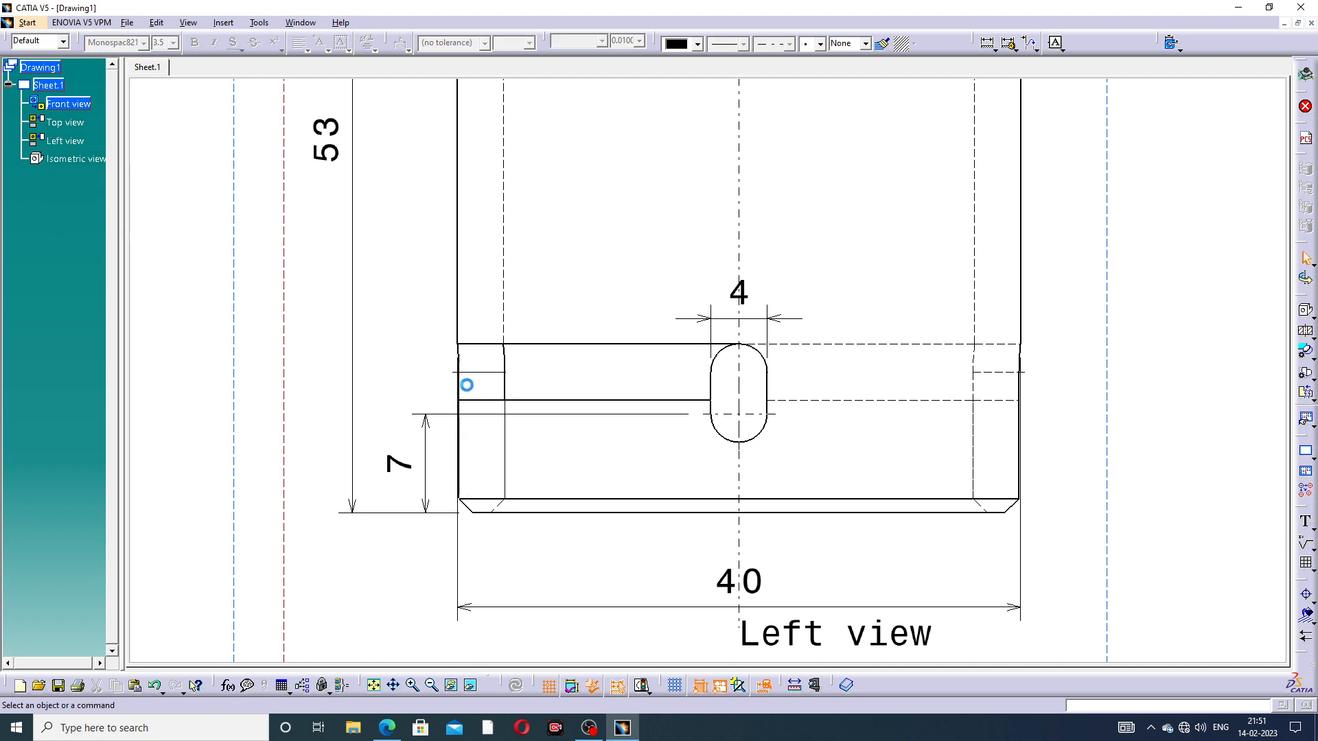
left_click(988, 43)
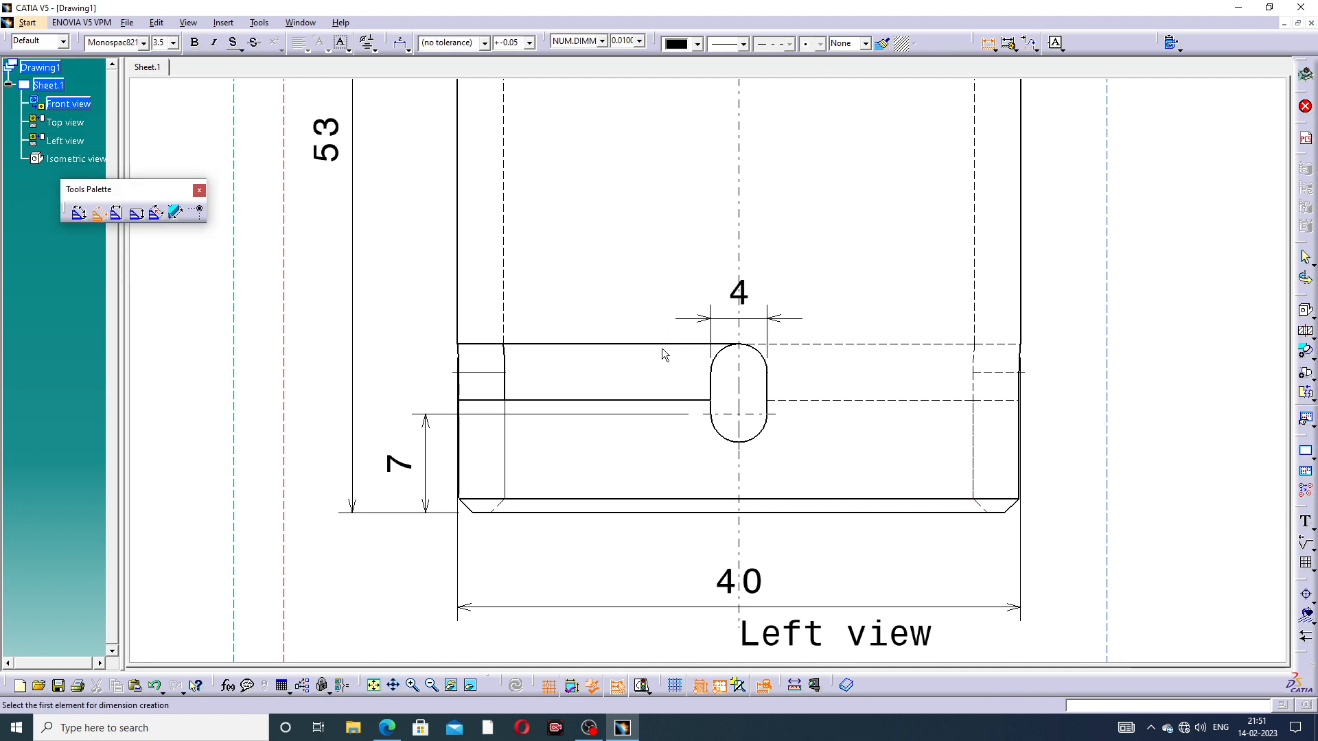
left_click(666, 343)
left_click(724, 514)
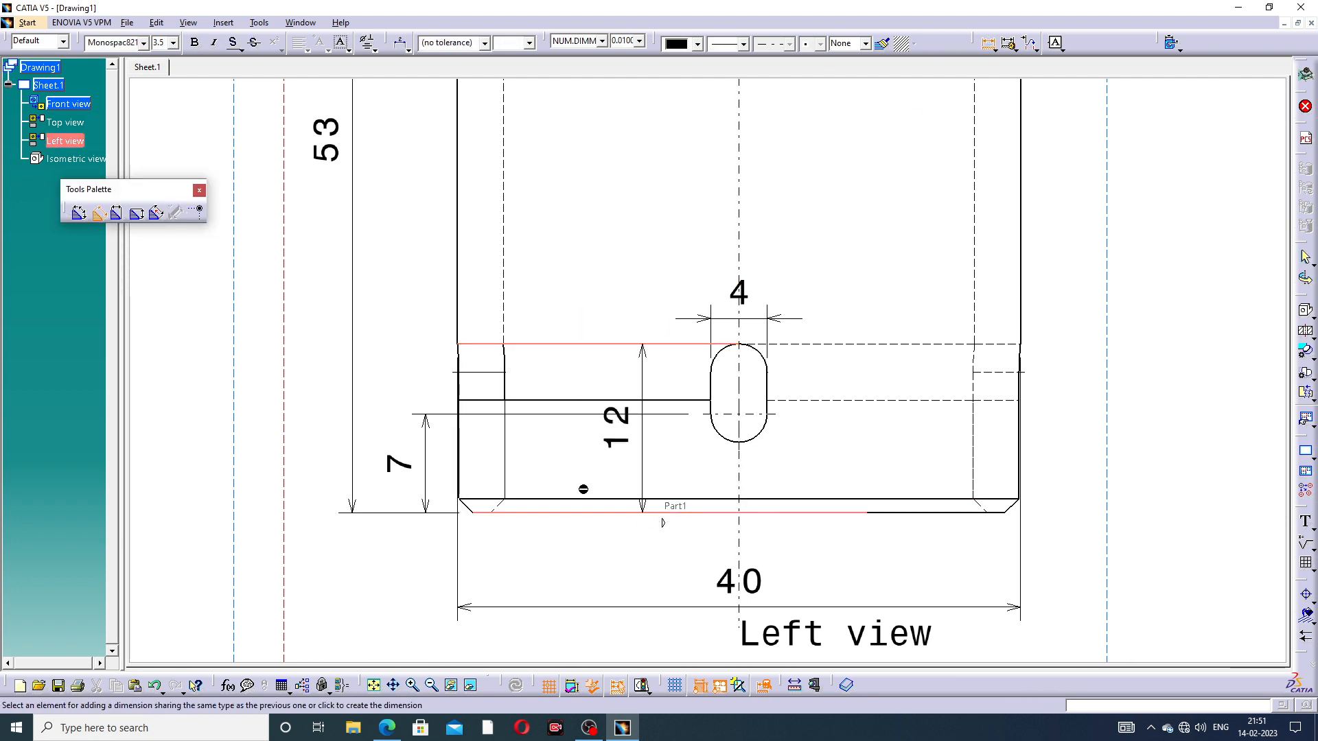
left_click(424, 417)
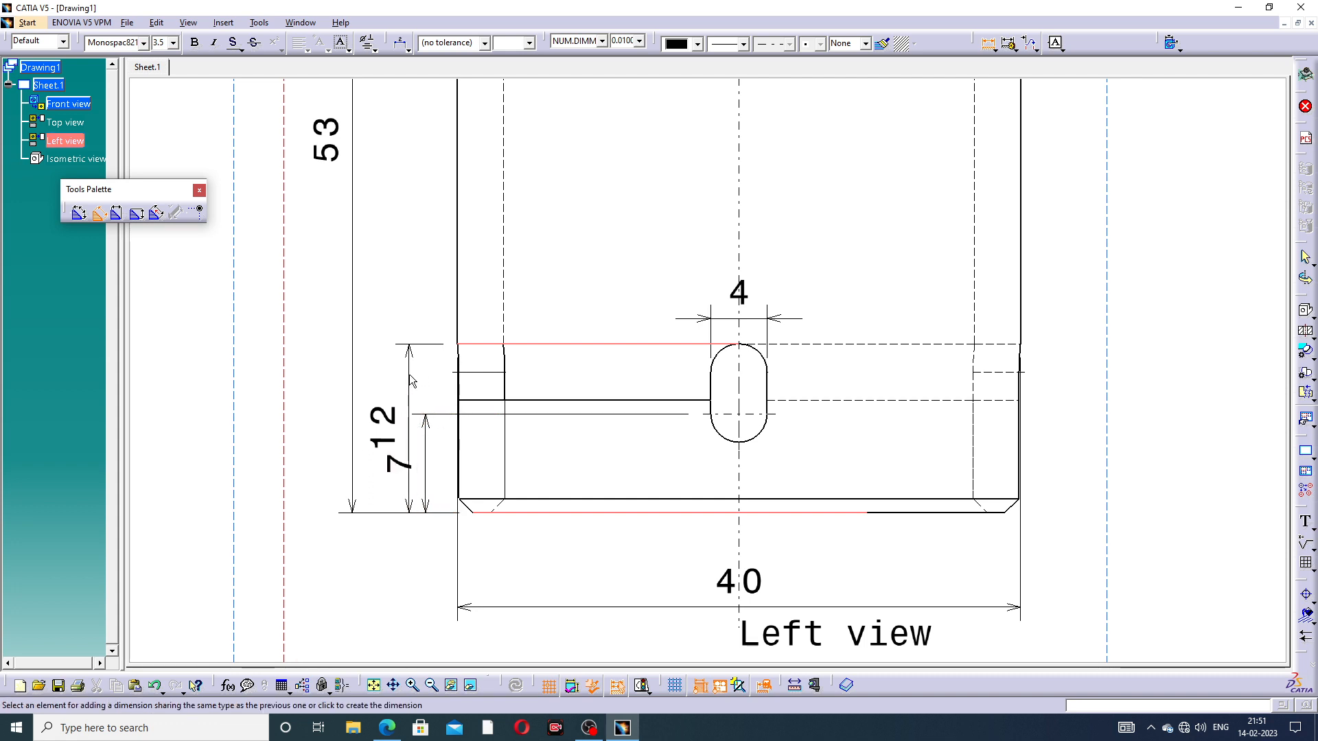
key("Escape")
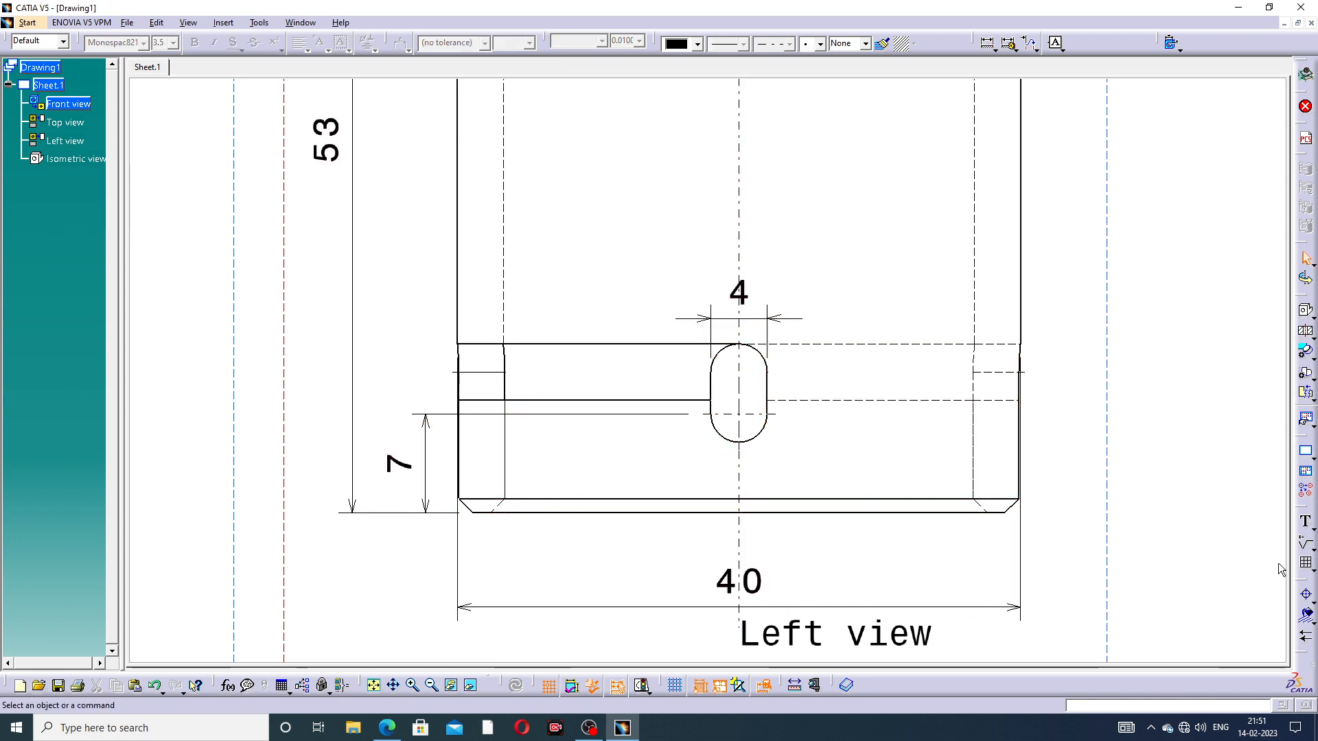
Try to create a center line from the axis inside the small slot in the left view, and undo it
left_click(1307, 593)
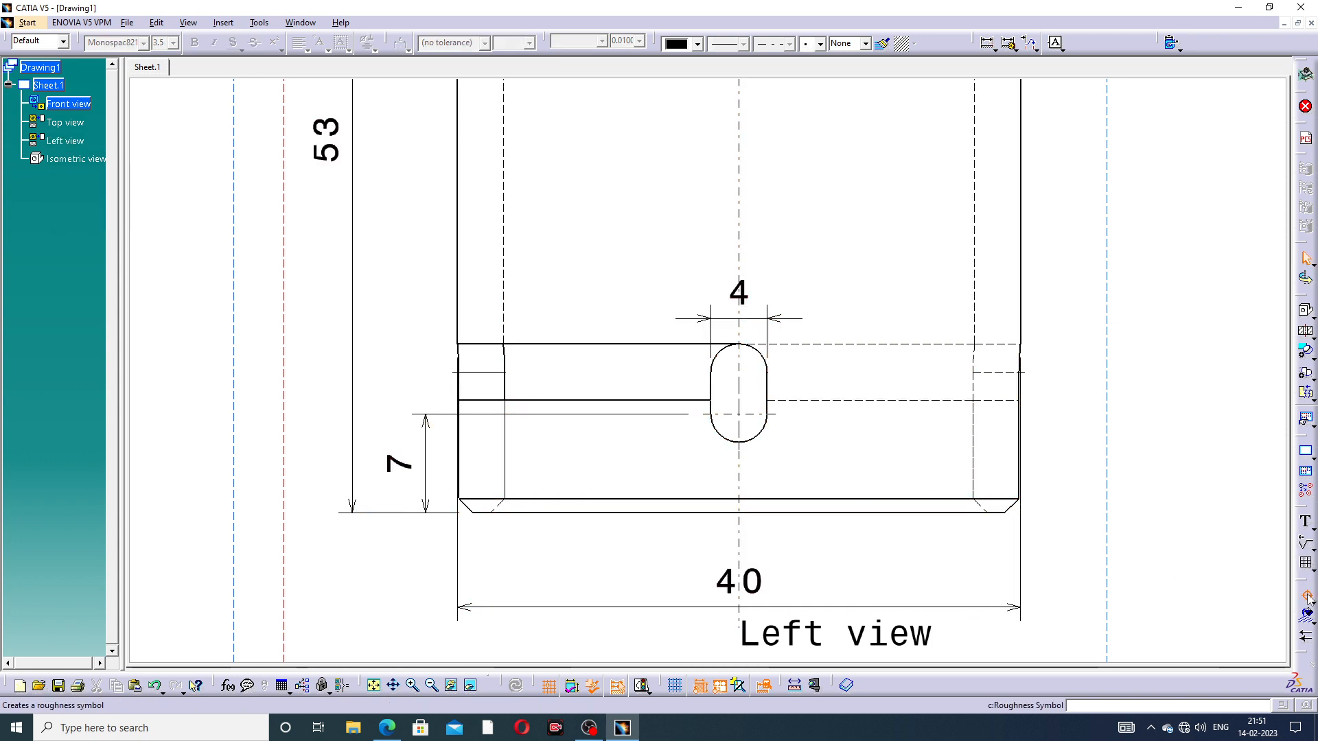
left_click(739, 387)
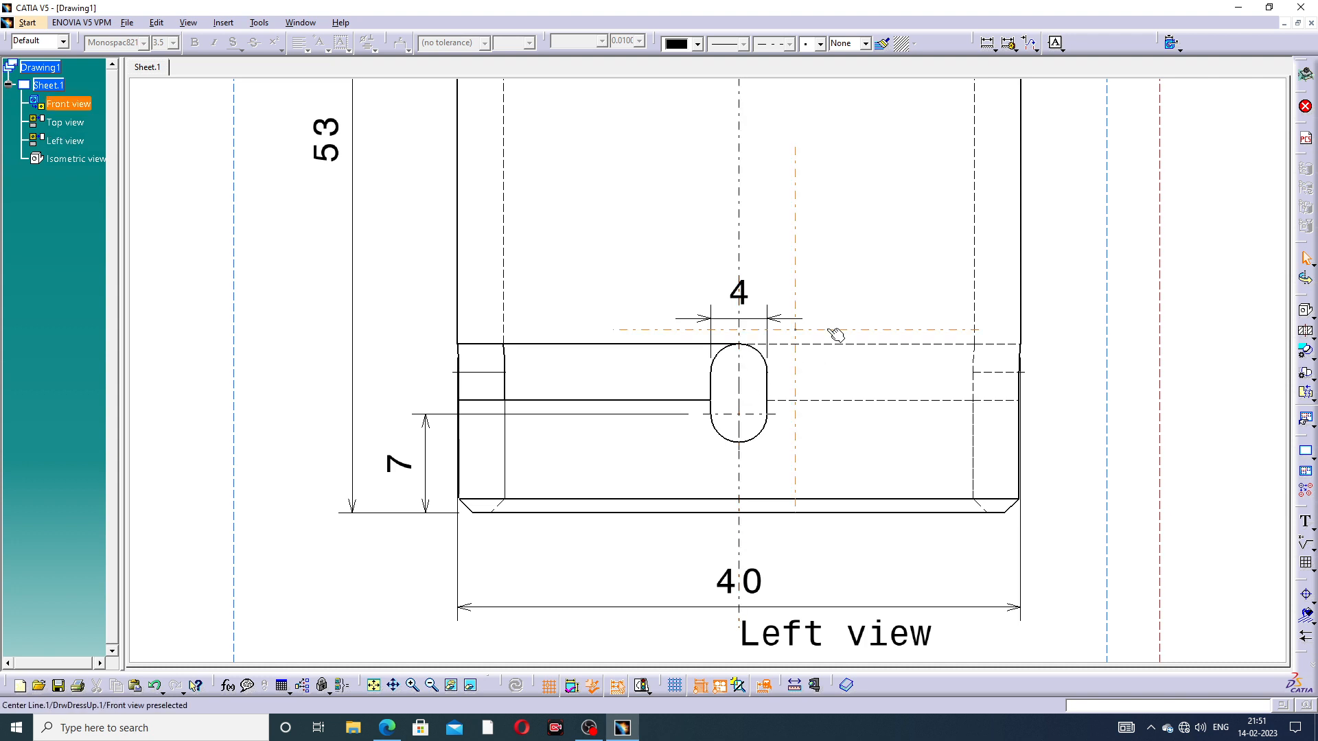
left_click_drag(796, 331, 831, 323)
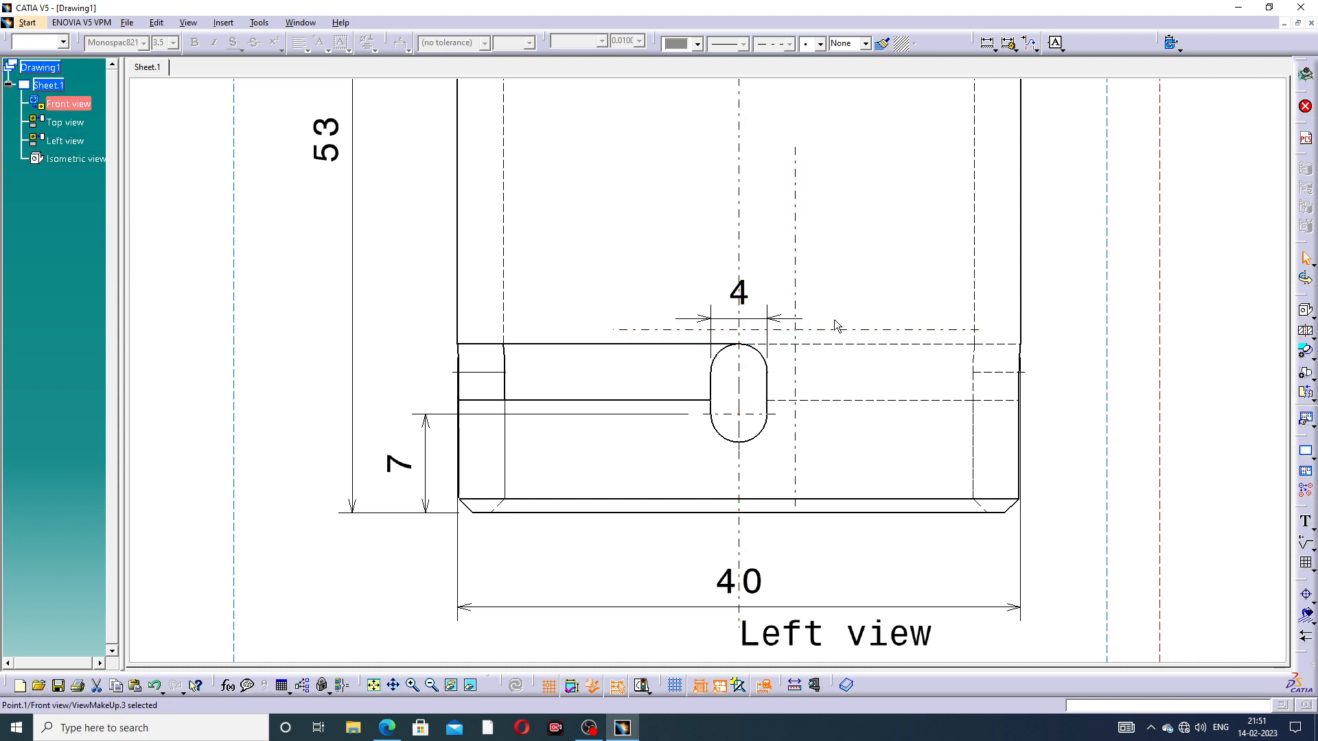
key("ctrl+z")
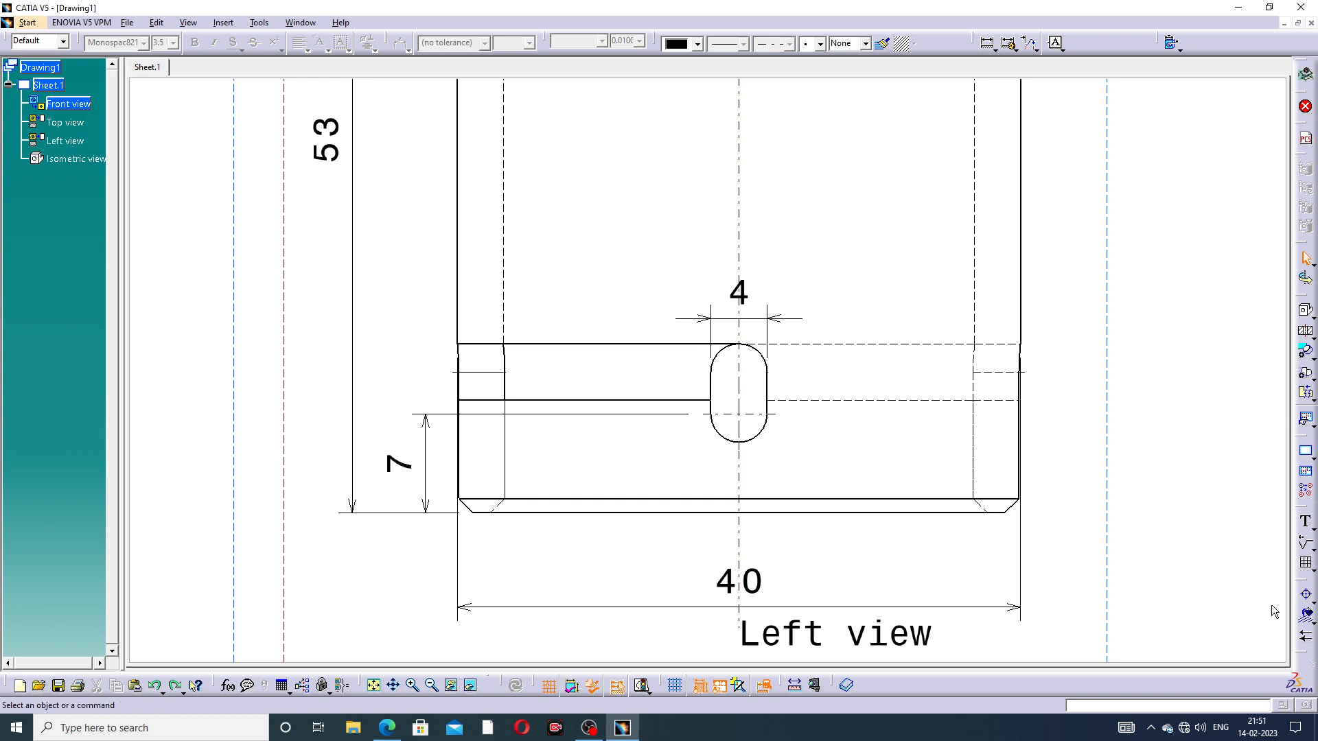
Create a center line on the small slot's upper arc in the left view
left_click(1307, 595)
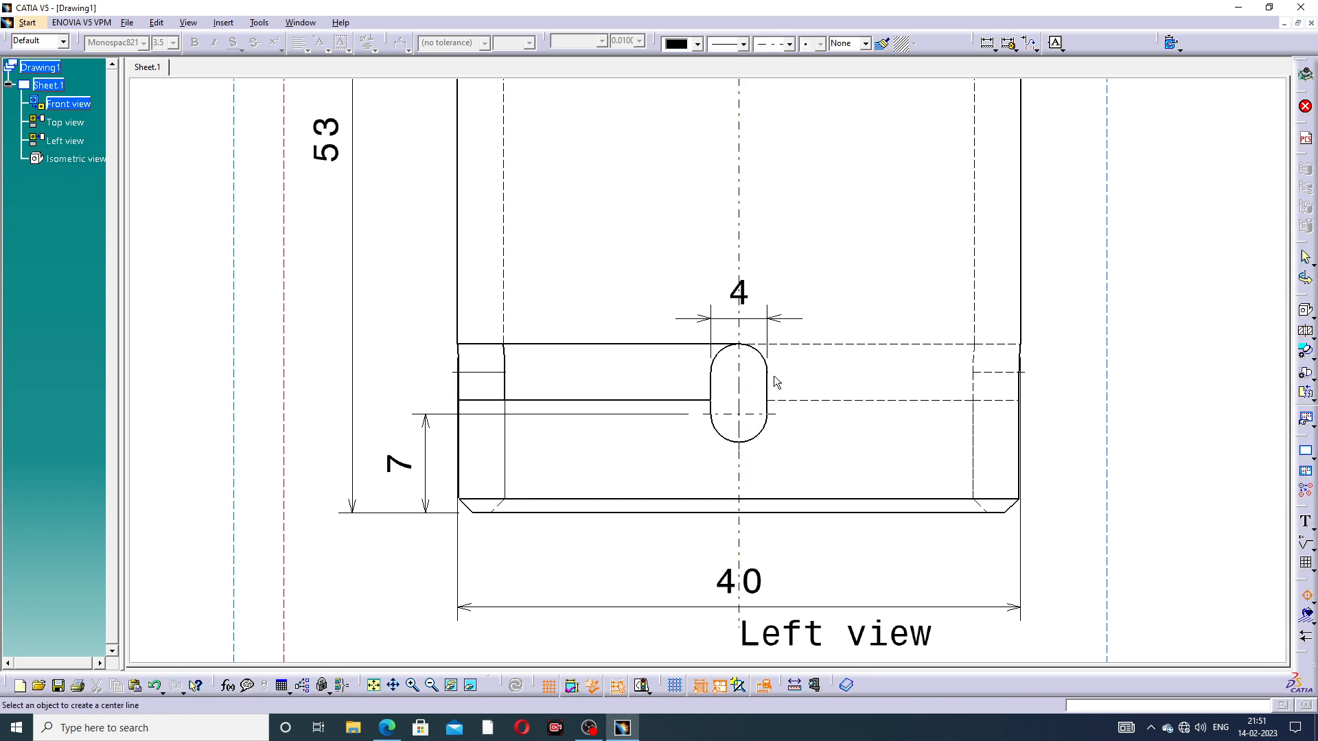
left_click(761, 357)
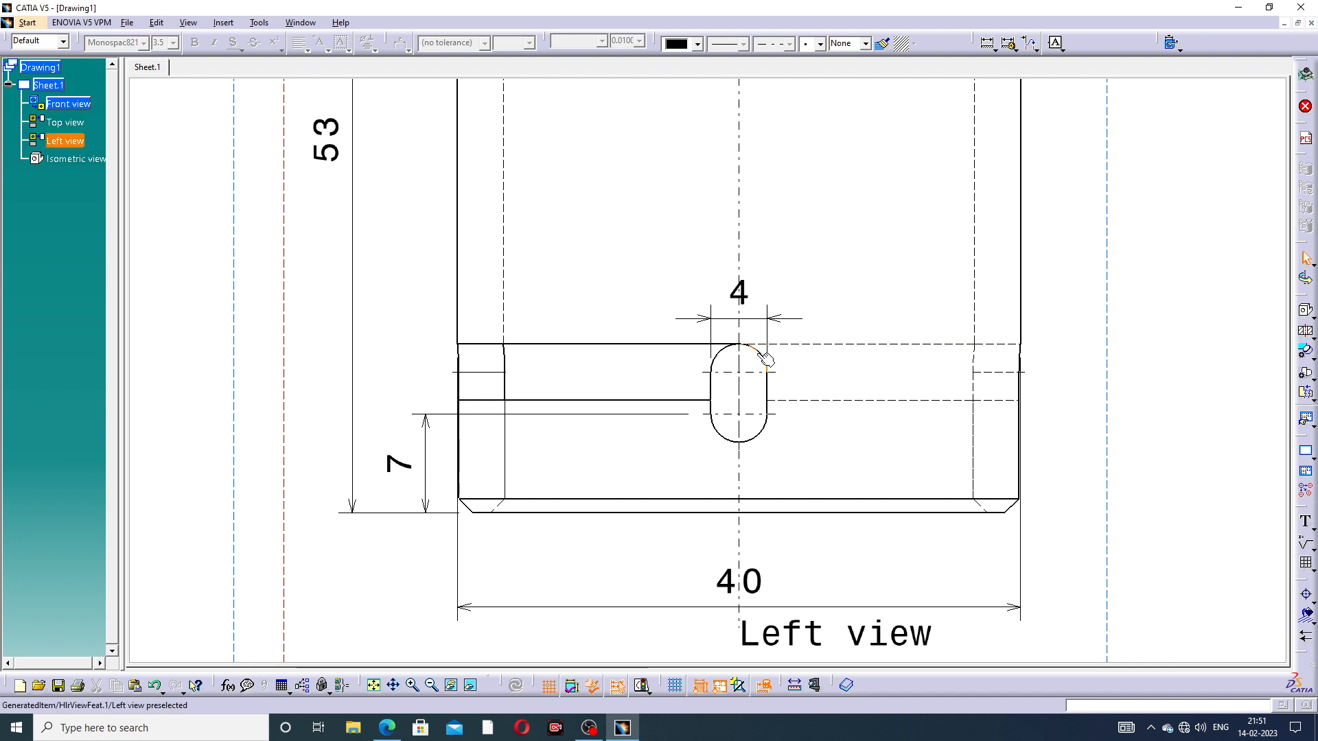
Dimension the vertical distance from the slot's upper center line to the bottom edge in the left view, and move the lower center line's dimension closer to the body
middle_click_drag(721, 371, 778, 269, "ctrl")
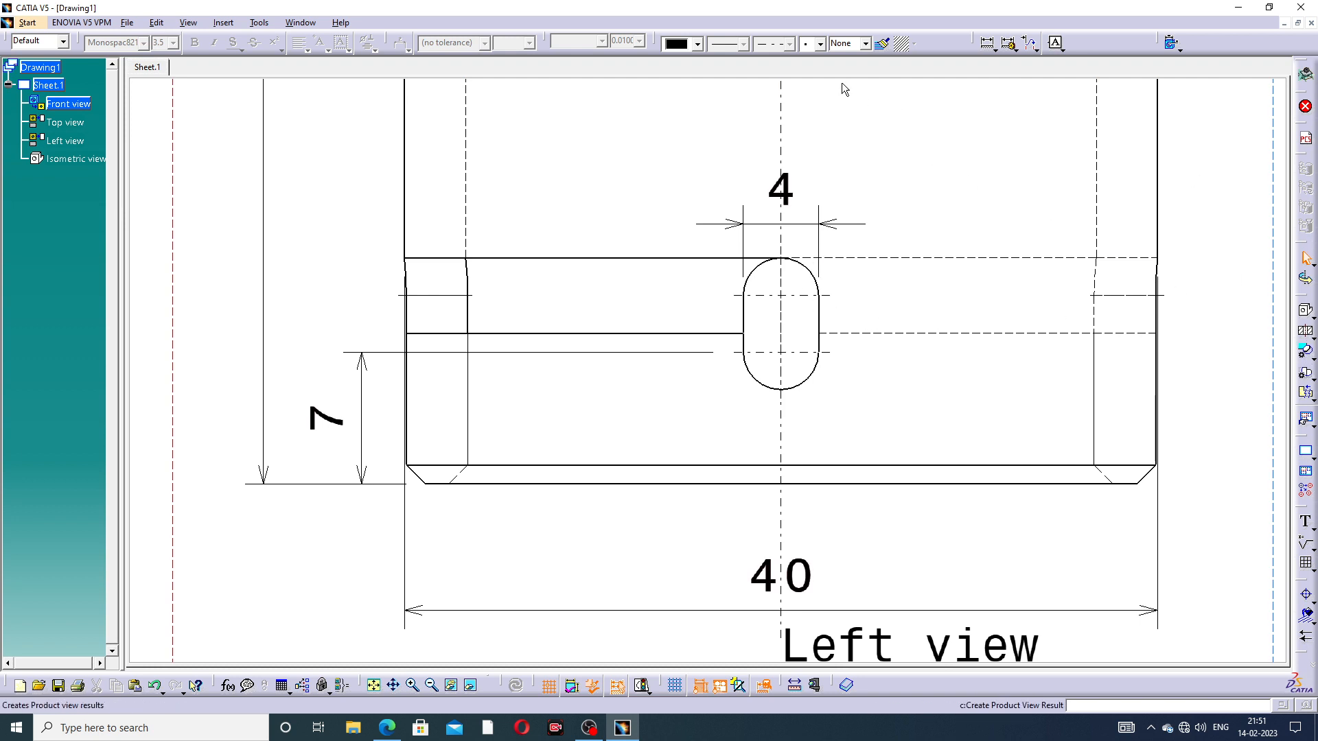
left_click(987, 43)
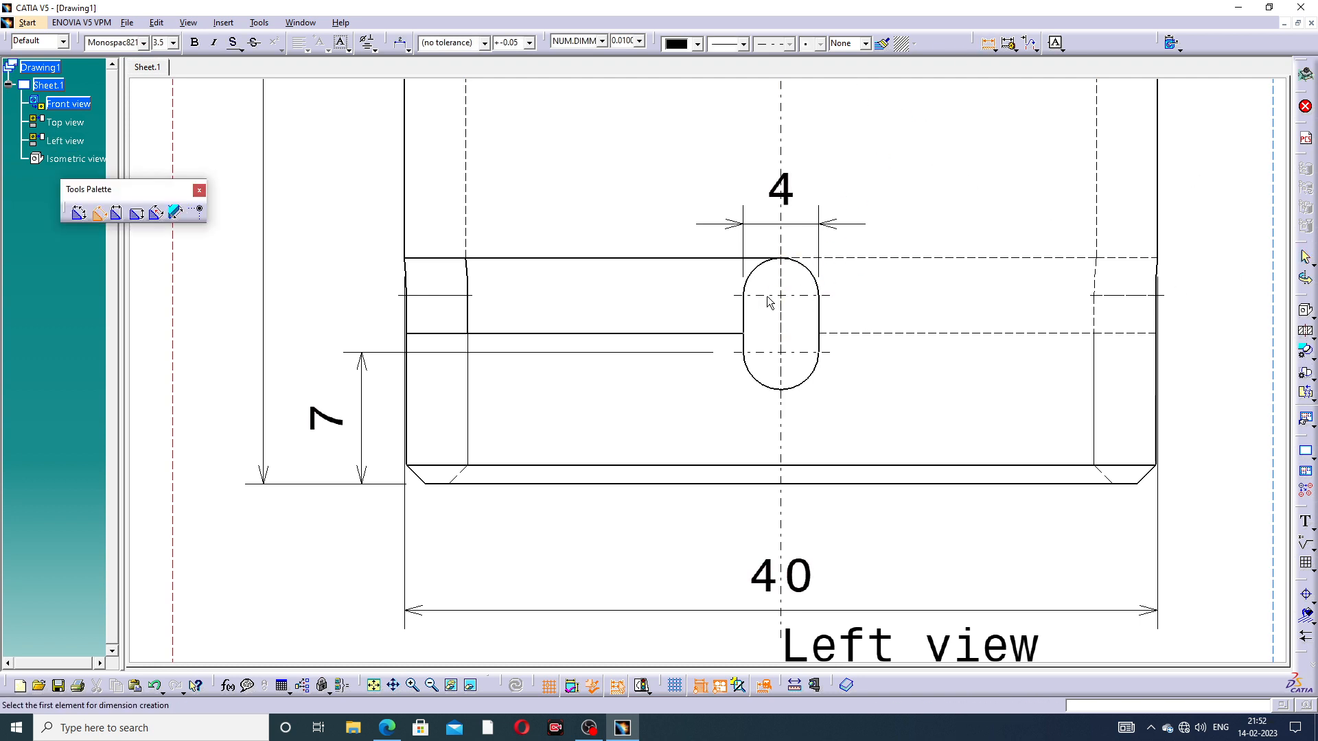
left_click(760, 382)
left_click(755, 484)
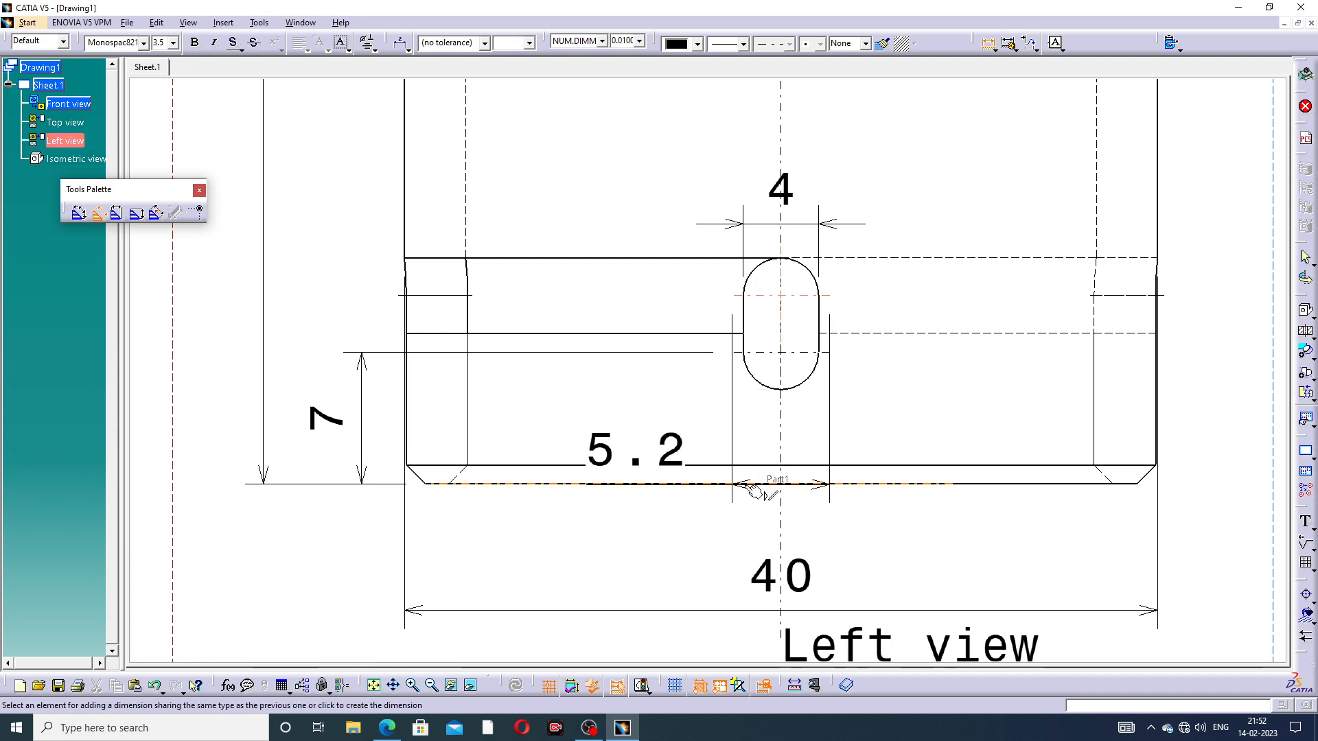
left_click(300, 338)
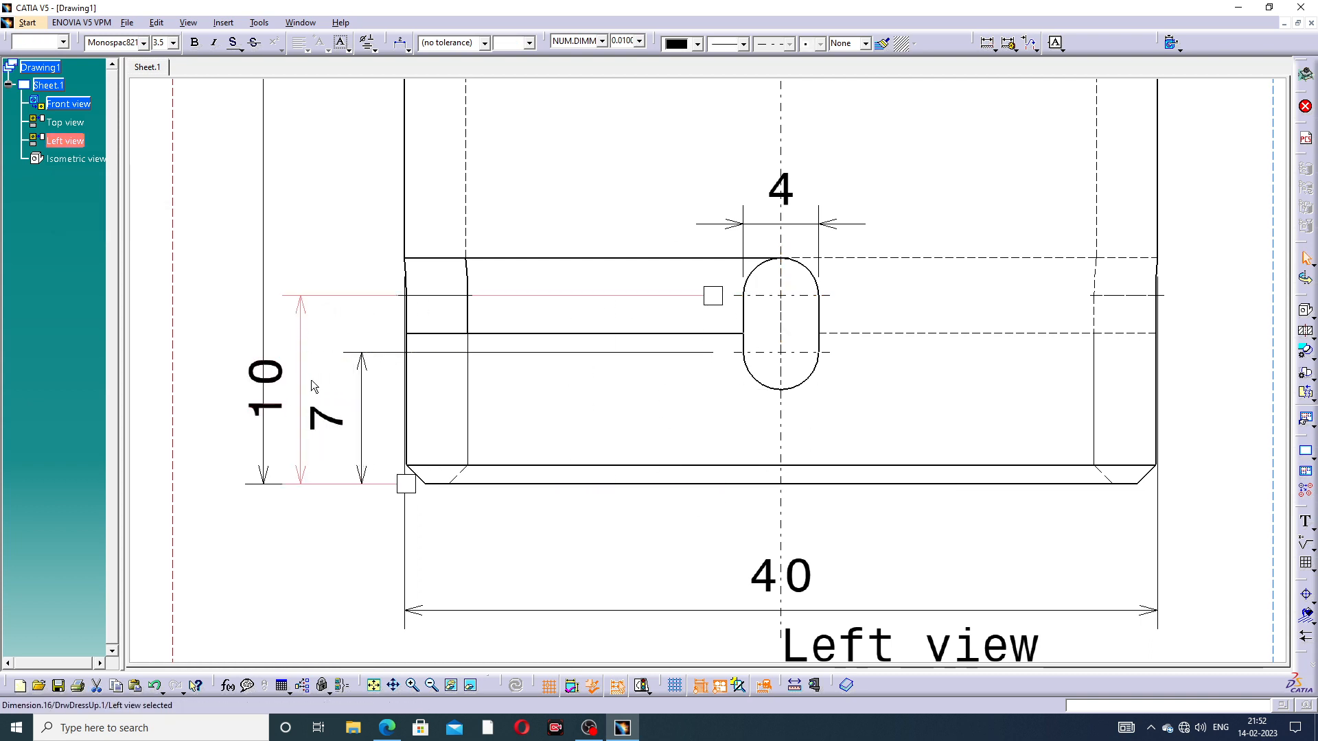
left_click_drag(361, 389, 376, 384)
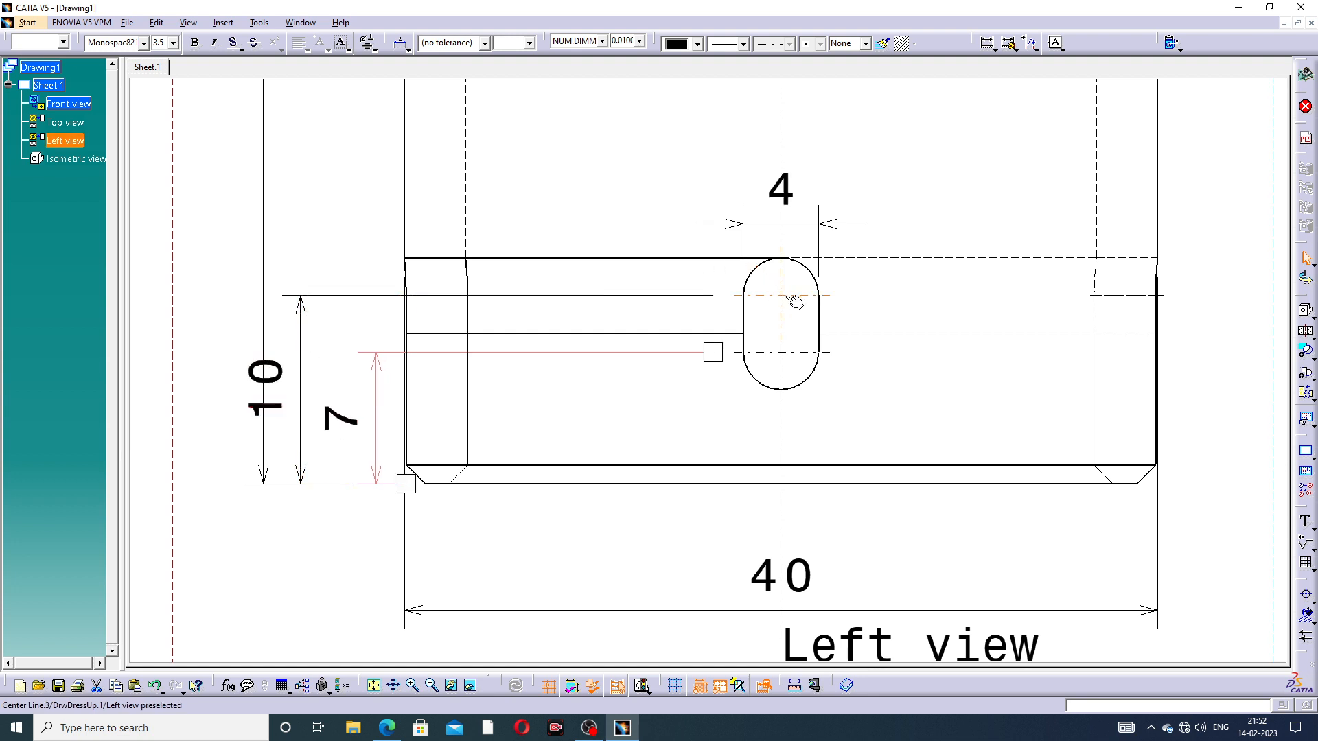
middle_click_drag(790, 311, 778, 451)
left_click(900, 289)
Add a length-by-angle chamfer dimension to the lower right corner of the left view, placing it outside the body
middle_click_drag(902, 288, 892, 323)
mouse_move(977, 426)
middle_mouse_down()
mouse_move(991, 503)
mouse_move(855, 381)
middle_mouse_up()
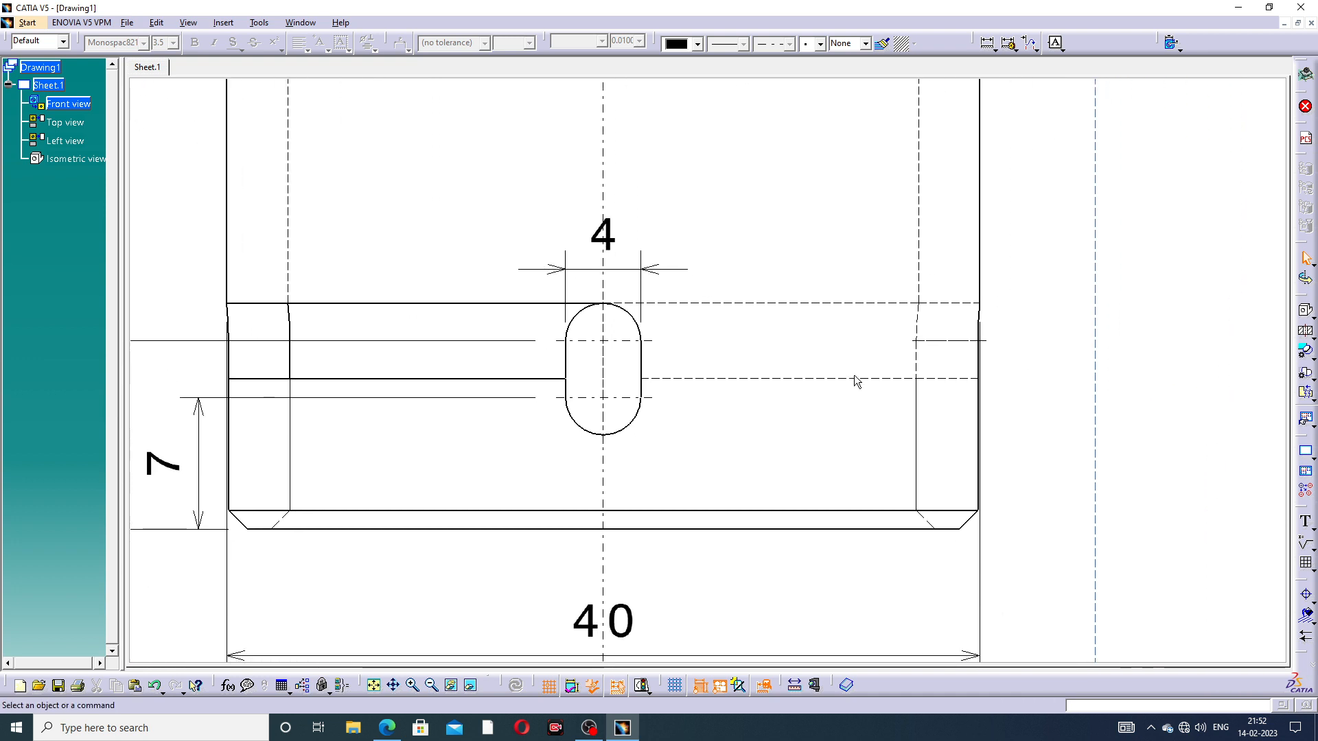
left_click(996, 51)
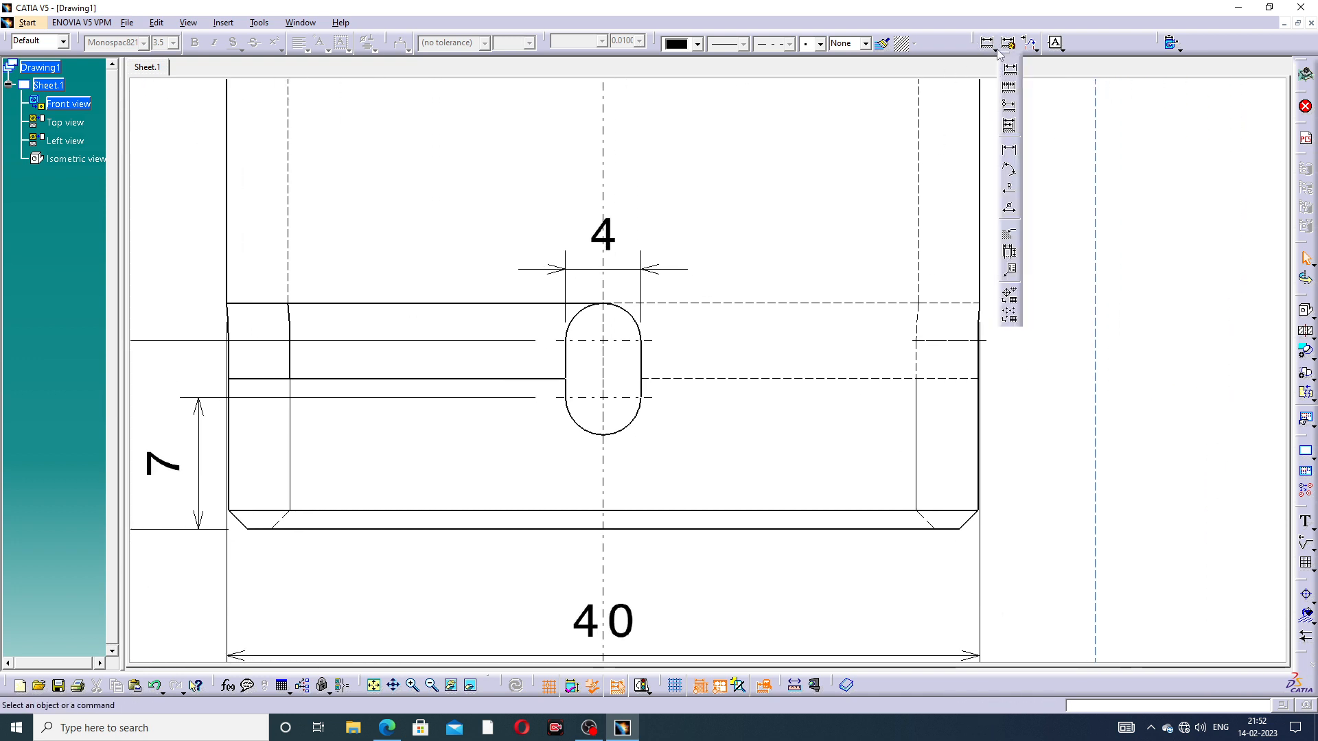
left_click(1010, 237)
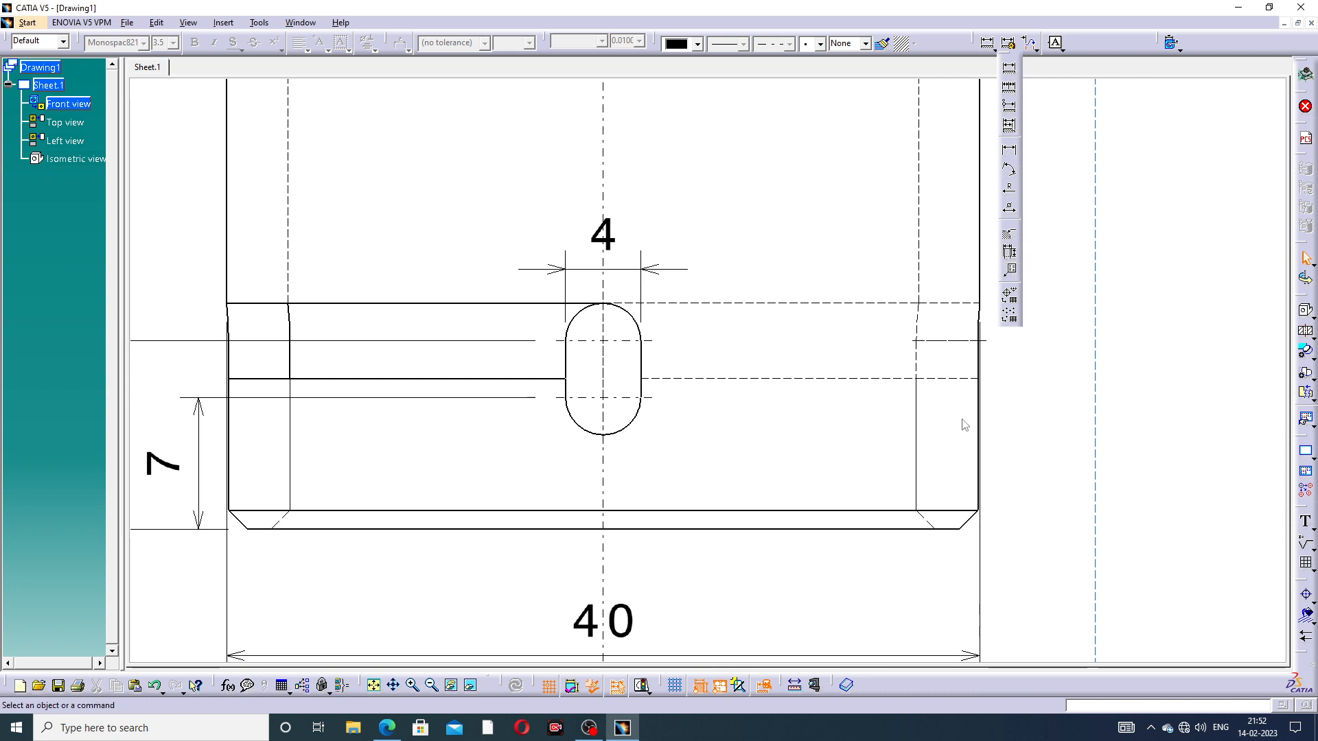
left_click(974, 521)
left_click(983, 508)
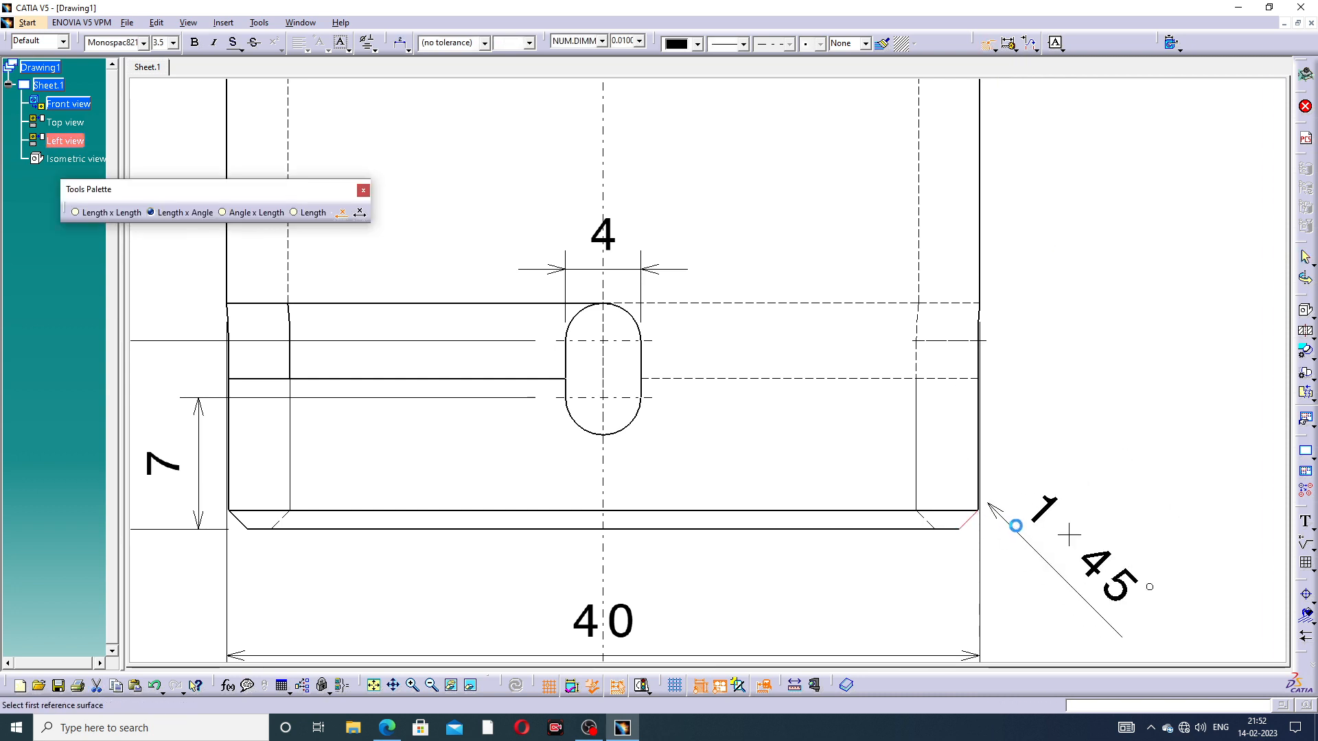
left_click(1044, 515)
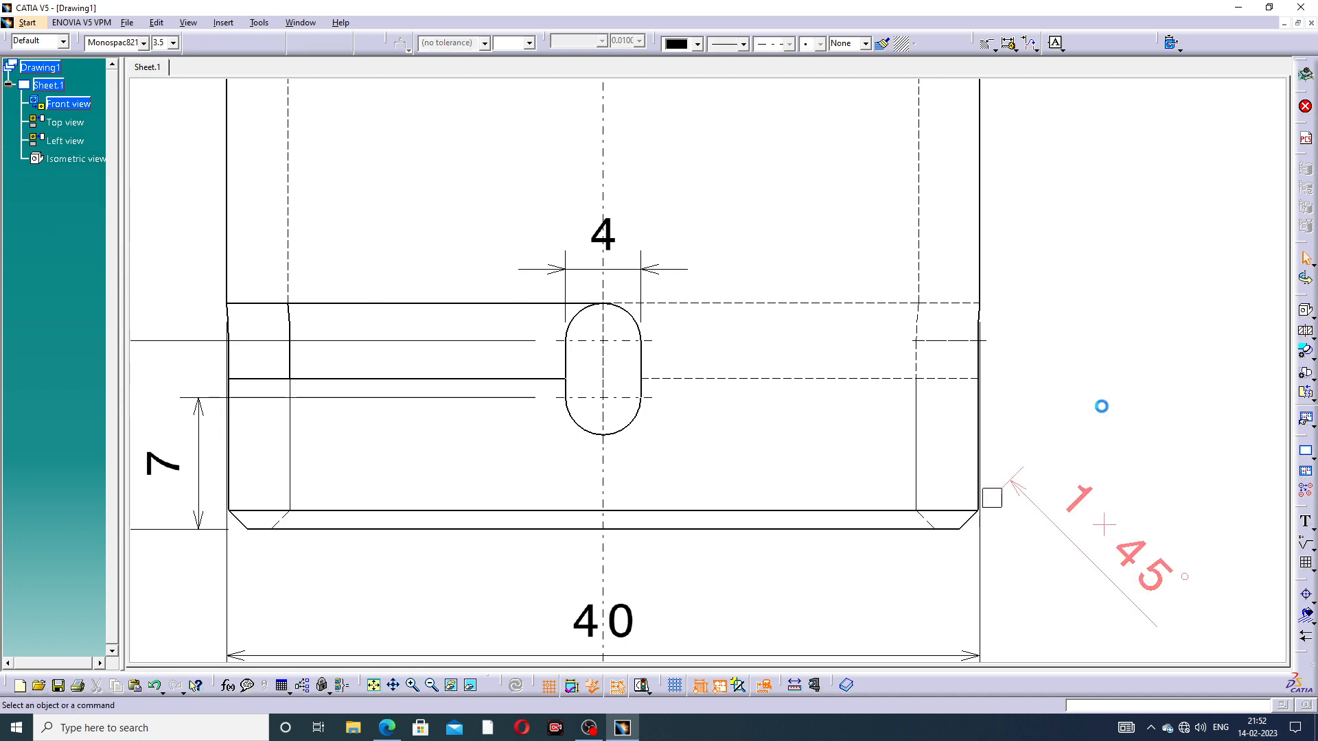
Add a length-by-angle chamfer dimension to the upper right corner of the left view, placing it outside the body
mouse_move(1069, 200)
middle_mouse_down()
mouse_move(1130, 599)
mouse_move(1151, 176)
middle_mouse_up()
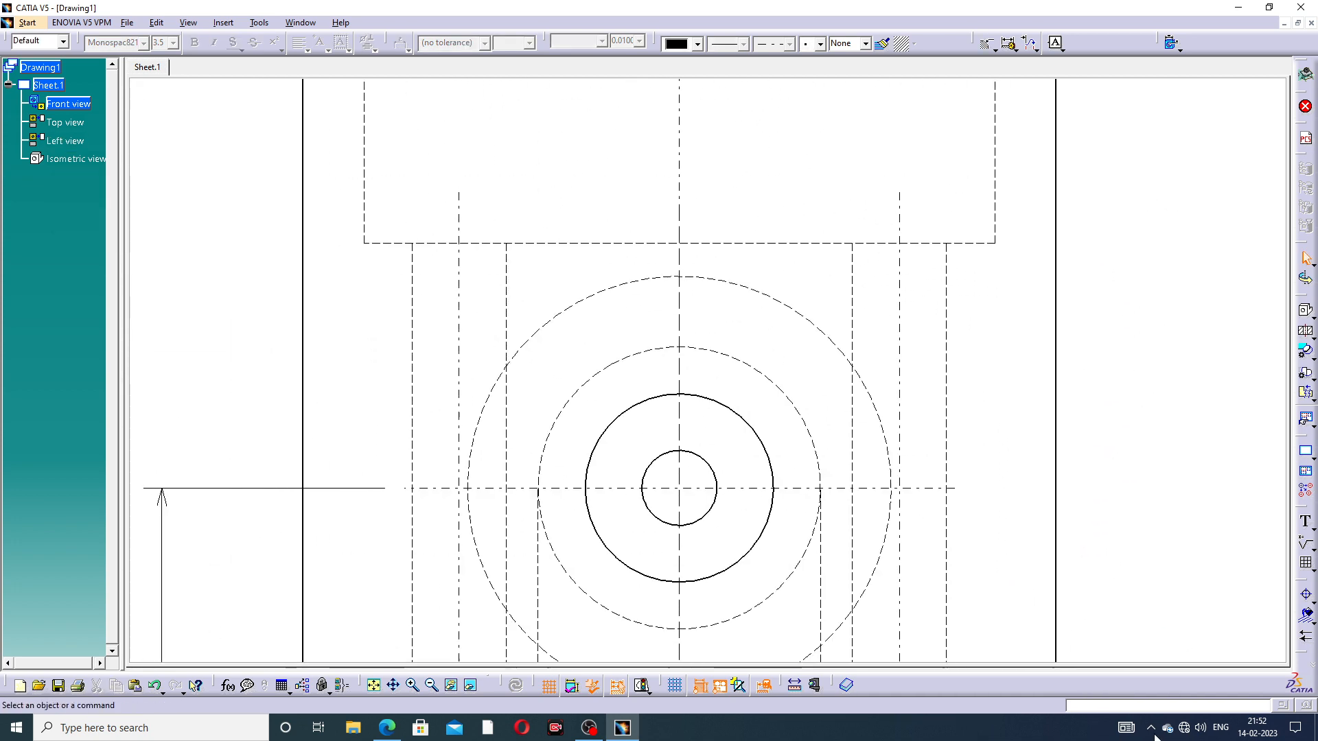
middle_click_drag(1036, 244, 1048, 347, "ctrl")
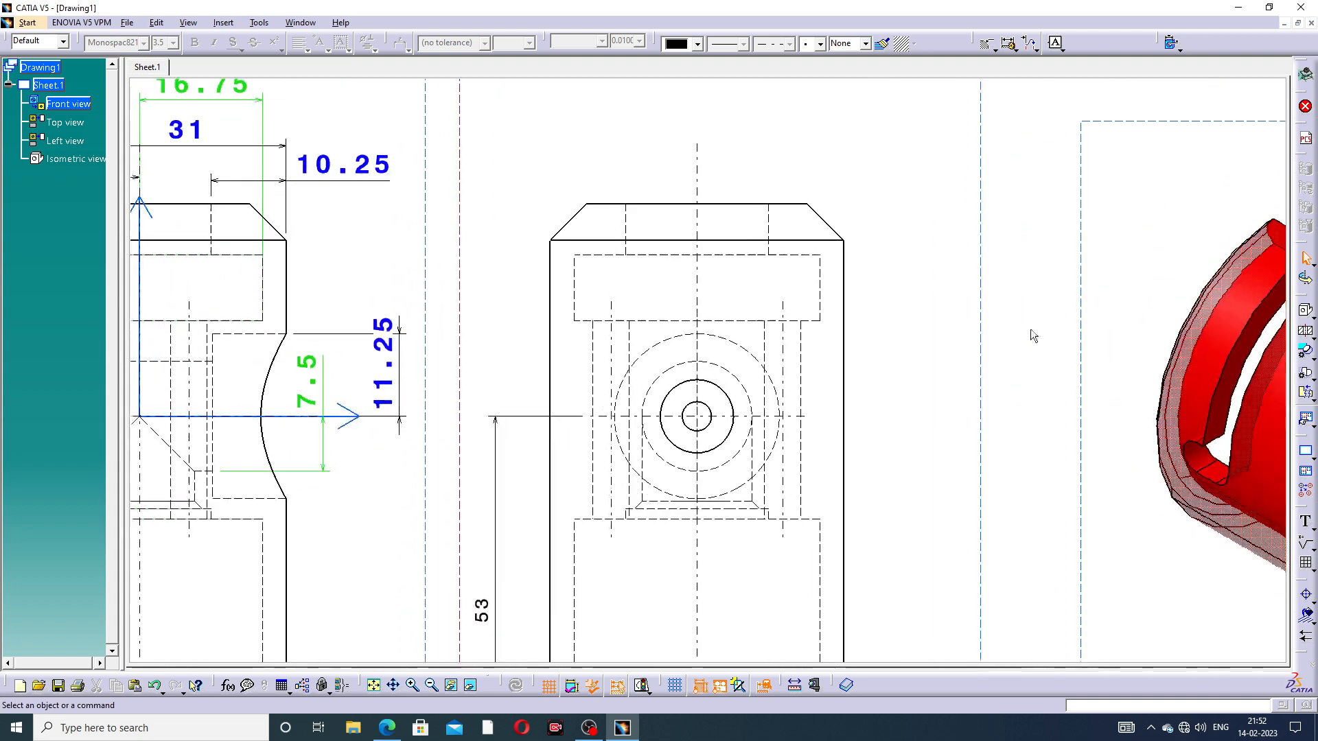
left_click(986, 43)
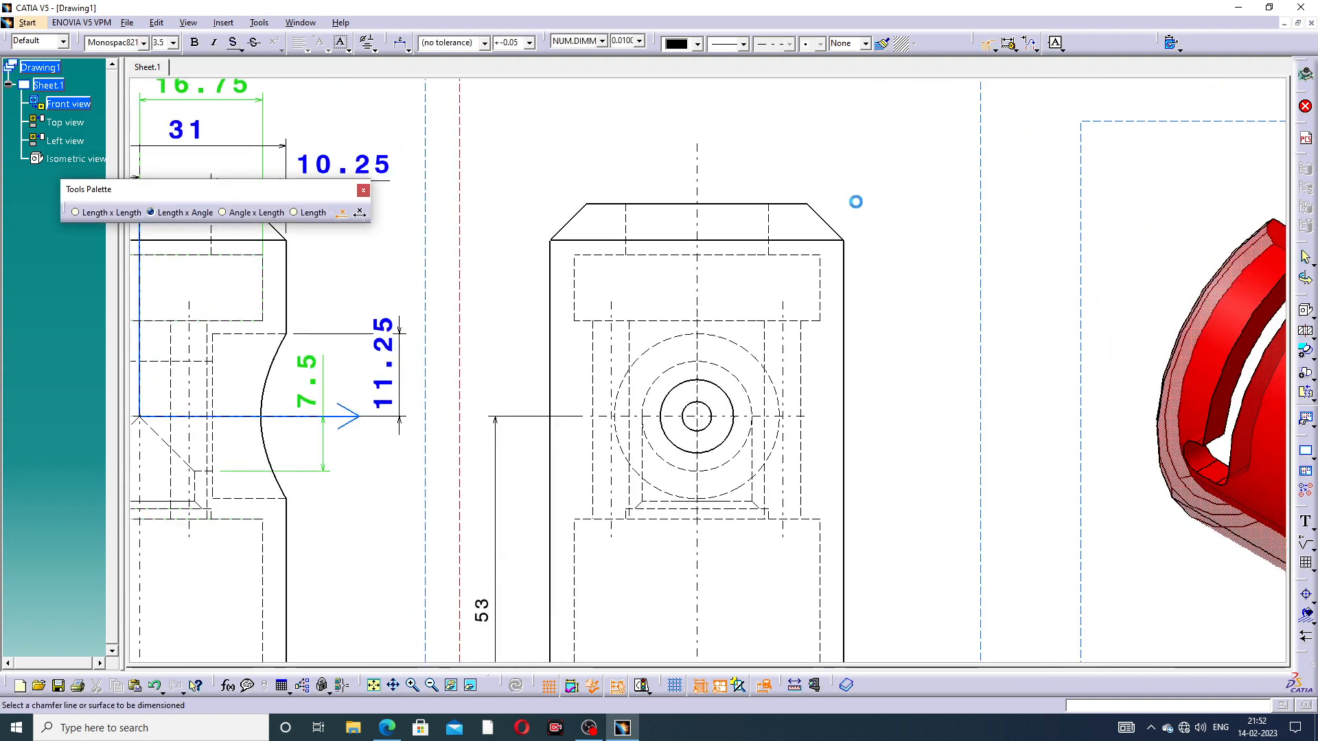
left_click(829, 225)
left_click(855, 196)
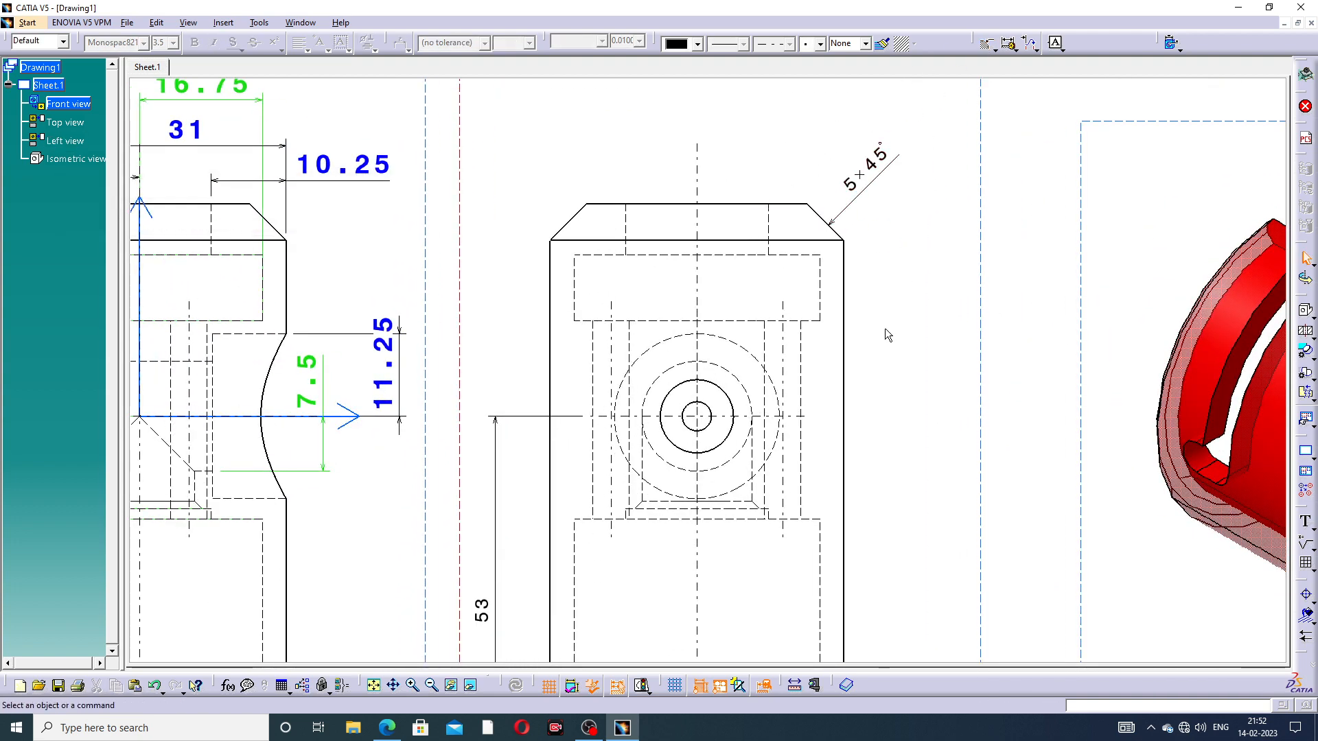
Dimension the overall height between the top and bottom edges in the left view, placing the dimension right of the body
left_click(991, 48)
left_click(1005, 66)
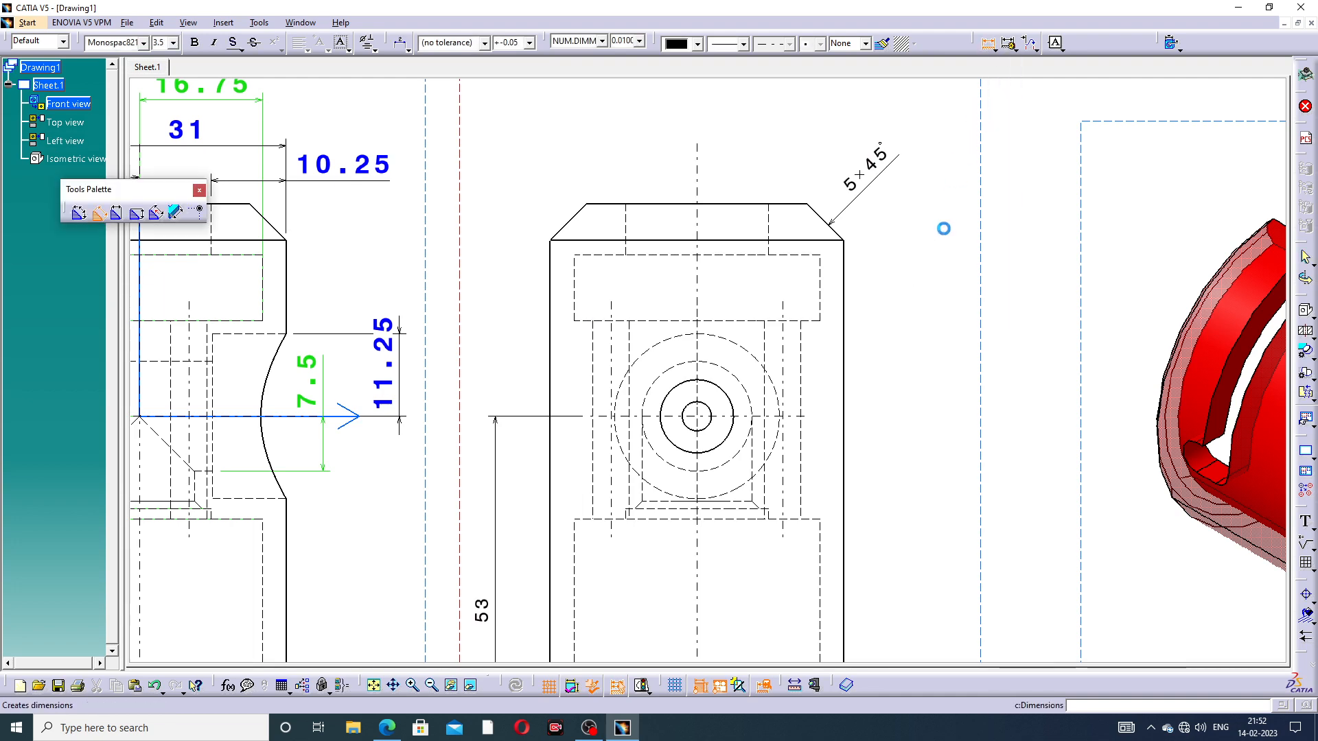
mouse_move(876, 291)
middle_mouse_down()
mouse_move(935, 256)
mouse_move(940, 282)
middle_mouse_up()
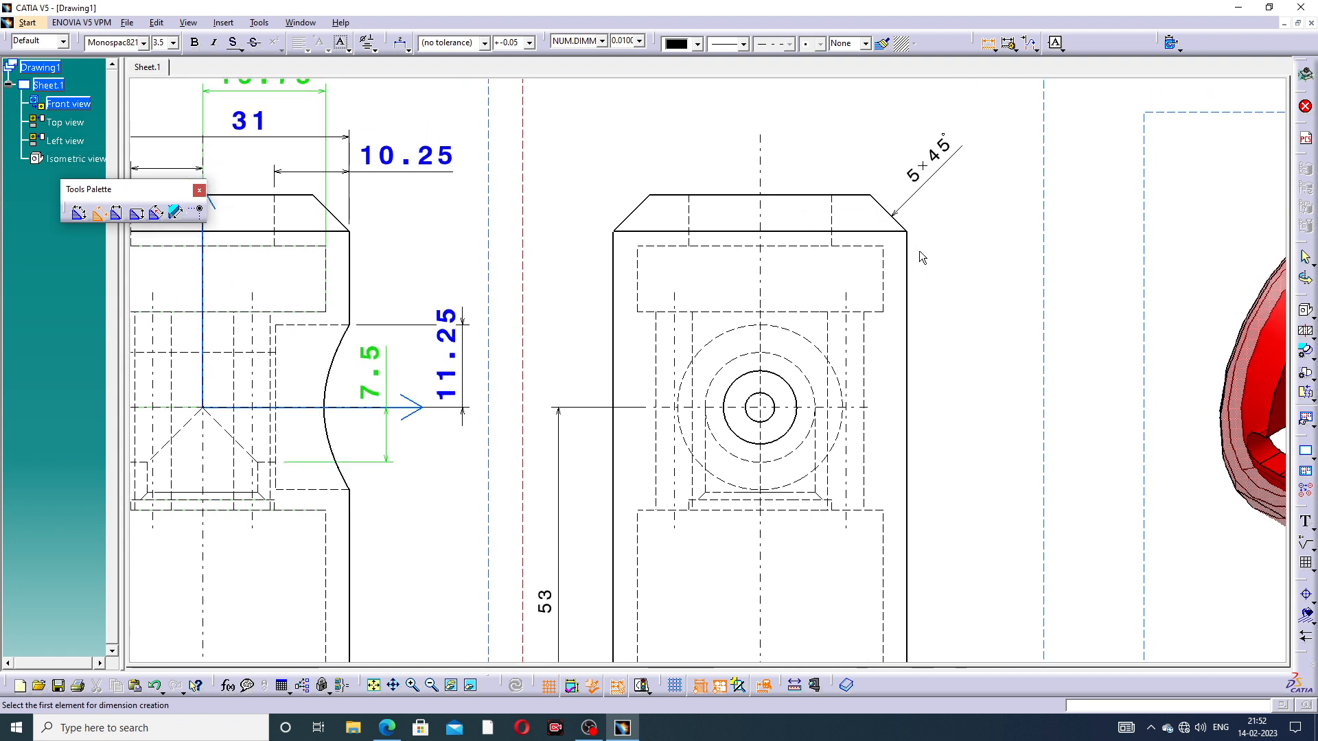
mouse_move(841, 269)
middle_mouse_down()
mouse_move(815, 163)
mouse_move(832, 213)
middle_mouse_up()
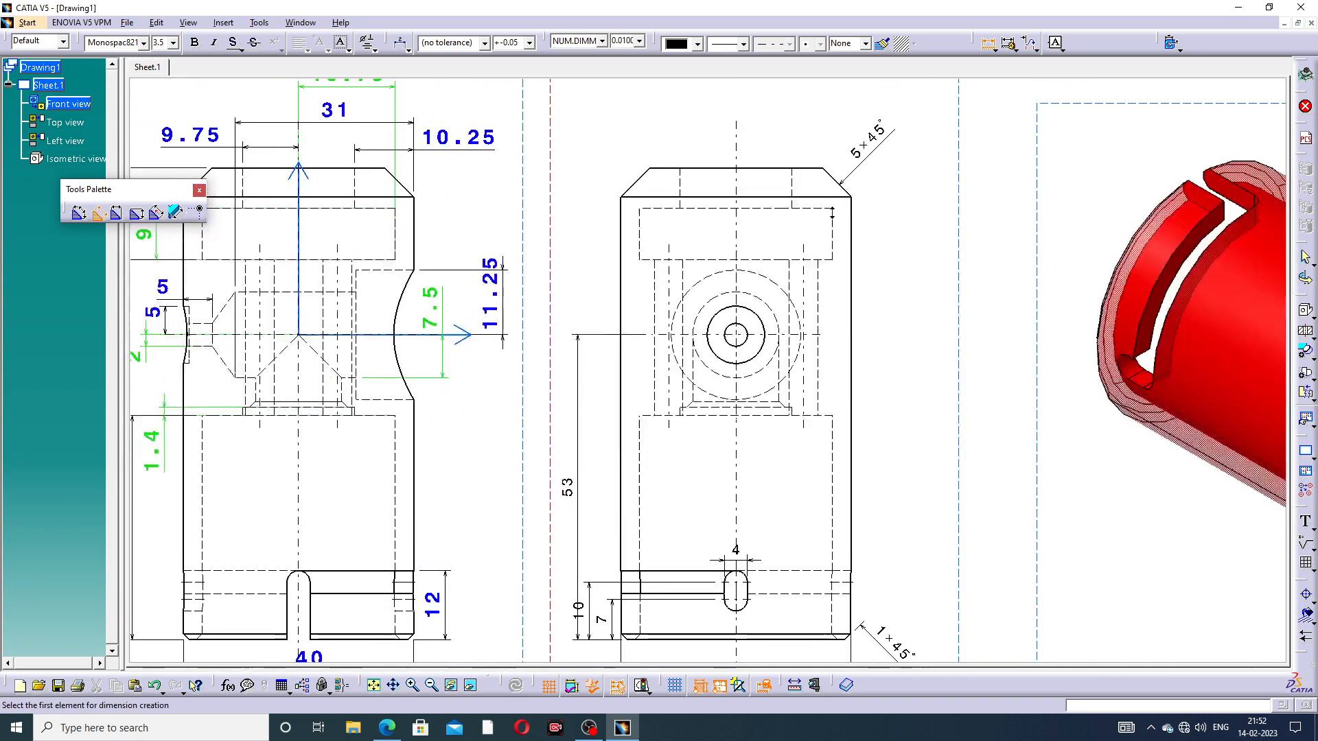
left_click(789, 168)
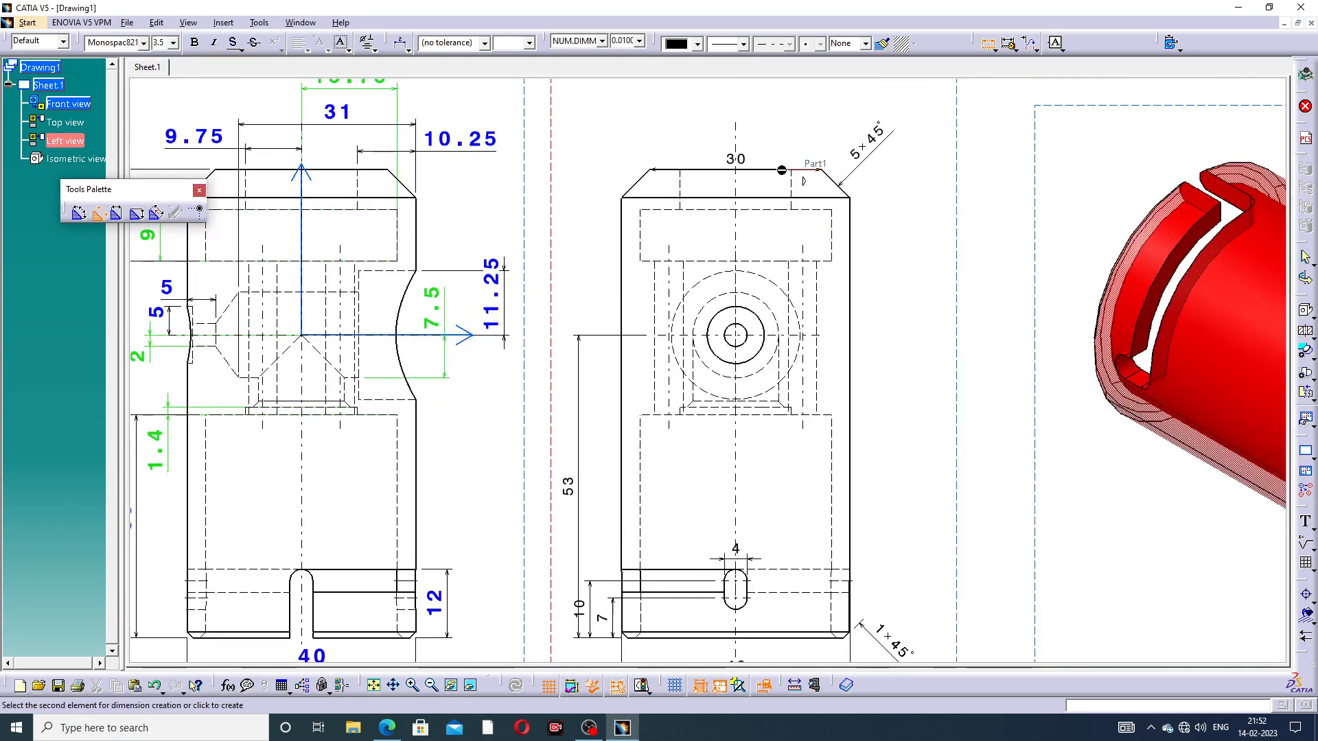
left_click(781, 637)
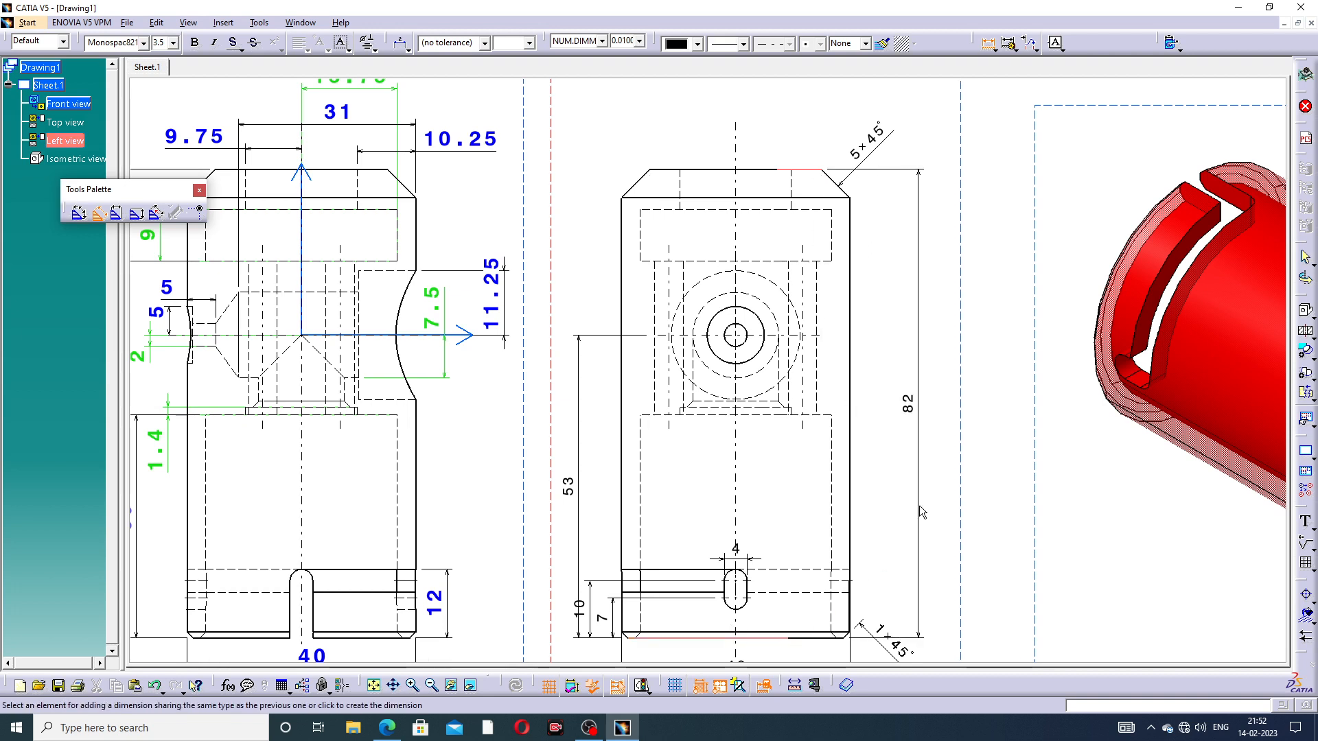
left_click(920, 505)
Reposition the lower corner's chamfer dimension diagonally below the left view's body, clear of the overall height dimension
middle_click_drag(924, 505, 927, 429)
left_click_drag(907, 578, 910, 626)
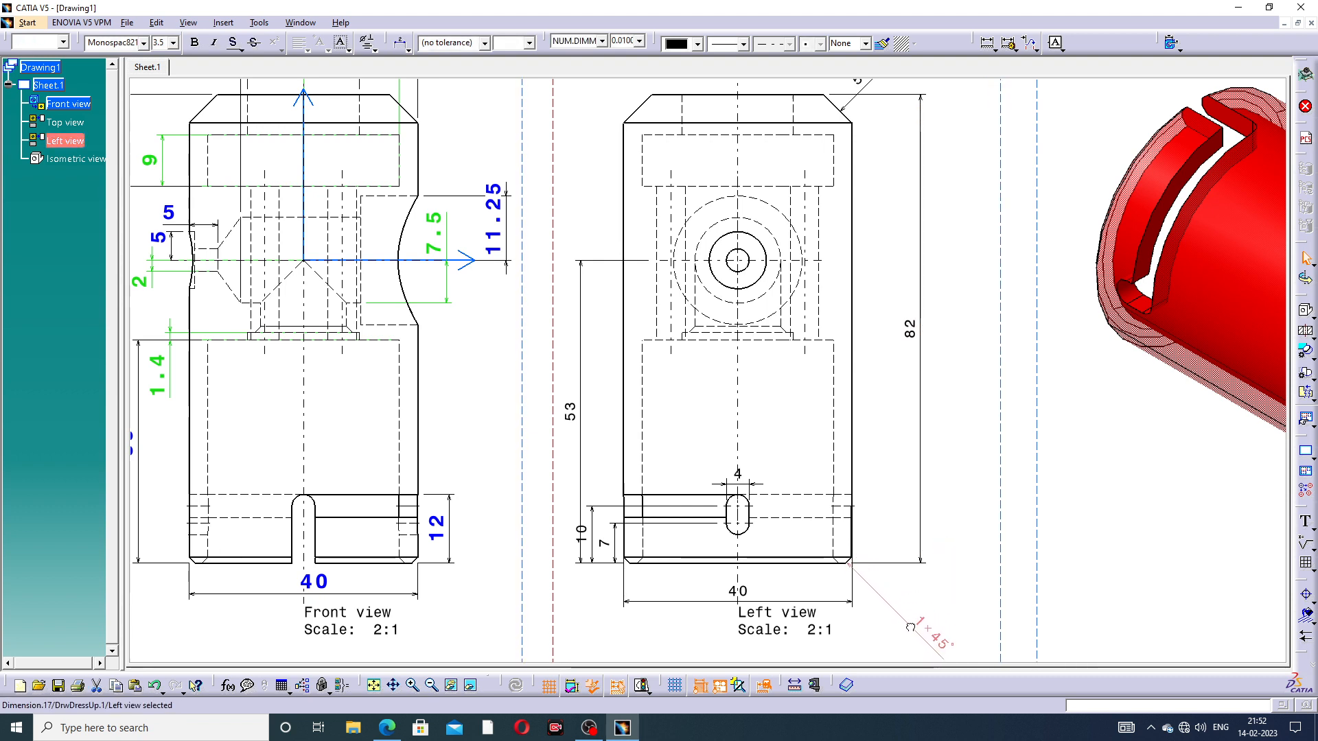
left_click(947, 548)
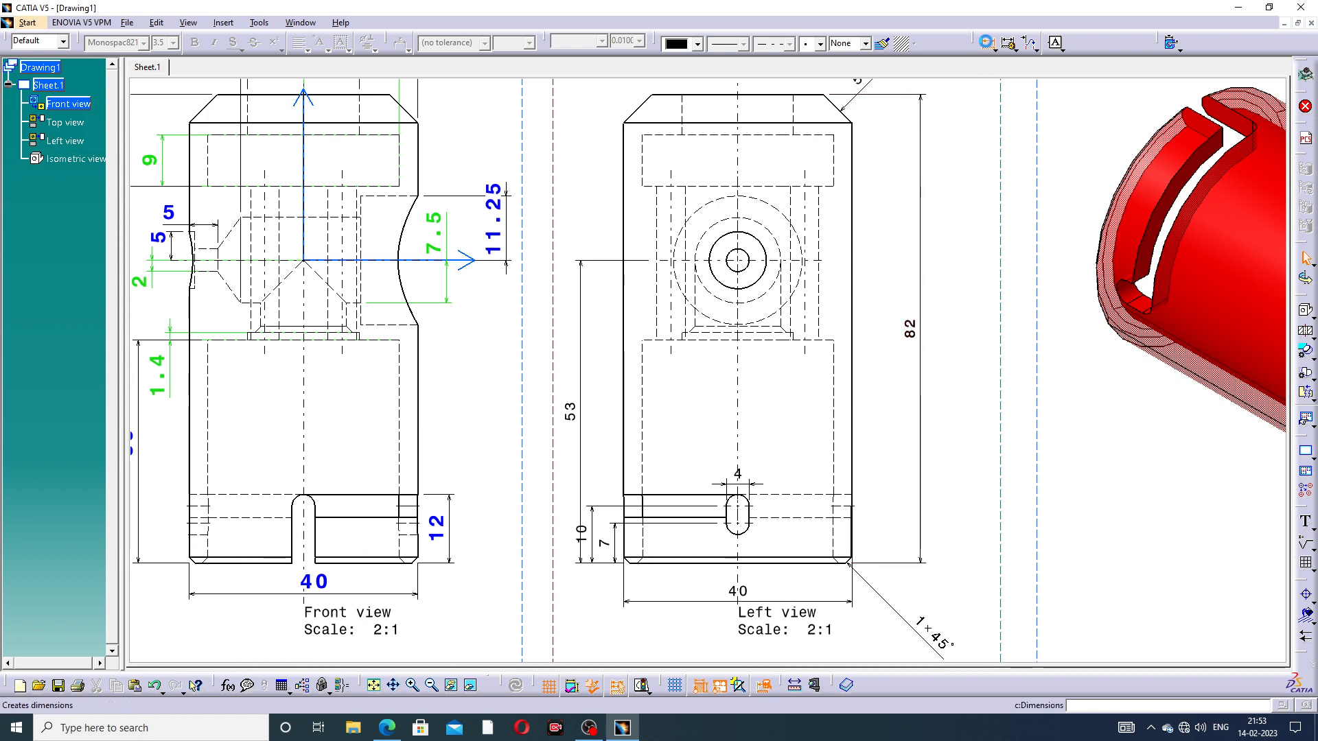
left_click(987, 43)
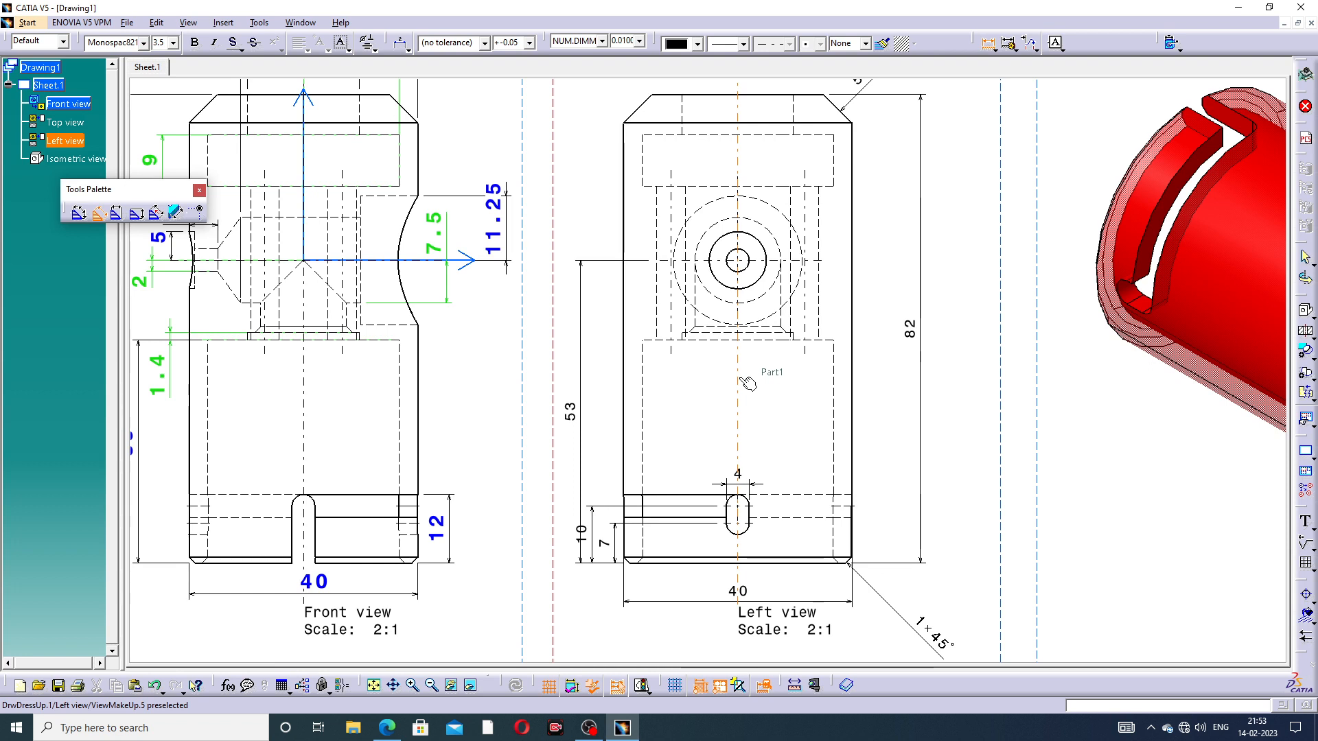
left_click(644, 405)
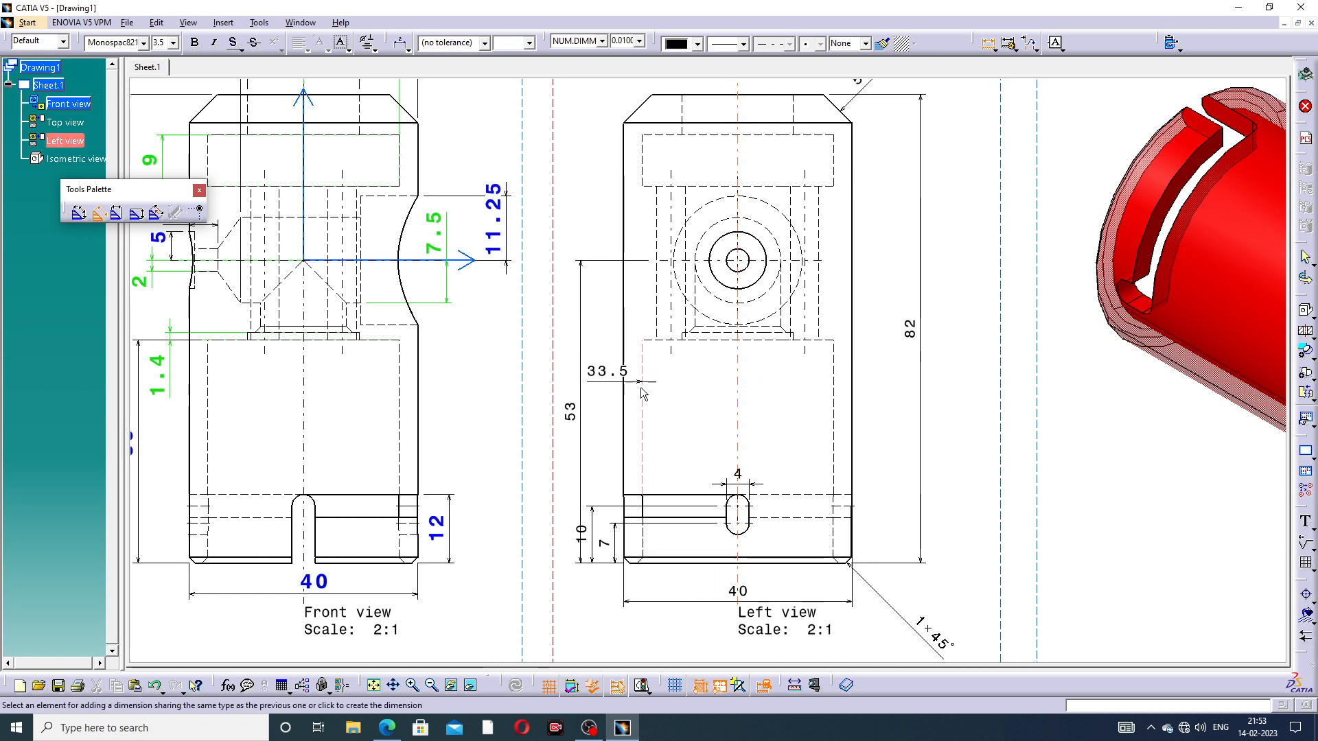
key("Escape")
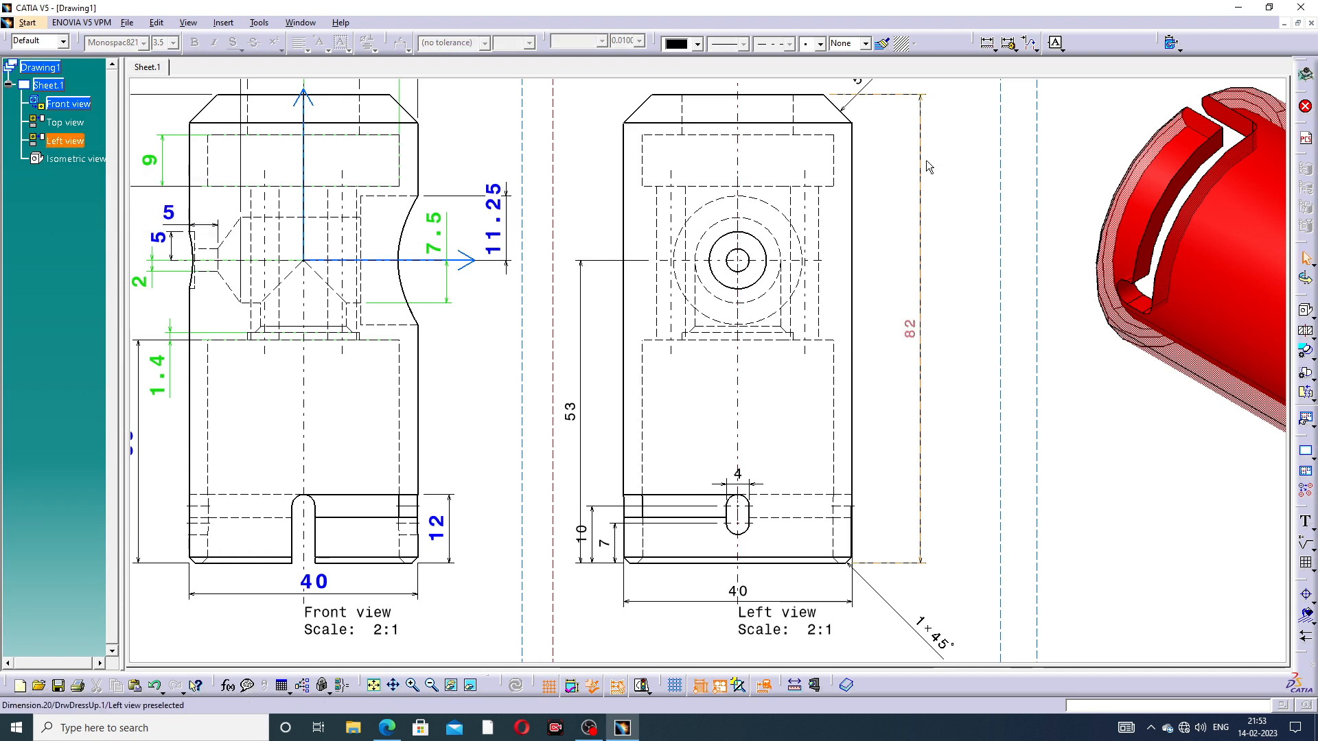
left_click(986, 43)
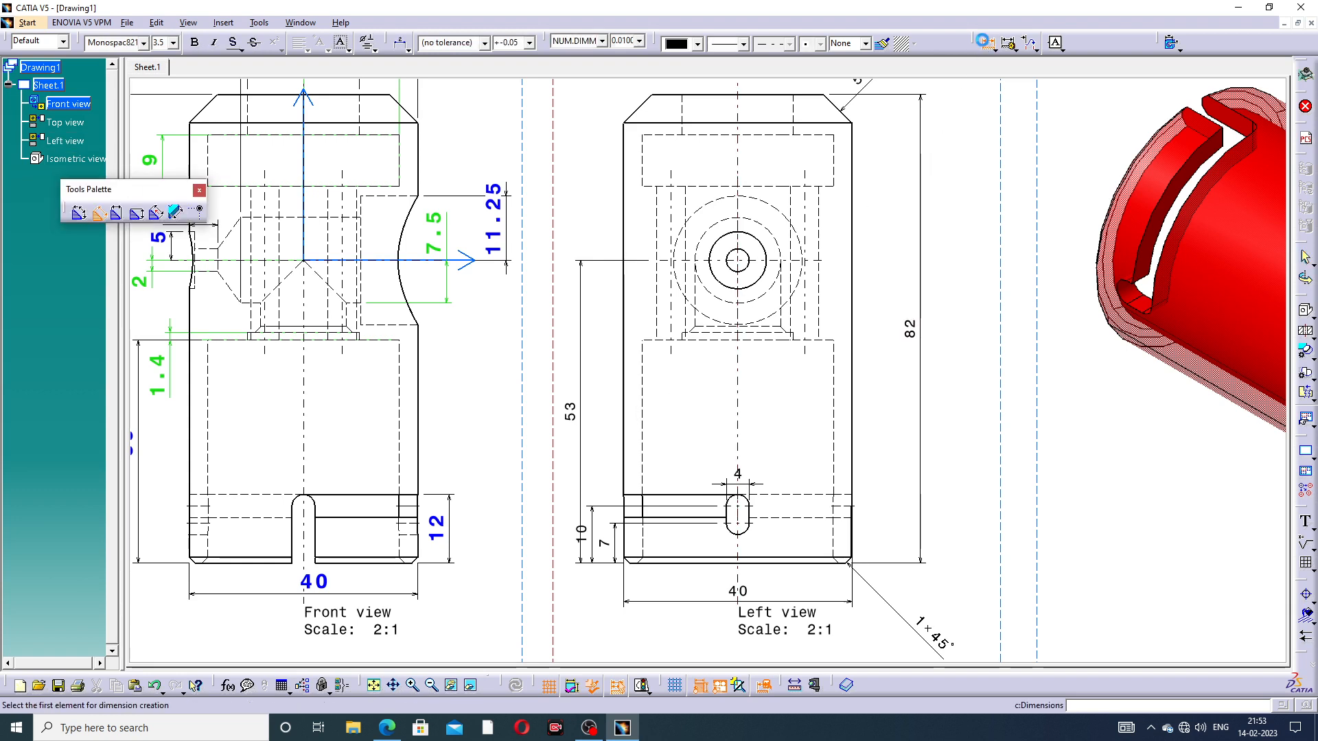
left_click(738, 385)
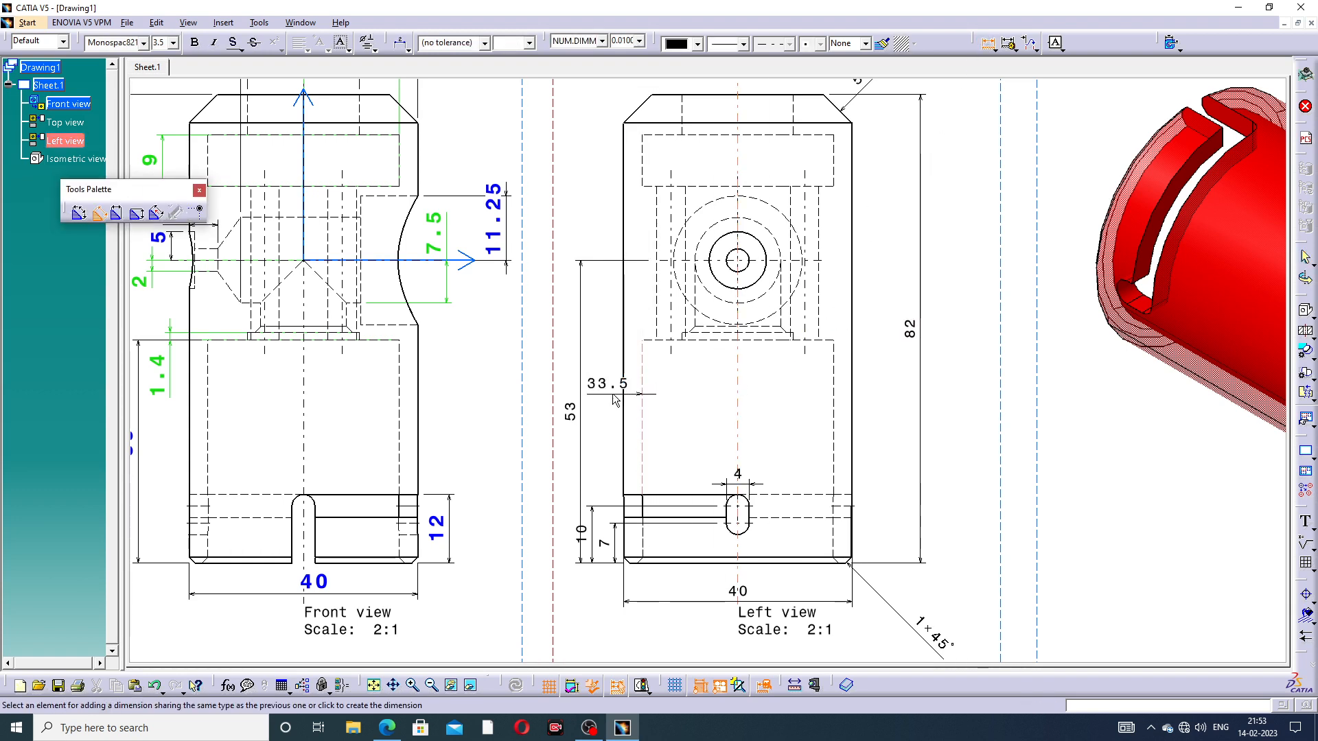
key("Escape")
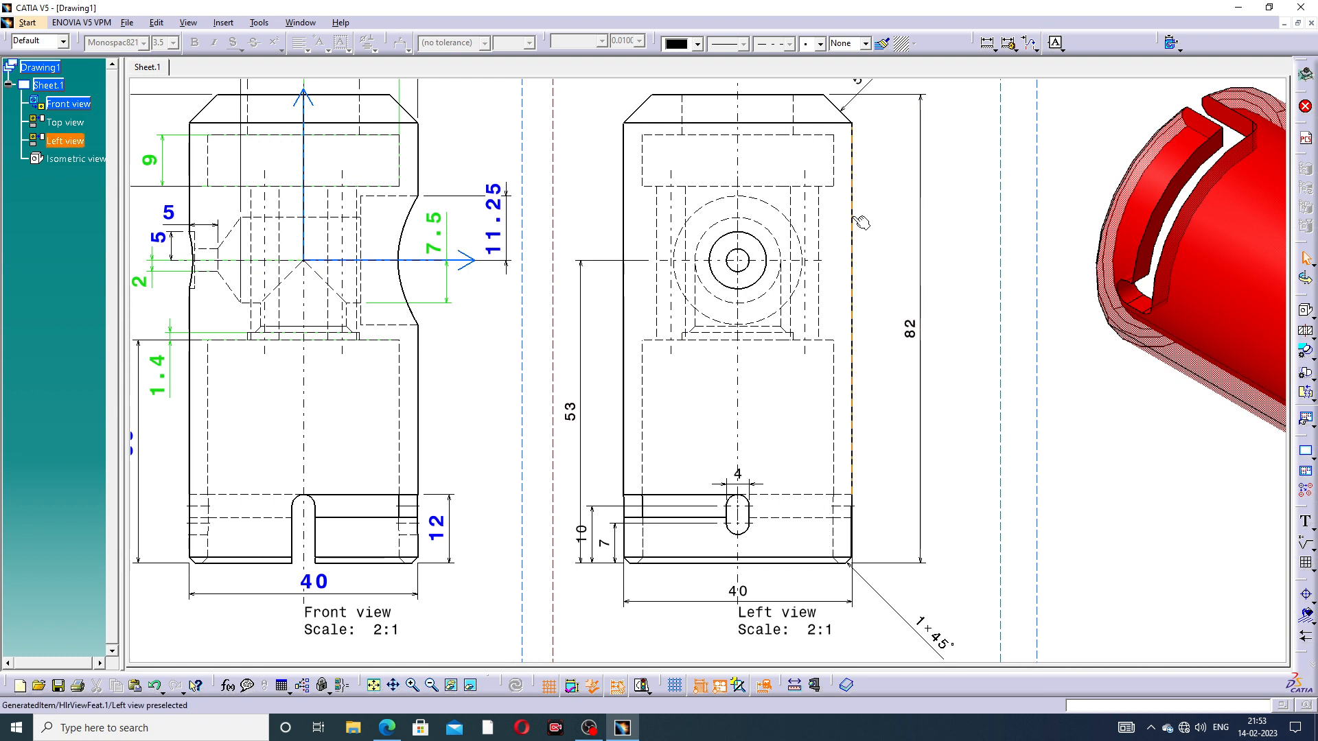
Dimension the radius of the smaller dashed circle in the left view, placing the text outside the body's upper right side
left_click(987, 43)
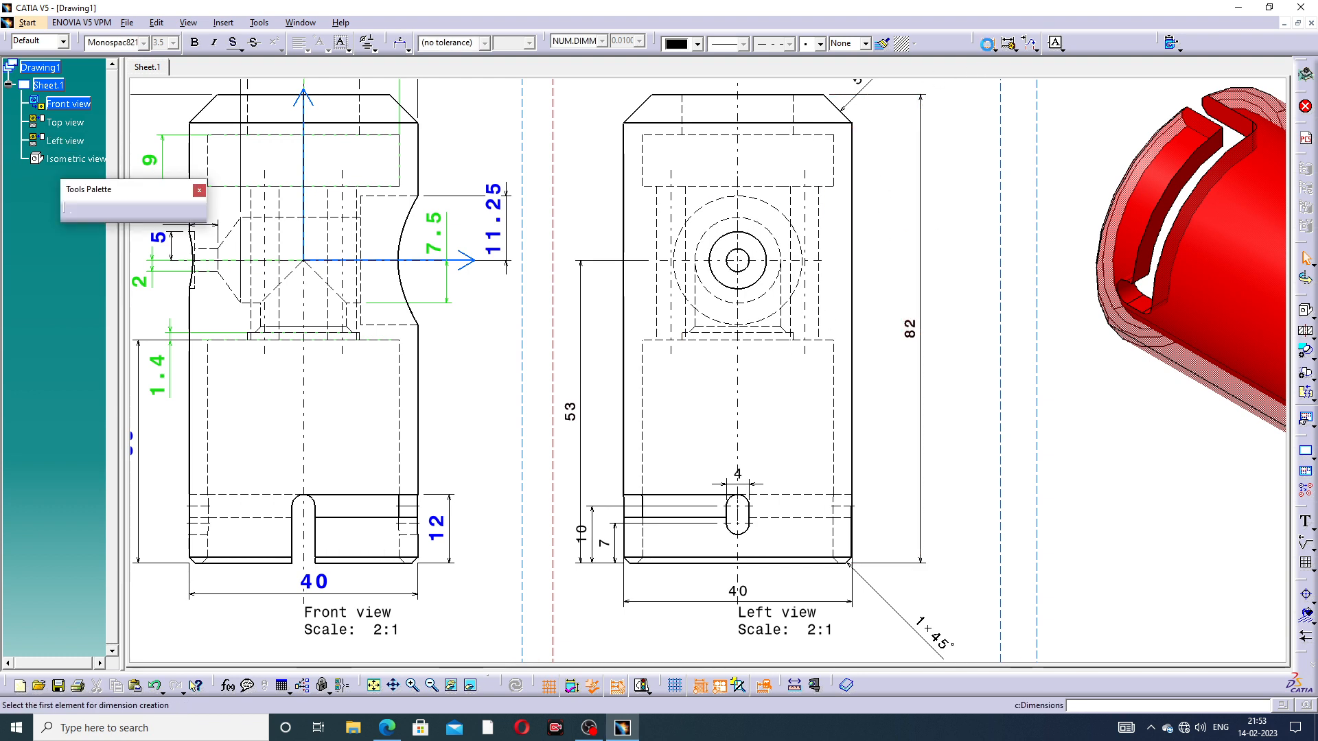
left_click(774, 230)
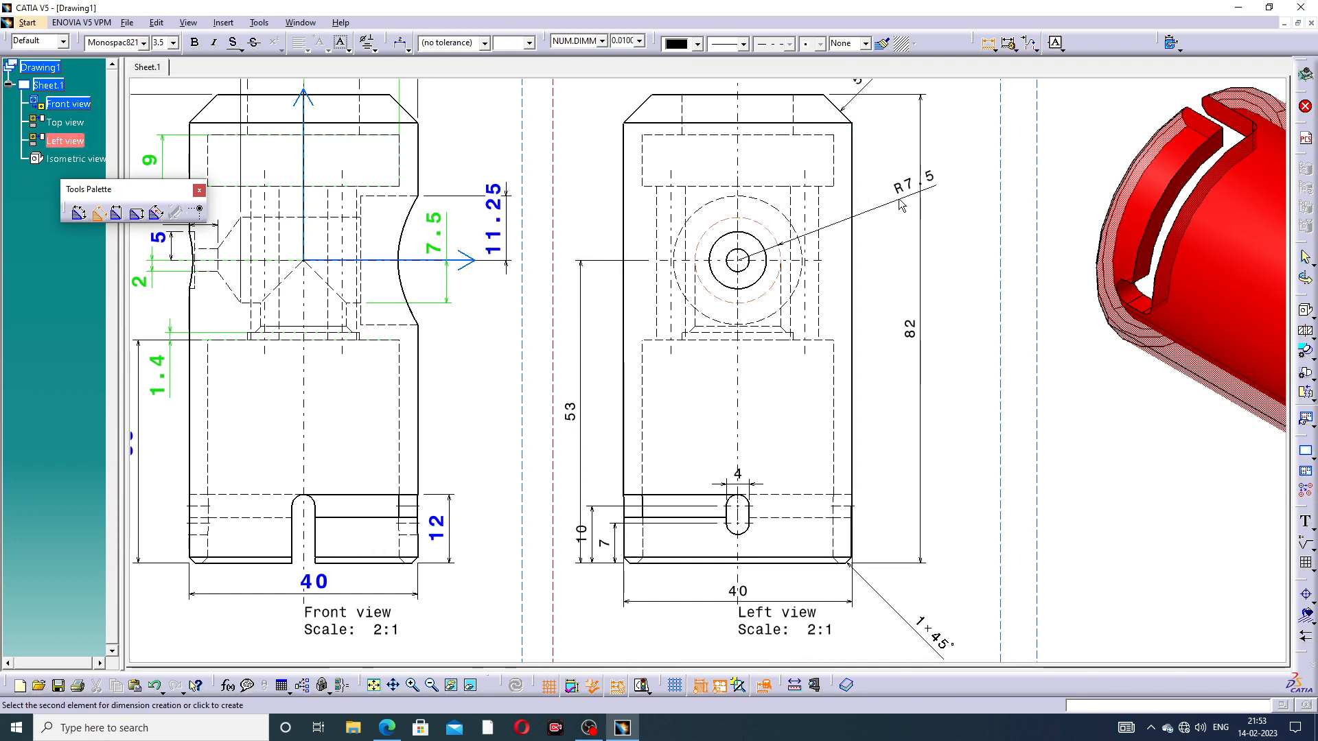
left_click(858, 236)
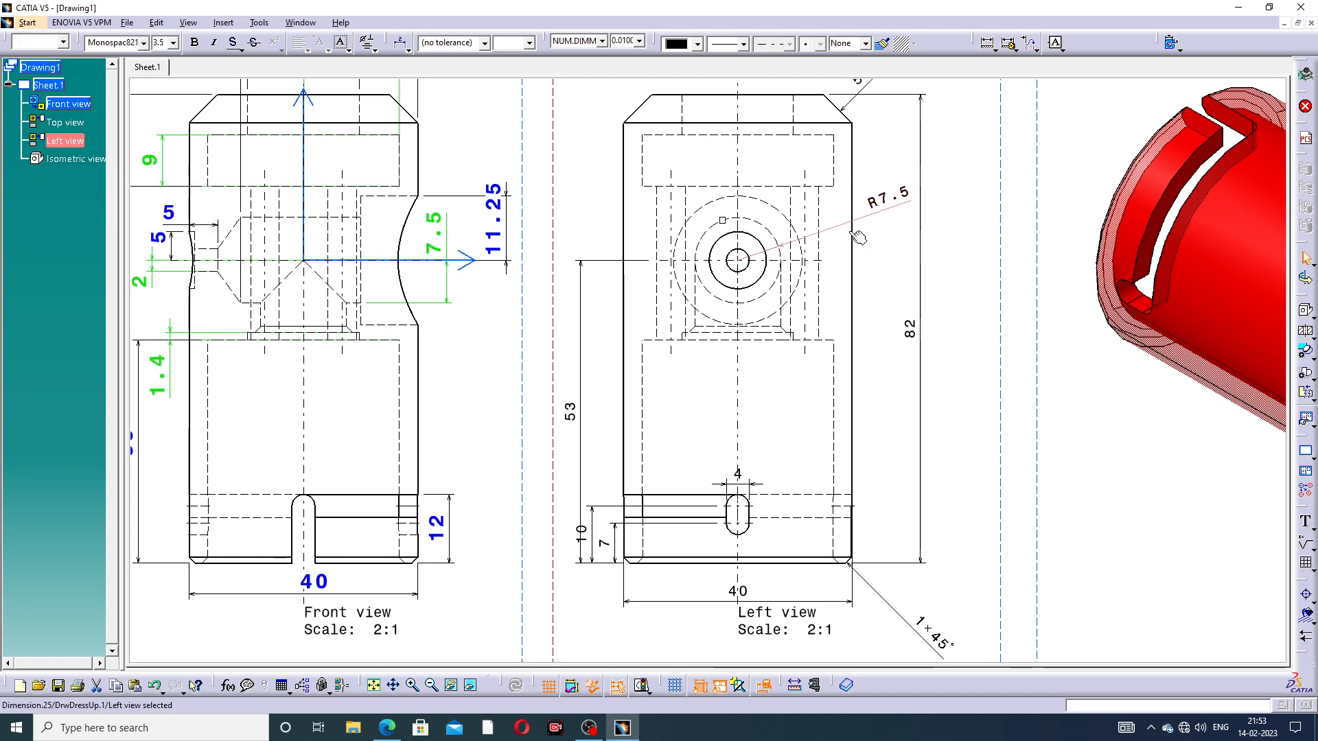
Dimension the radius of the largest dashed circle in the left view, placing the text above the smaller dashed circle's radius dimension
left_click(989, 43)
key("Escape")
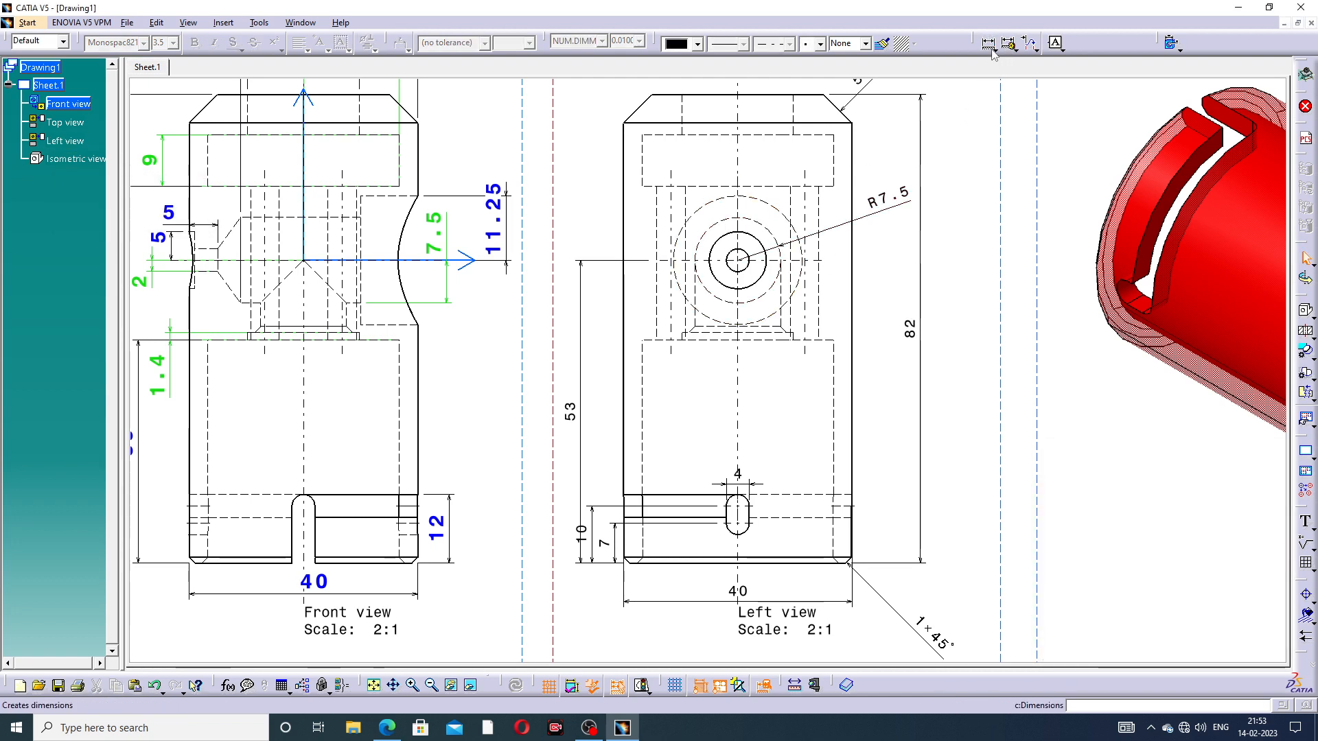
left_click(995, 50)
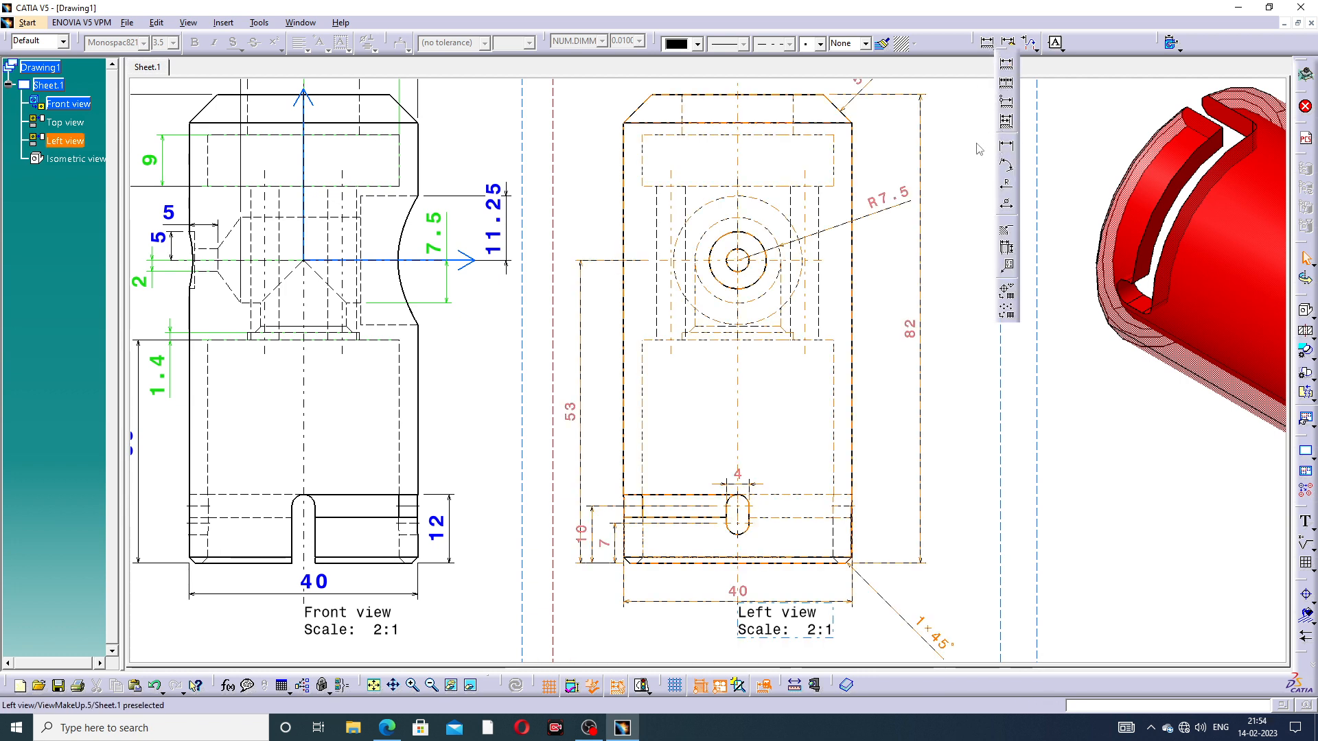
left_click(1006, 146)
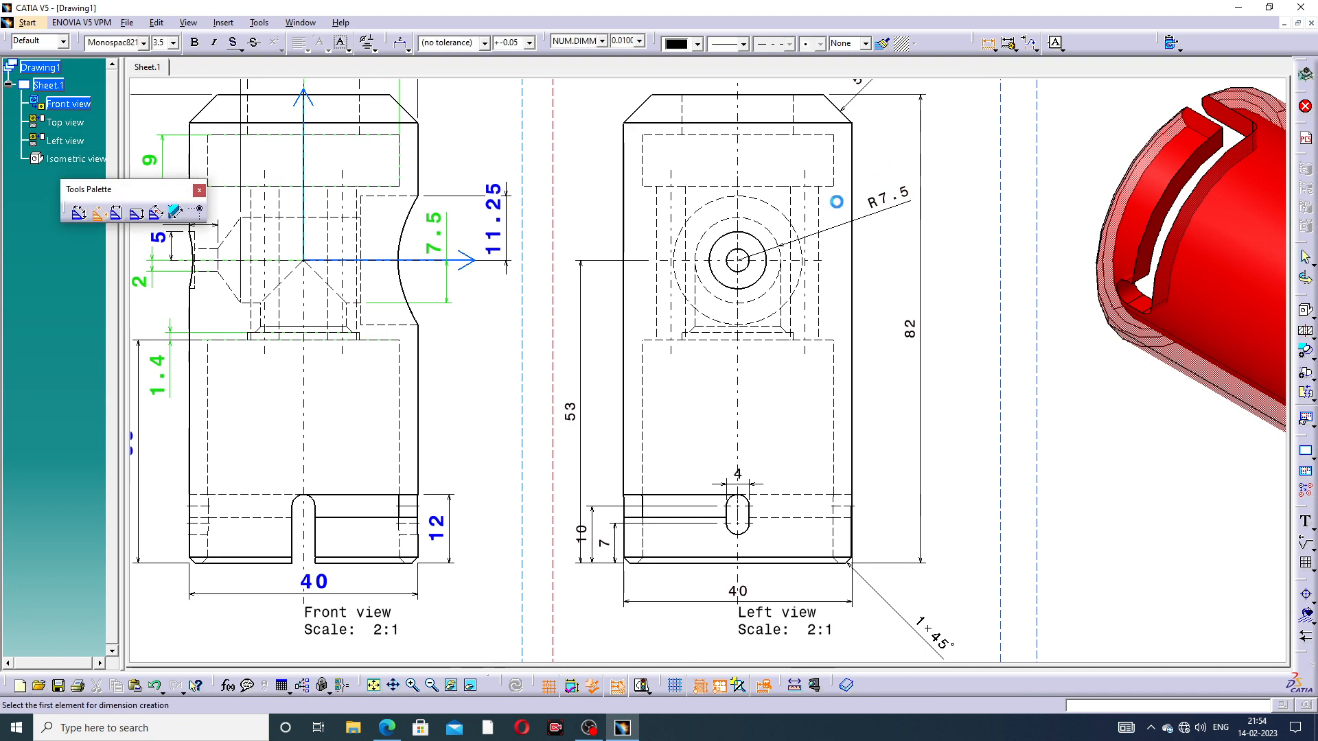
left_click(788, 220)
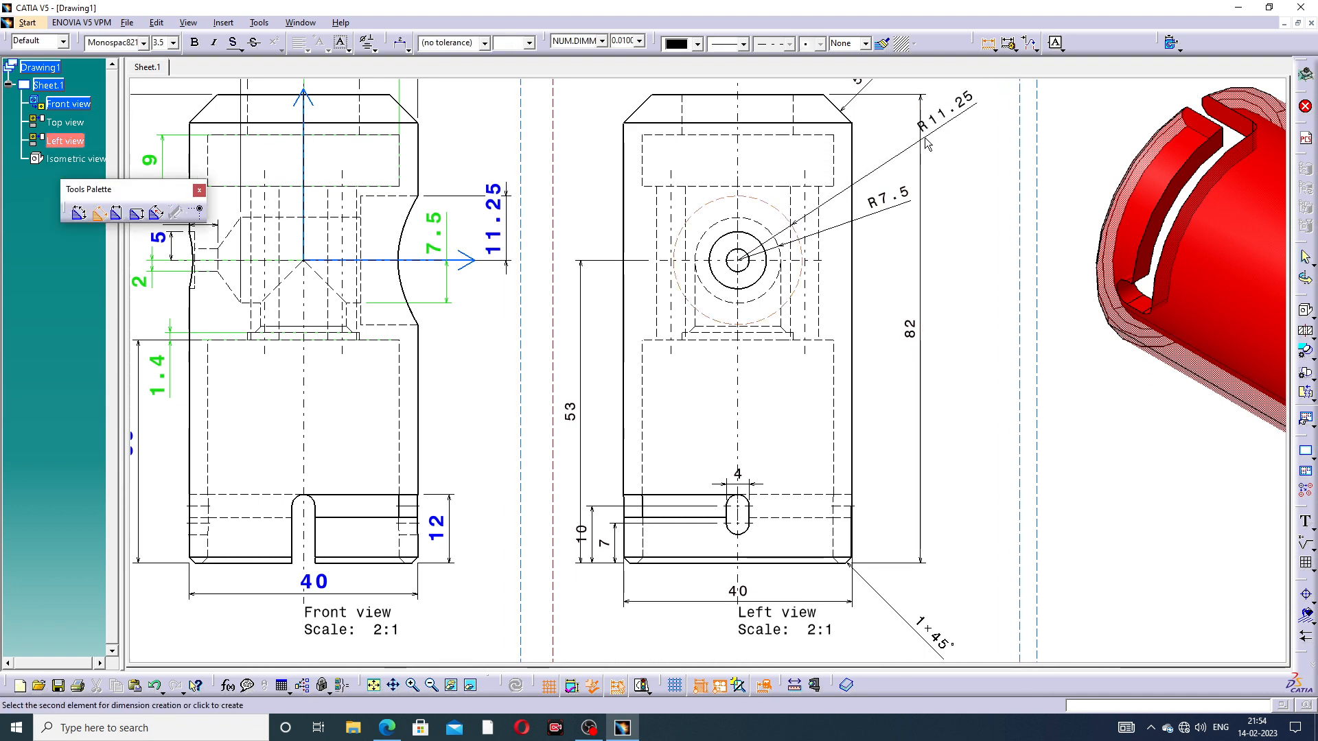
left_click(927, 145)
left_click(959, 241)
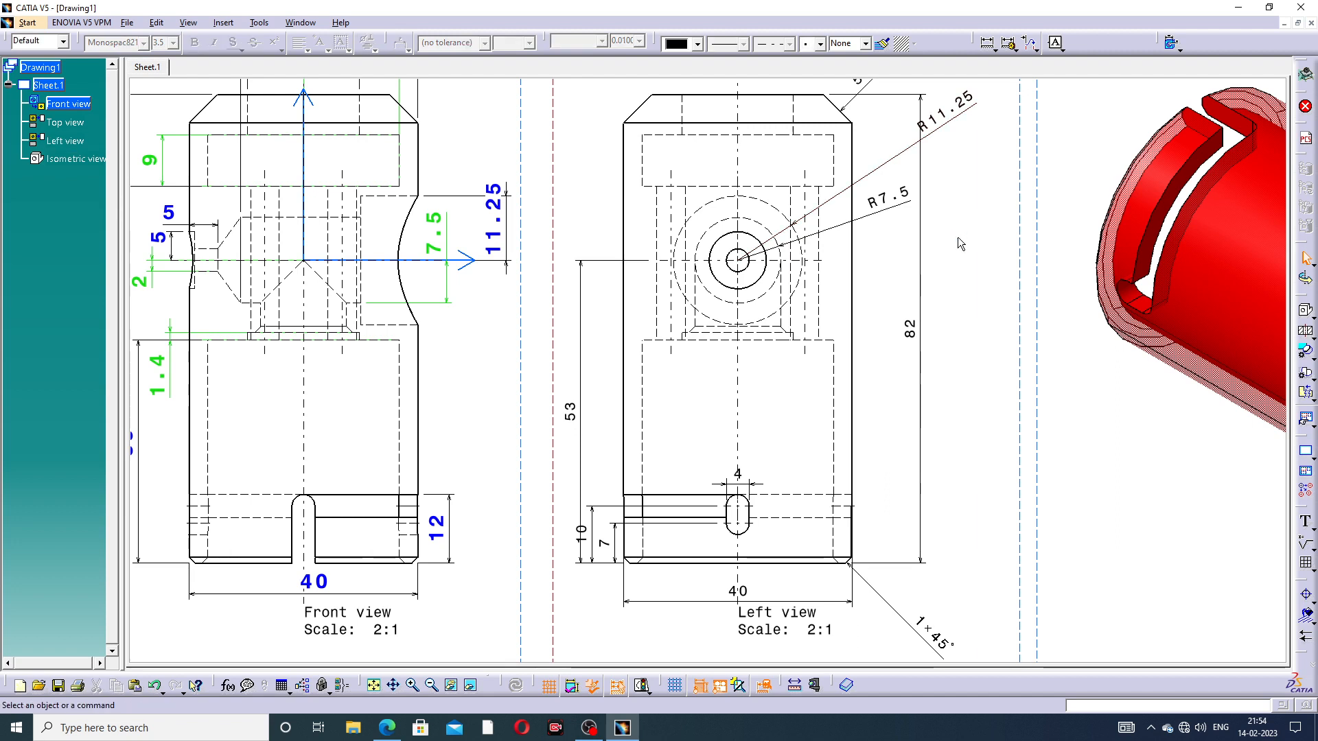
Dimension the radius of the larger solid circle in the left view, placing the text beside the largest dashed circle's radius dimension
left_click(988, 42)
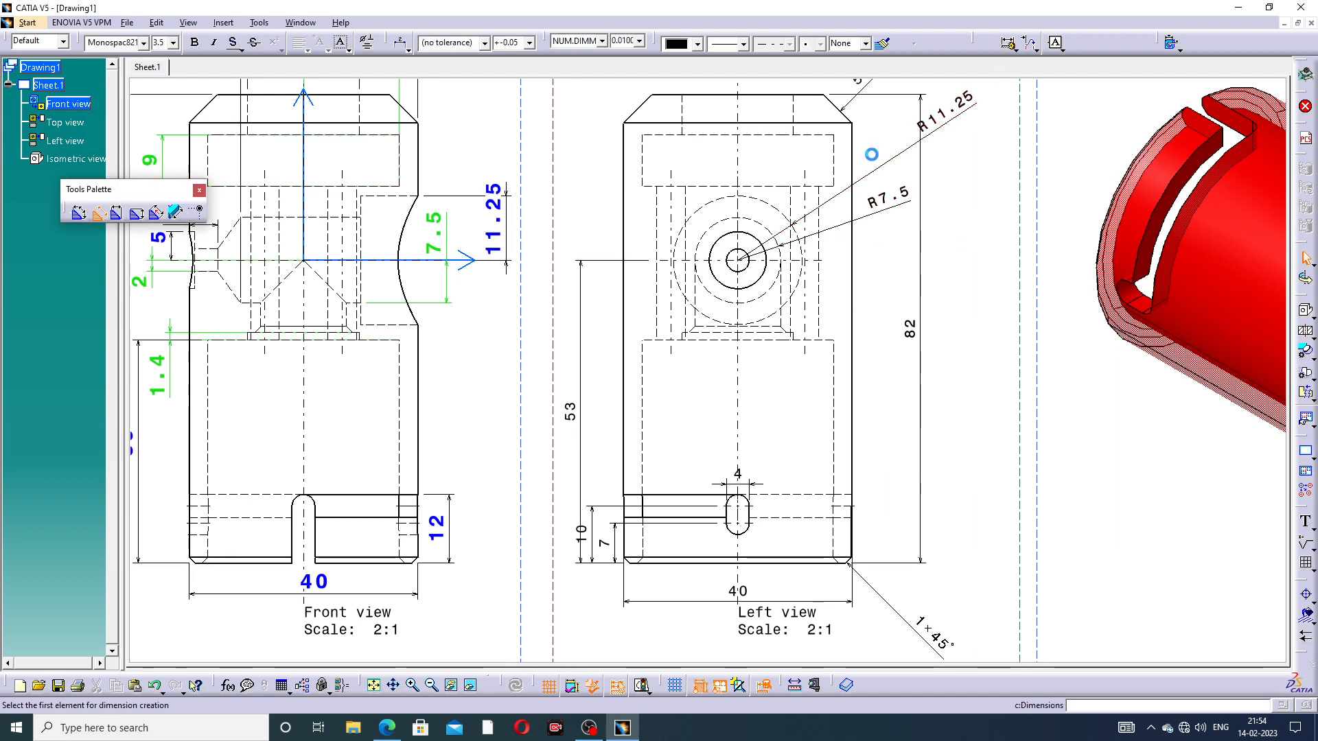
left_click(762, 243)
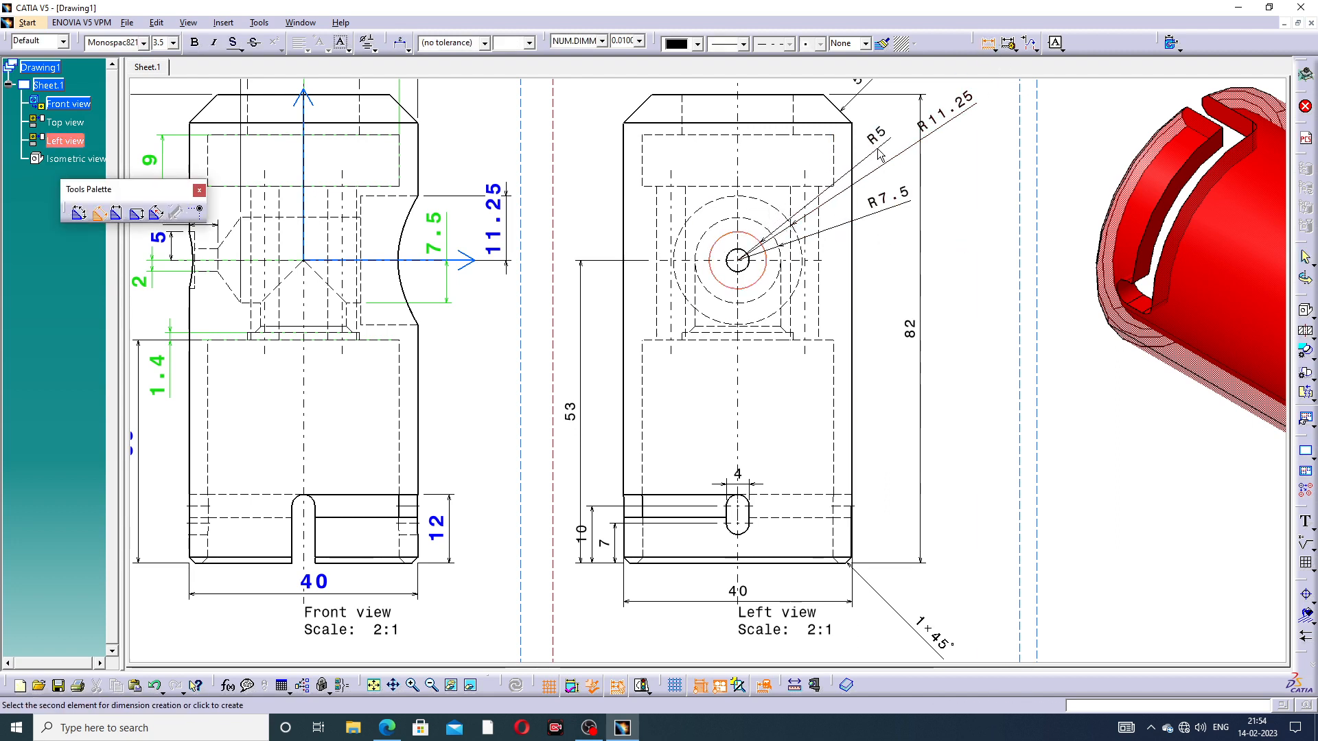
left_click(882, 154)
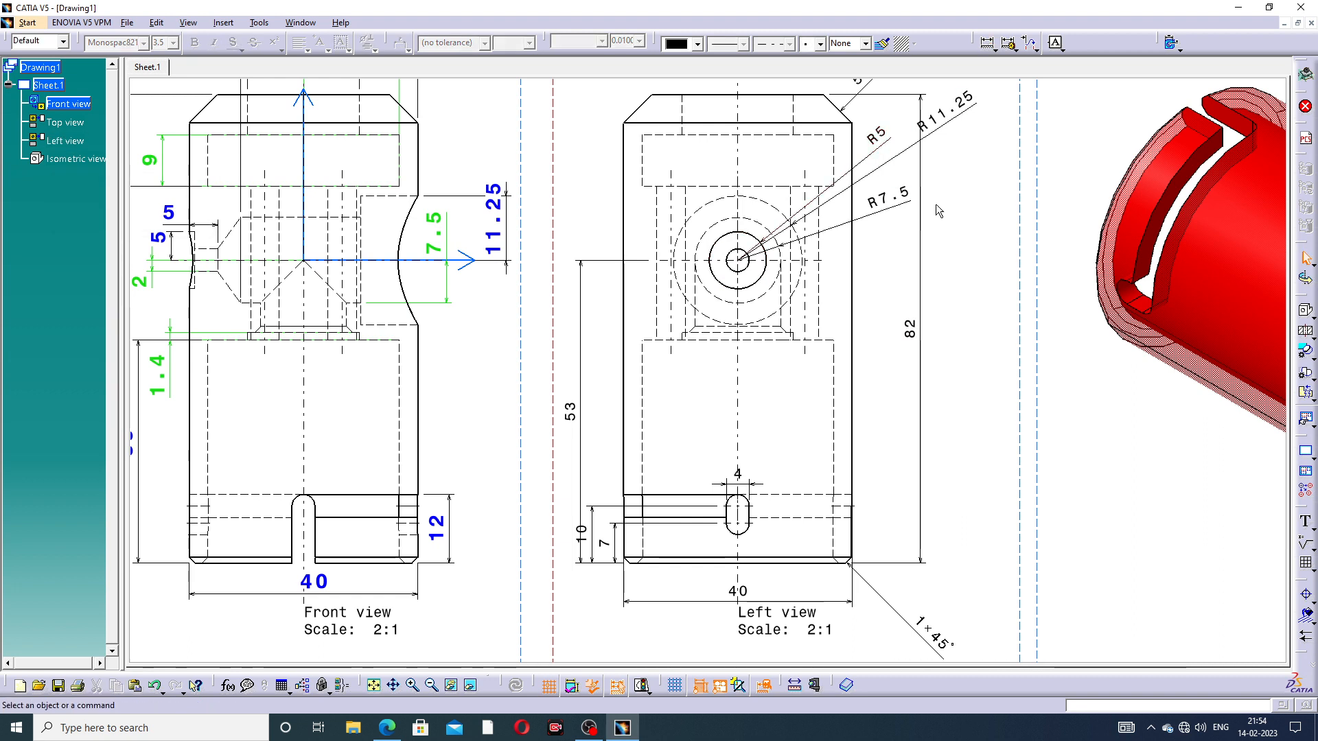
Dimension the width between the outer vertical dashed edges of the front view's central bore, placing the dimension below the bore
middle_click_drag(787, 365, 818, 352)
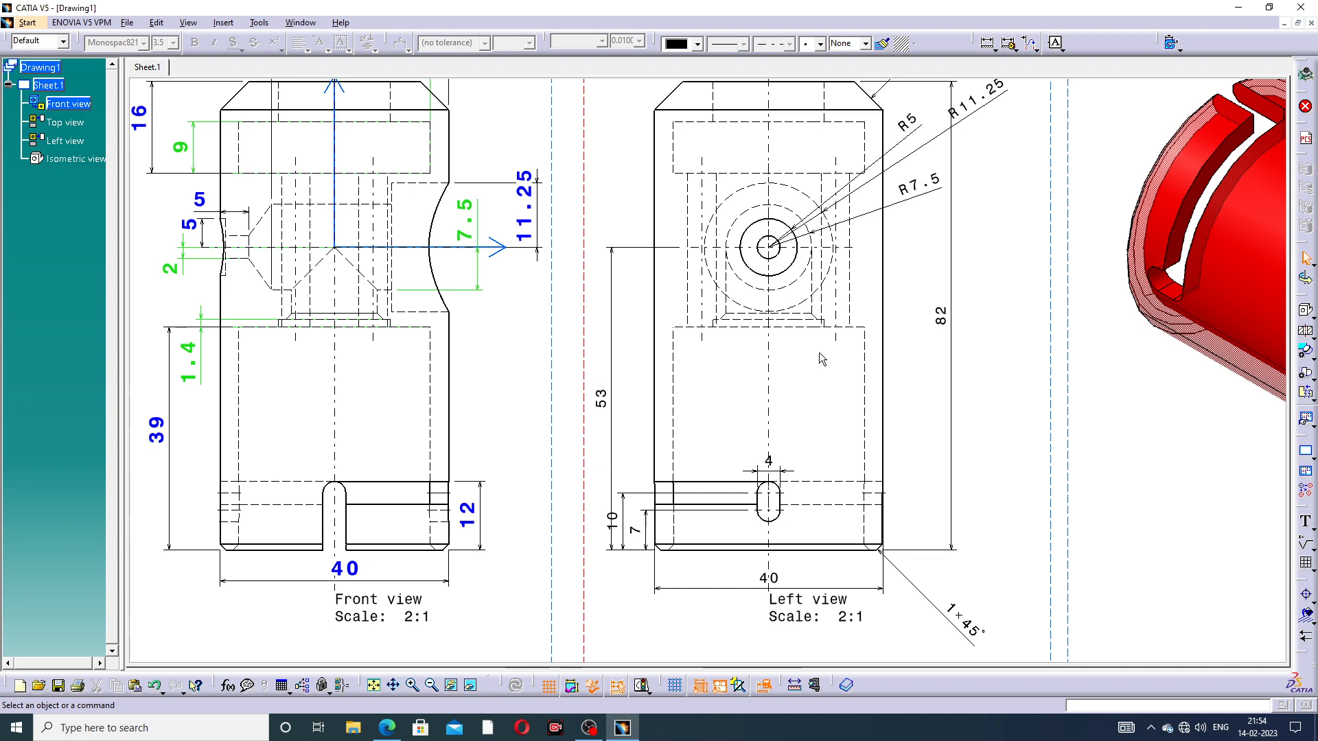
left_click(987, 43)
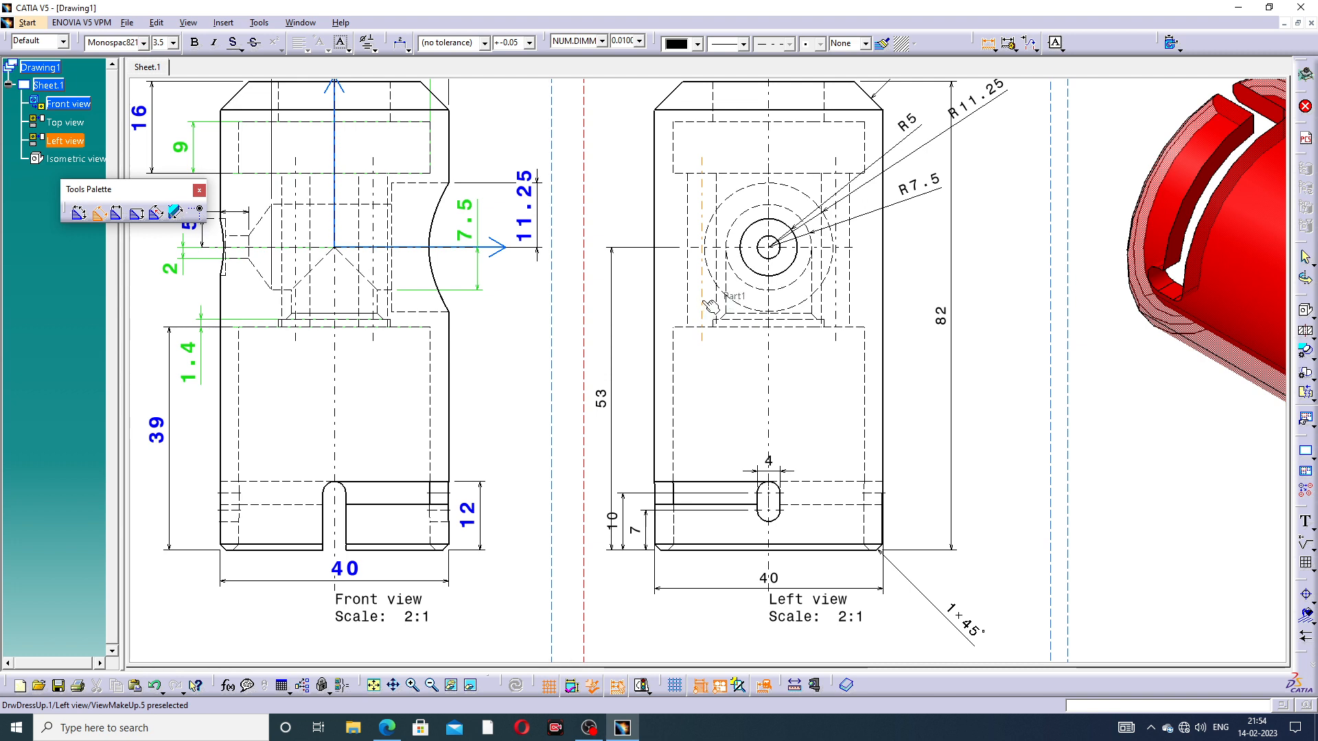
left_click(285, 297)
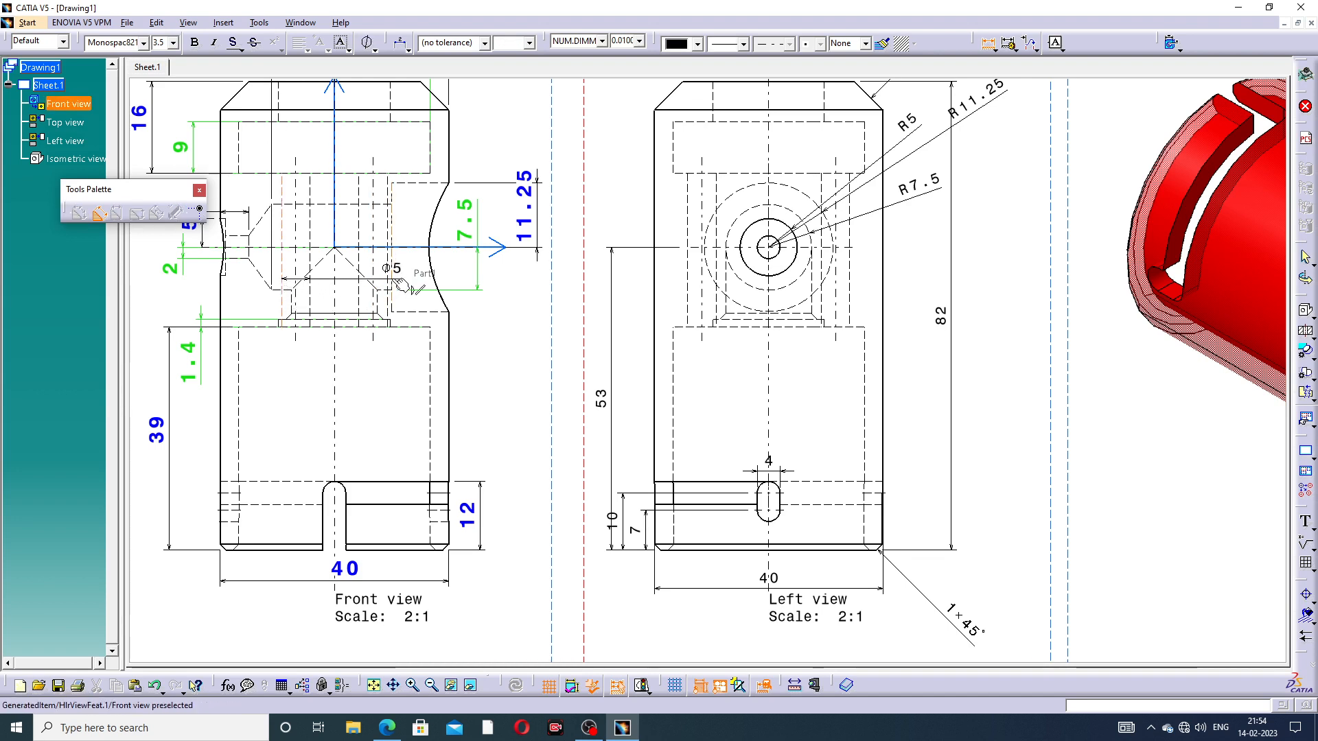
left_click(397, 281)
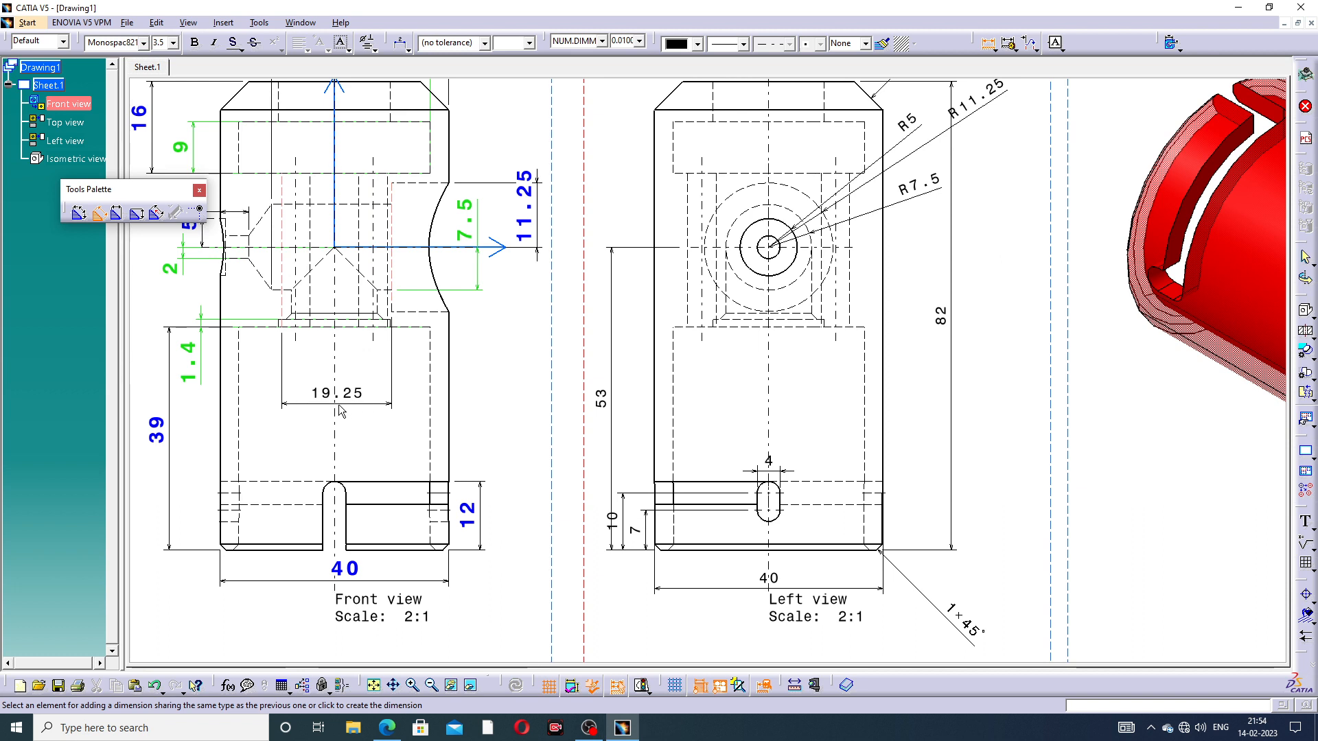
left_click(344, 405)
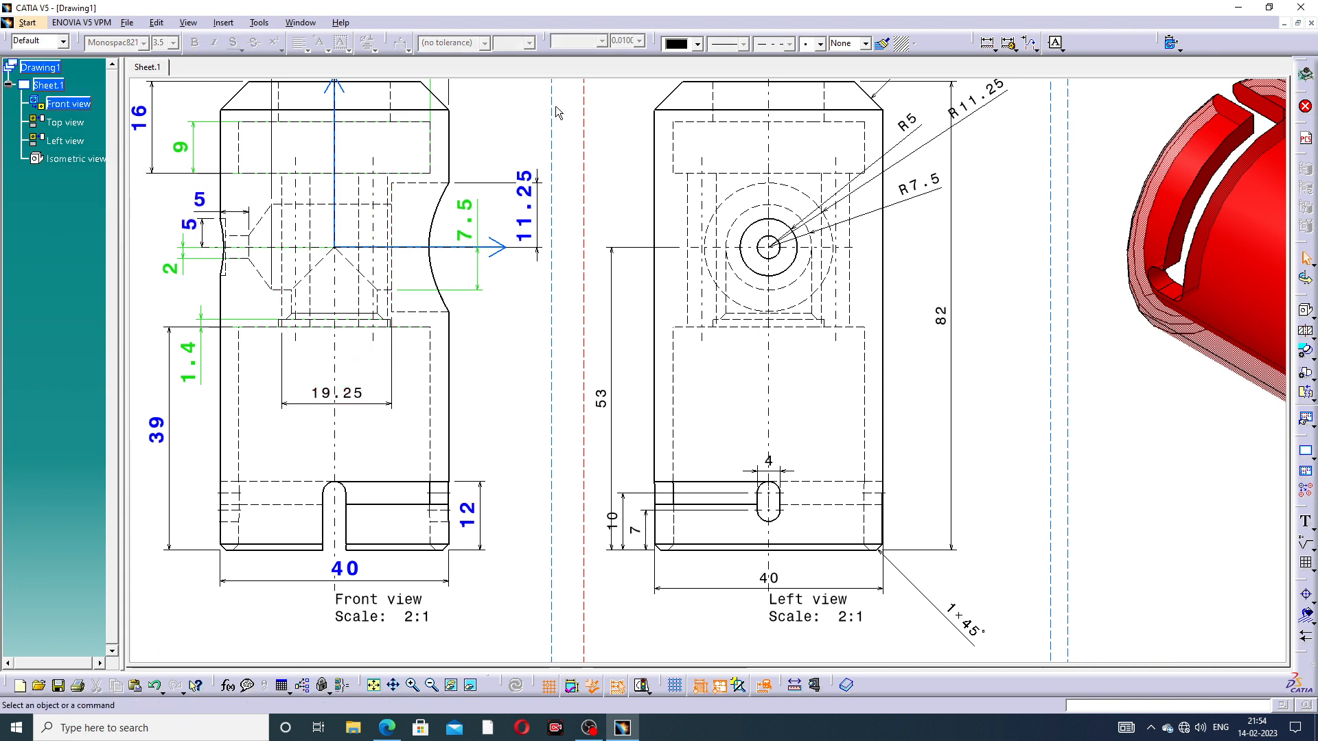
Dimension the width of the narrower dashed section at the central bore's lower end in the front view, placing it above the outer width dimension
left_click(988, 42)
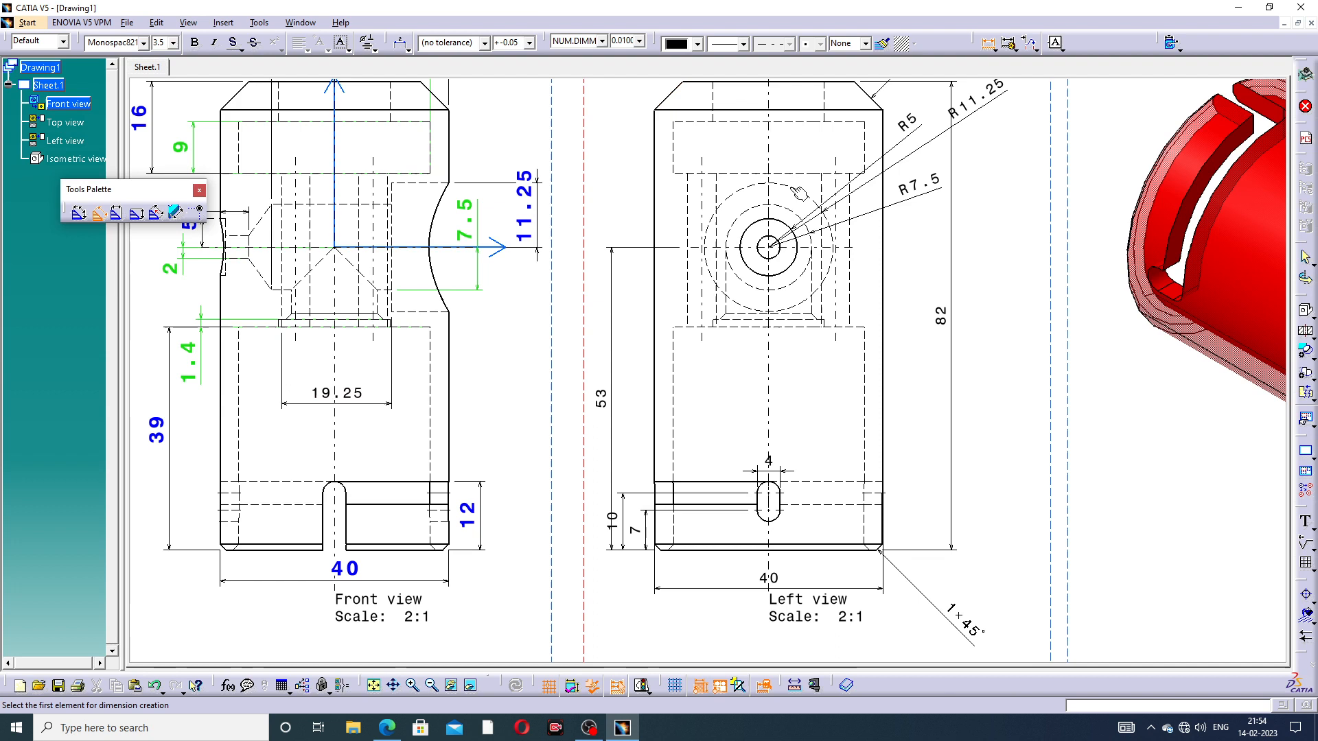
left_click(299, 309)
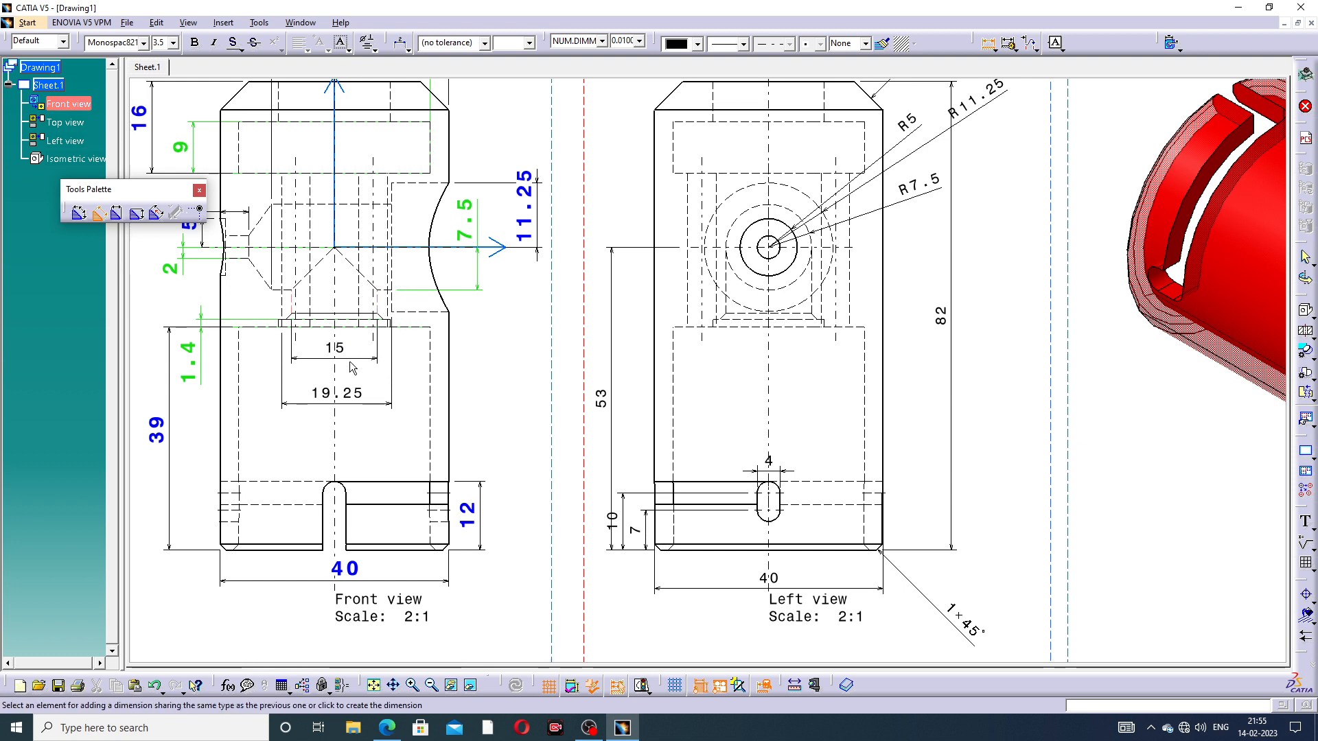
left_click(352, 372)
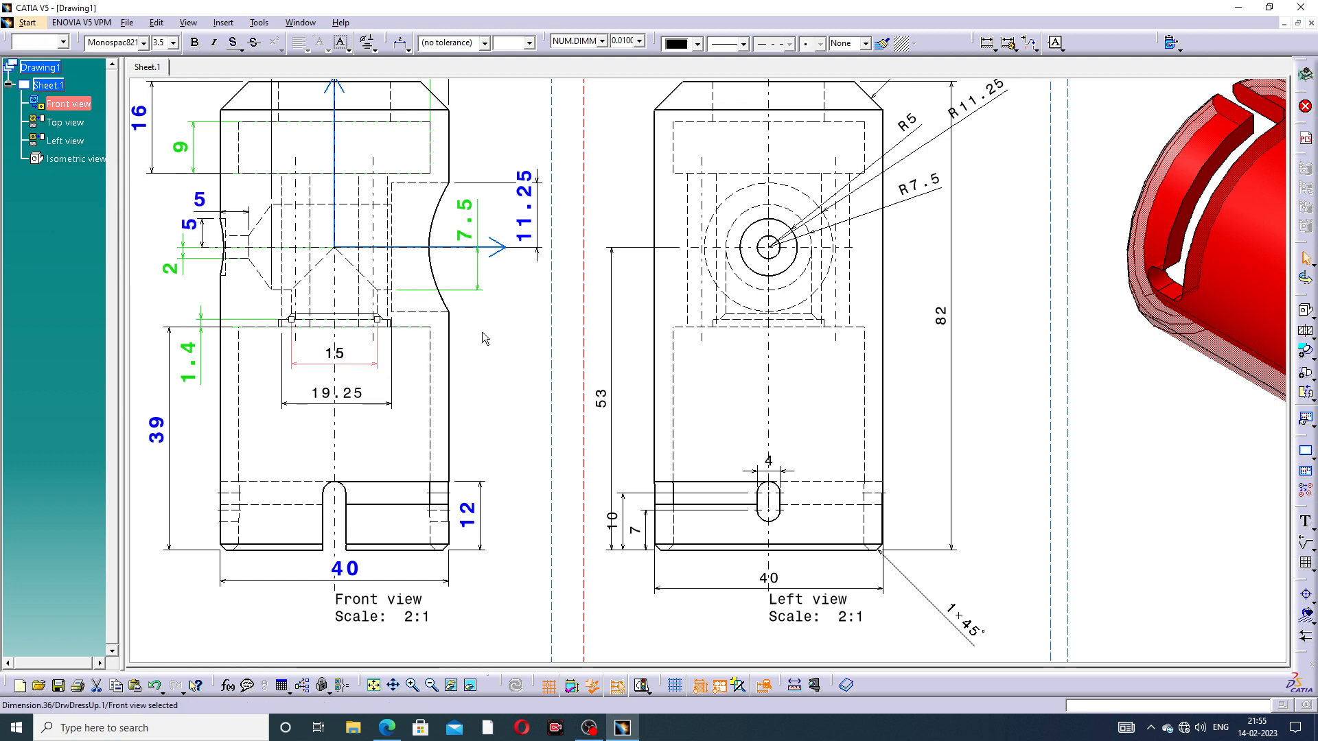
Delete the radius dimensions of the two dashed circles, R11.25 and R7.5, from the left view
middle_click_drag(872, 281, 869, 318)
left_click(986, 138)
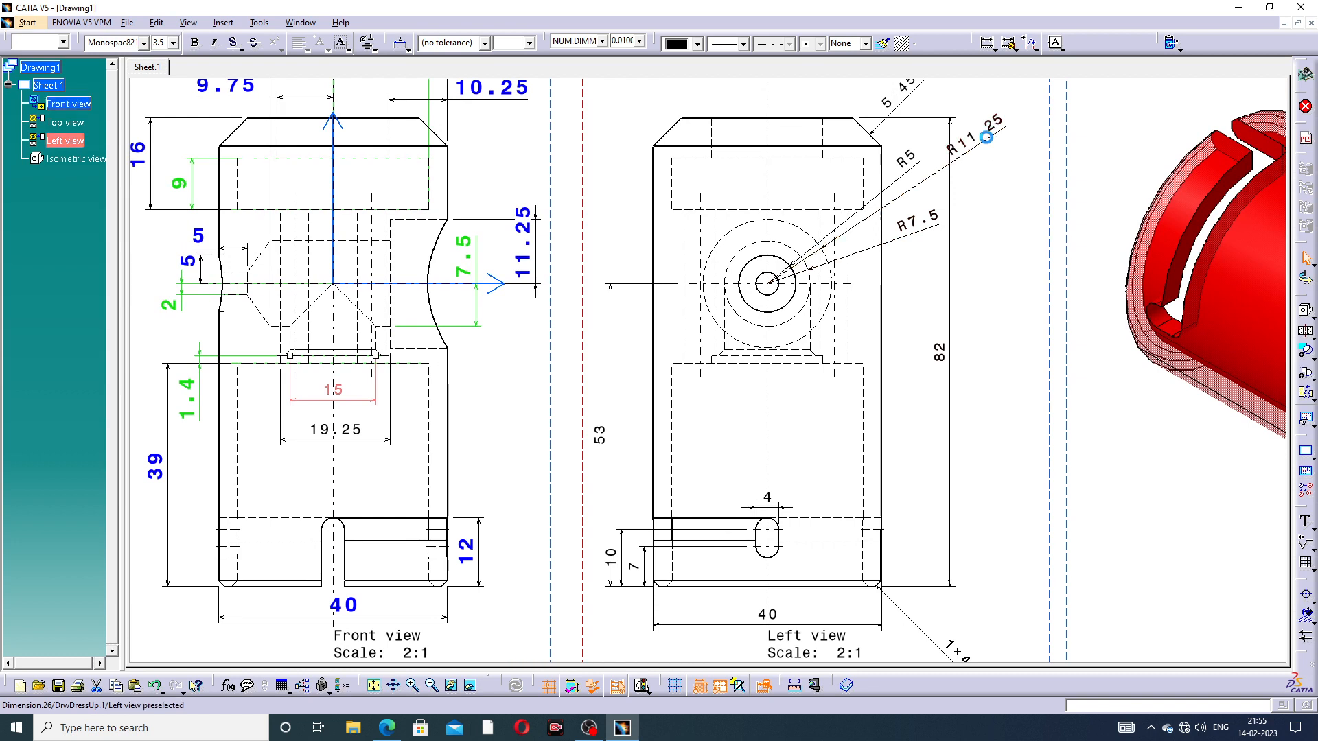
key("Delete")
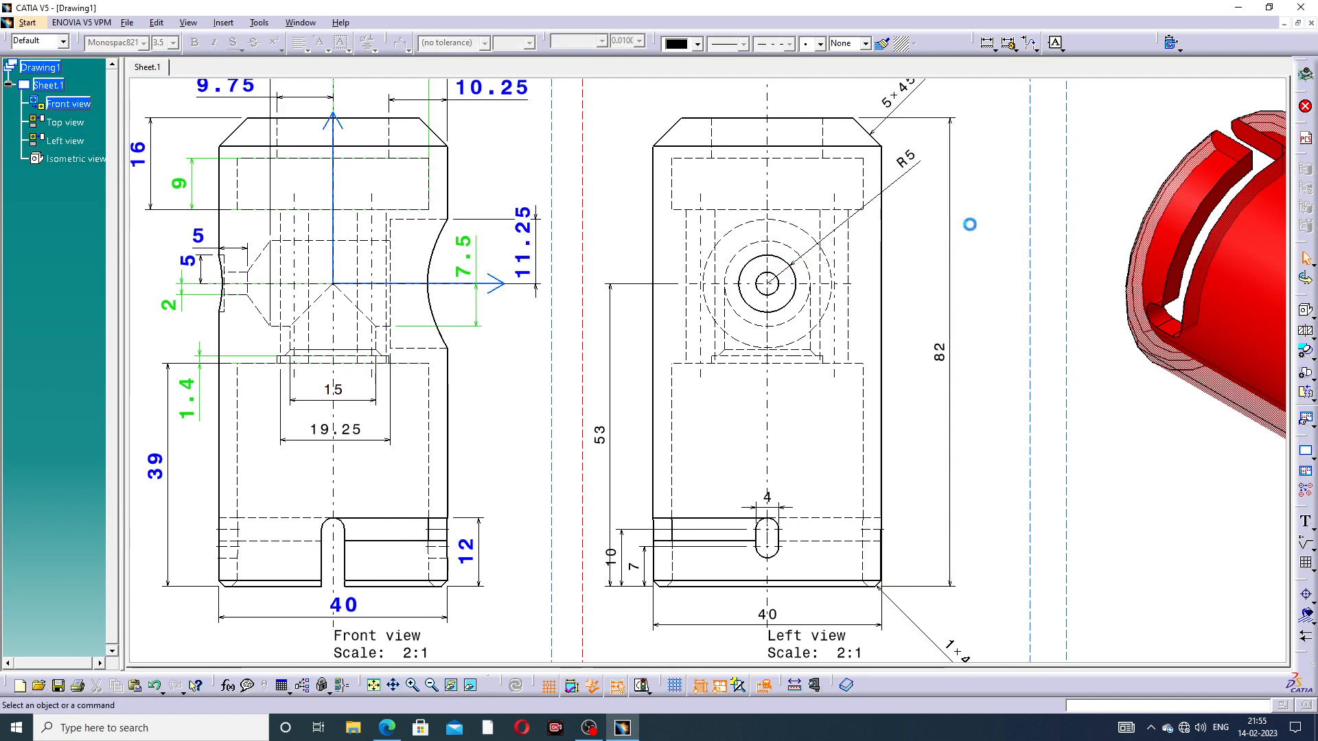
Move the left view's name and scale label below its width dimension, and shift the upper chamfer dimension diagonally outward from the body
mouse_move(978, 139)
middle_mouse_down()
mouse_move(978, 177)
mouse_move(975, 165)
middle_mouse_up()
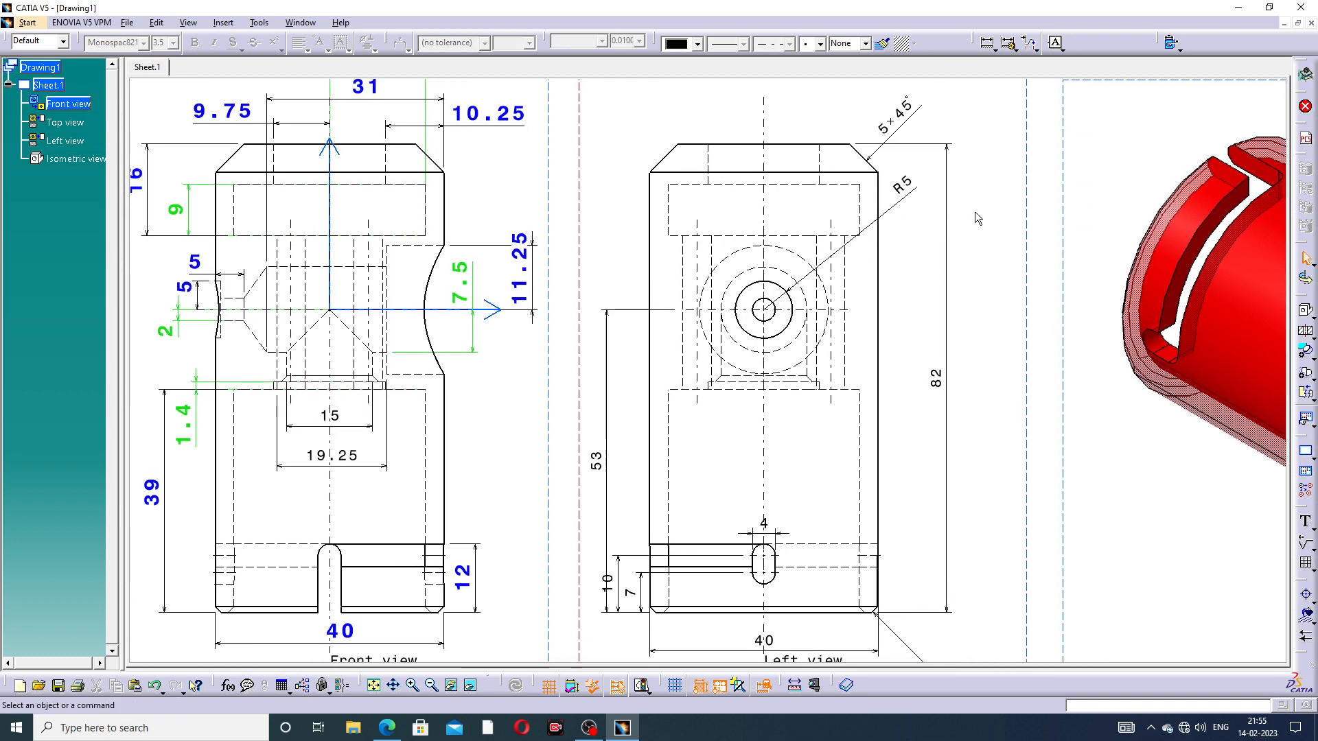
mouse_move(979, 311)
middle_mouse_down("ctrl")
mouse_move(971, 288)
mouse_move(1007, 408)
middle_mouse_up("ctrl")
left_click_drag(765, 565, 729, 603)
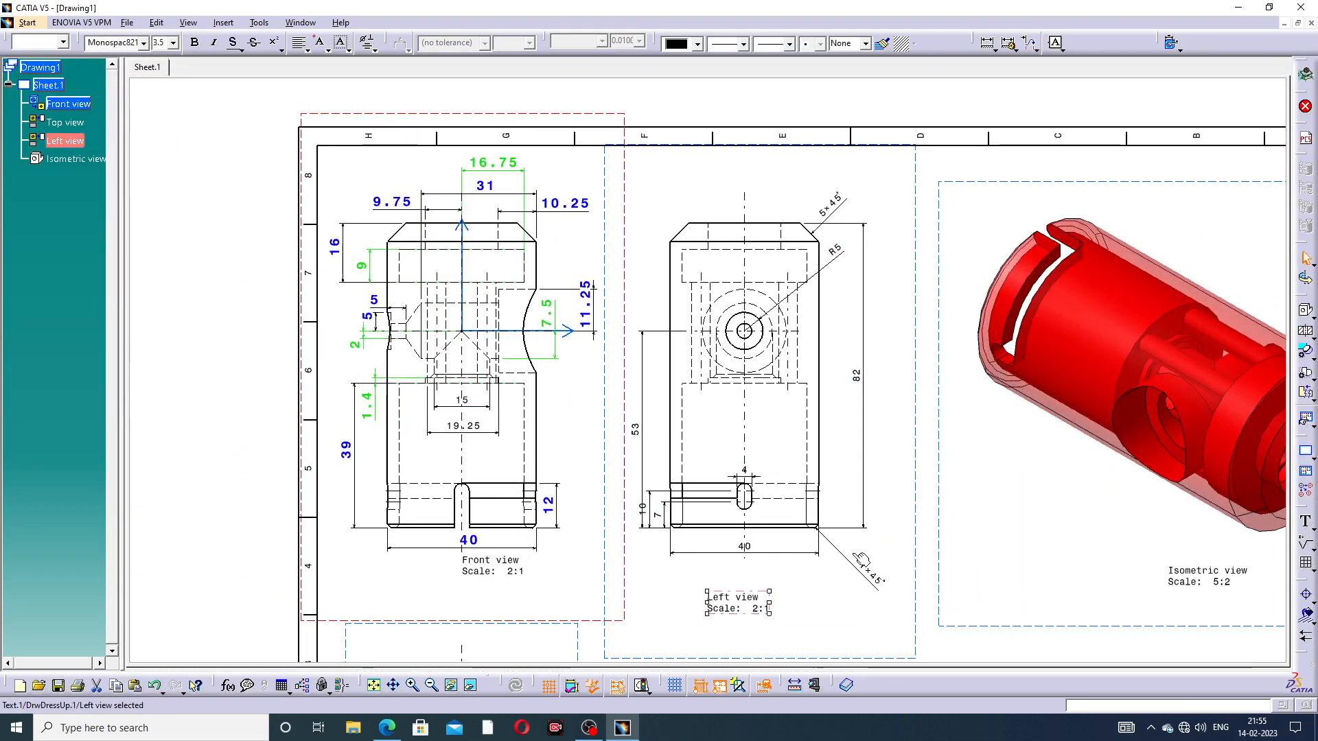
left_click_drag(832, 206, 859, 199)
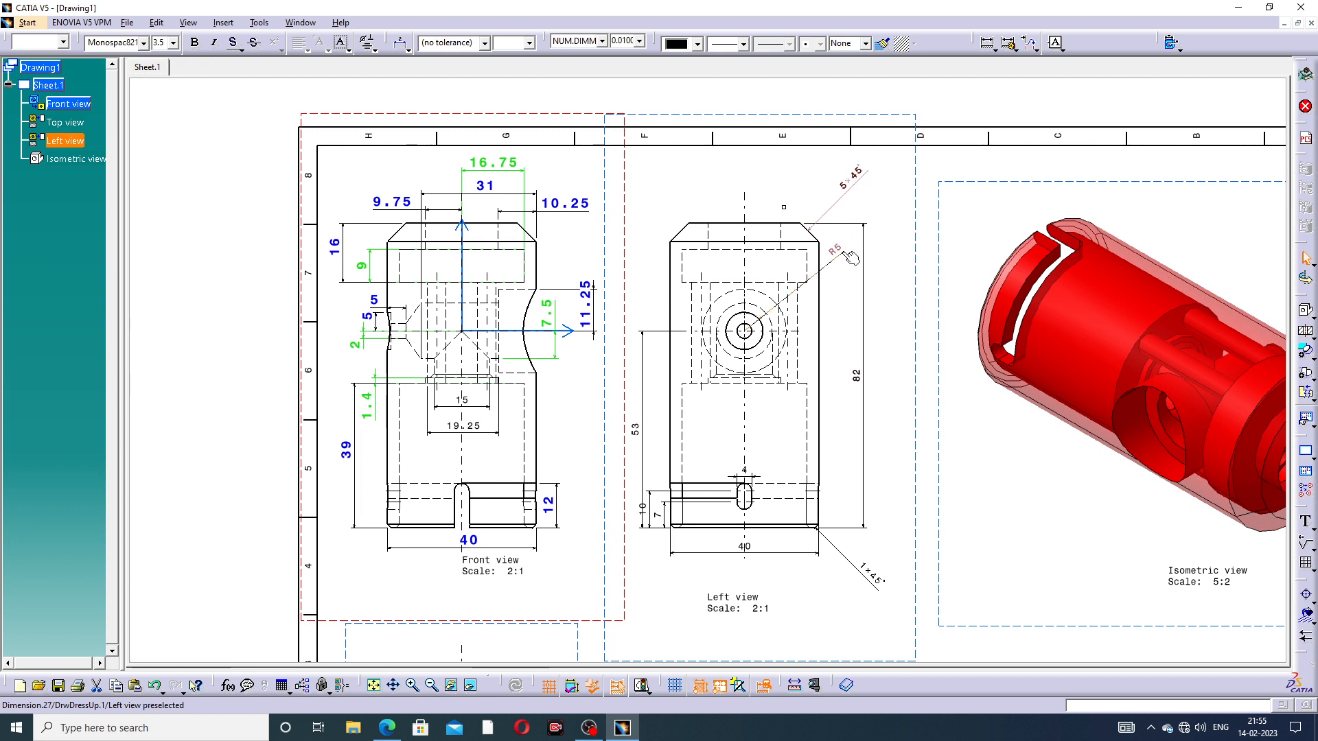
Format all left view dimensions except the slot's width, plus the front view's two bore width dimensions, as 5 mm bold blue text
left_click(861, 381)
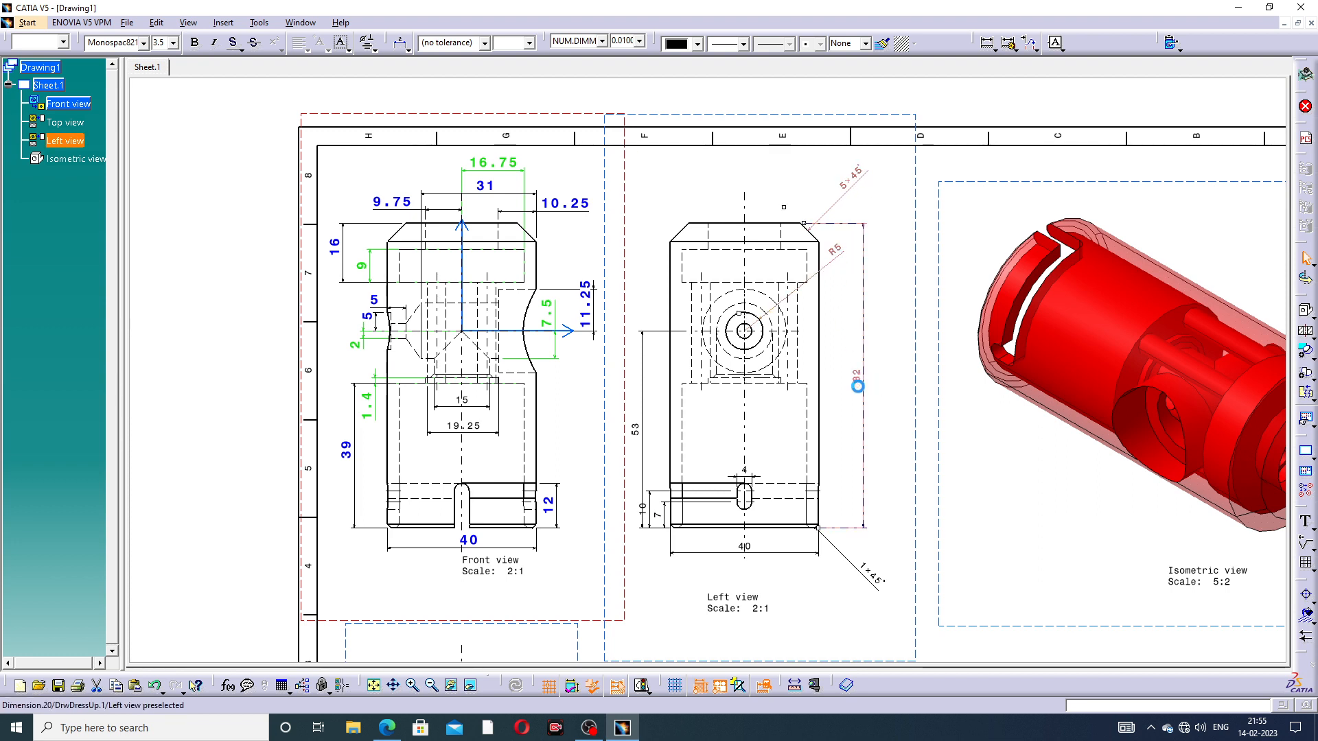
left_click(872, 591, "ctrl")
left_click(722, 546, "ctrl")
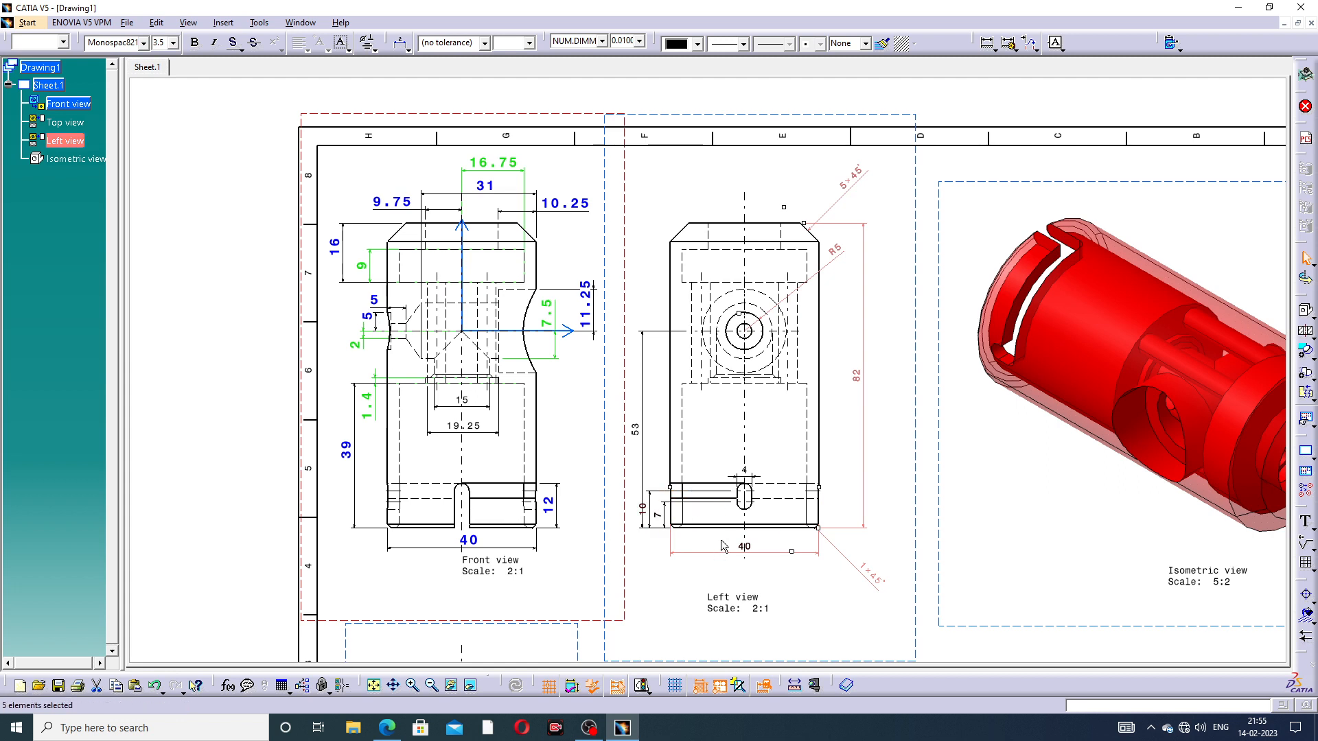
left_click(742, 547, "ctrl")
left_click(659, 513, "ctrl")
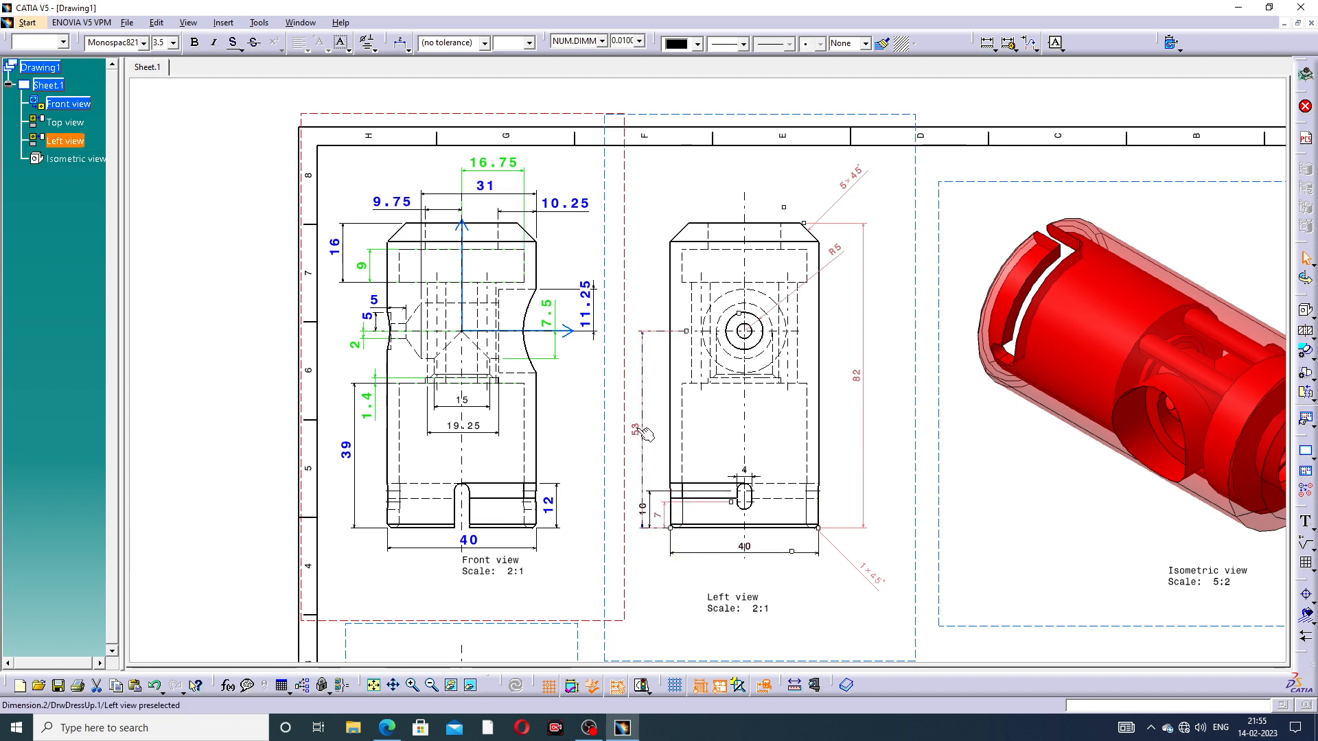
left_click(751, 550, "ctrl")
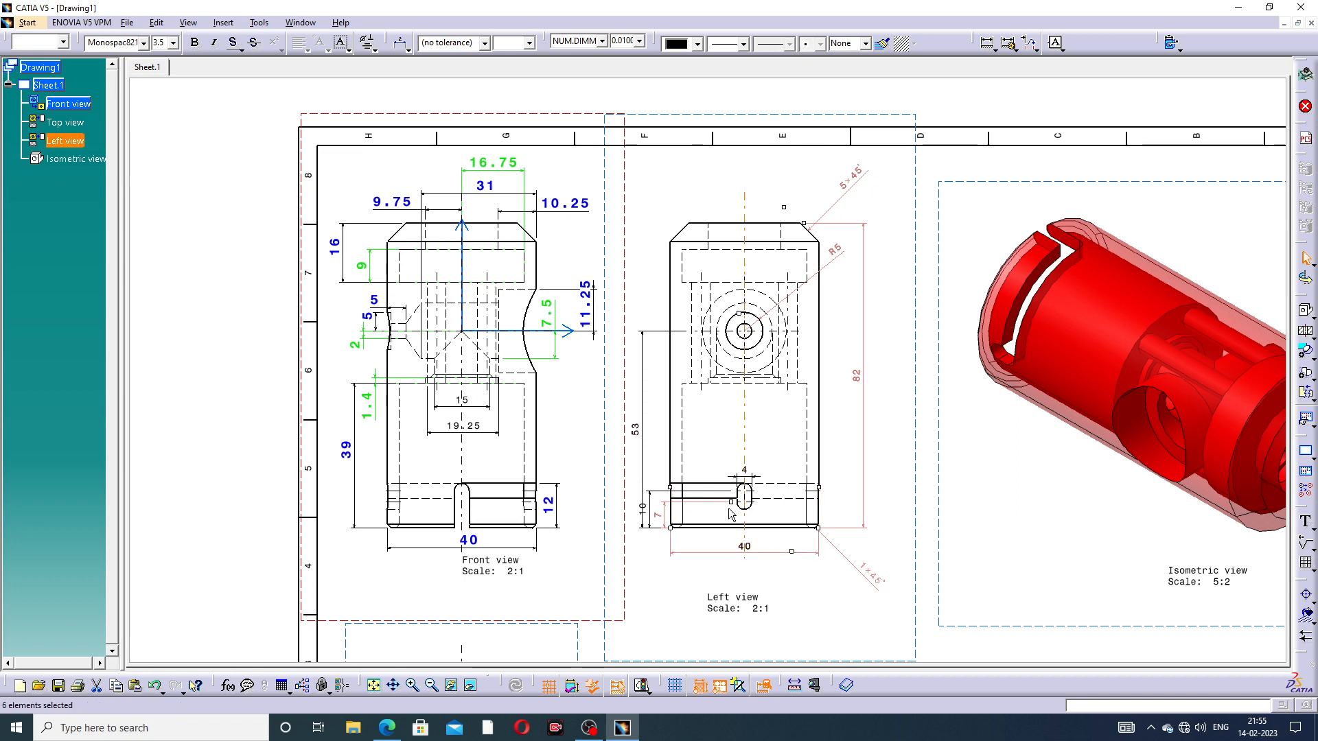
left_click(475, 403, "ctrl")
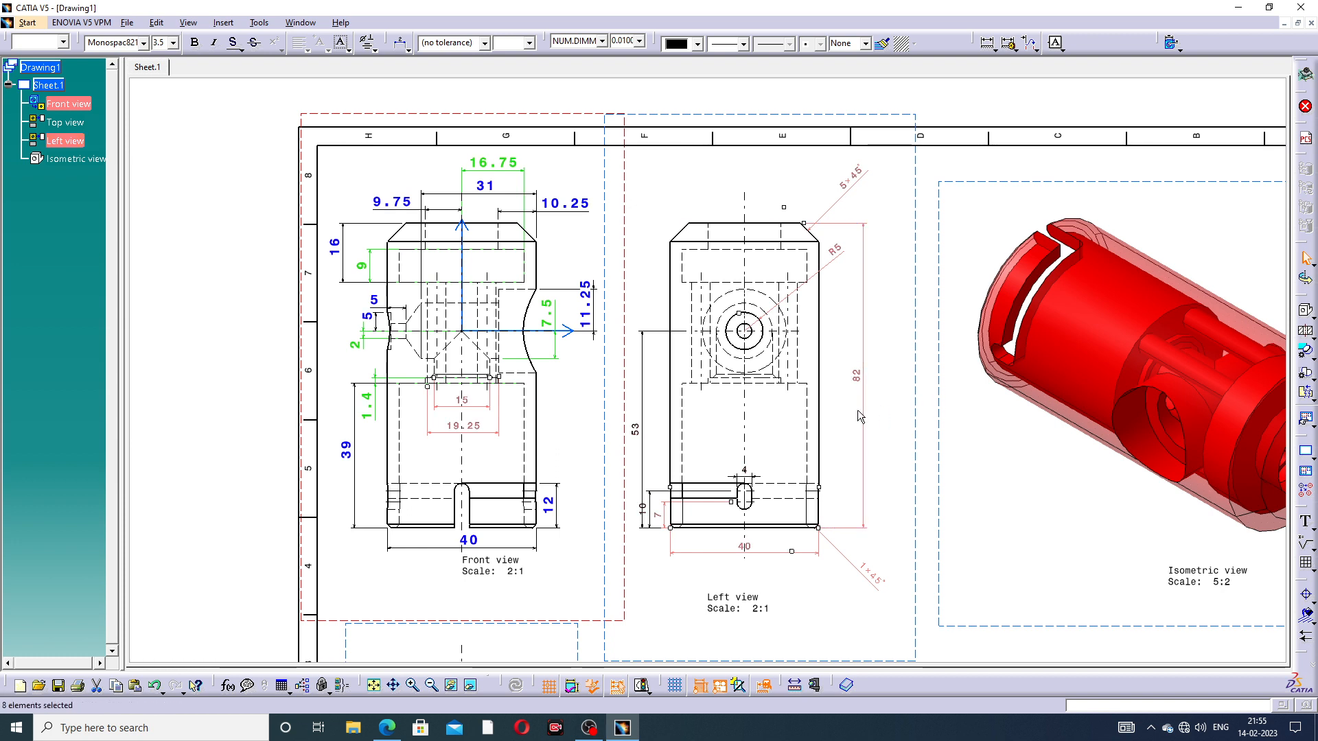
left_click(644, 506, "ctrl")
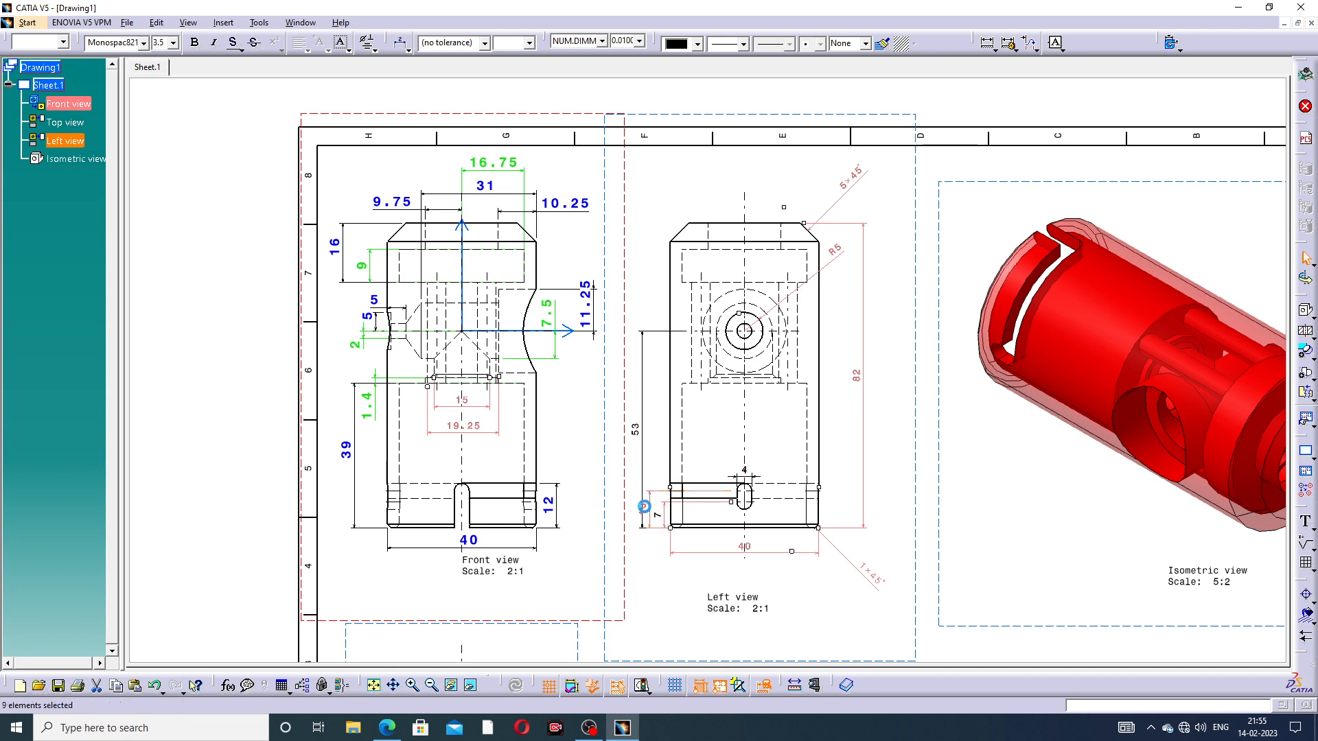
right_click(643, 434)
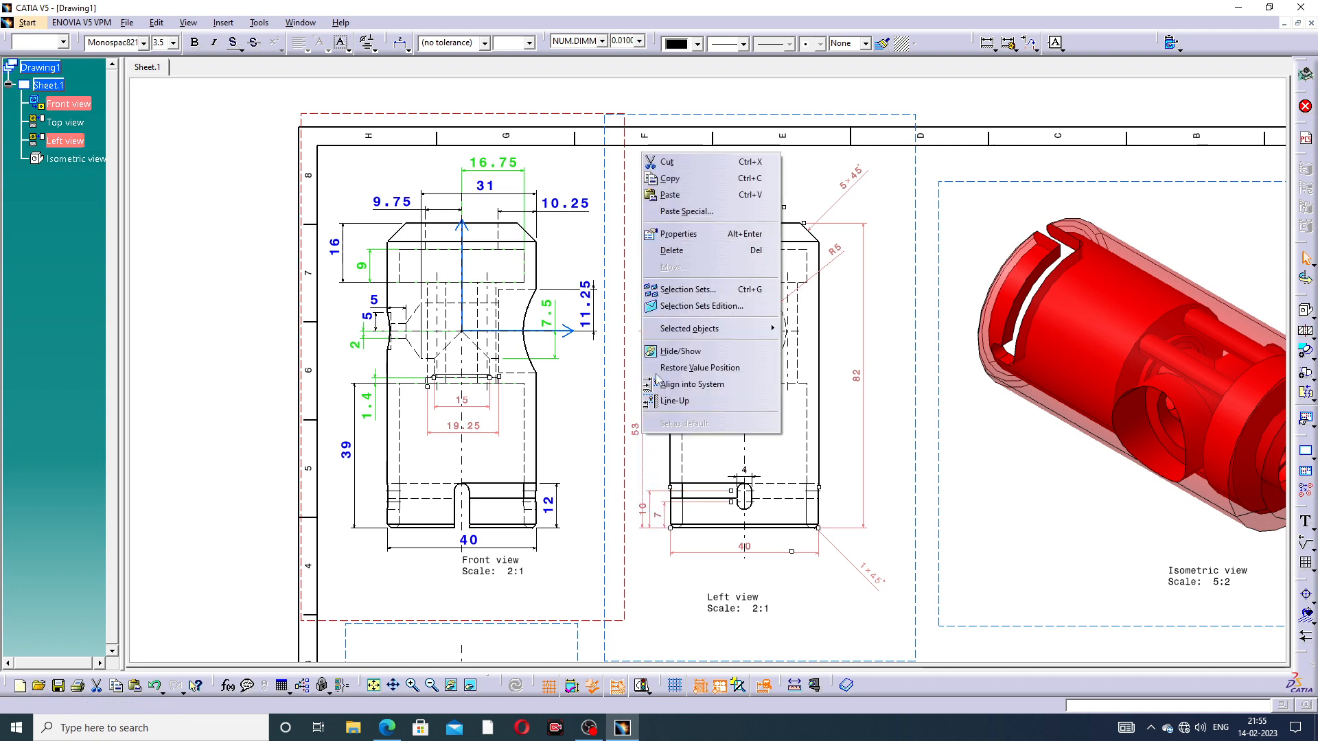
left_click(680, 234)
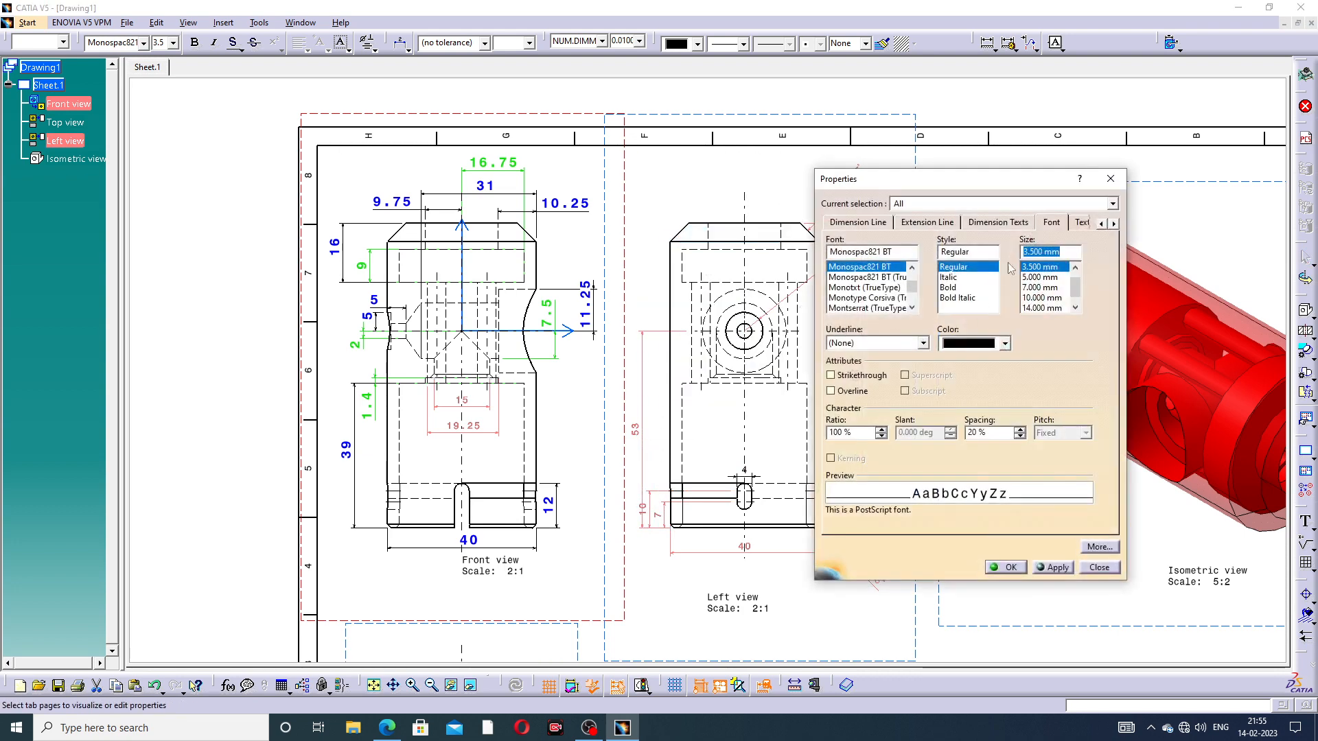
left_click(1040, 276)
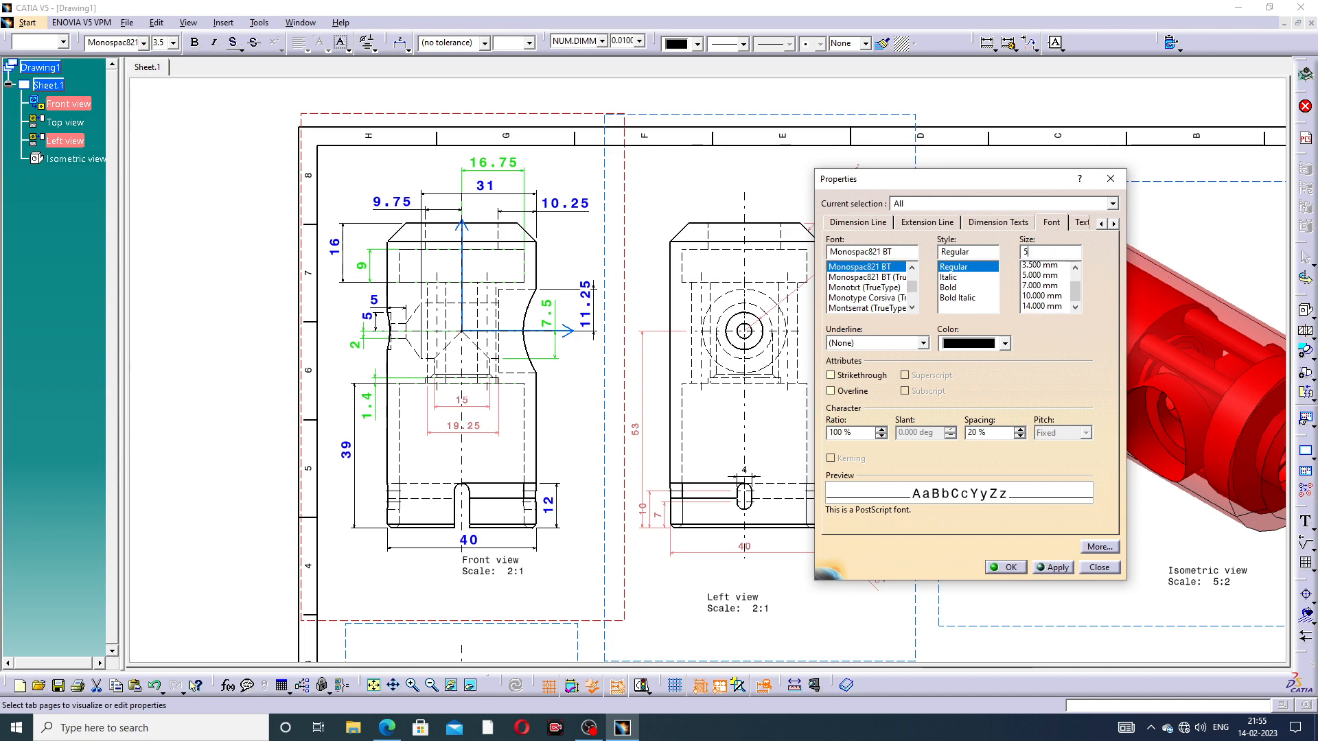
left_click(952, 287)
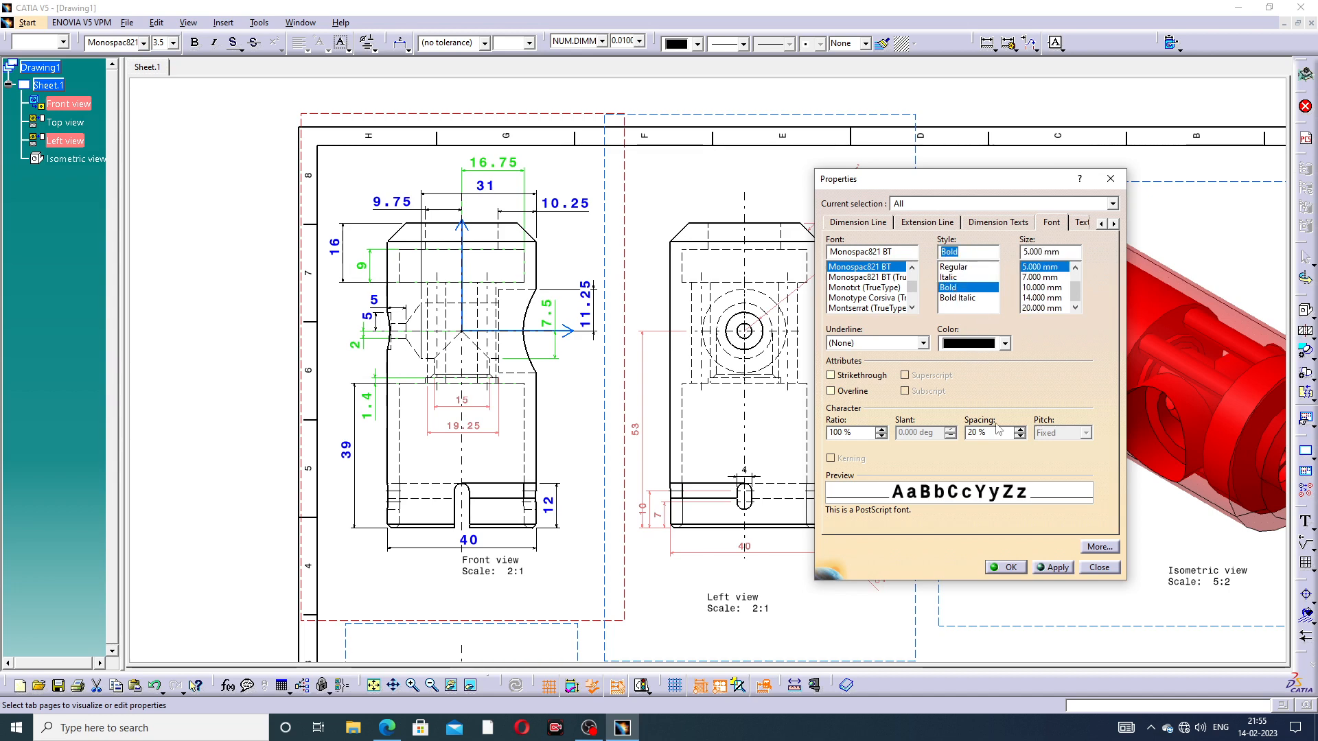
left_click(1004, 343)
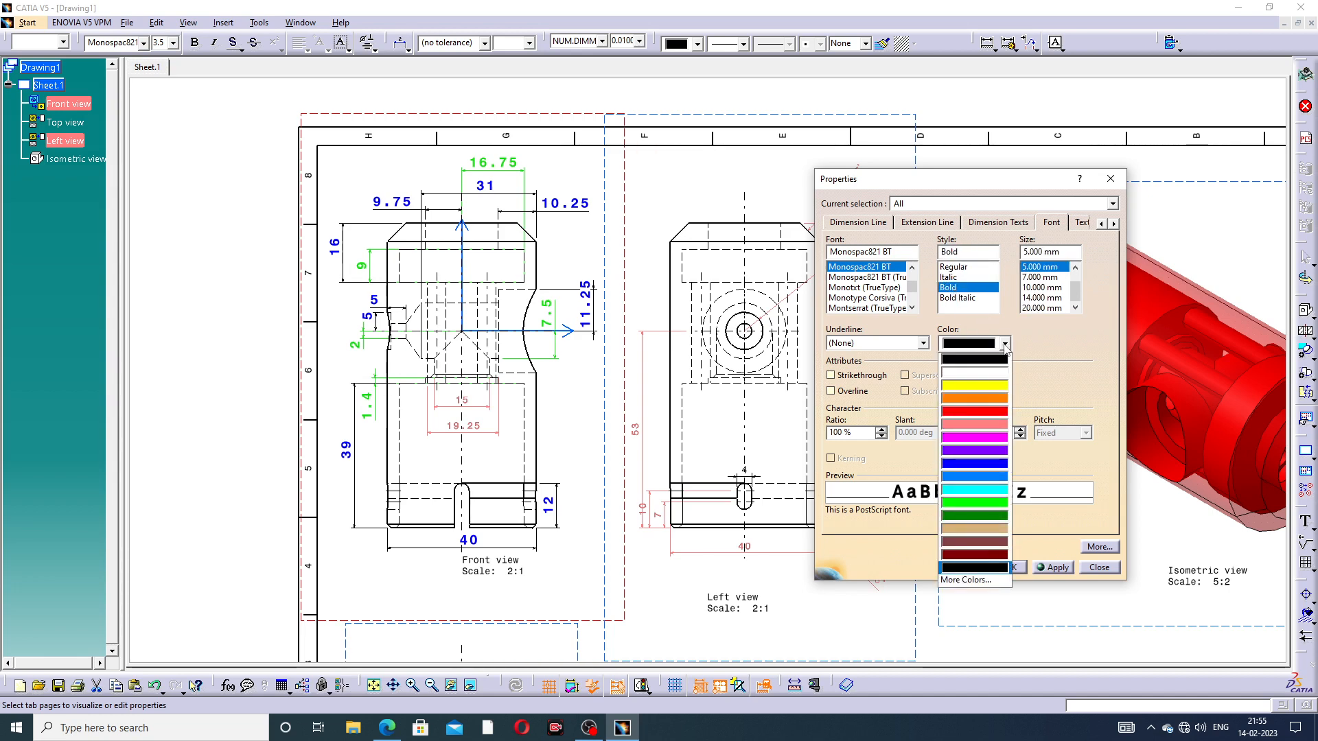
left_click(983, 465)
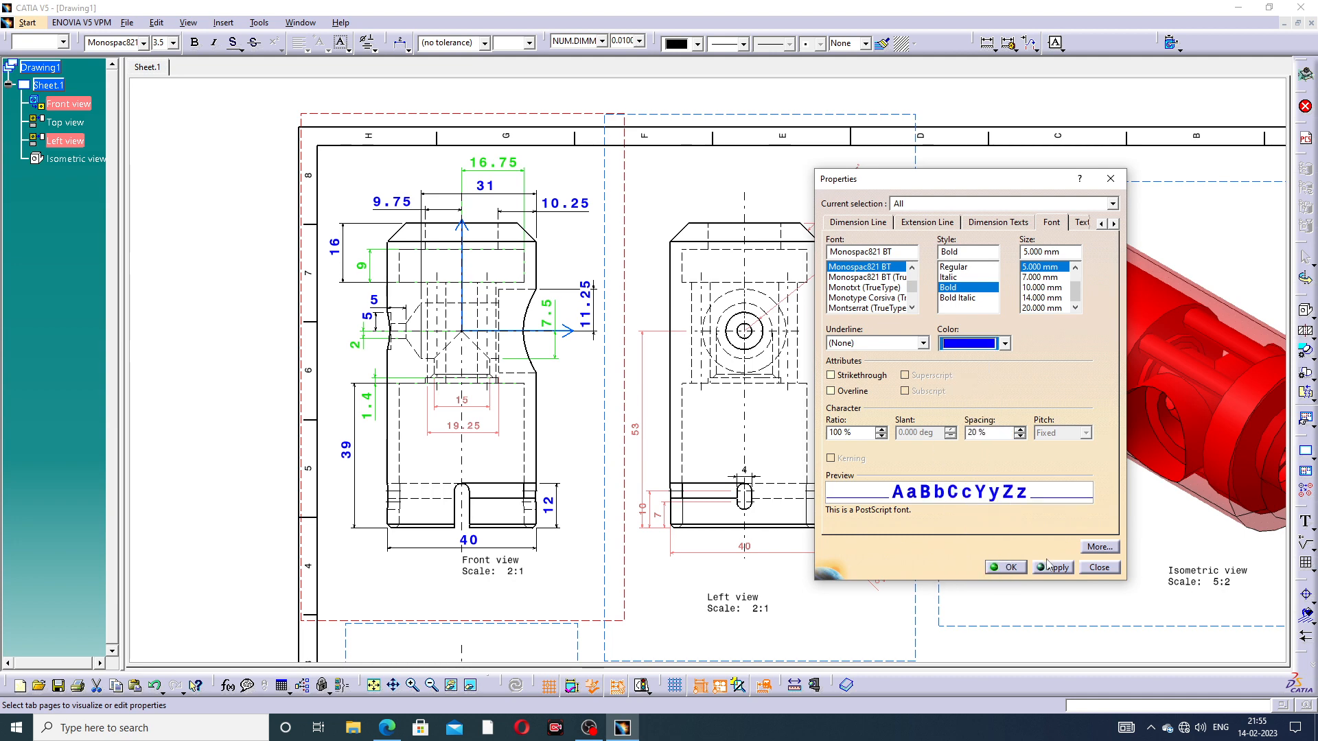
left_click(1009, 567)
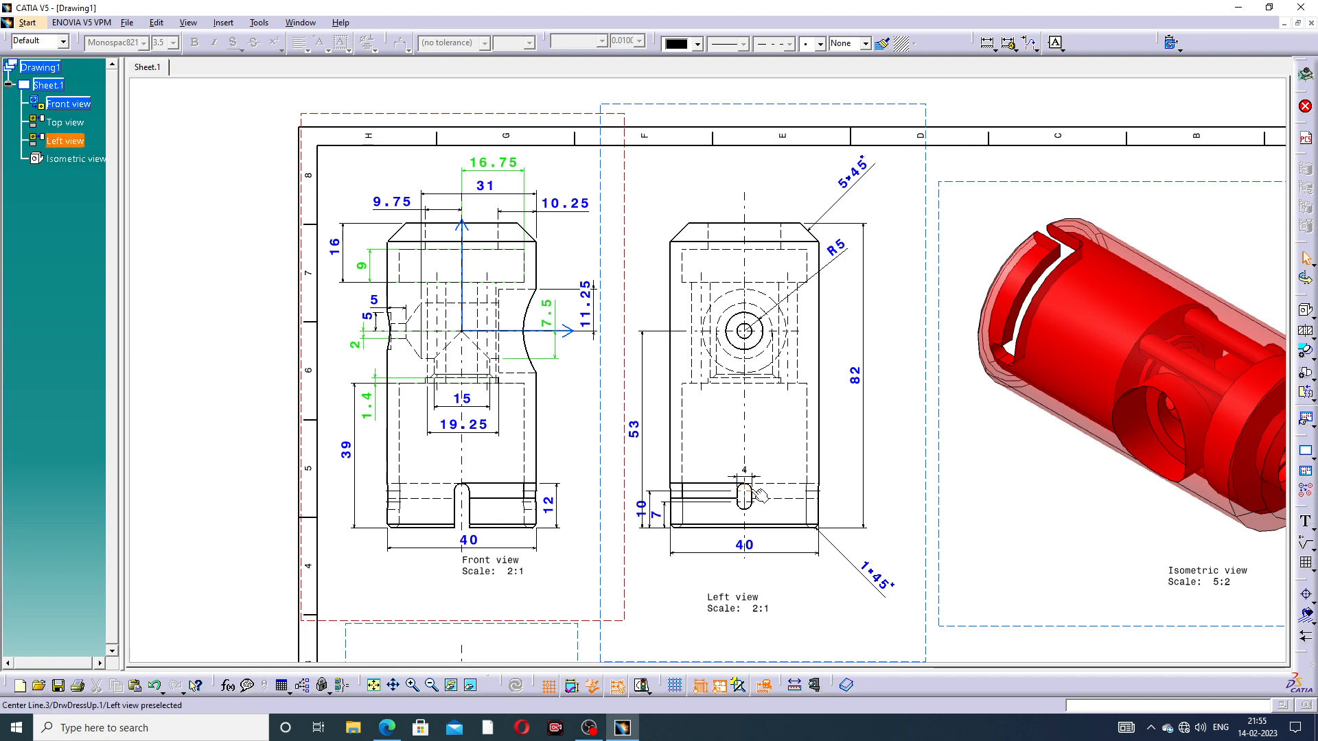
Format the slot's width dimension in the left view as 5 mm bold blue text
middle_click_drag(750, 474, 741, 415)
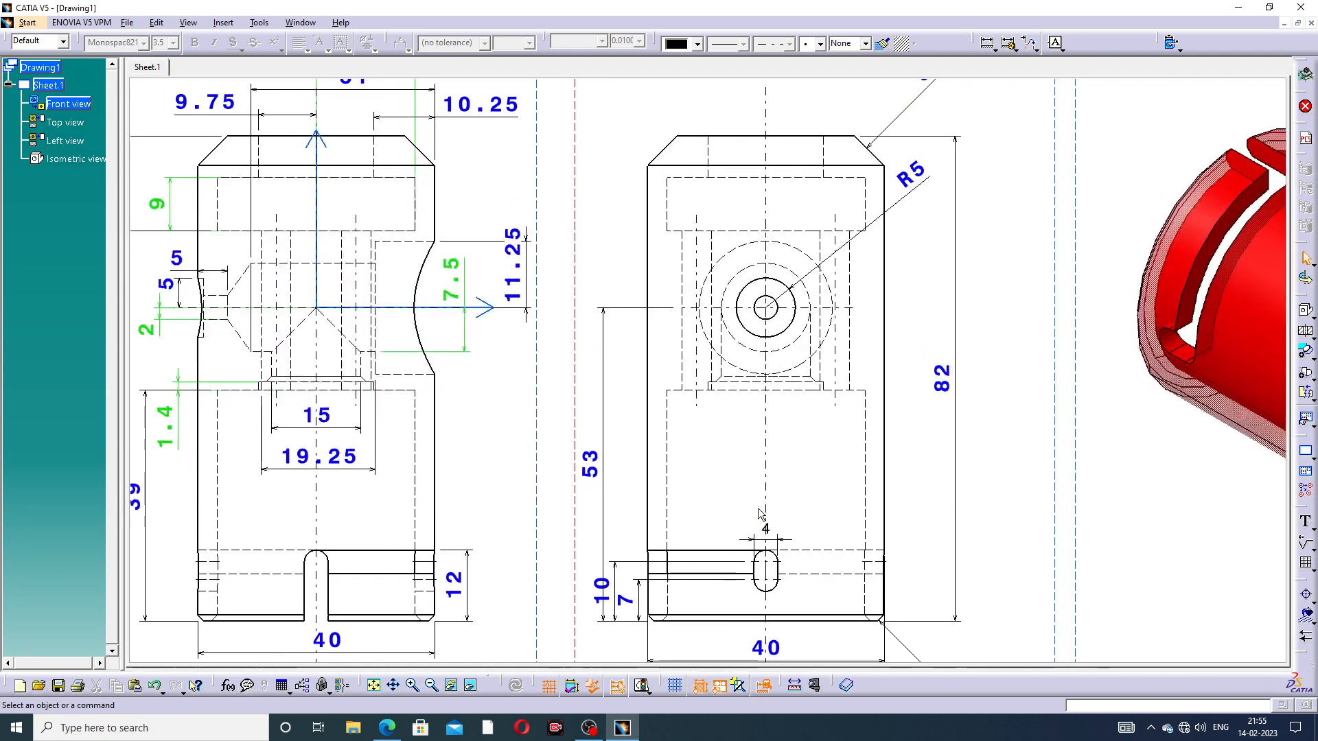
right_click(766, 530)
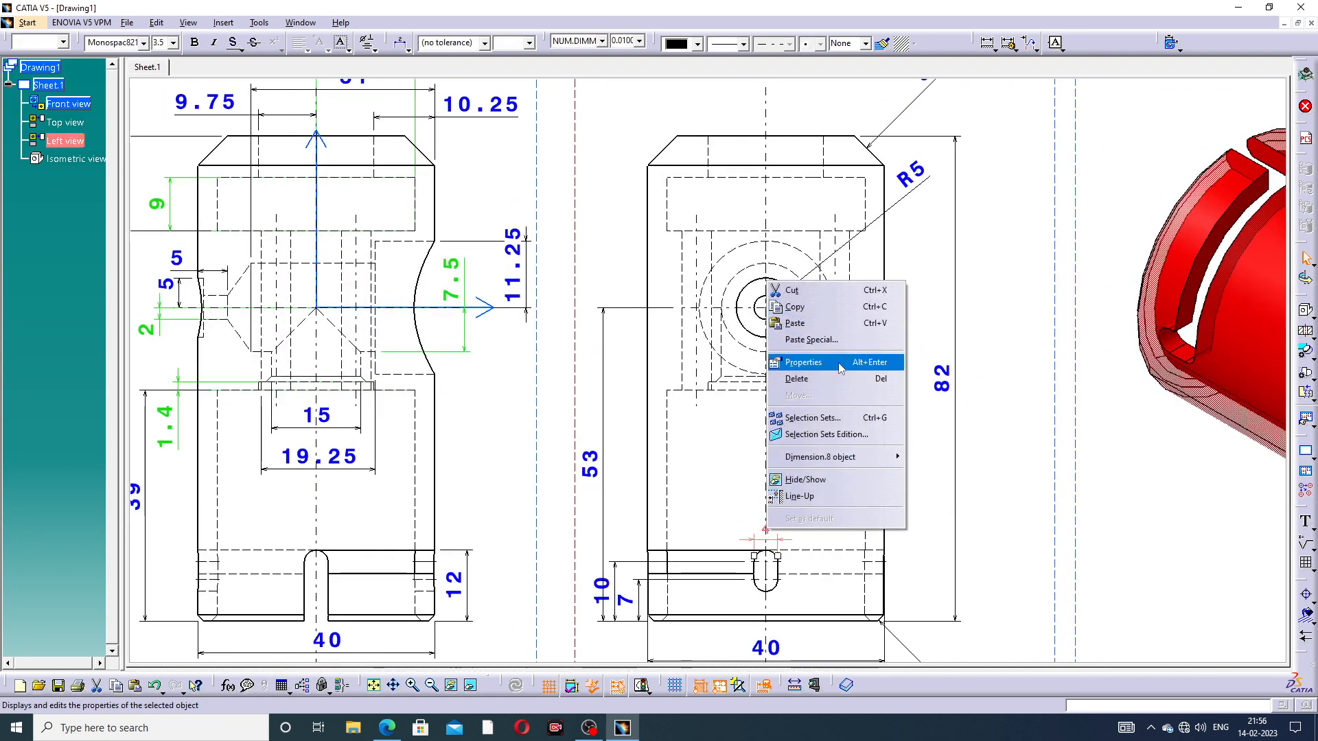
left_click(803, 363)
left_click(1057, 252)
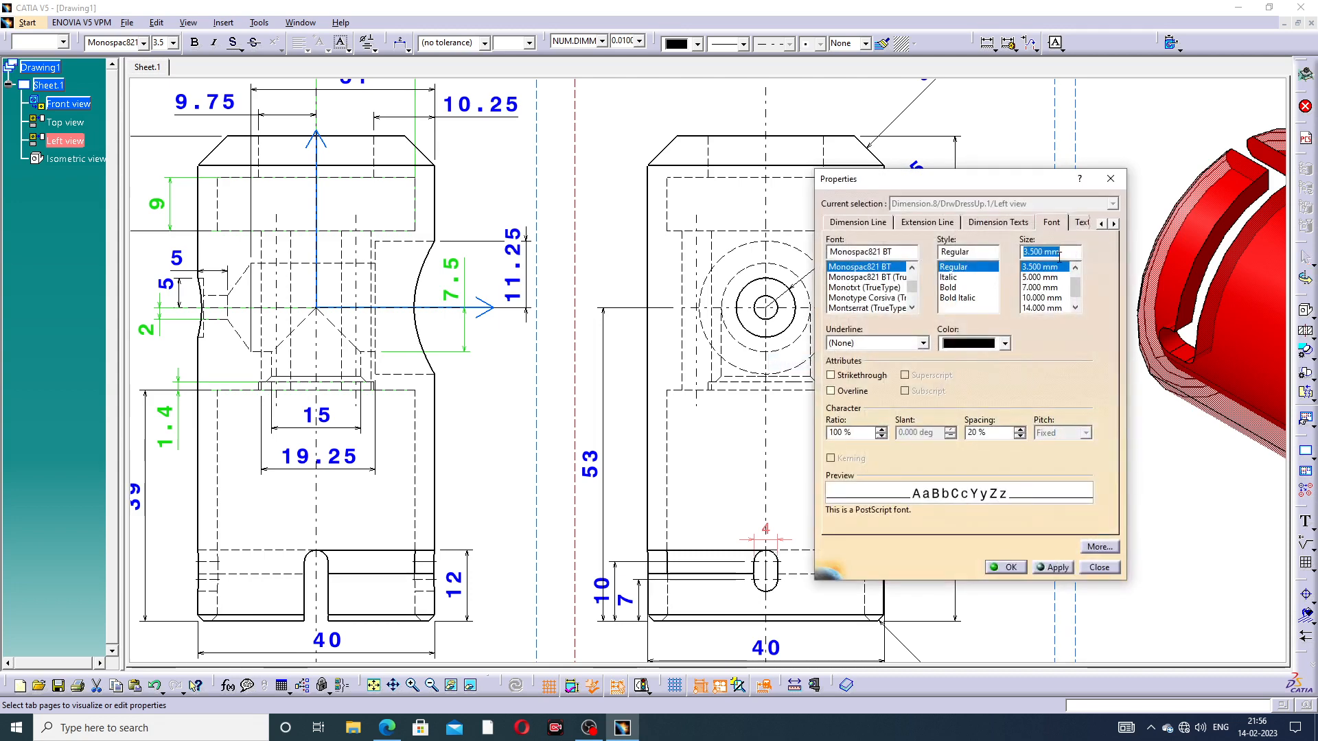
type("5")
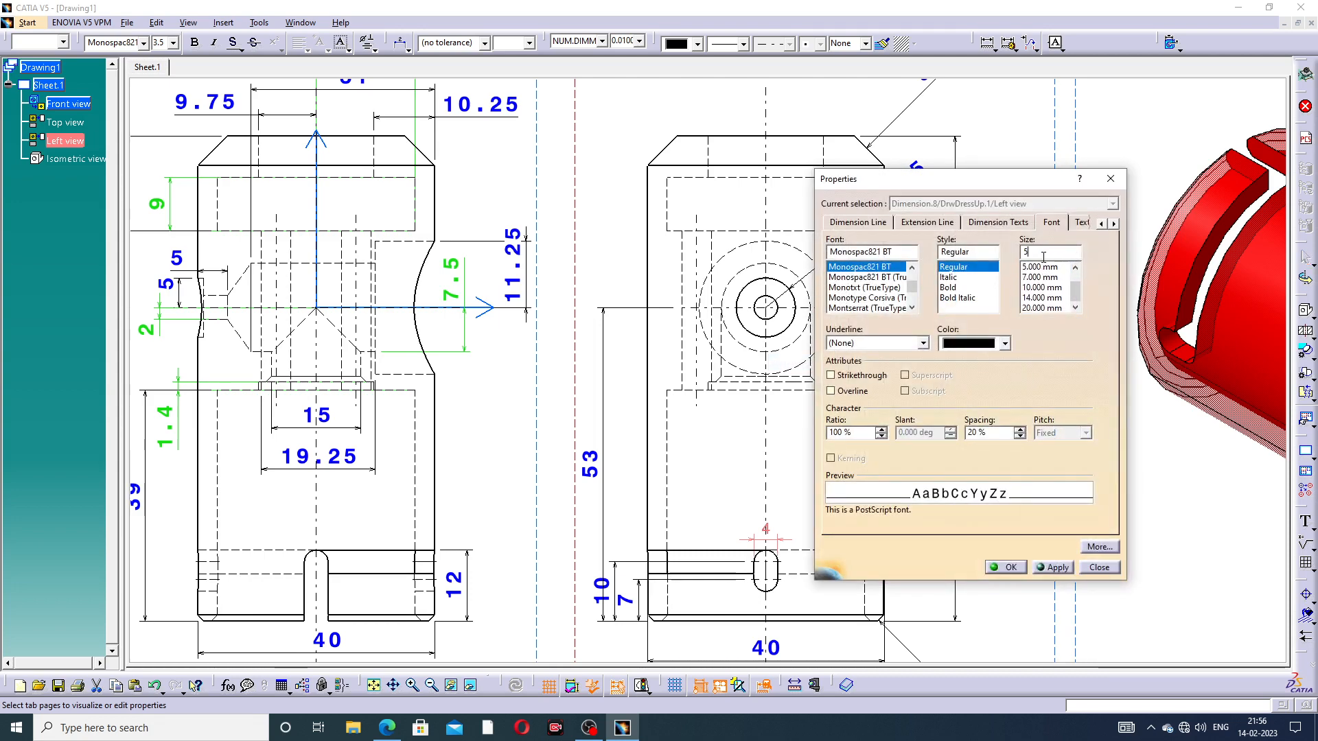
left_click(975, 288)
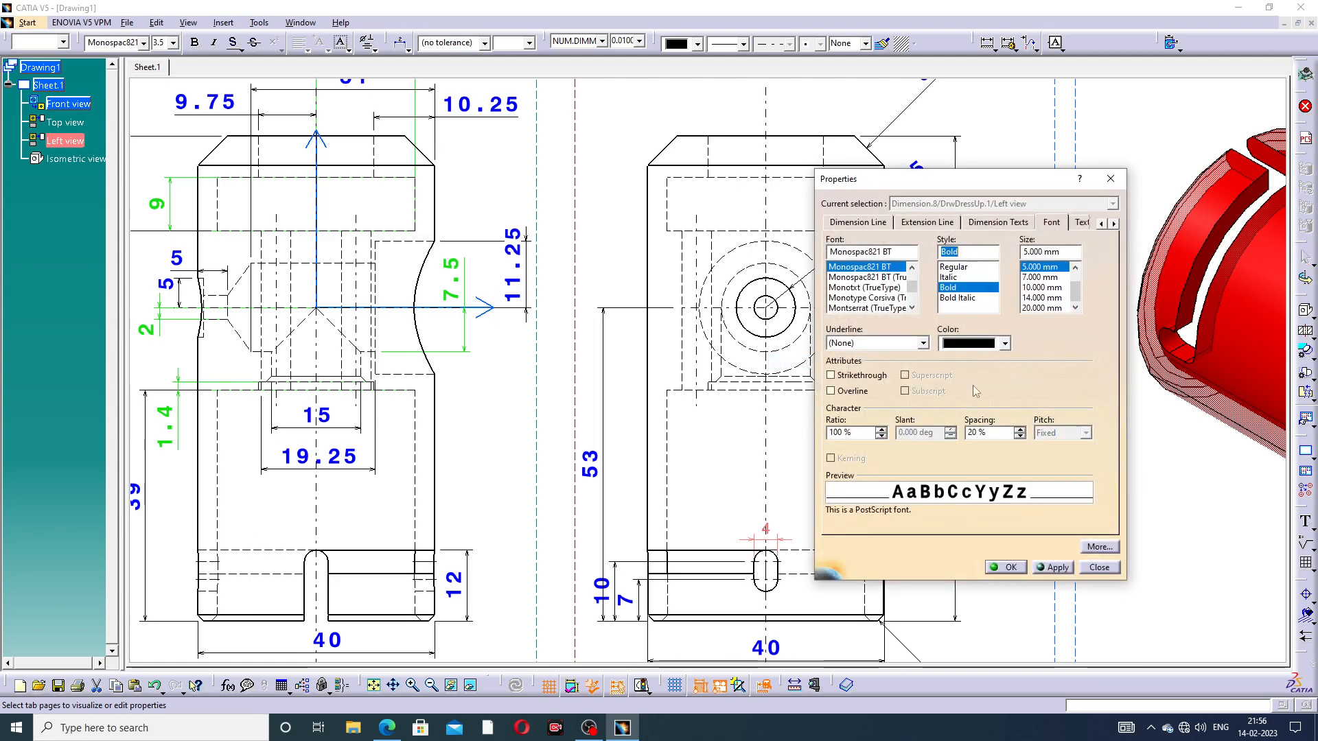
left_click(1004, 344)
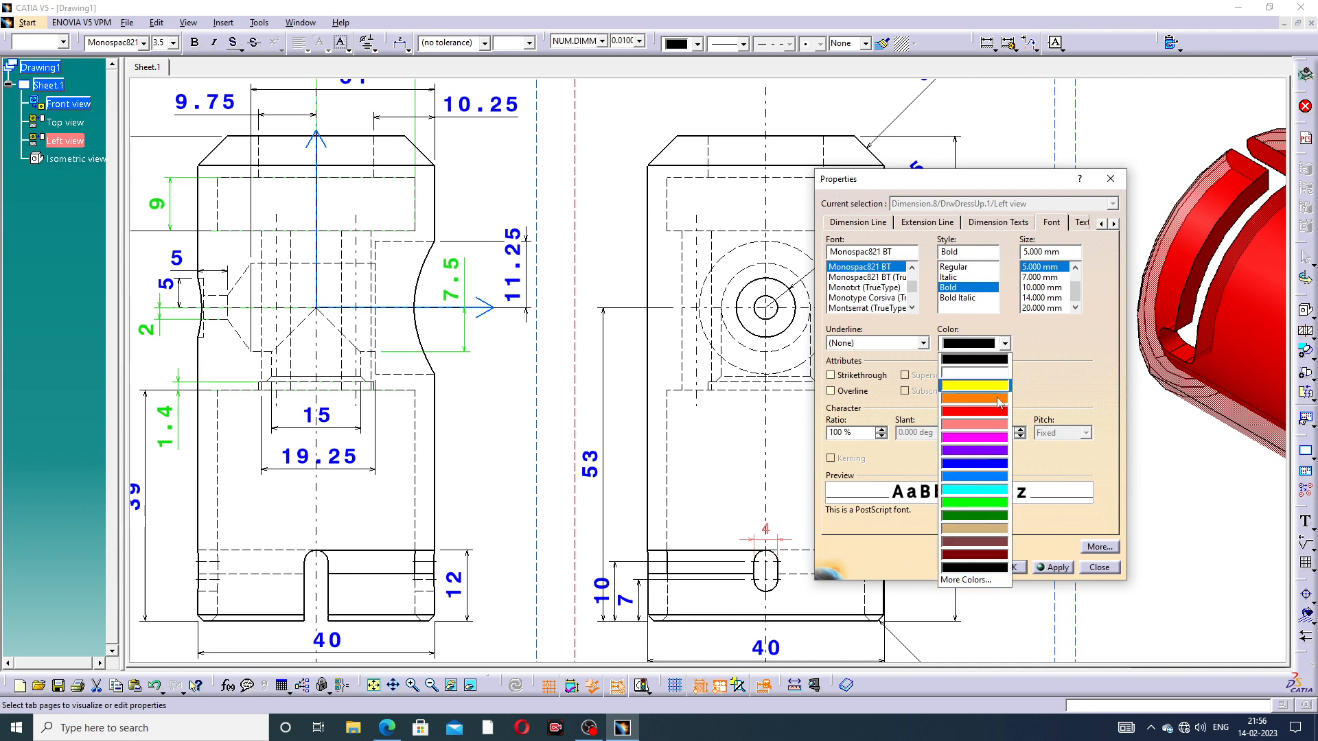
left_click(983, 464)
left_click(1010, 567)
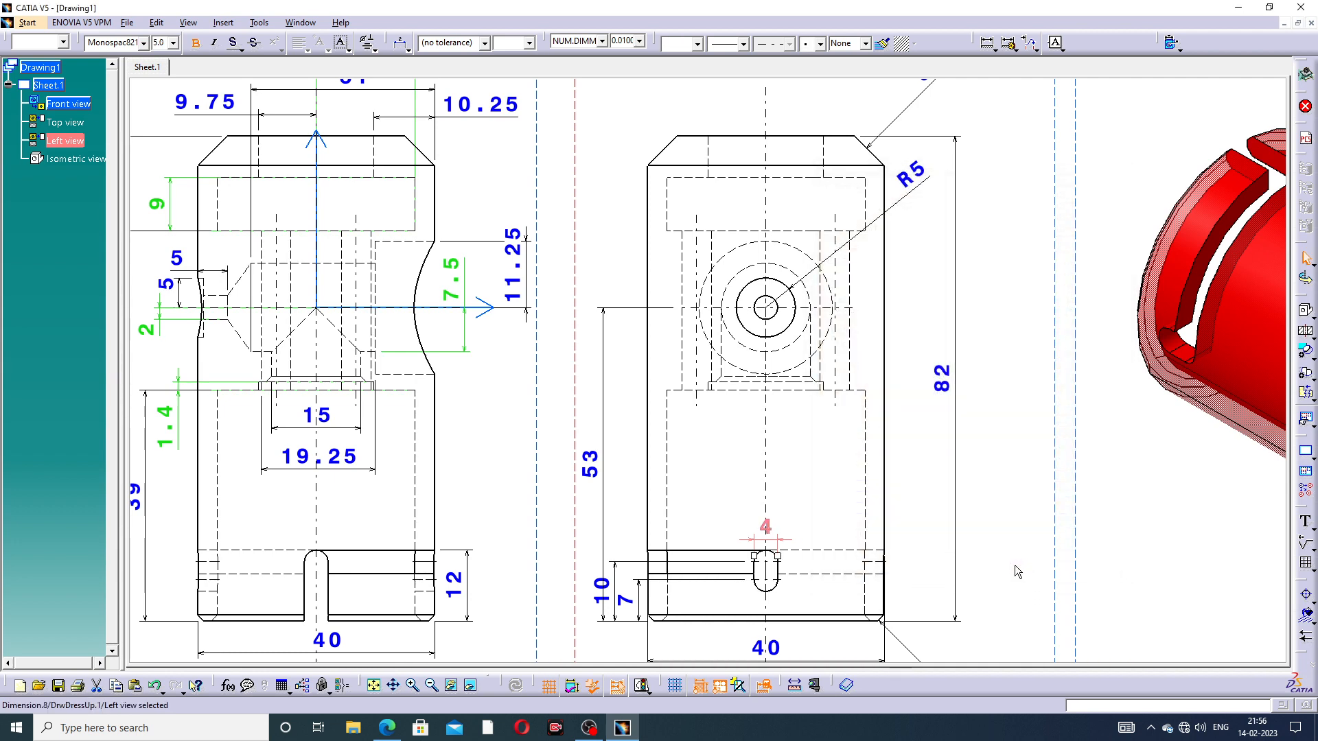
Move the top view's small-hole diameter dimension outside the outer circle, toward the lower left
mouse_move(877, 341)
middle_mouse_down("ctrl")
mouse_move(876, 324)
mouse_move(926, 399)
mouse_move(864, 295)
mouse_move(943, 173)
middle_mouse_up("ctrl")
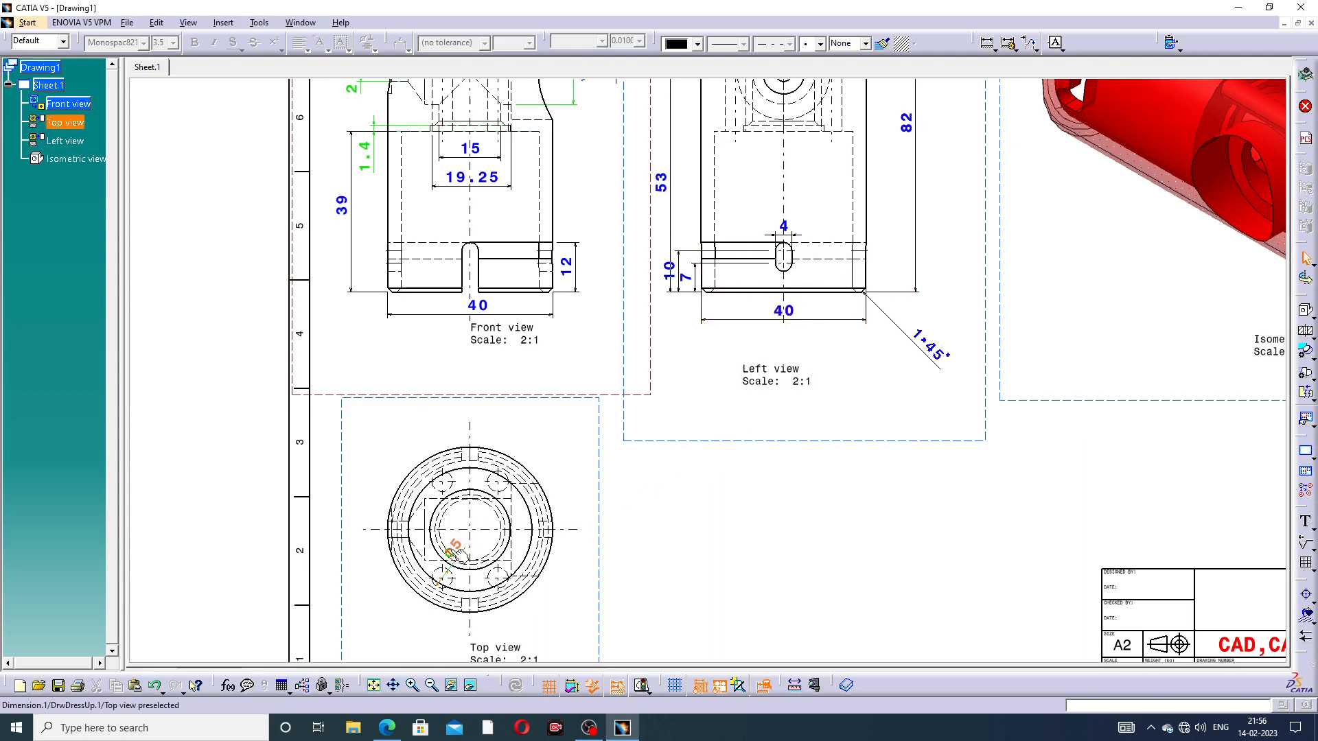
left_click_drag(455, 553, 382, 612)
left_click(688, 503)
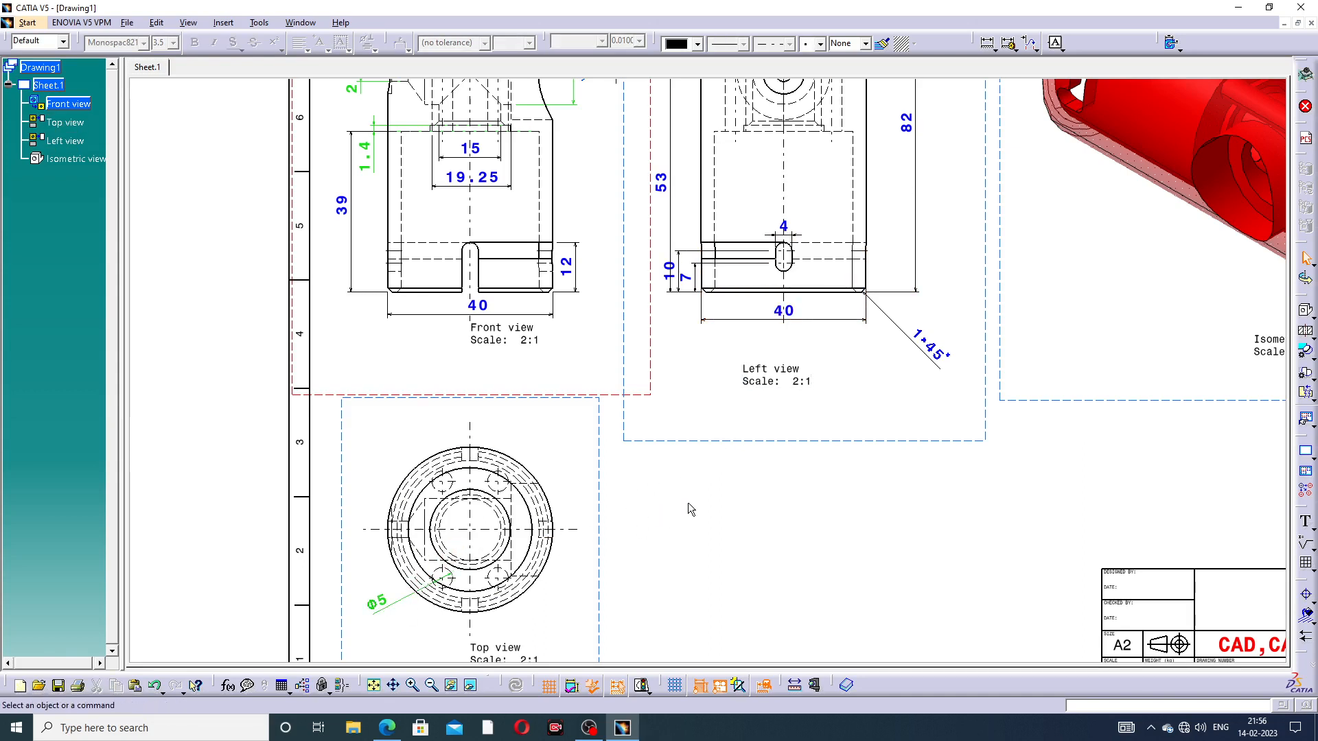
mouse_move(476, 516)
middle_mouse_down("ctrl")
mouse_move(481, 473)
mouse_move(451, 509)
mouse_move(616, 288)
middle_mouse_up("ctrl")
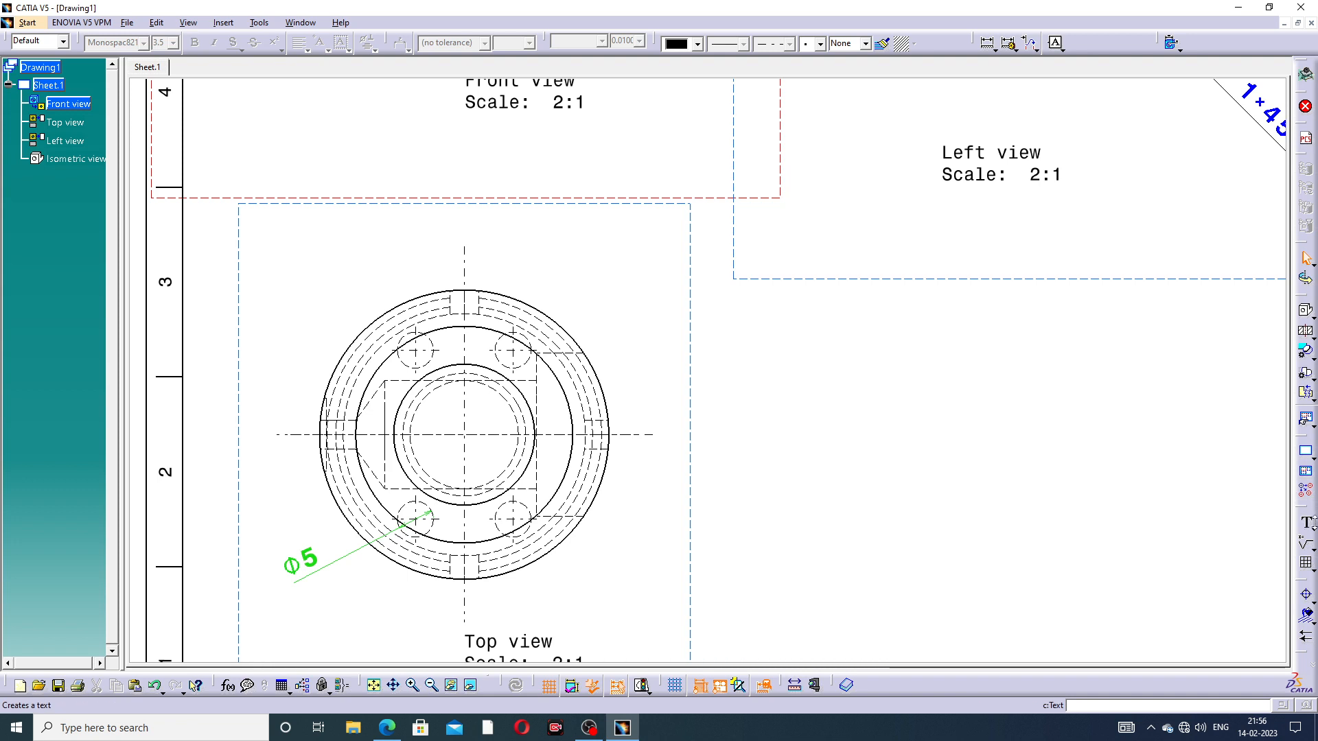
left_click(1313, 529)
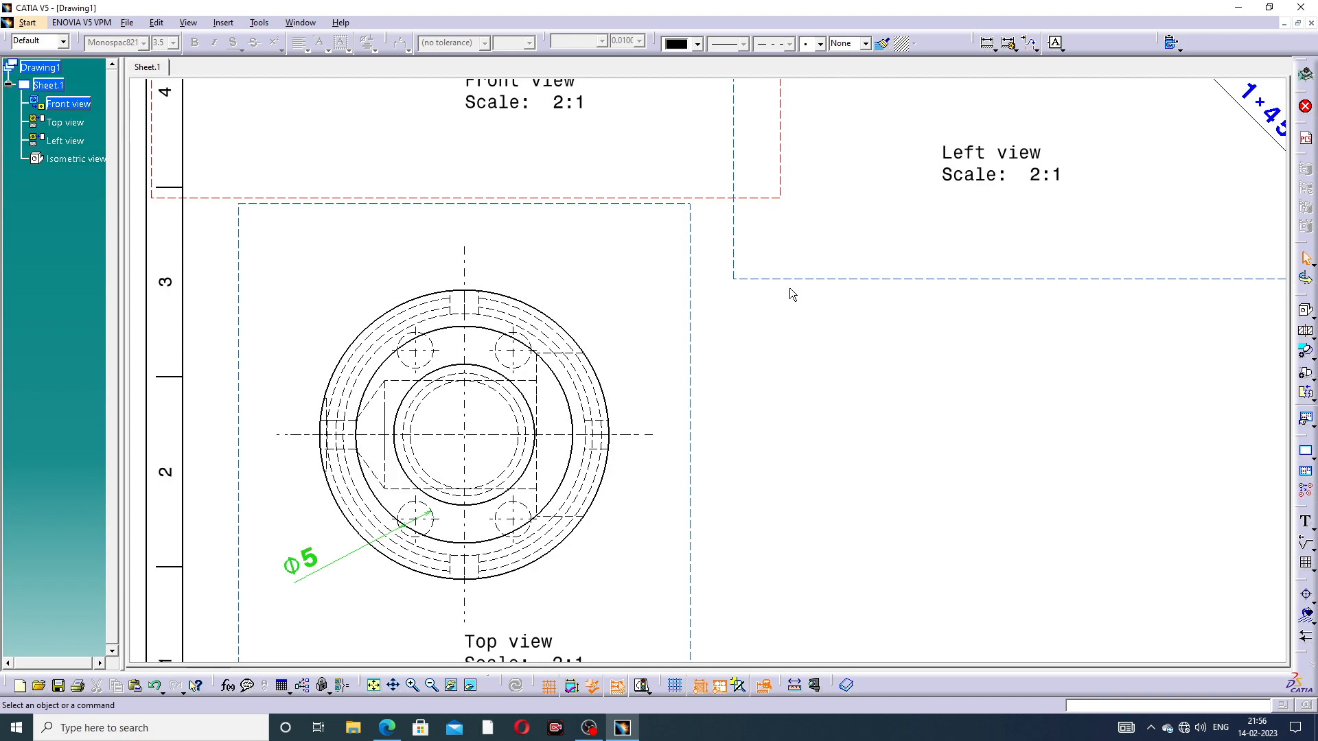
Space out the left view's lower dimensions: overall width further down, slot width further up, and the left-hand height dimensions slightly outward
mouse_move(792, 293)
middle_mouse_down("ctrl")
mouse_move(791, 339)
mouse_move(724, 410)
mouse_move(708, 341)
mouse_move(748, 458)
middle_mouse_up("ctrl")
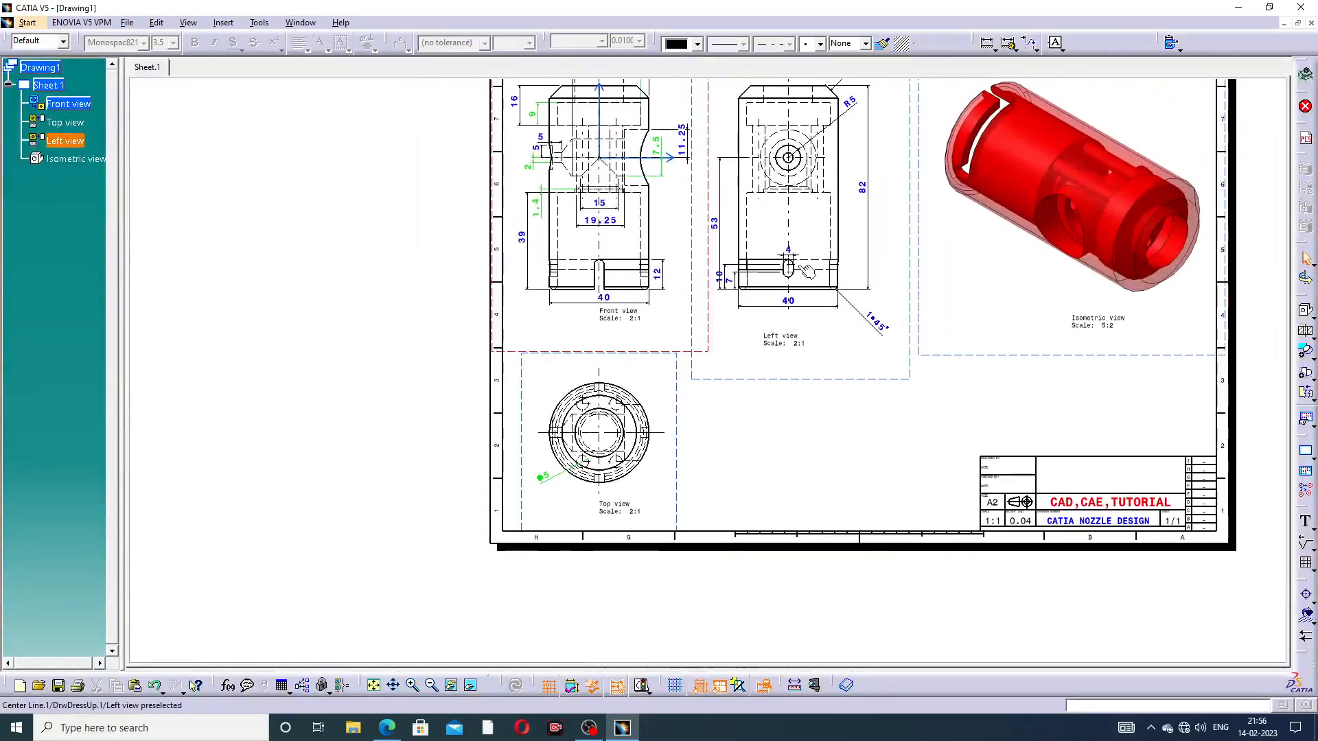
mouse_move(799, 268)
middle_mouse_down()
mouse_move(740, 354)
mouse_move(697, 378)
mouse_move(652, 363)
middle_mouse_up()
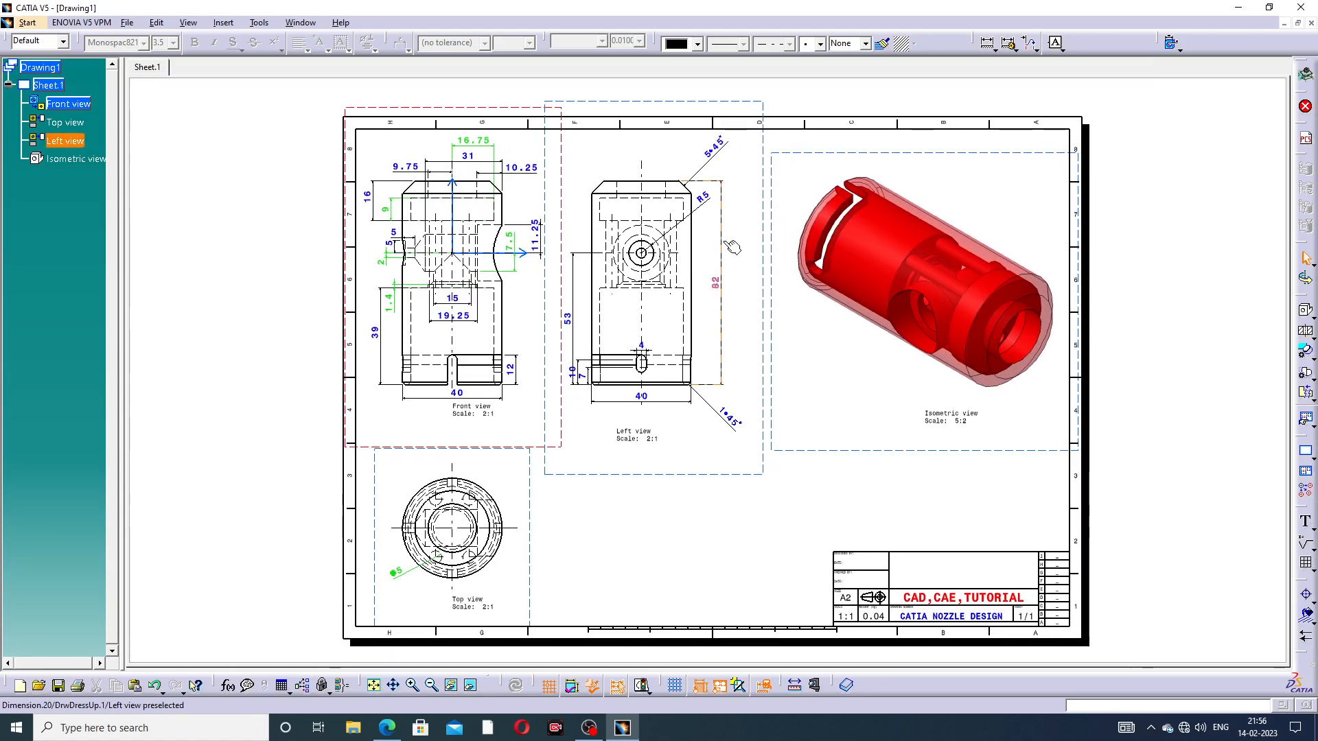
mouse_move(733, 248)
middle_mouse_down("ctrl")
mouse_move(730, 227)
mouse_move(737, 237)
middle_mouse_up("ctrl")
middle_click_drag(650, 341, 640, 291, "ctrl")
left_click(596, 452)
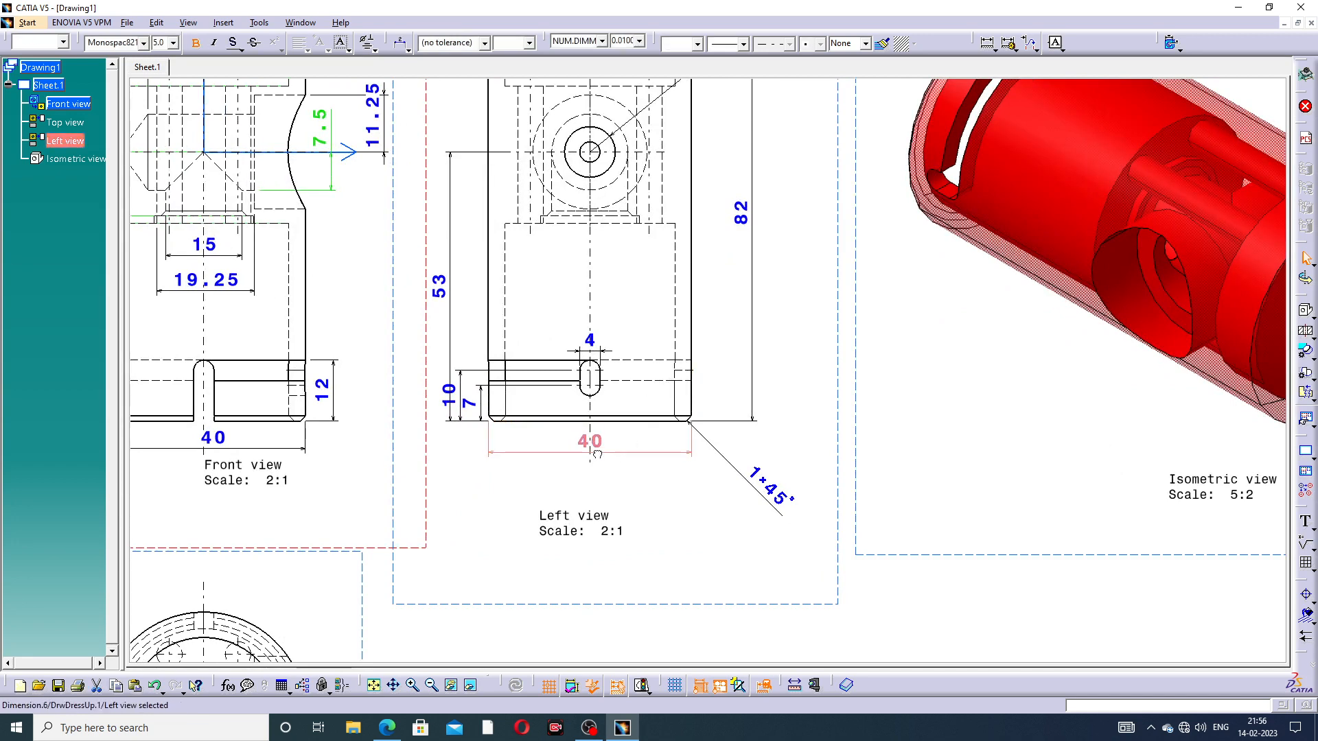
left_click_drag(597, 457, 597, 472)
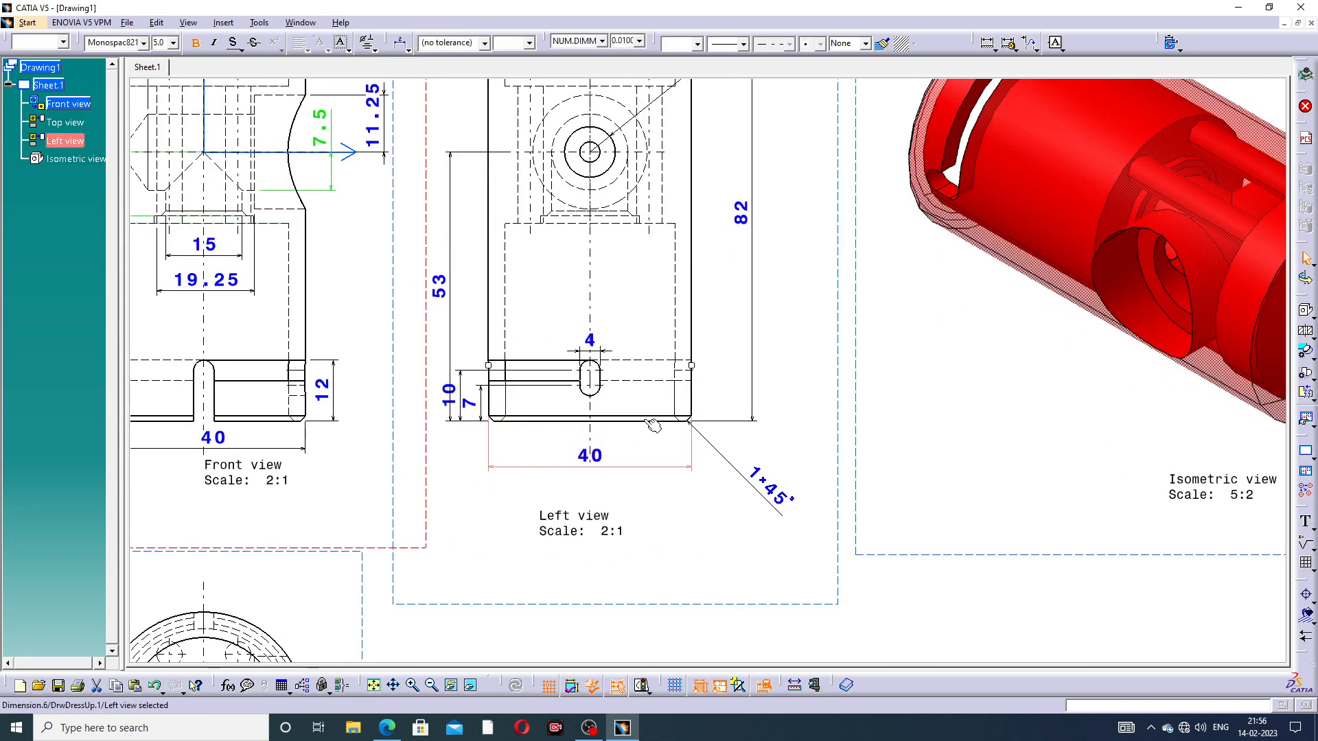
left_click_drag(608, 348, 595, 337)
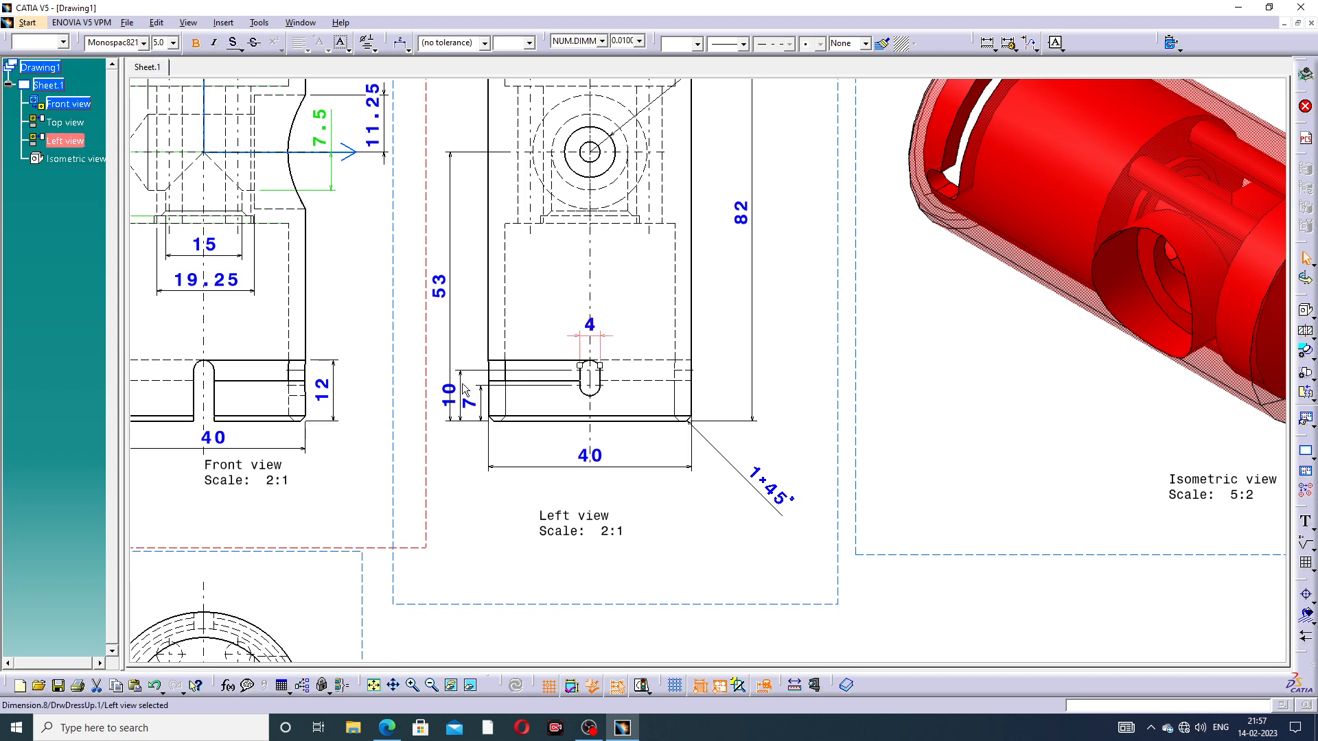
left_click_drag(448, 393, 470, 410)
left_click(598, 278)
Move the left view's radius dimension diagonally outward beyond the body and shift the upper chamfer dimension slightly toward the body
middle_click_drag(596, 275, 714, 505)
left_click(834, 267)
left_click_drag(834, 268, 886, 237)
left_click_drag(870, 180, 830, 202)
middle_click_drag(565, 198, 712, 195)
Move the front view's 11.25 and 7.5 vertical dimensions further outward and place the 7.5 text higher on its line
left_click_drag(649, 347, 665, 347)
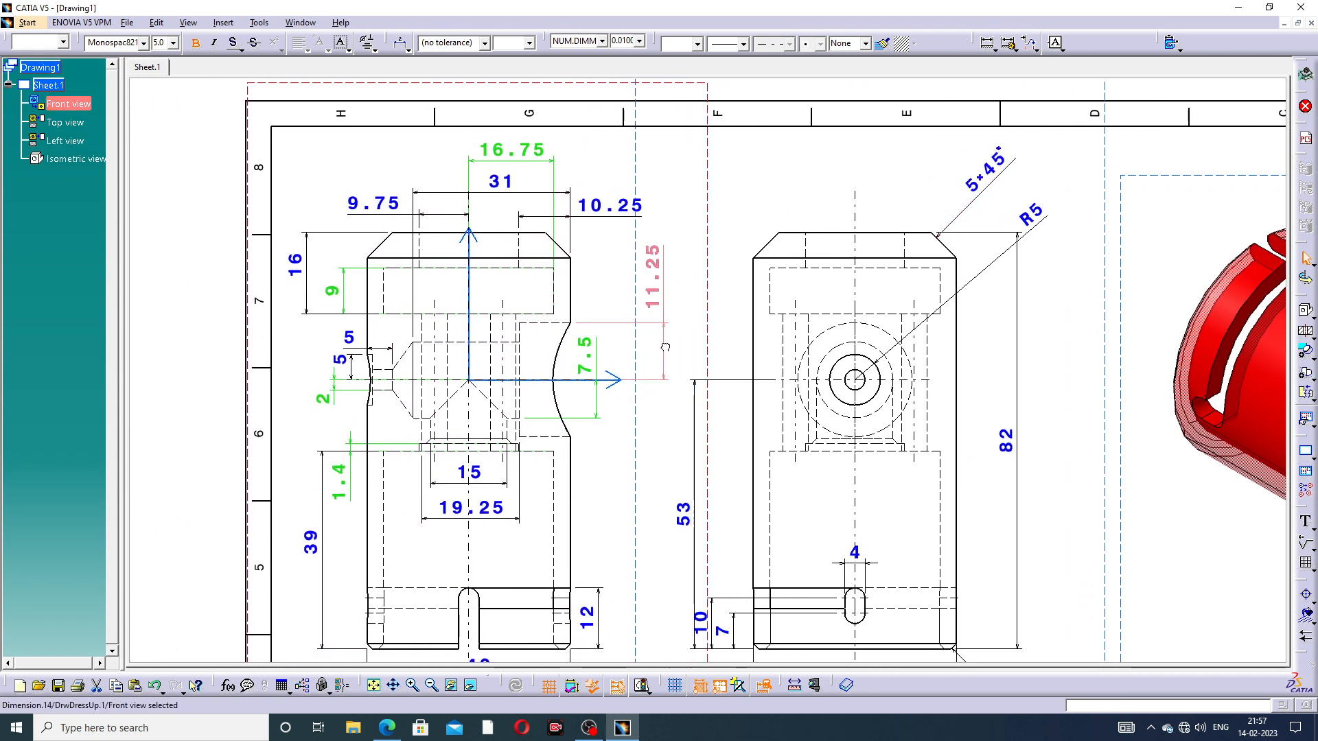
left_click_drag(584, 357, 617, 286)
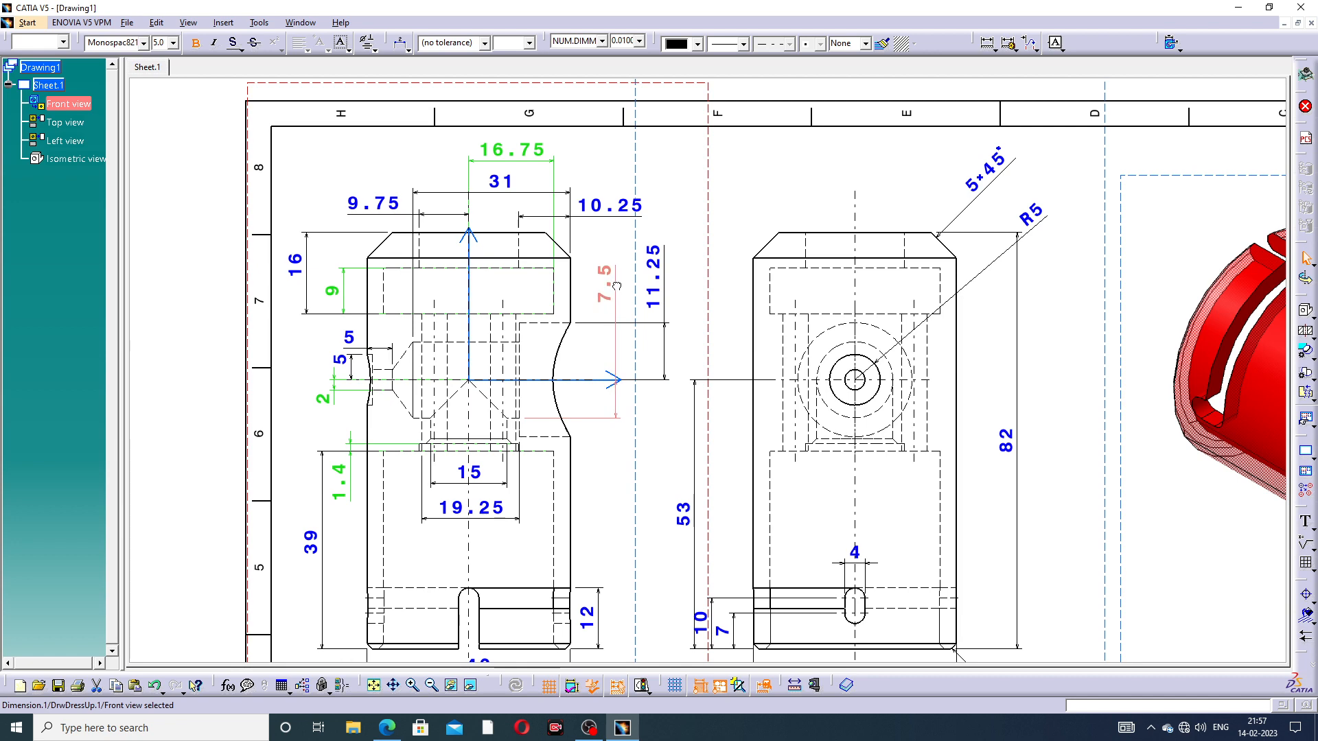
left_click(695, 250)
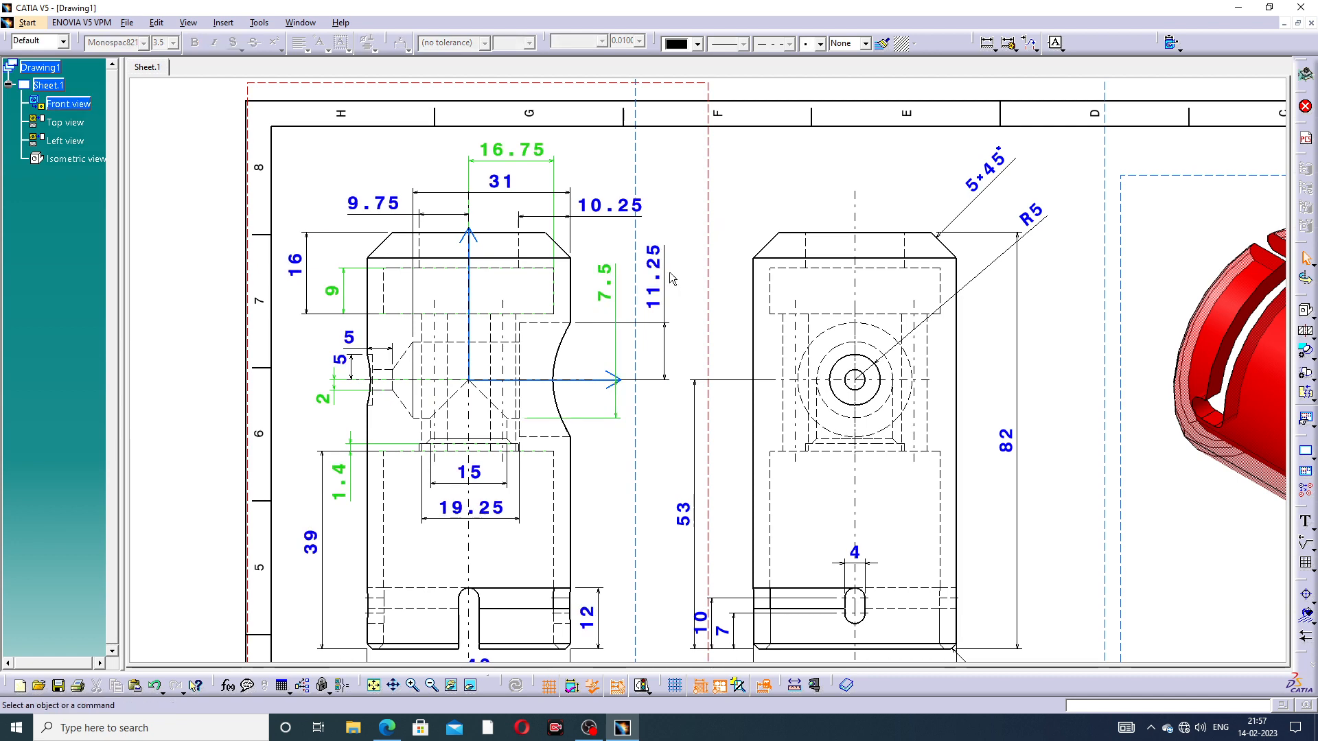
Shift the front view's two bore width dimensions slightly lower
middle_click_drag(719, 237, 833, 203)
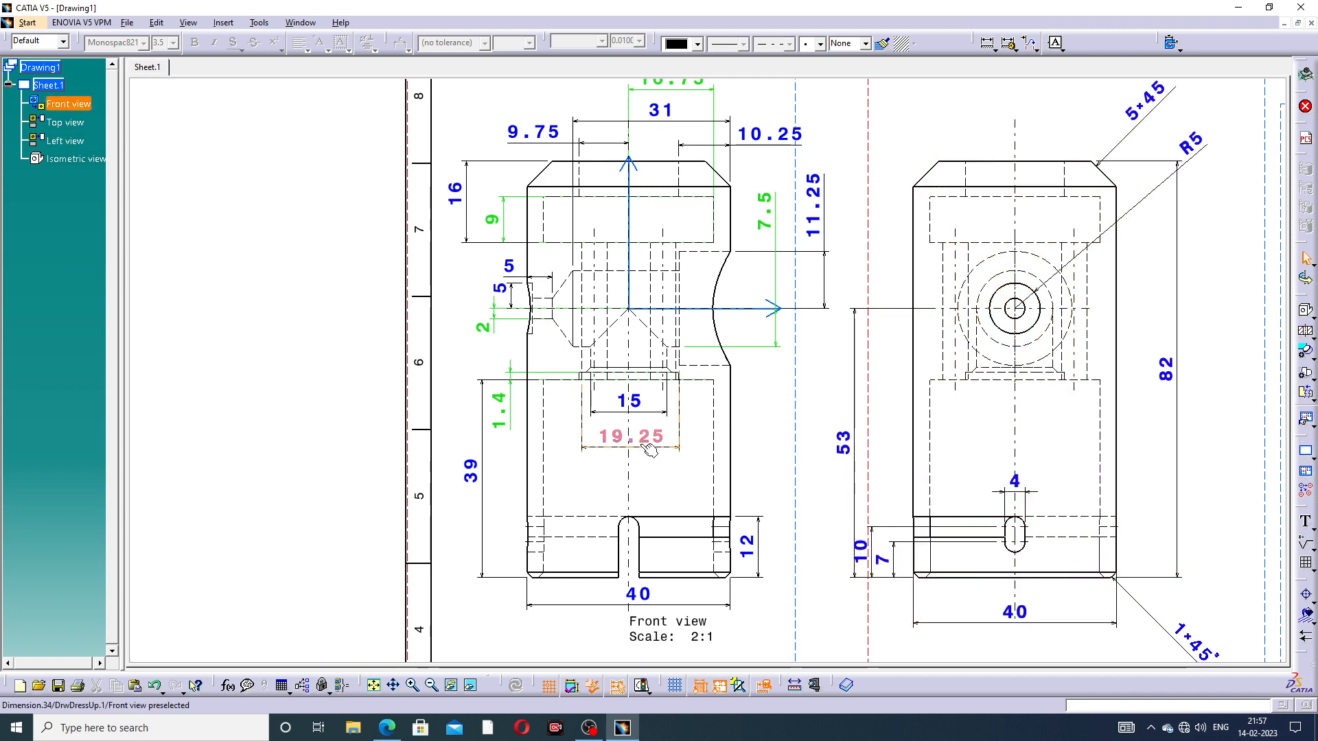
left_click_drag(648, 450, 644, 457)
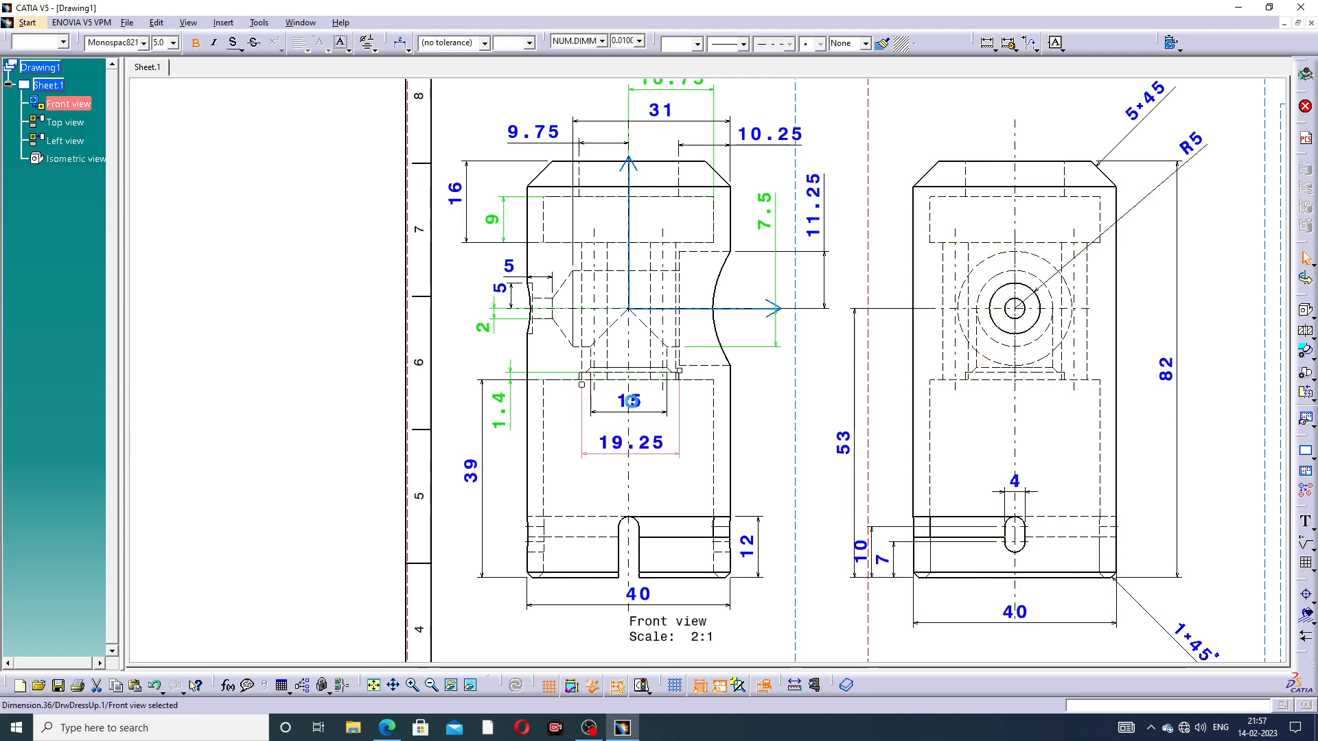
left_click_drag(632, 401, 631, 405)
left_click(306, 365)
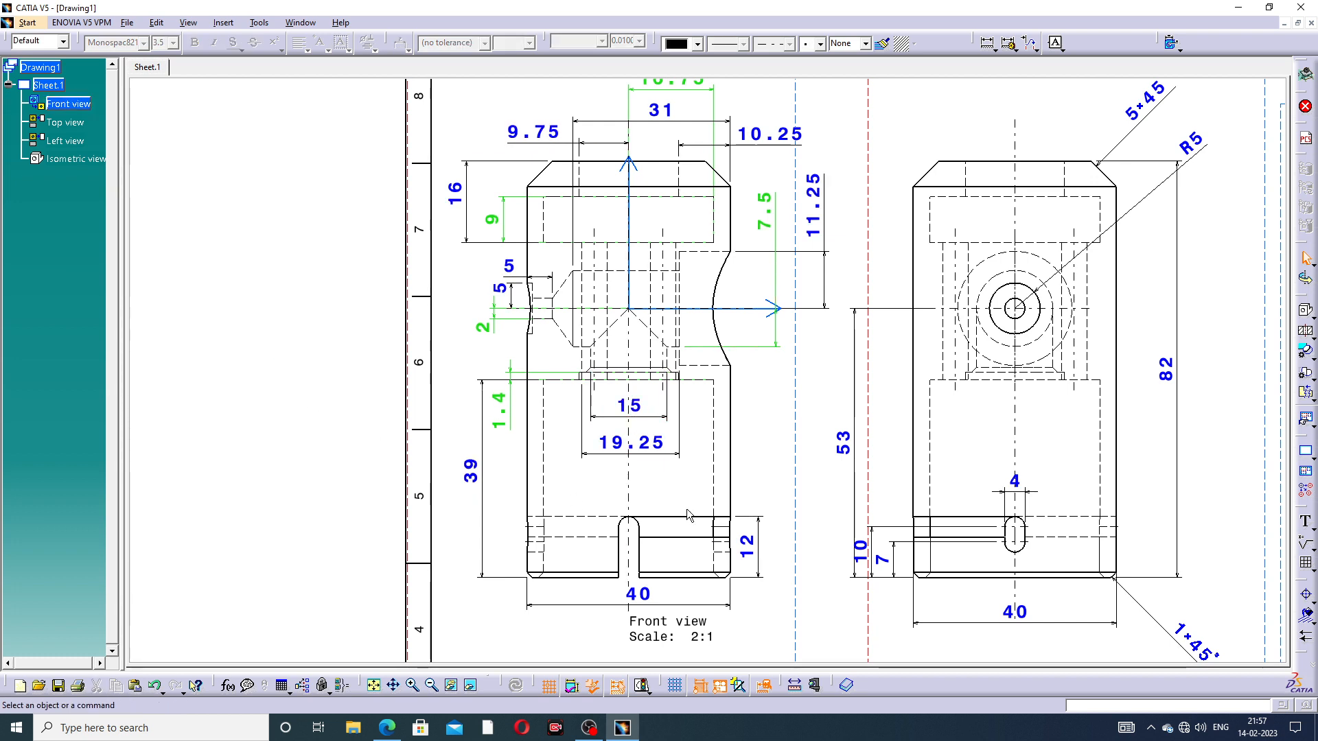
Move the front view's name and scale label down and slightly left, clear below the overall width dimension
middle_click_drag(687, 509, 659, 392)
mouse_move(633, 514)
left_mouse_down()
mouse_move(601, 528)
mouse_move(601, 587)
left_mouse_up()
left_click(322, 427)
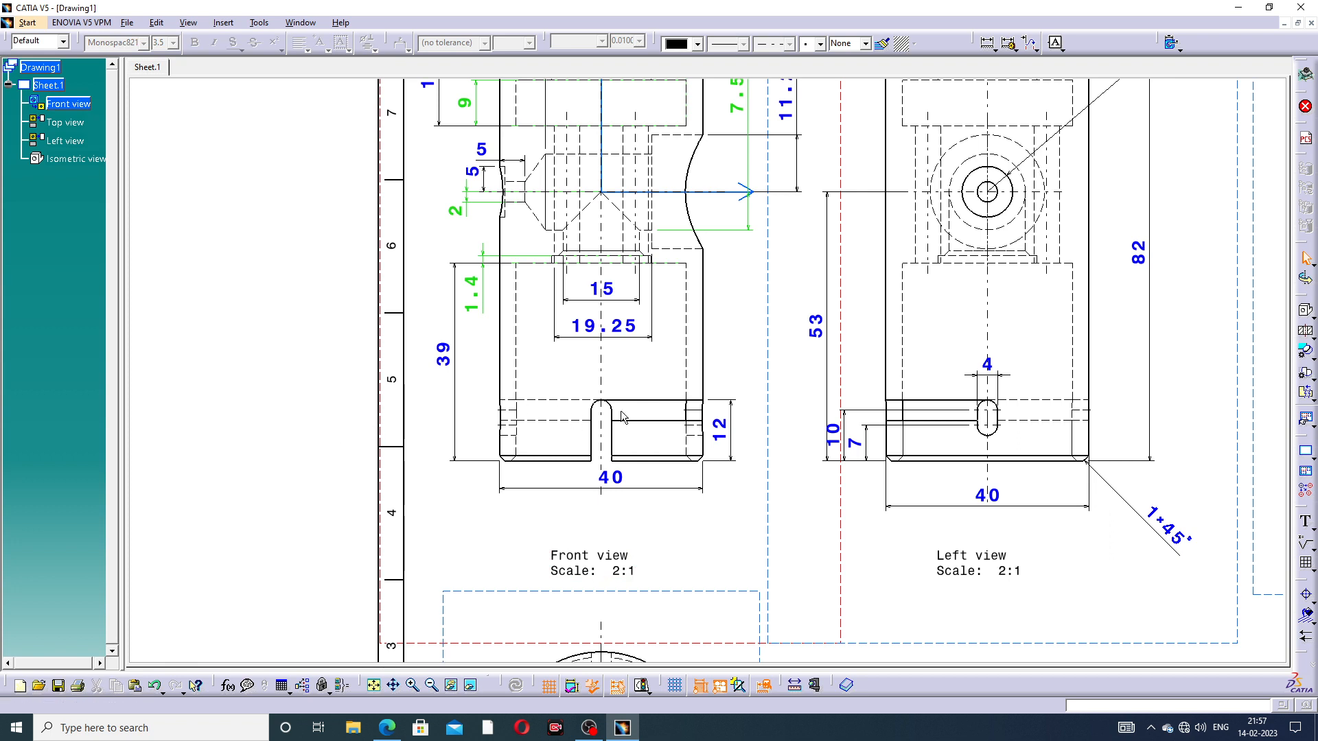
middle_click_drag(631, 376, 596, 200)
left_click(582, 378)
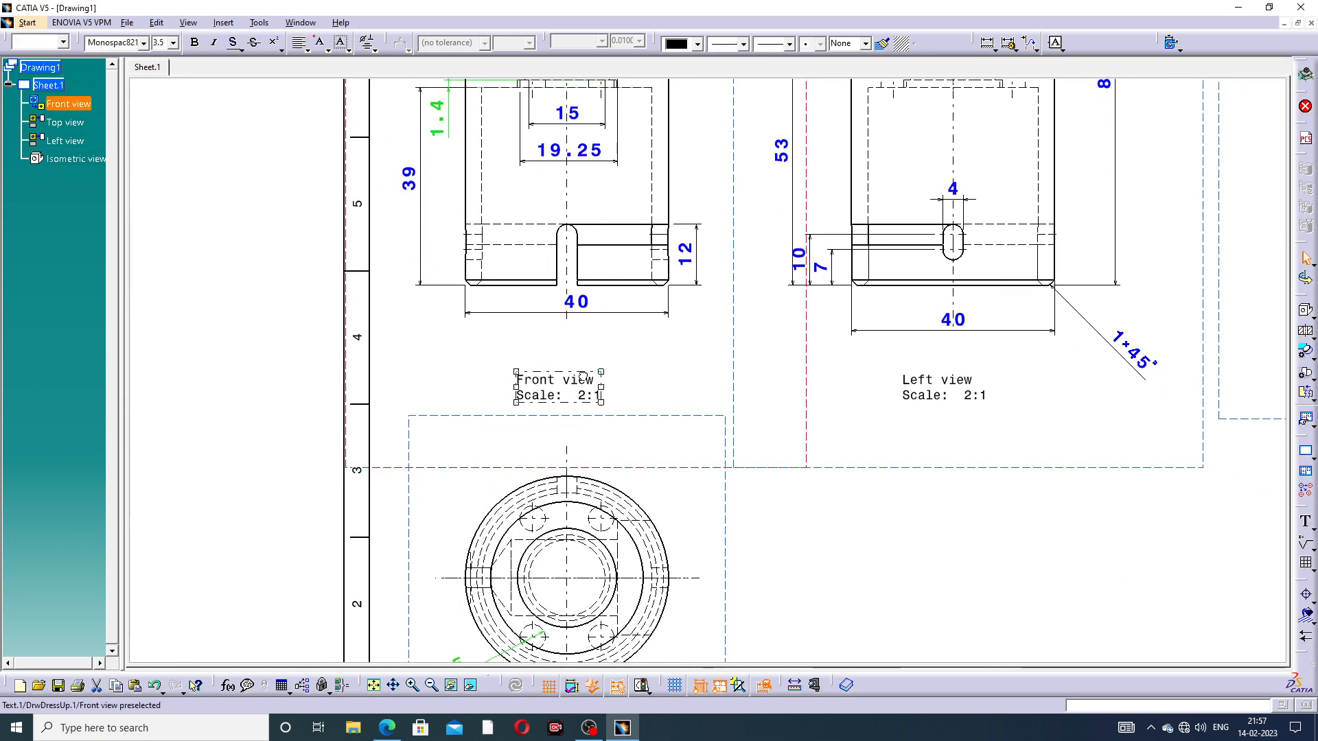
mouse_move(586, 368)
left_mouse_down()
mouse_move(589, 350)
mouse_move(587, 370)
left_mouse_up()
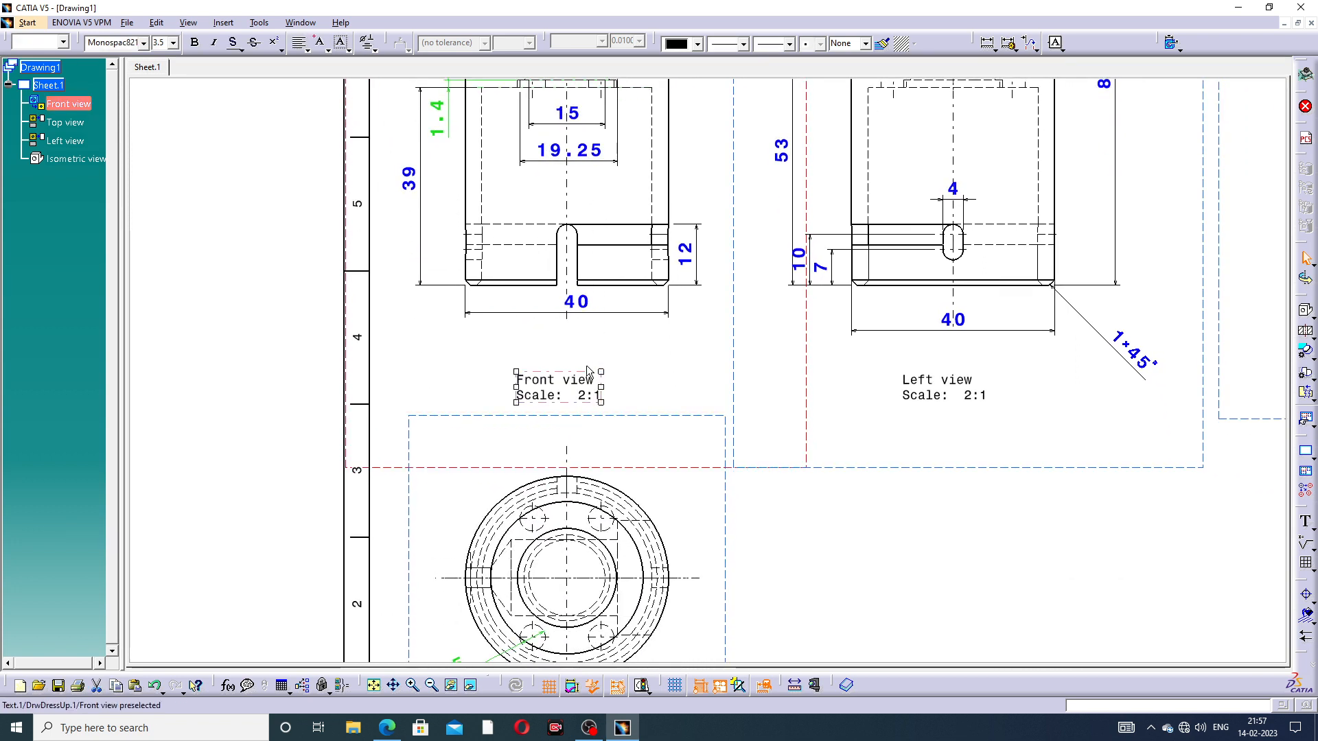
Shift the front view with its aligned left and top views slightly lower on the sheet
left_click(731, 322)
left_click(732, 333)
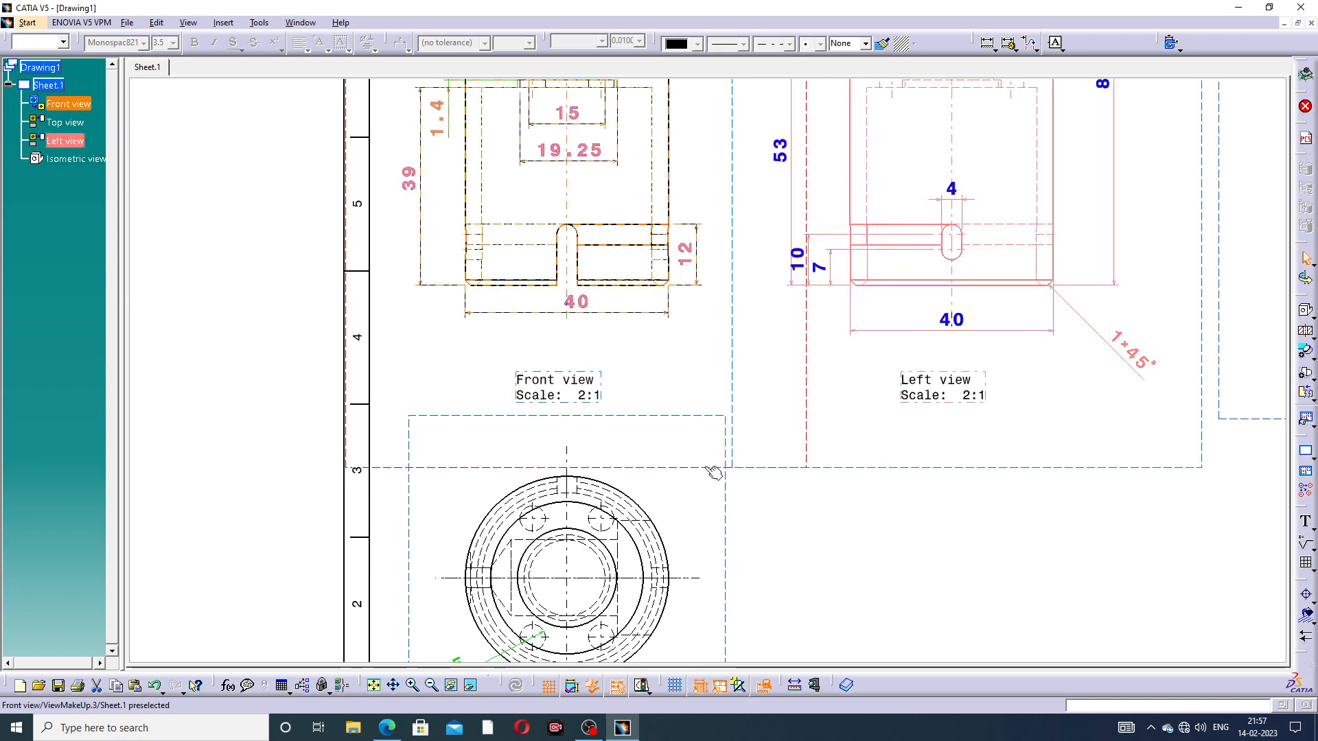
left_click_drag(714, 472, 708, 486)
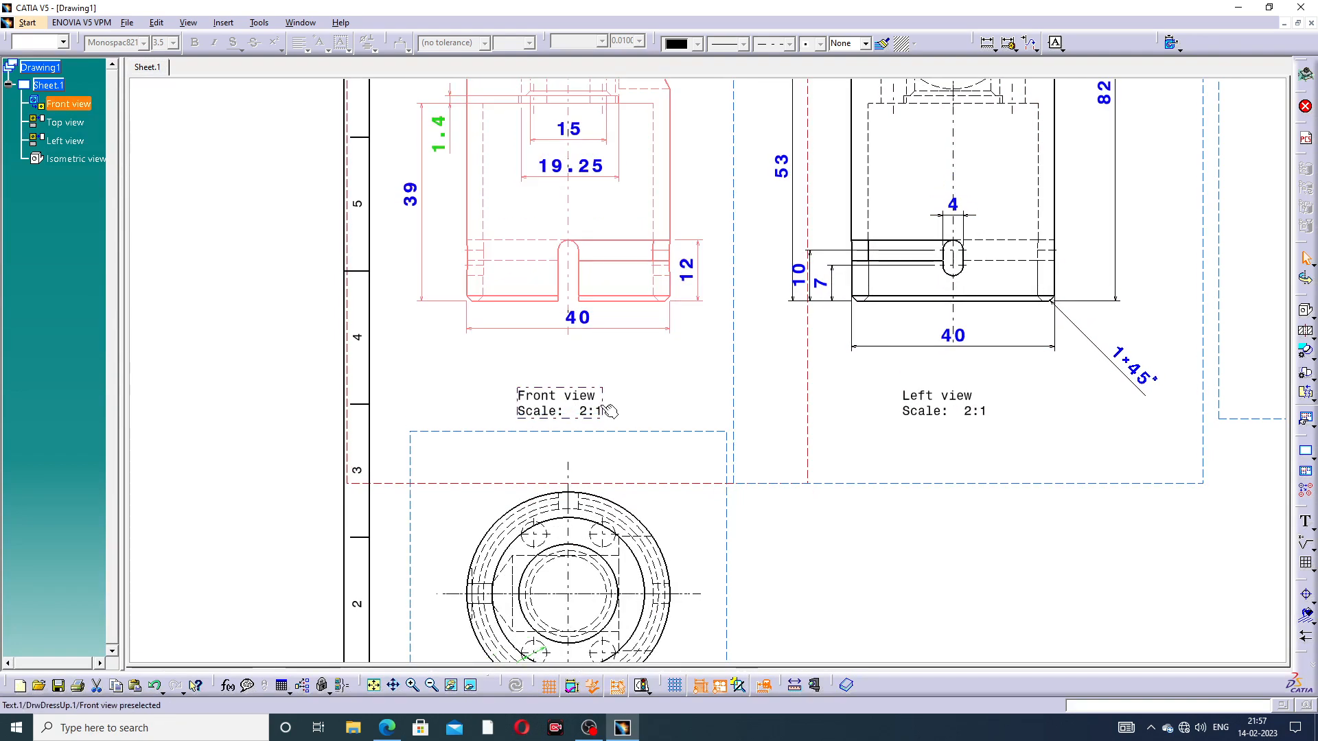
left_click(256, 291)
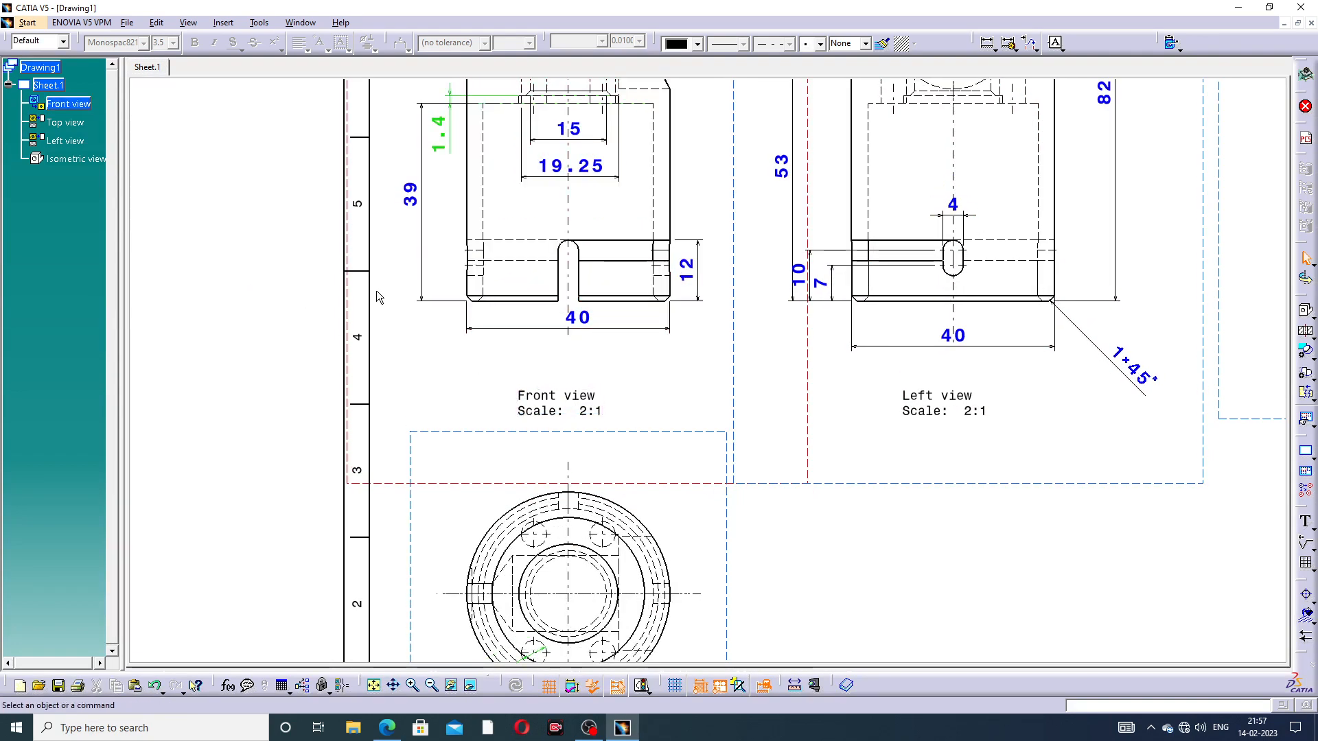
Format the front view's name and scale label as 7 mm bold red text
double_click(556, 398)
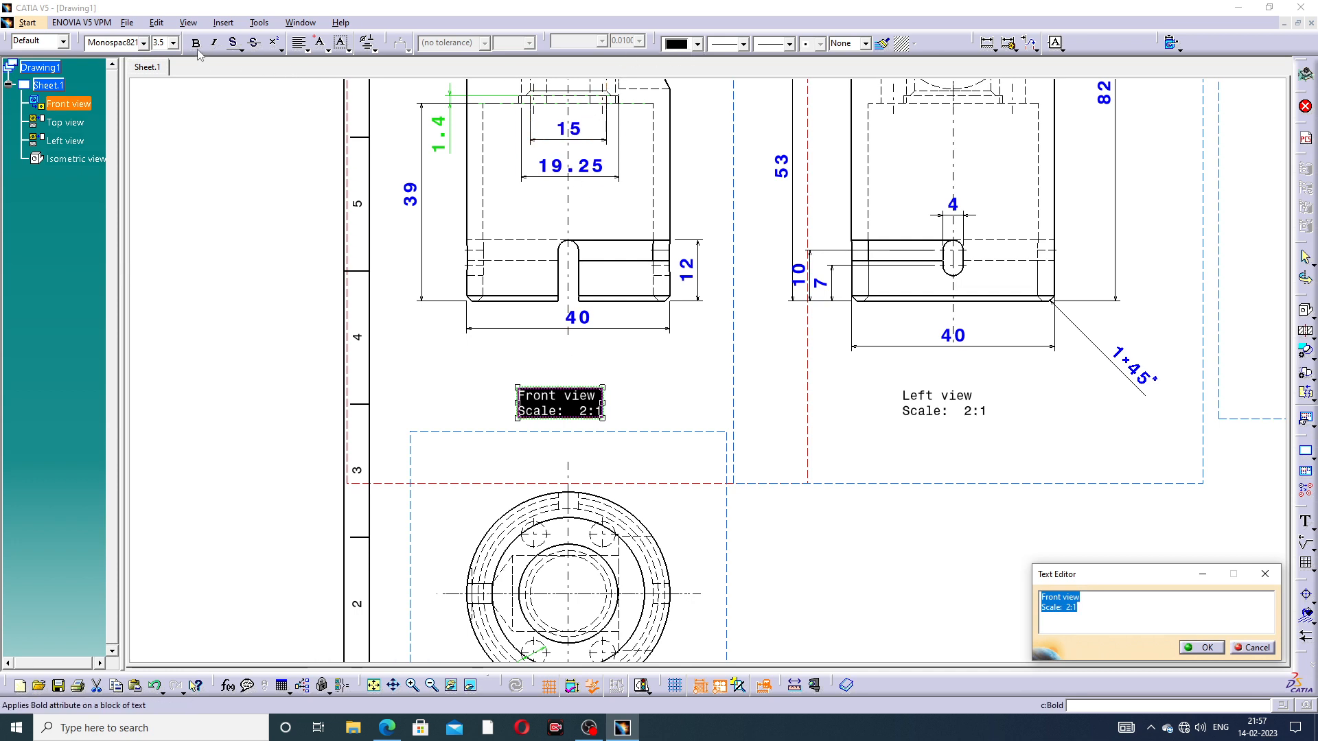
left_click(165, 42)
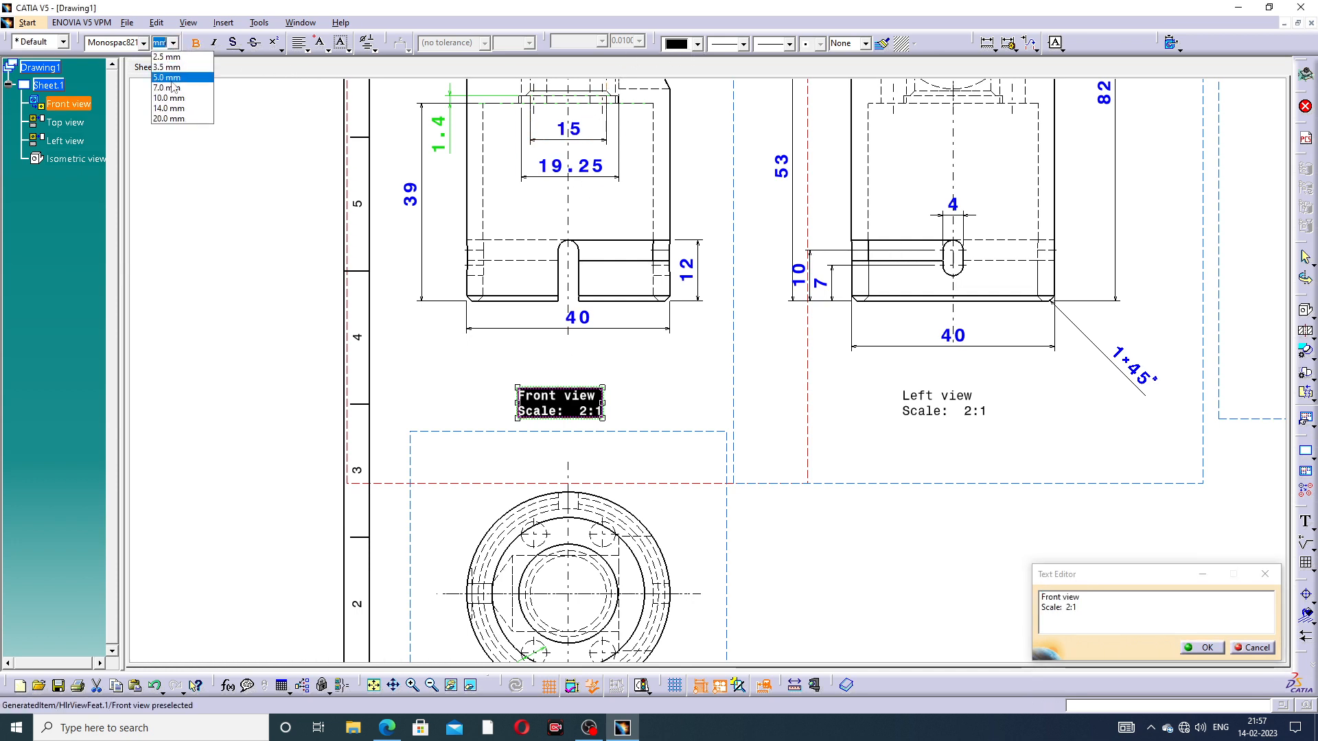
left_click(176, 87)
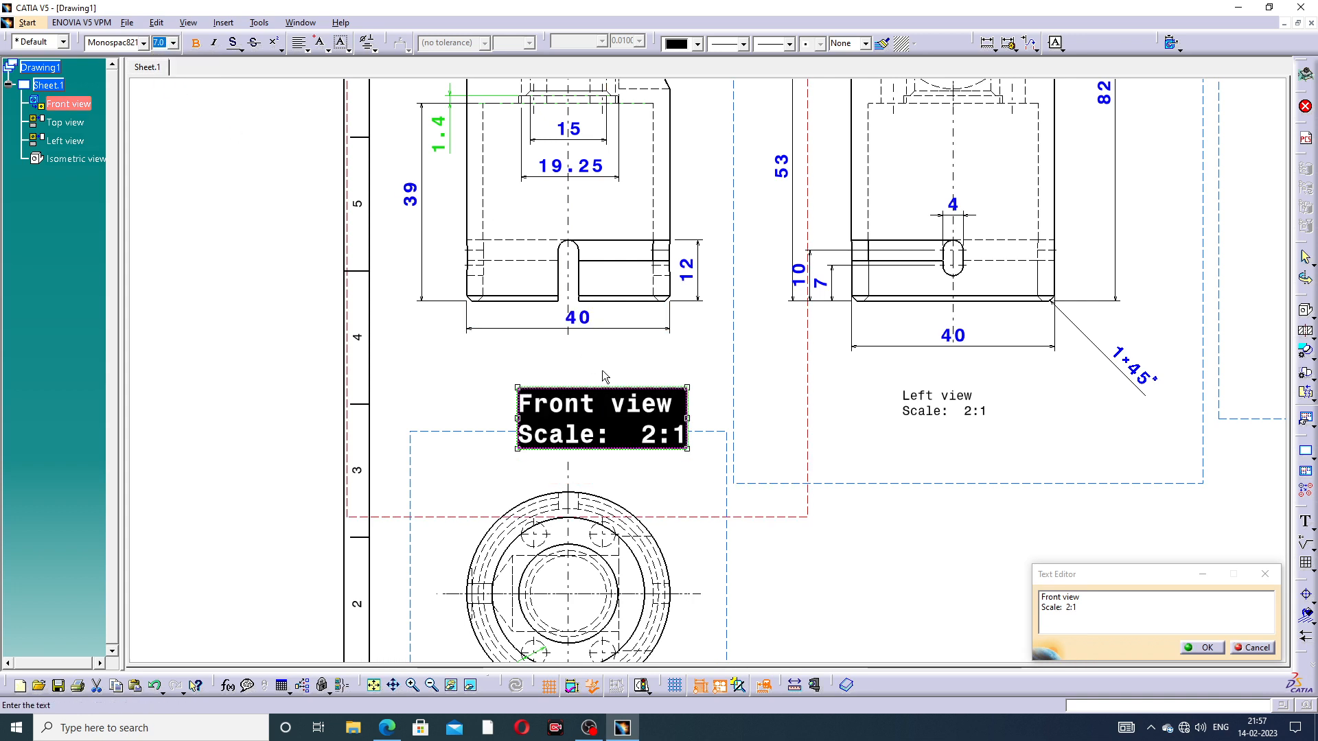
left_click(698, 43)
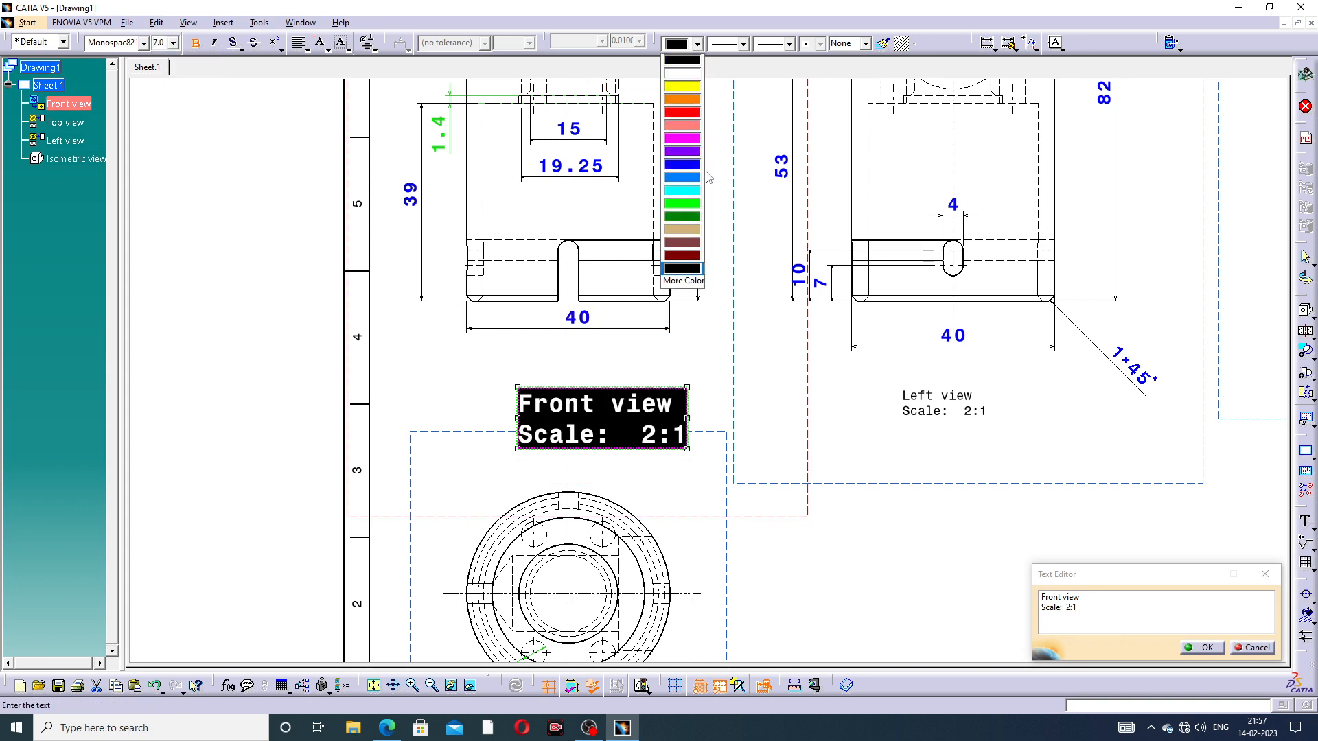
left_click(682, 120)
left_click(286, 323)
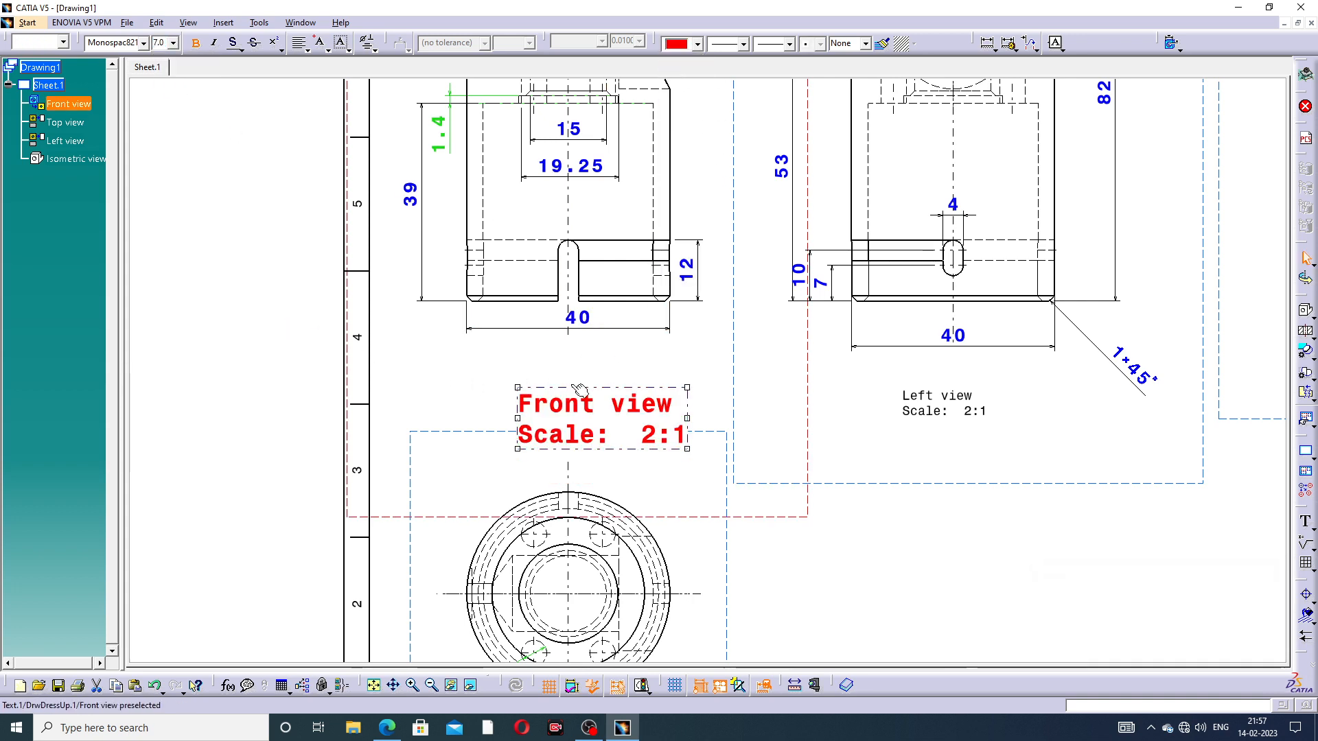
Move the enlarged front view label up, directly beneath the overall width dimension
left_click_drag(564, 413, 565, 362)
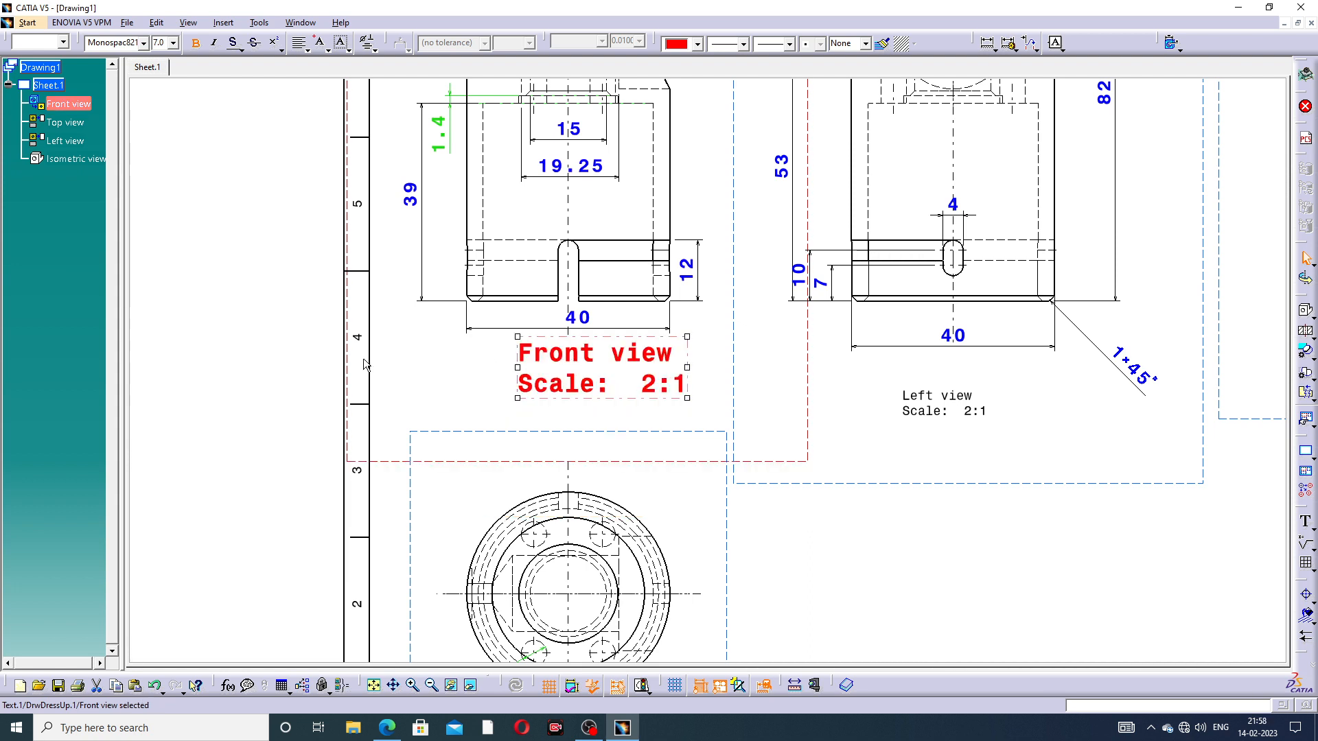
left_click(240, 348)
left_click(604, 403)
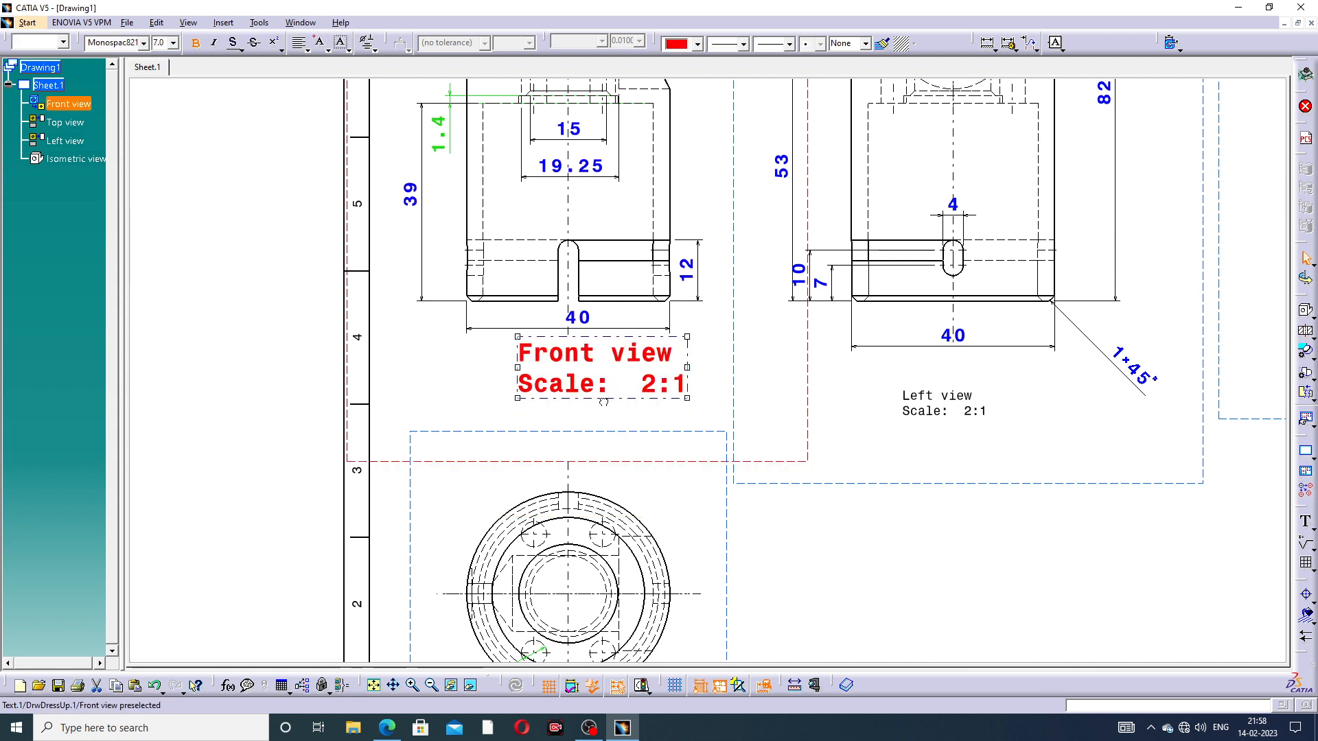
Move the front view's name and scale label down and left, aligned with the part's left edge
left_click_drag(535, 366, 484, 417)
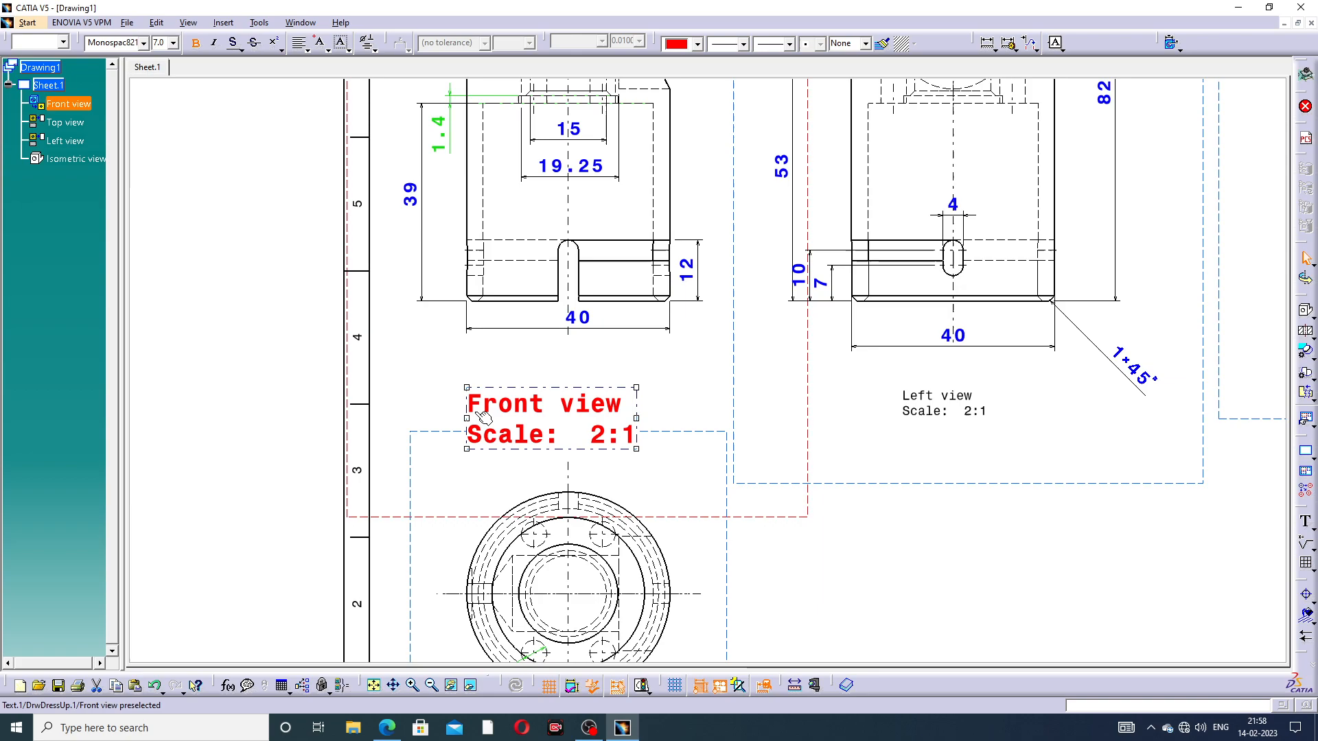
left_click(306, 398)
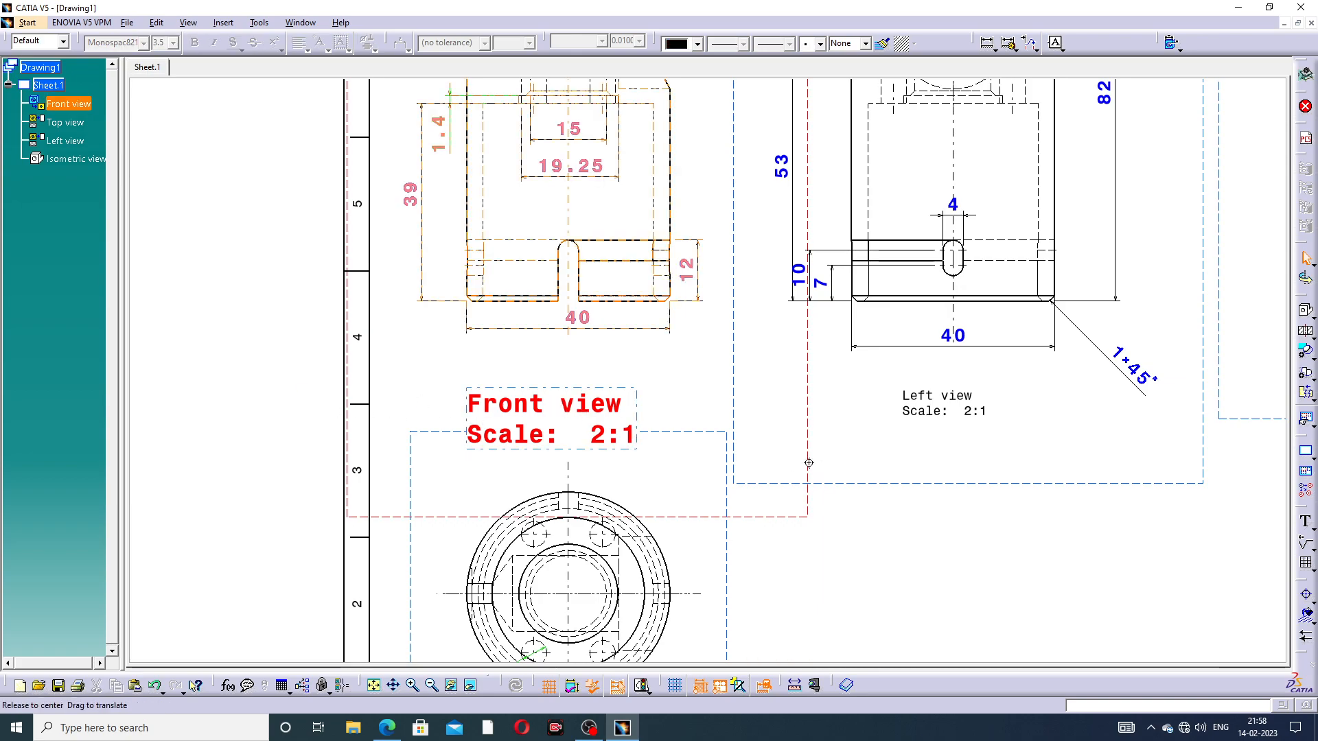
middle_click_drag(808, 464, 848, 549)
middle_click_drag(851, 459, 697, 487)
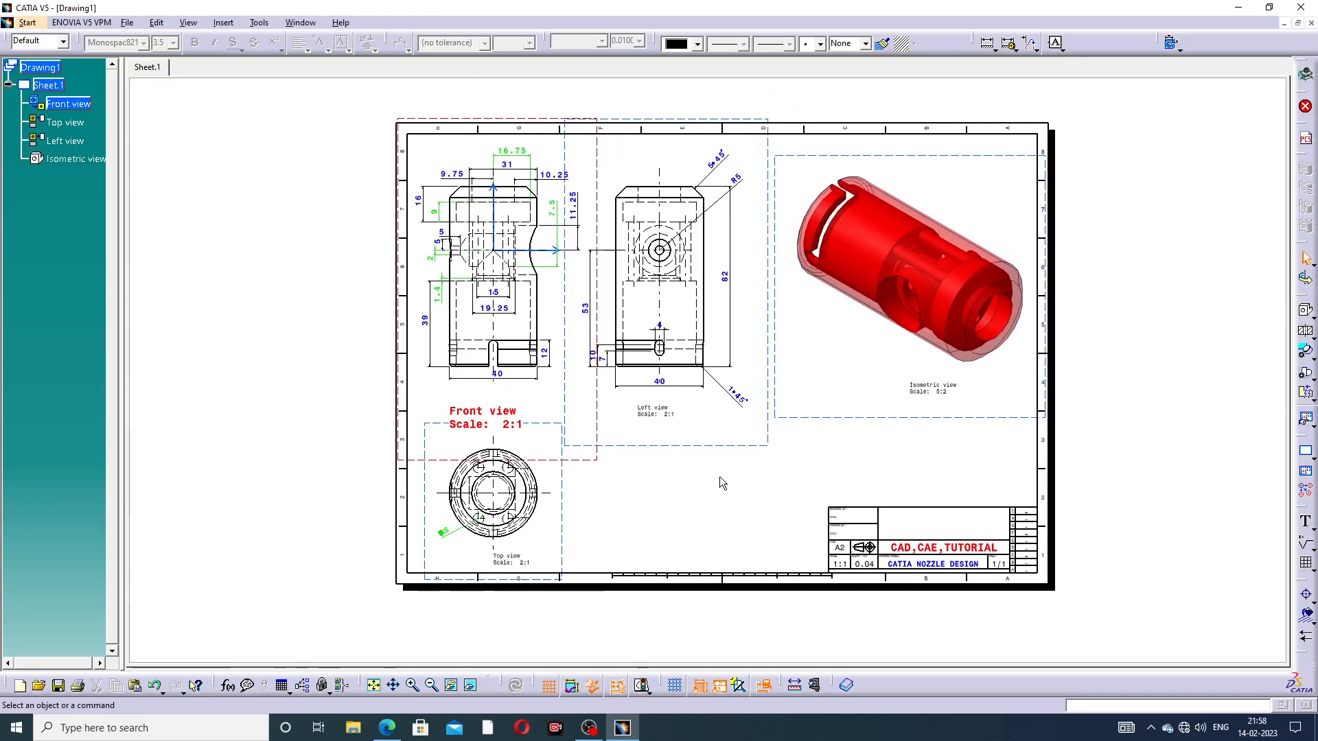
Move the top view label slightly left and the front view label up, directly beneath the overall width dimension
left_click_drag(526, 566, 506, 570)
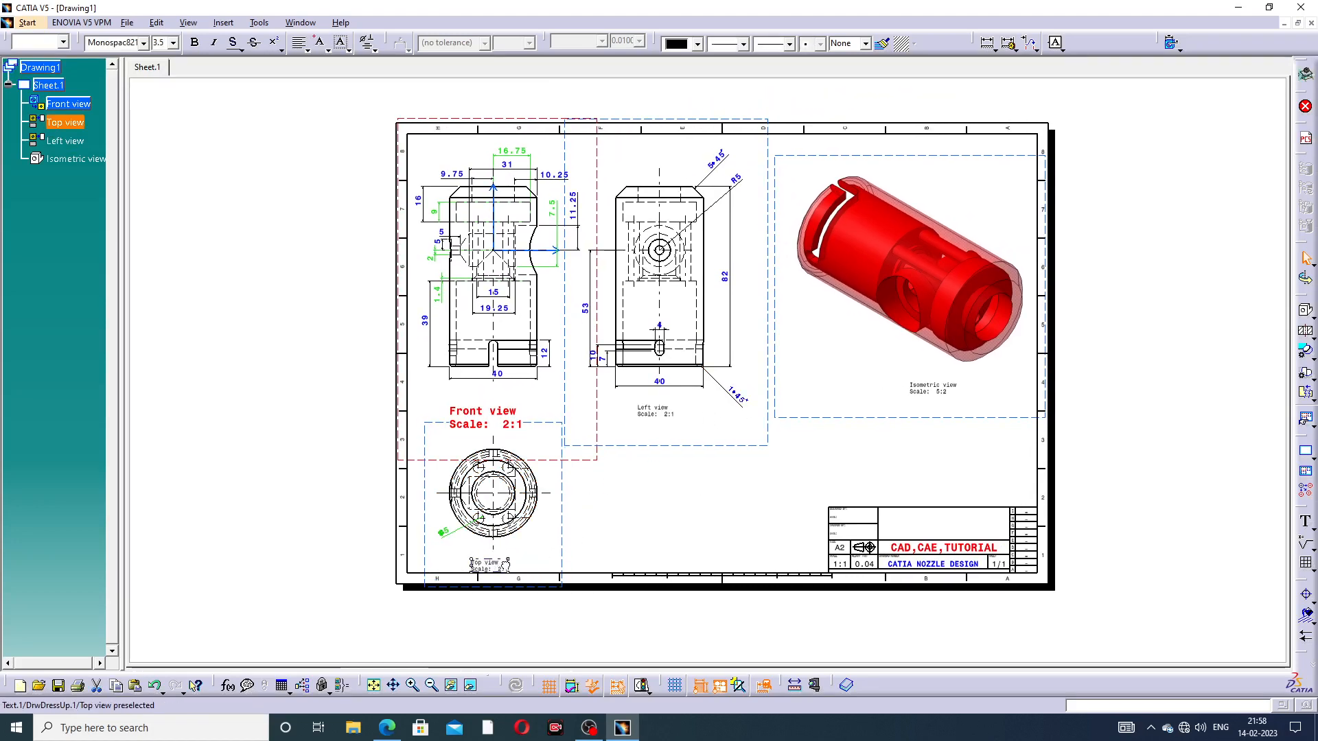
left_click(666, 520)
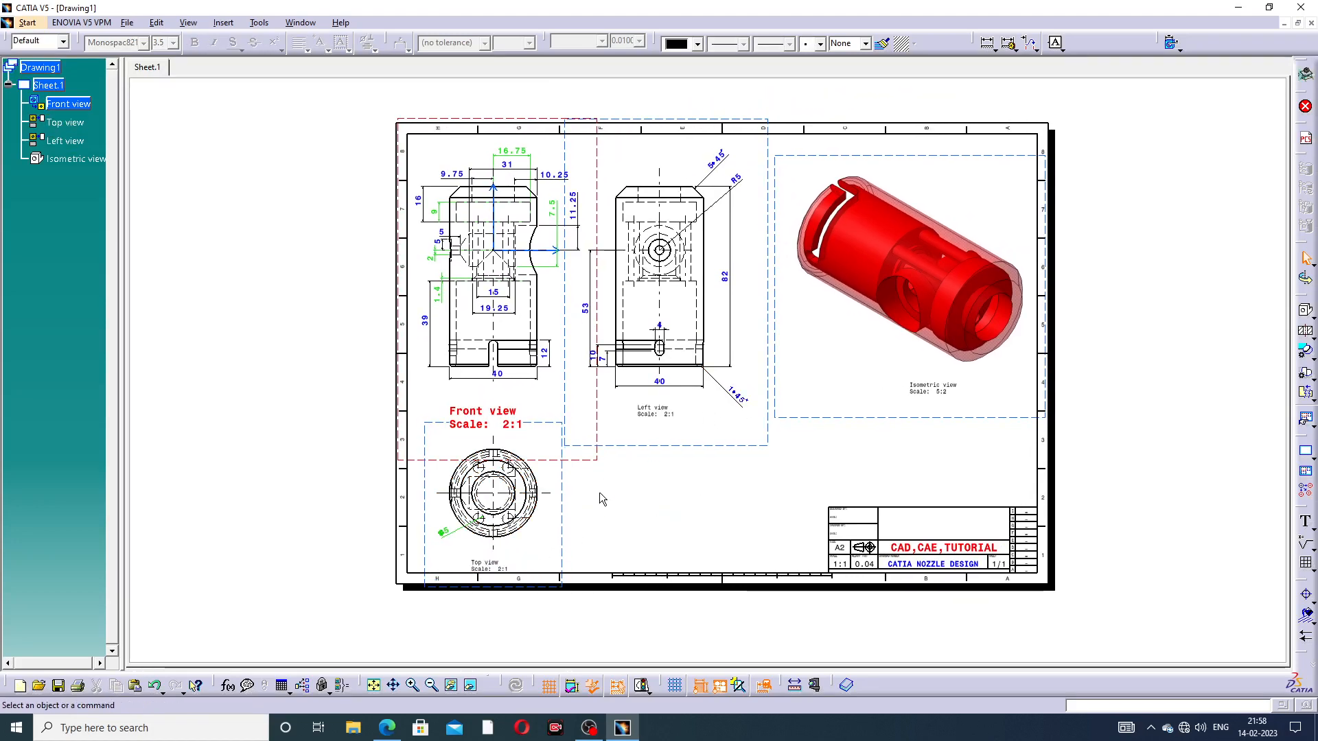
left_click_drag(498, 416, 507, 395)
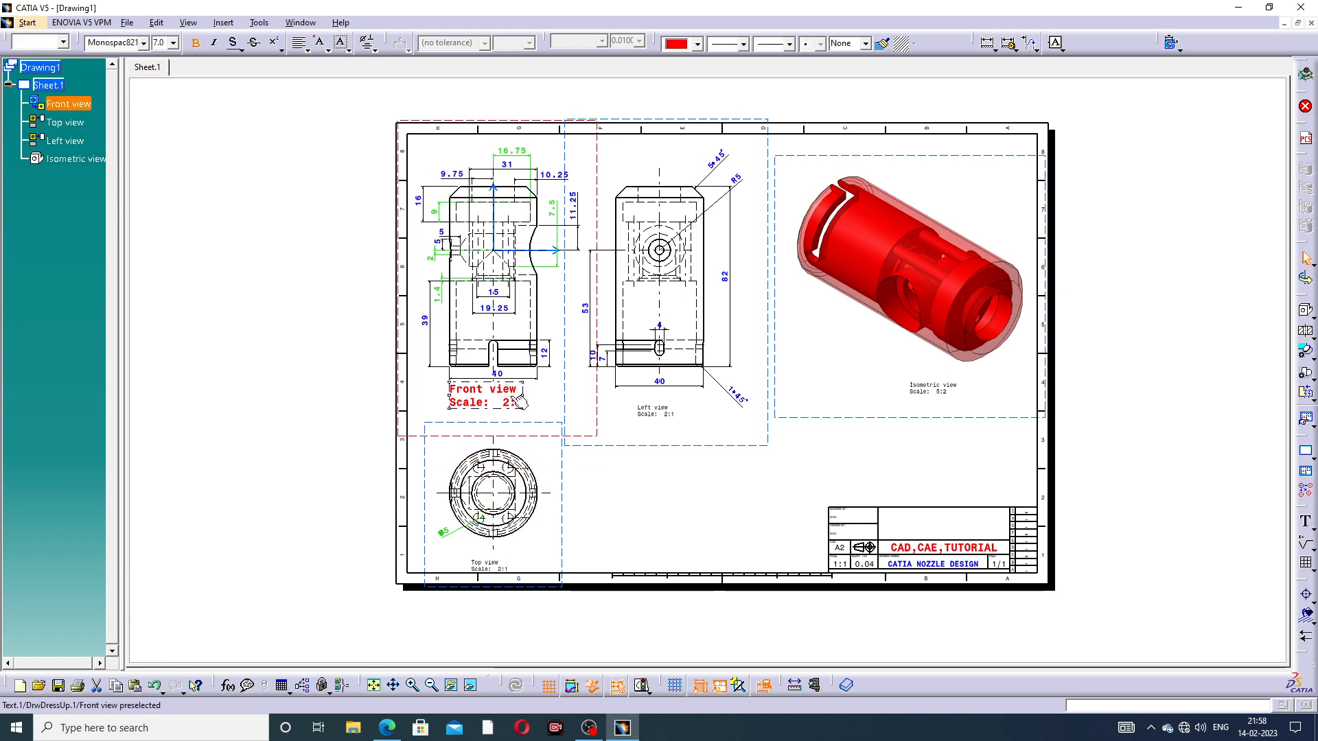
left_click(625, 431)
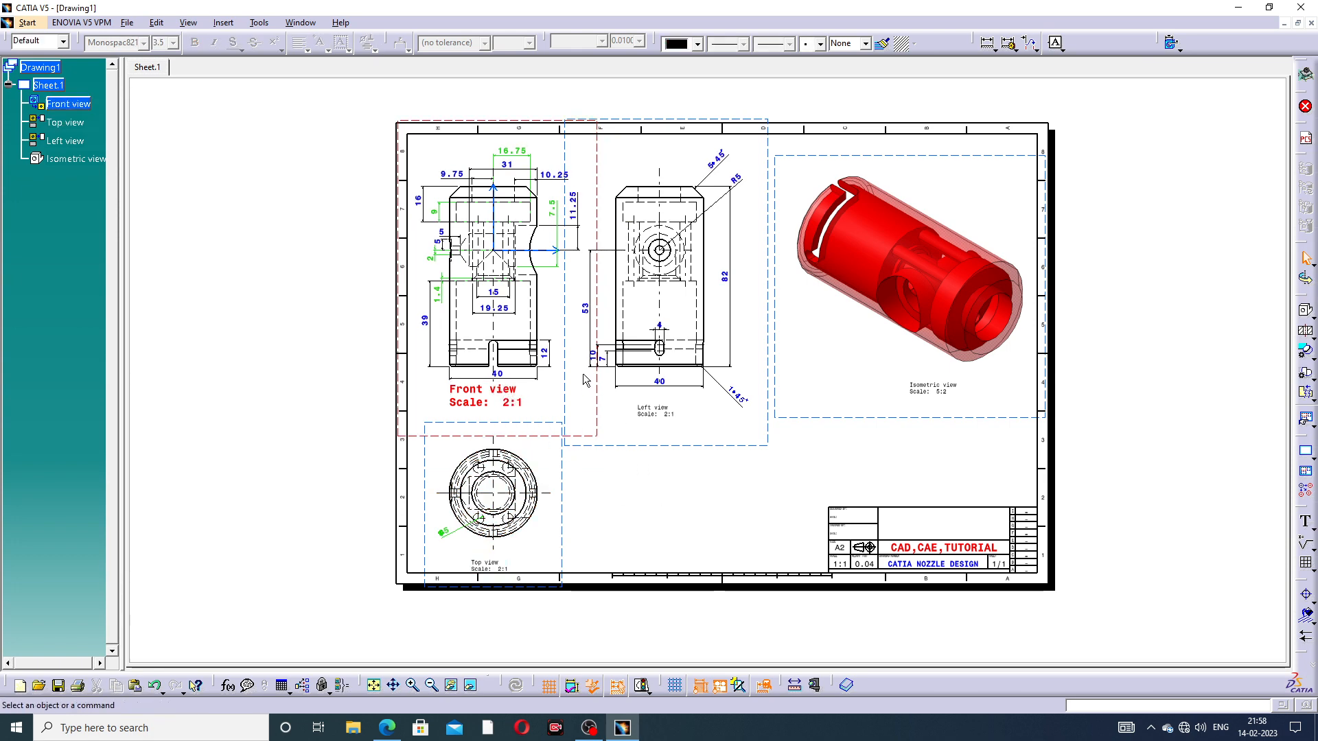
Copy the front view label's bold red text format onto the left view's name and scale label
middle_click_drag(583, 374, 583, 353, "ctrl")
scroll(553, 353, "up", 1)
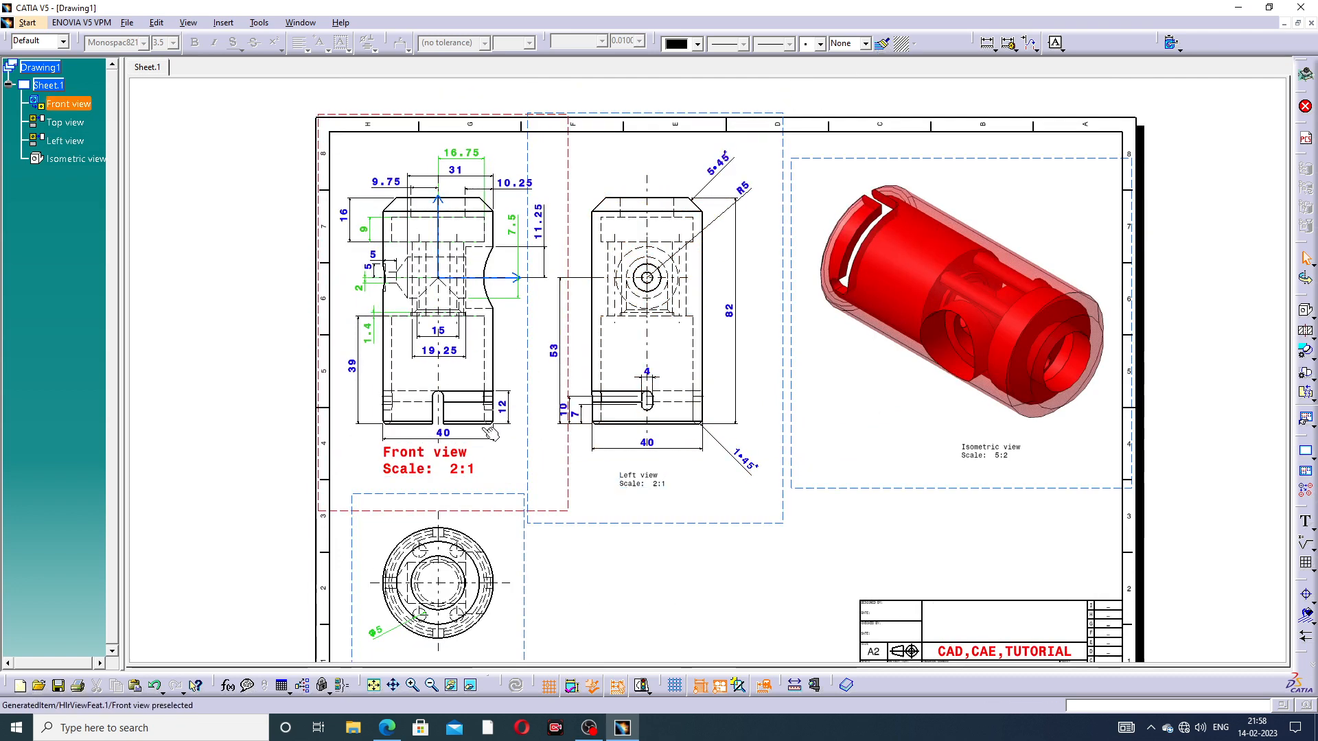
left_click(467, 466)
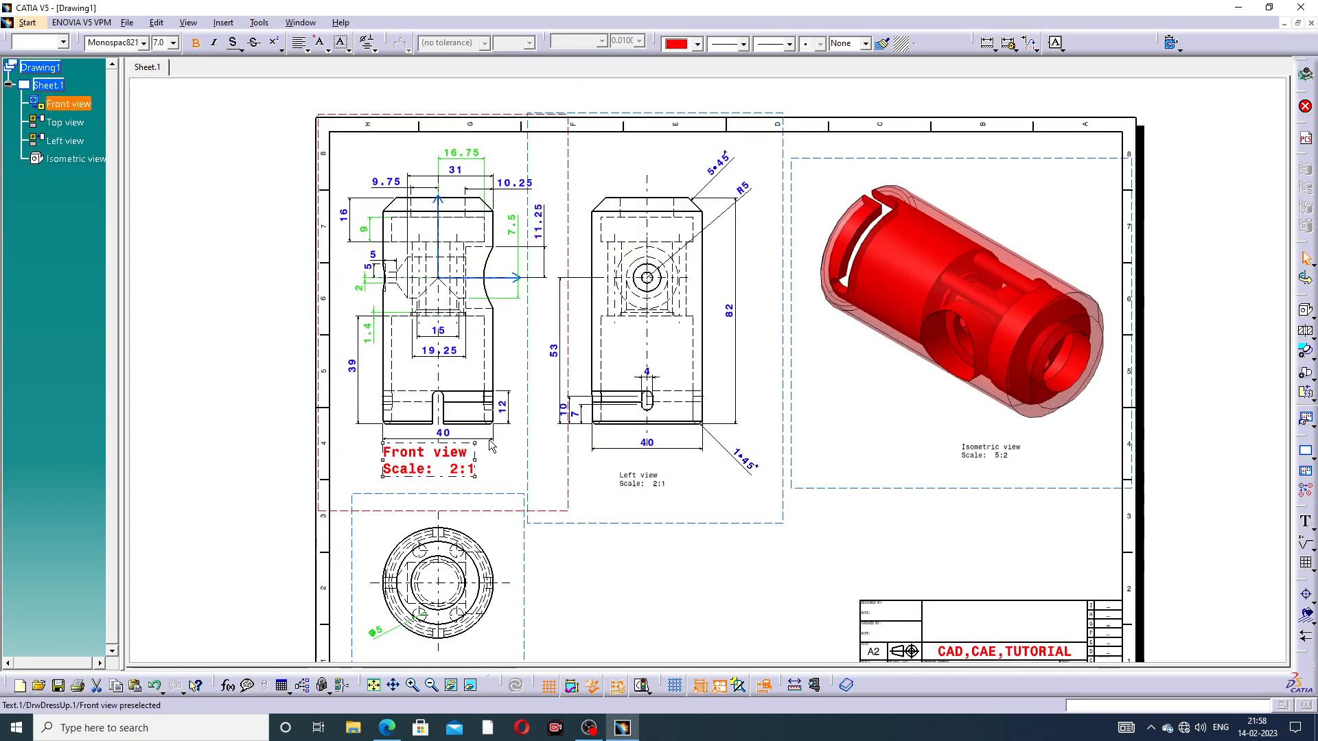
left_click(884, 45)
left_click(637, 478)
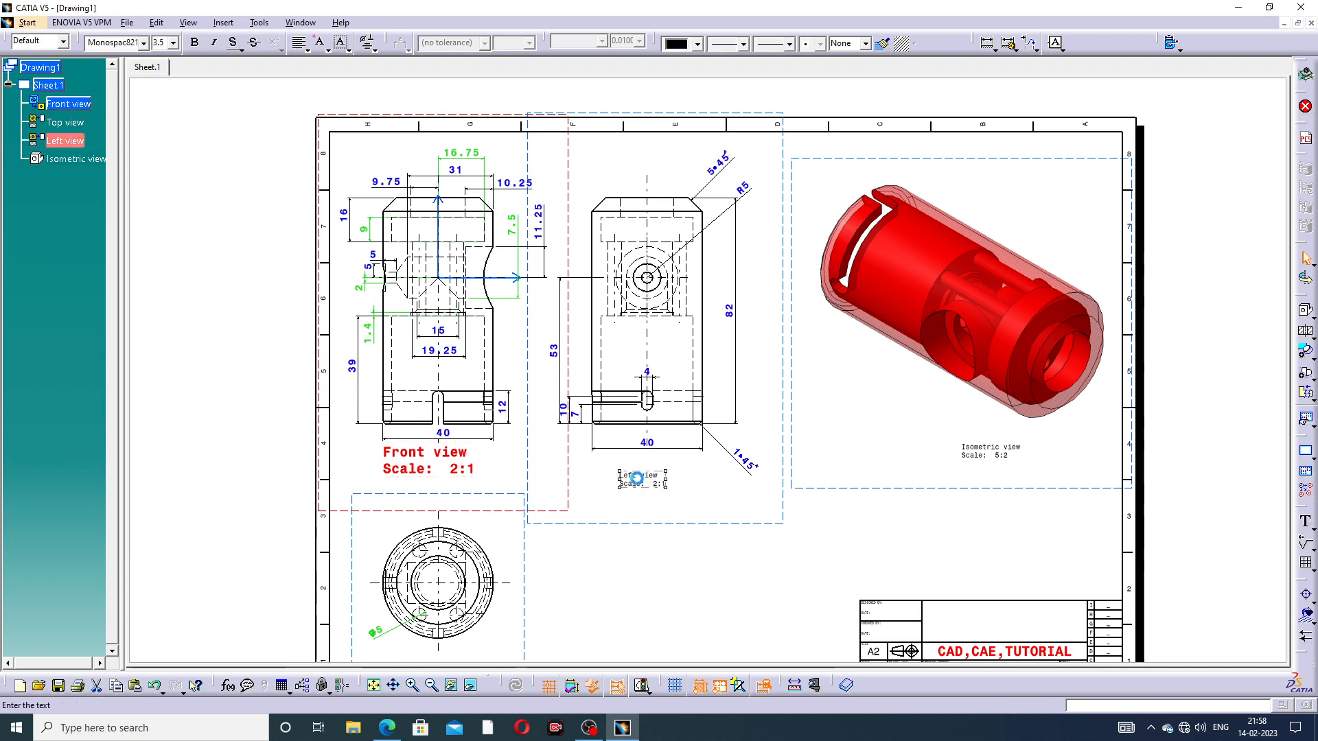
left_click(883, 43)
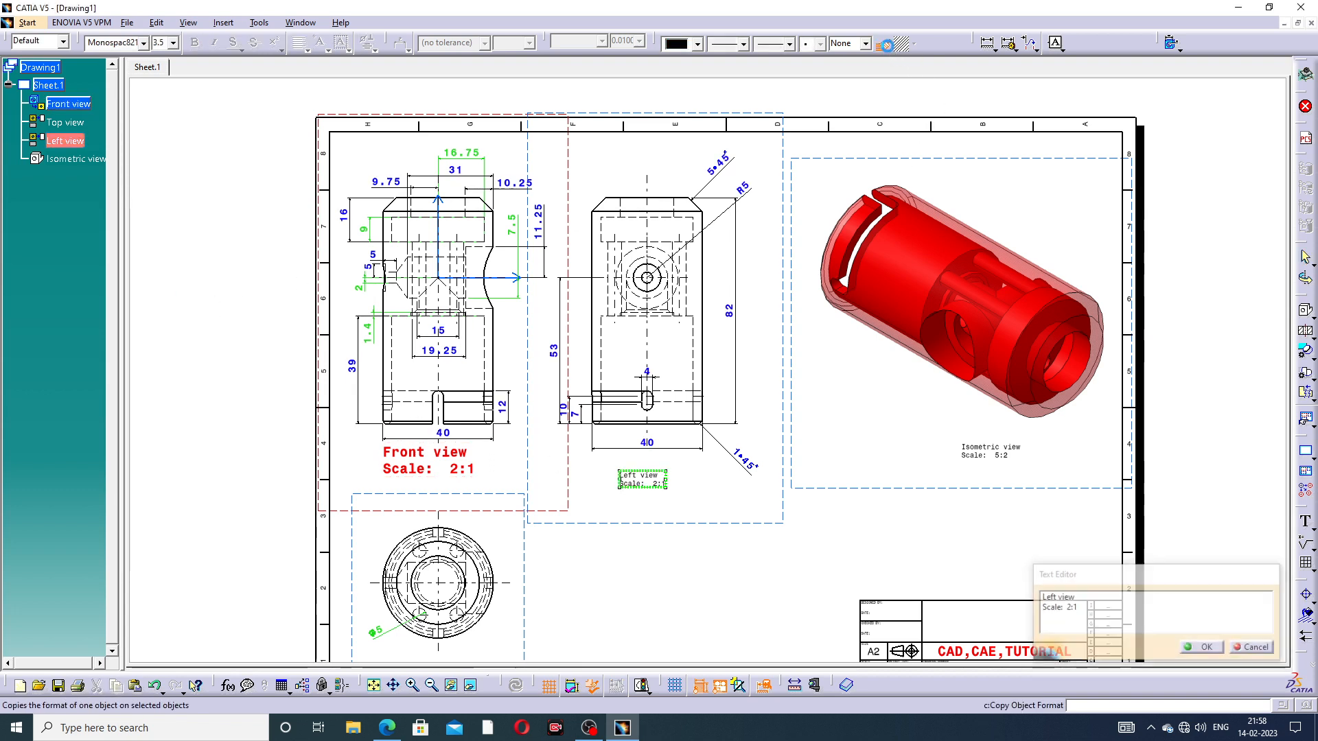
left_click(455, 470)
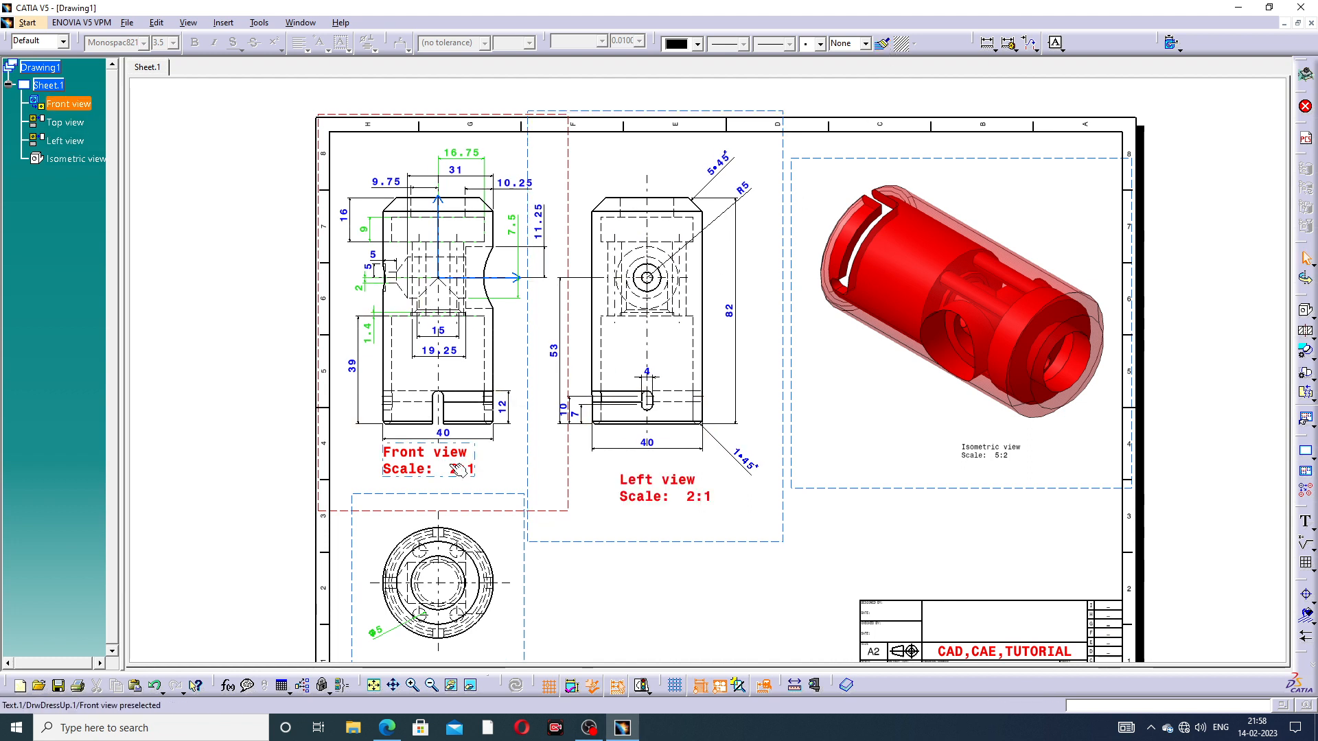
Copy the front view label's bold red text format onto the top view's name and scale label
middle_click_drag(663, 576, 664, 465)
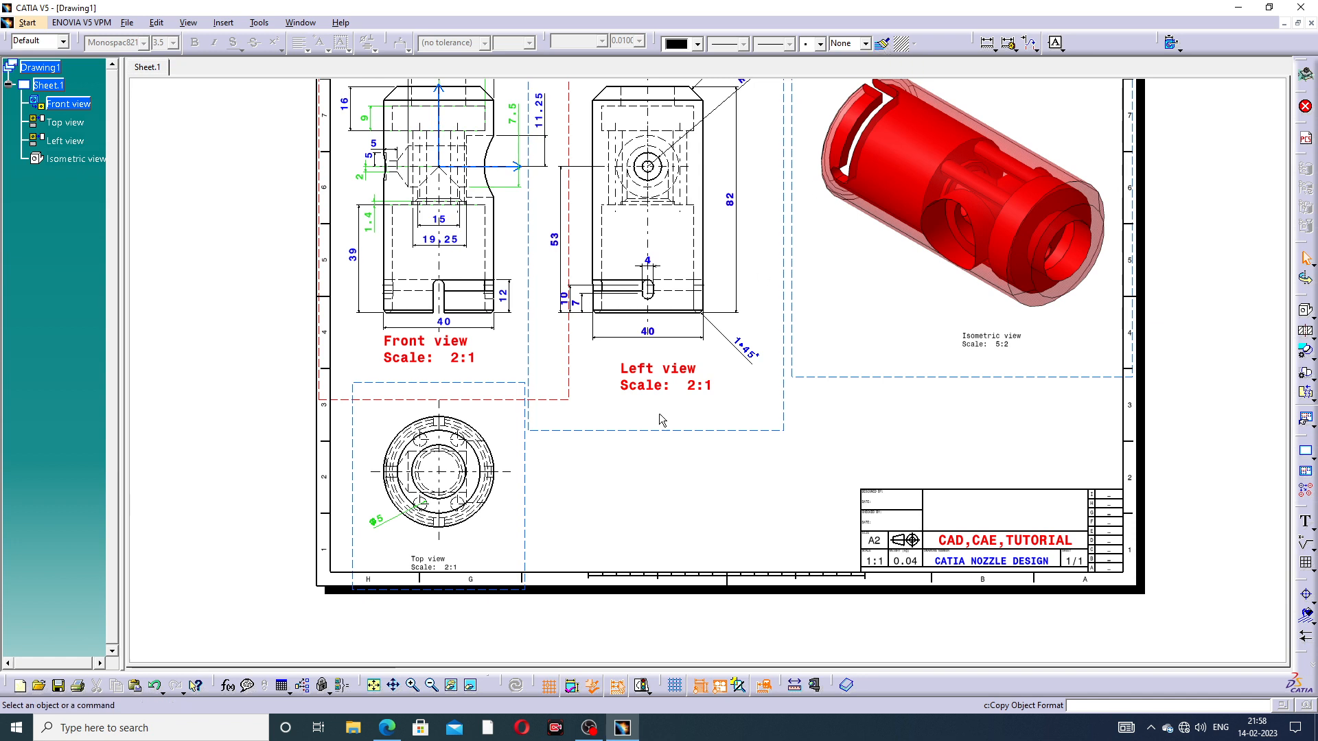
double_click(437, 568)
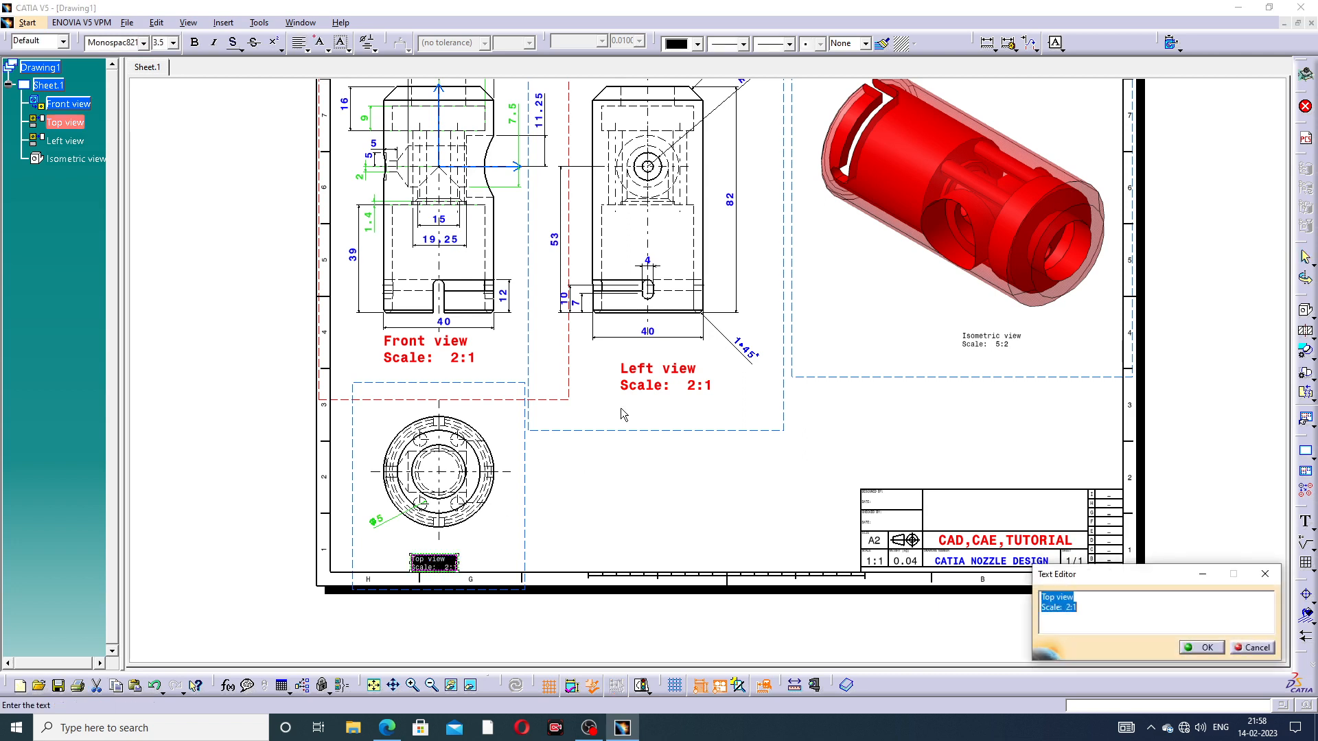
left_click(883, 46)
left_click(478, 356)
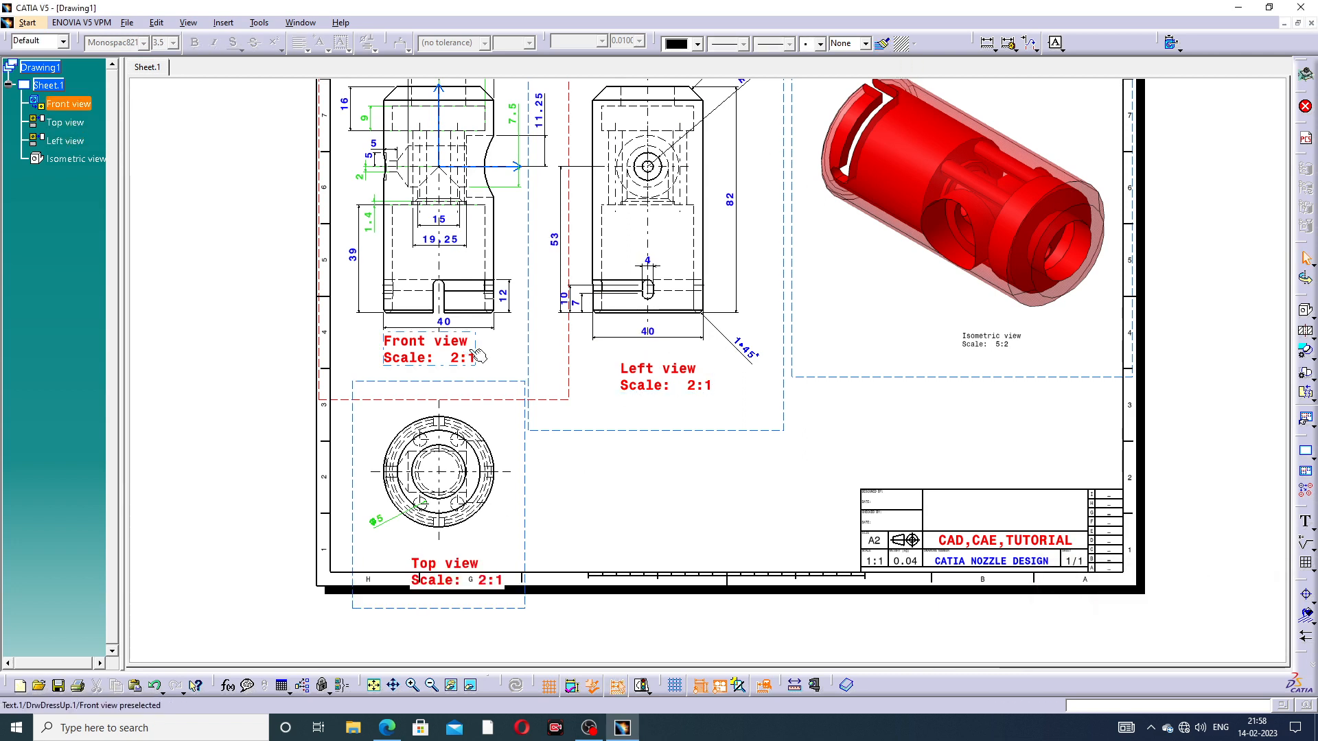
Move the top view label up and left, directly beneath the circular view, and shift the top view slightly up
left_click_drag(491, 561, 463, 536)
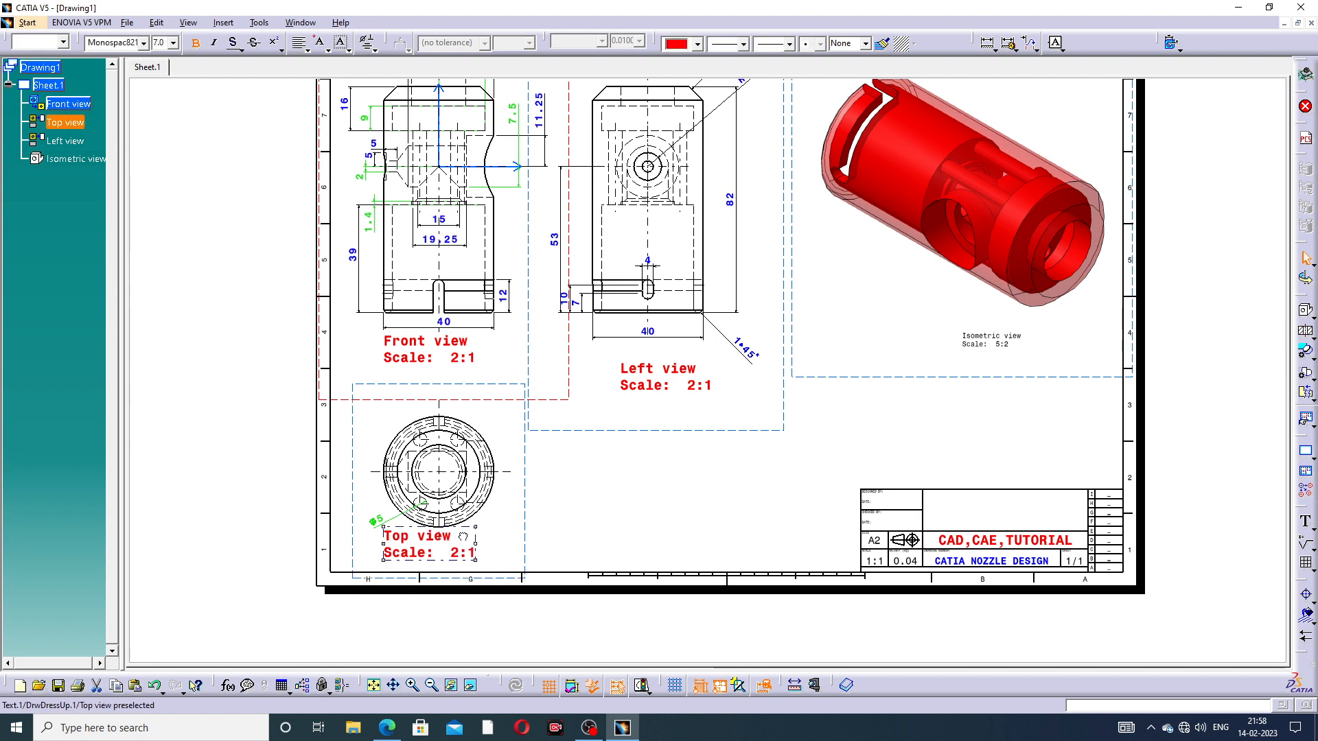
left_click(525, 443)
left_click_drag(526, 443, 526, 430)
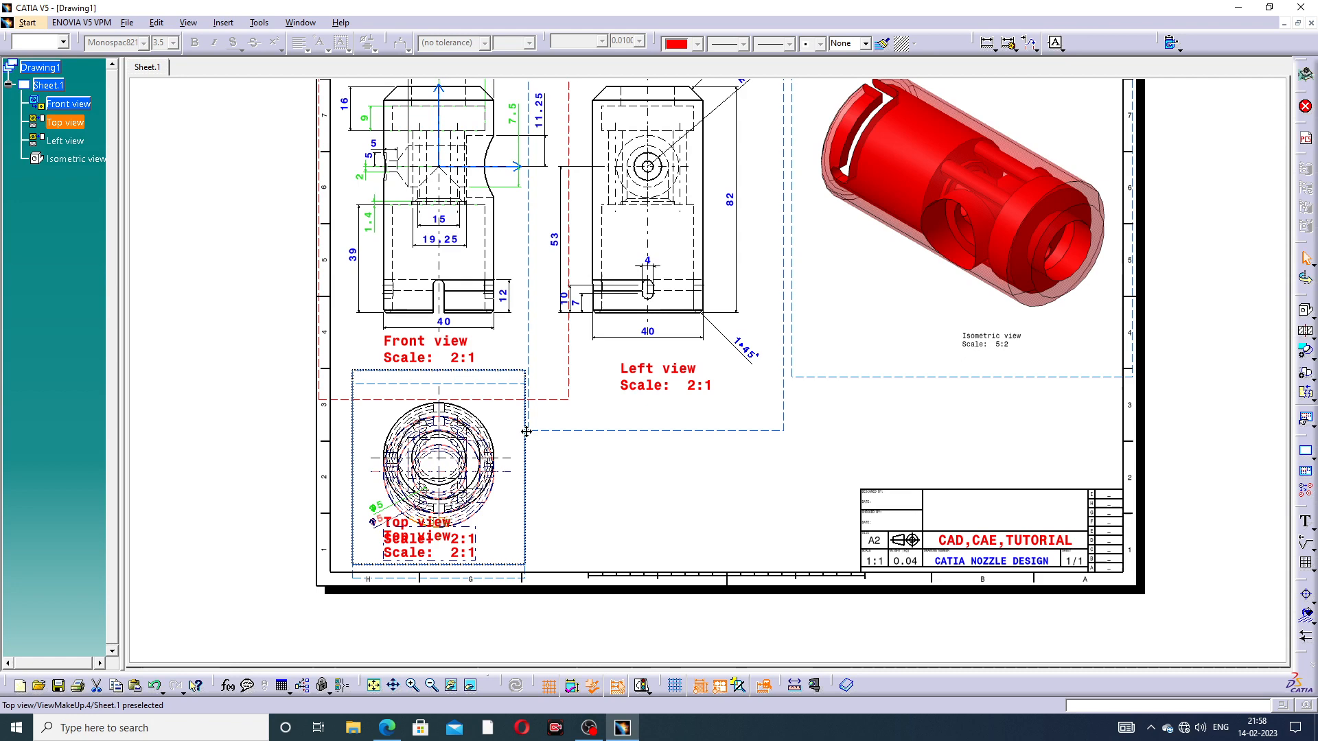
left_click(578, 470)
Try to reposition the top view label beneath the circular view
mouse_move(480, 548)
left_mouse_down()
mouse_move(491, 553)
mouse_move(459, 583)
mouse_move(459, 560)
mouse_move(486, 584)
mouse_move(489, 560)
mouse_move(461, 560)
left_mouse_up()
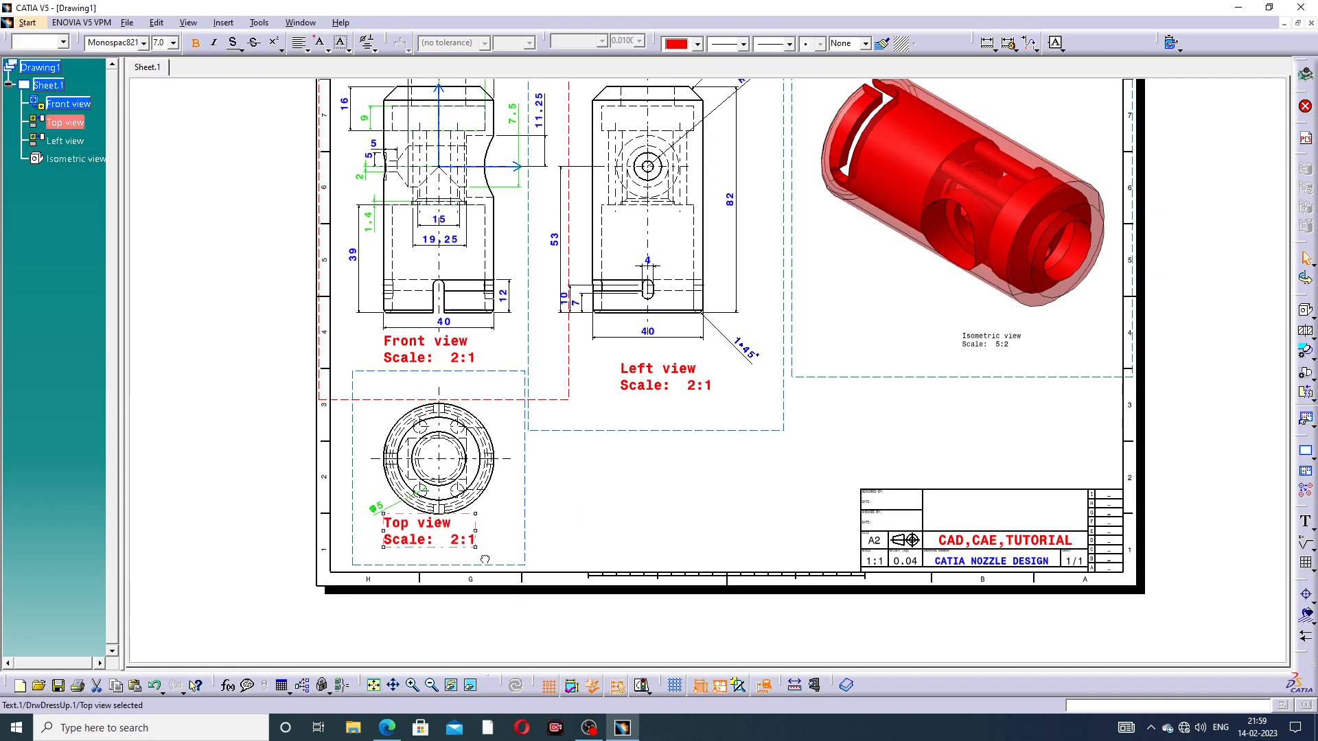
left_click_drag(487, 563, 461, 557)
left_click(596, 506)
left_click(455, 553)
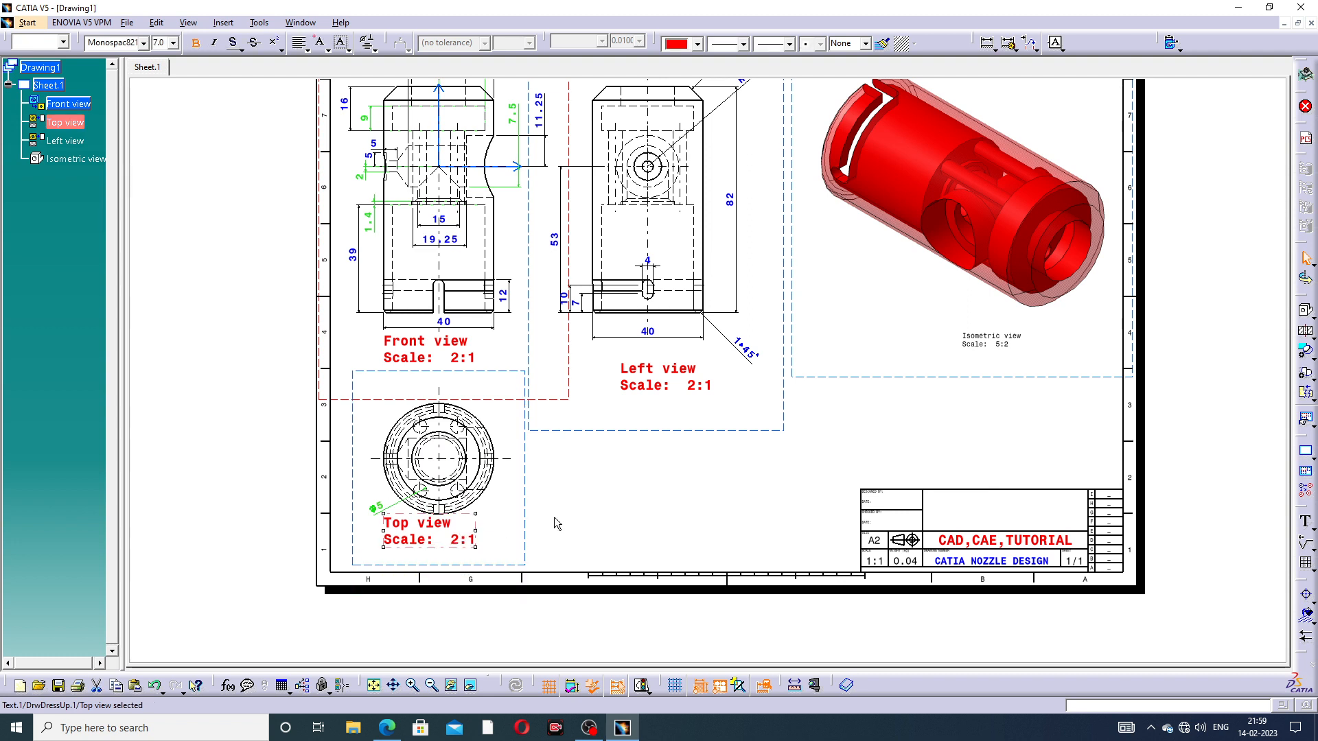
left_click(561, 510)
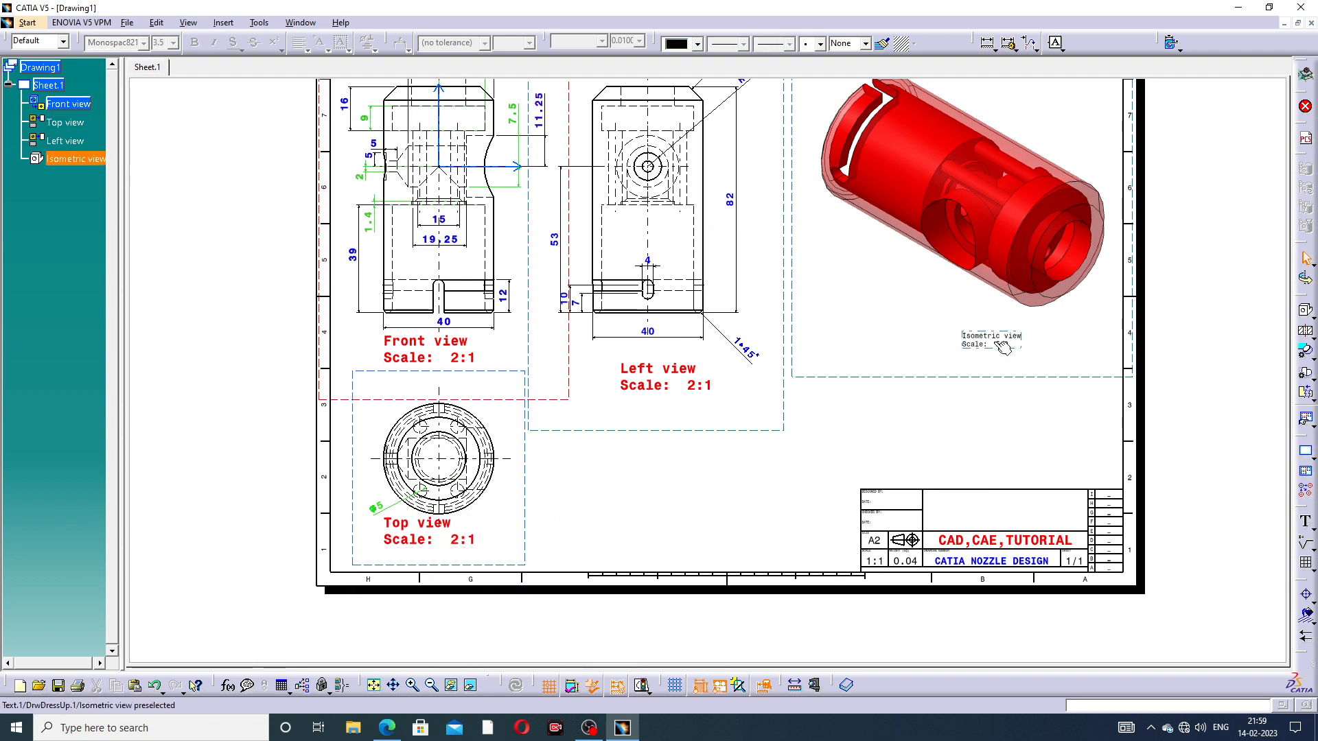
Move the isometric view label down and left and give it the left view label's bold red text format
left_click_drag(990, 336, 970, 353)
double_click(971, 353)
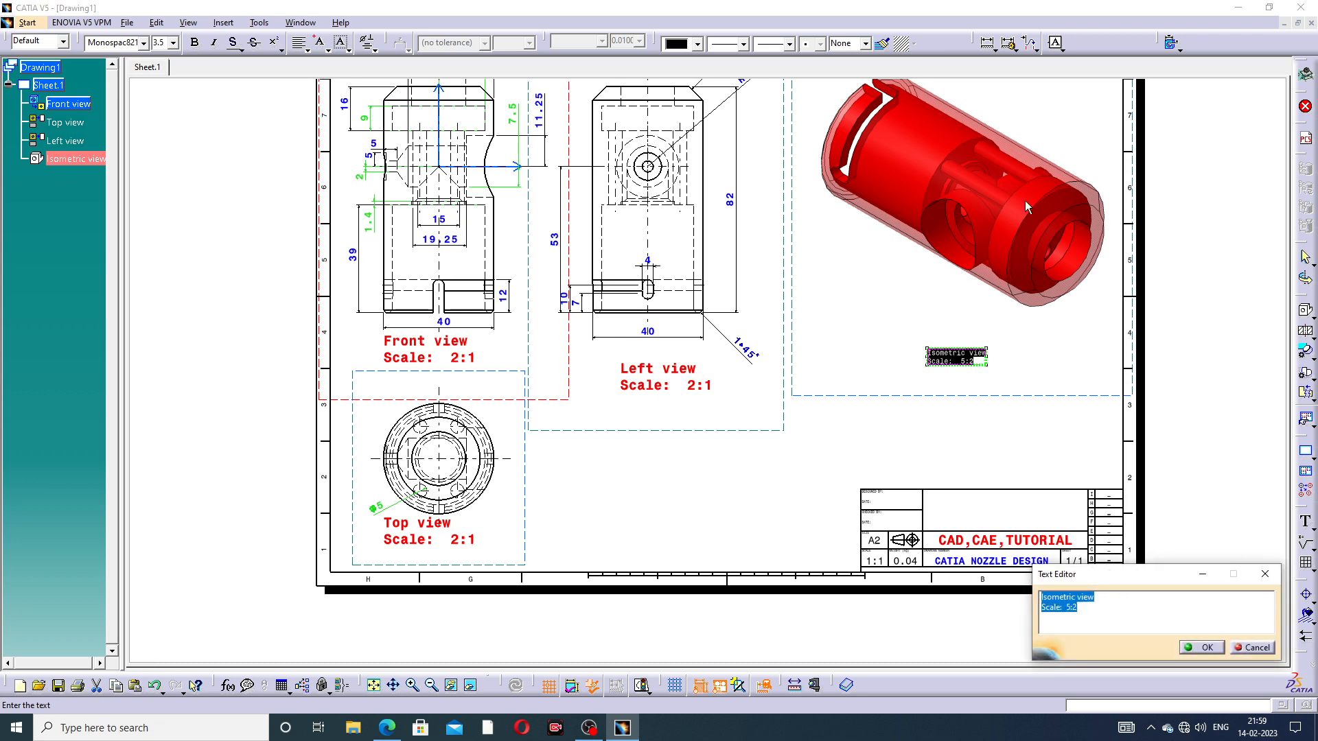
left_click(885, 43)
left_click(686, 375)
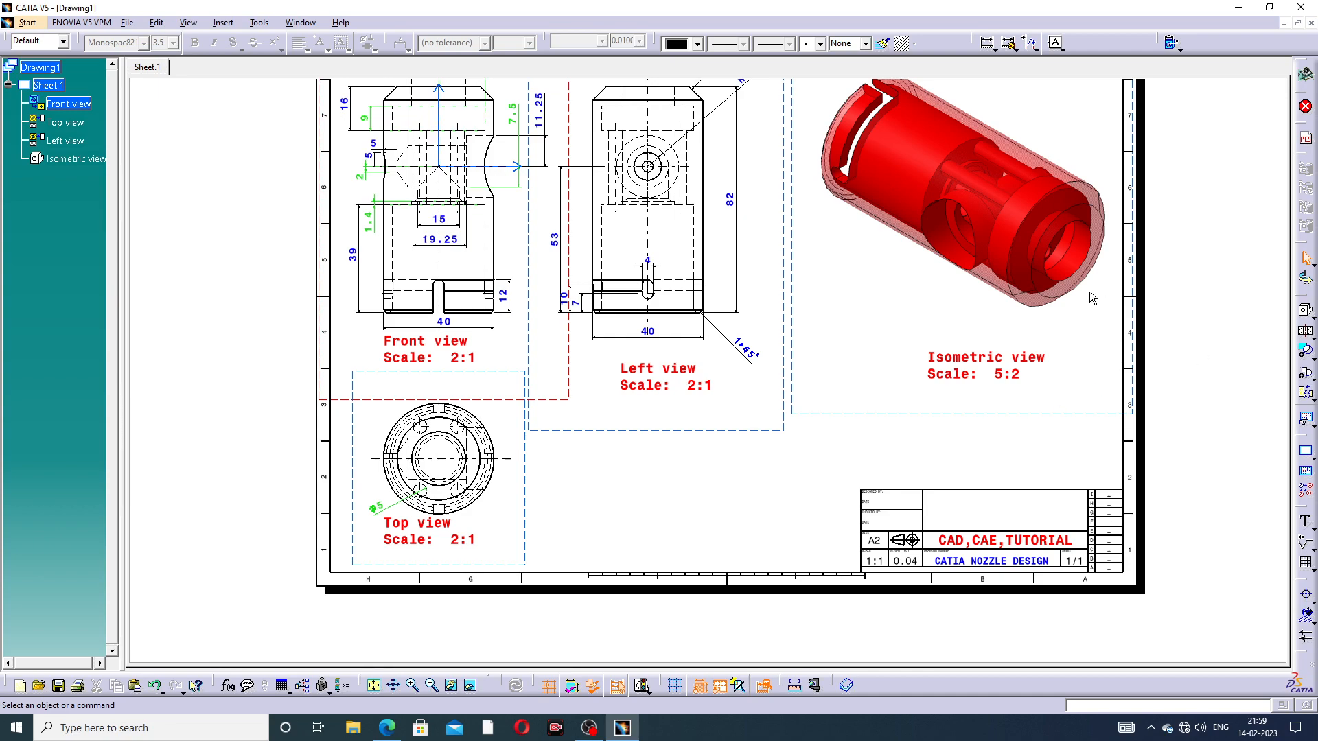
Shift the front view with its aligned views slightly up, and move the top view closer beneath it
mouse_move(1090, 291)
middle_mouse_down()
mouse_move(1067, 349)
mouse_move(1106, 387)
mouse_move(1101, 402)
middle_mouse_up()
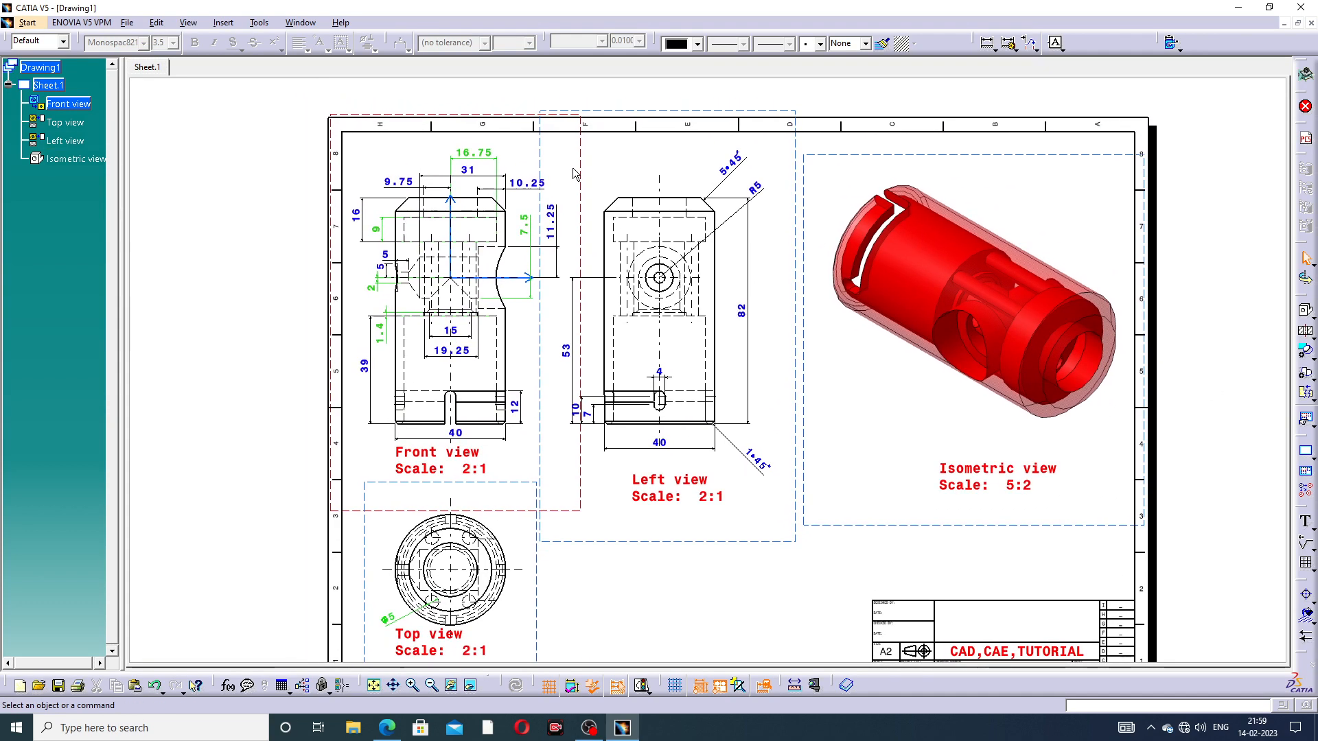
left_click_drag(581, 148, 579, 136)
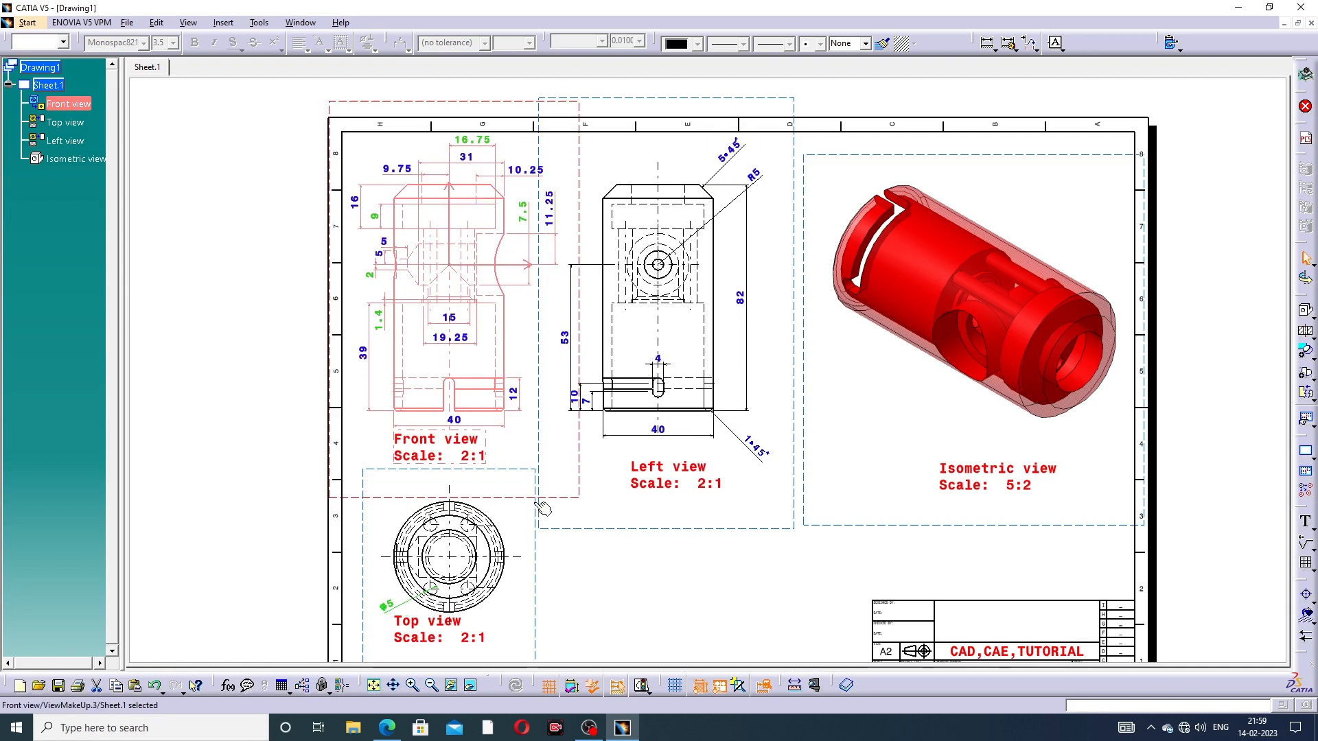
left_click_drag(524, 469, 533, 459)
Move the top view label down, clear of the circular view and its hole diameter dimension
left_click(489, 637)
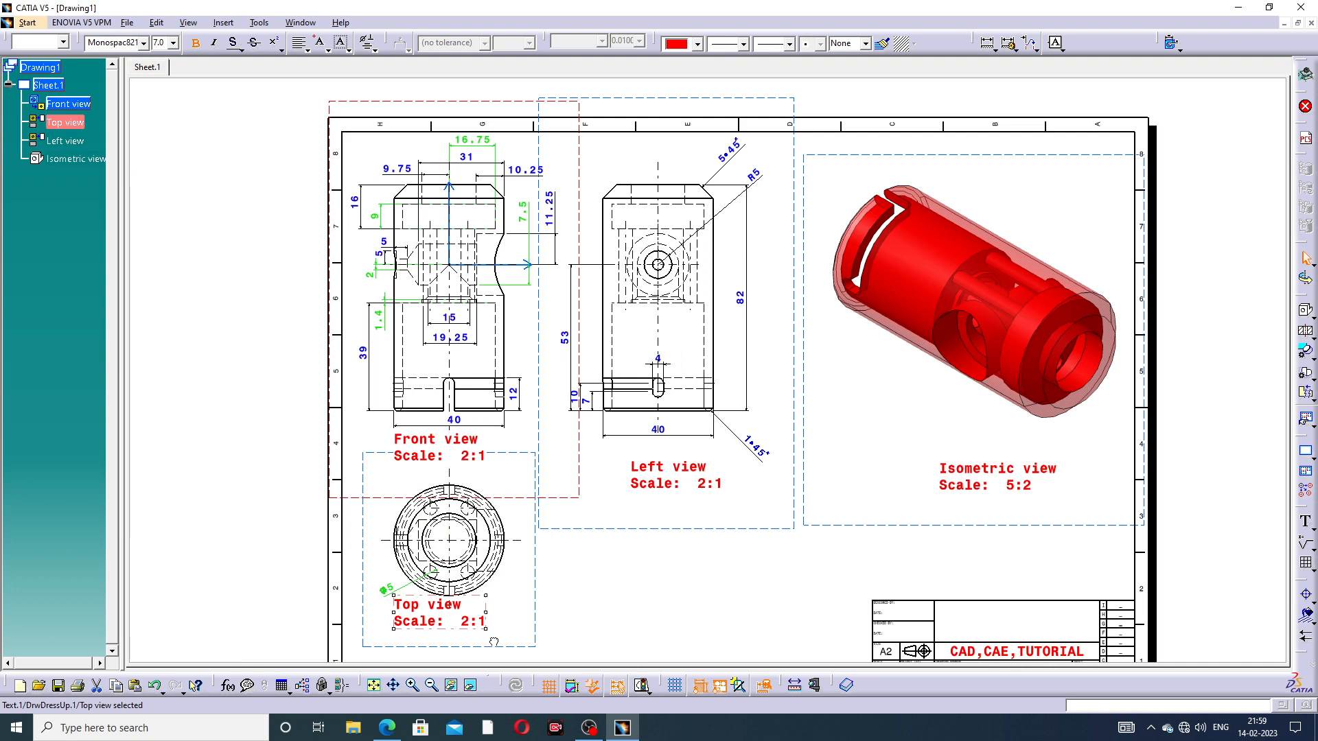
left_click_drag(473, 637, 479, 648)
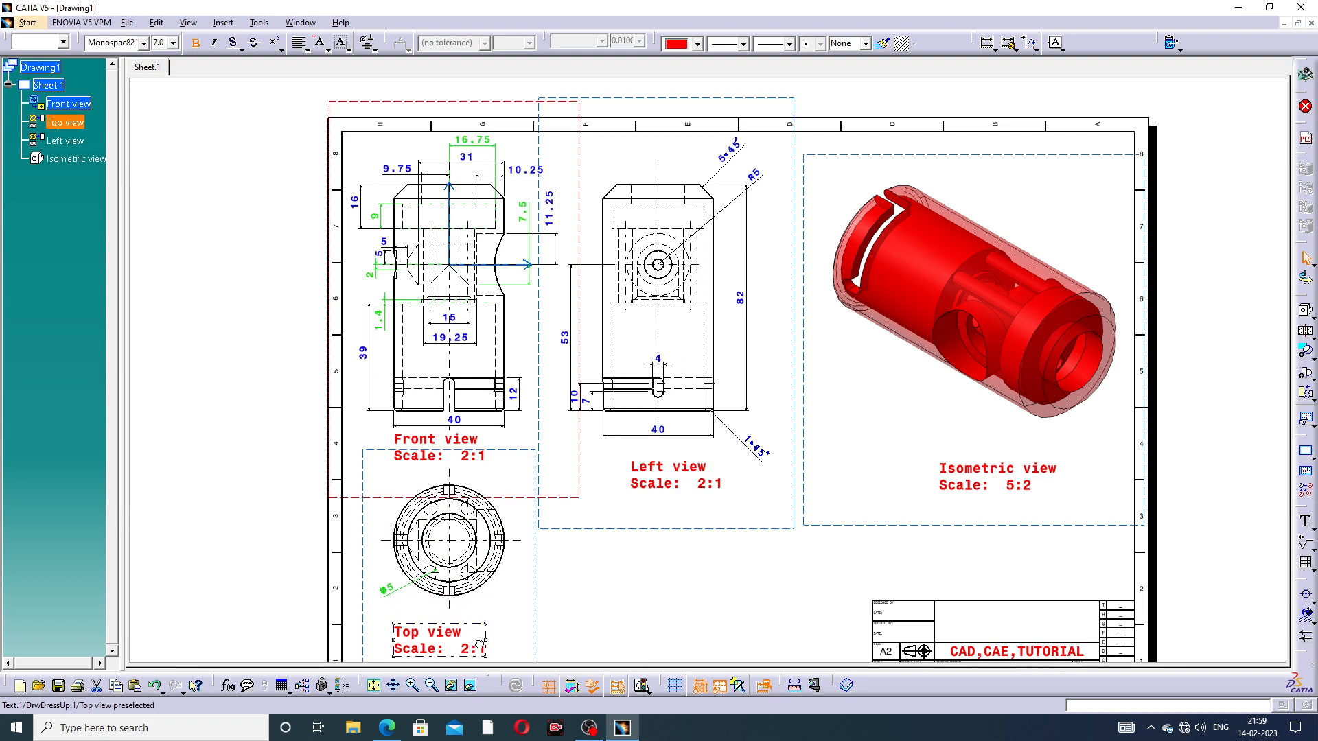
left_click(299, 563)
Move the left view label left so it aligns with the part's left edge
middle_click_drag(481, 589, 466, 506)
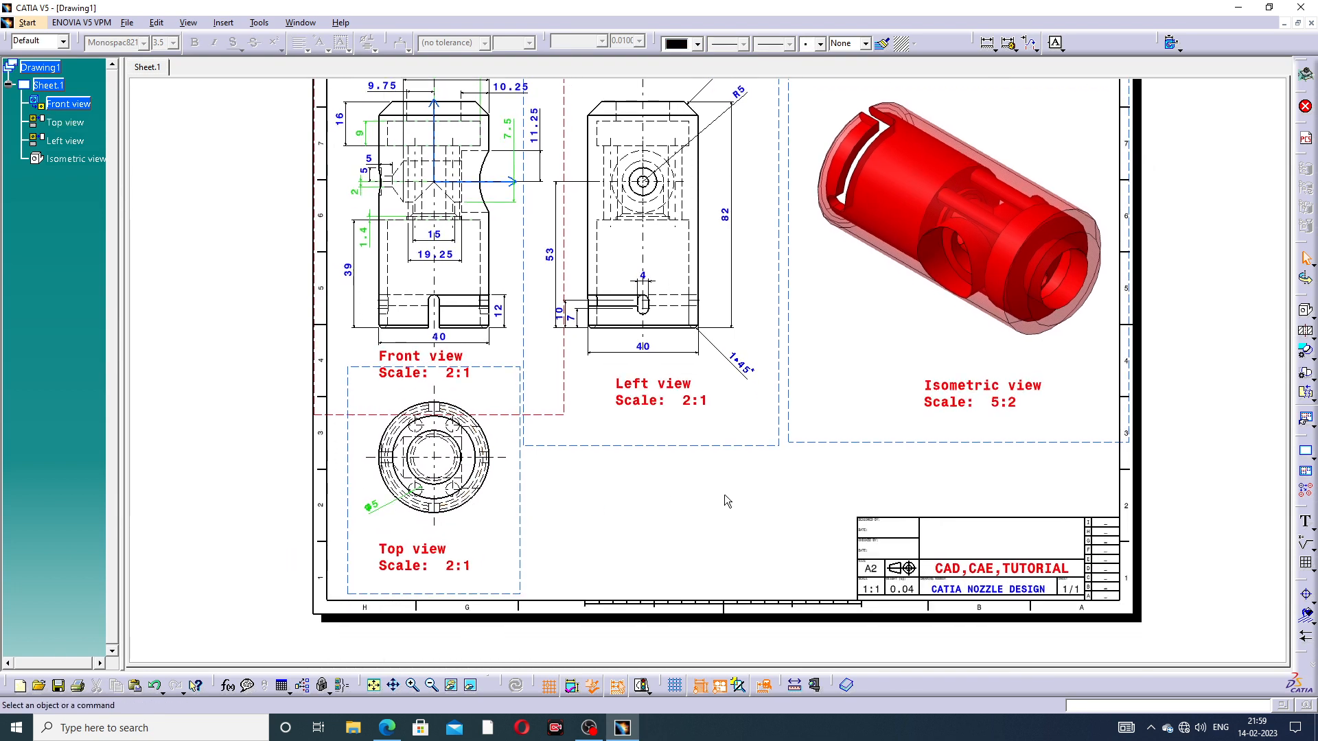
left_click(676, 403)
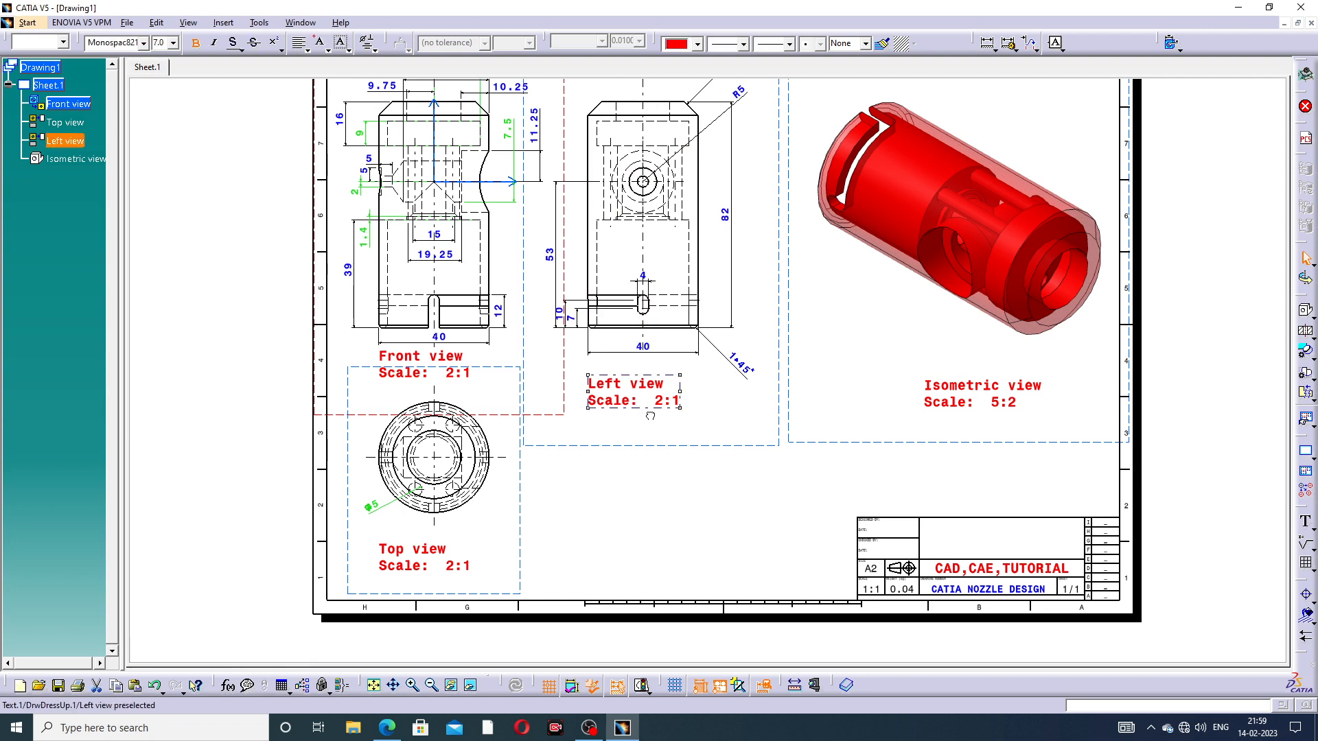
left_click(225, 357)
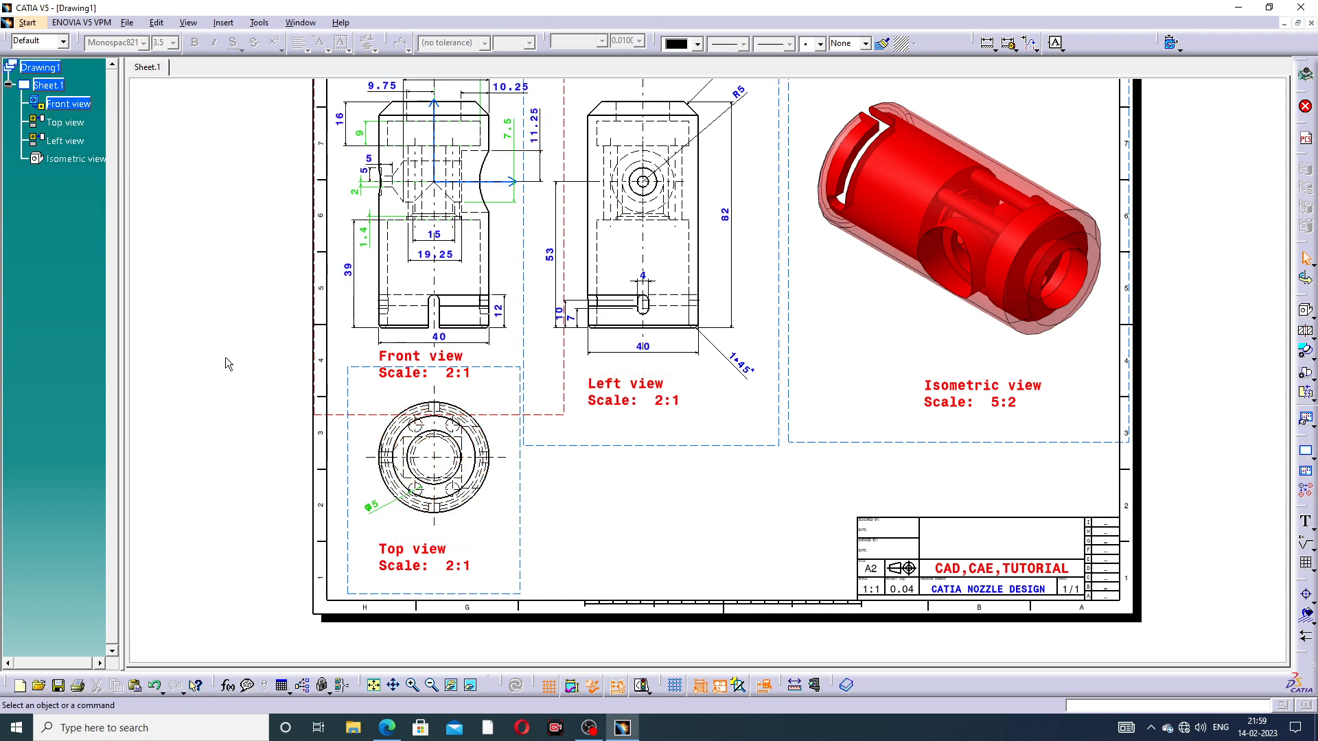
Try a section view cut vertically through the front view's centreline, placed below the left view, and delete it
mouse_move(812, 361)
middle_mouse_down()
mouse_move(755, 385)
mouse_move(765, 447)
mouse_move(763, 424)
mouse_move(784, 426)
middle_mouse_up()
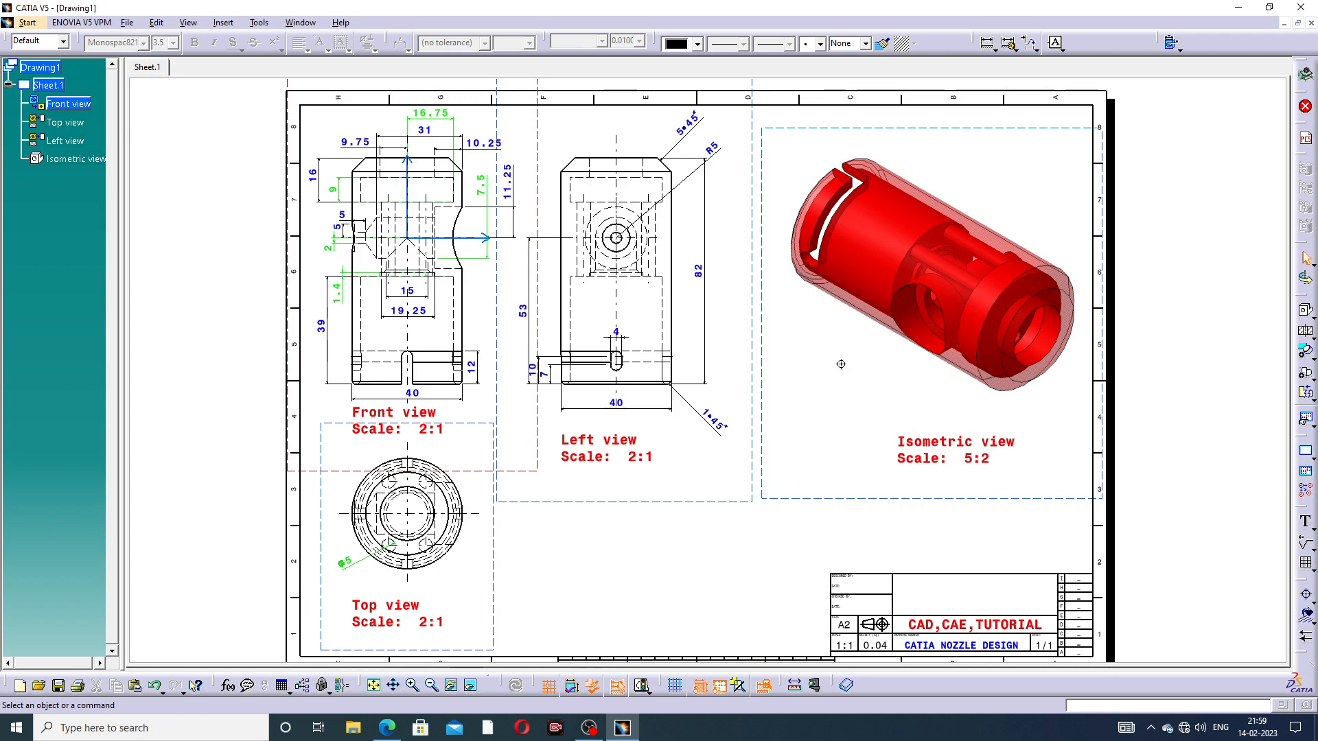
mouse_move(839, 364)
middle_mouse_down("ctrl")
mouse_move(841, 345)
mouse_move(850, 373)
mouse_move(868, 351)
middle_mouse_up("ctrl")
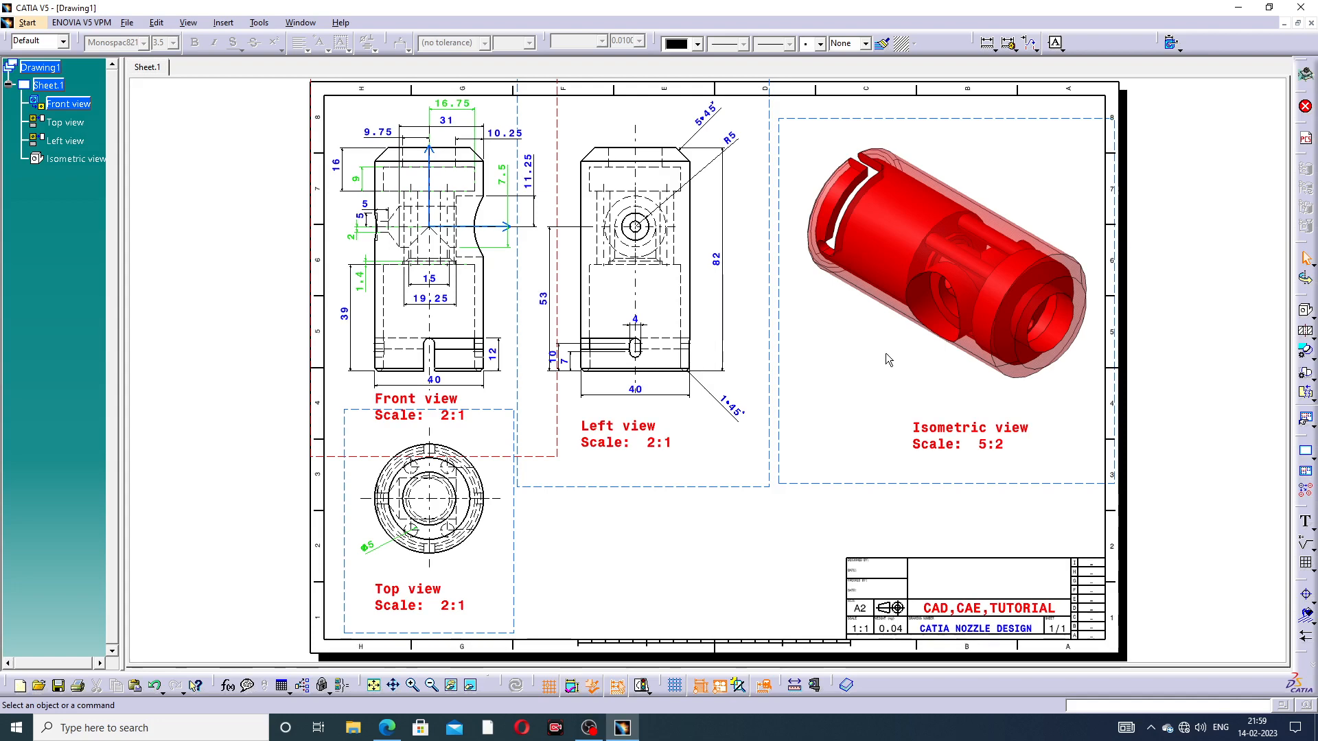
left_click(1307, 333)
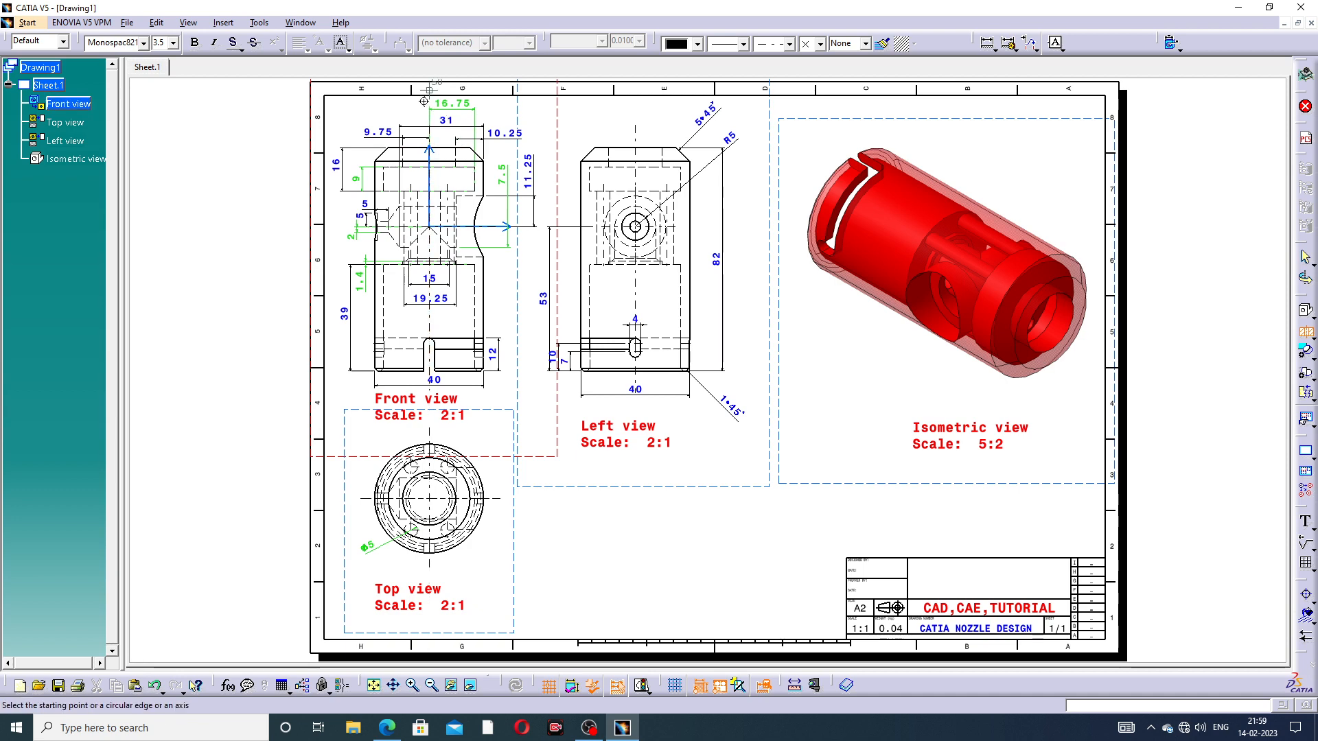
mouse_move(429, 90)
middle_mouse_down("ctrl")
mouse_move(419, 79)
mouse_move(429, 121)
mouse_move(487, 204)
middle_mouse_up("ctrl")
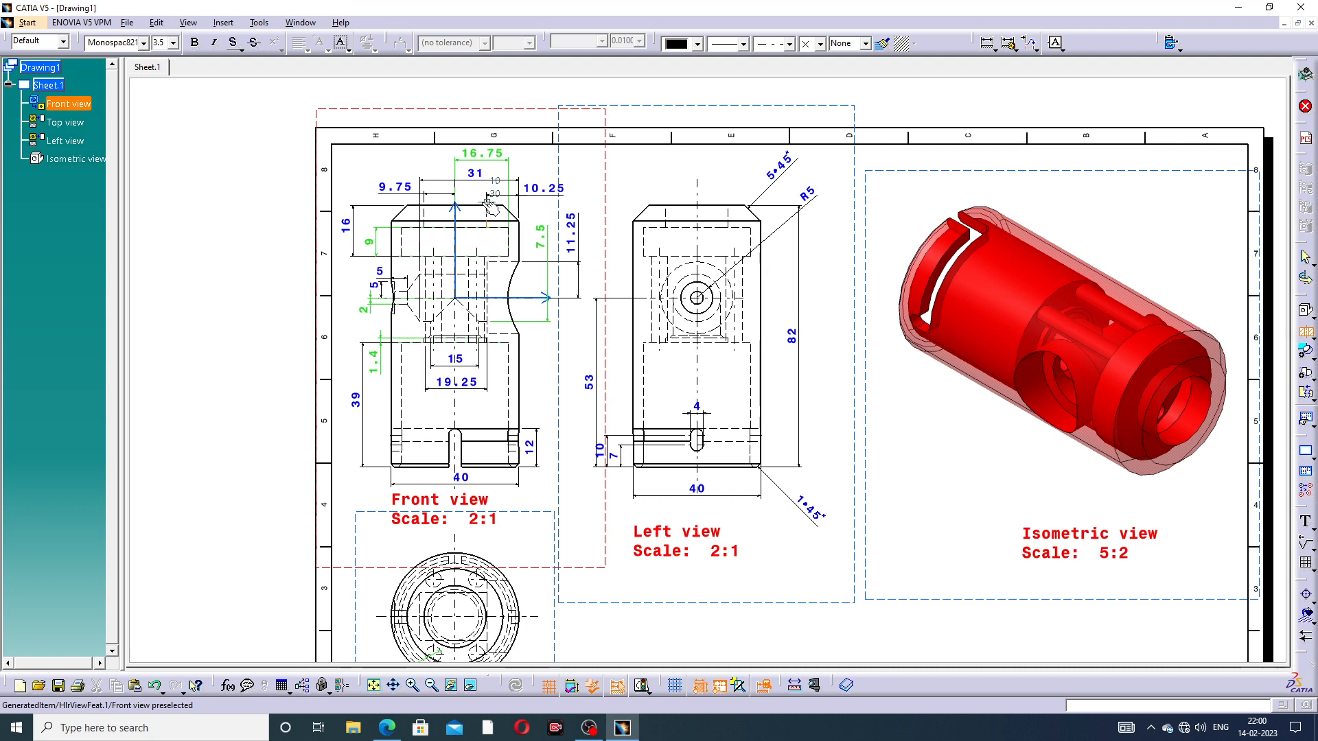
left_click(454, 141)
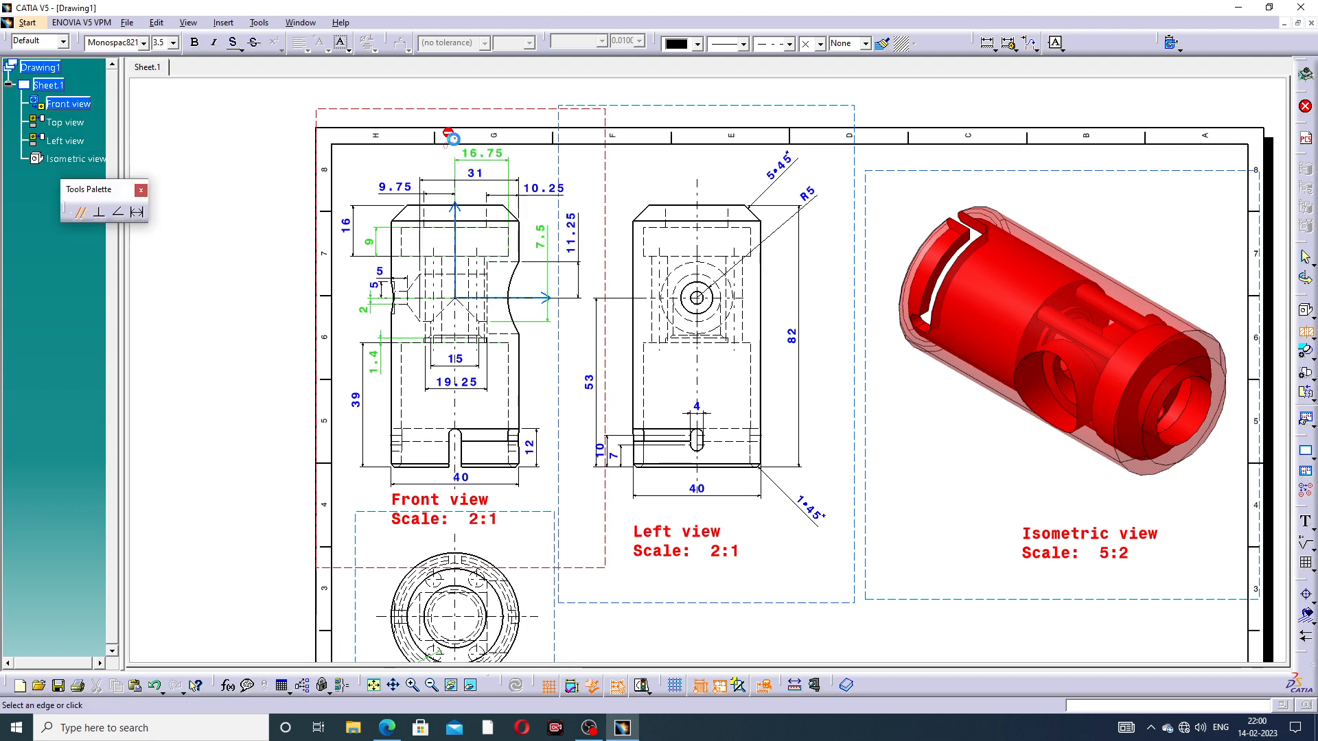
left_click(456, 526)
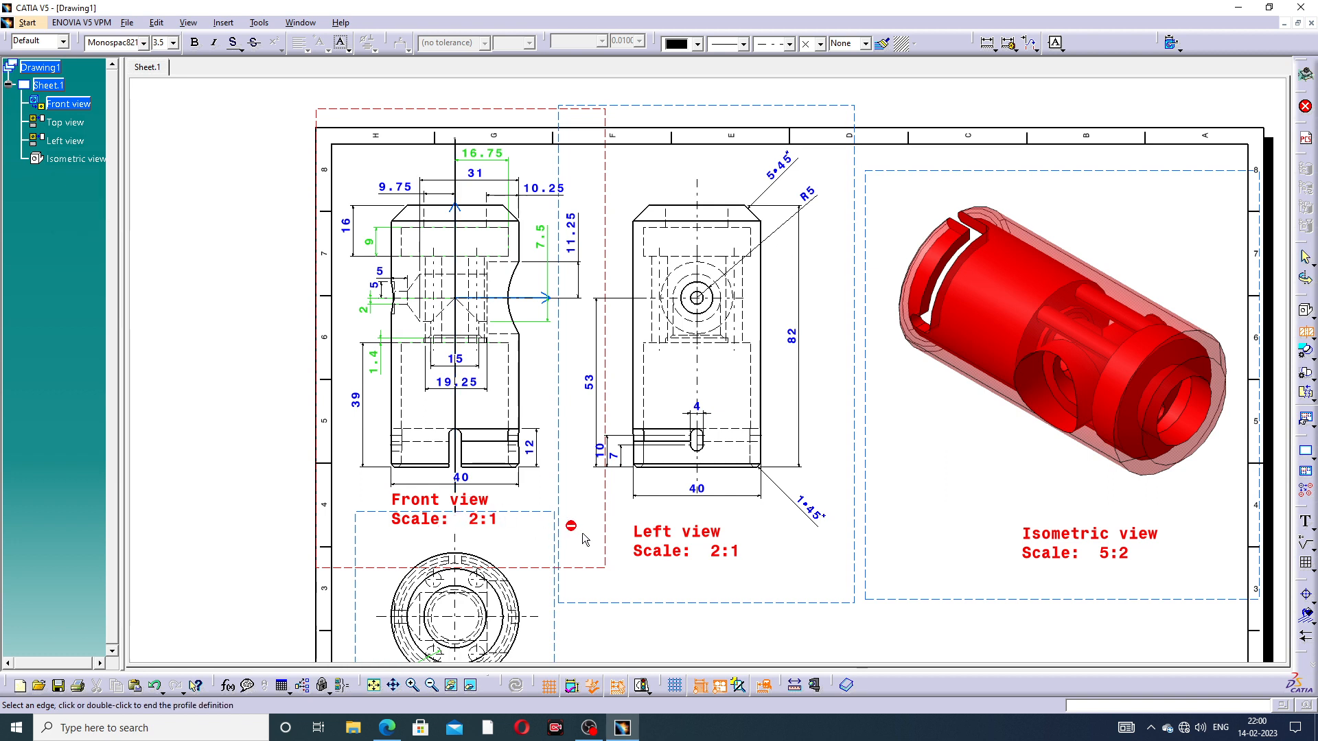
double_click(459, 525)
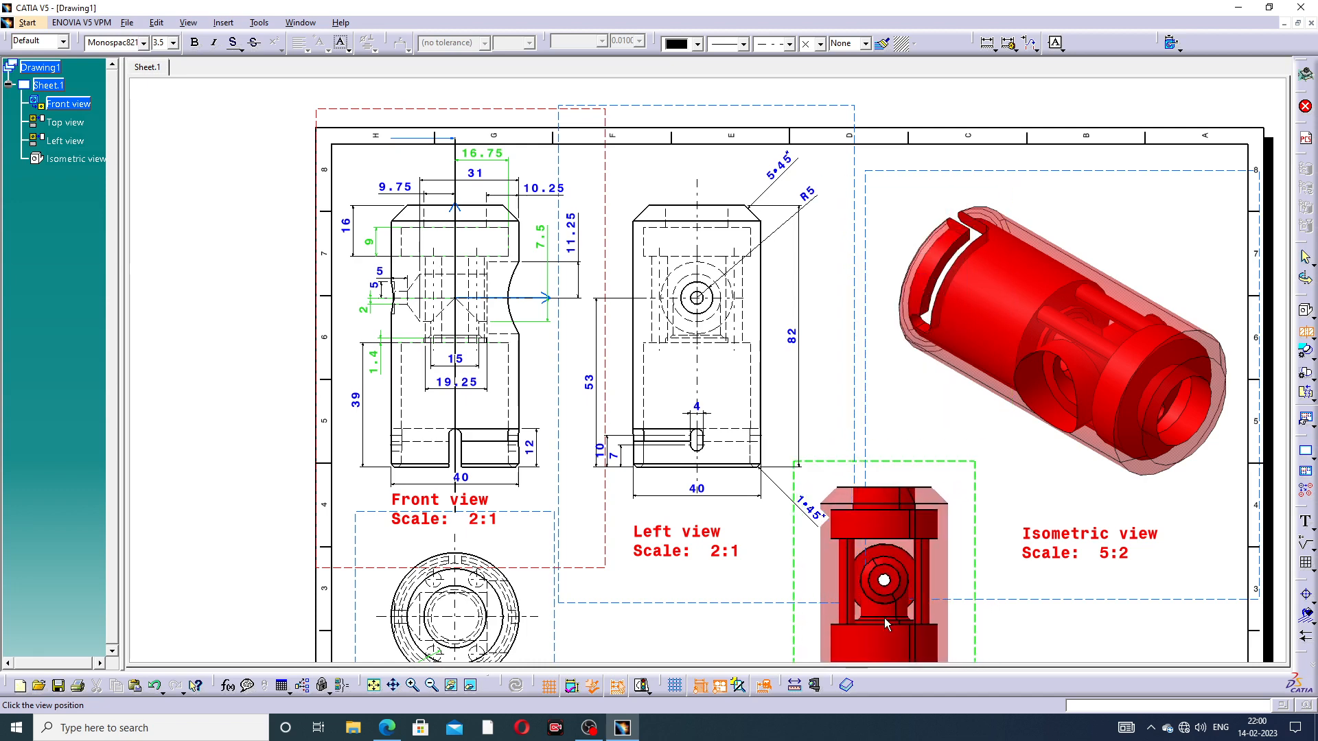
middle_click_drag(884, 618, 781, 295)
left_click(719, 339)
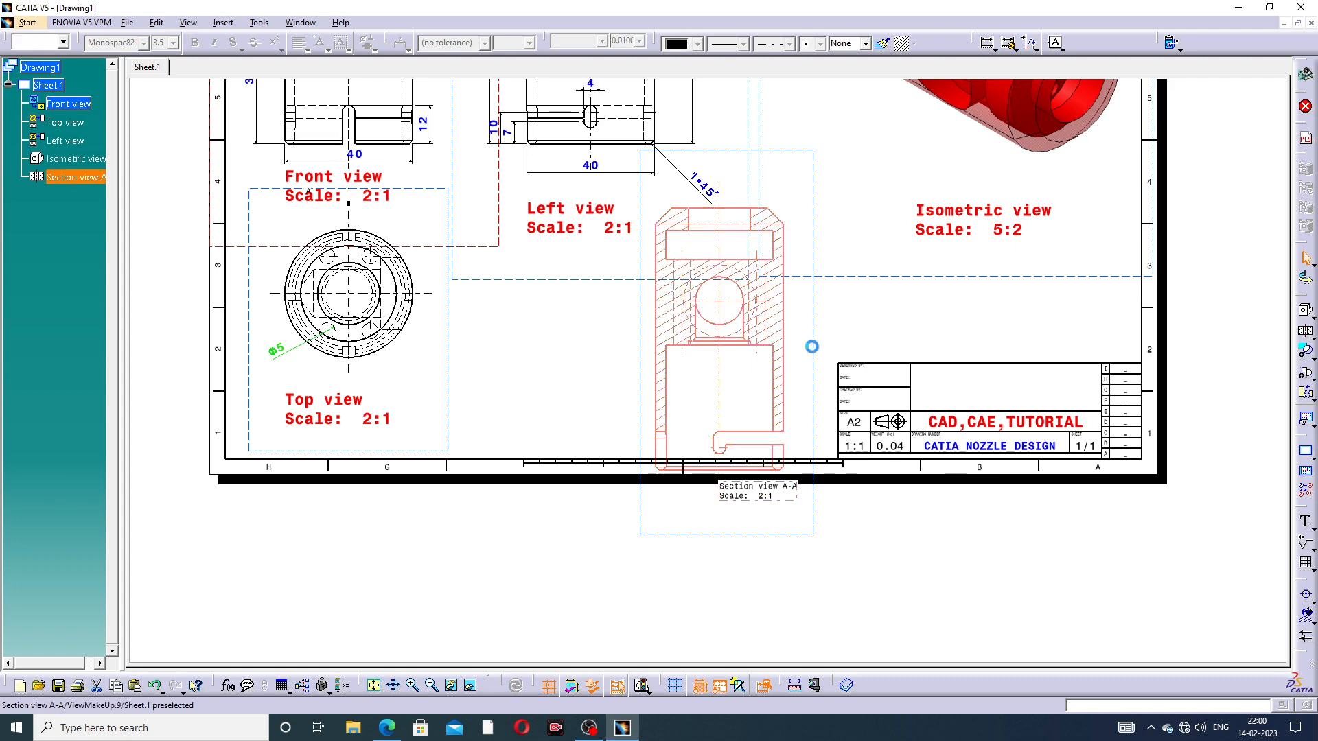
key("Delete")
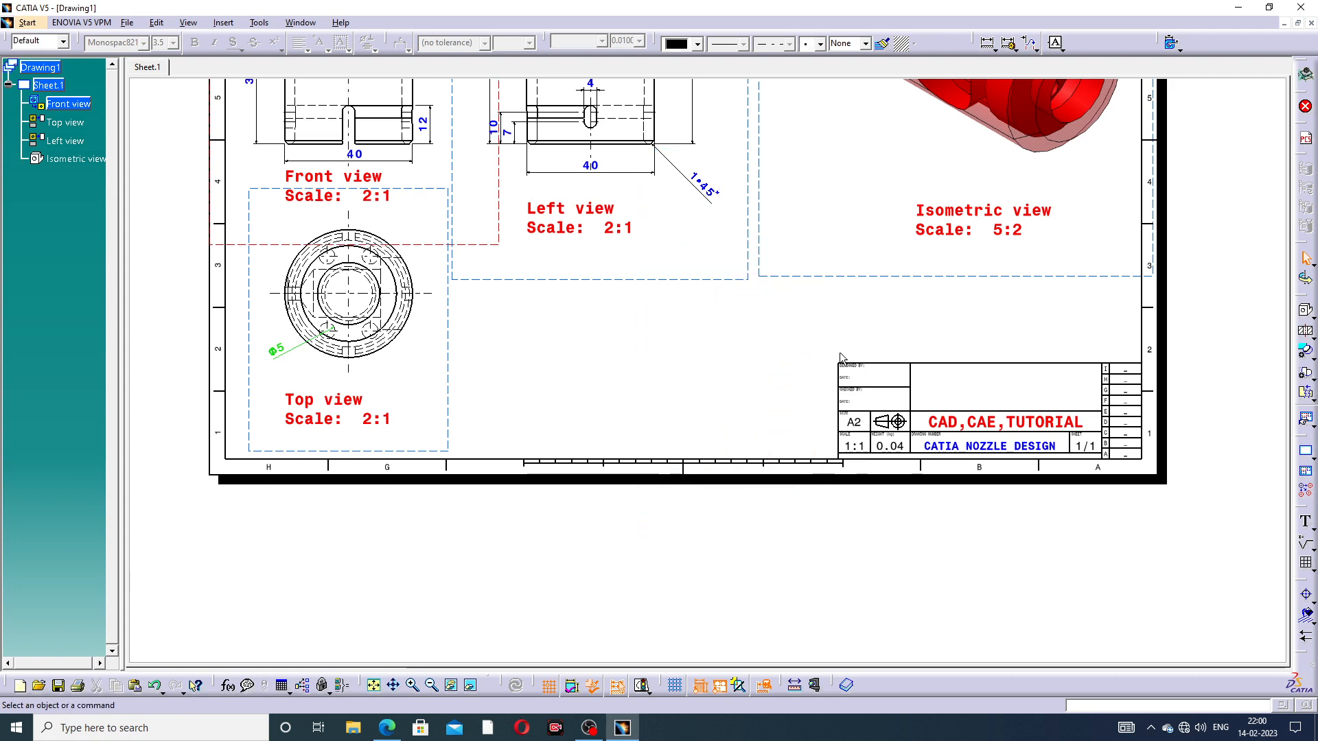
Try to create a detail view from a circle around the upper part of the left view
left_click(1306, 353)
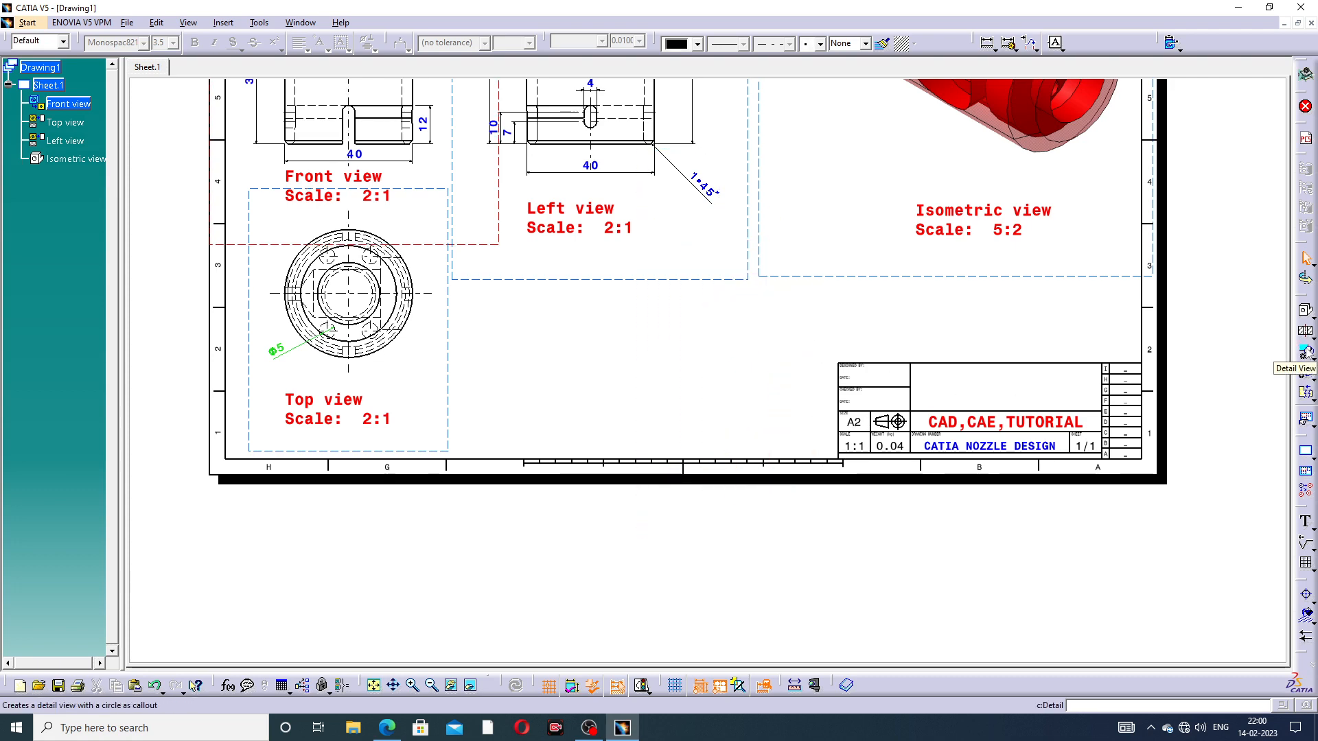
left_click(1307, 353)
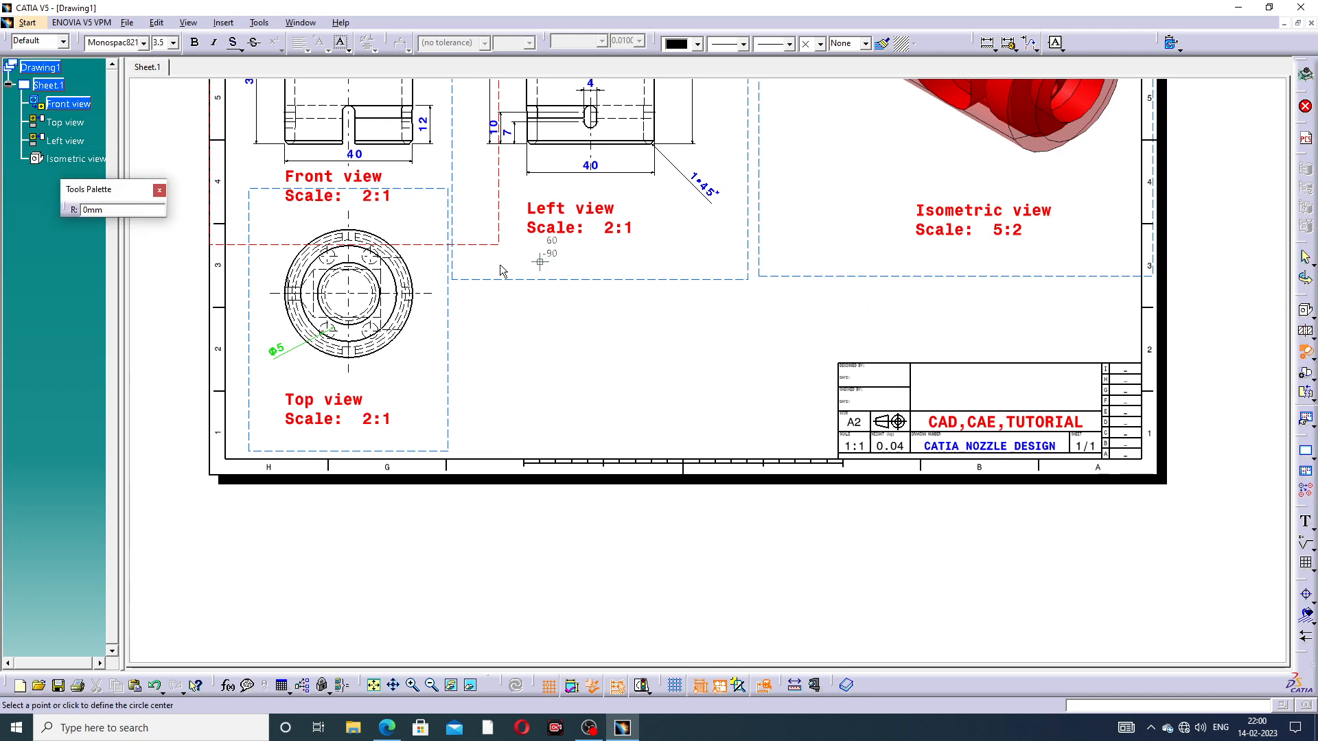
mouse_move(479, 269)
middle_mouse_down()
mouse_move(558, 633)
mouse_move(539, 652)
middle_mouse_up()
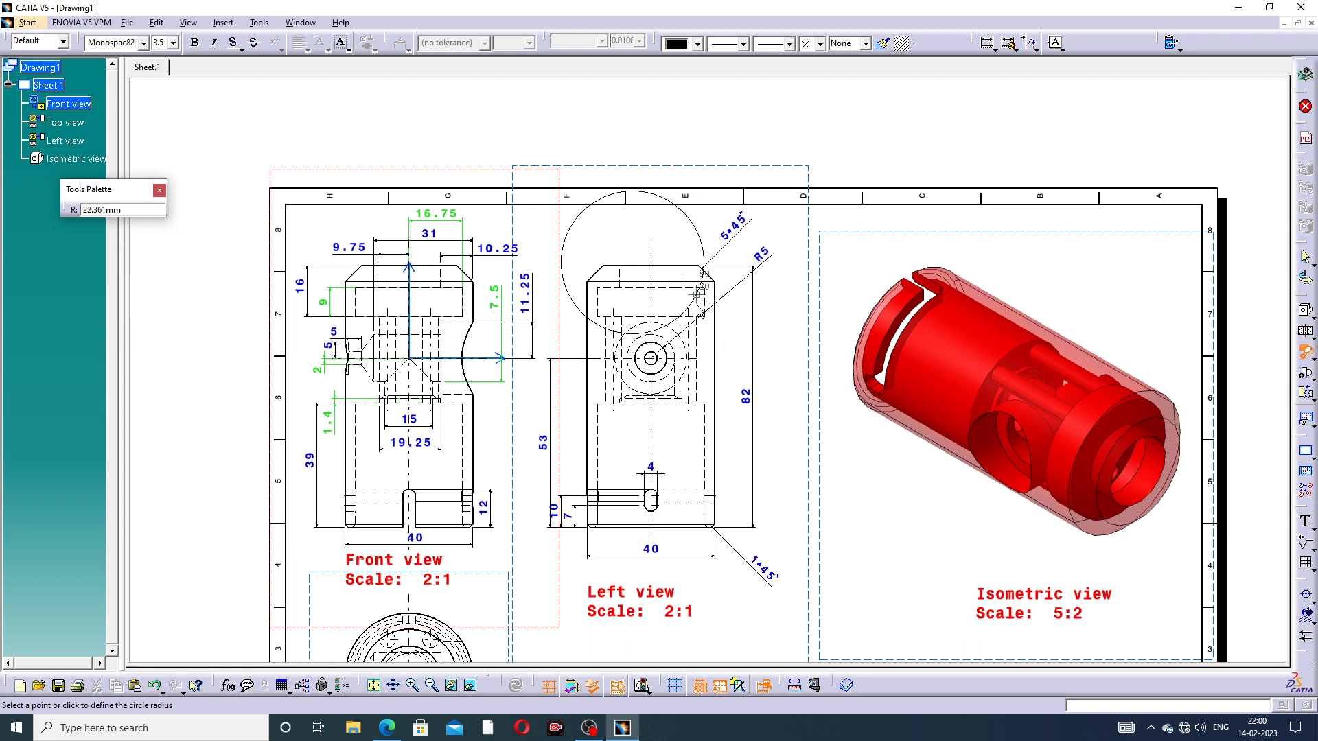
left_click(719, 322)
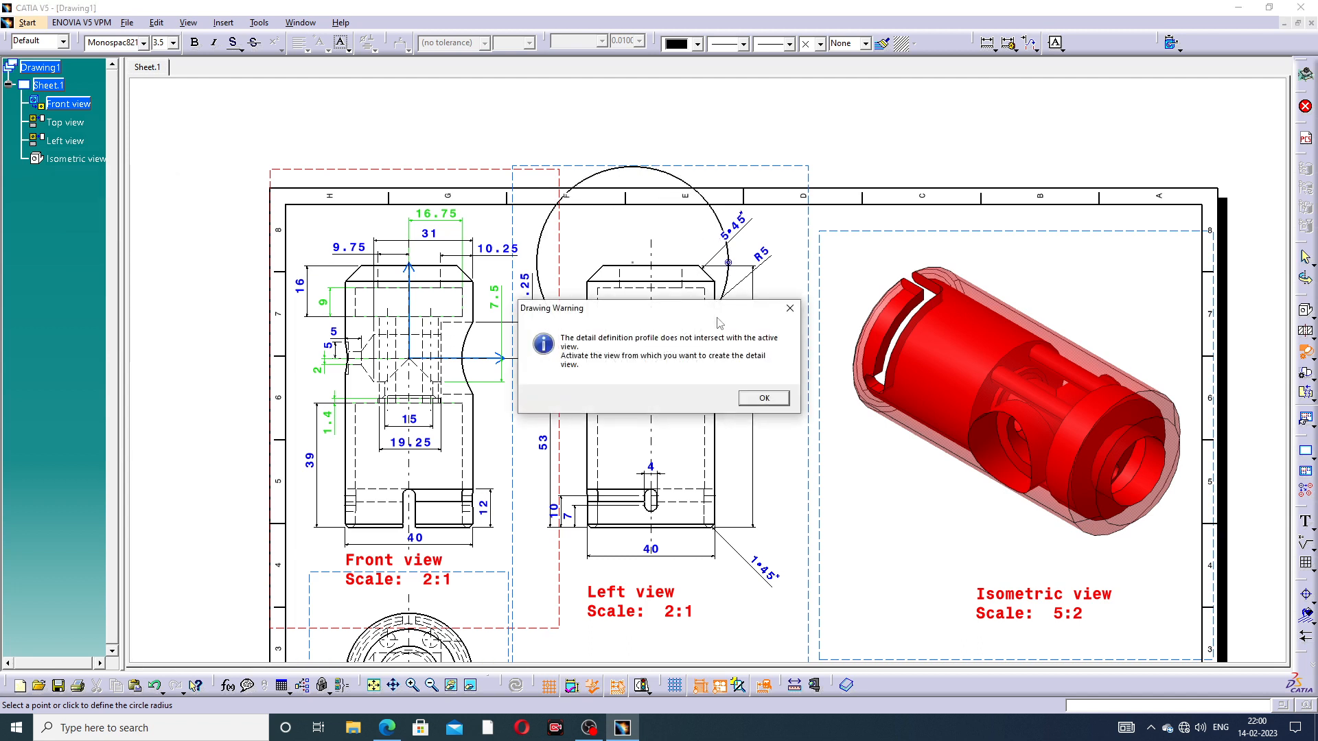
left_click(764, 399)
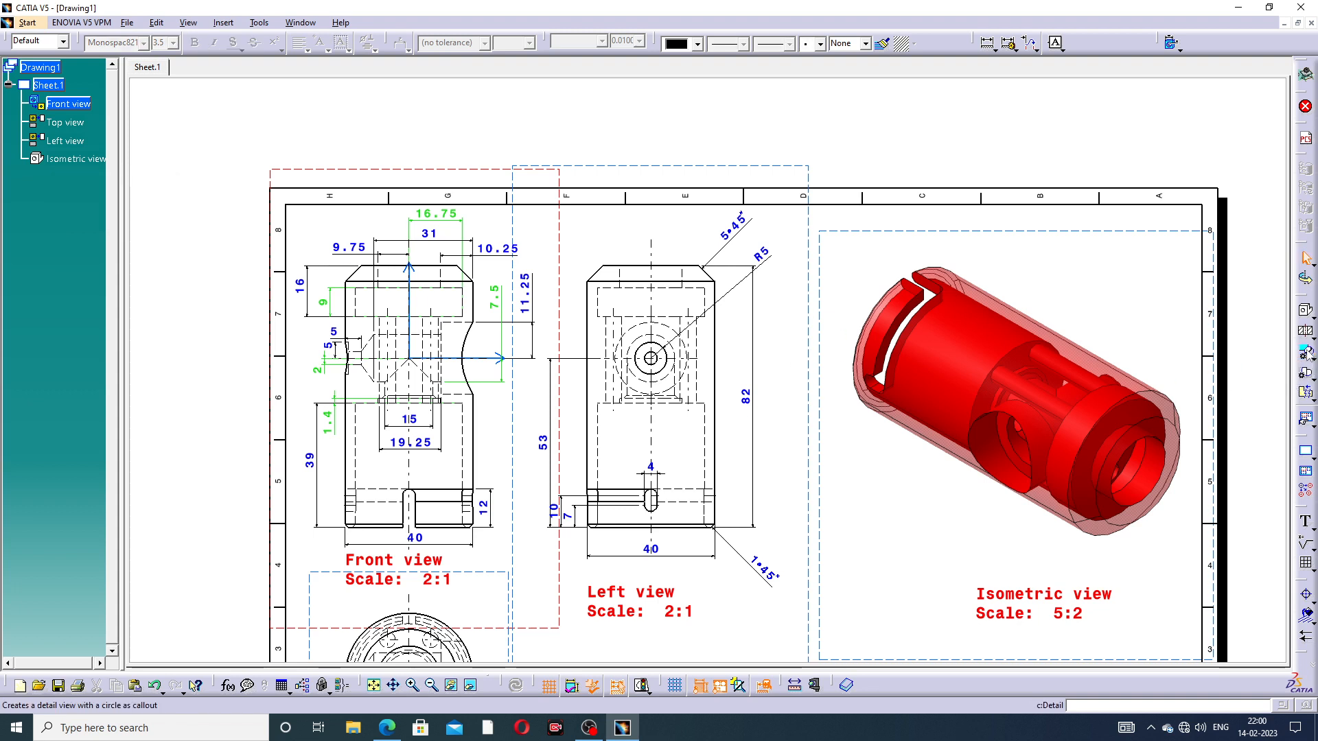
Create a 4:1 detail view from a circle spanning the front and left views' lower portions, placed below the left view
middle_click_drag(658, 481, 642, 333)
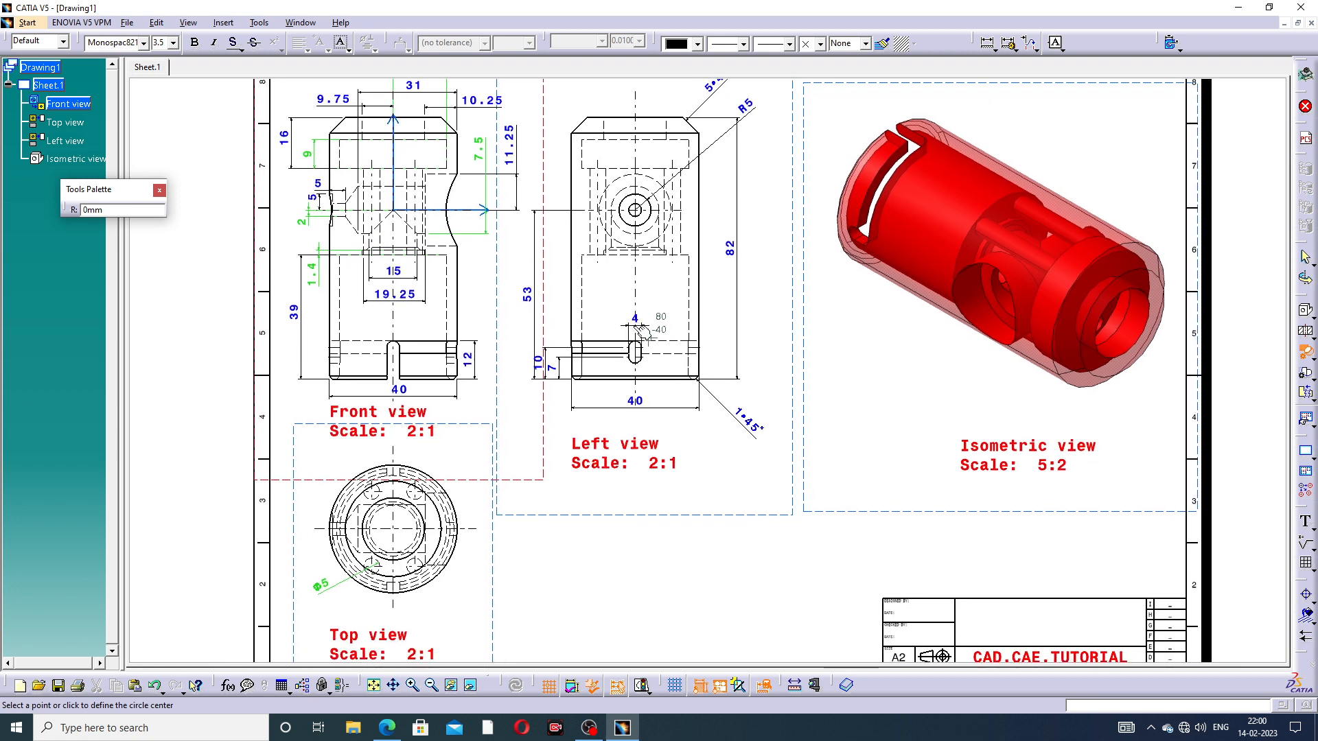
left_click(553, 338)
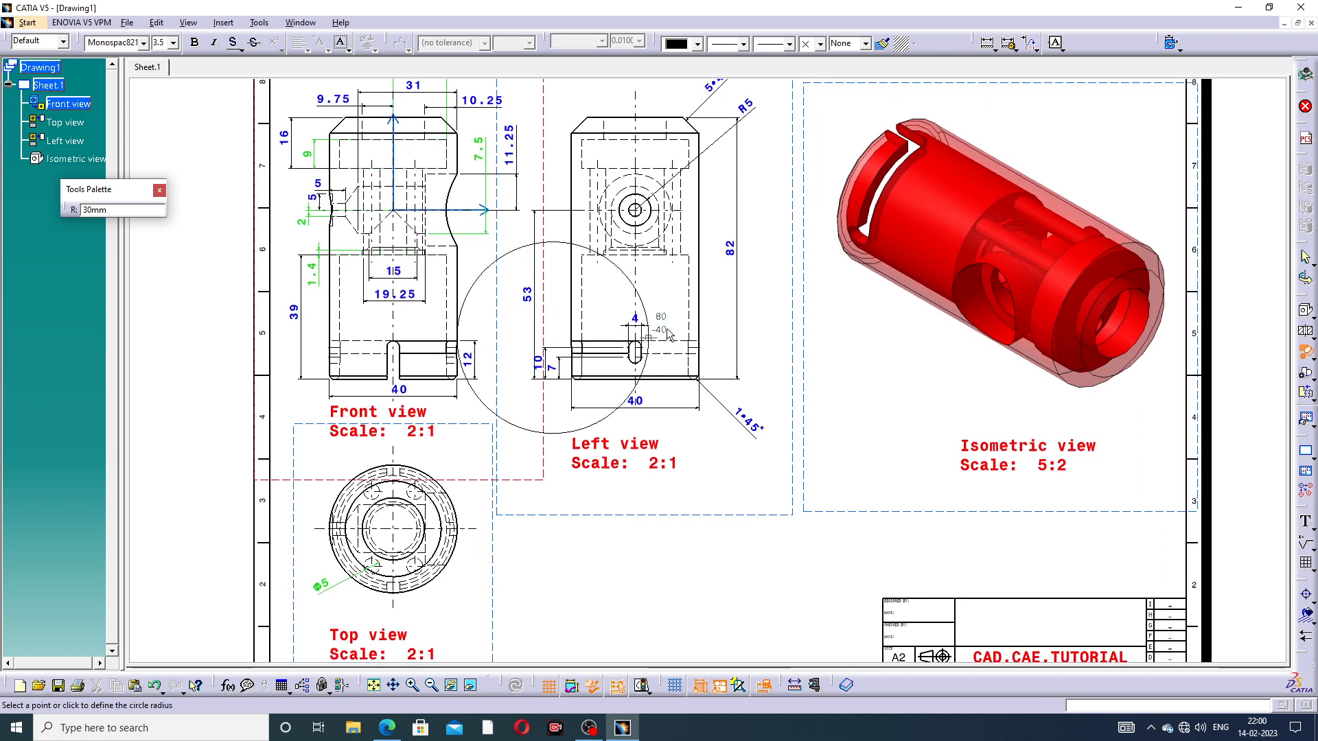
left_click(705, 344)
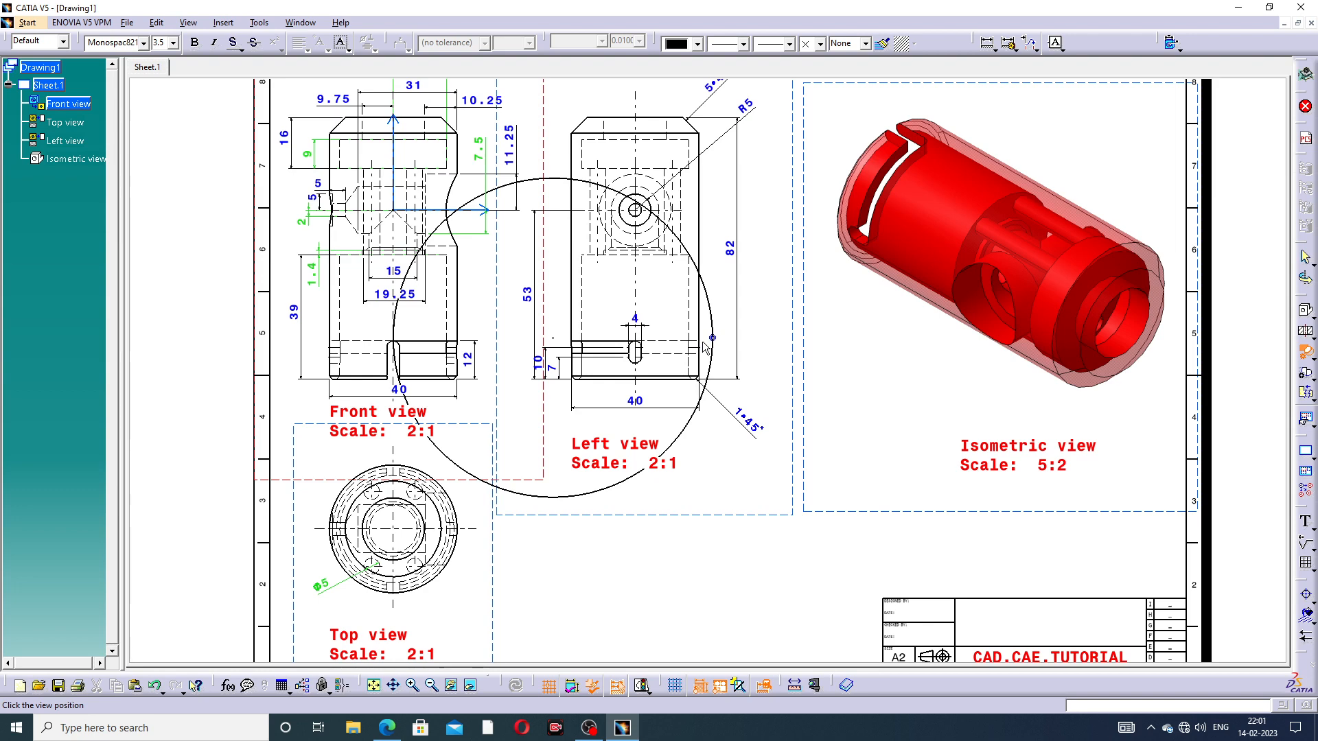
left_click(729, 586)
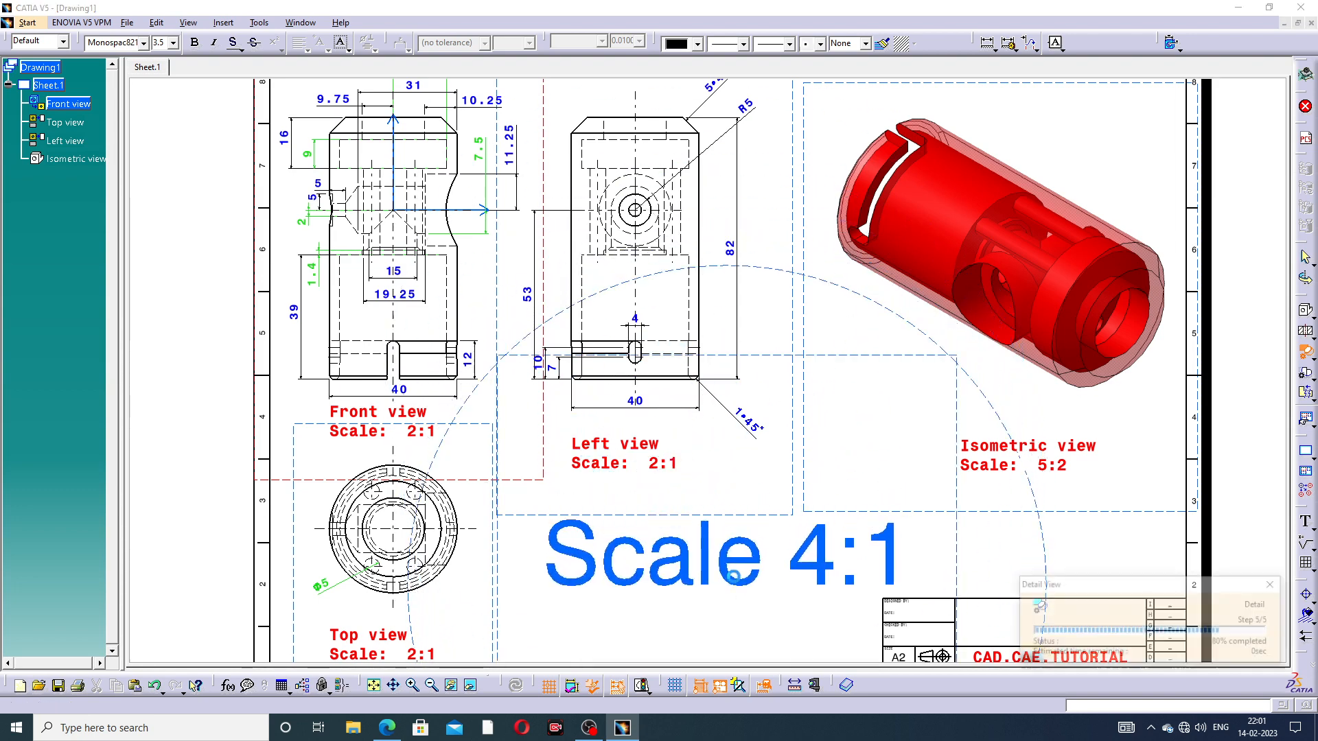
Move the detail view up and right towards the title block, and delete it from the sheet
middle_click_drag(775, 496, 769, 265)
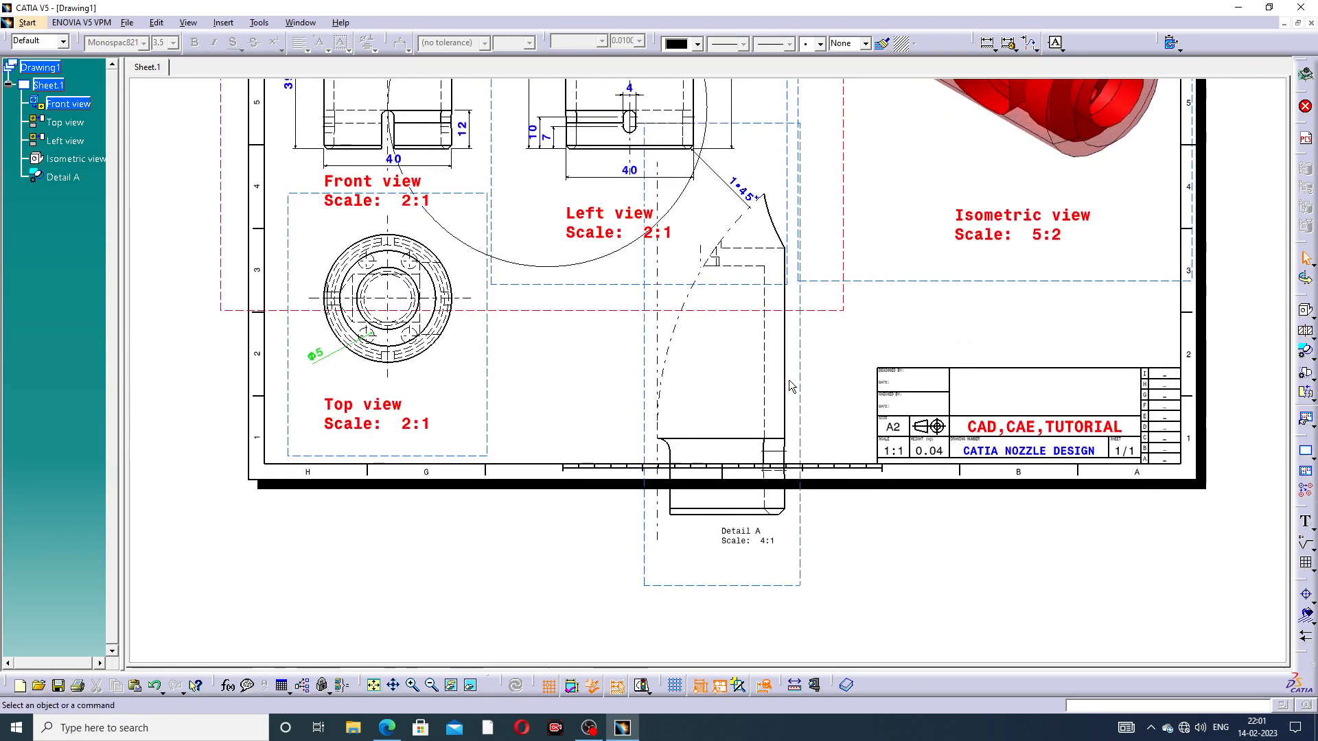
left_click_drag(800, 368, 867, 290)
left_click(875, 295)
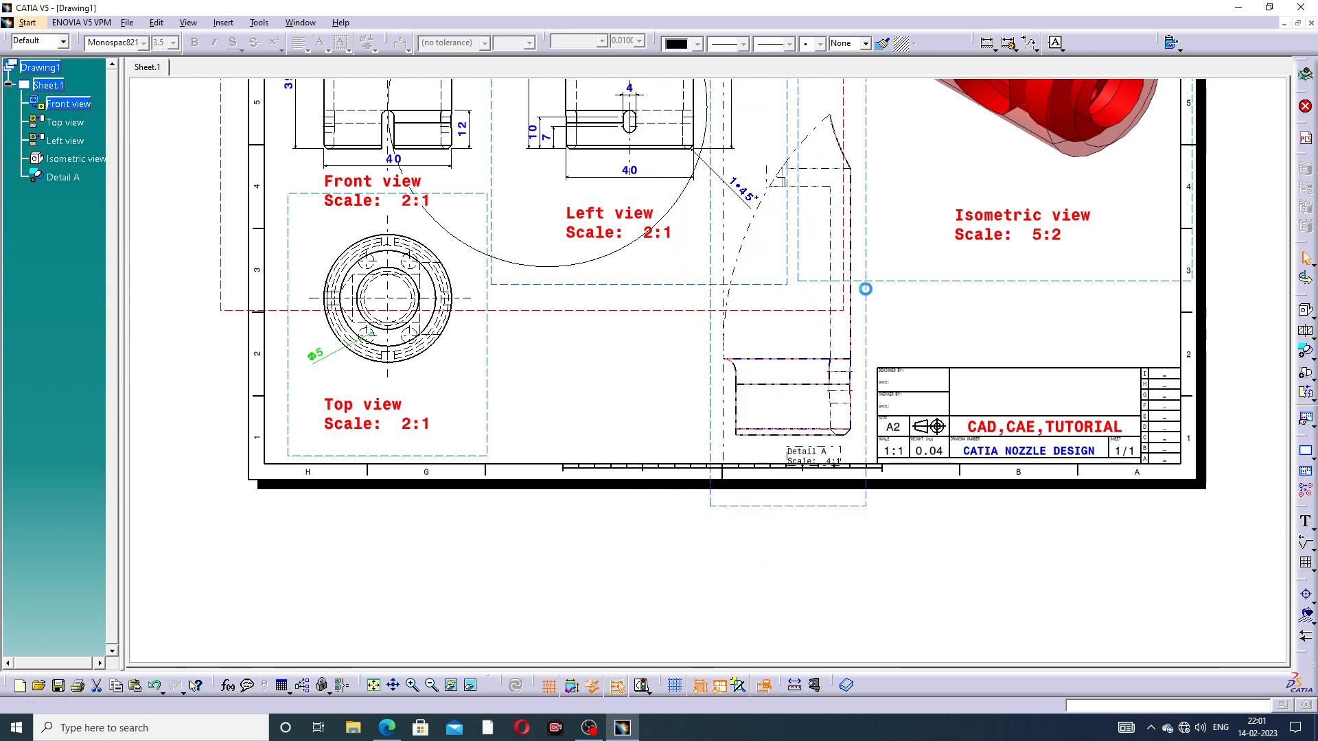
key("Delete")
Move the left view's 53 mm height dimension slightly left, farther from the 10 mm slot dimension
middle_click_drag(781, 323, 826, 586)
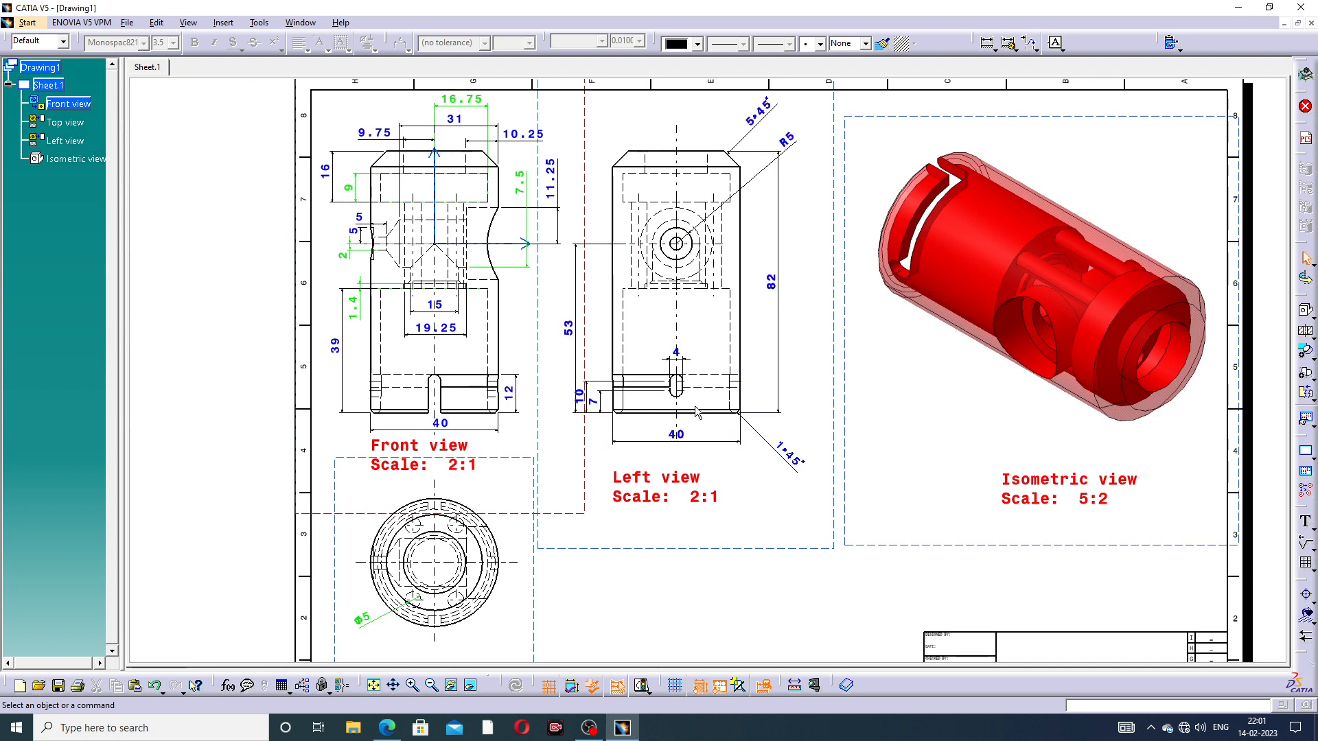
middle_click_drag(549, 451, 522, 376)
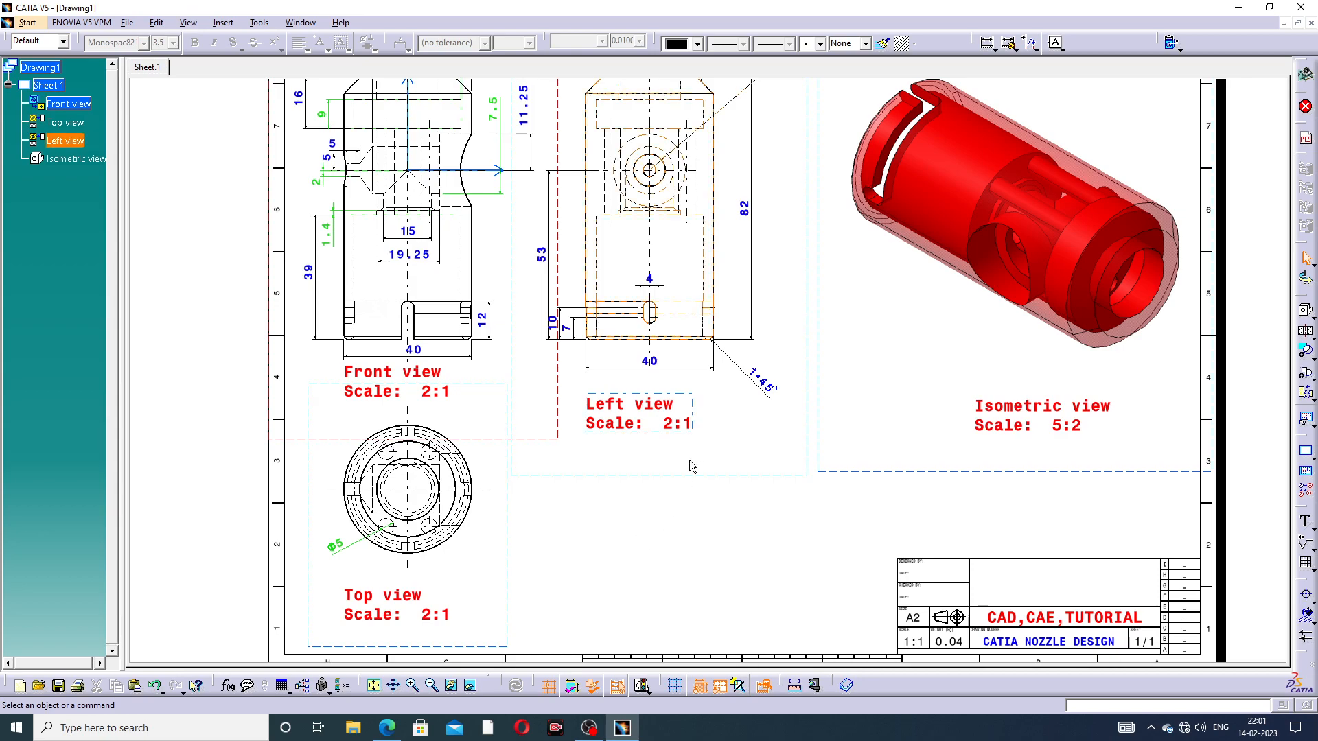
middle_click_drag(693, 447, 705, 499)
mouse_move(755, 447)
middle_mouse_down("ctrl")
mouse_move(752, 433)
mouse_move(771, 462)
mouse_move(771, 444)
middle_mouse_up("ctrl")
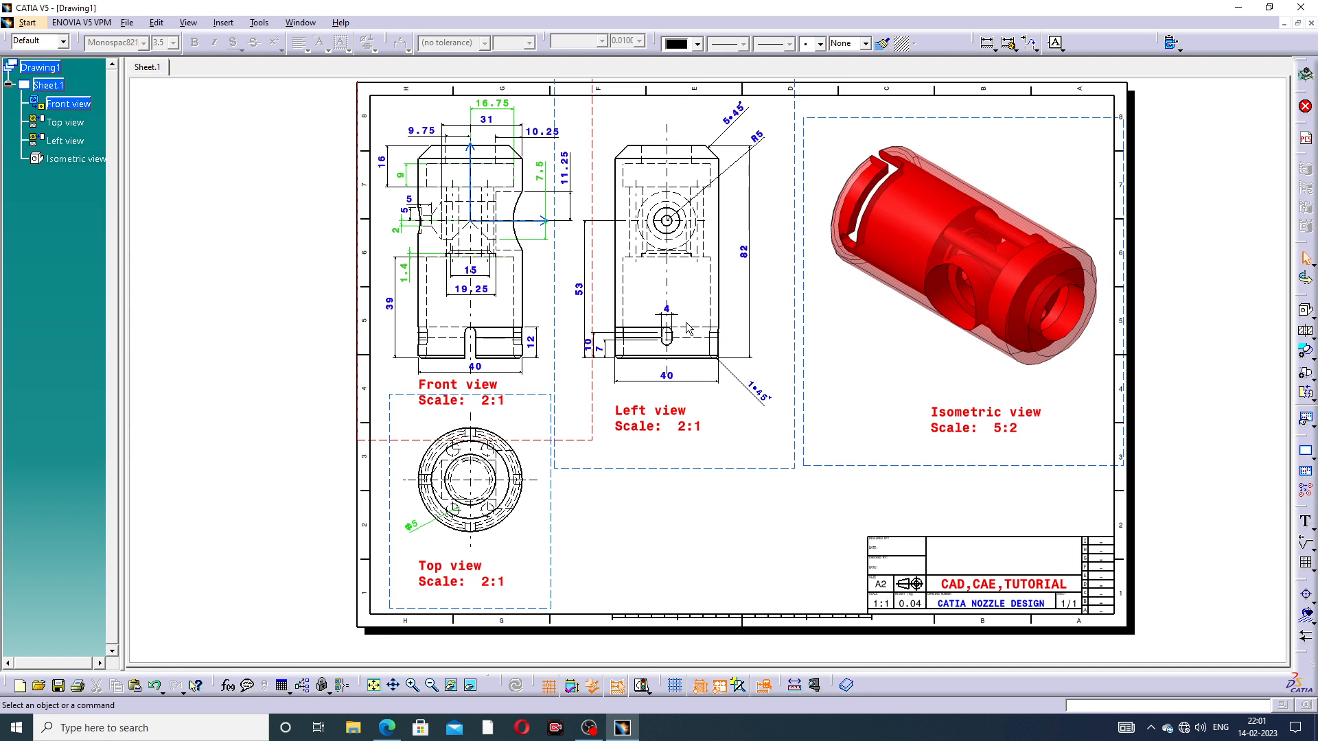
left_click(586, 328)
left_click_drag(586, 328, 580, 329)
left_click(650, 541)
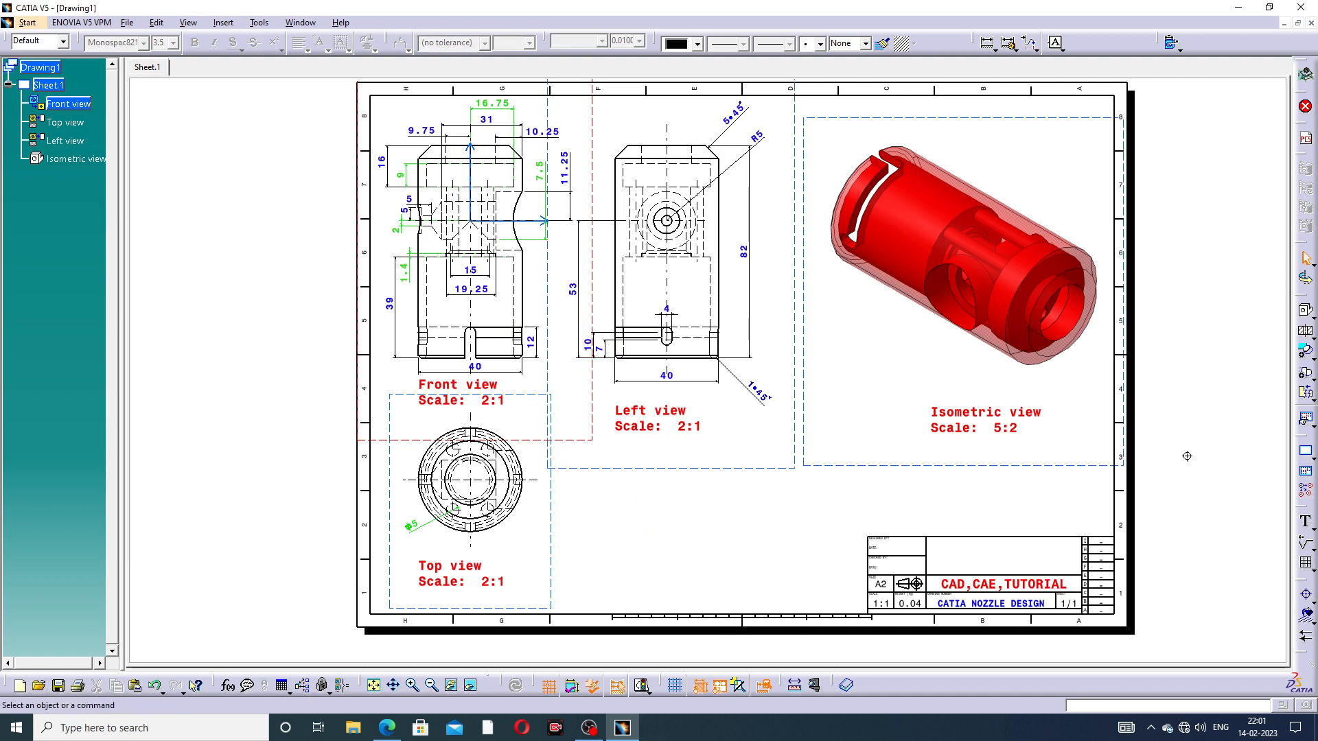
middle_click_drag(1186, 456, 1174, 462)
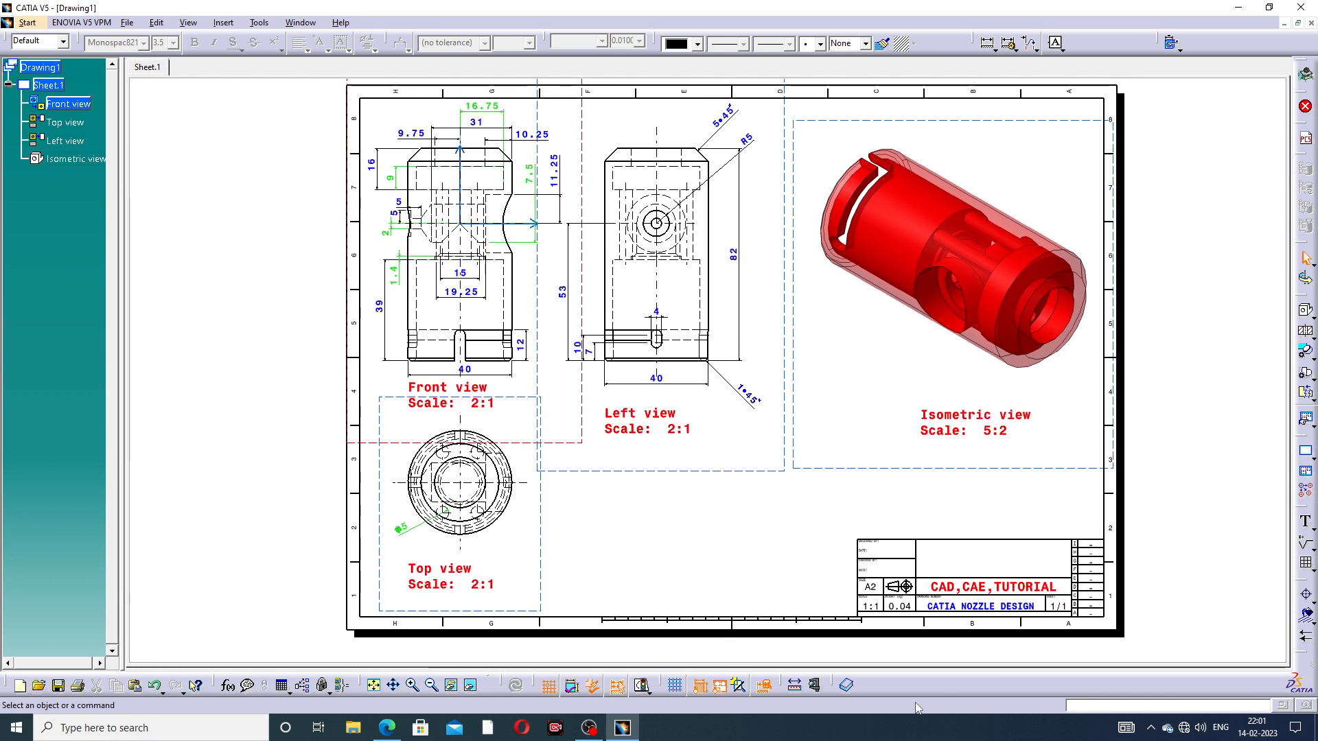